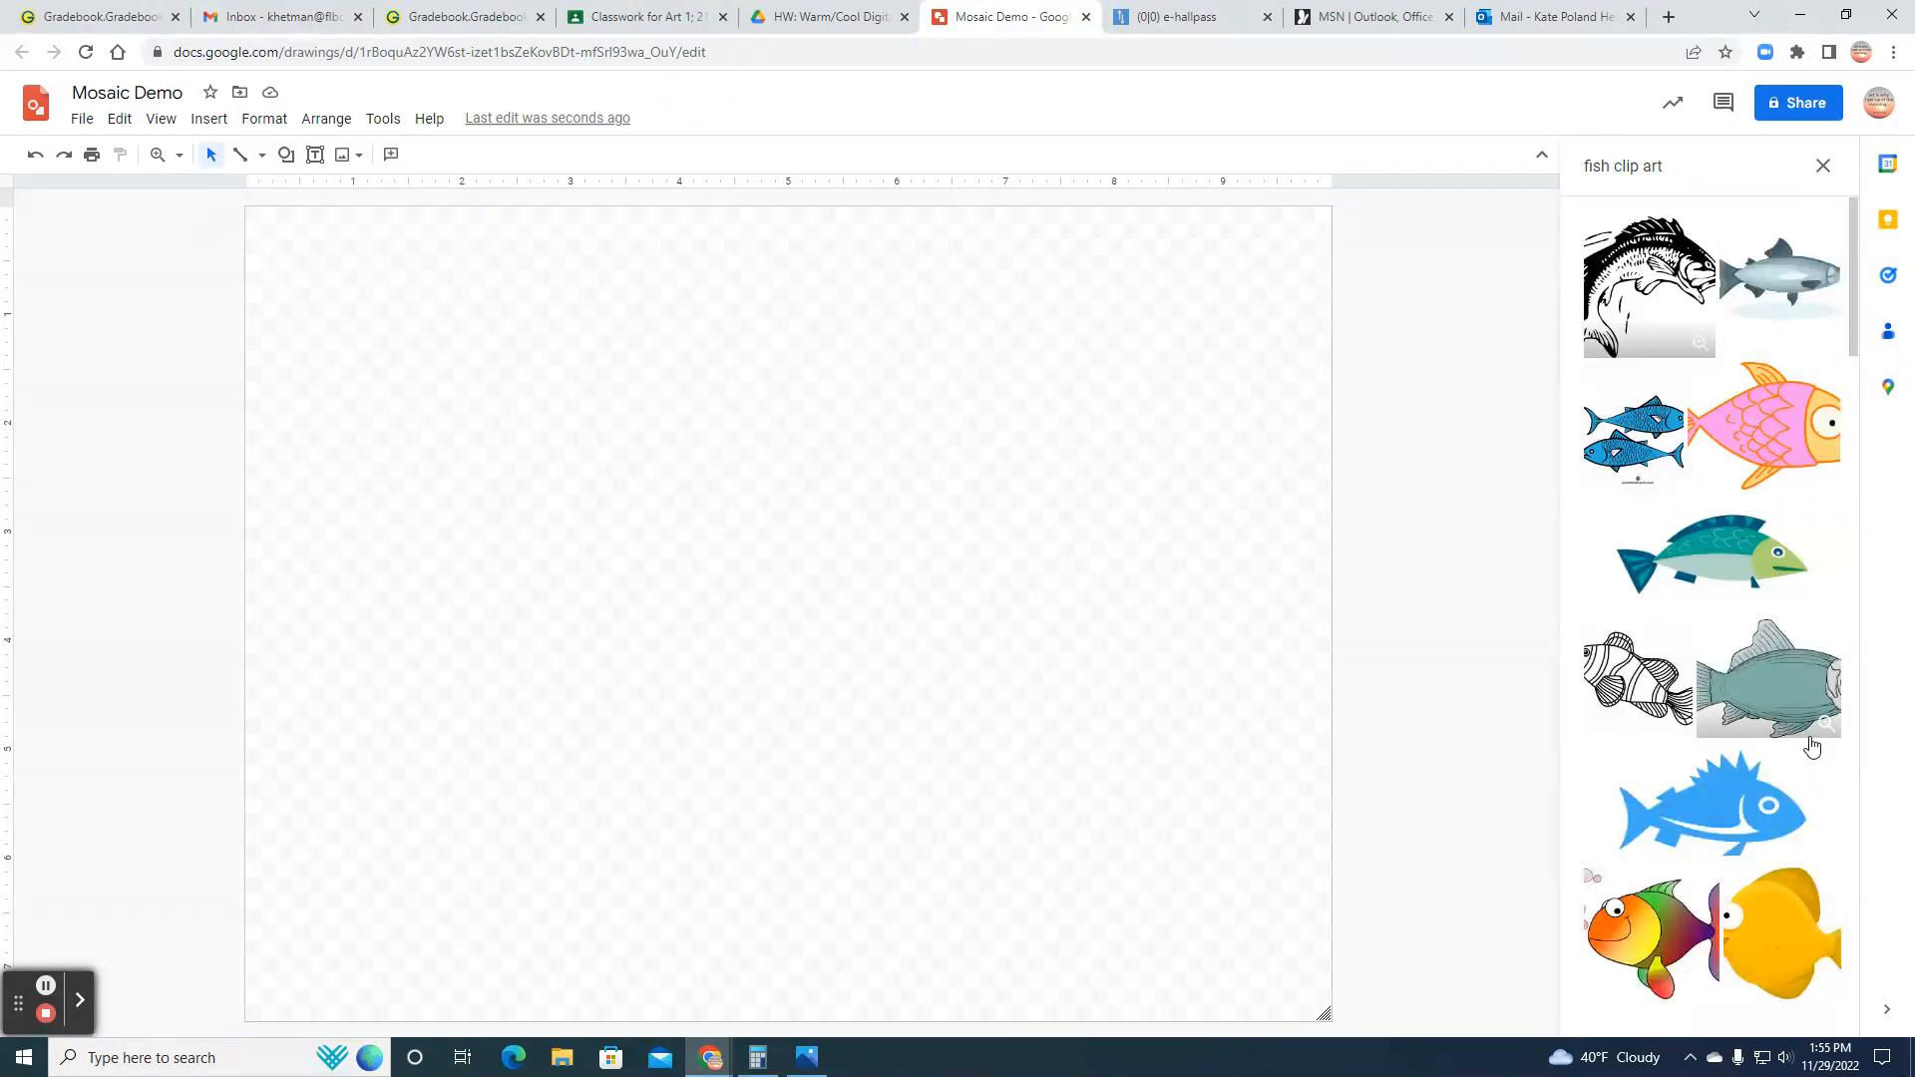
Step: Insert the teal and green fish clip art onto the canvas and enlarge it slightly
click(1732, 578)
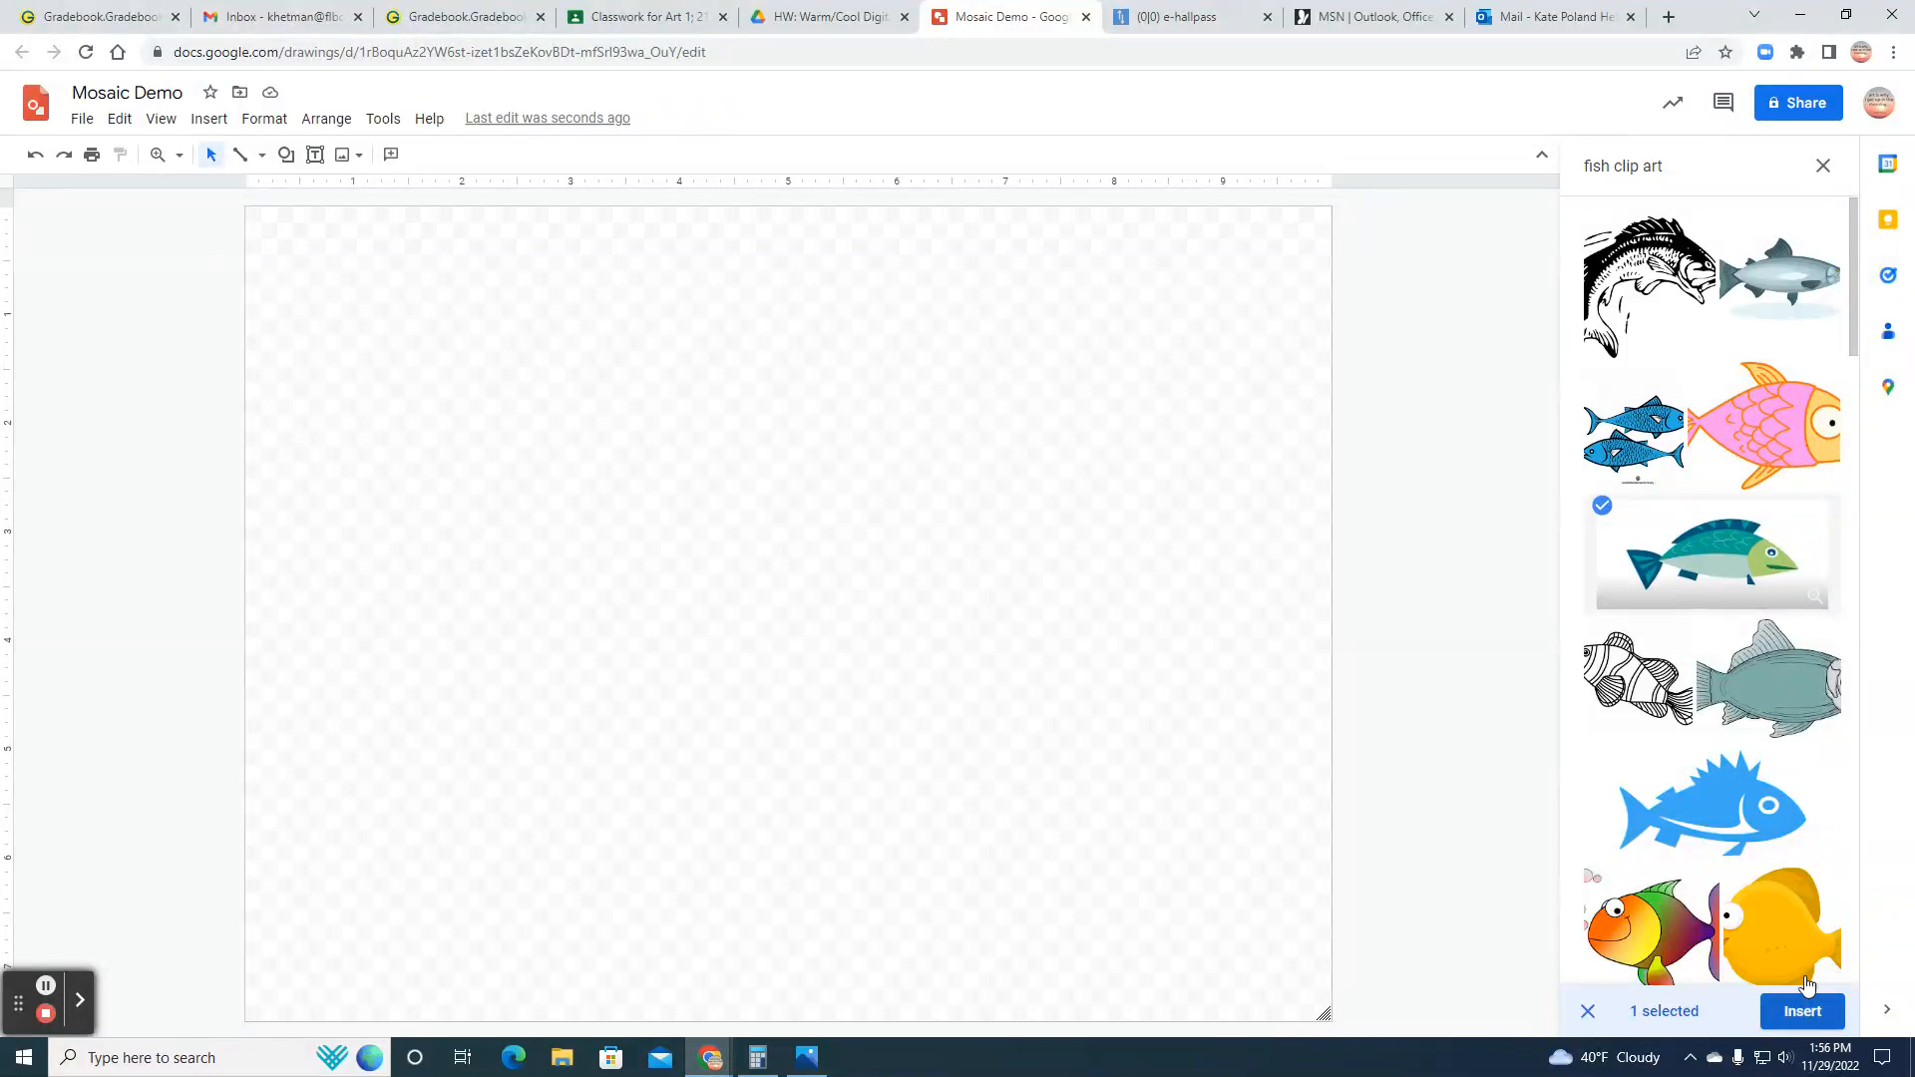
click(1803, 1011)
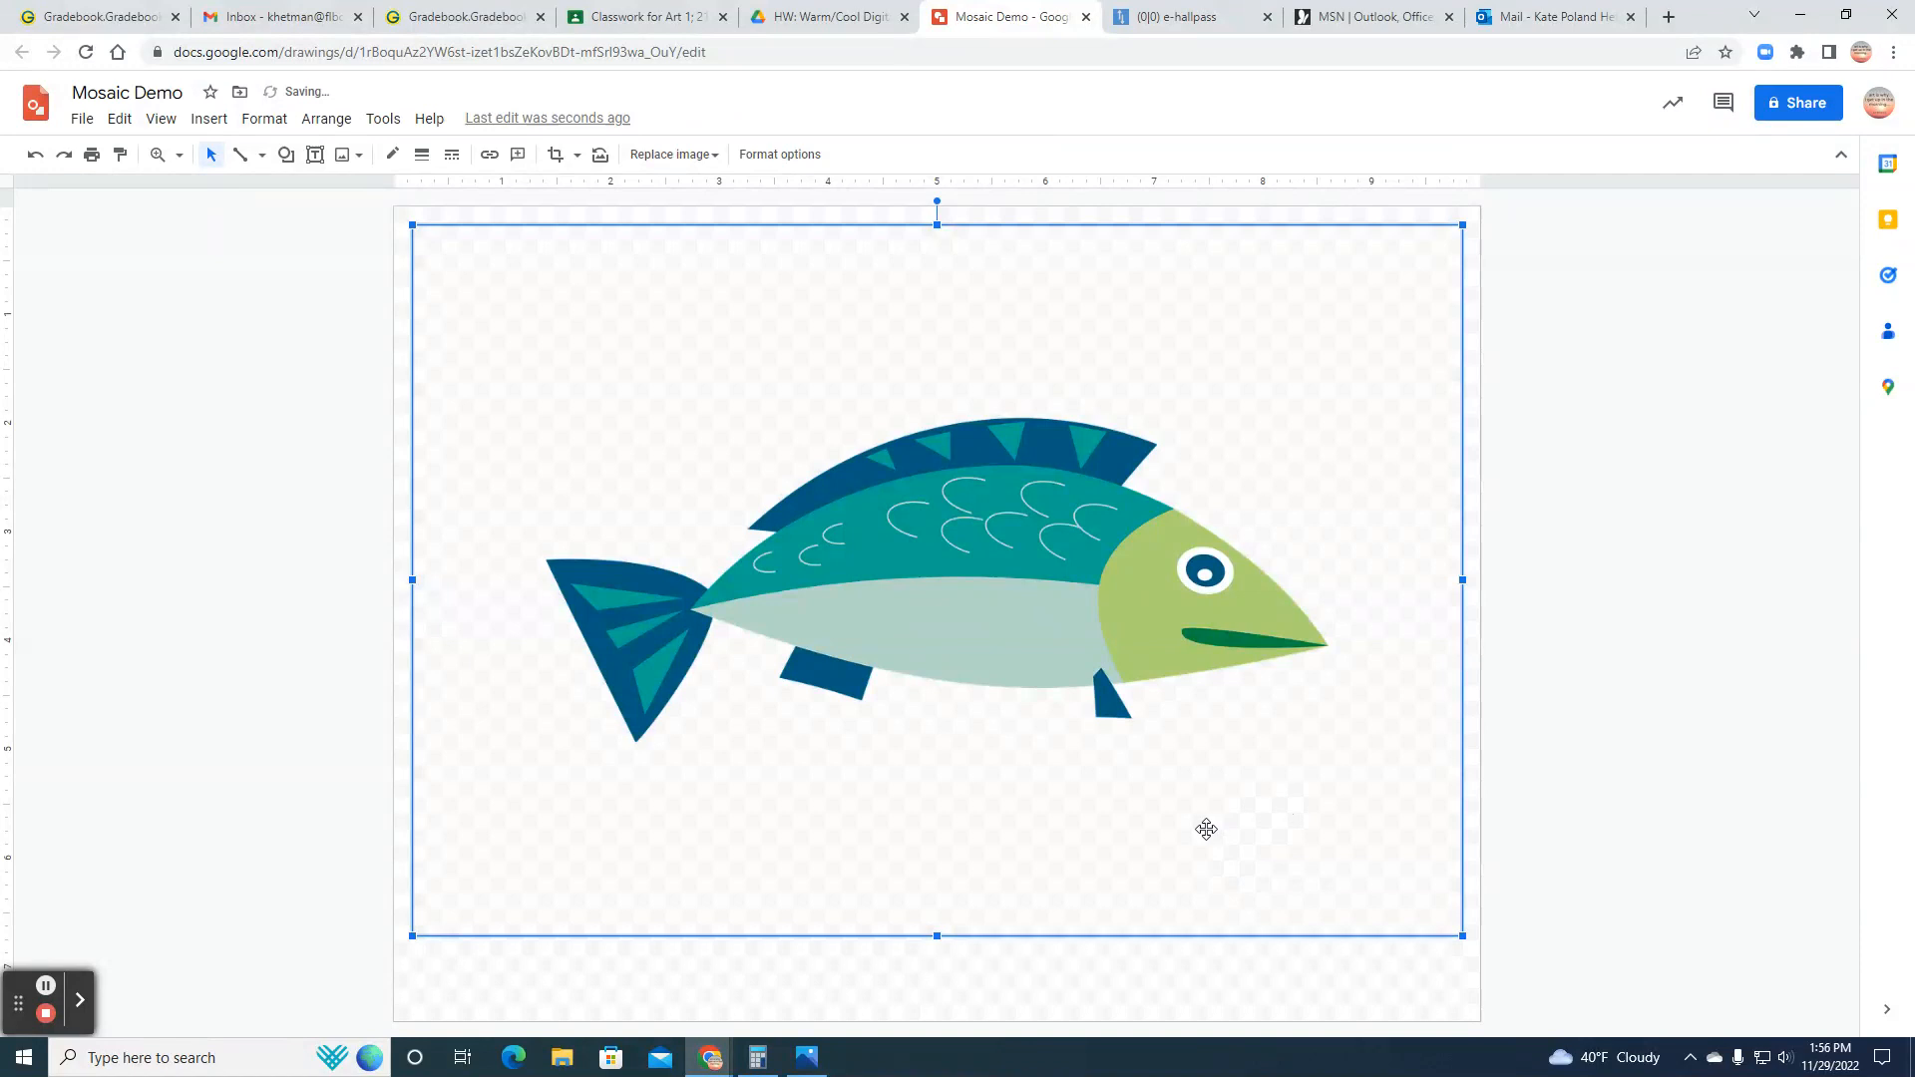
drag(1463, 935, 1471, 941)
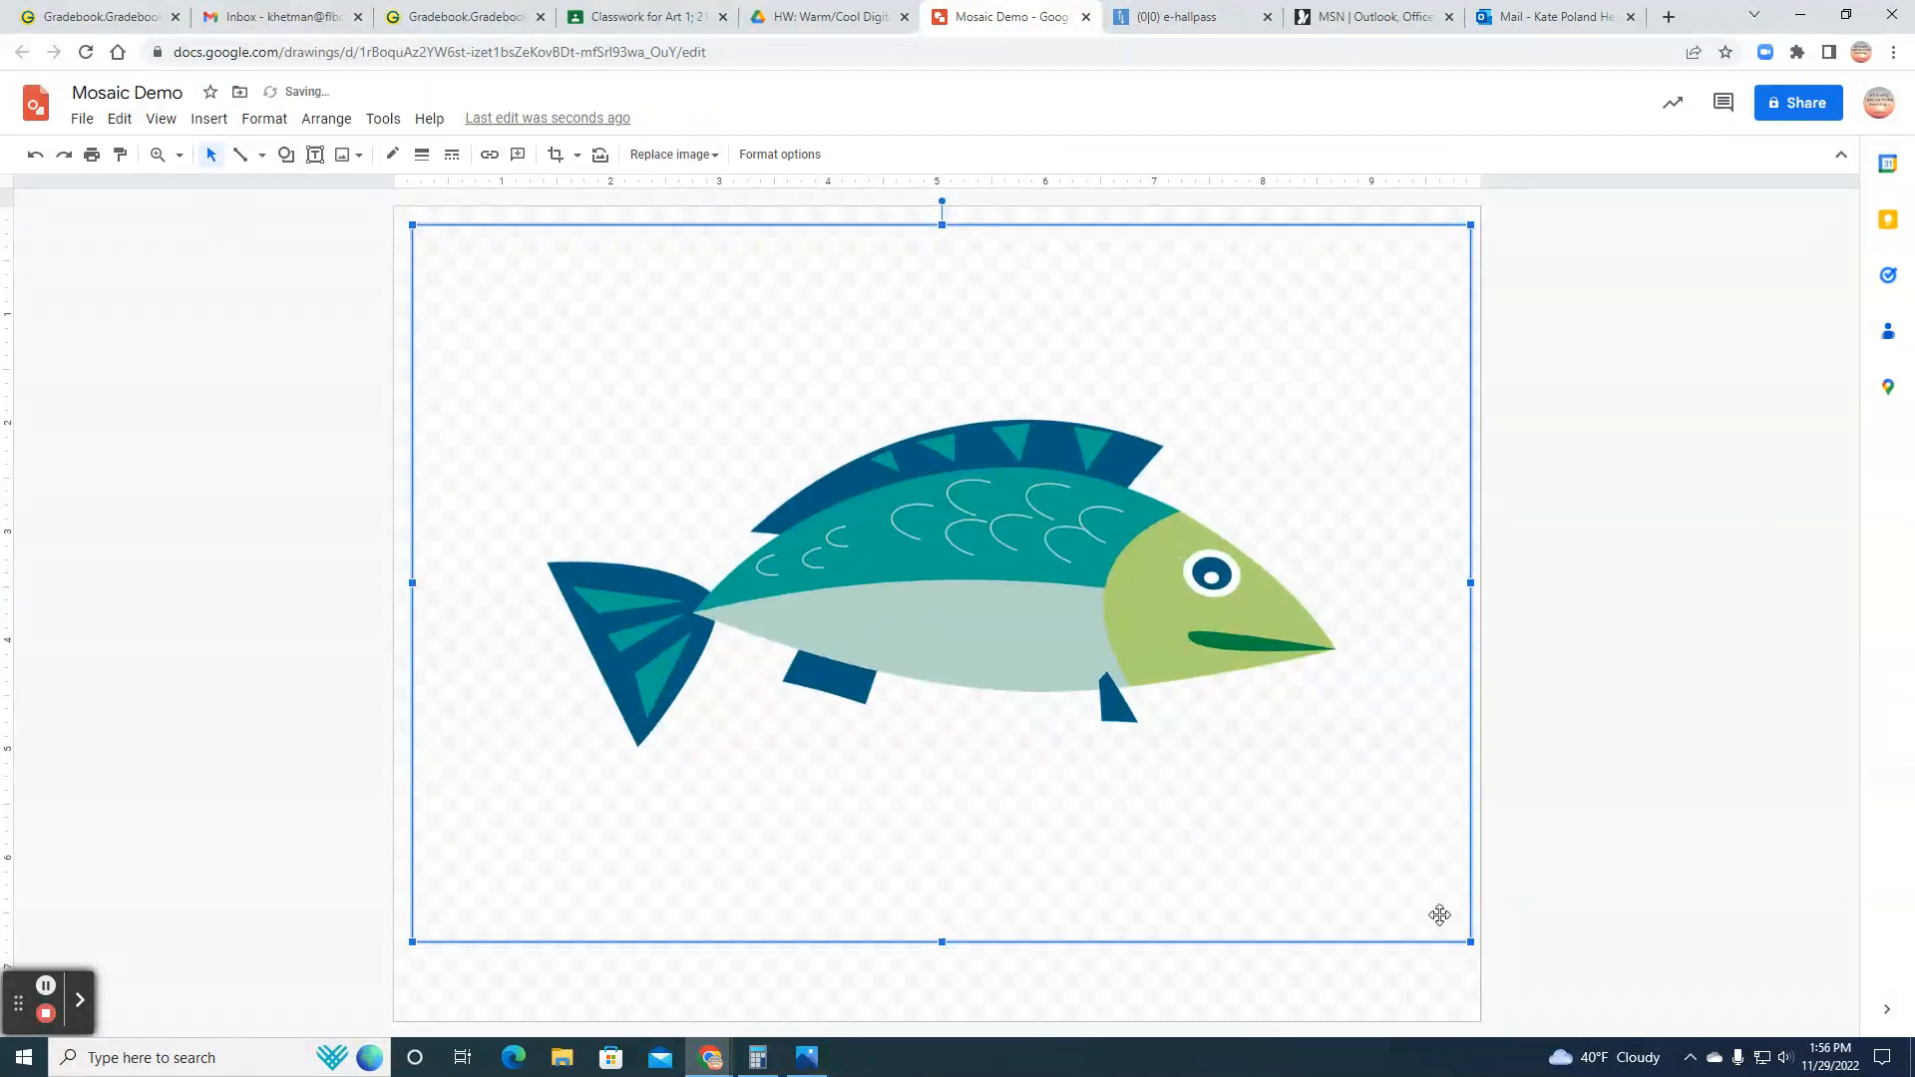
click(1046, 980)
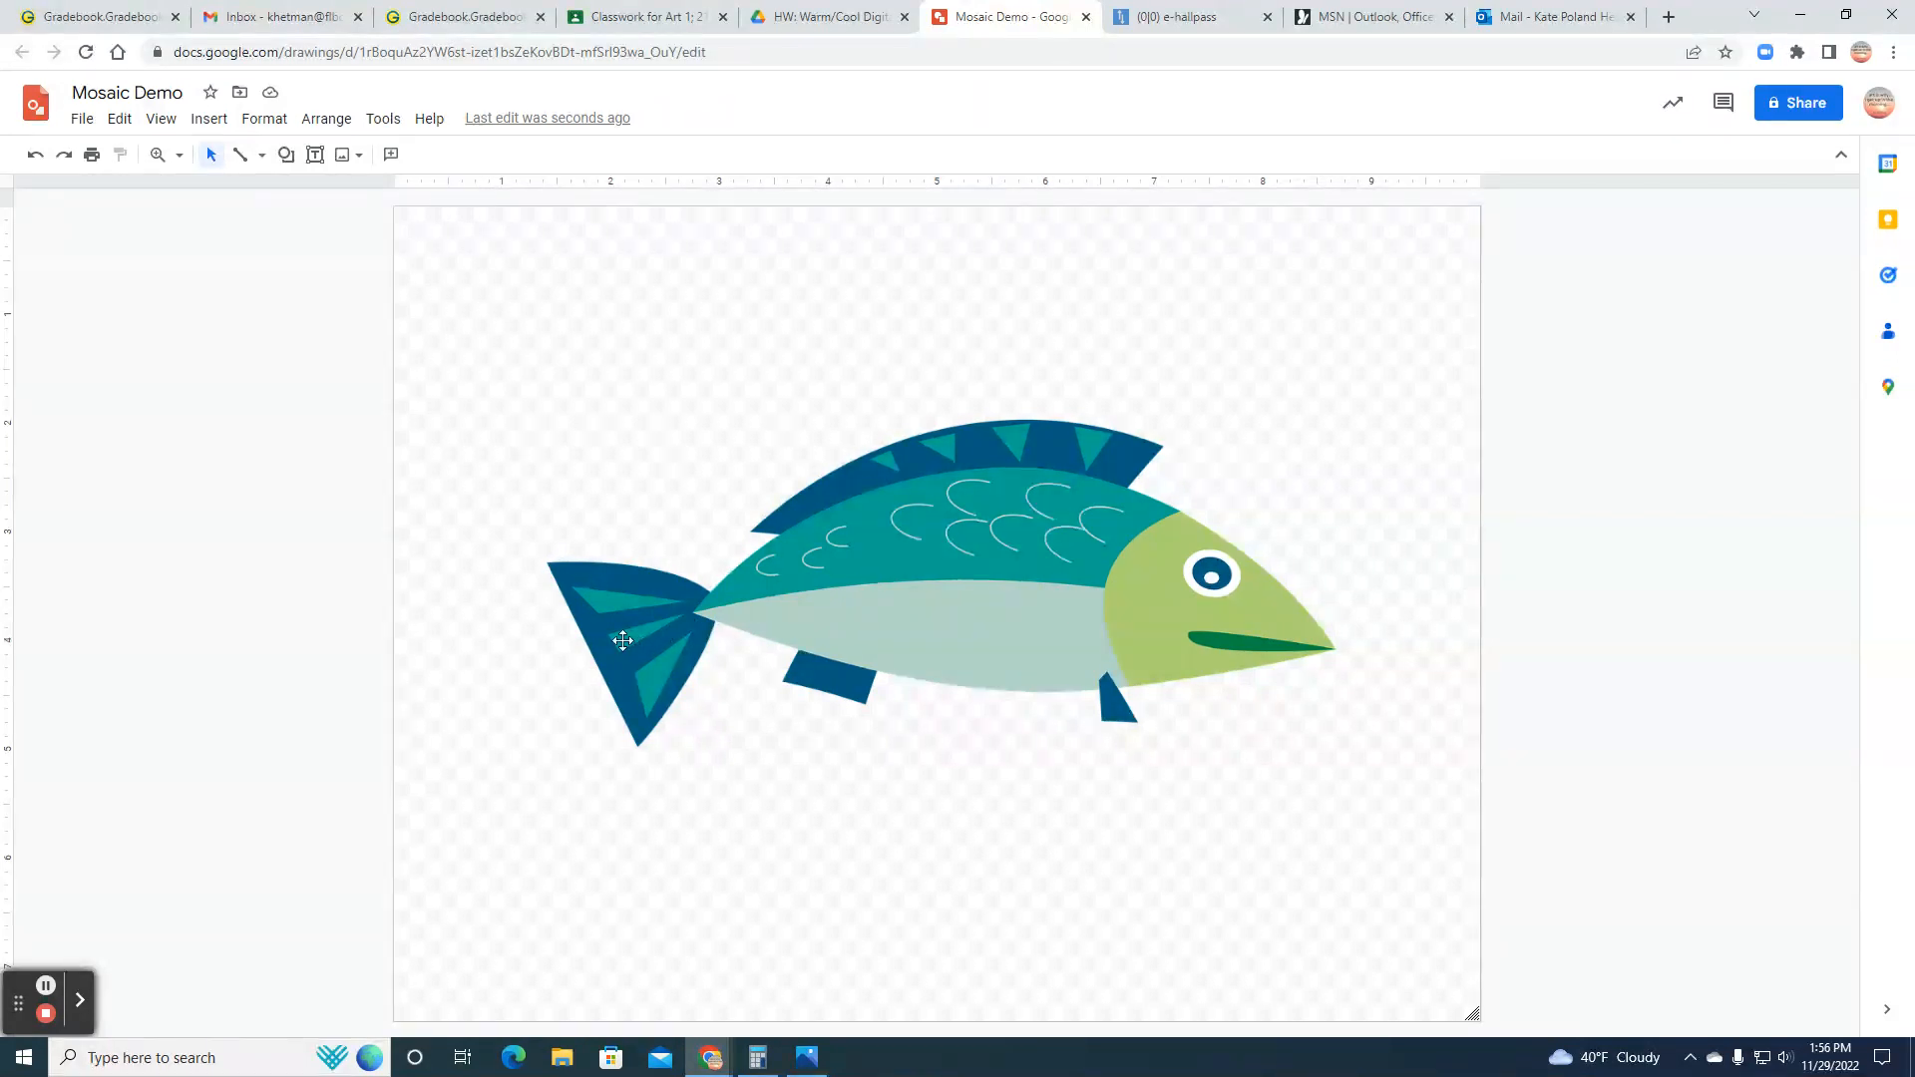
Step: Trace the fish's body and head as one closed polyline shape, leaving out the tail and fins
click(263, 160)
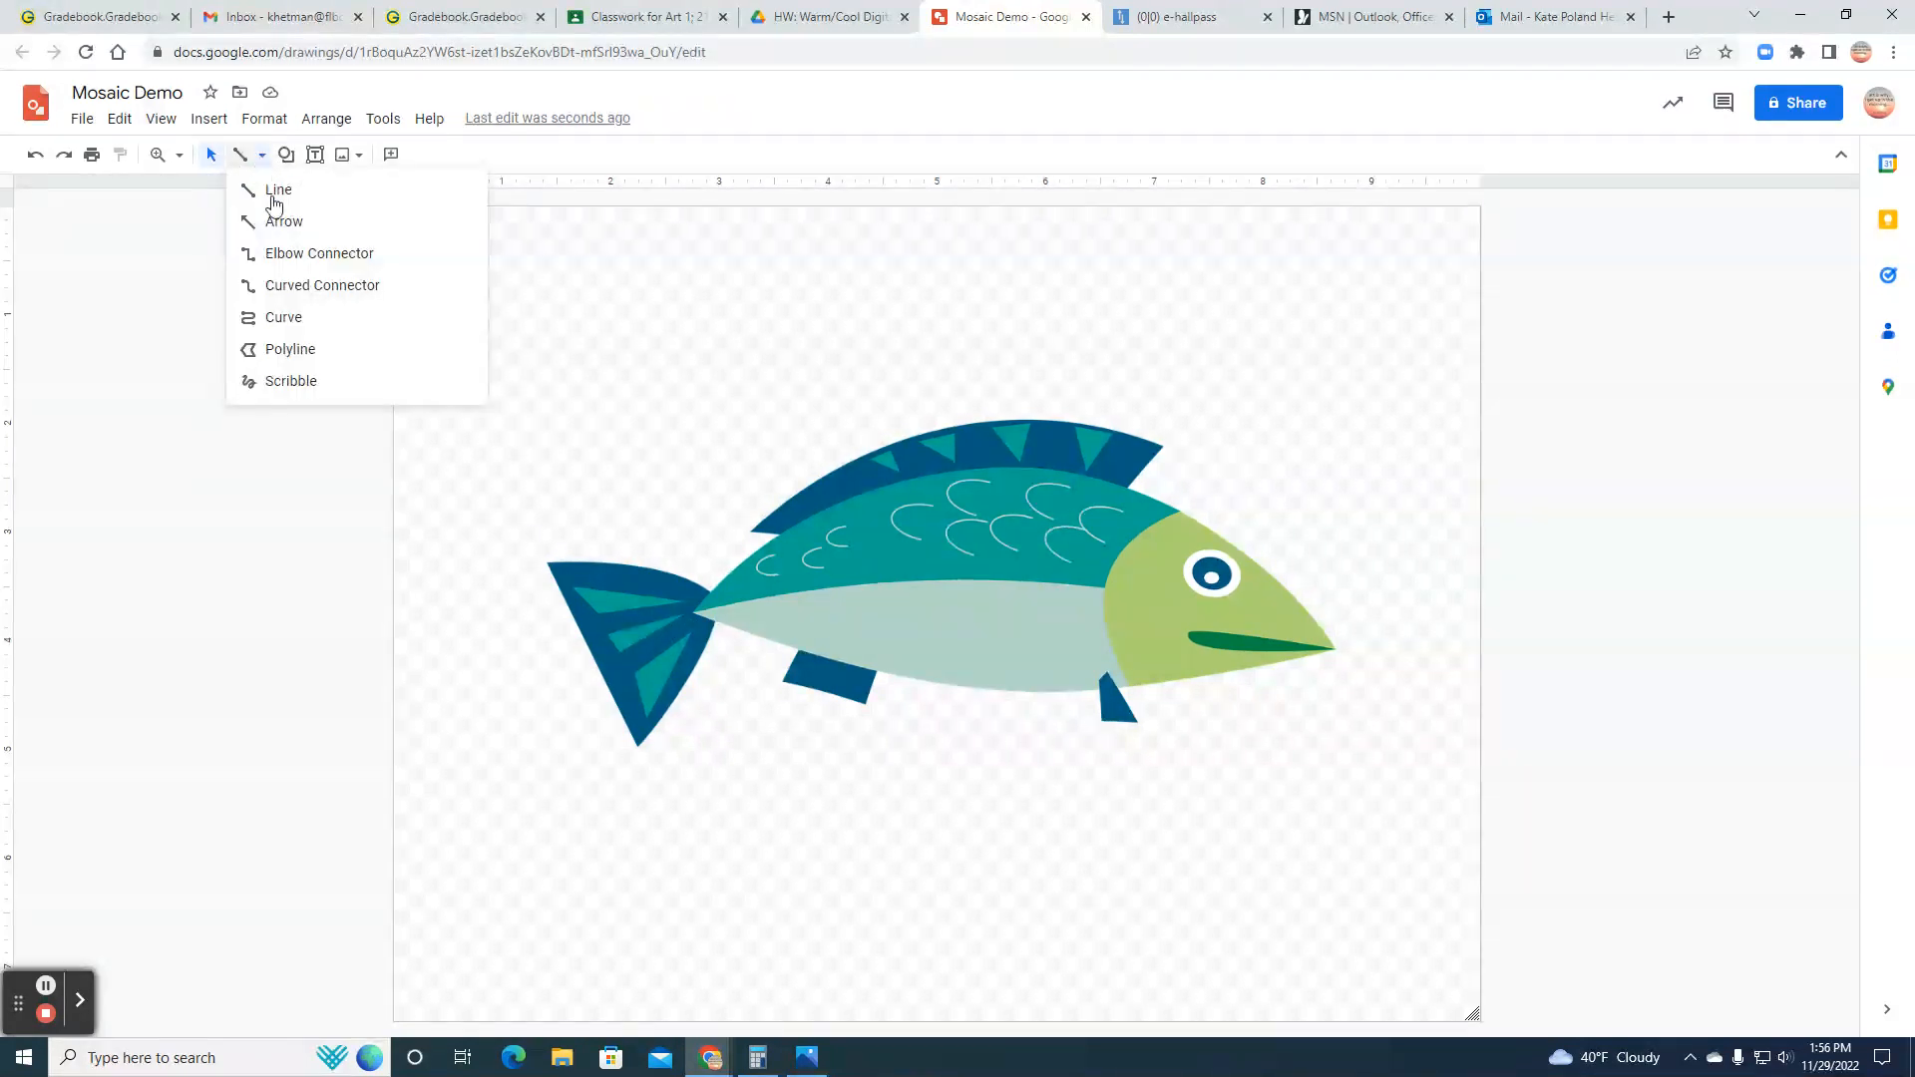
click(284, 351)
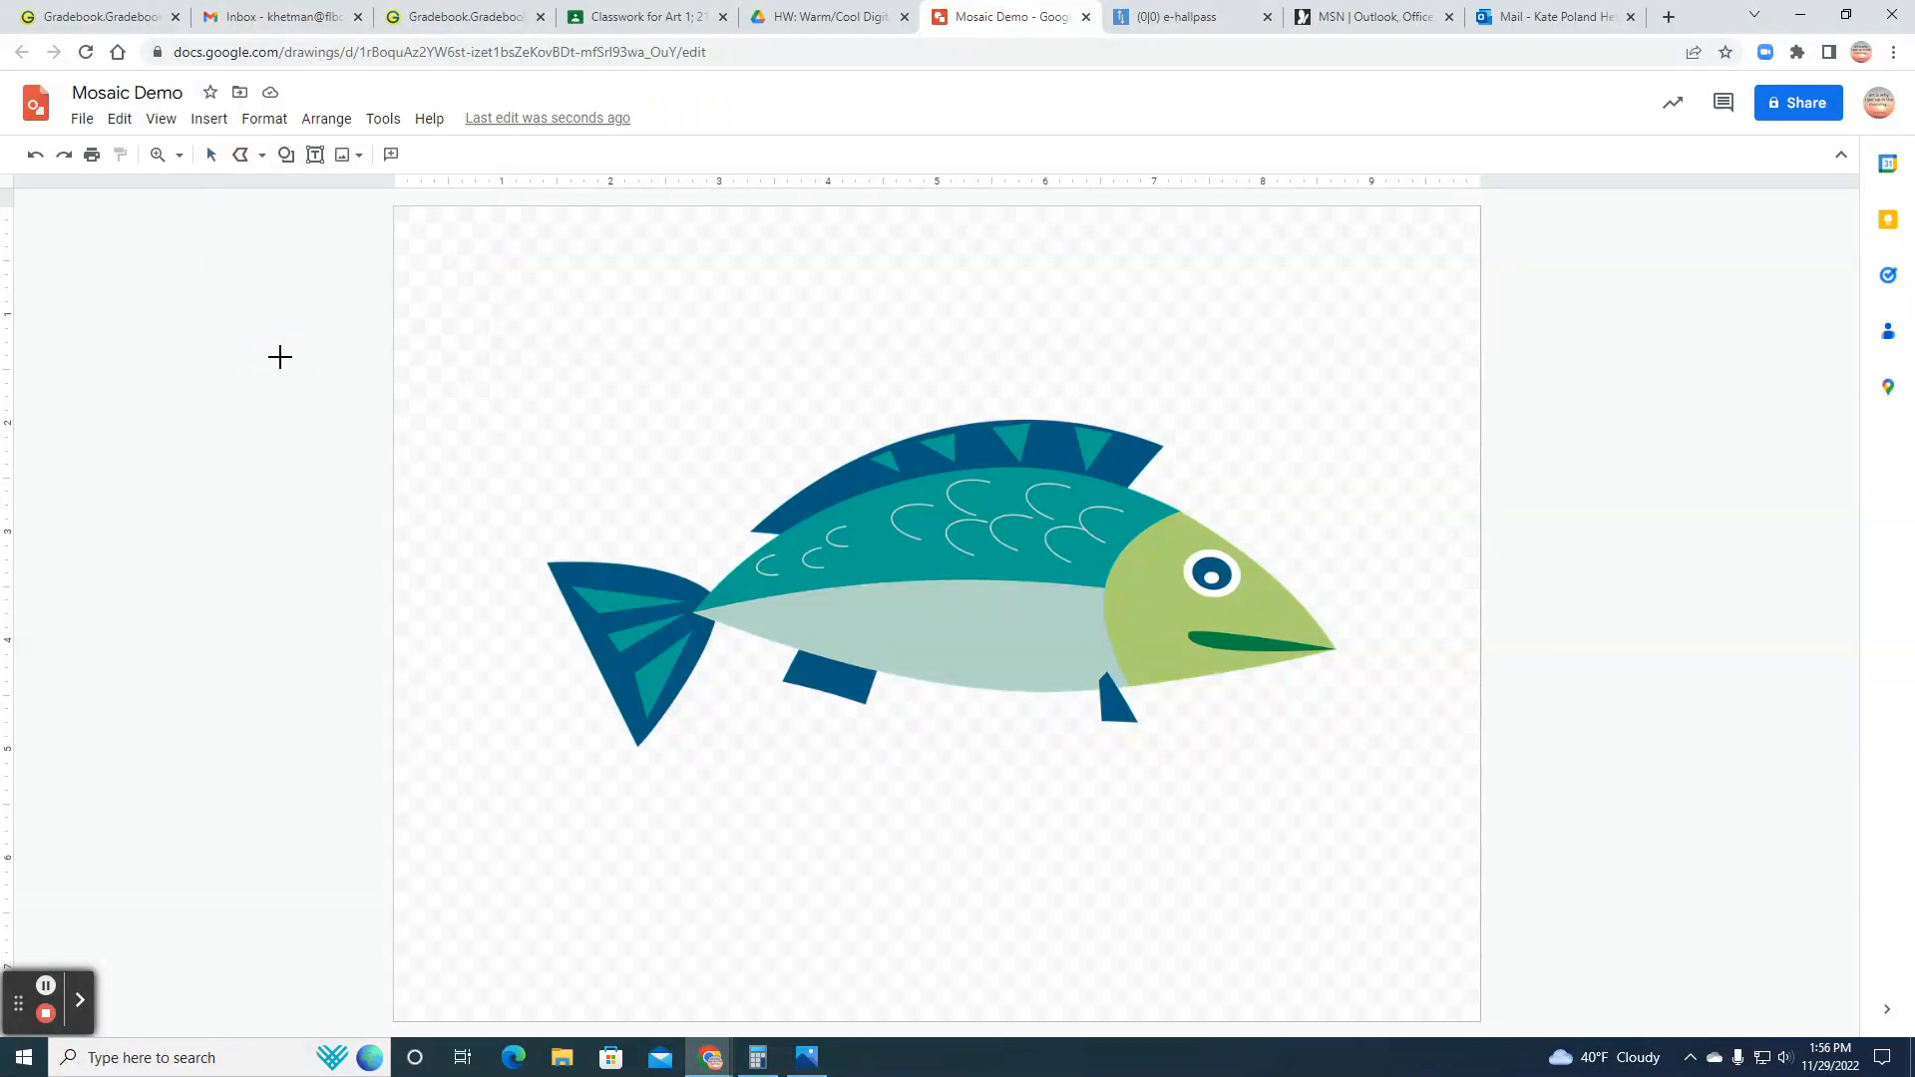
click(696, 607)
click(738, 565)
click(779, 539)
click(895, 484)
click(966, 470)
click(1053, 467)
click(1134, 493)
click(1192, 520)
click(1309, 610)
click(1333, 646)
click(1155, 686)
click(1120, 685)
click(1022, 691)
click(955, 686)
click(875, 666)
click(835, 662)
click(727, 624)
click(696, 615)
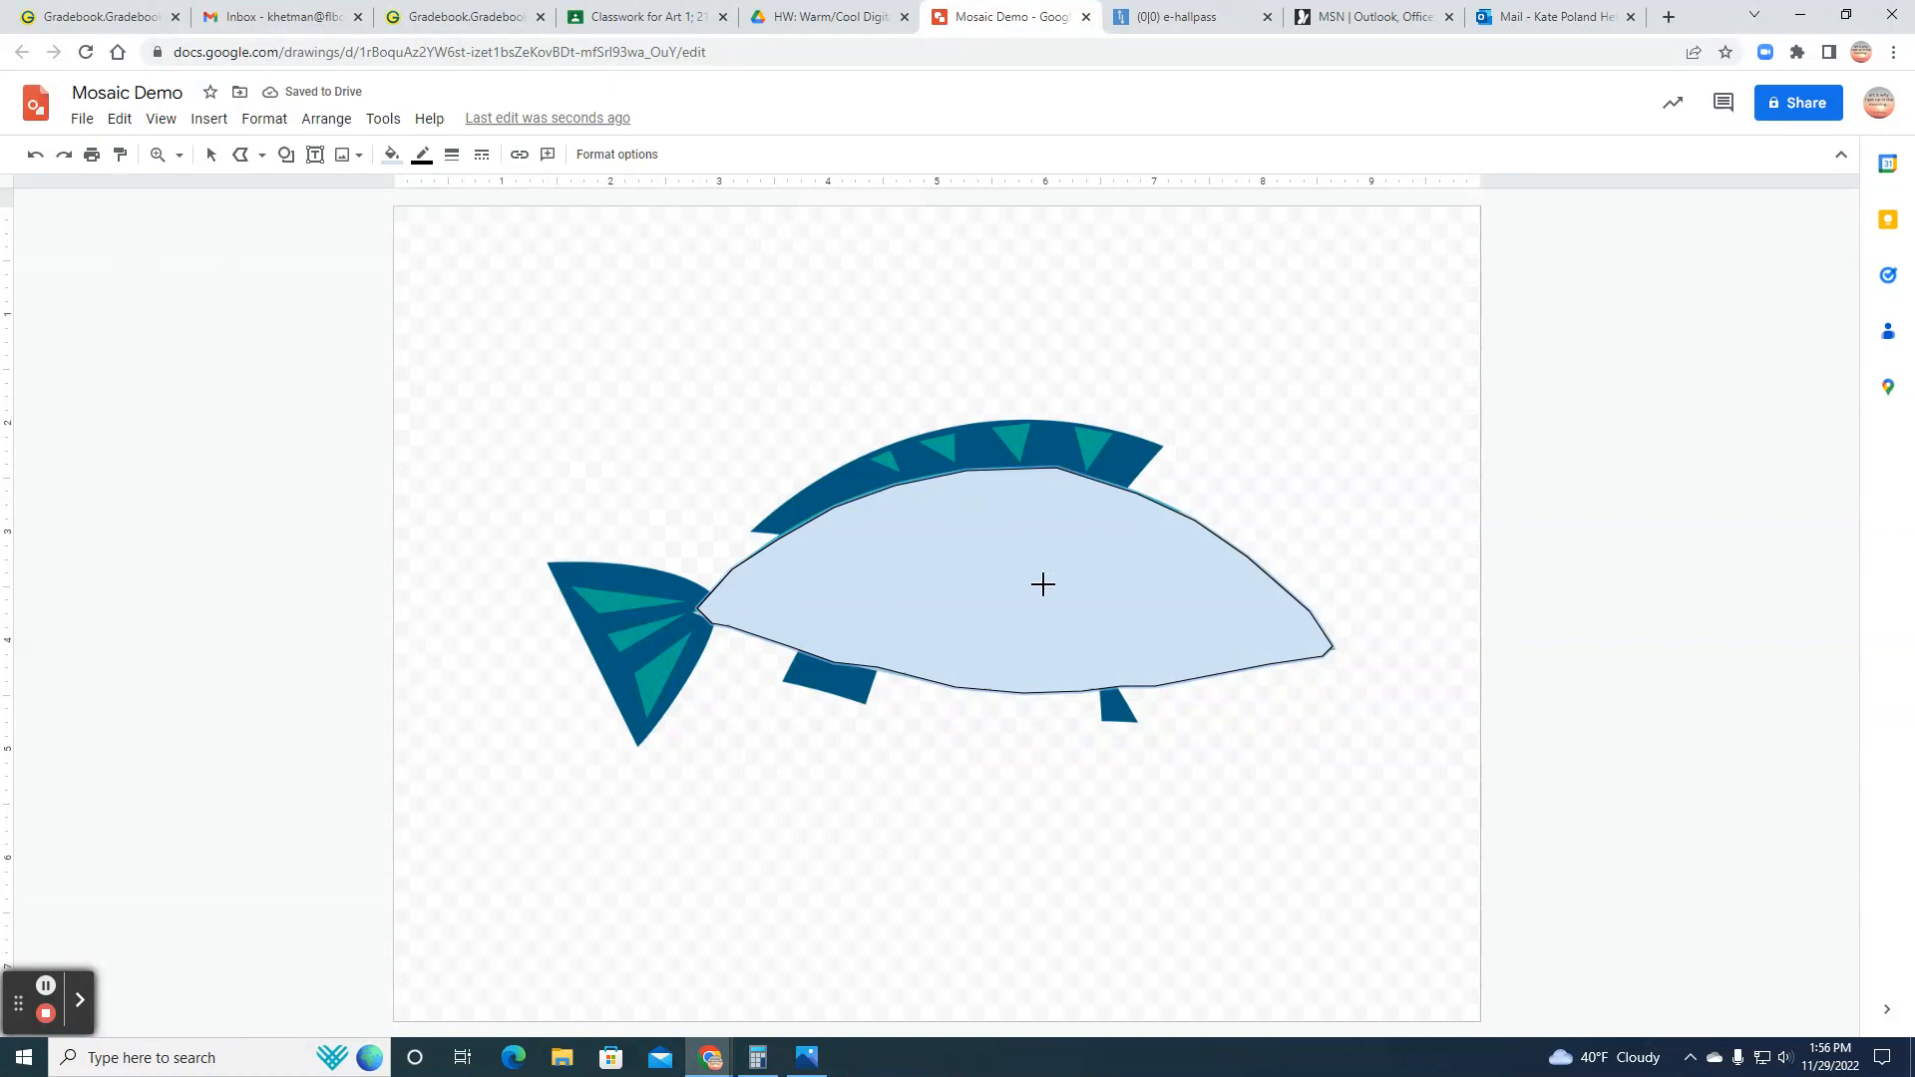
Step: Move the traced body shape off the canvas into the empty area beside the fish's head
click(209, 167)
drag(967, 577, 1616, 556)
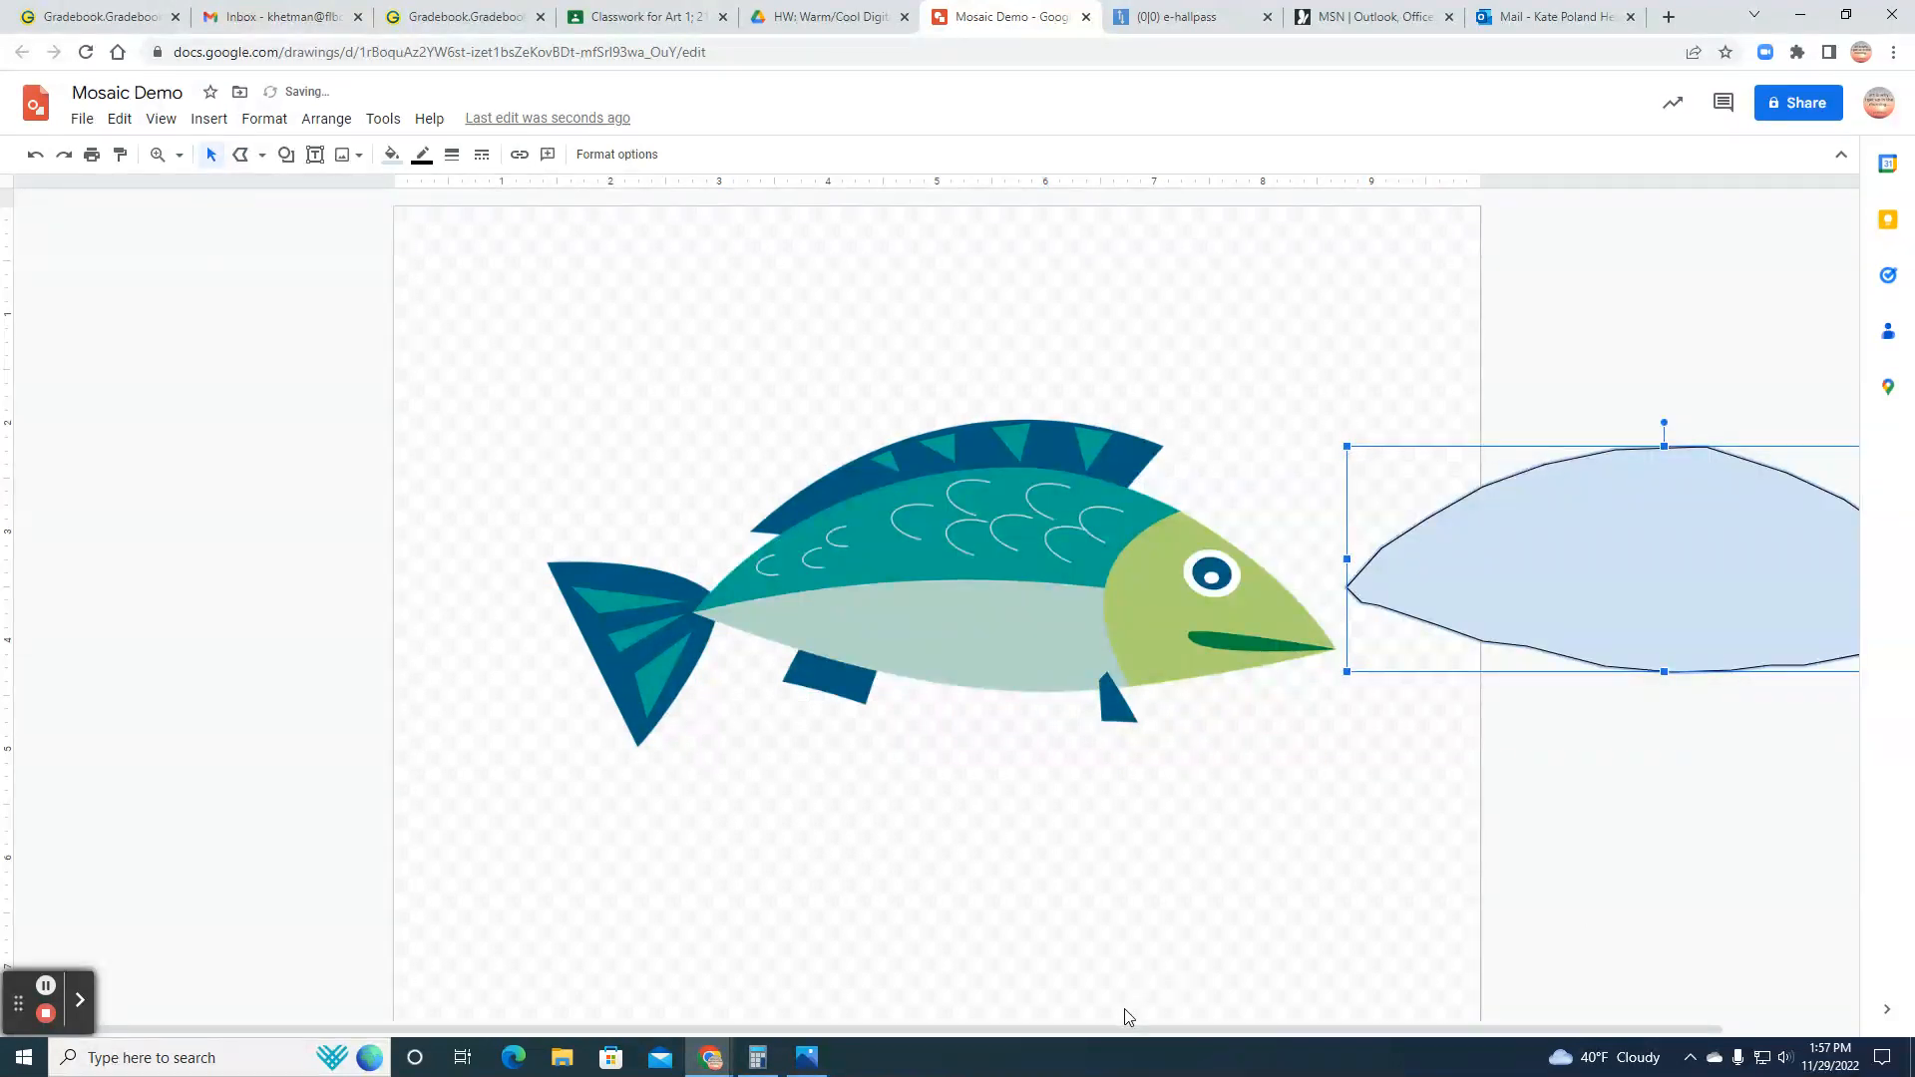
drag(1158, 1028, 1286, 1027)
drag(1418, 571, 1553, 568)
drag(1265, 1030, 1382, 1030)
drag(1437, 594, 1469, 588)
drag(1372, 1031, 1499, 1032)
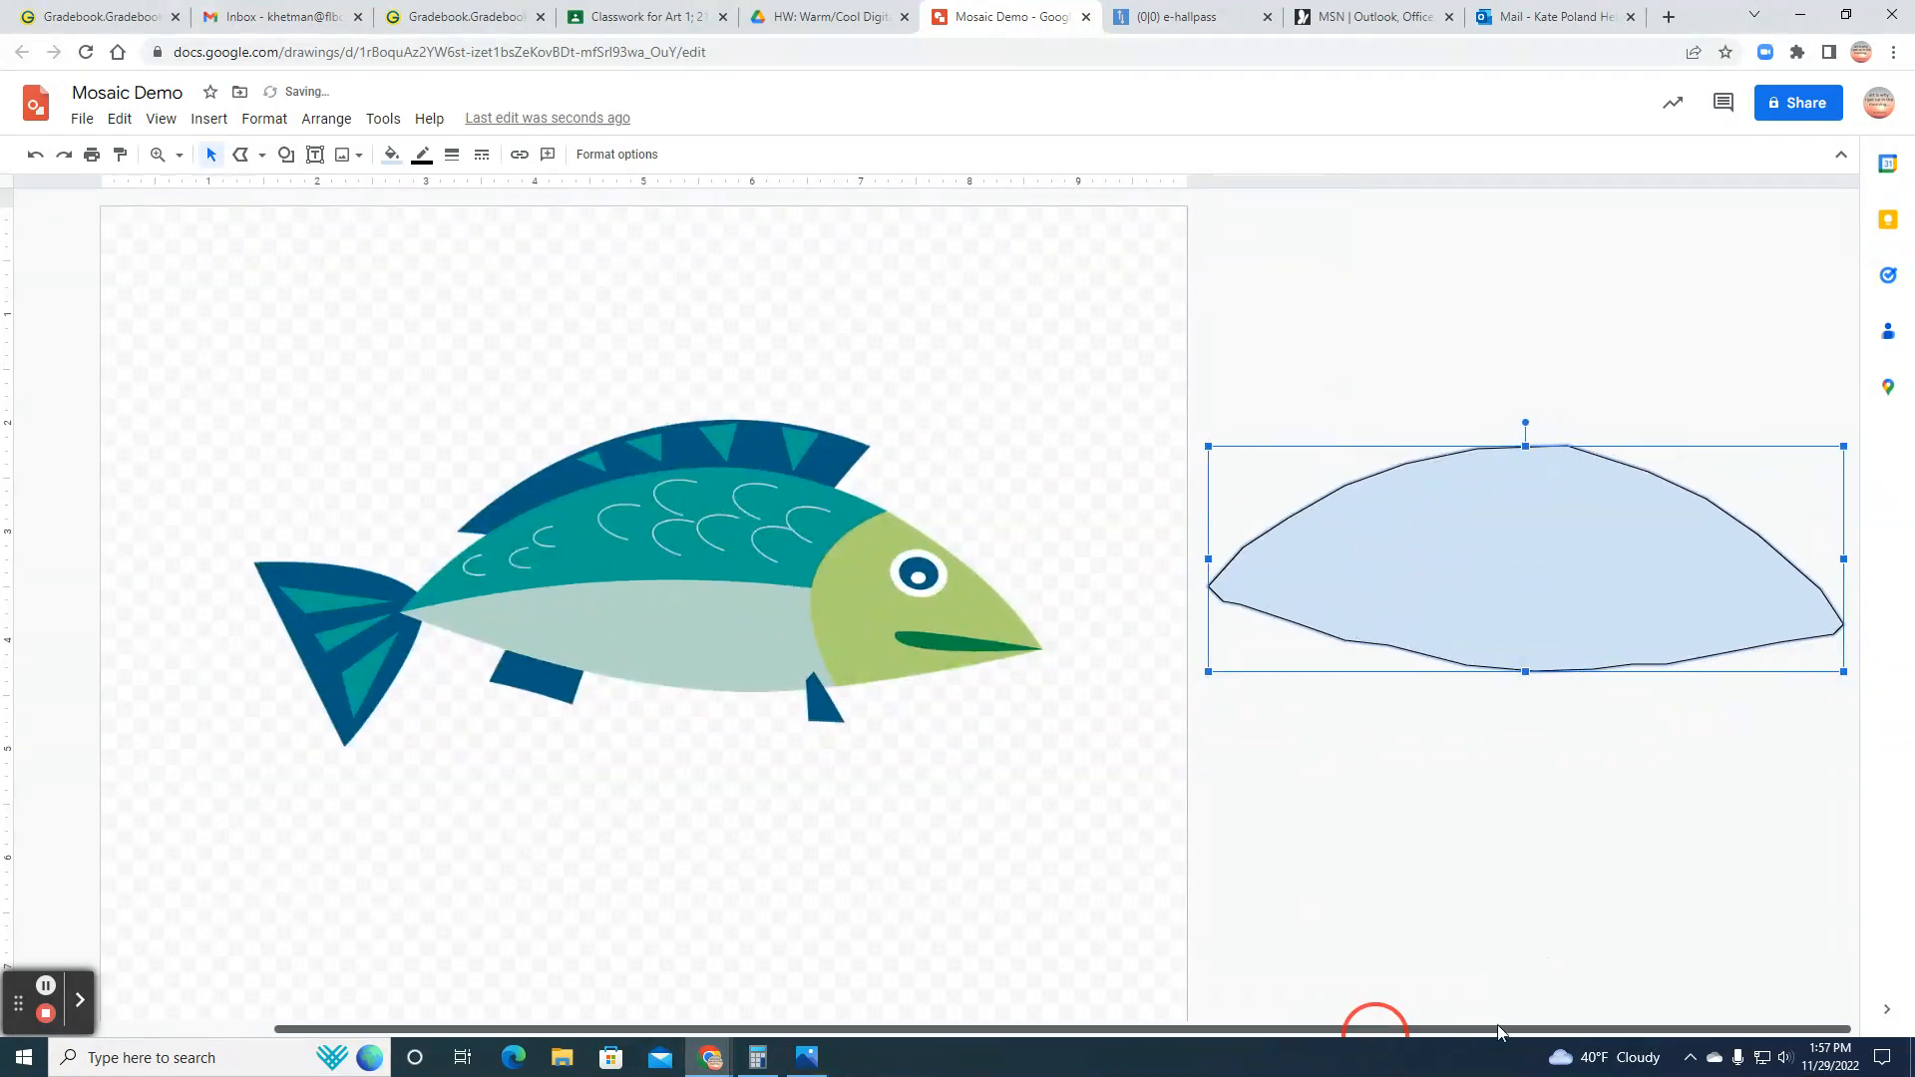
drag(1361, 543, 1498, 542)
drag(1378, 1027, 1599, 1030)
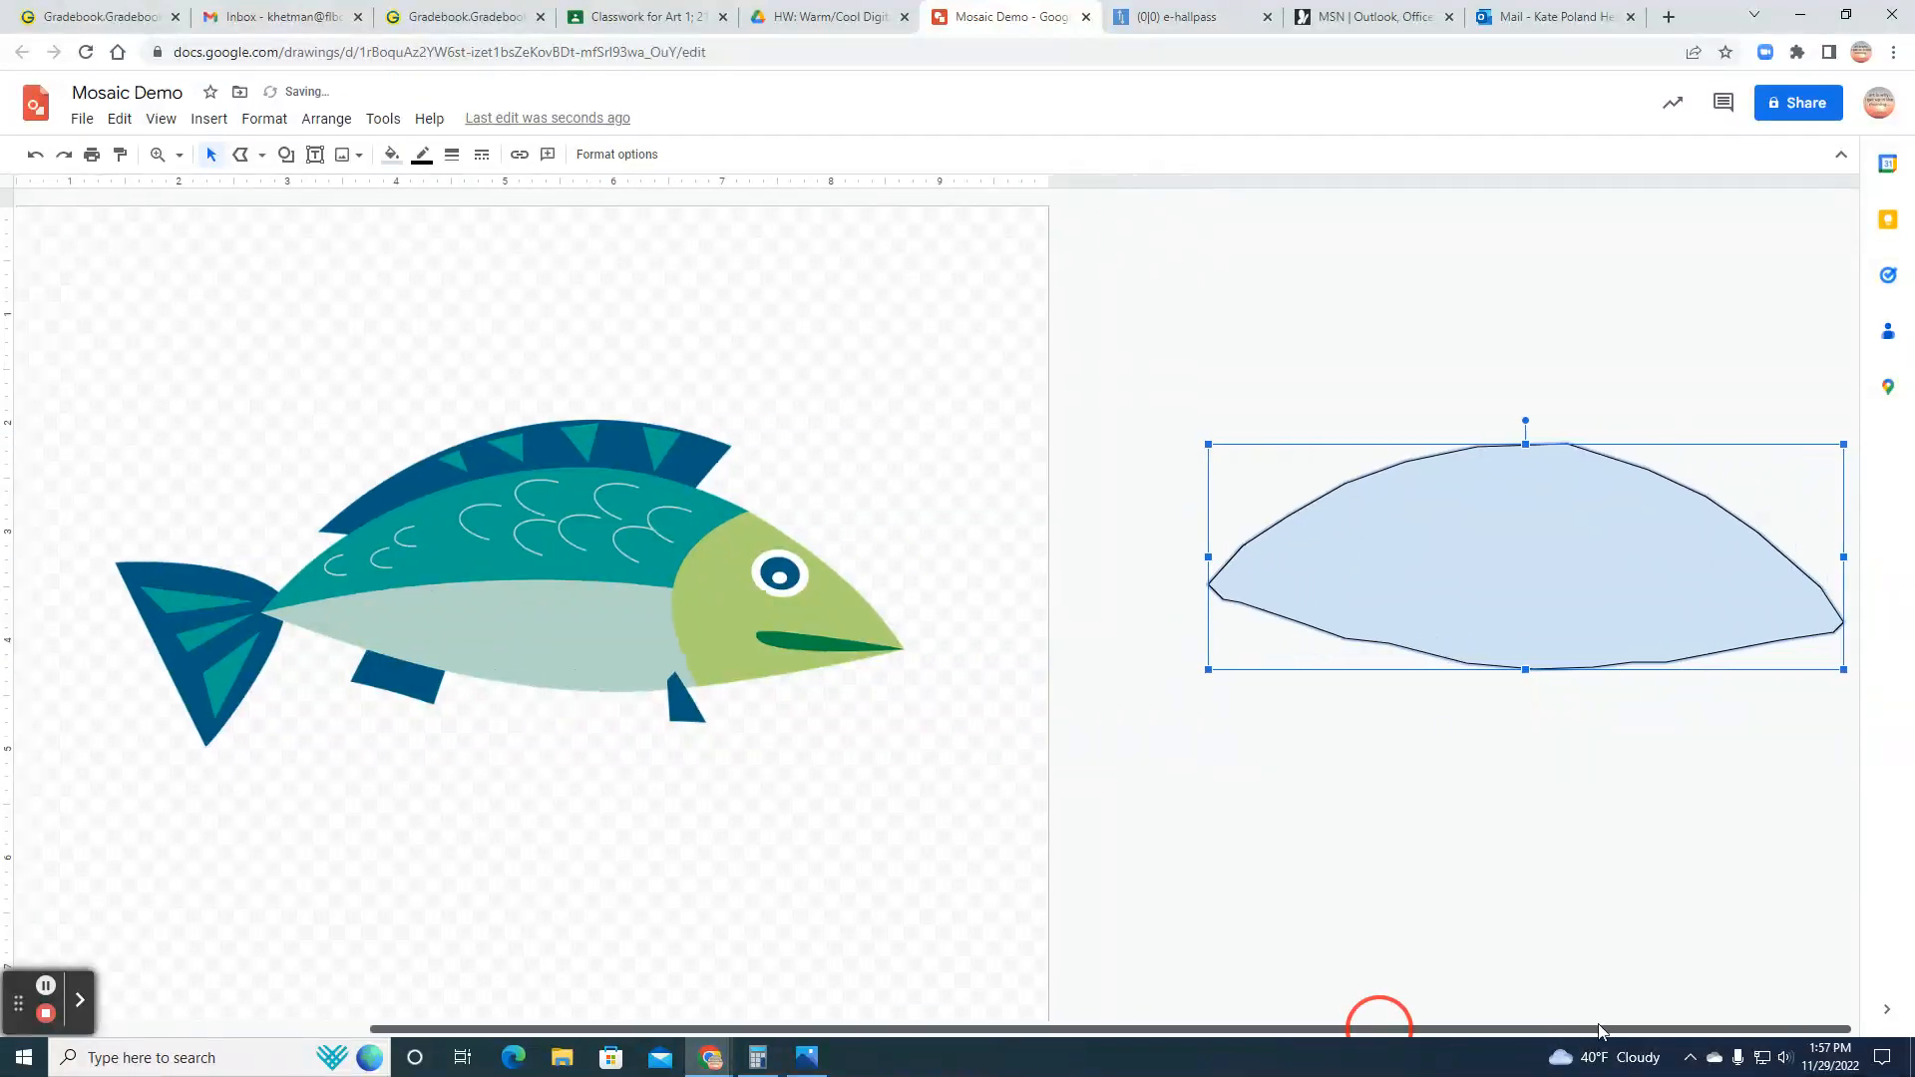
drag(1440, 487, 1510, 484)
drag(1297, 1038, 1350, 1035)
drag(1408, 589, 1310, 589)
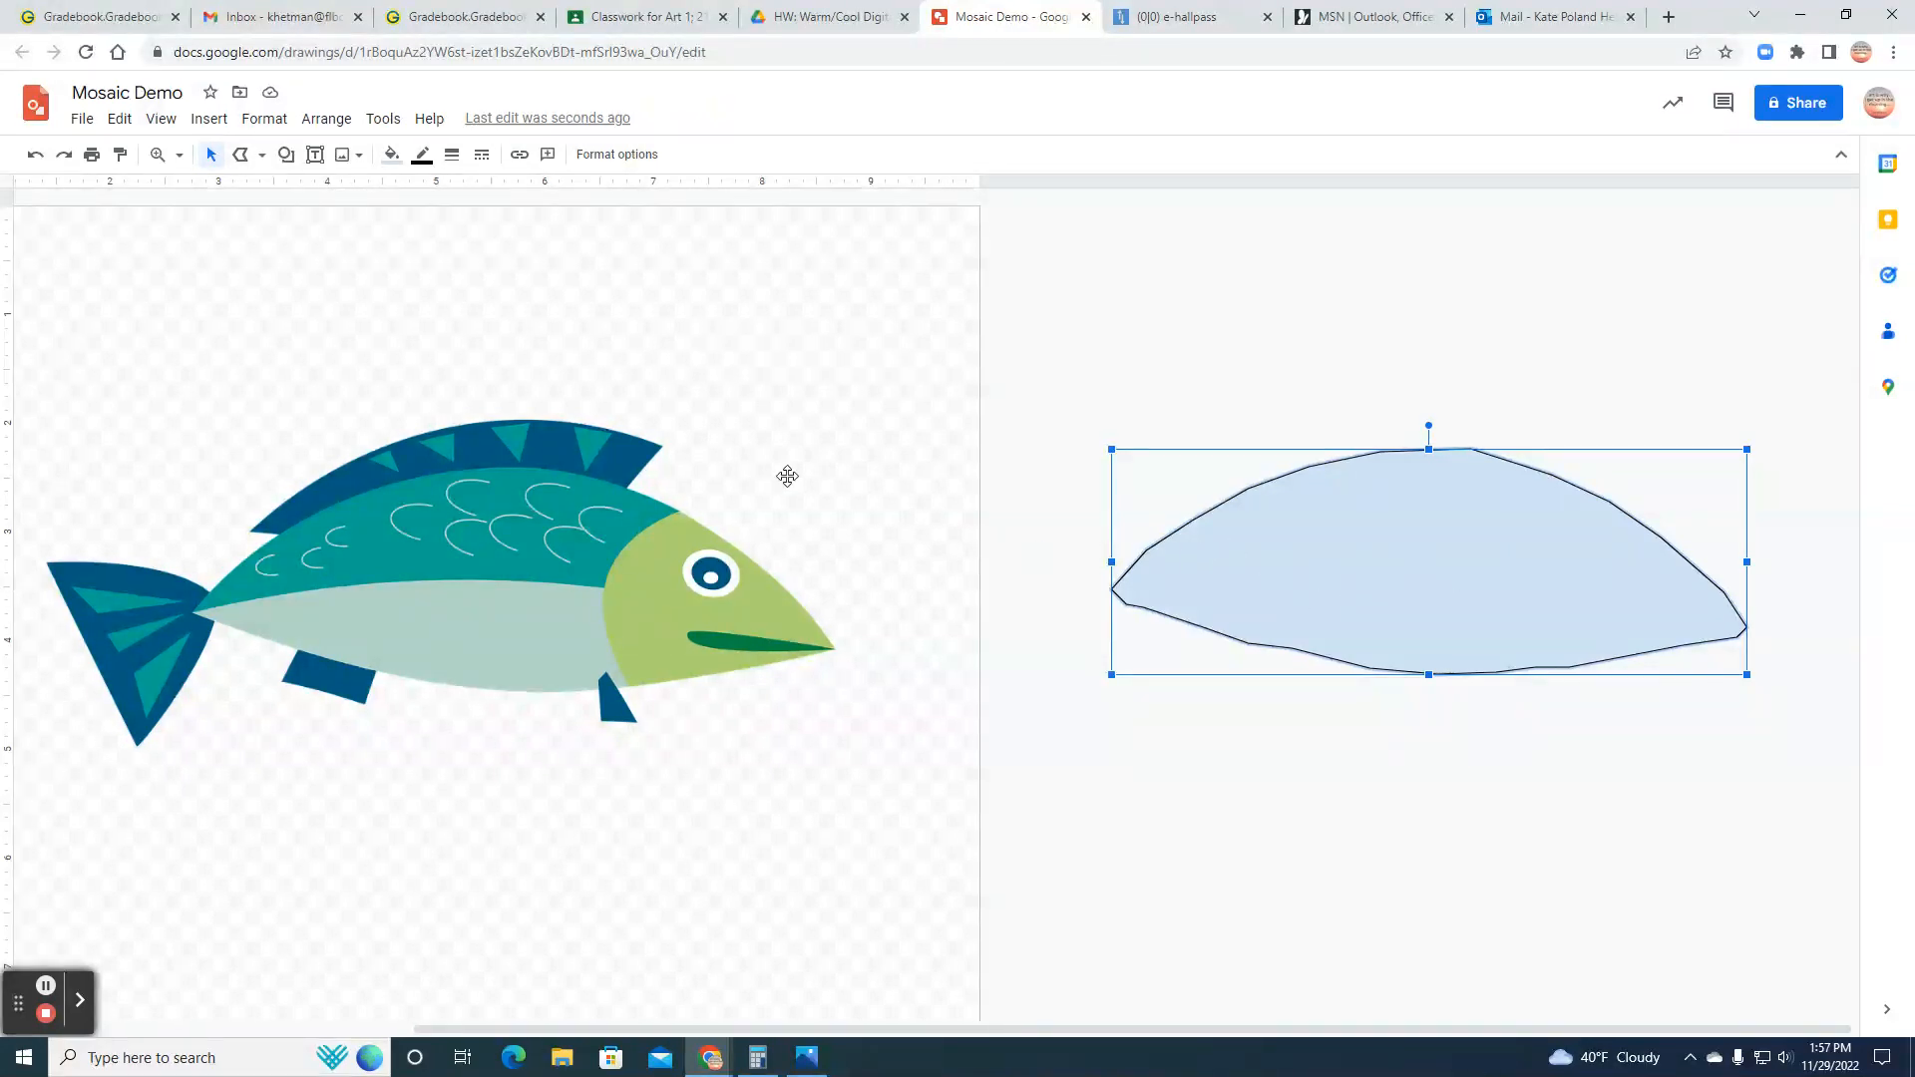
click(240, 159)
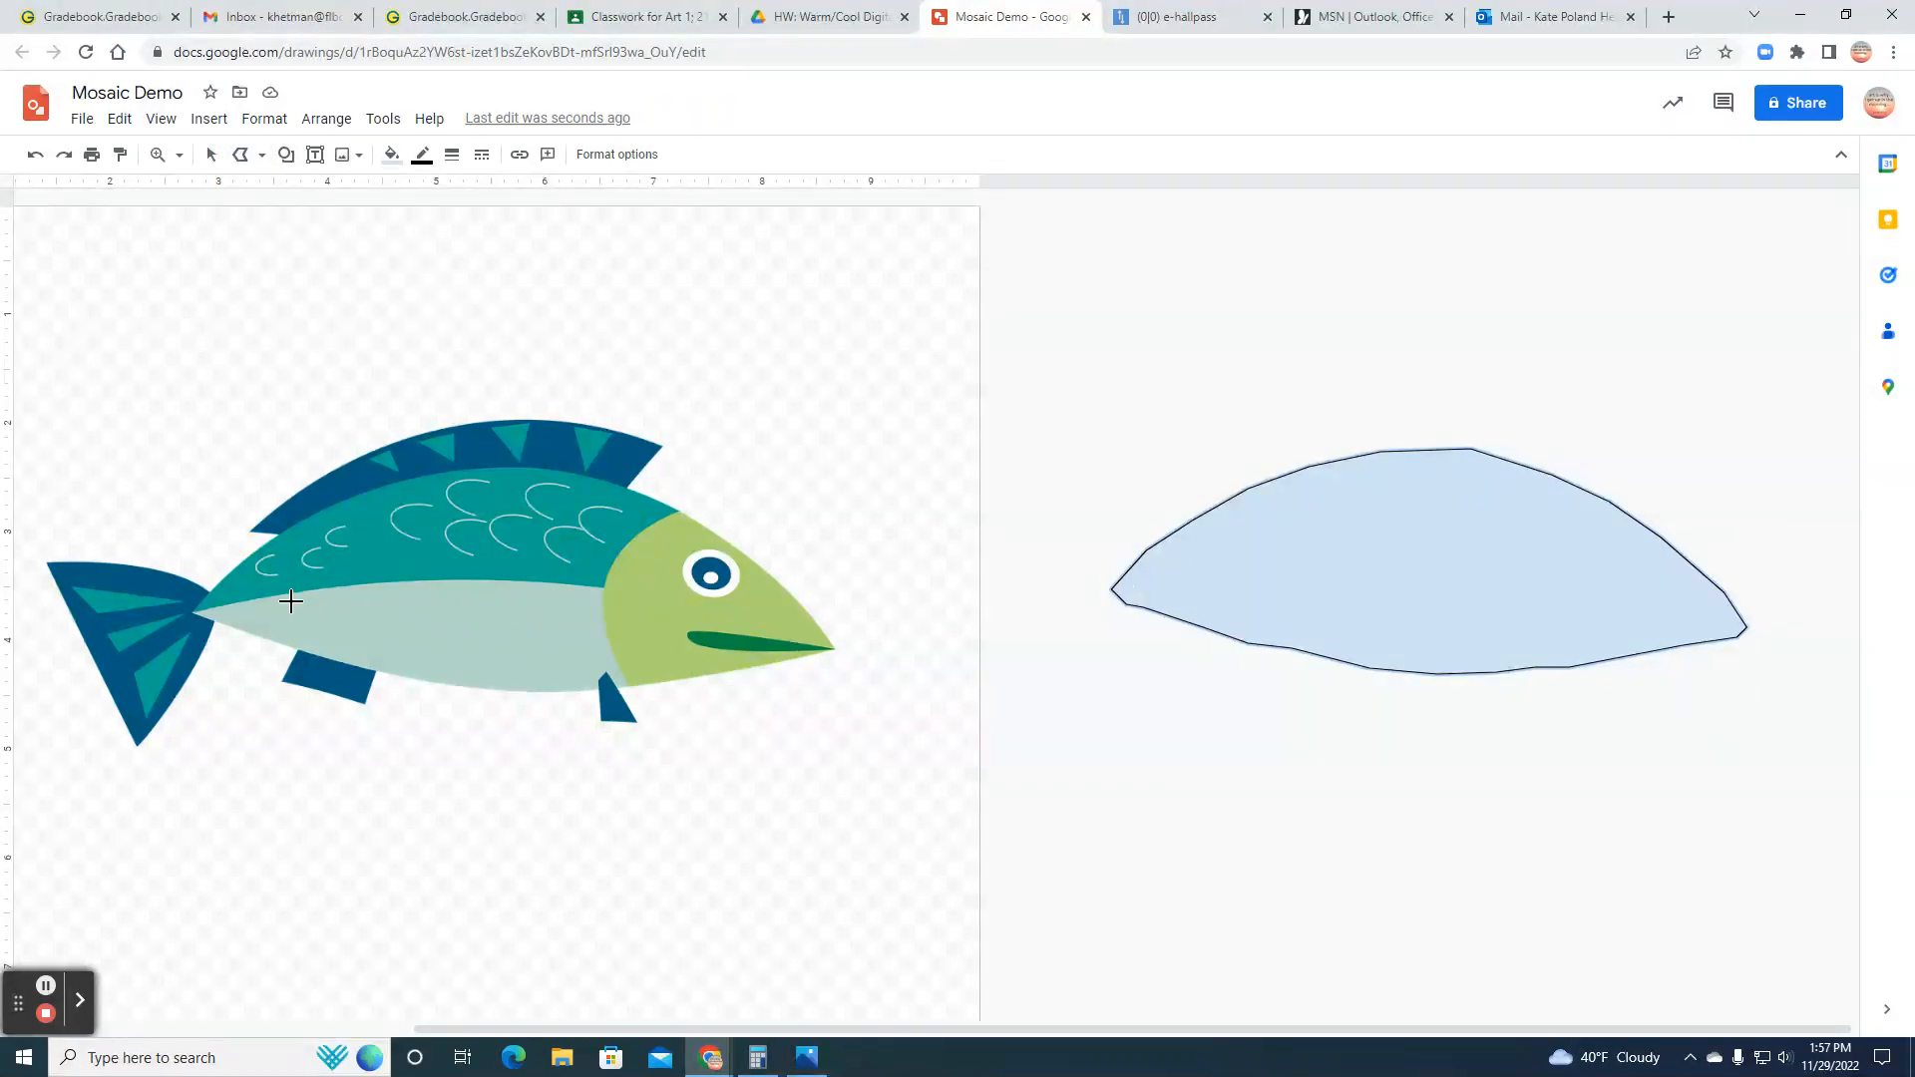
click(1115, 591)
click(1210, 572)
click(1341, 579)
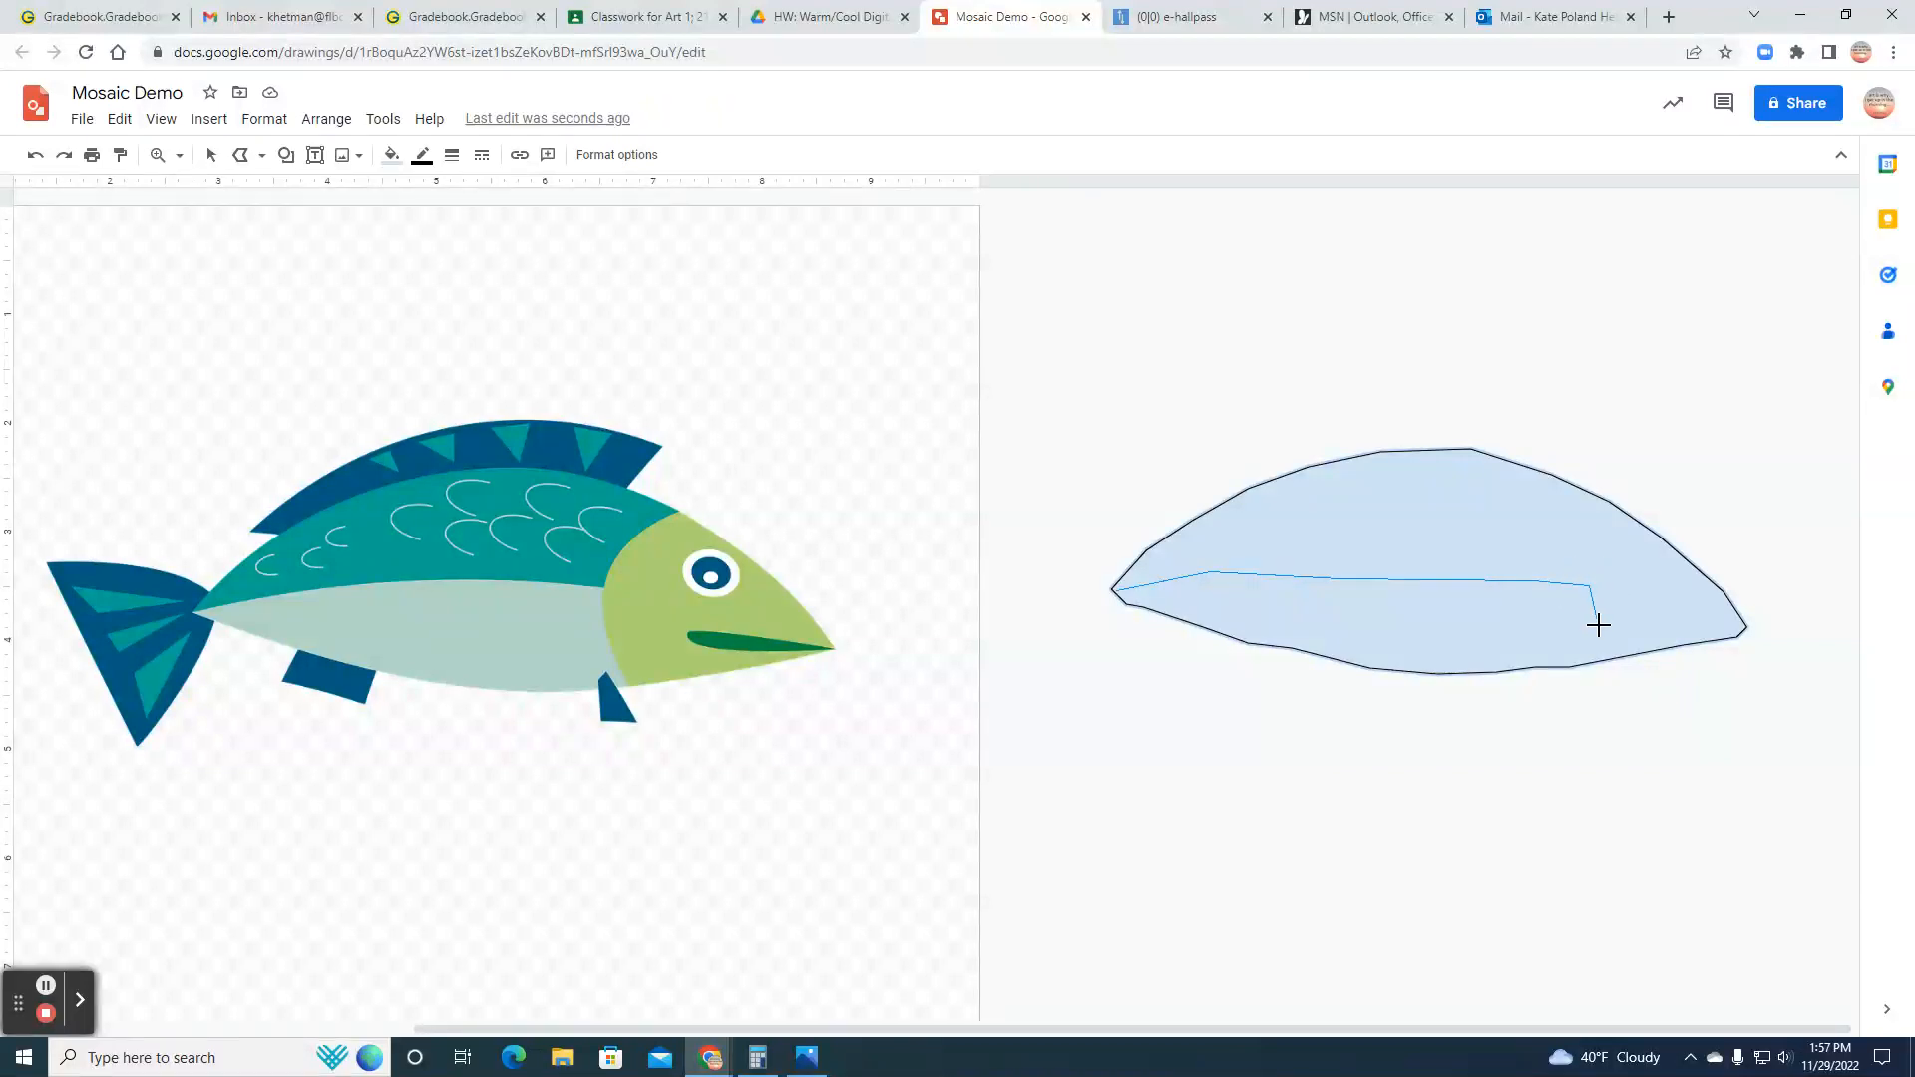
double_click(1628, 654)
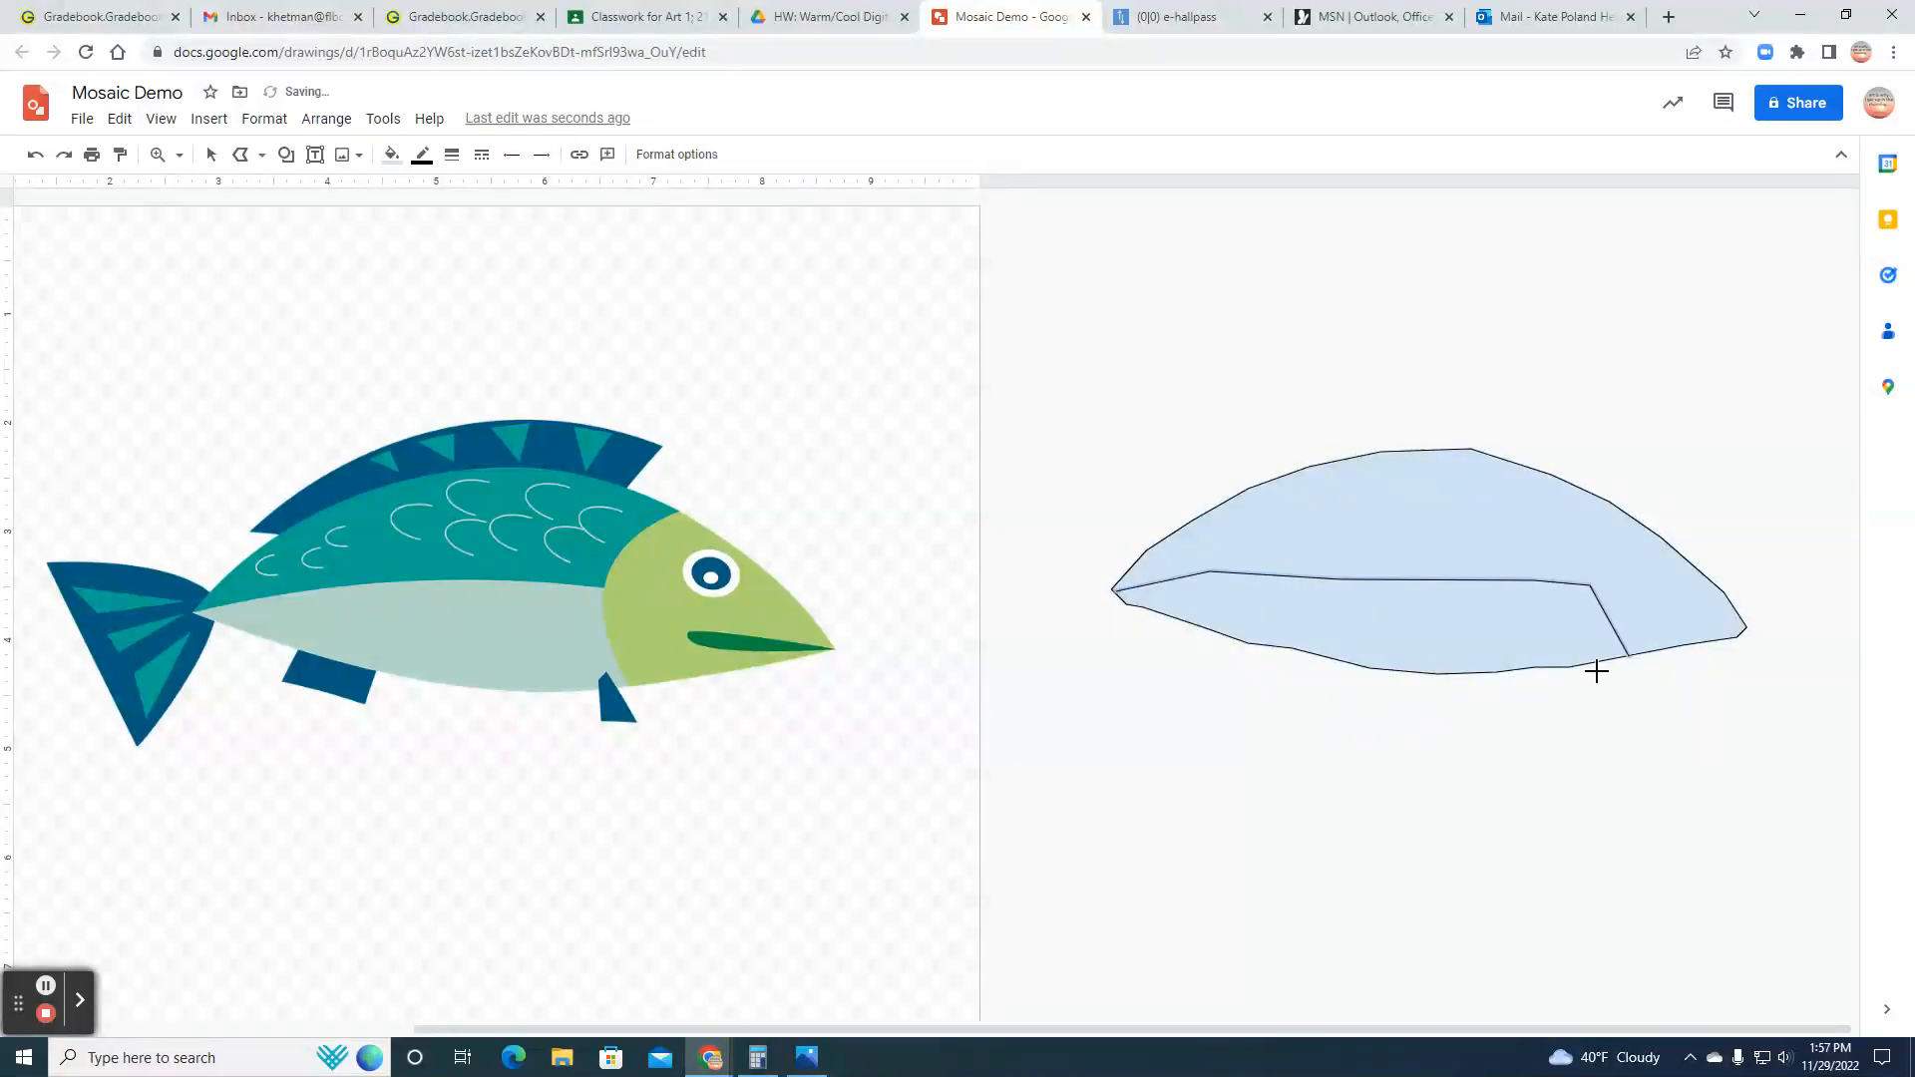
click(38, 154)
Step: Draw a closed polyline for the belly section along the lower part of the traced body shape
click(1118, 594)
click(1211, 574)
click(1368, 548)
click(1483, 548)
click(1570, 559)
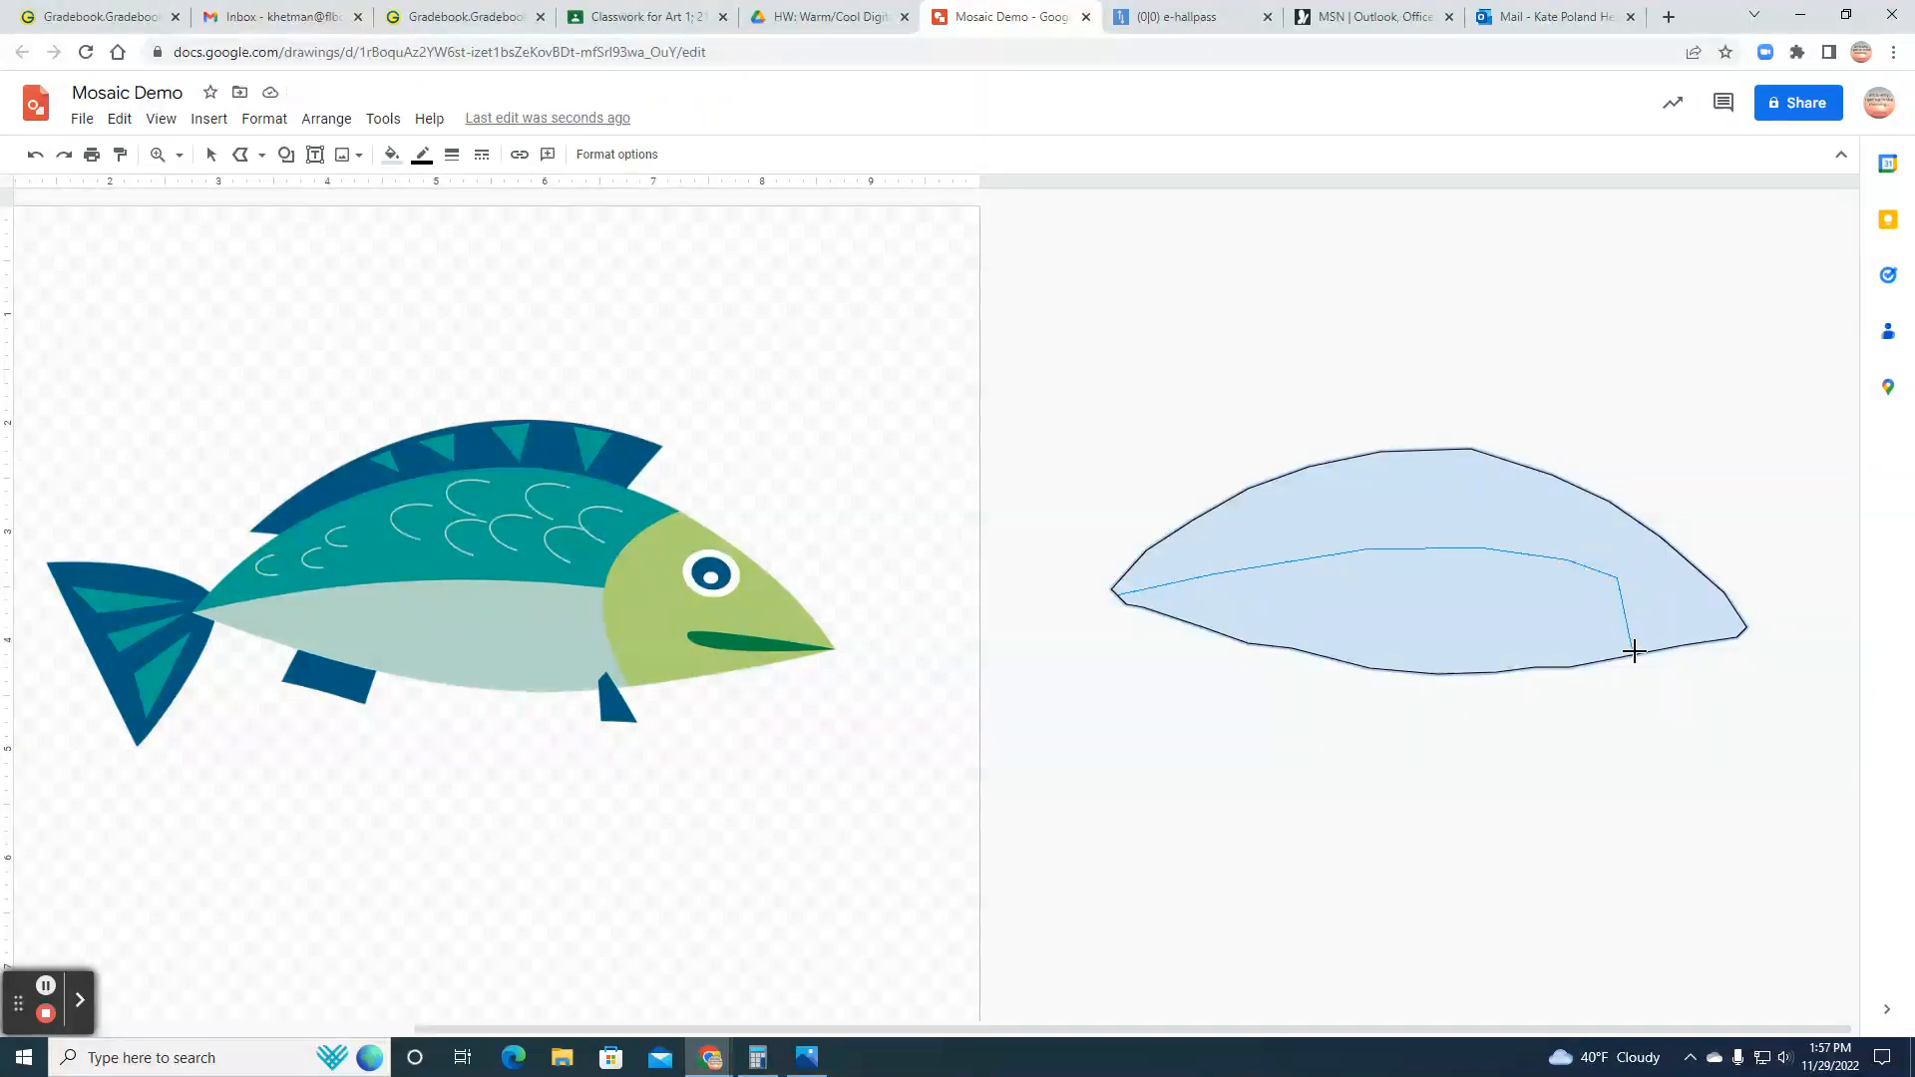
click(1530, 668)
click(1417, 673)
click(1324, 657)
click(1253, 642)
click(1116, 595)
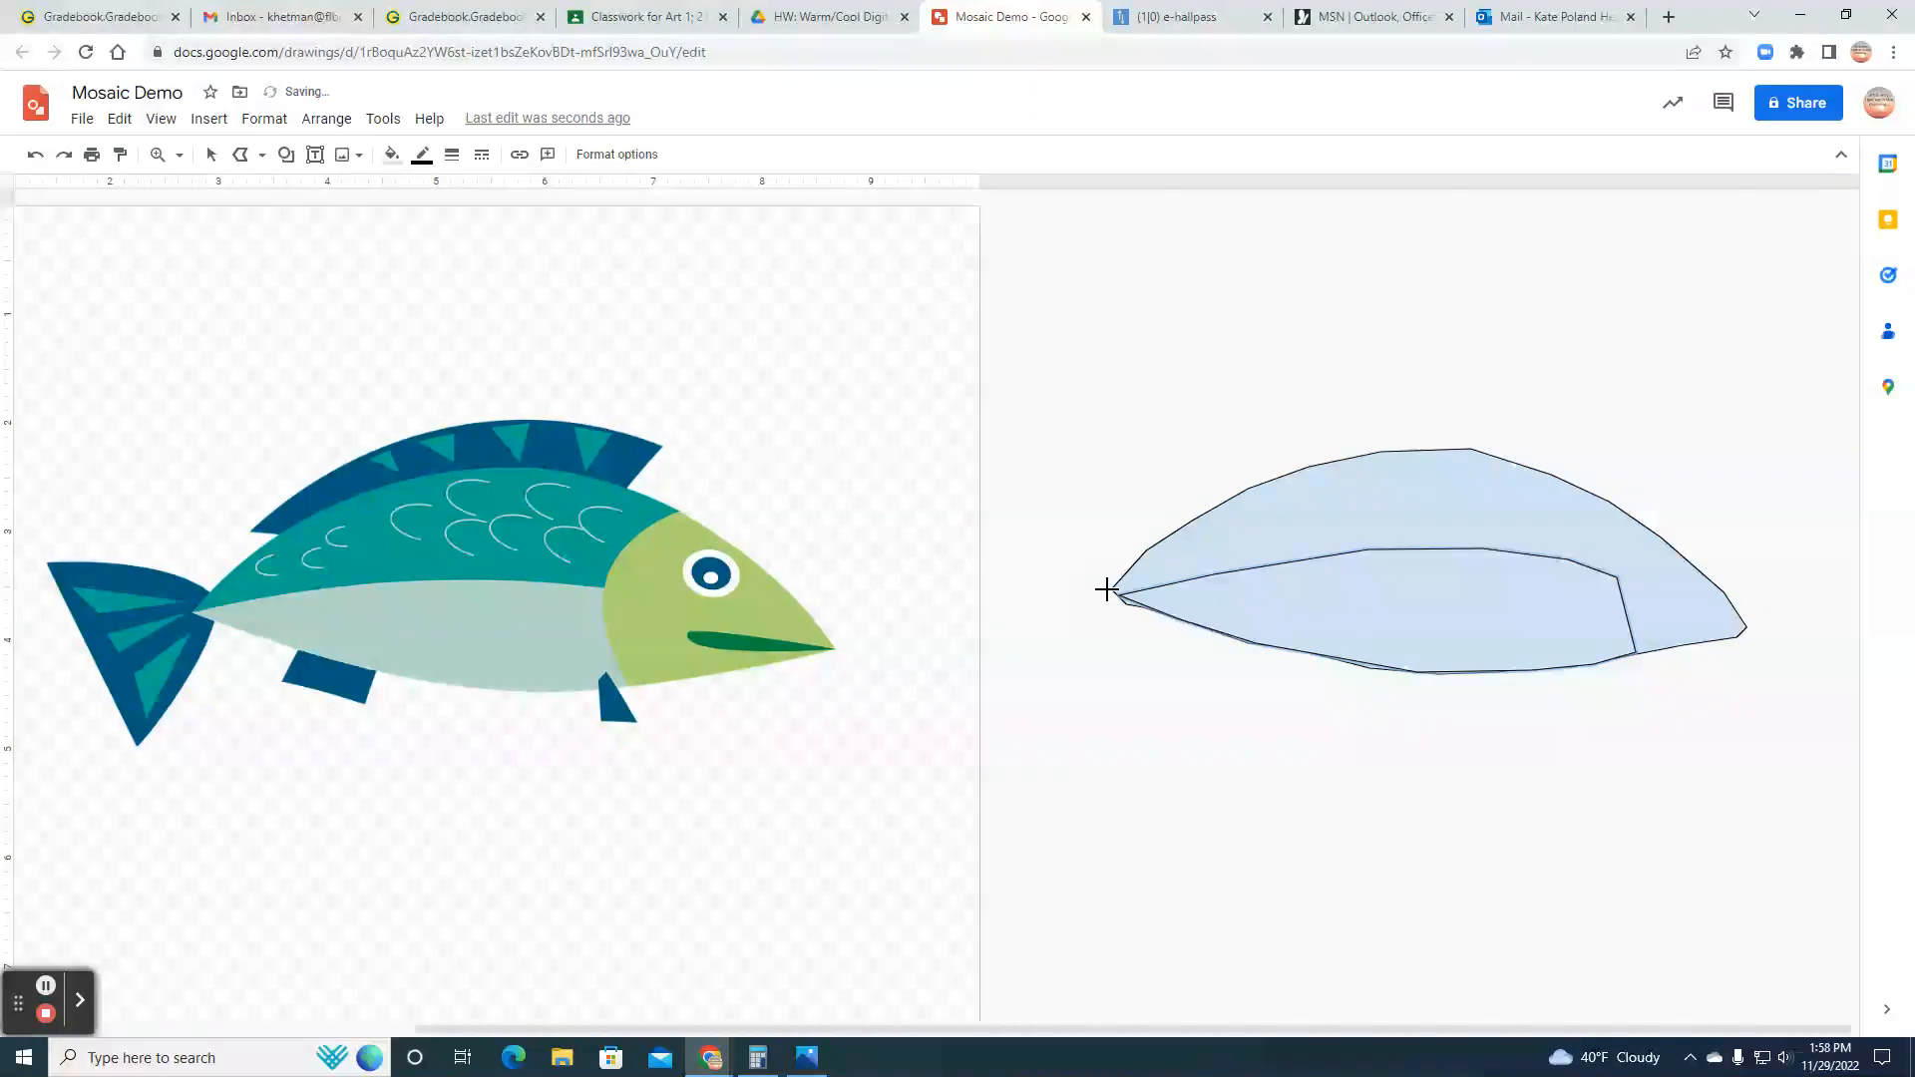
Step: Fill the belly section with orange and make its border transparent
click(391, 154)
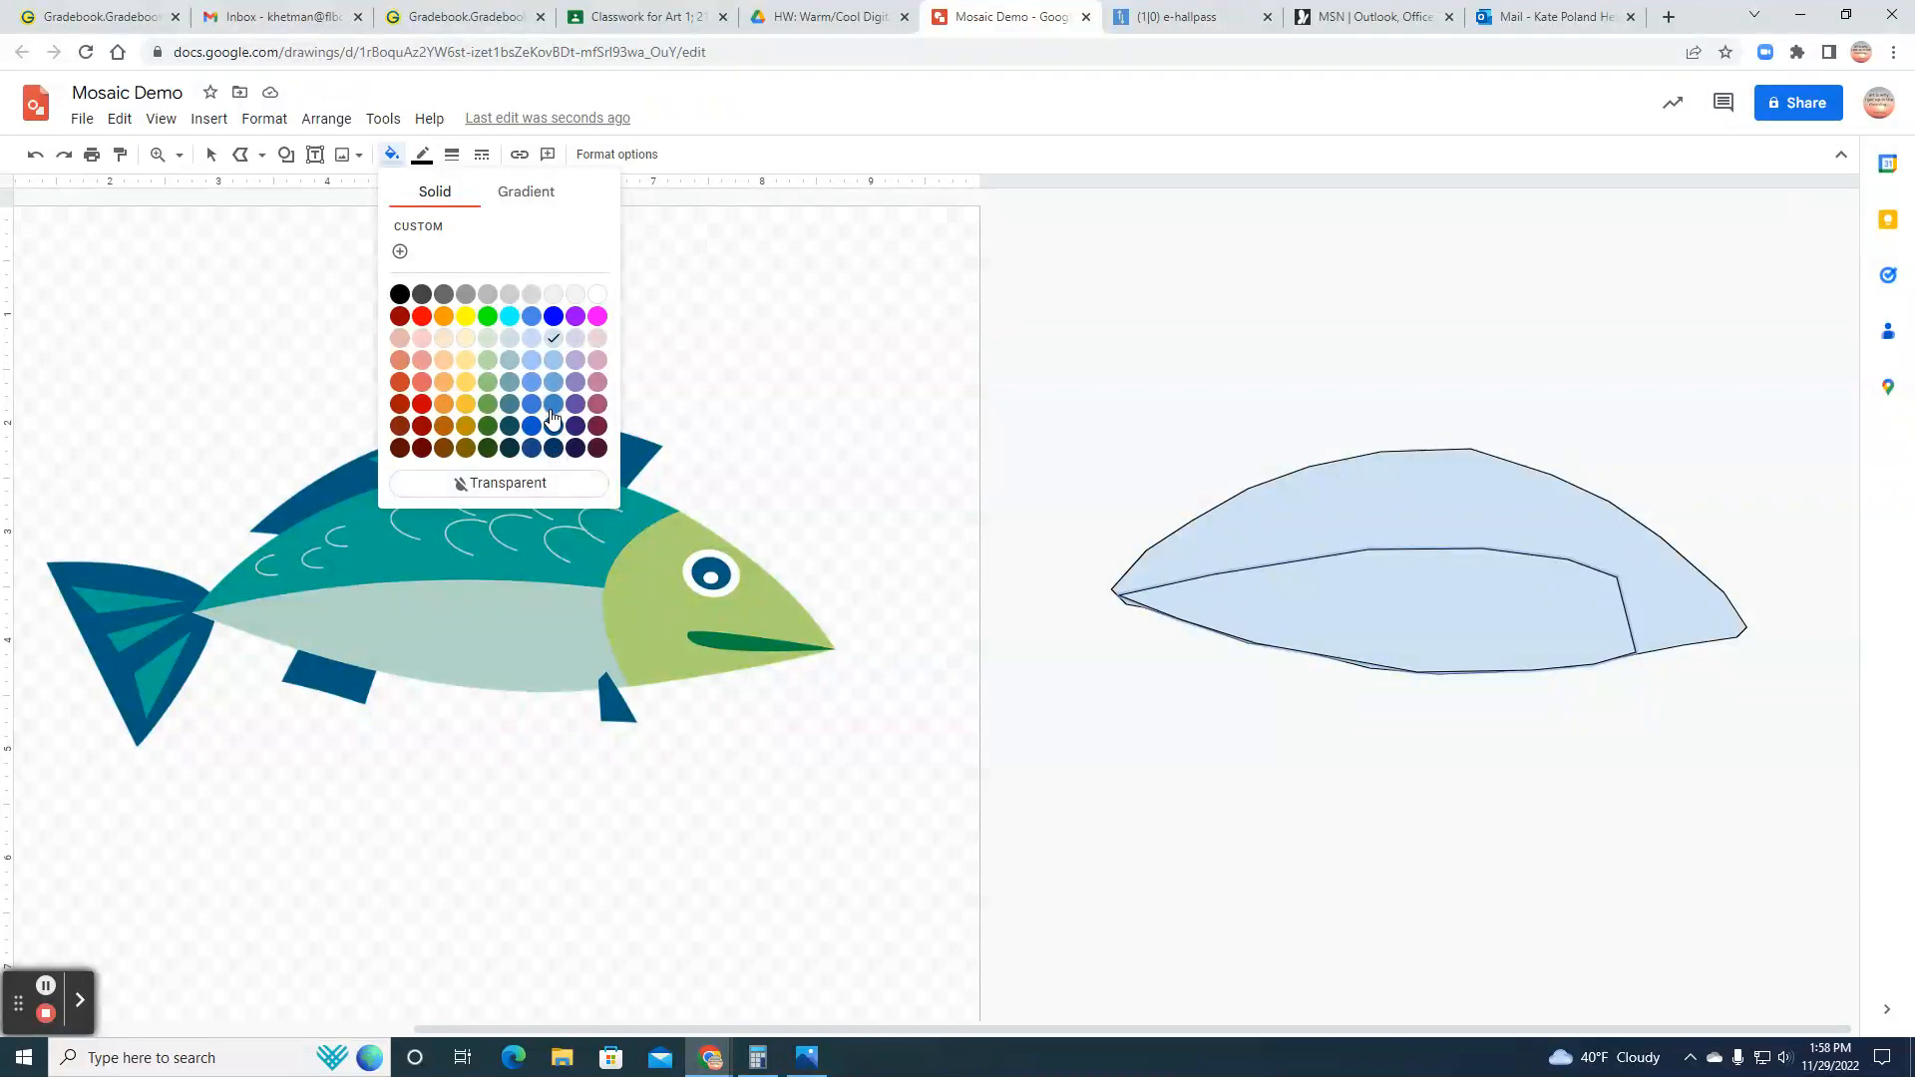
click(444, 404)
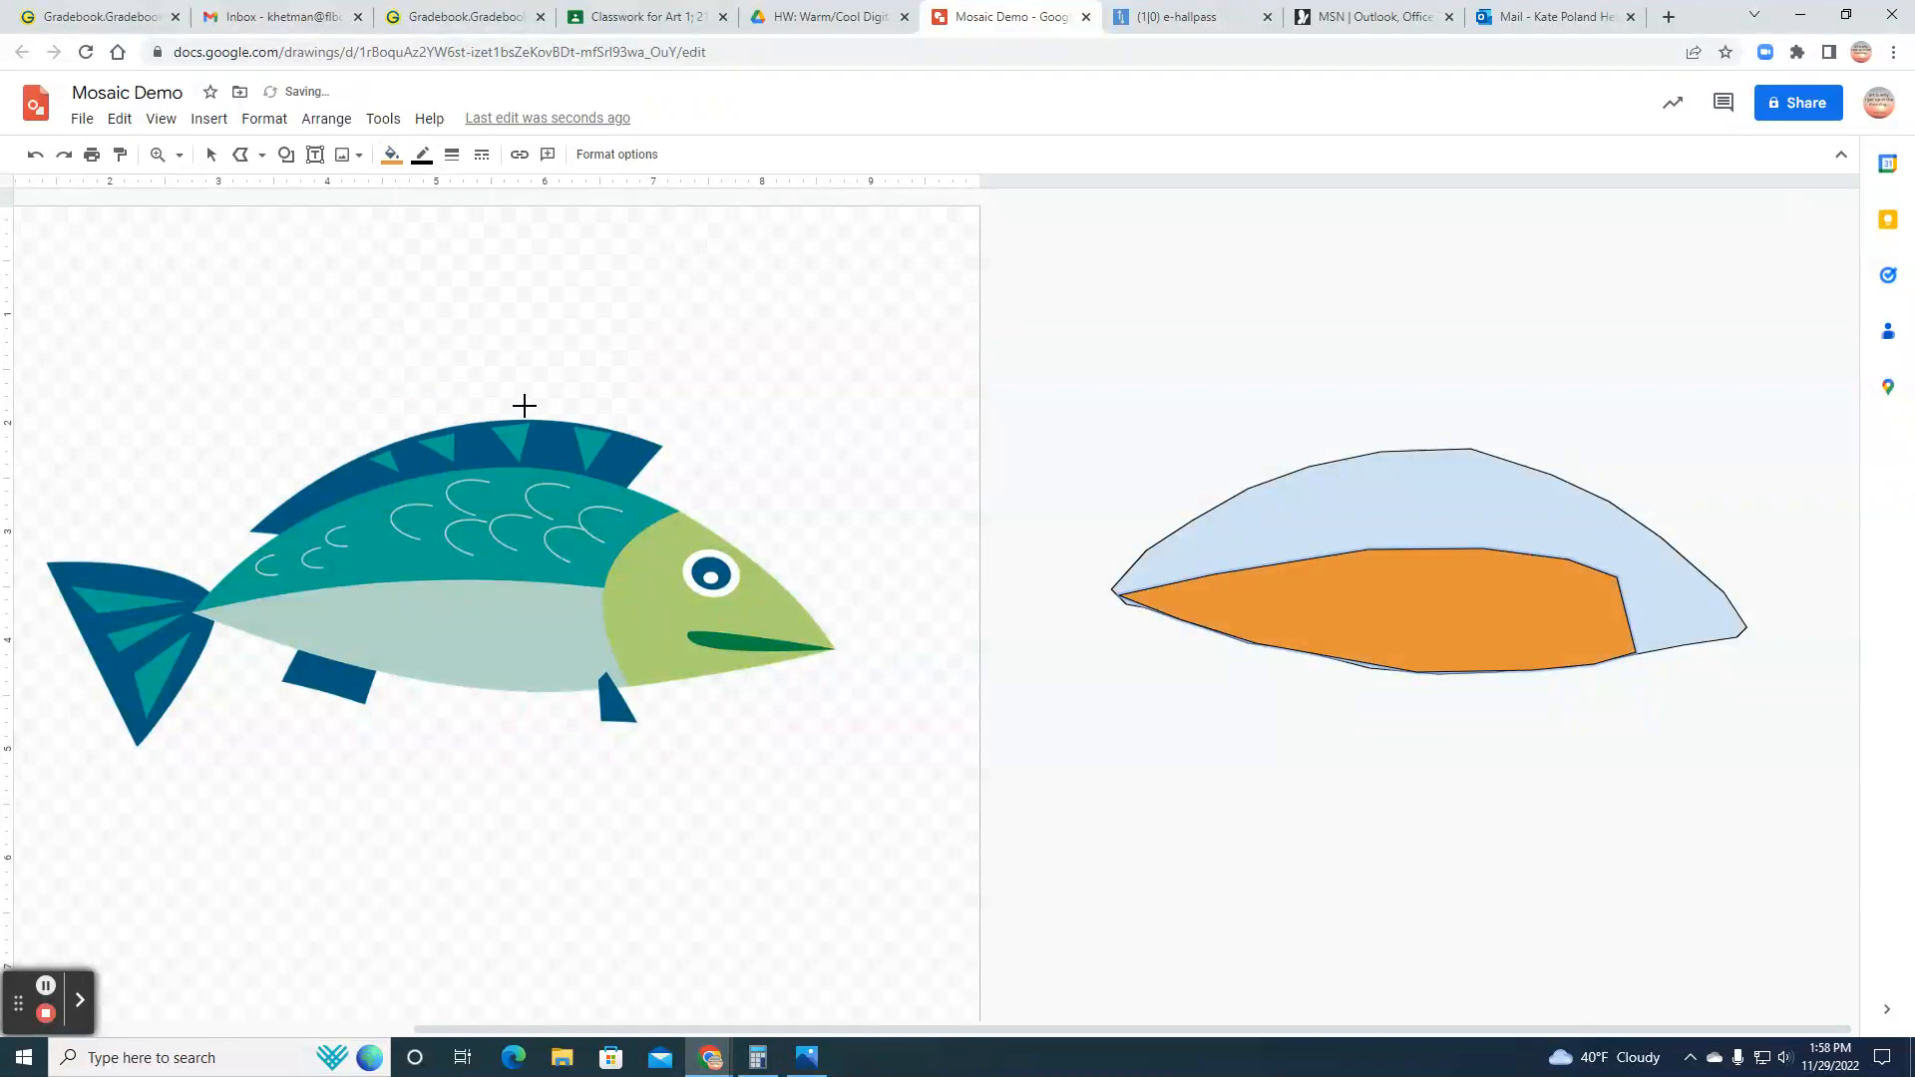
click(422, 155)
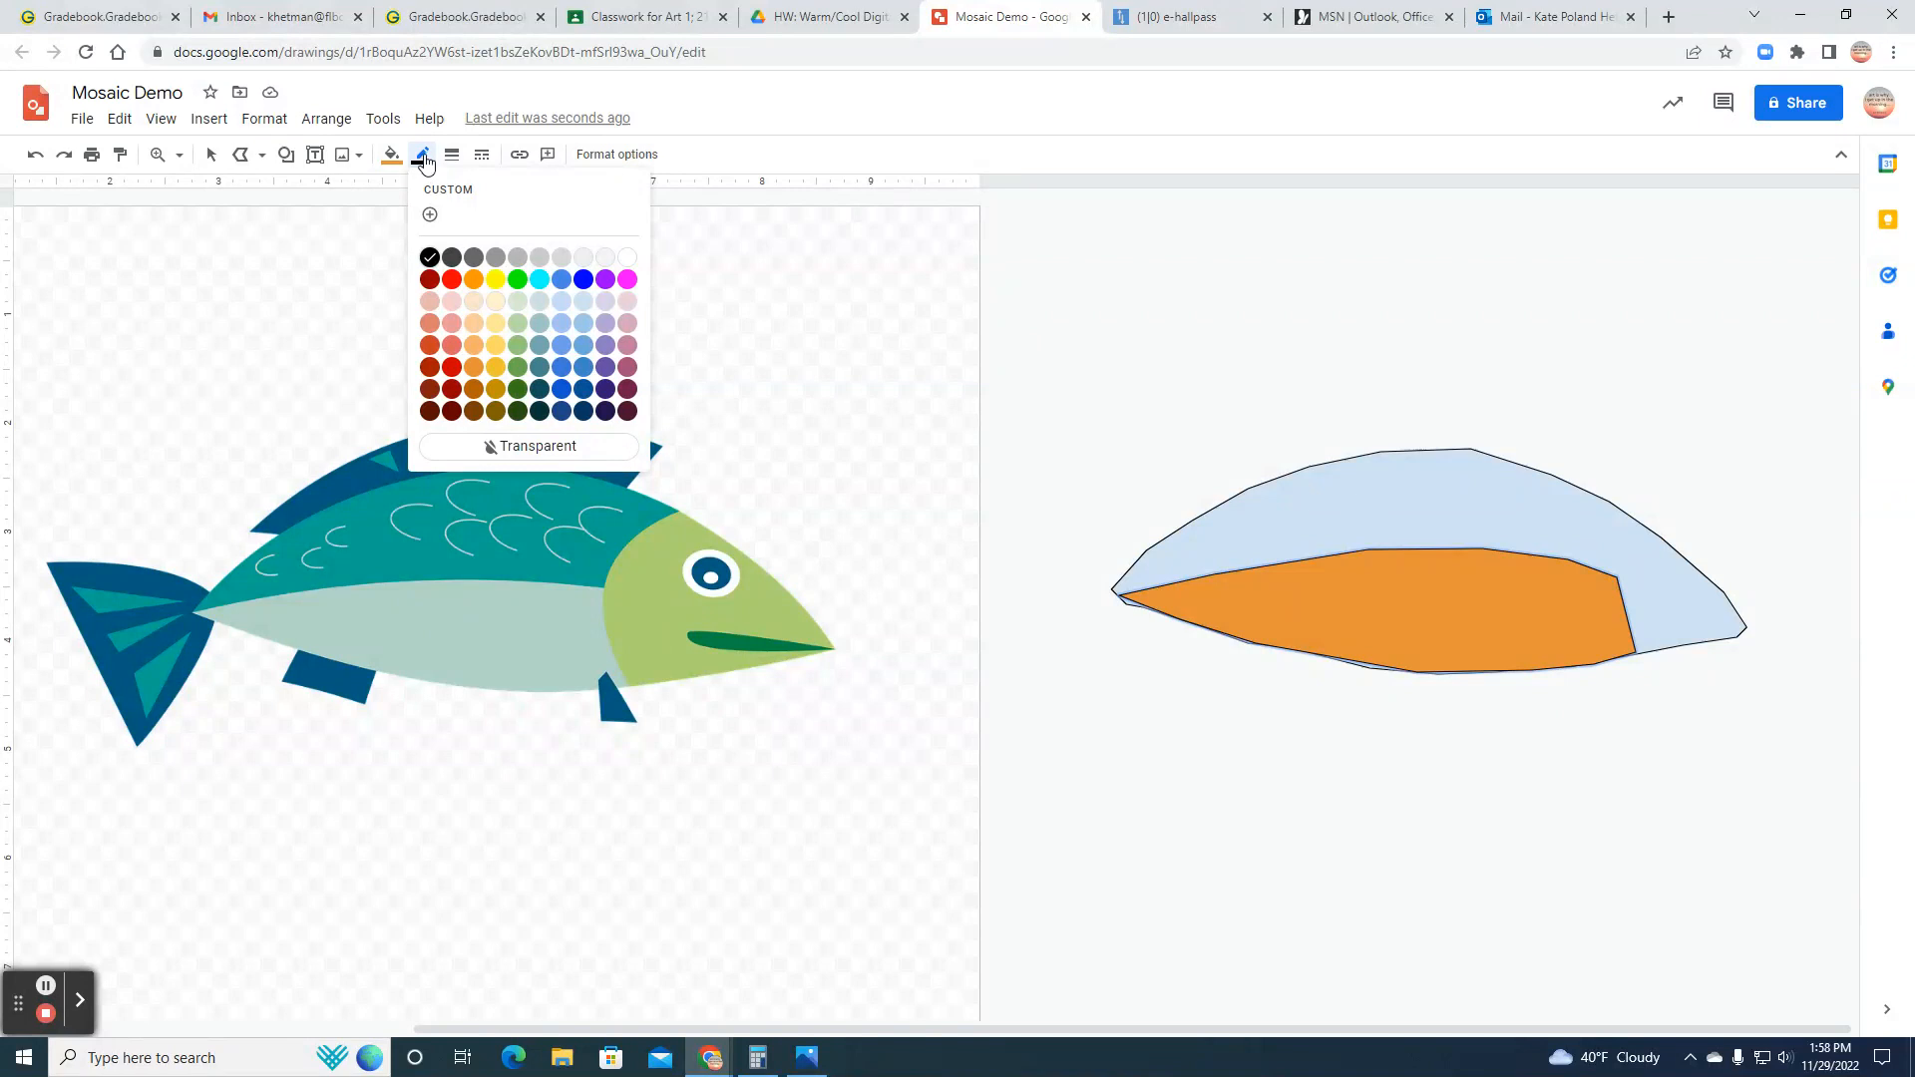
click(535, 450)
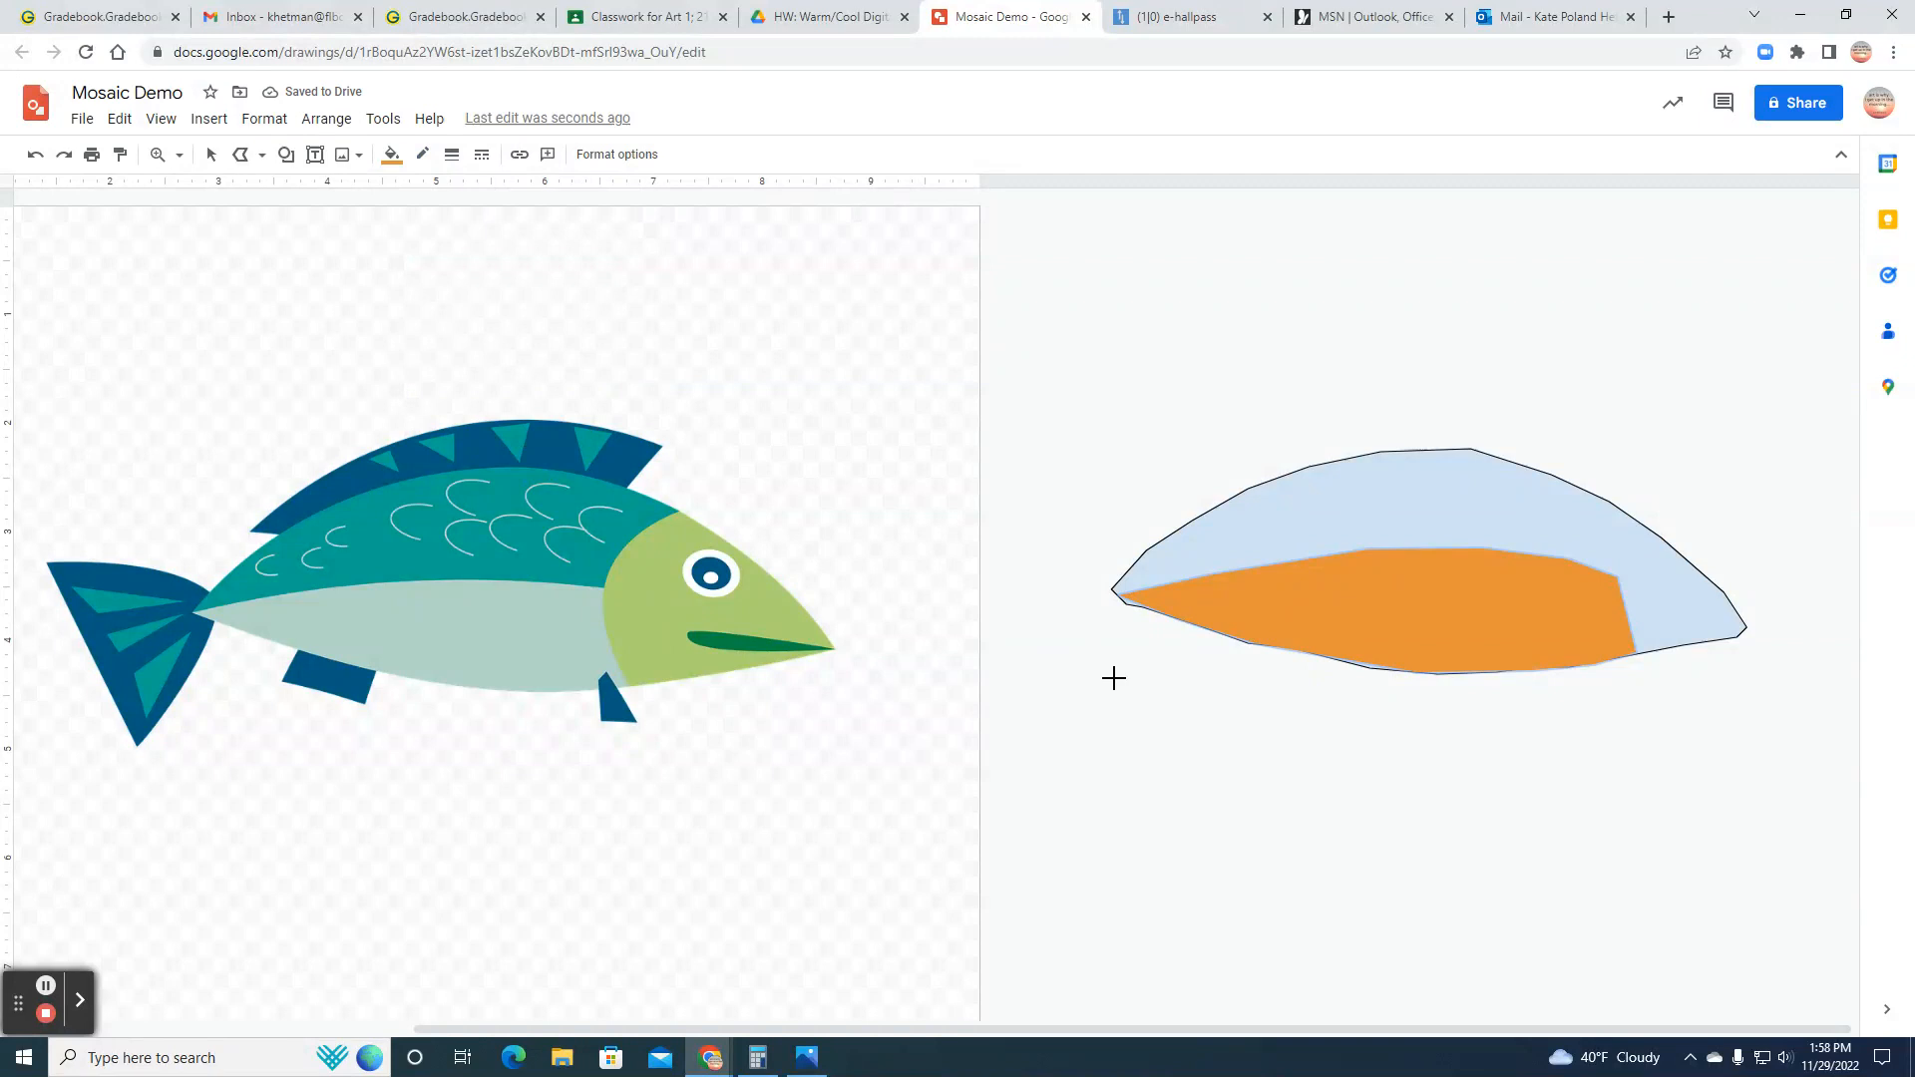
Step: Draw a closed polyline for the upper back section, leaving a narrow gap above the orange belly piece
click(212, 155)
click(1254, 525)
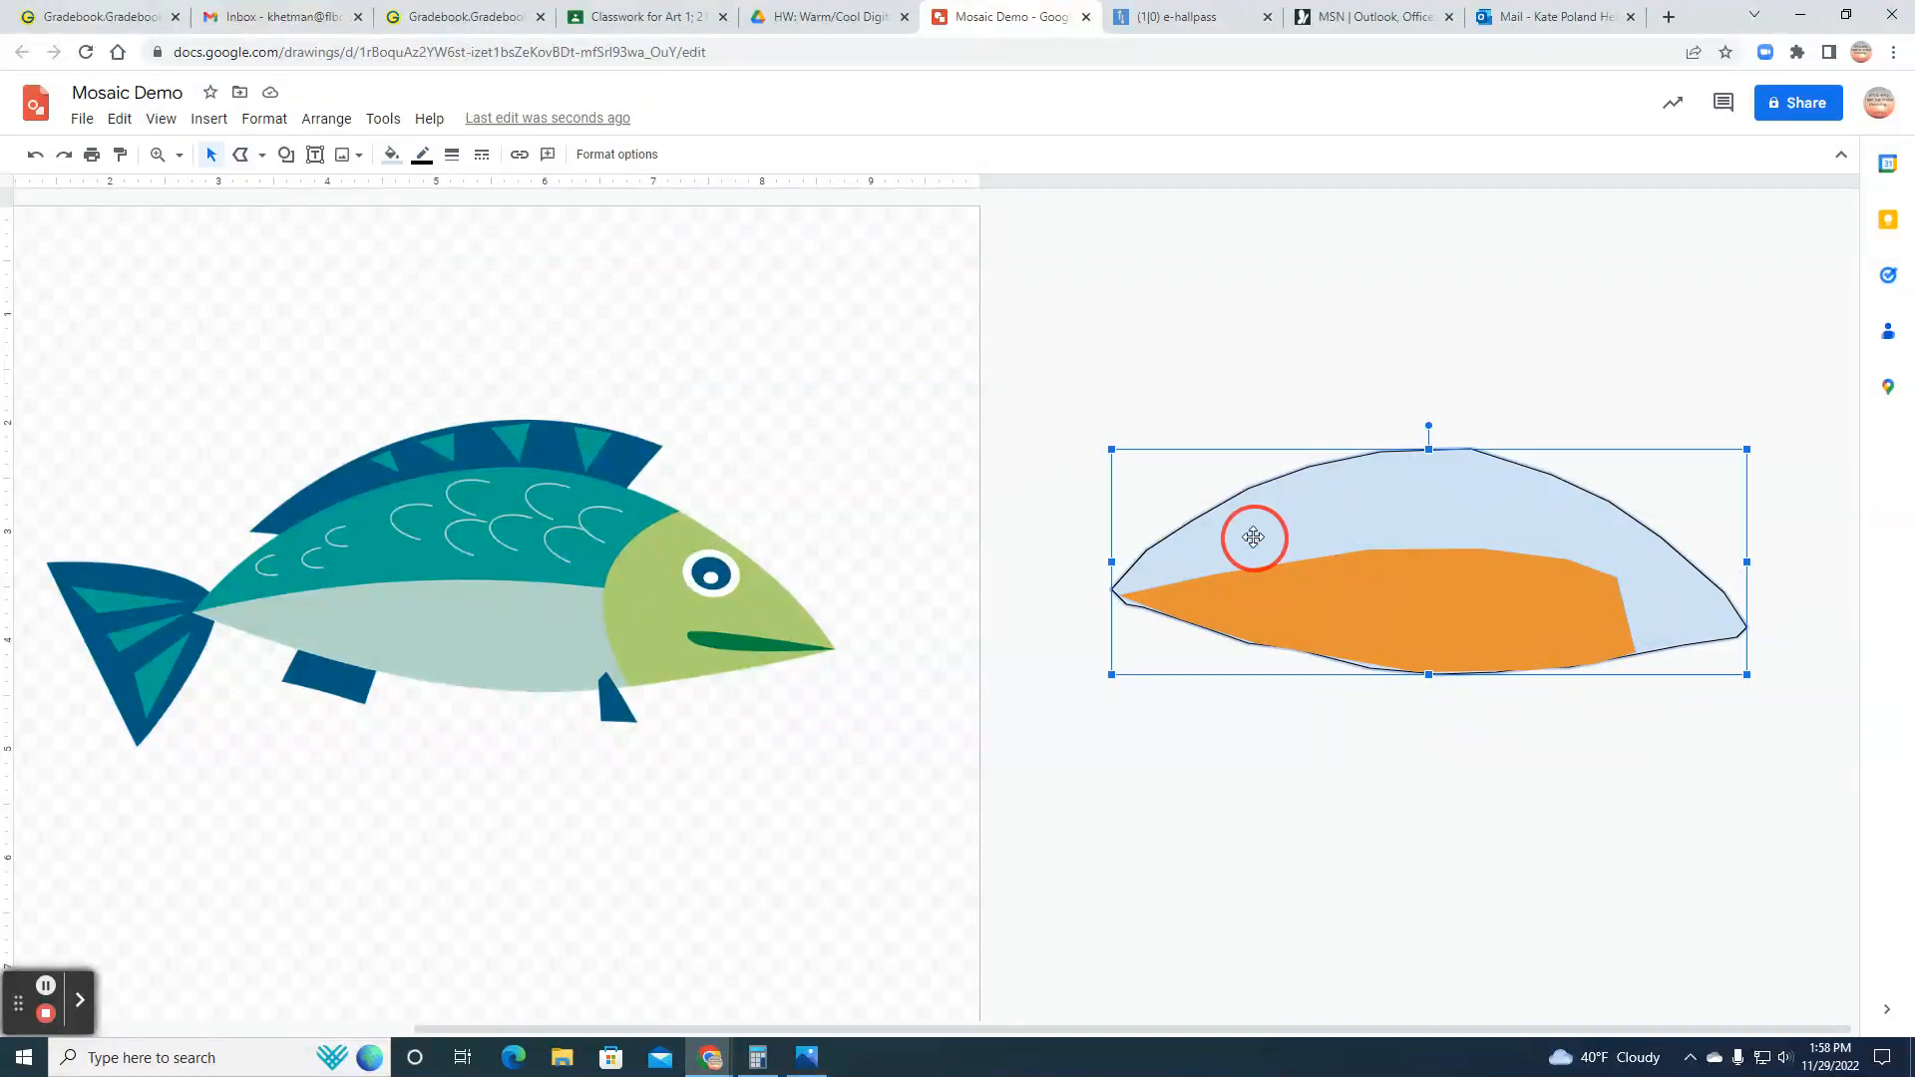
click(242, 156)
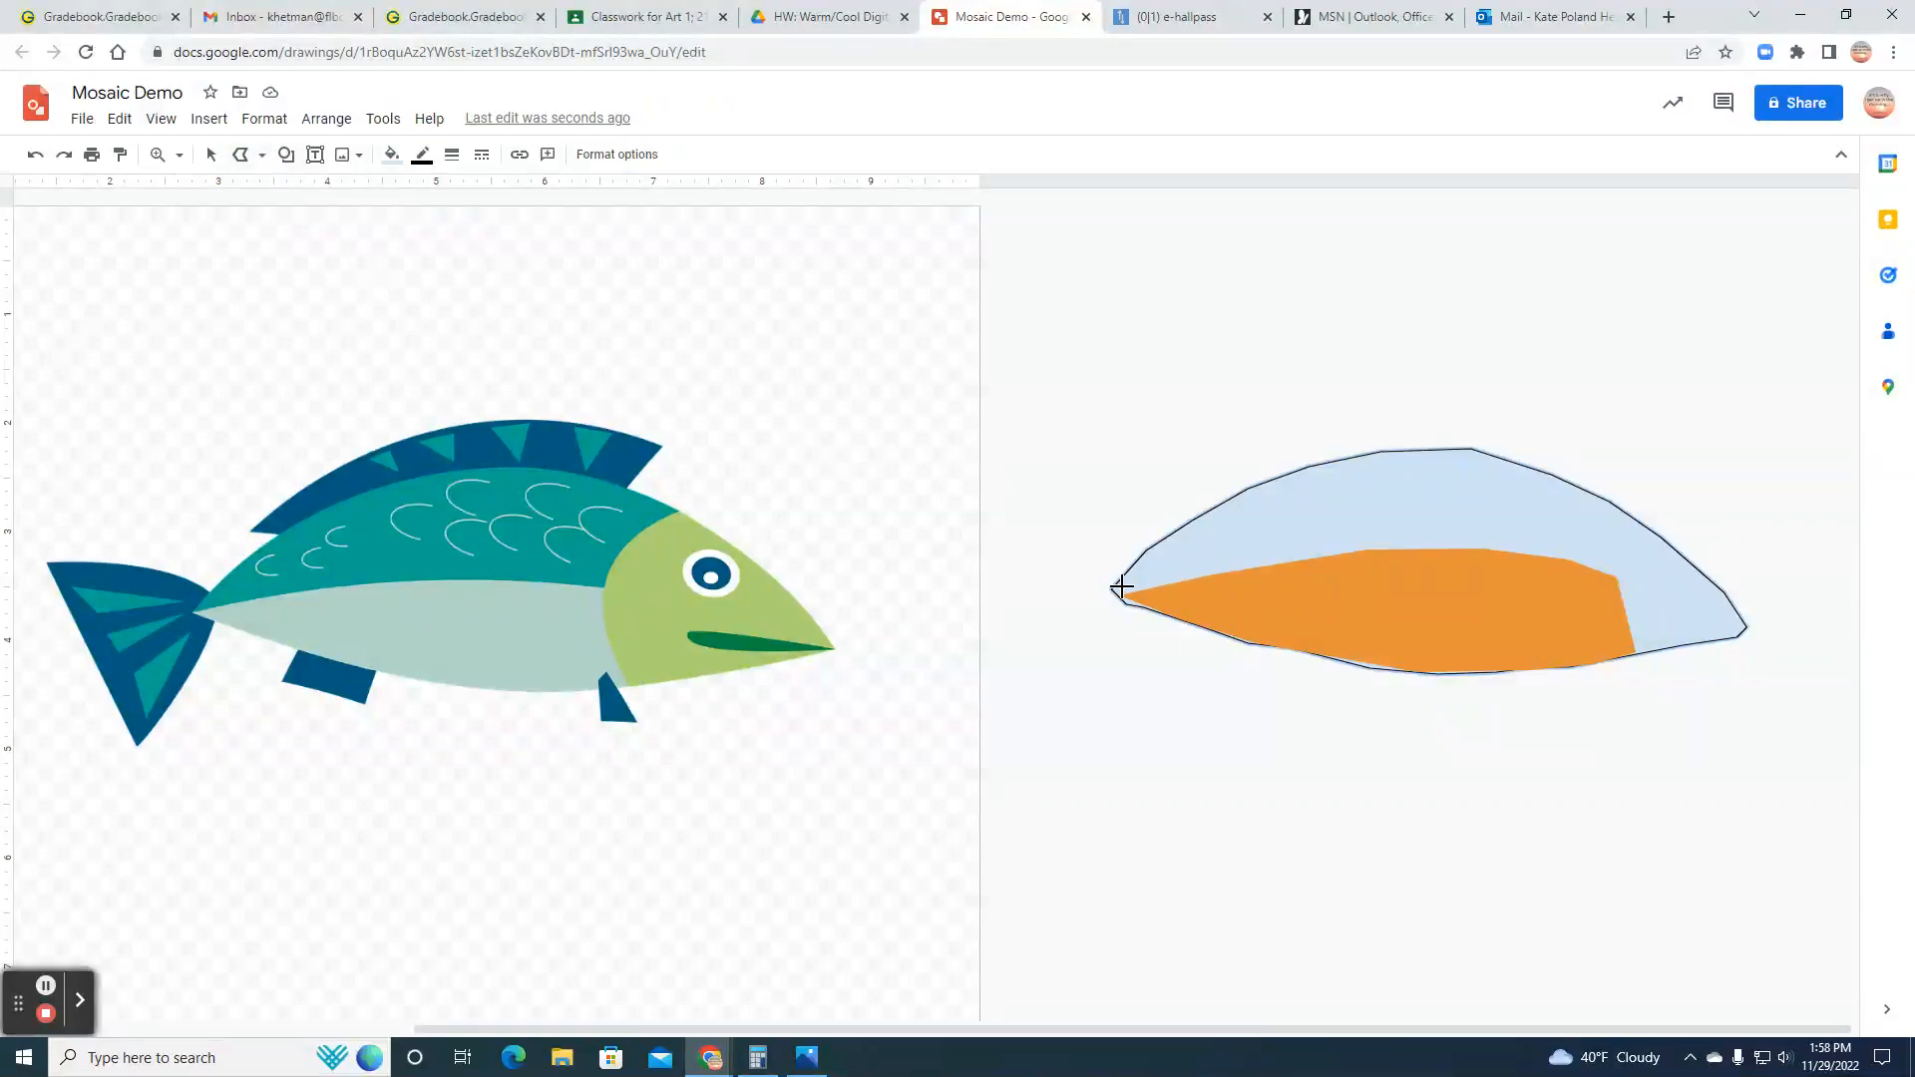
click(1119, 589)
click(1163, 578)
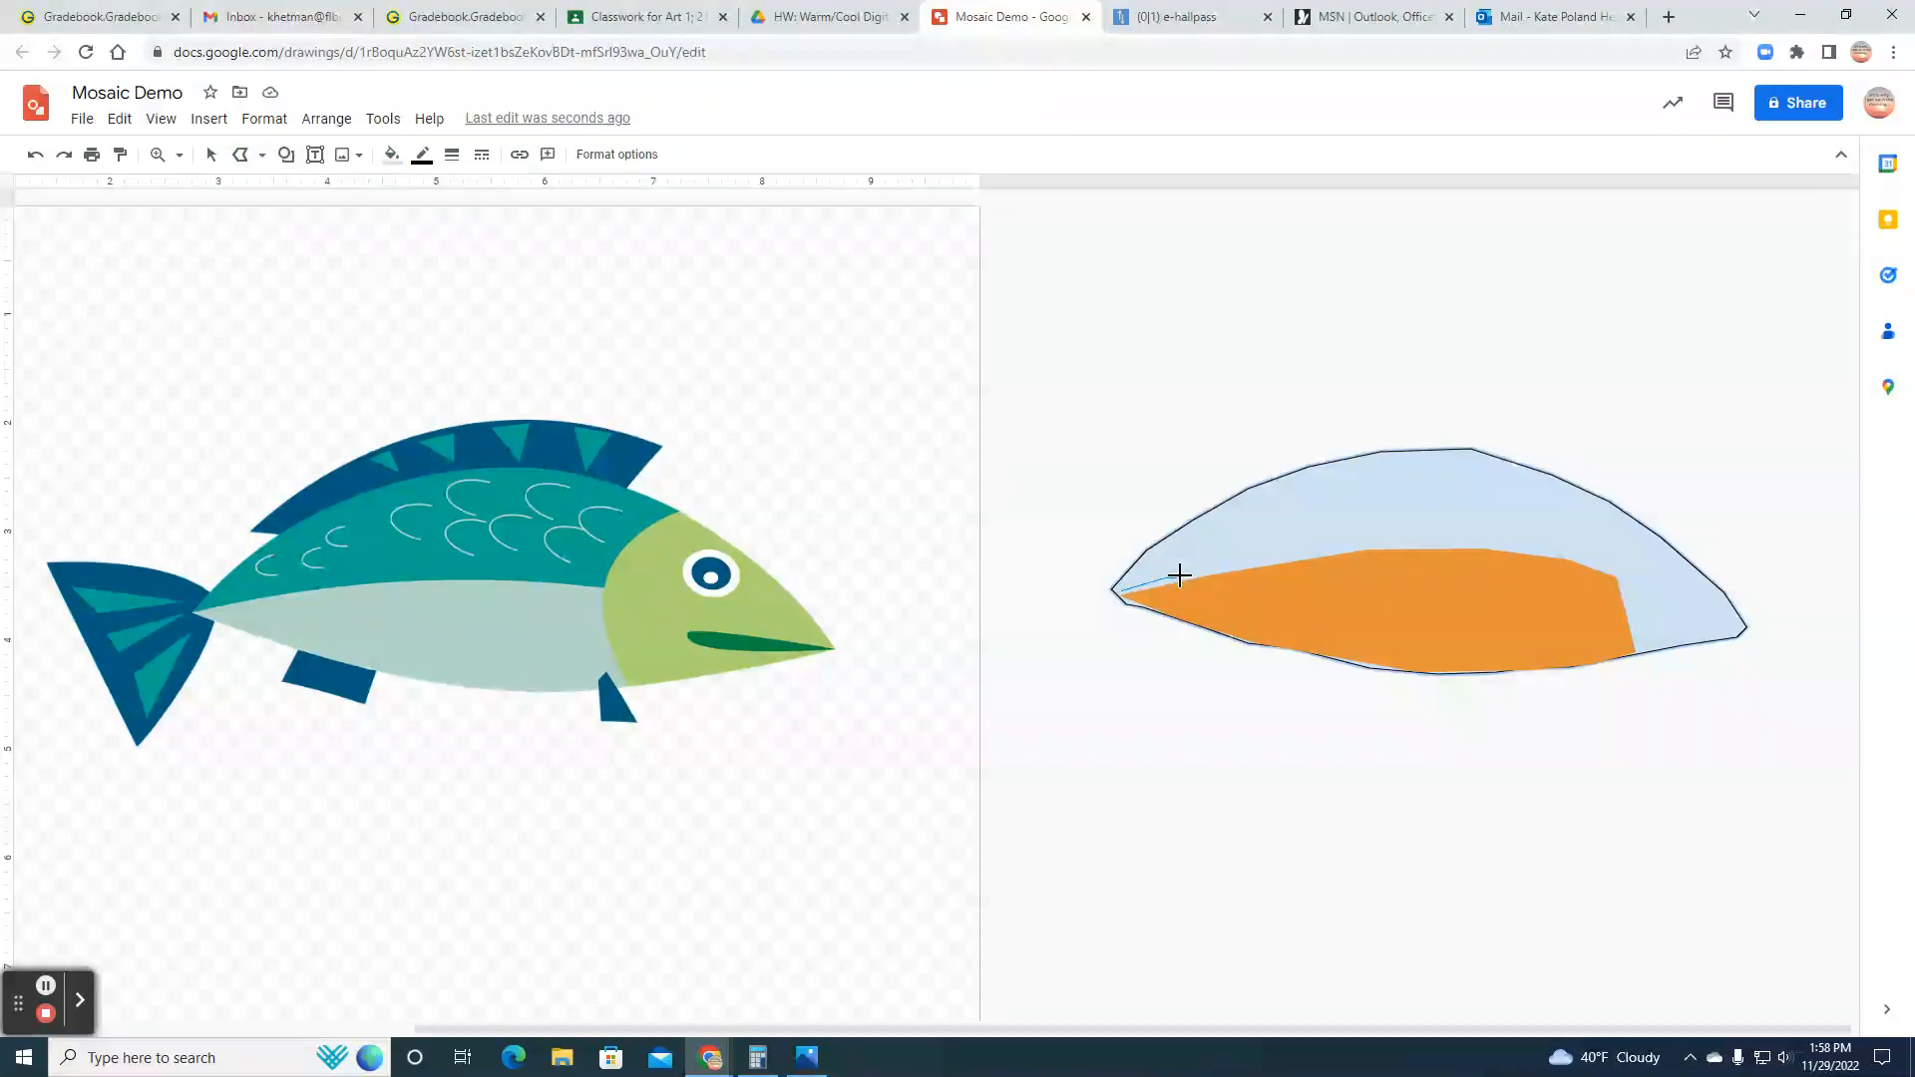
click(1339, 544)
click(1407, 543)
click(1478, 540)
click(1574, 547)
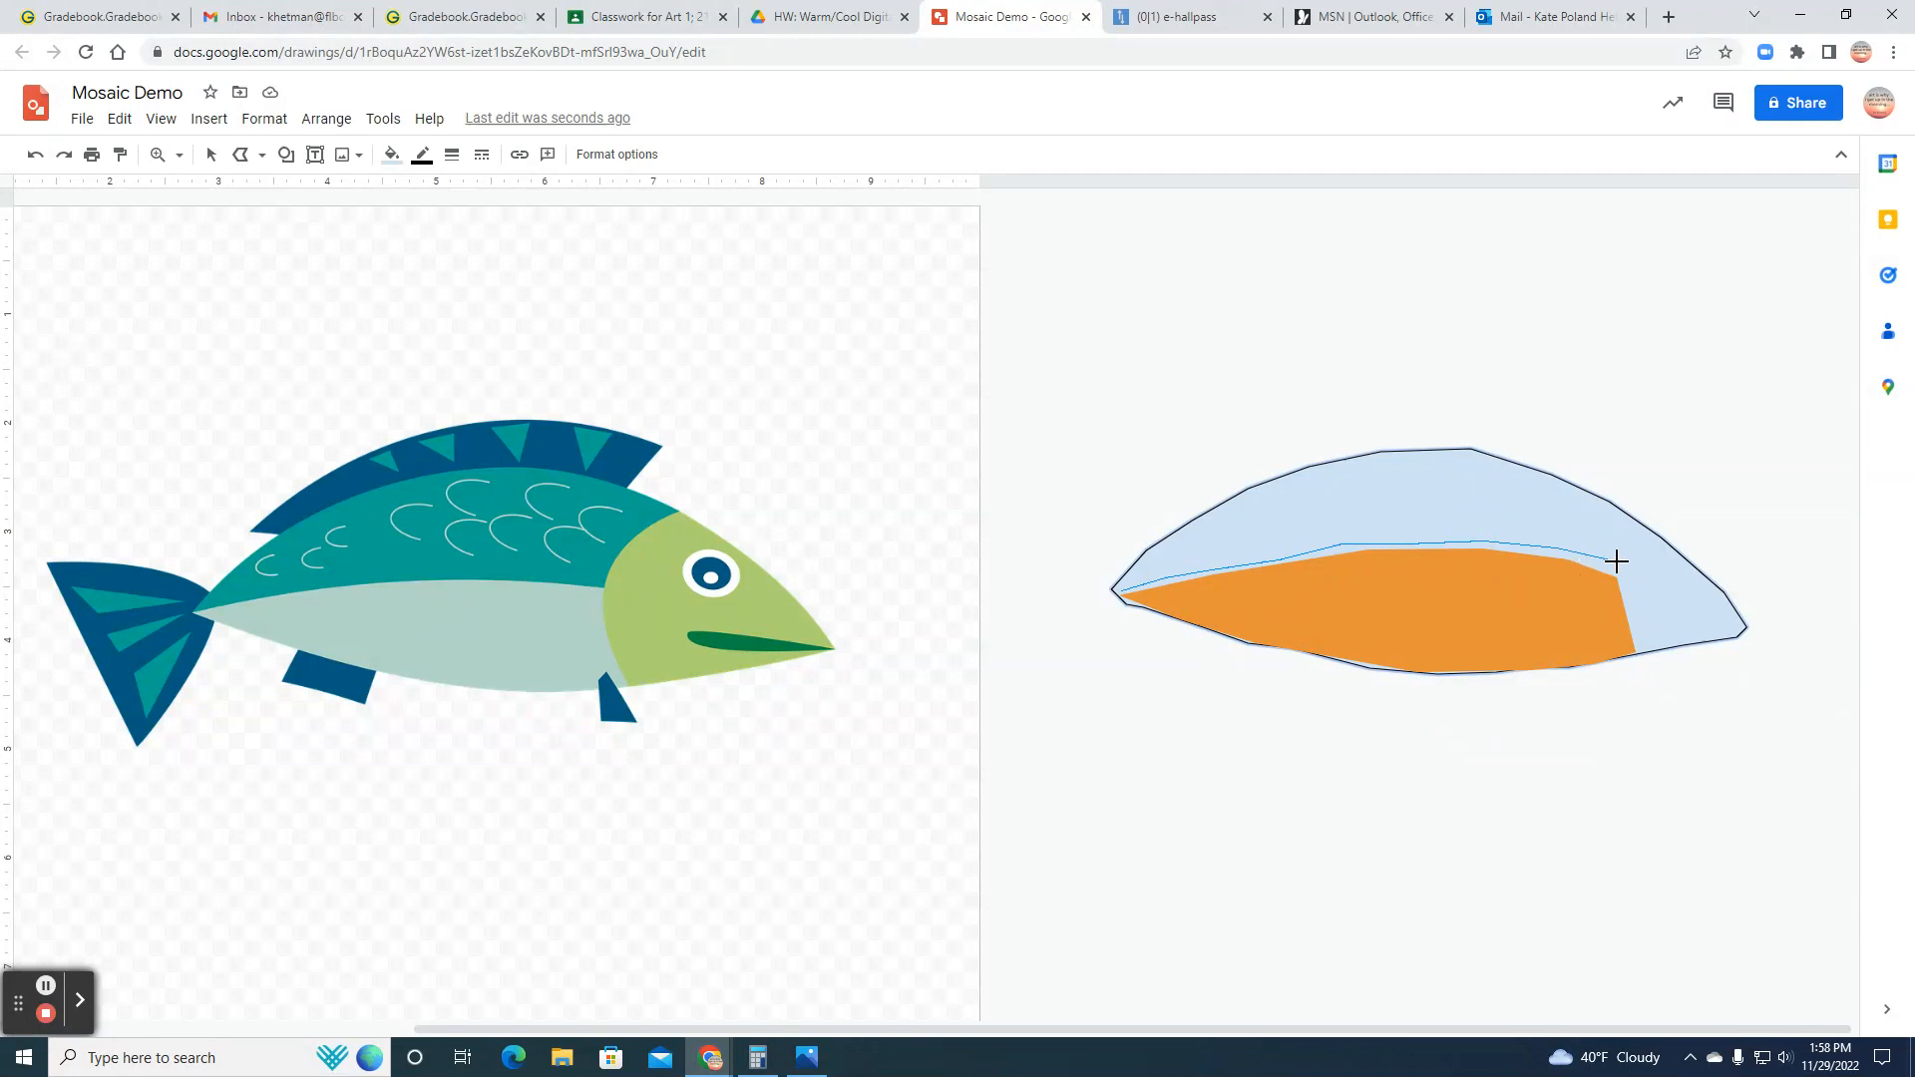
click(1617, 562)
click(1617, 528)
click(1628, 515)
click(1472, 450)
click(1251, 492)
click(1185, 527)
click(1145, 554)
click(1122, 583)
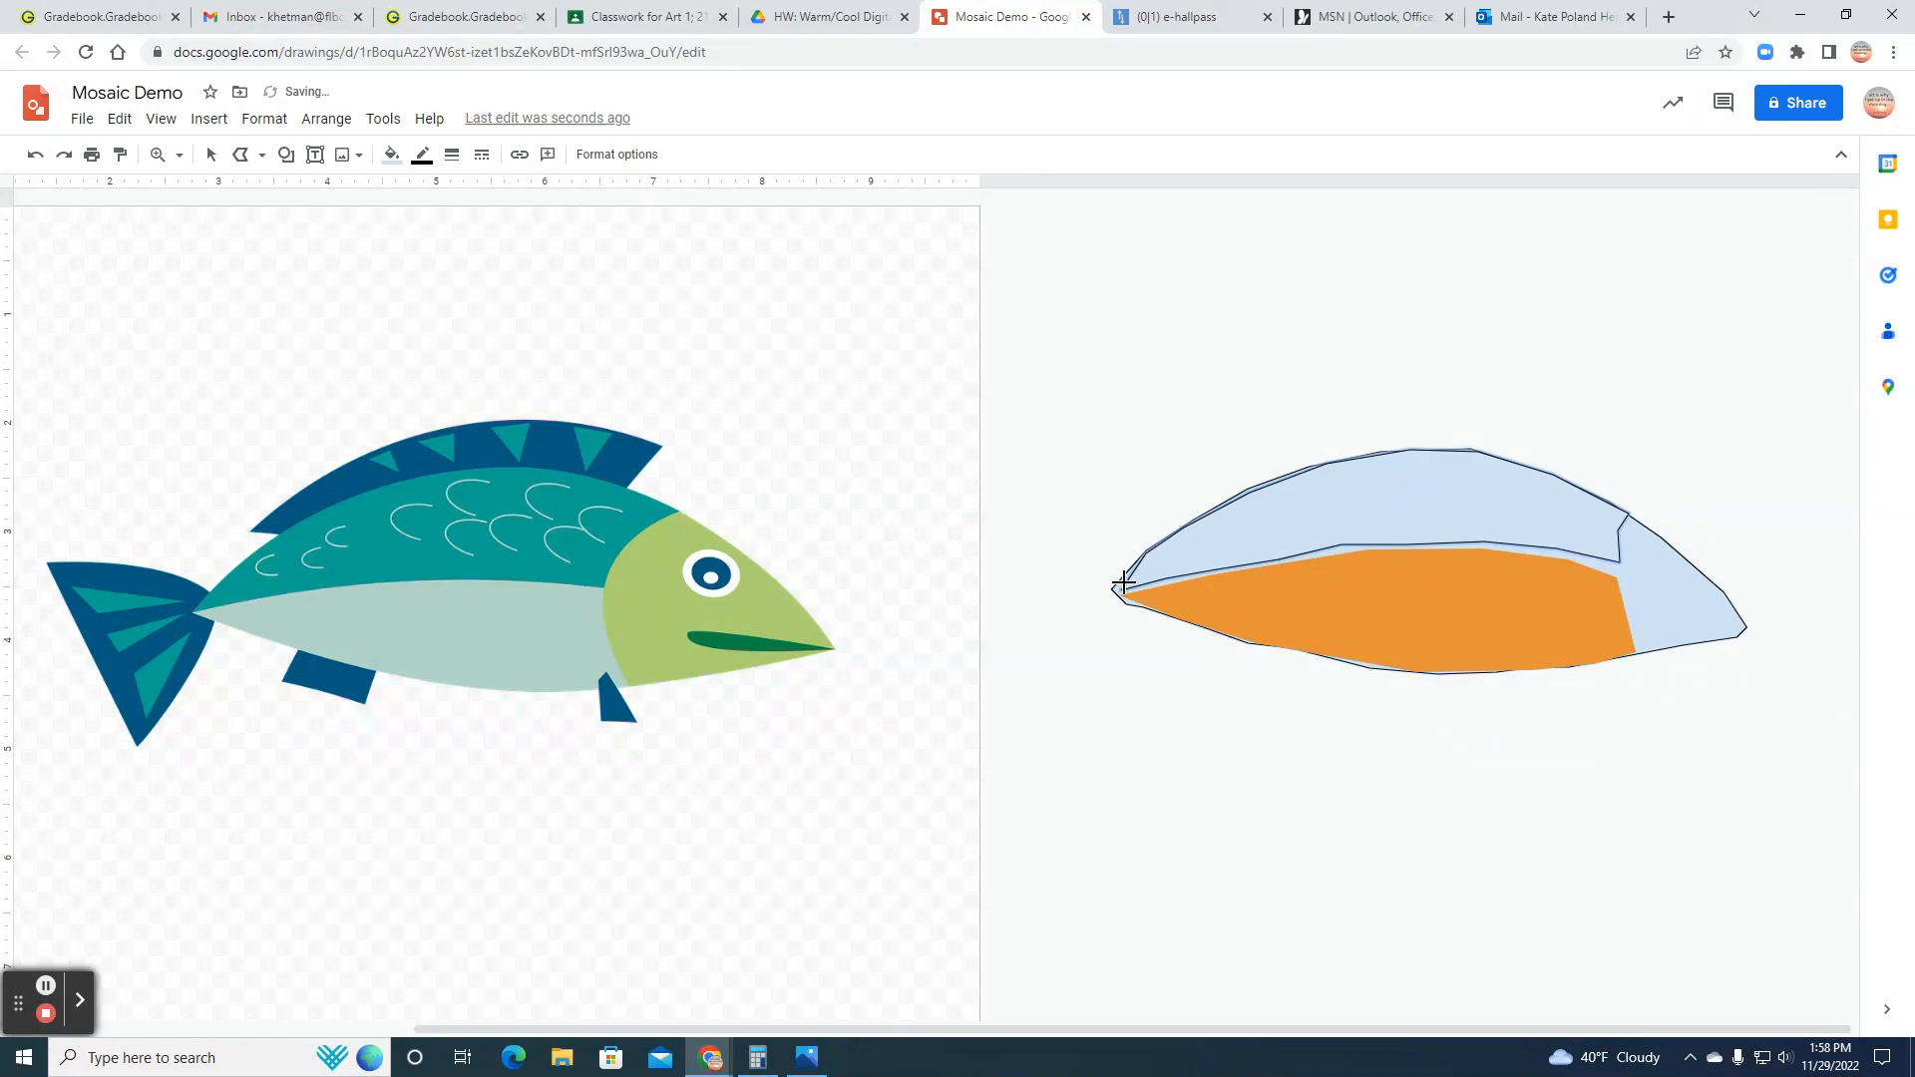
Step: Fill the upper back section with light orange and make its border transparent
click(392, 157)
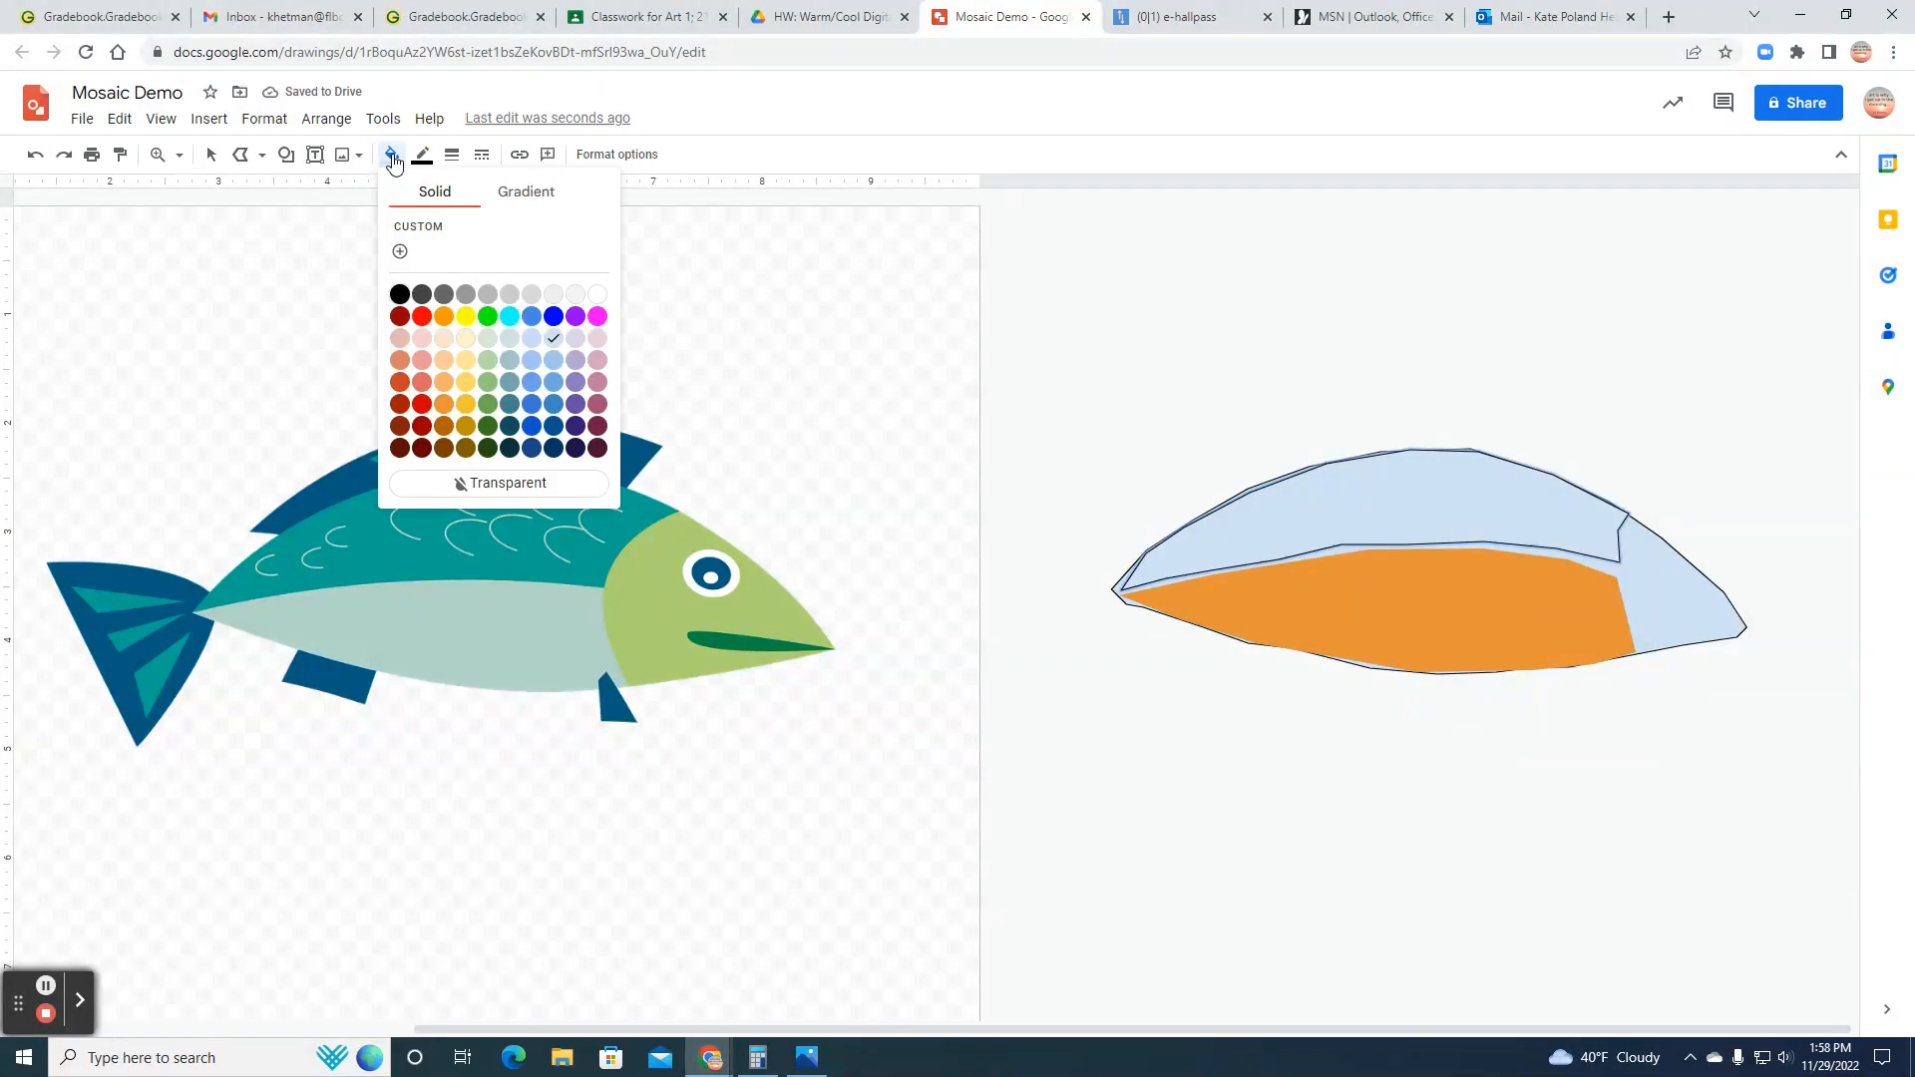
click(444, 362)
click(422, 155)
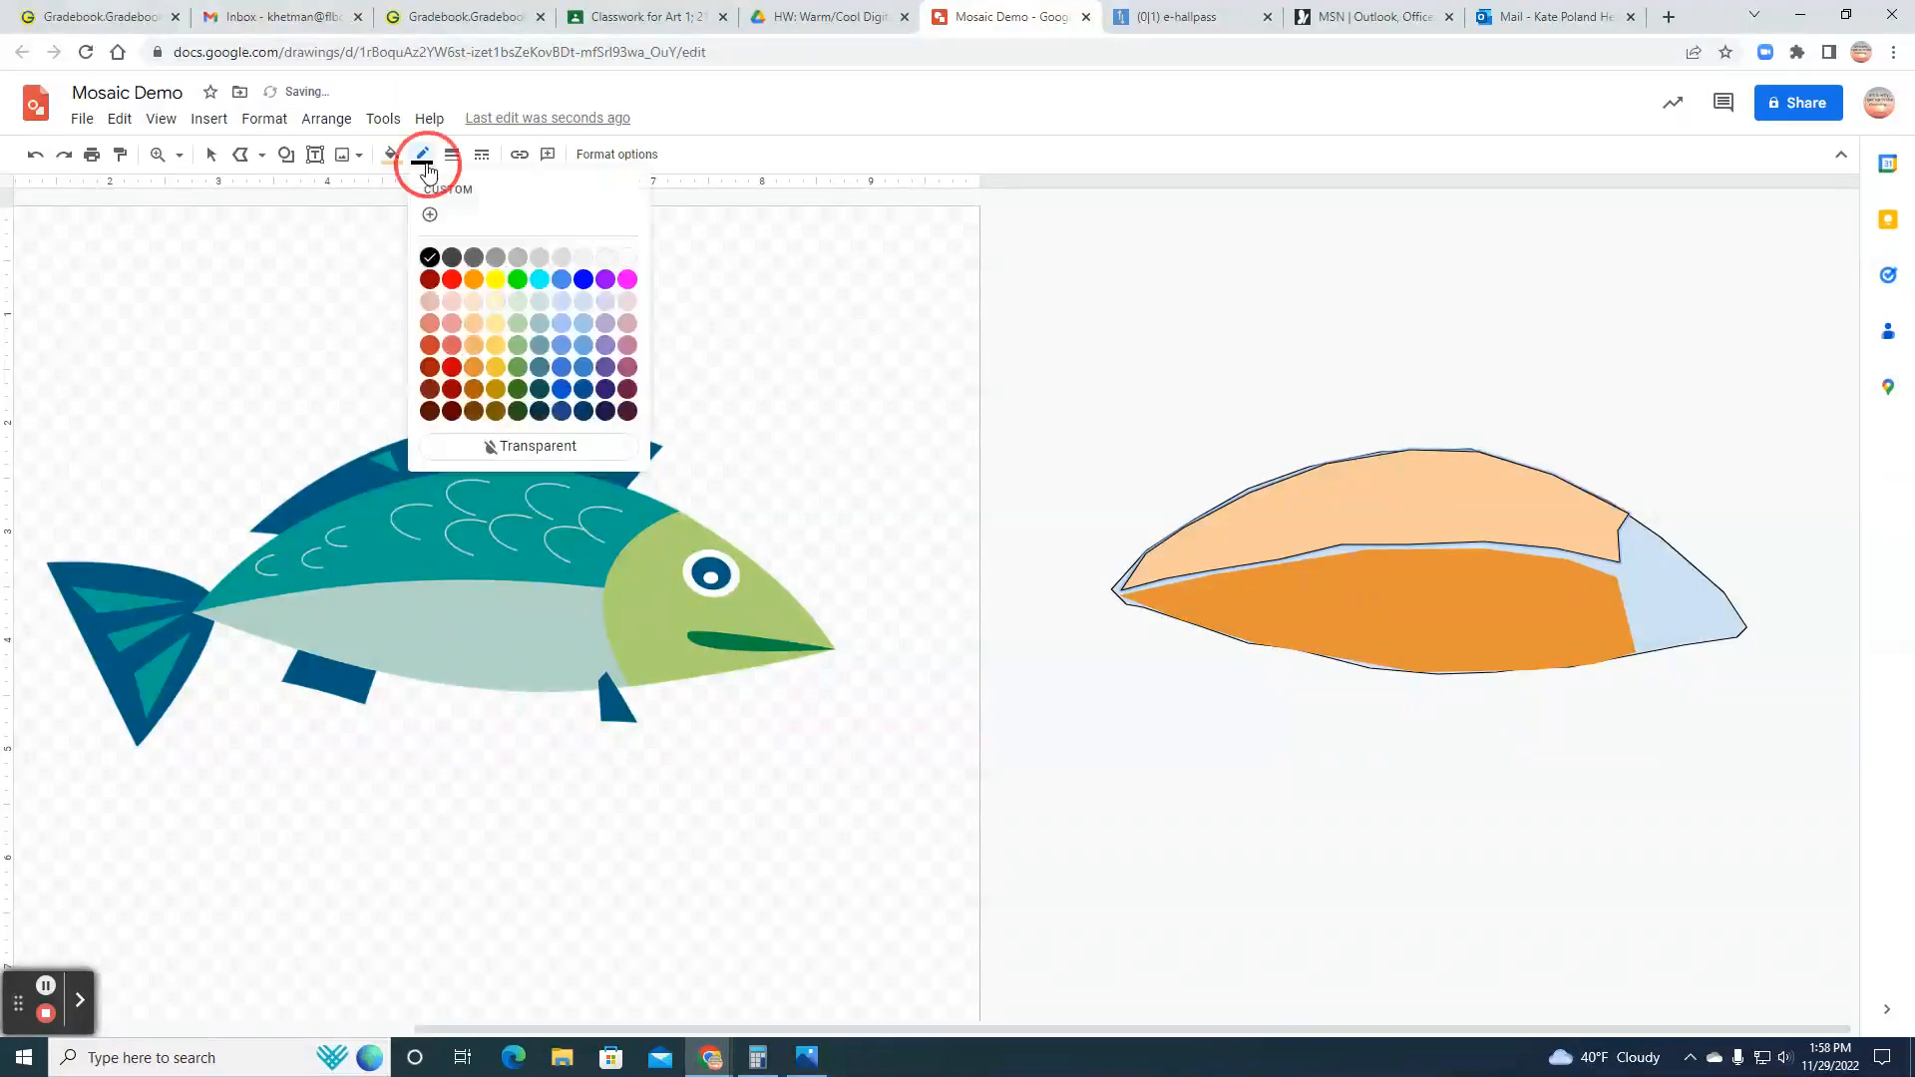
click(557, 445)
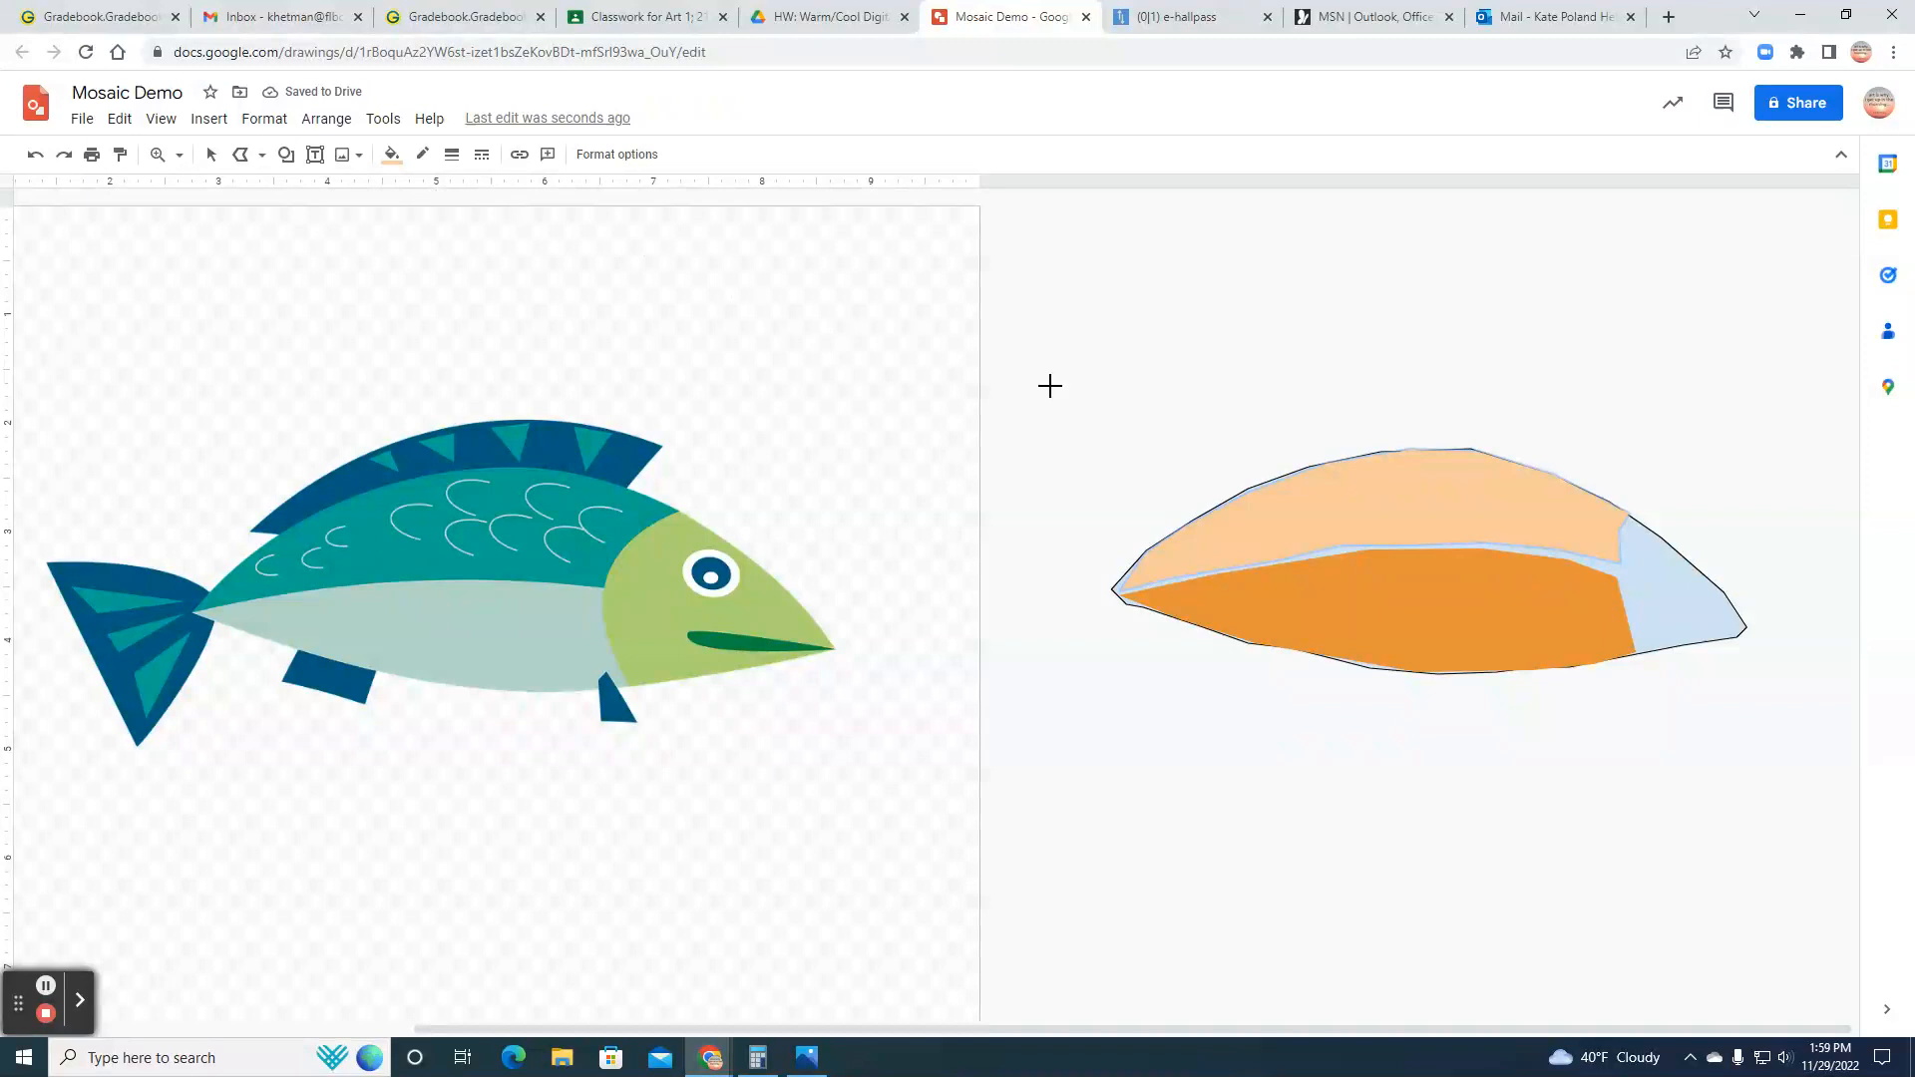
Step: Fill the traced body shape behind the orange pieces with white
click(210, 155)
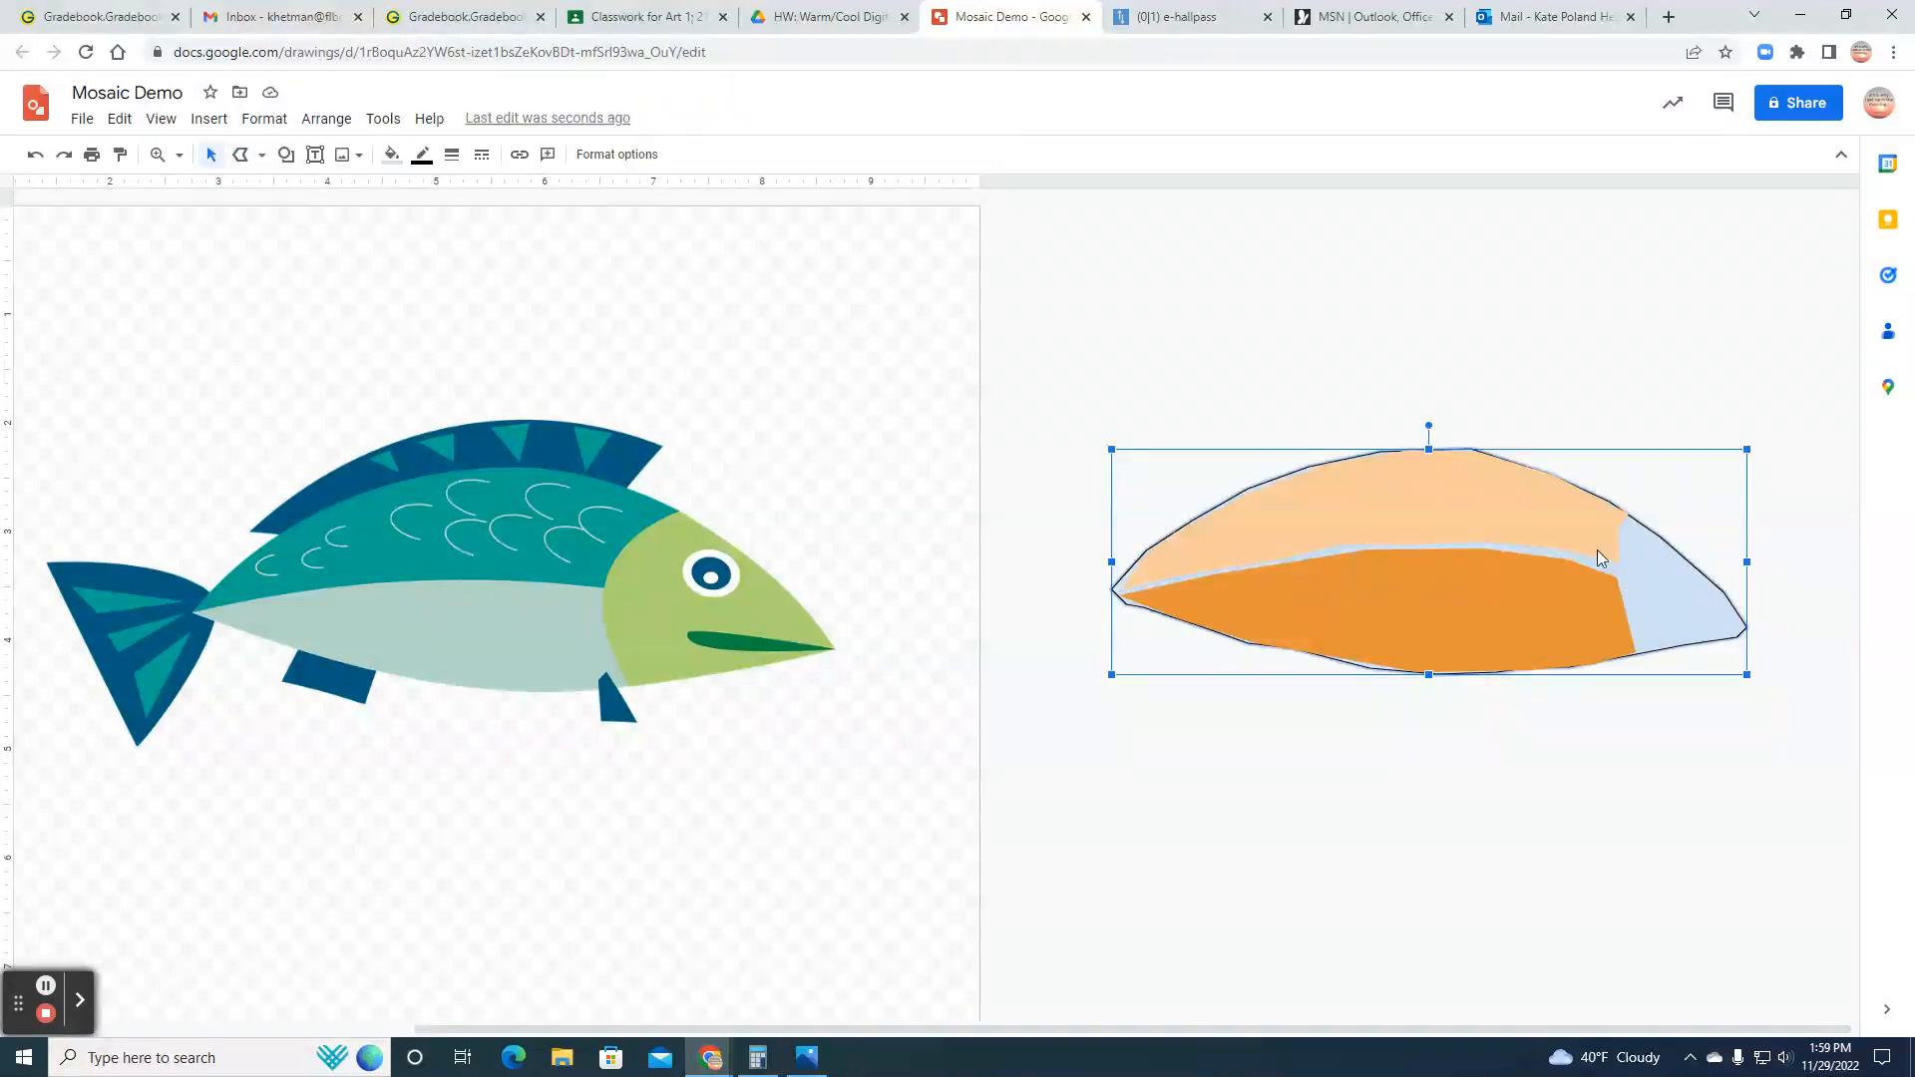
click(391, 154)
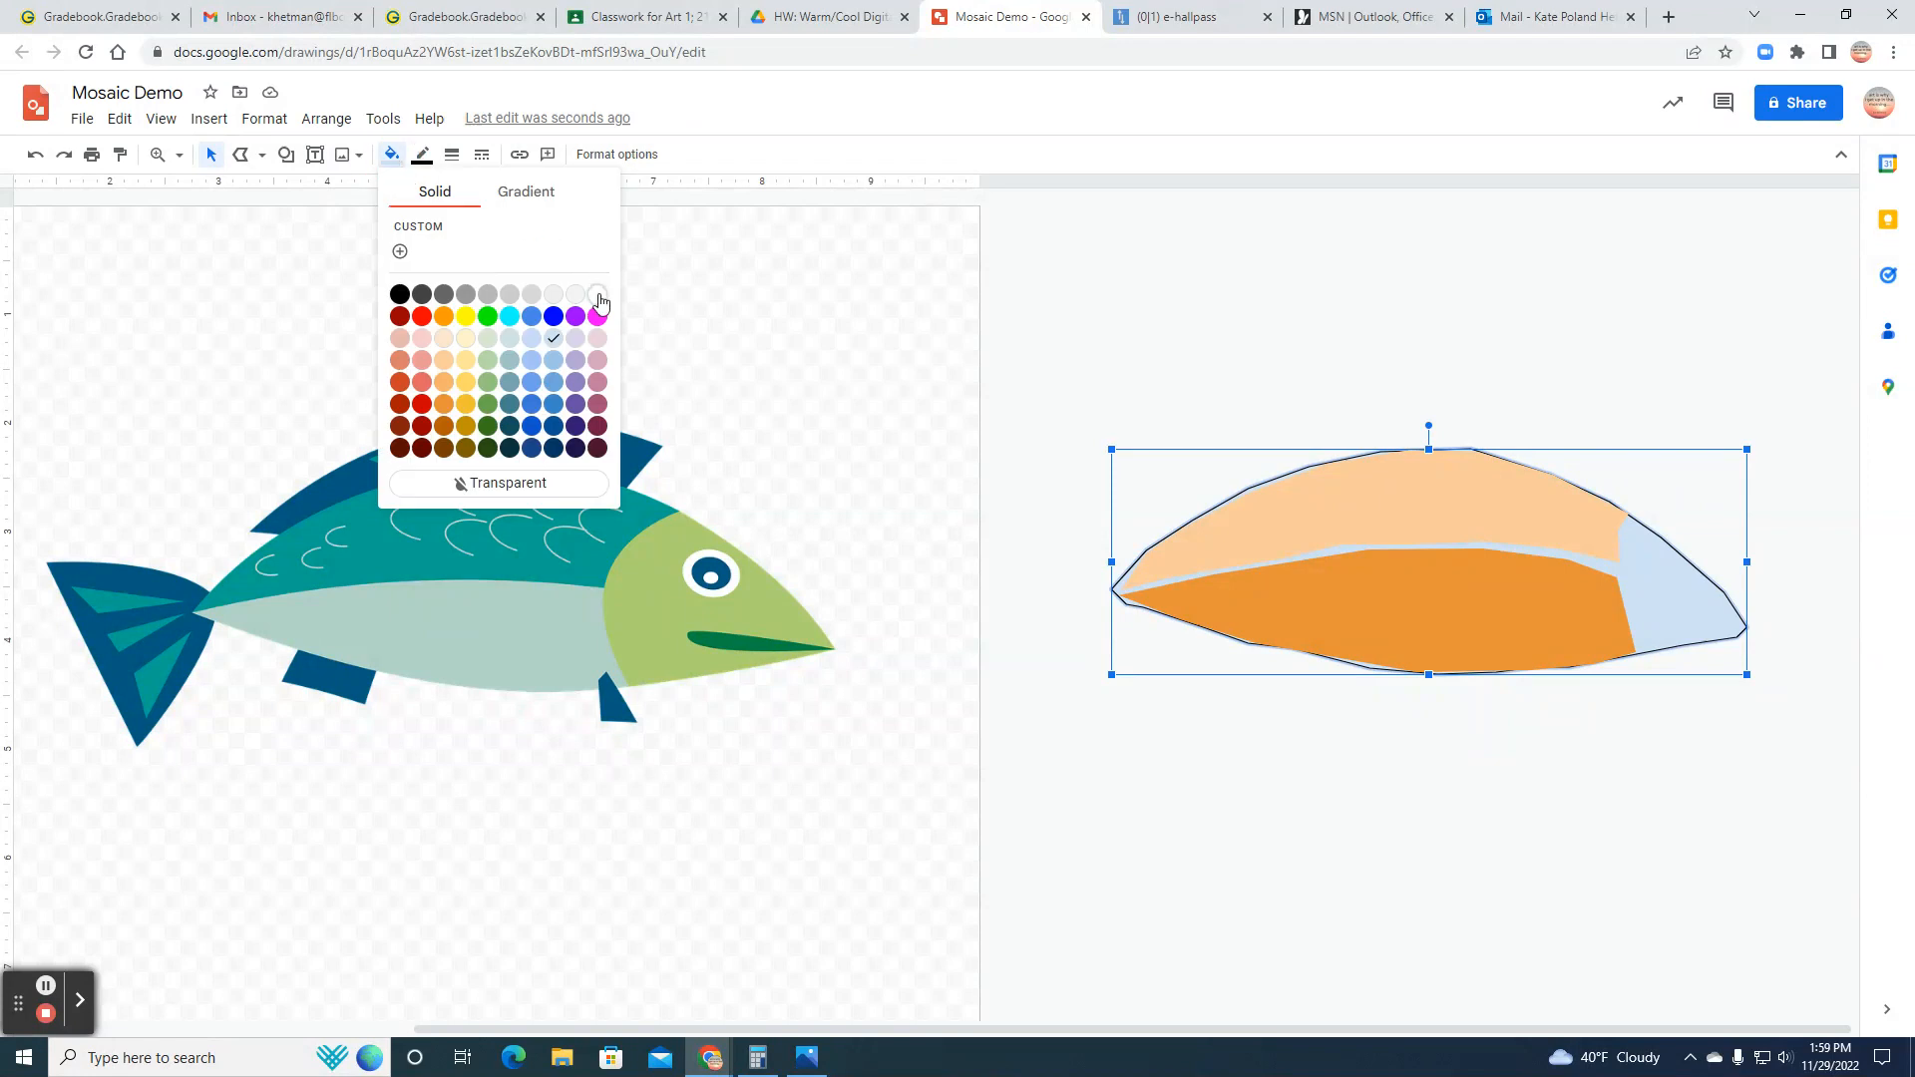
click(597, 295)
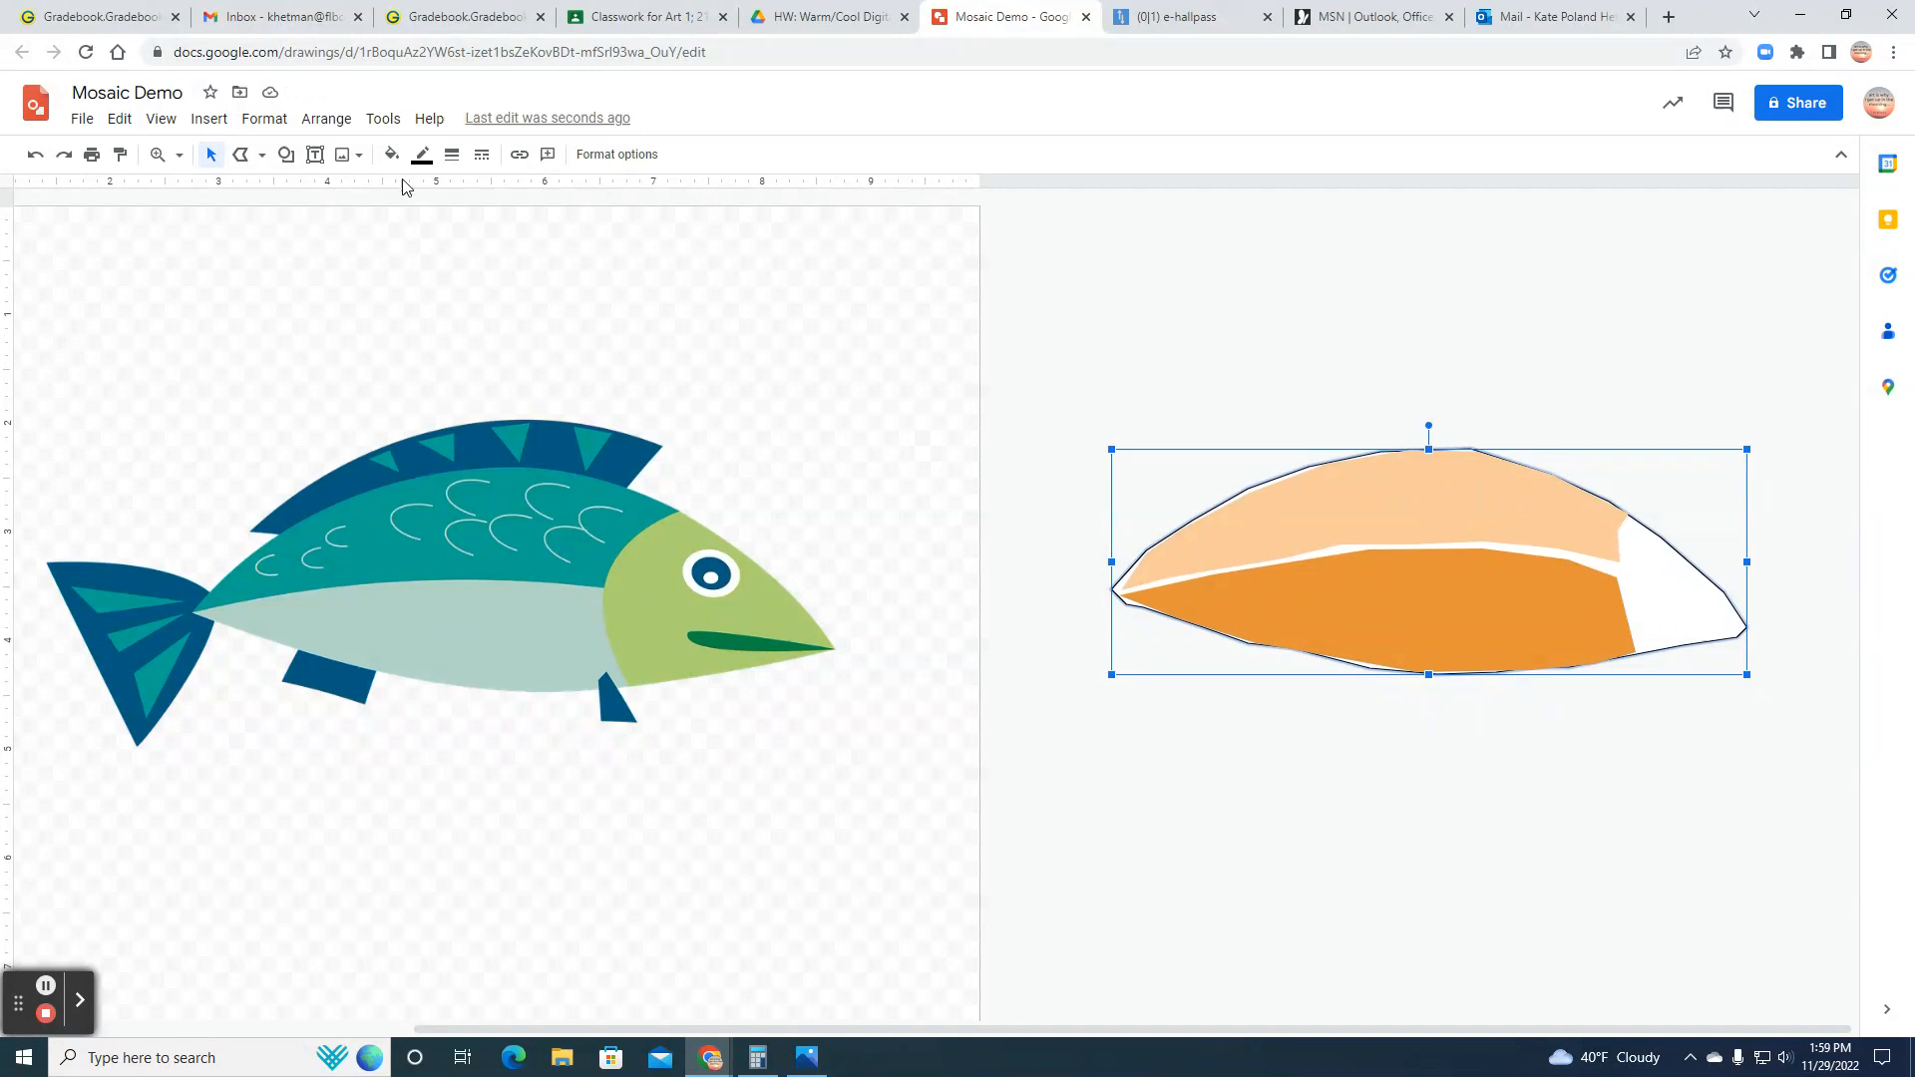
Step: Draw a closed polyline for the head section, leaving a narrow gap beside the two orange pieces
click(240, 155)
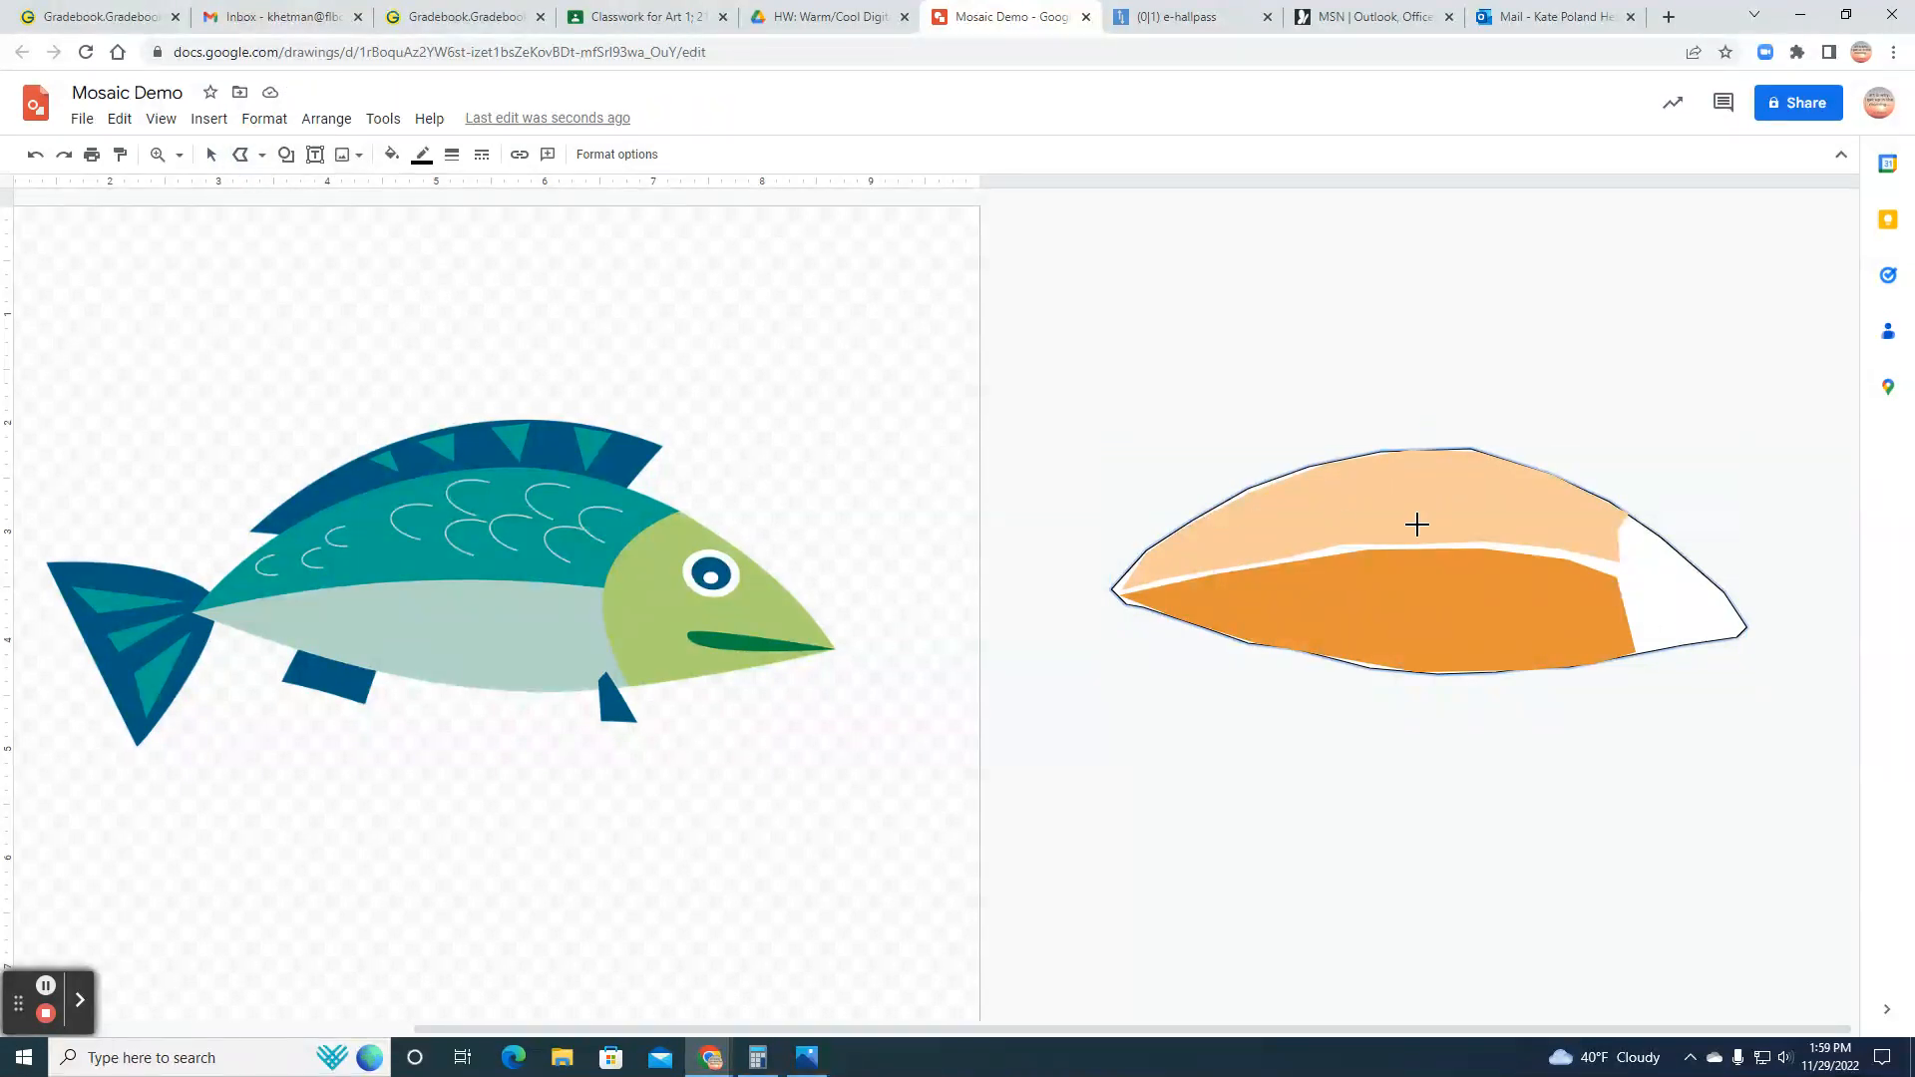
click(1630, 548)
click(1649, 650)
click(1745, 633)
click(1694, 561)
click(1637, 527)
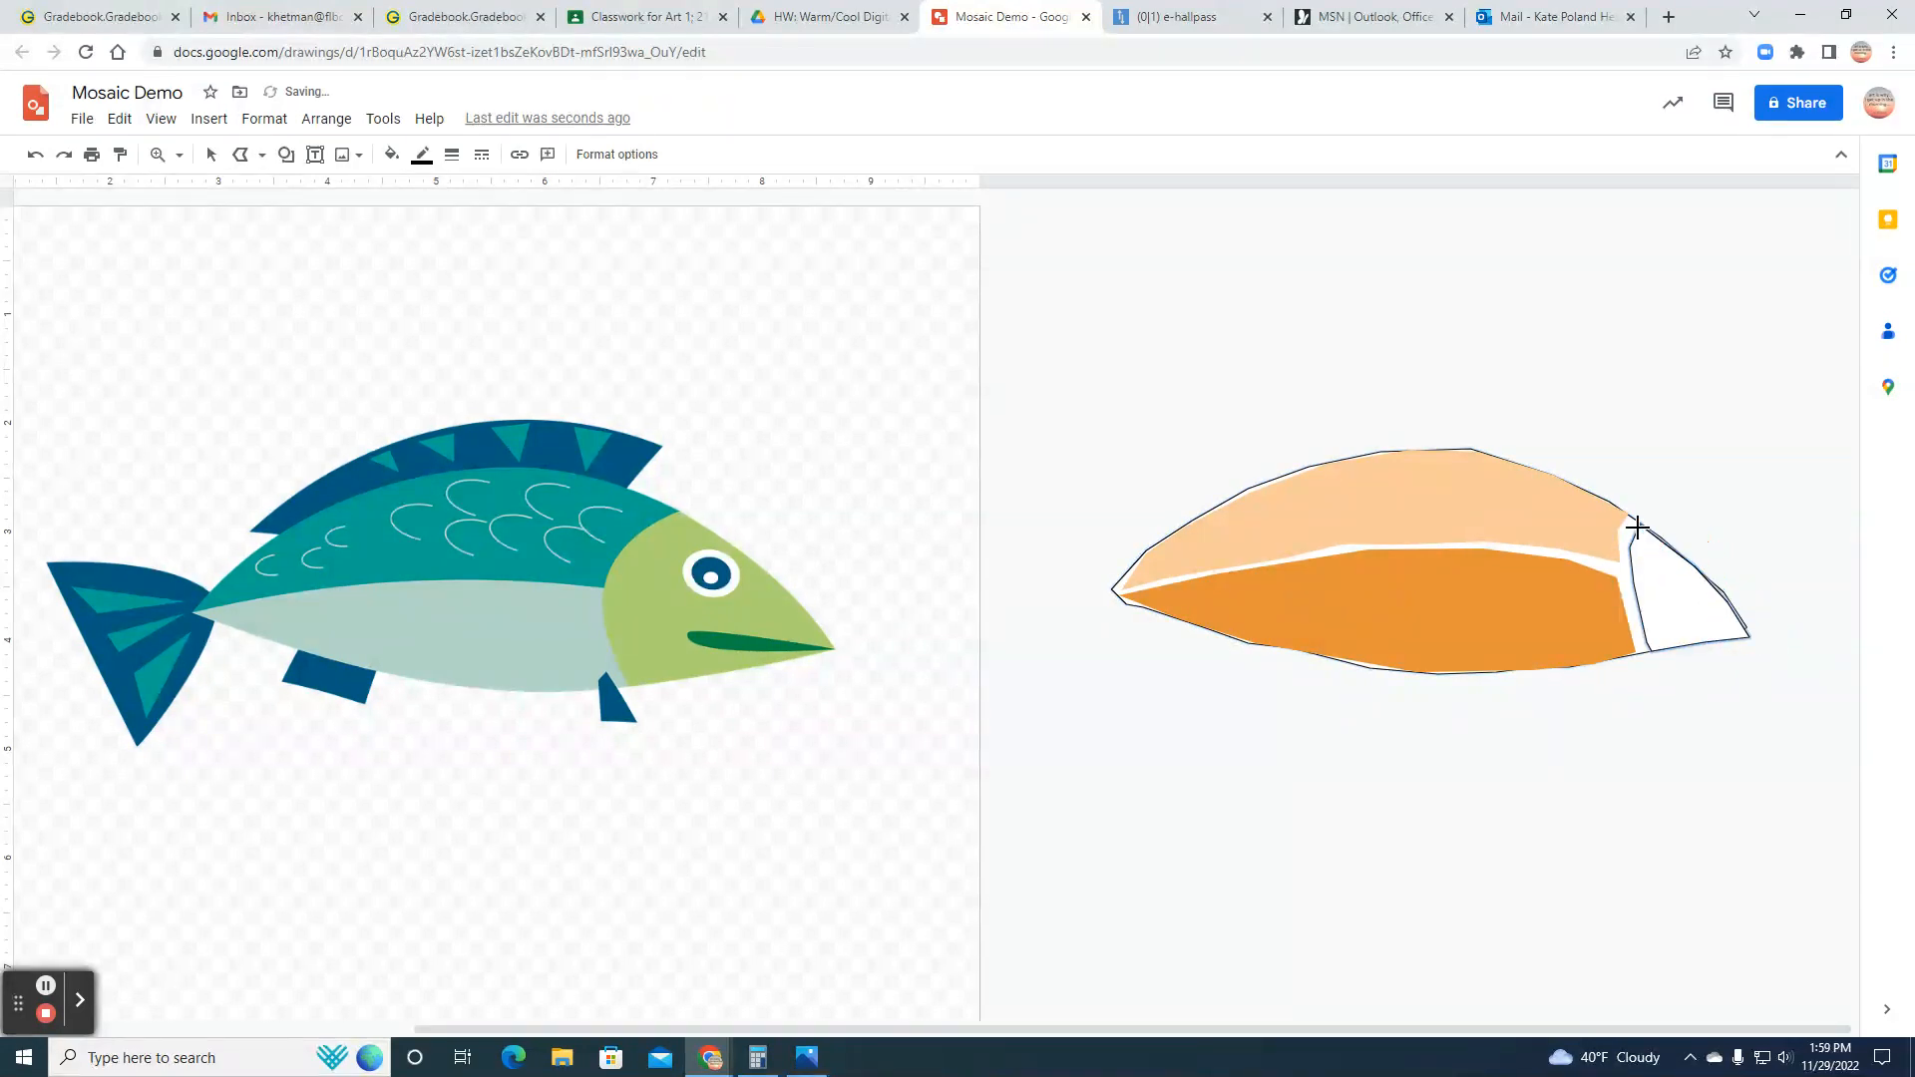
Step: Fill the head section with a custom bright red-orange and make its border transparent
click(391, 155)
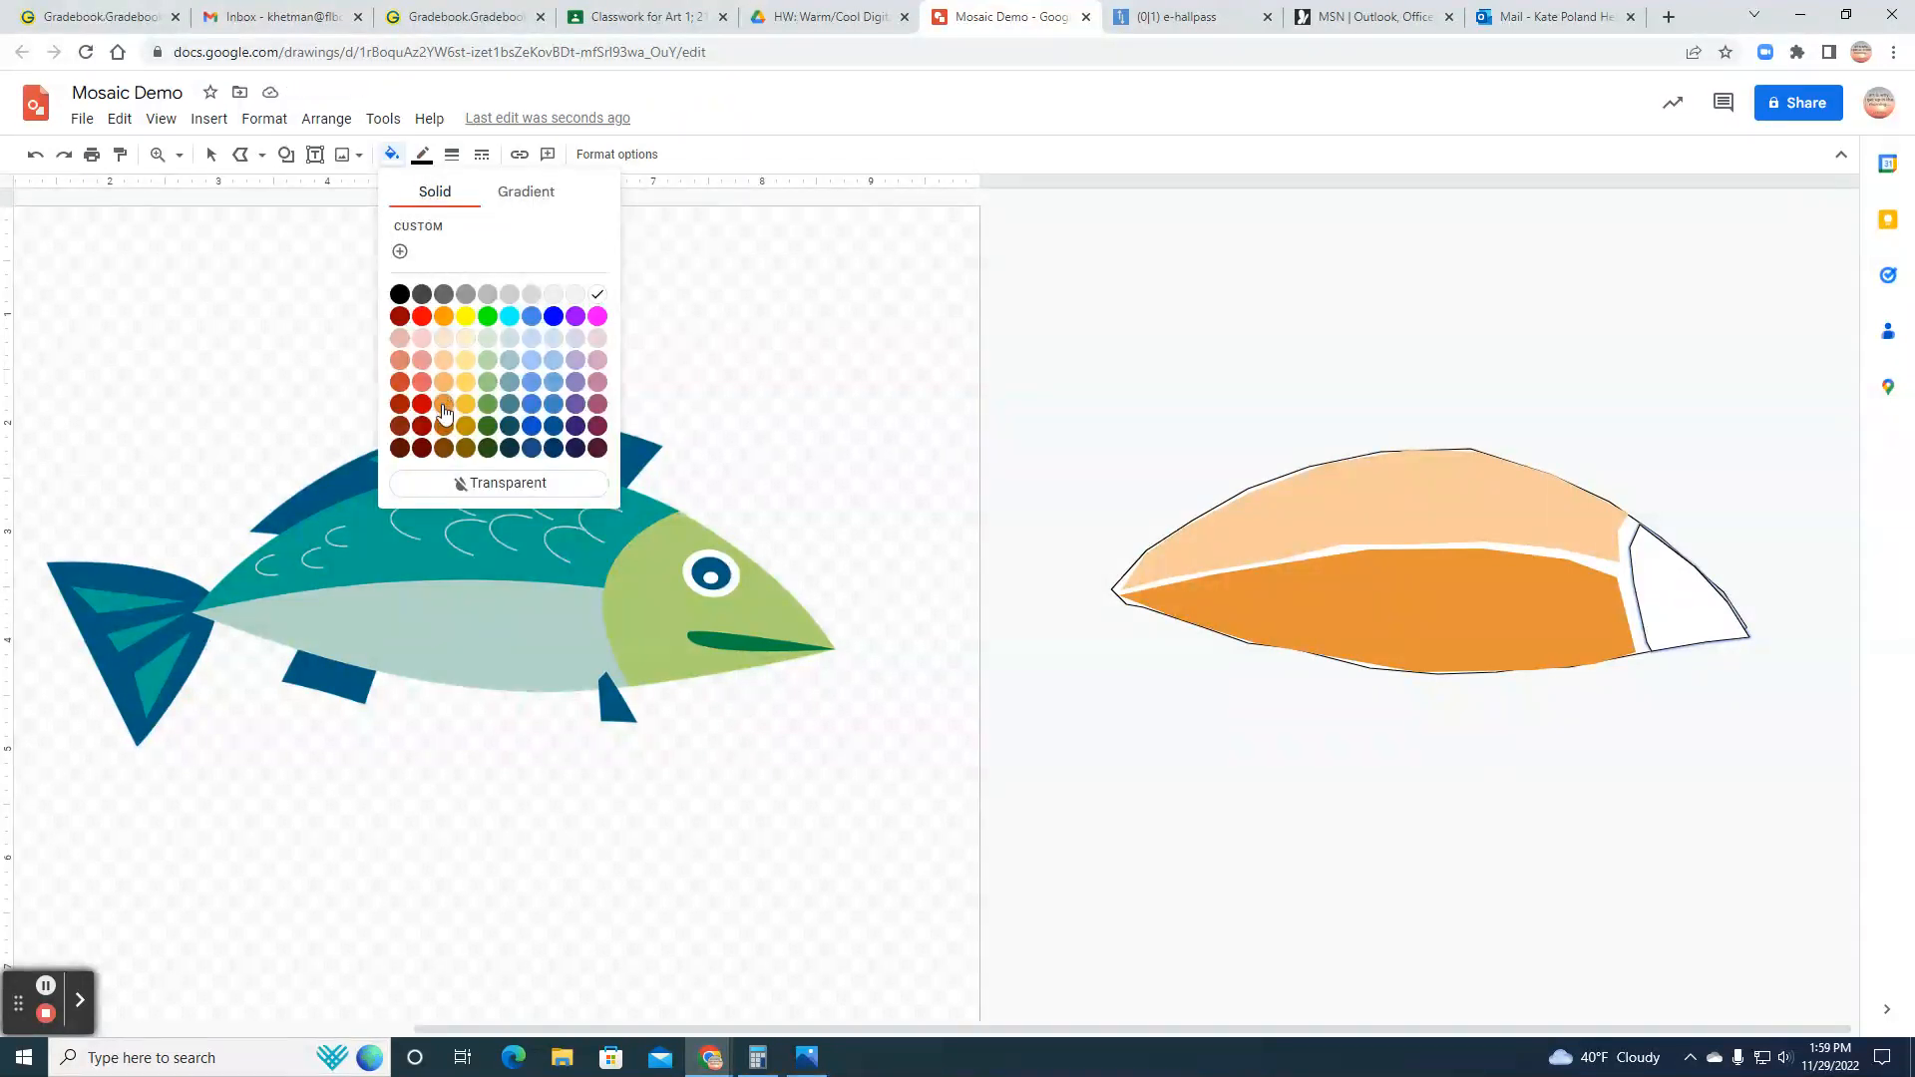
click(400, 250)
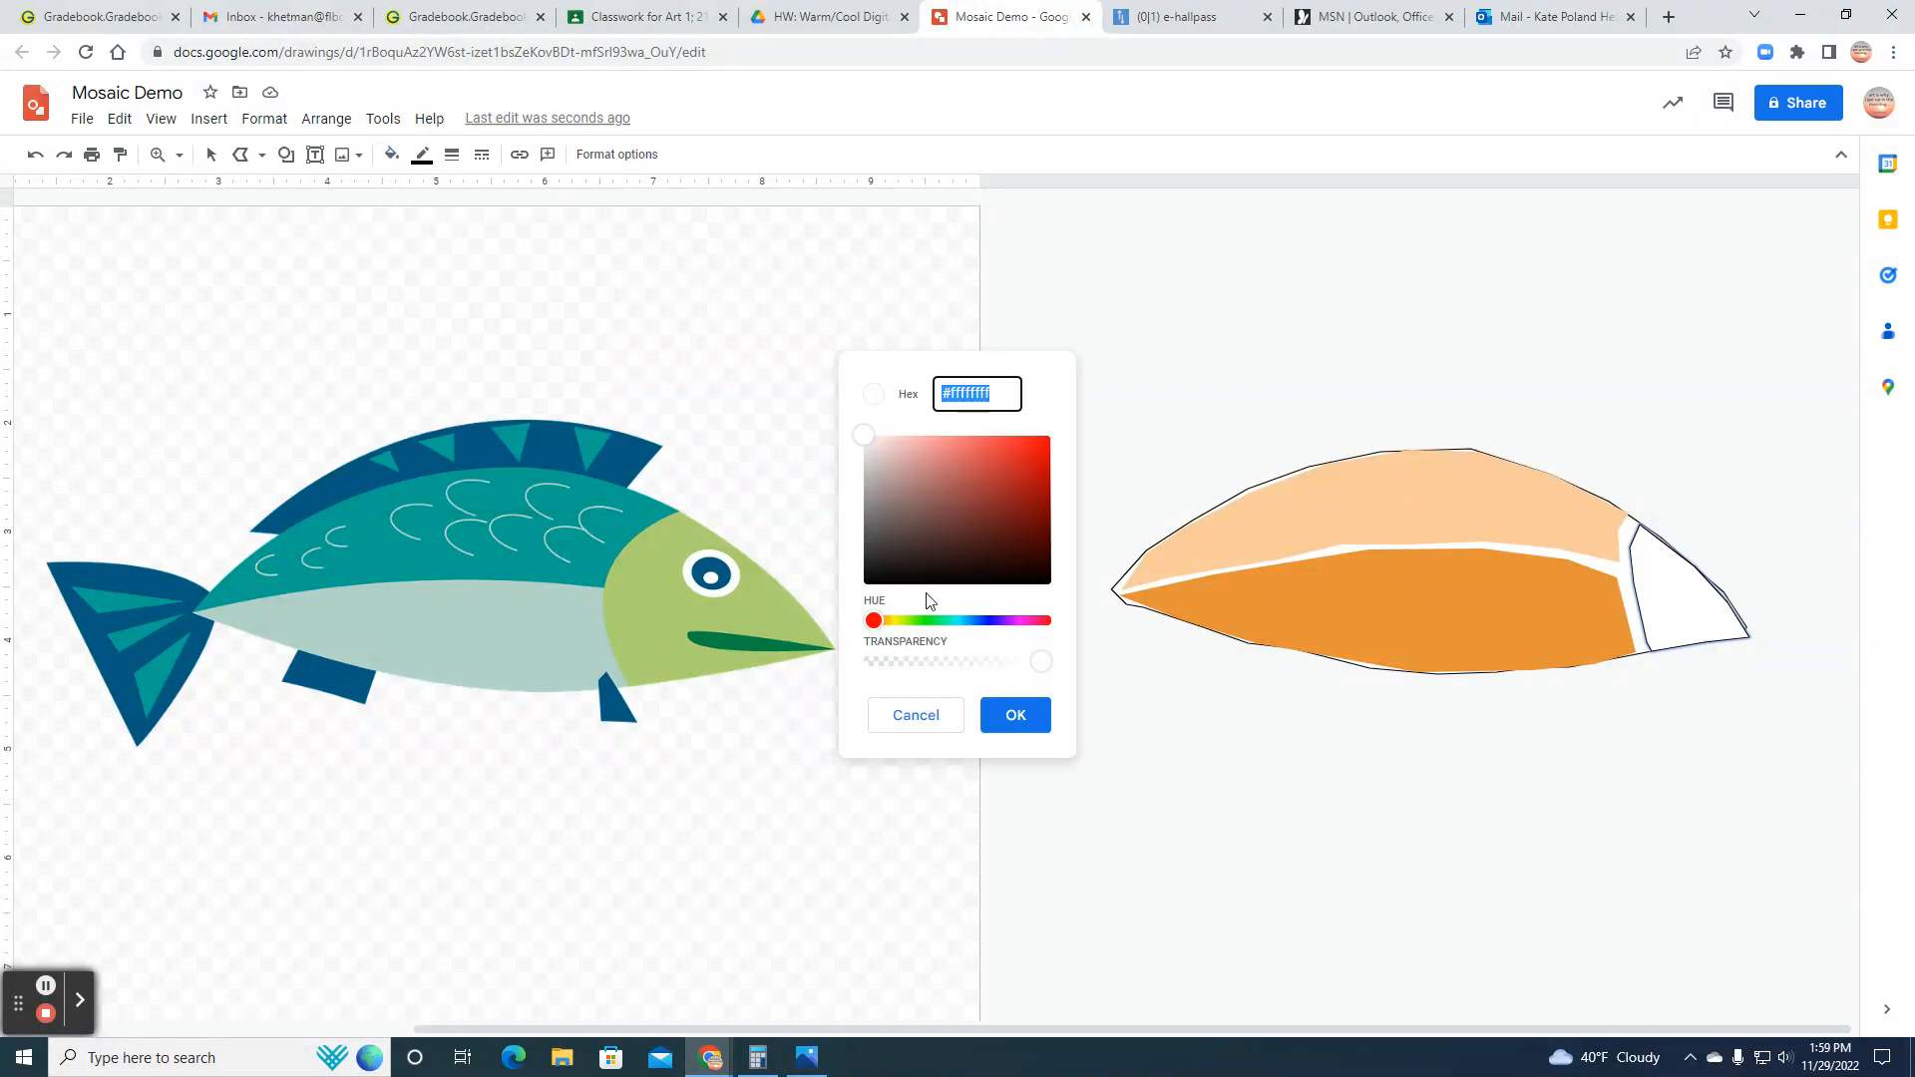
drag(875, 623, 891, 625)
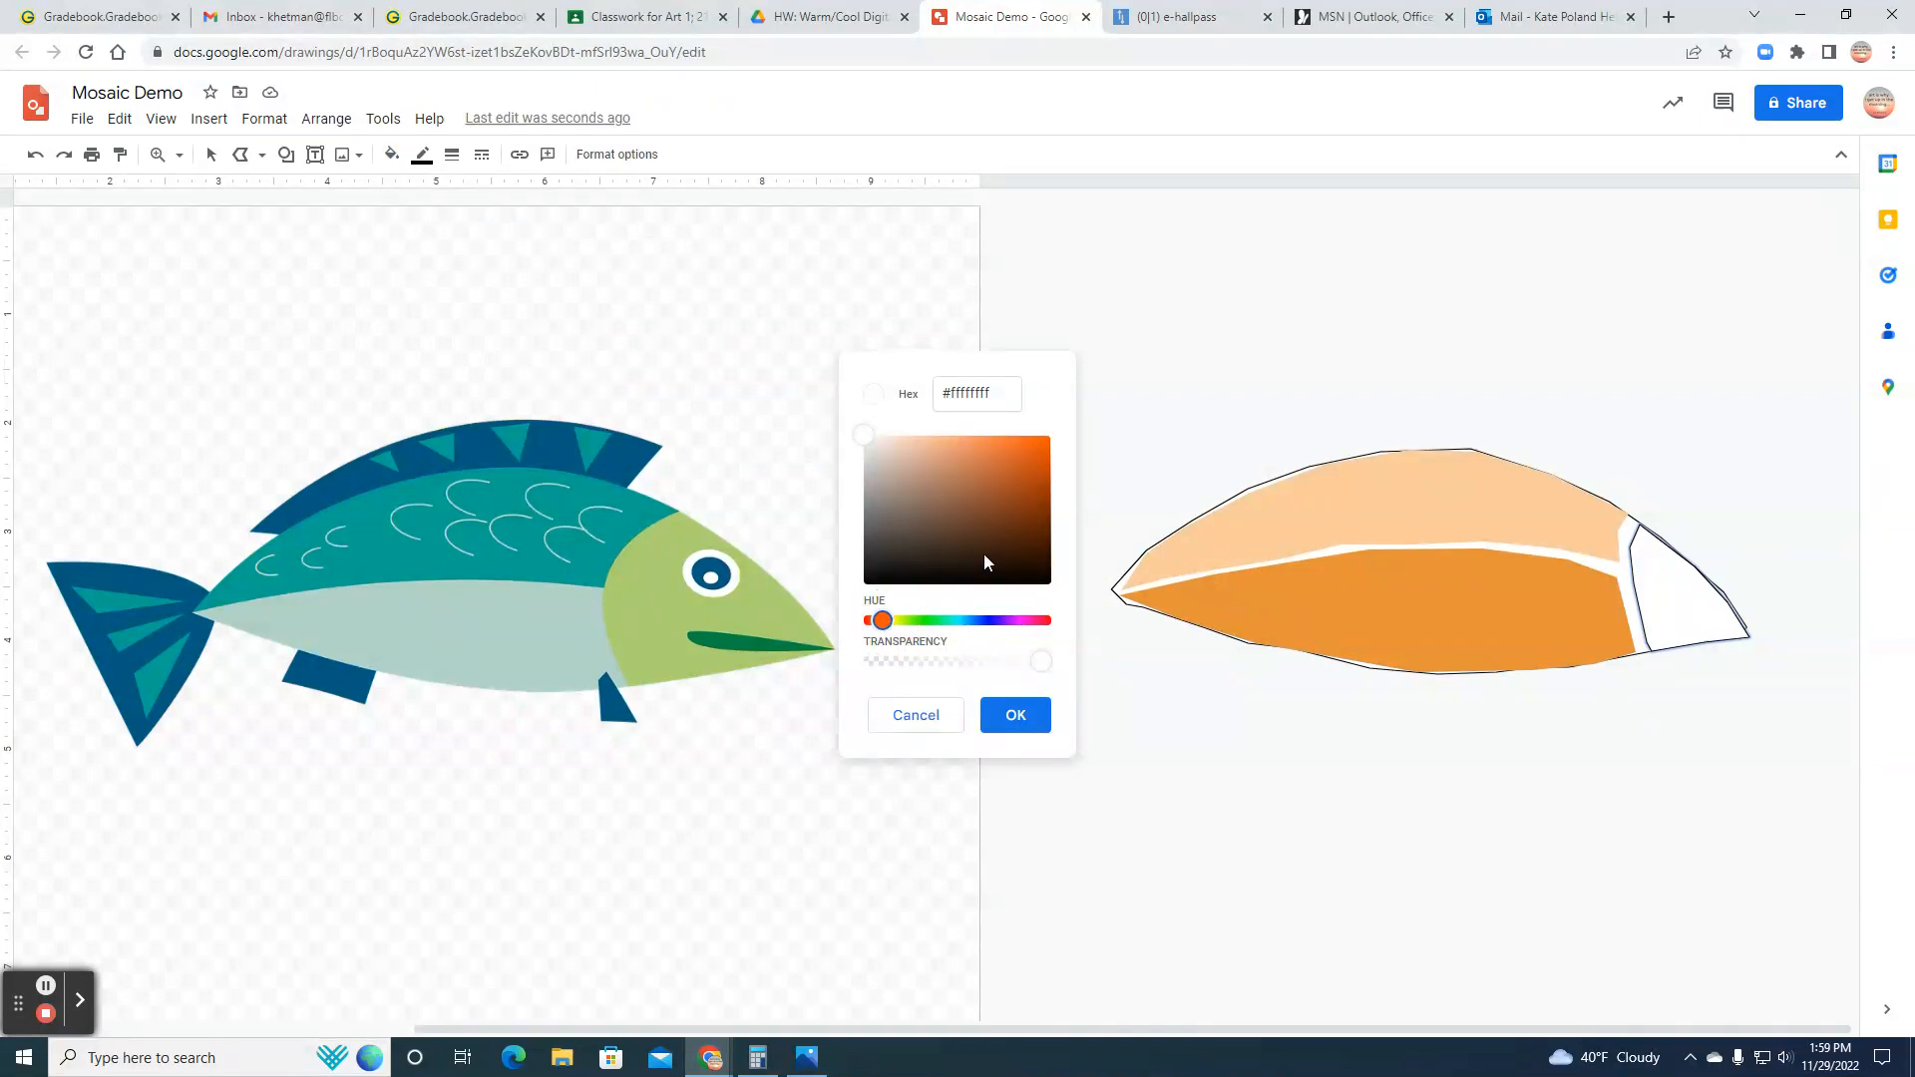
click(1030, 451)
click(1012, 714)
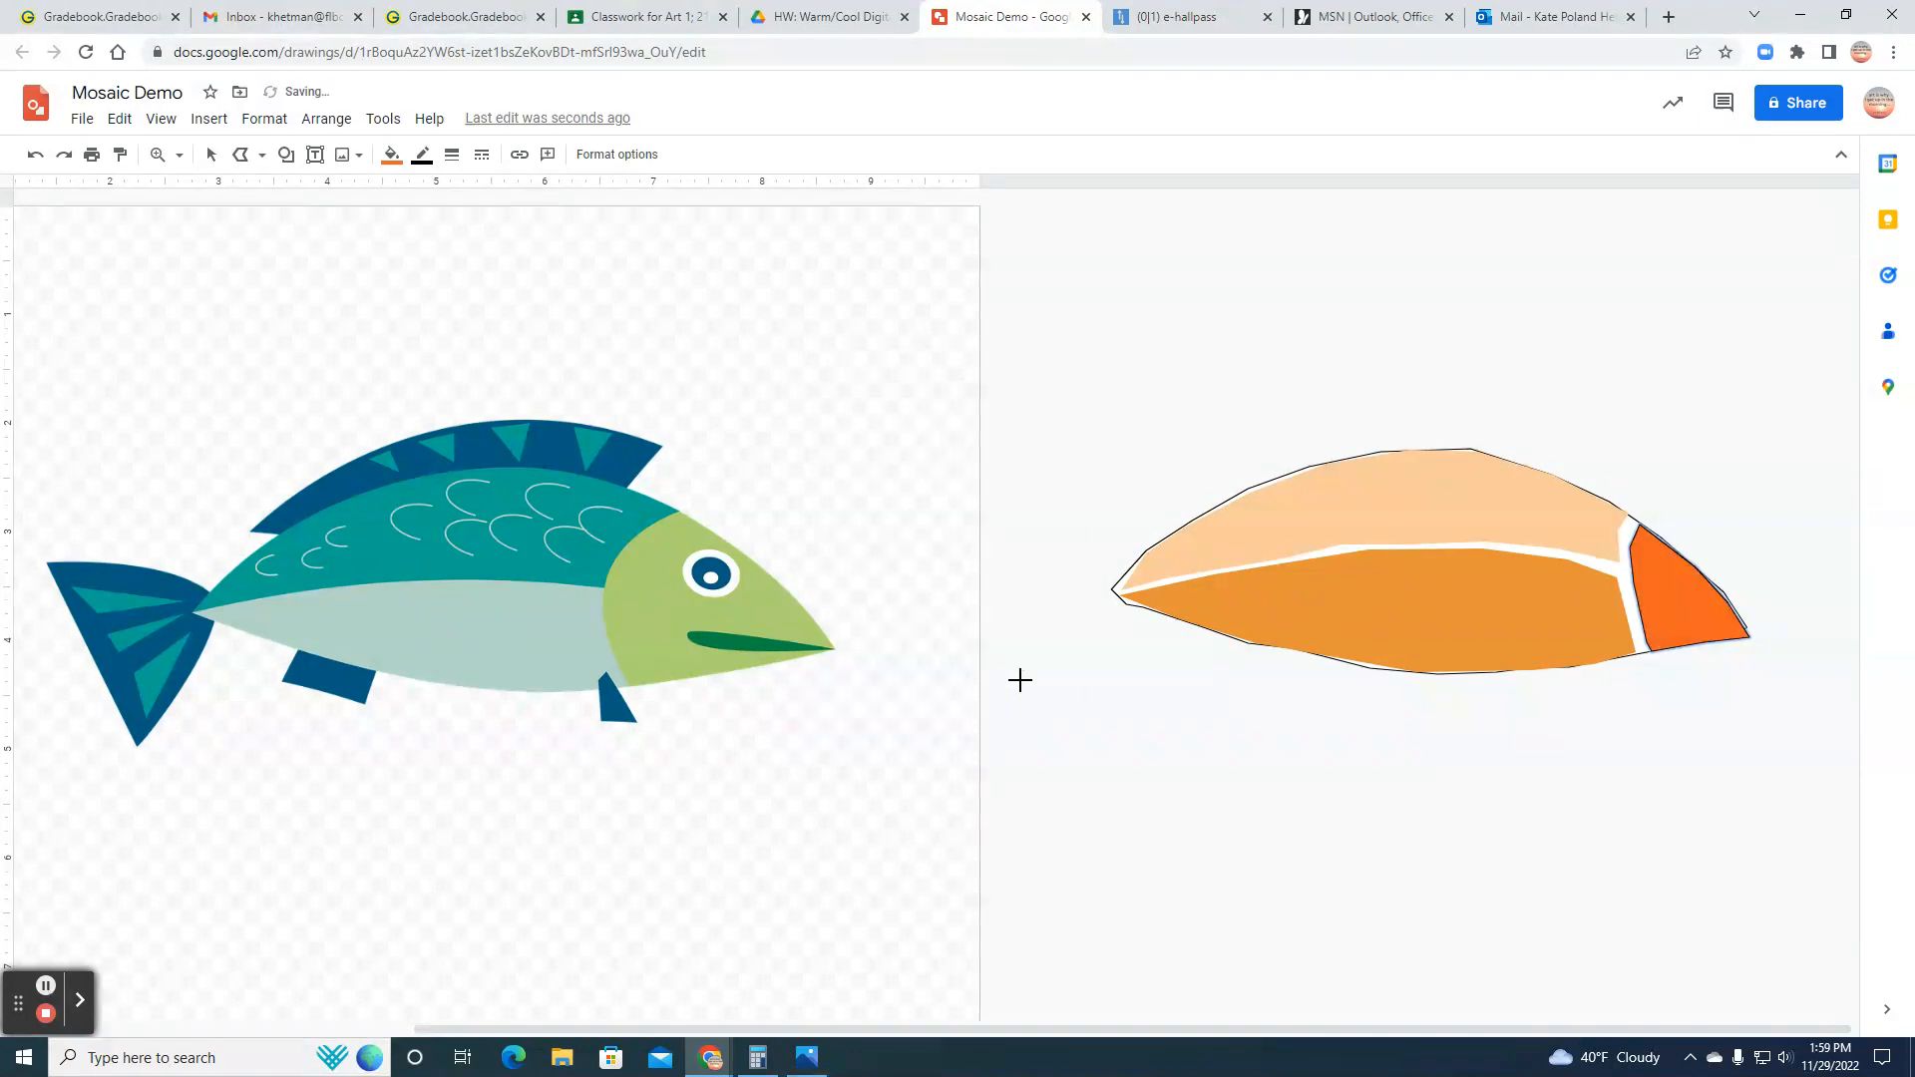
click(420, 162)
click(495, 441)
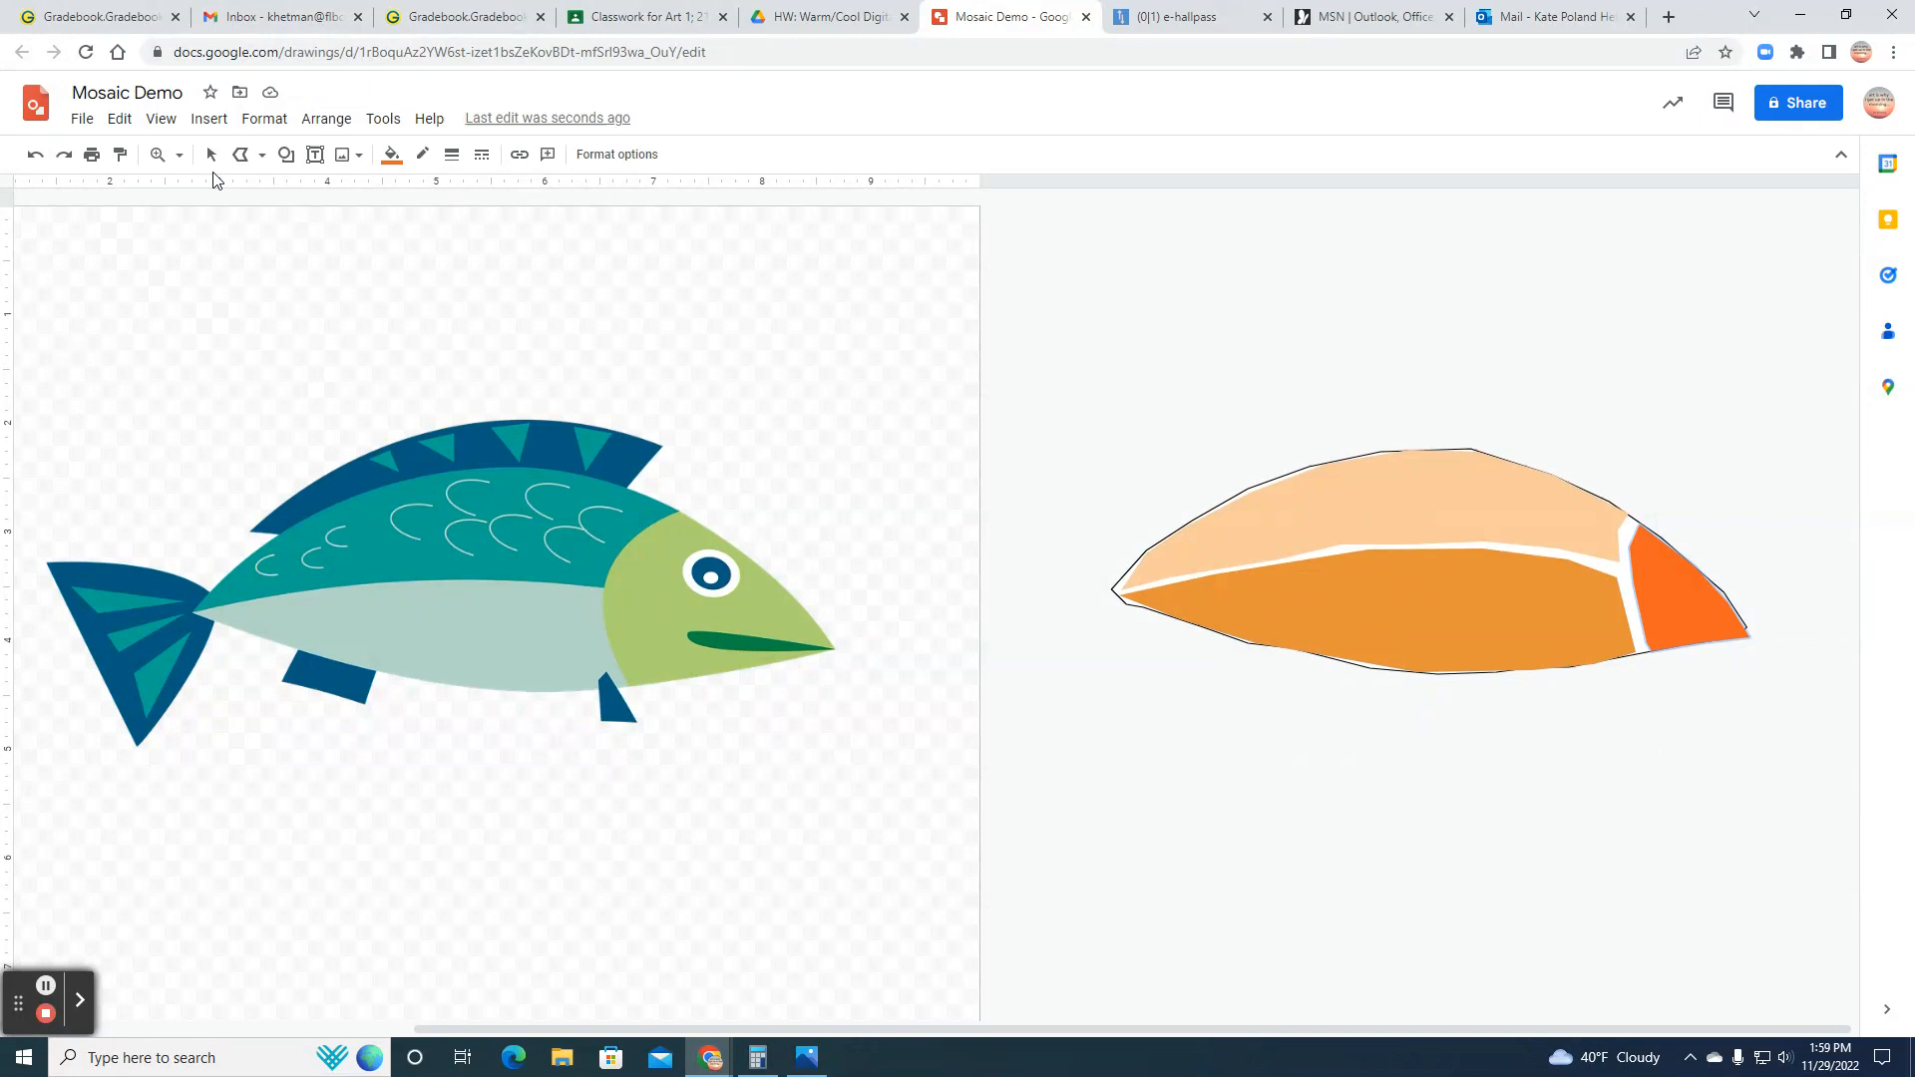
click(212, 160)
click(1350, 764)
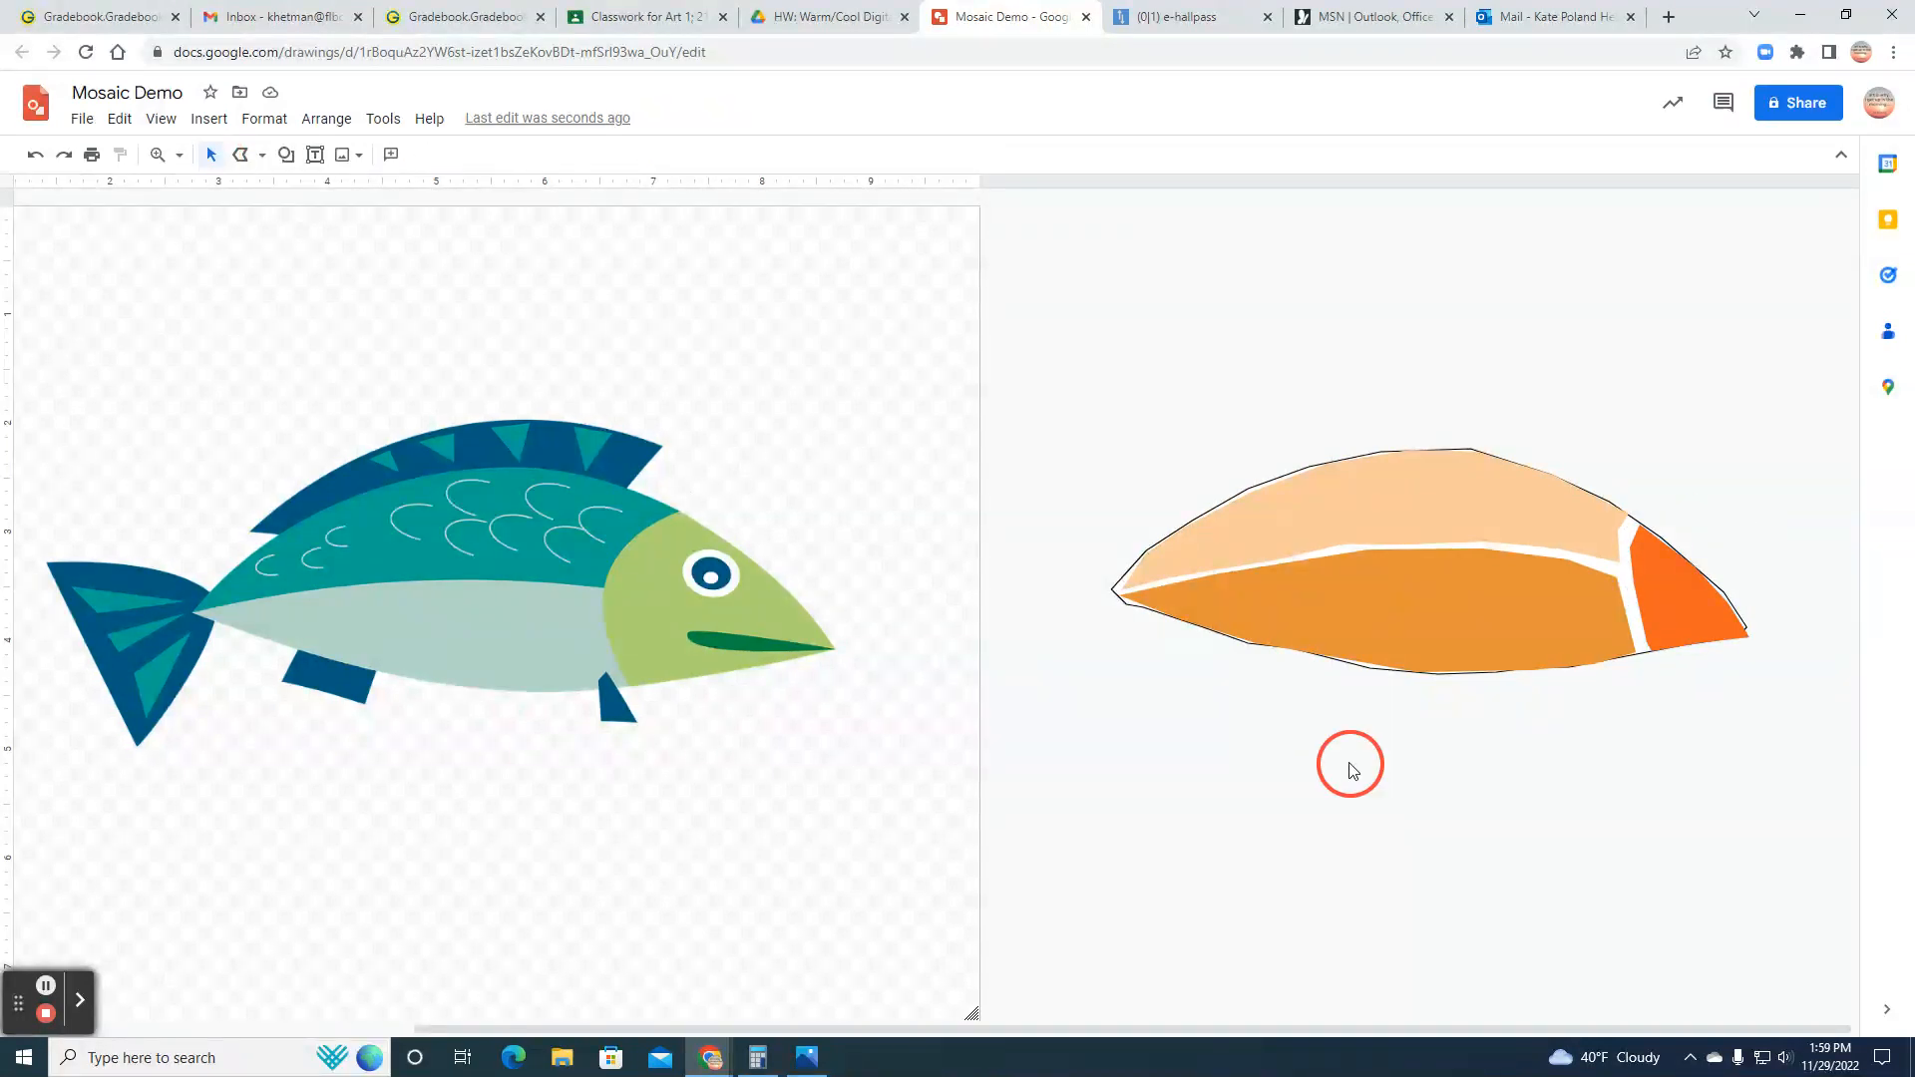
Step: Draw a small closed polyline for the front lower fin, overlapping the belly's lower edge near the head
click(240, 154)
click(1526, 660)
click(1539, 645)
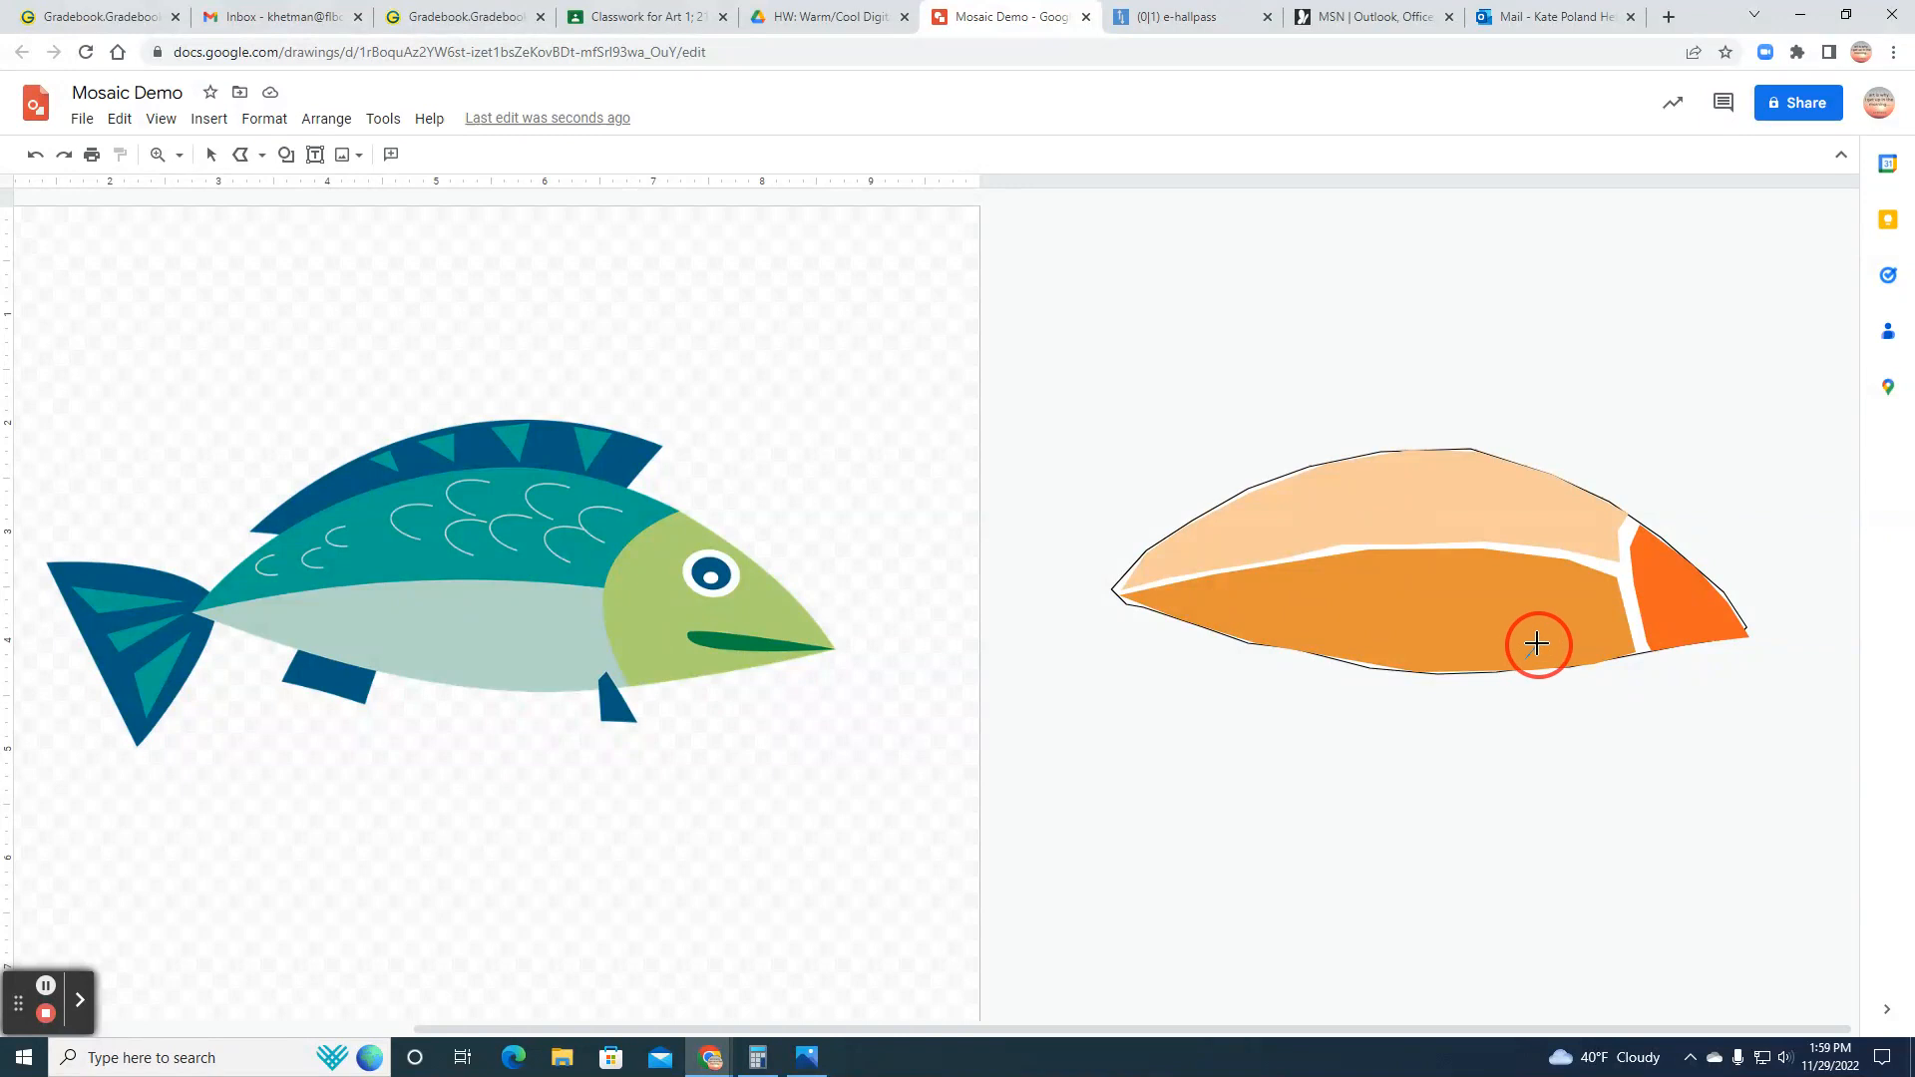
click(1569, 689)
click(1577, 710)
click(1520, 711)
click(1532, 661)
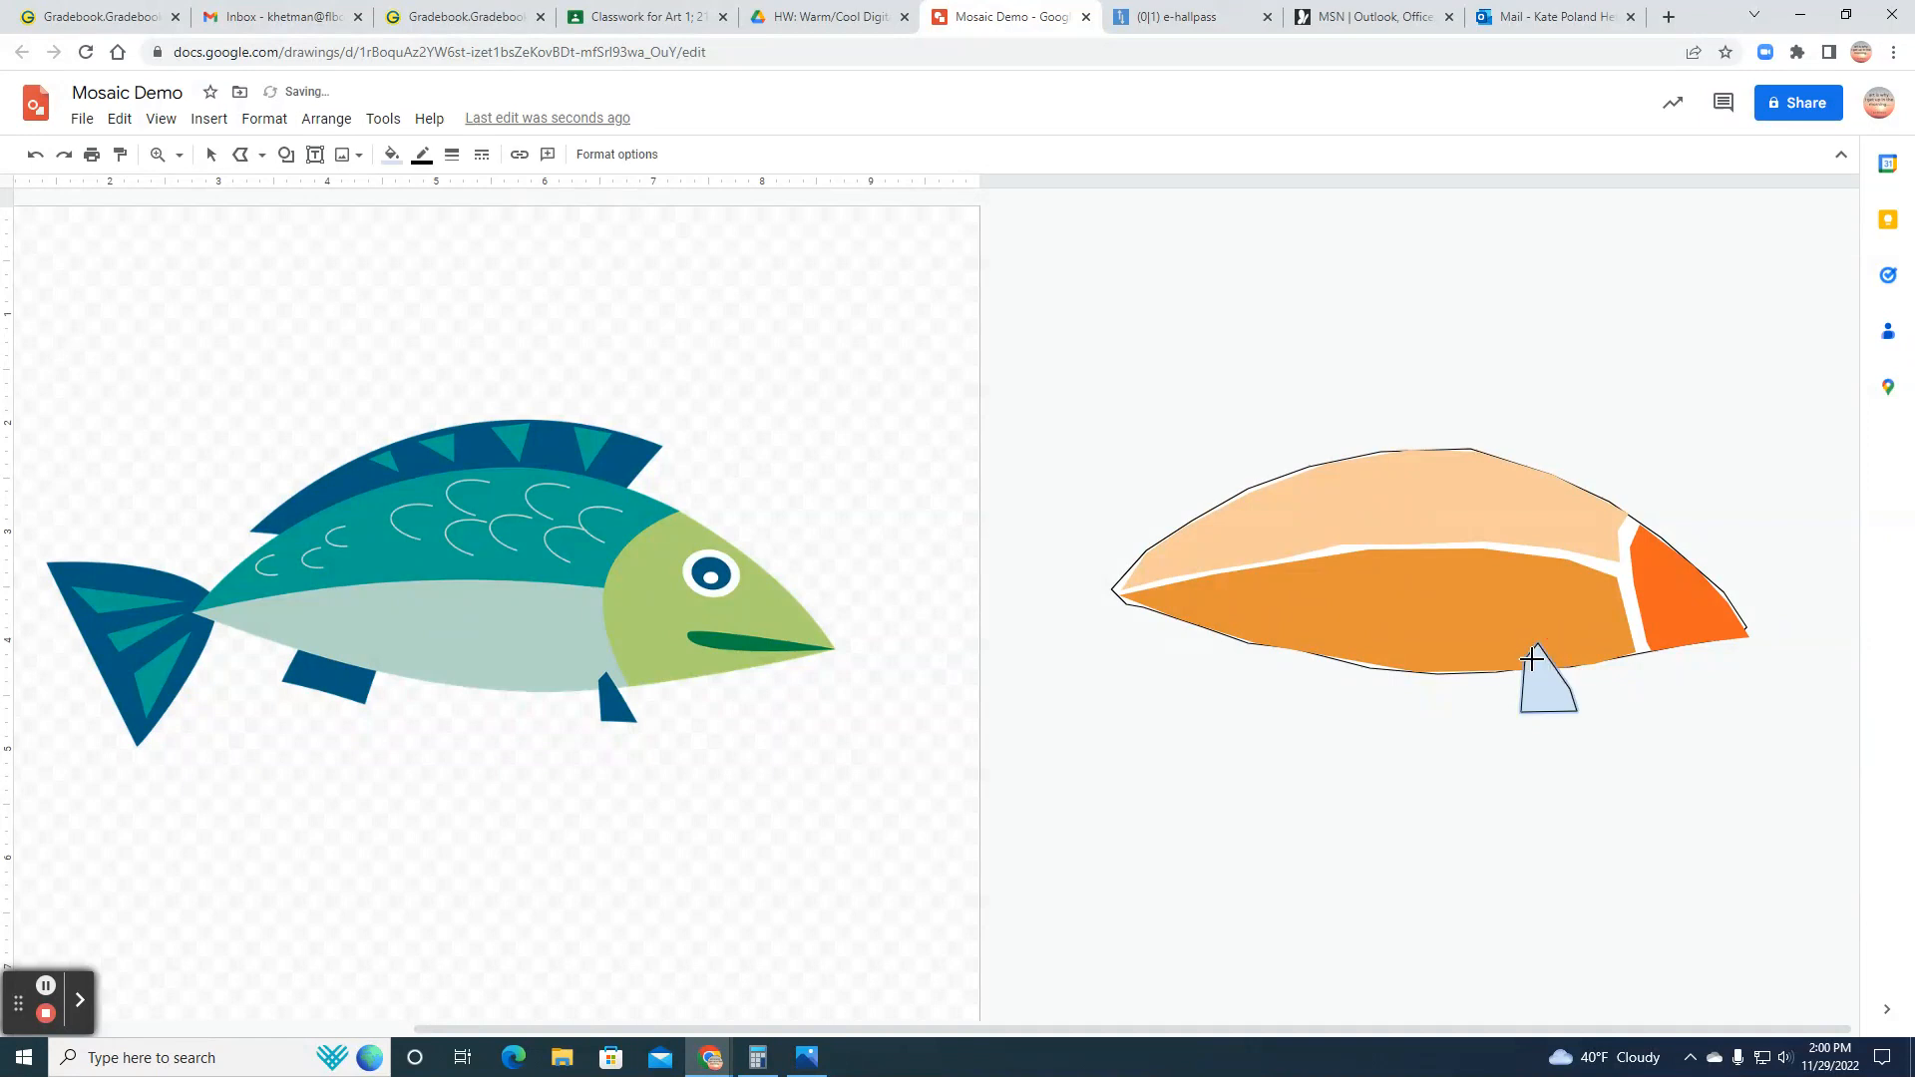
Step: Fill the small lower fin with bright orange and make its border transparent
click(395, 167)
click(441, 320)
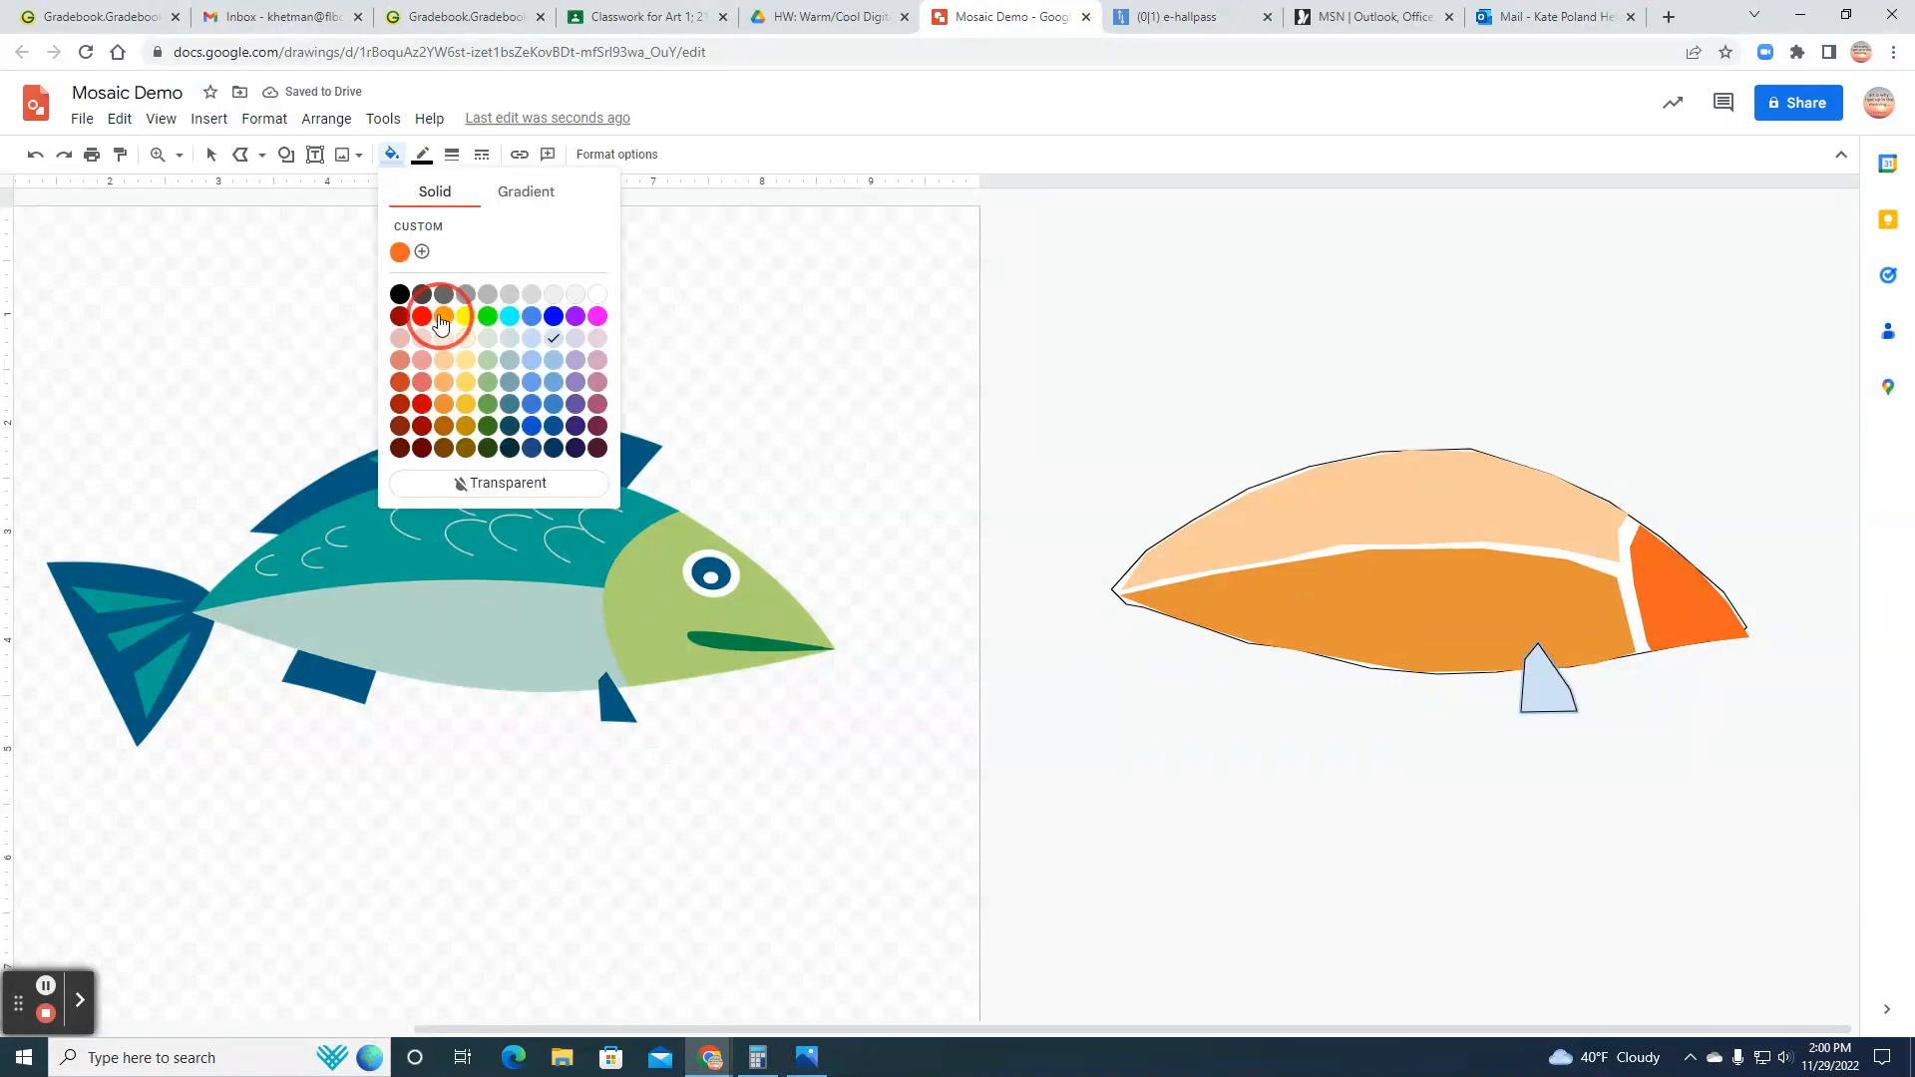
click(423, 158)
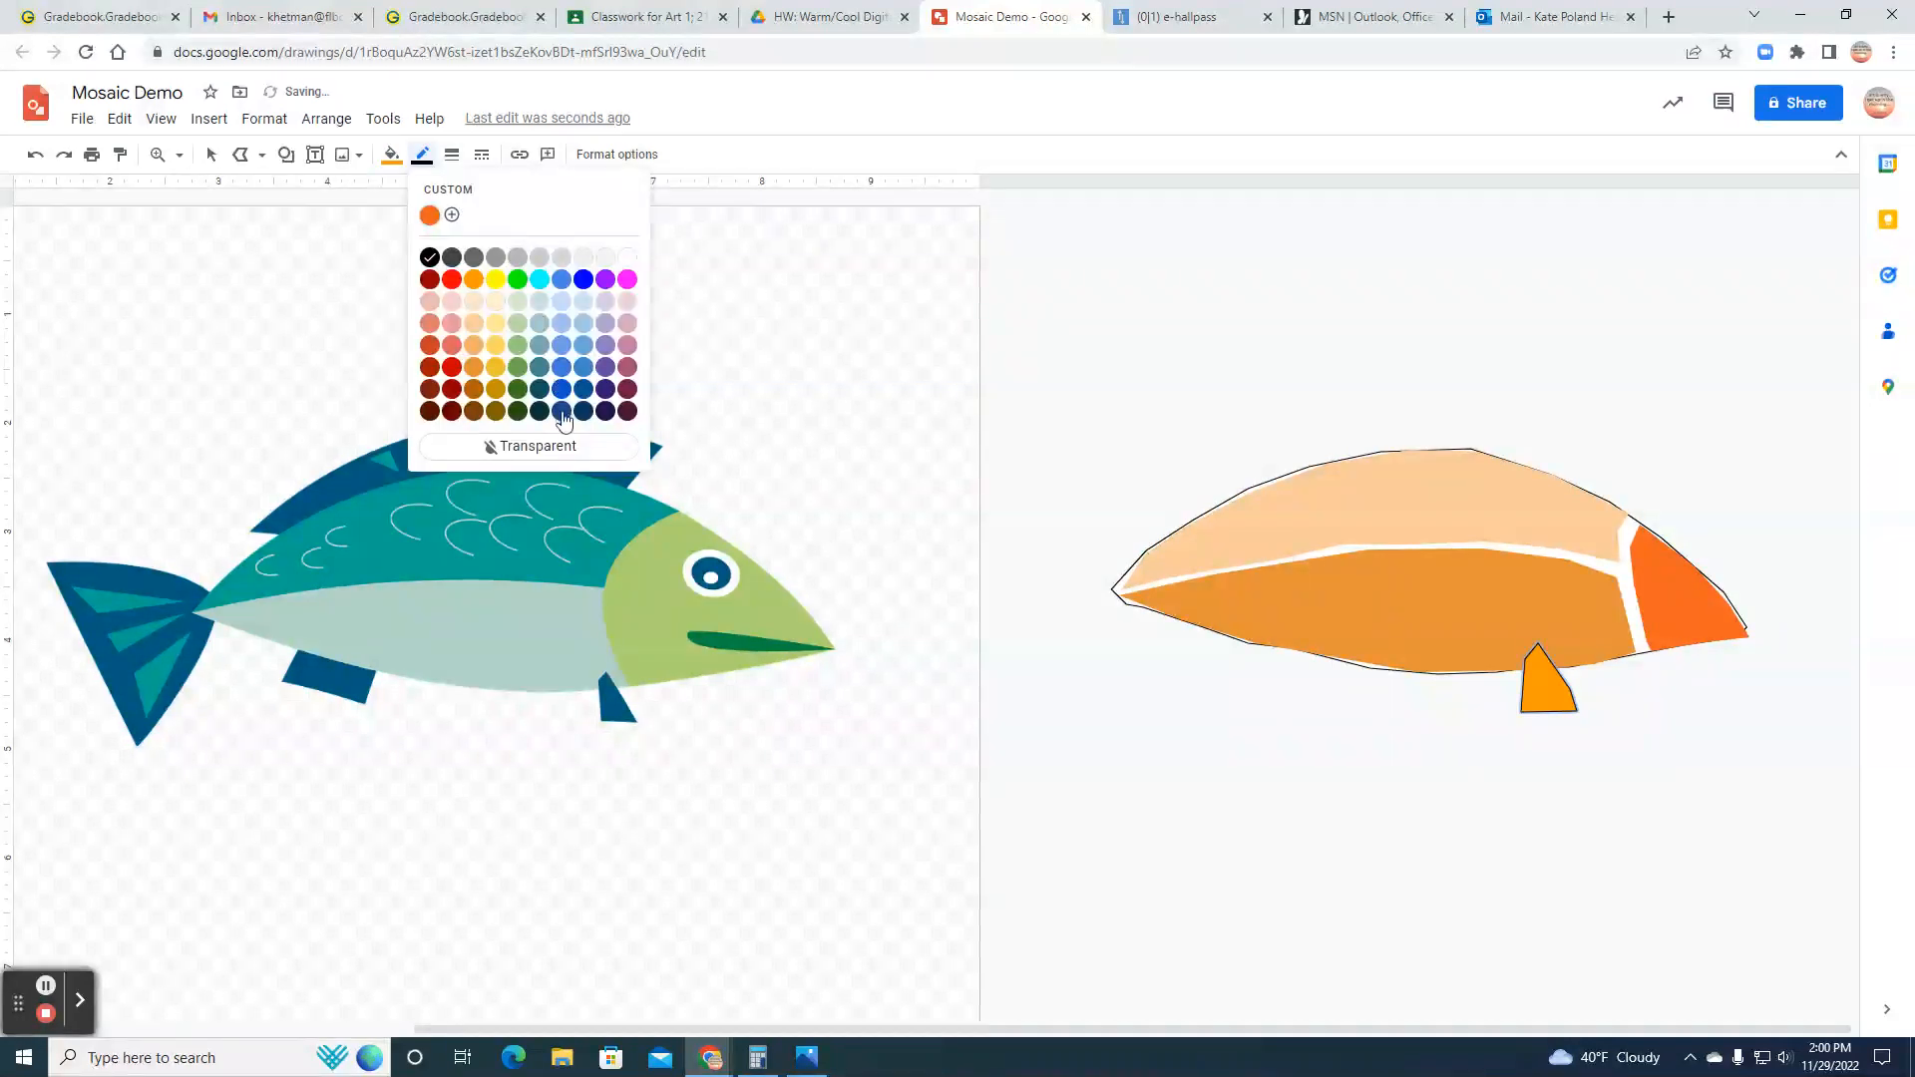
click(565, 440)
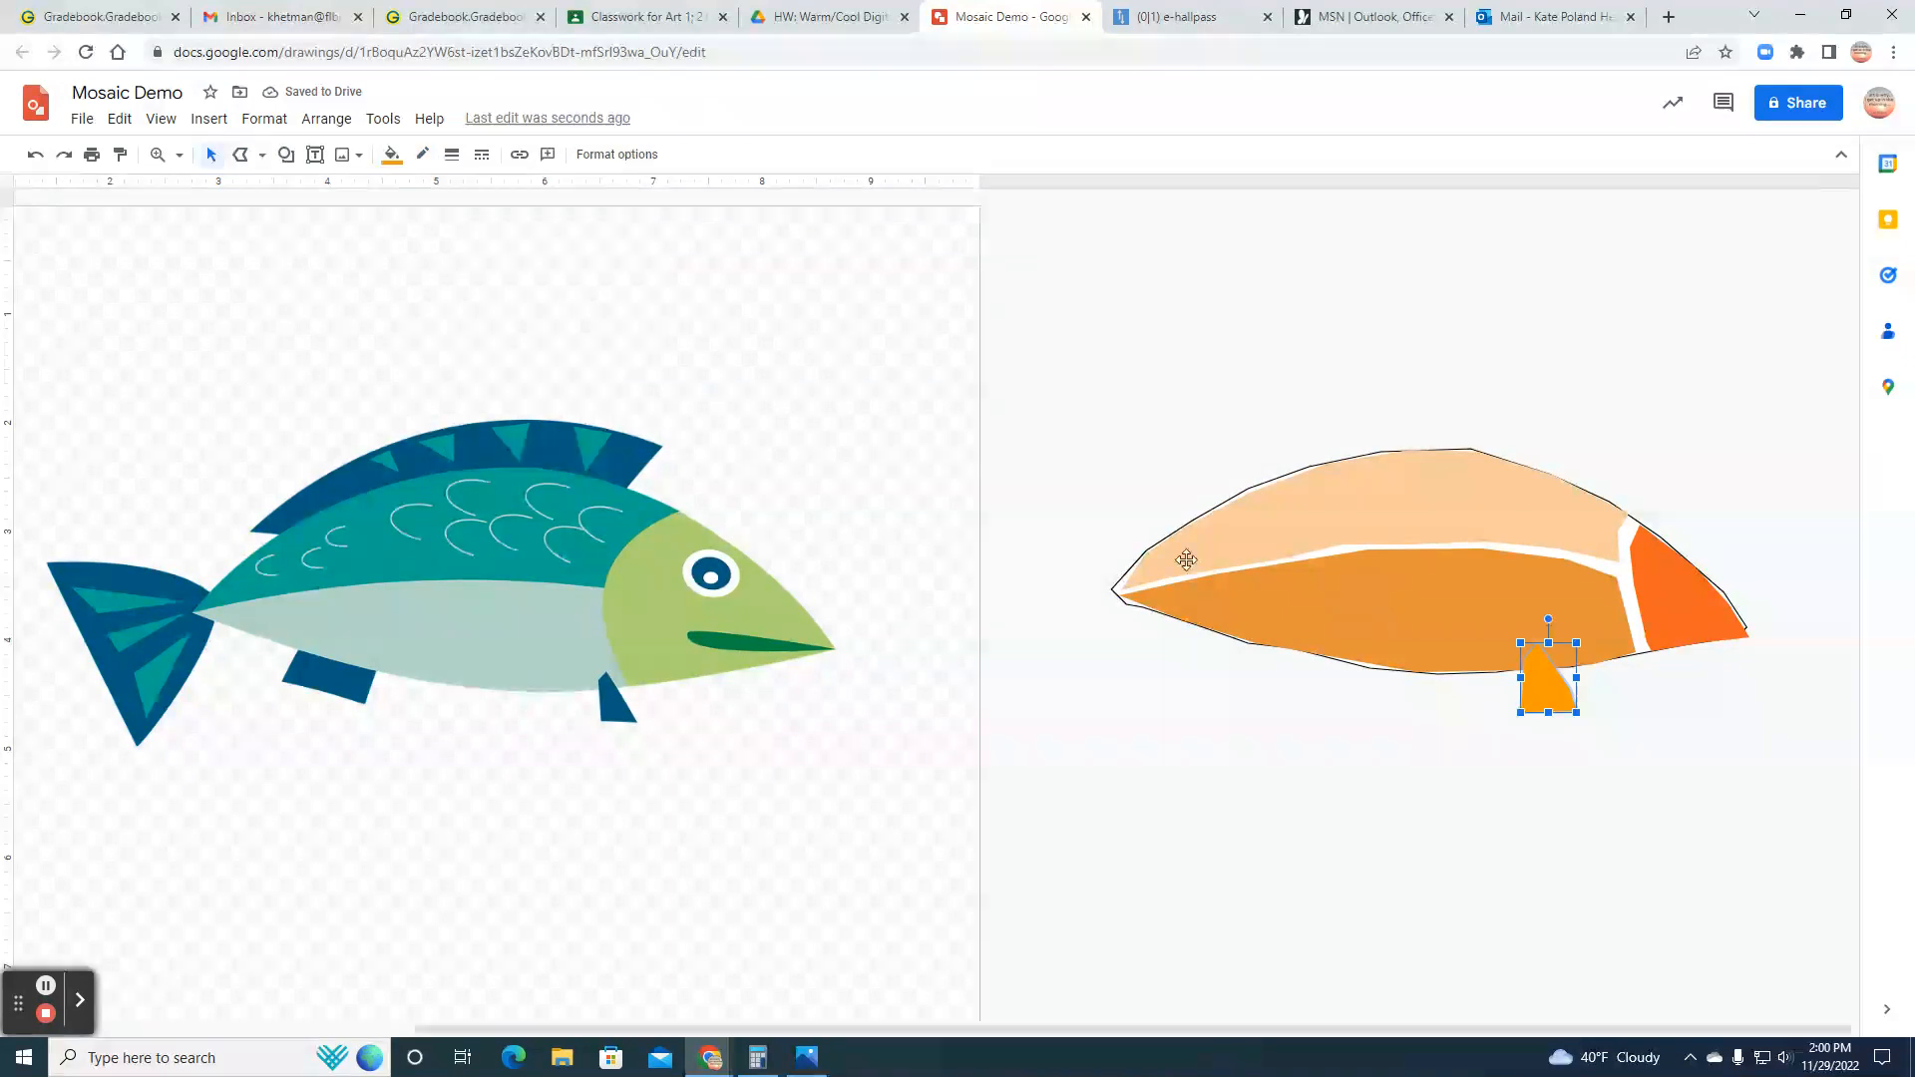
drag(1137, 567, 1099, 556)
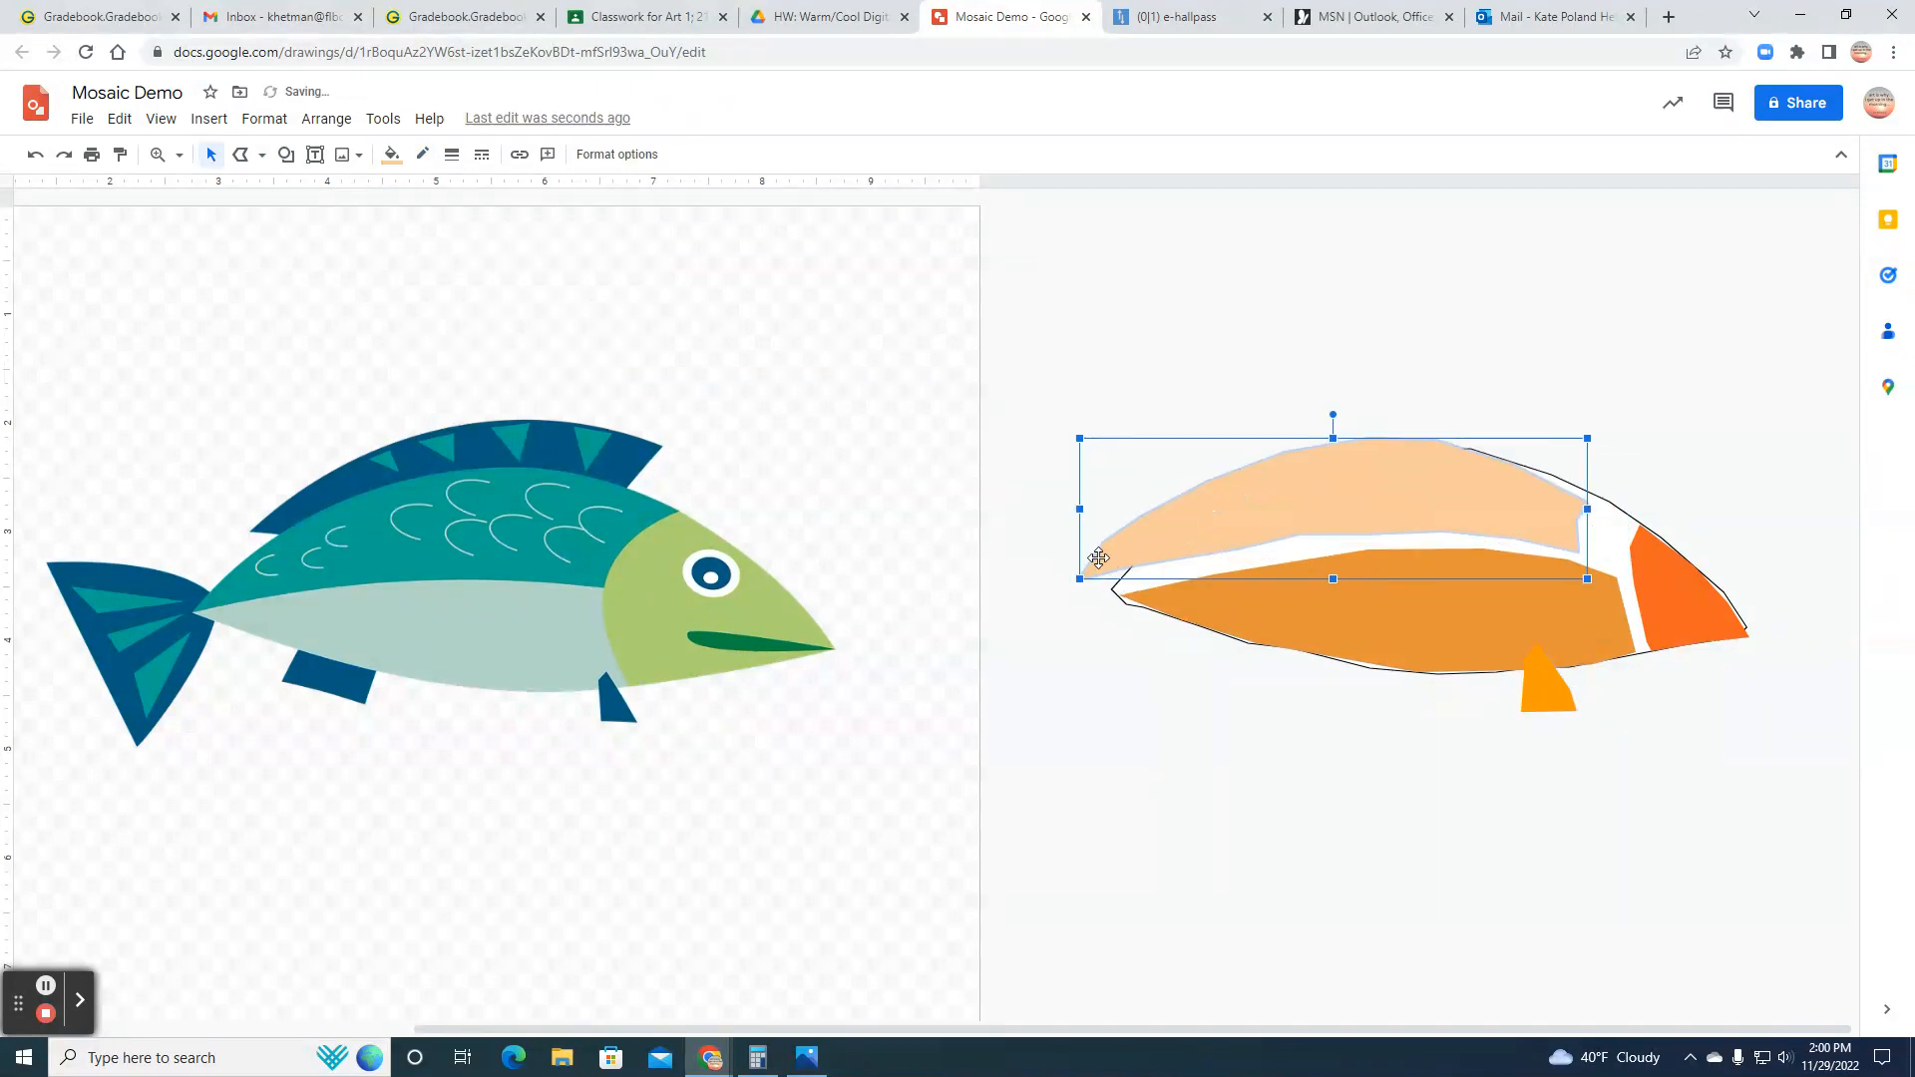
click(35, 154)
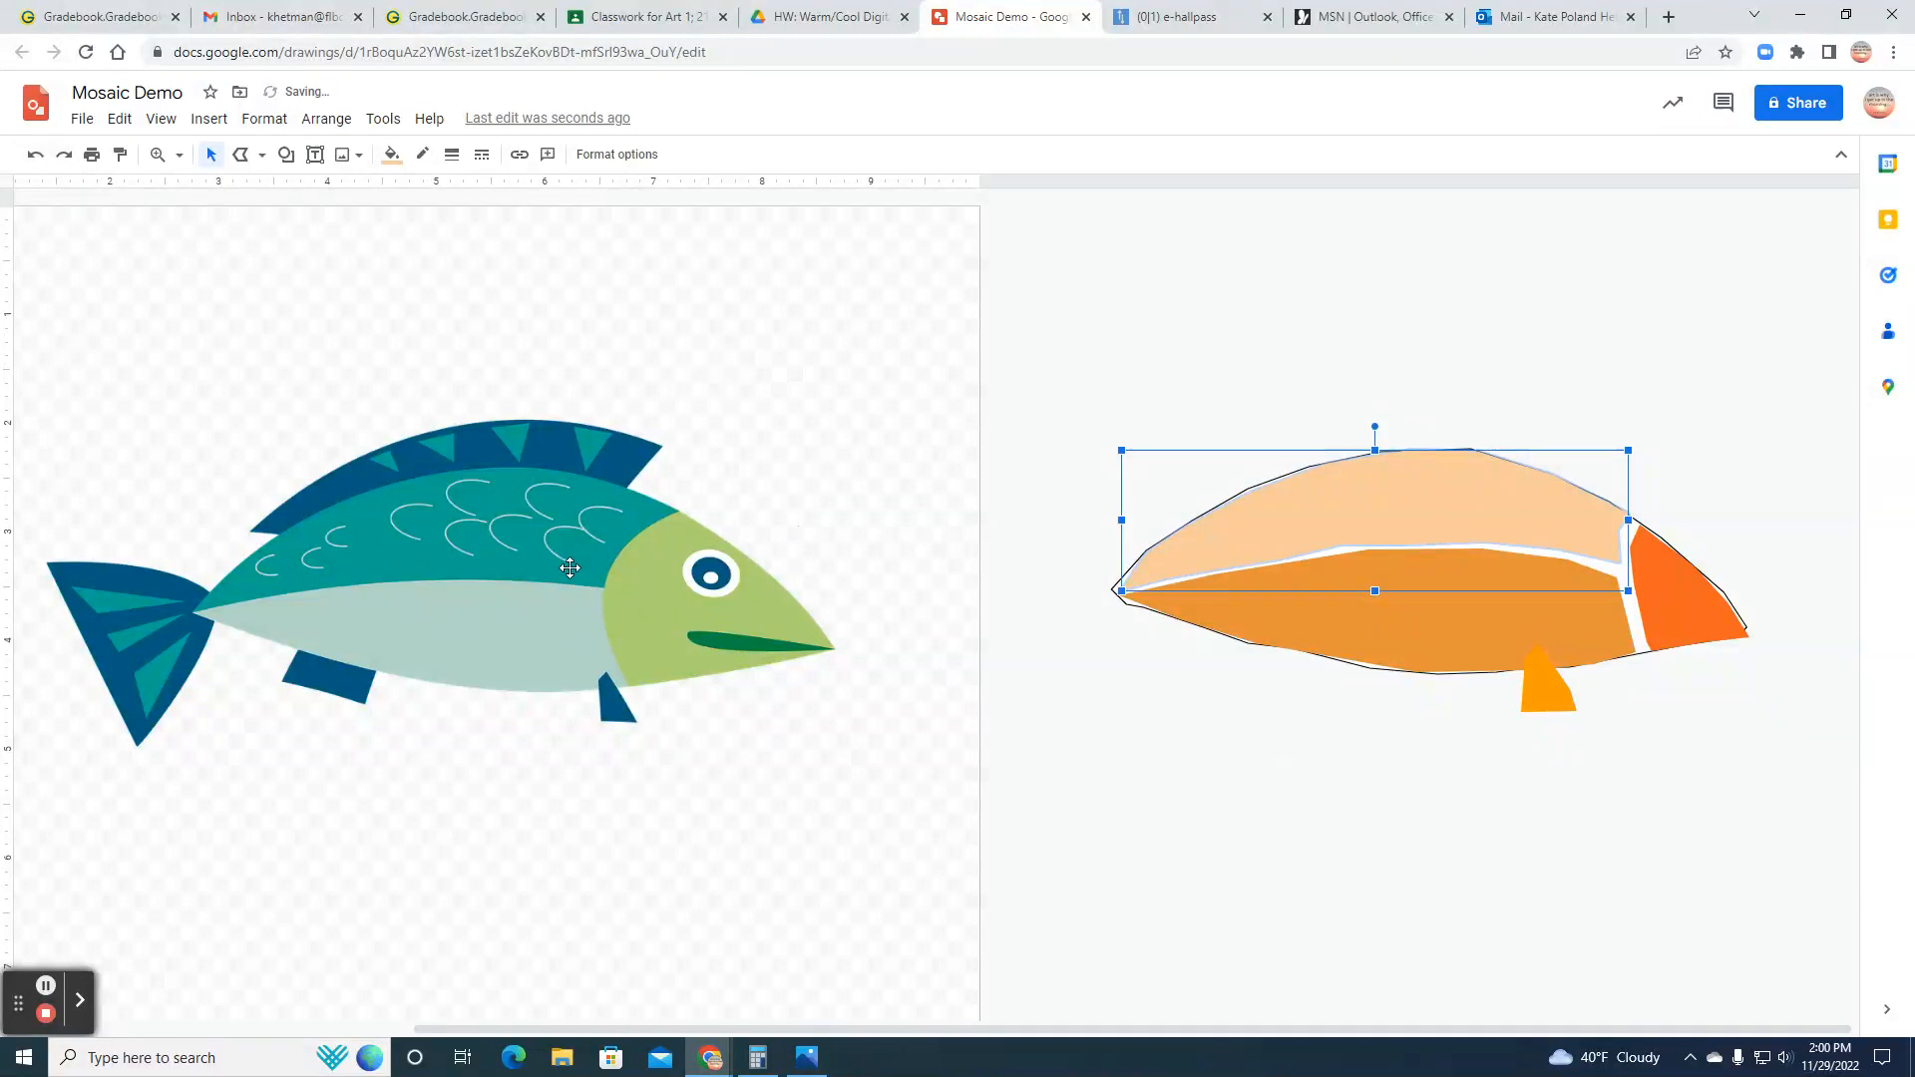
Step: Draw a closed polyline for the tail fin at the narrow end of the body and fill it with a medium light orange
click(247, 157)
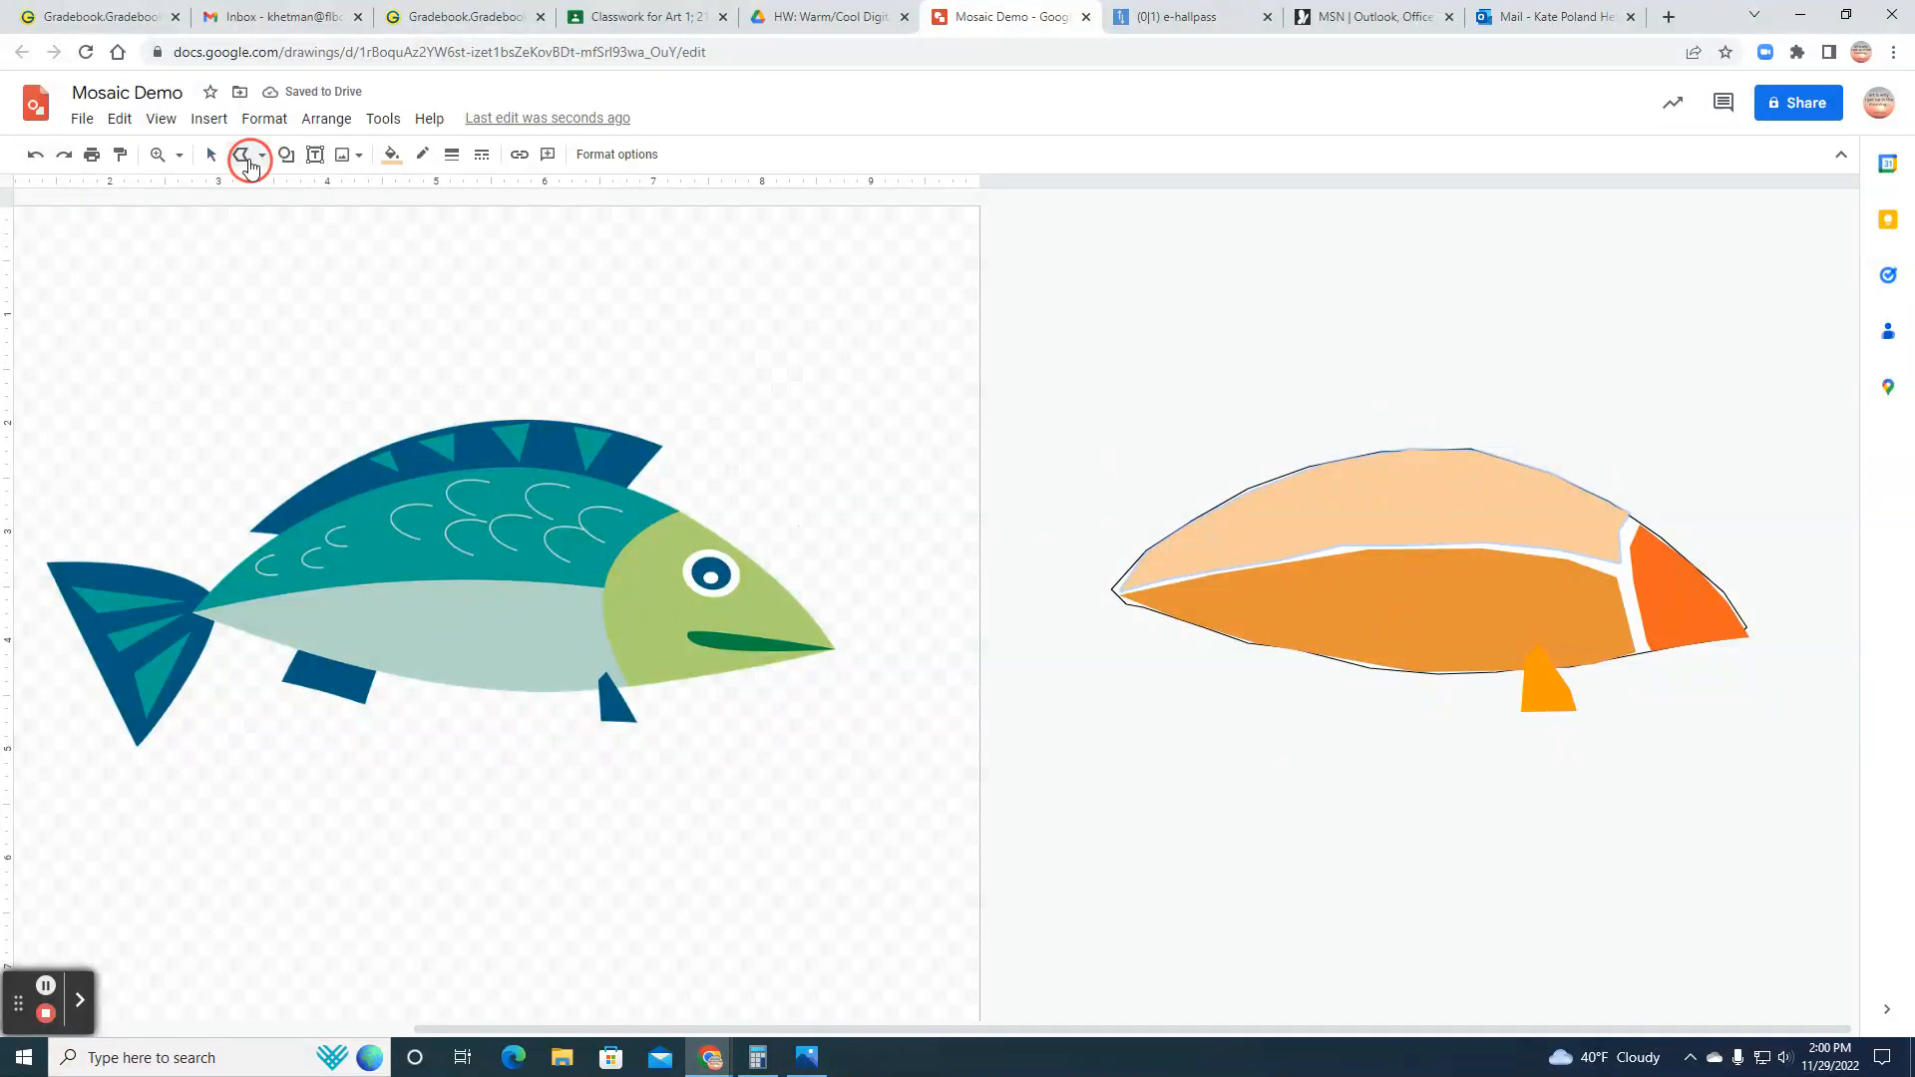
click(1141, 555)
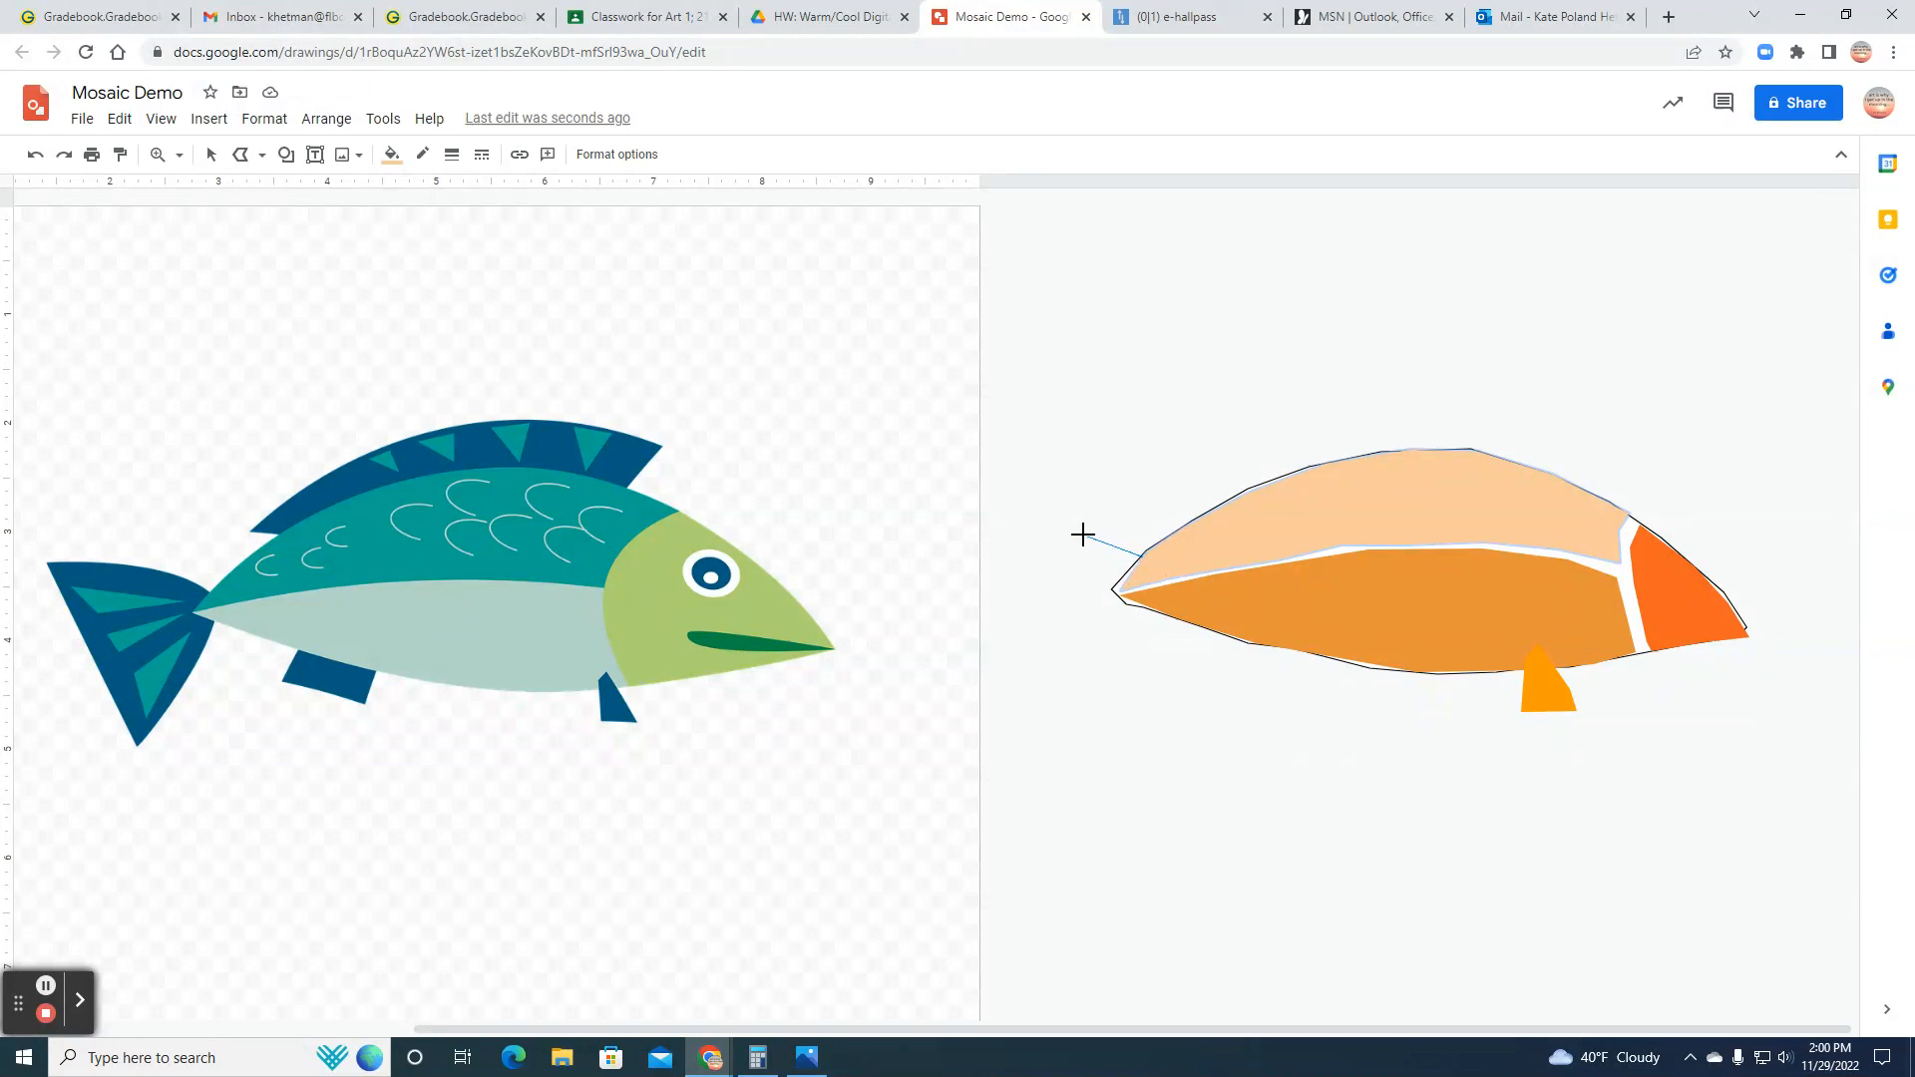
click(1074, 527)
click(1011, 530)
click(1040, 704)
click(1144, 639)
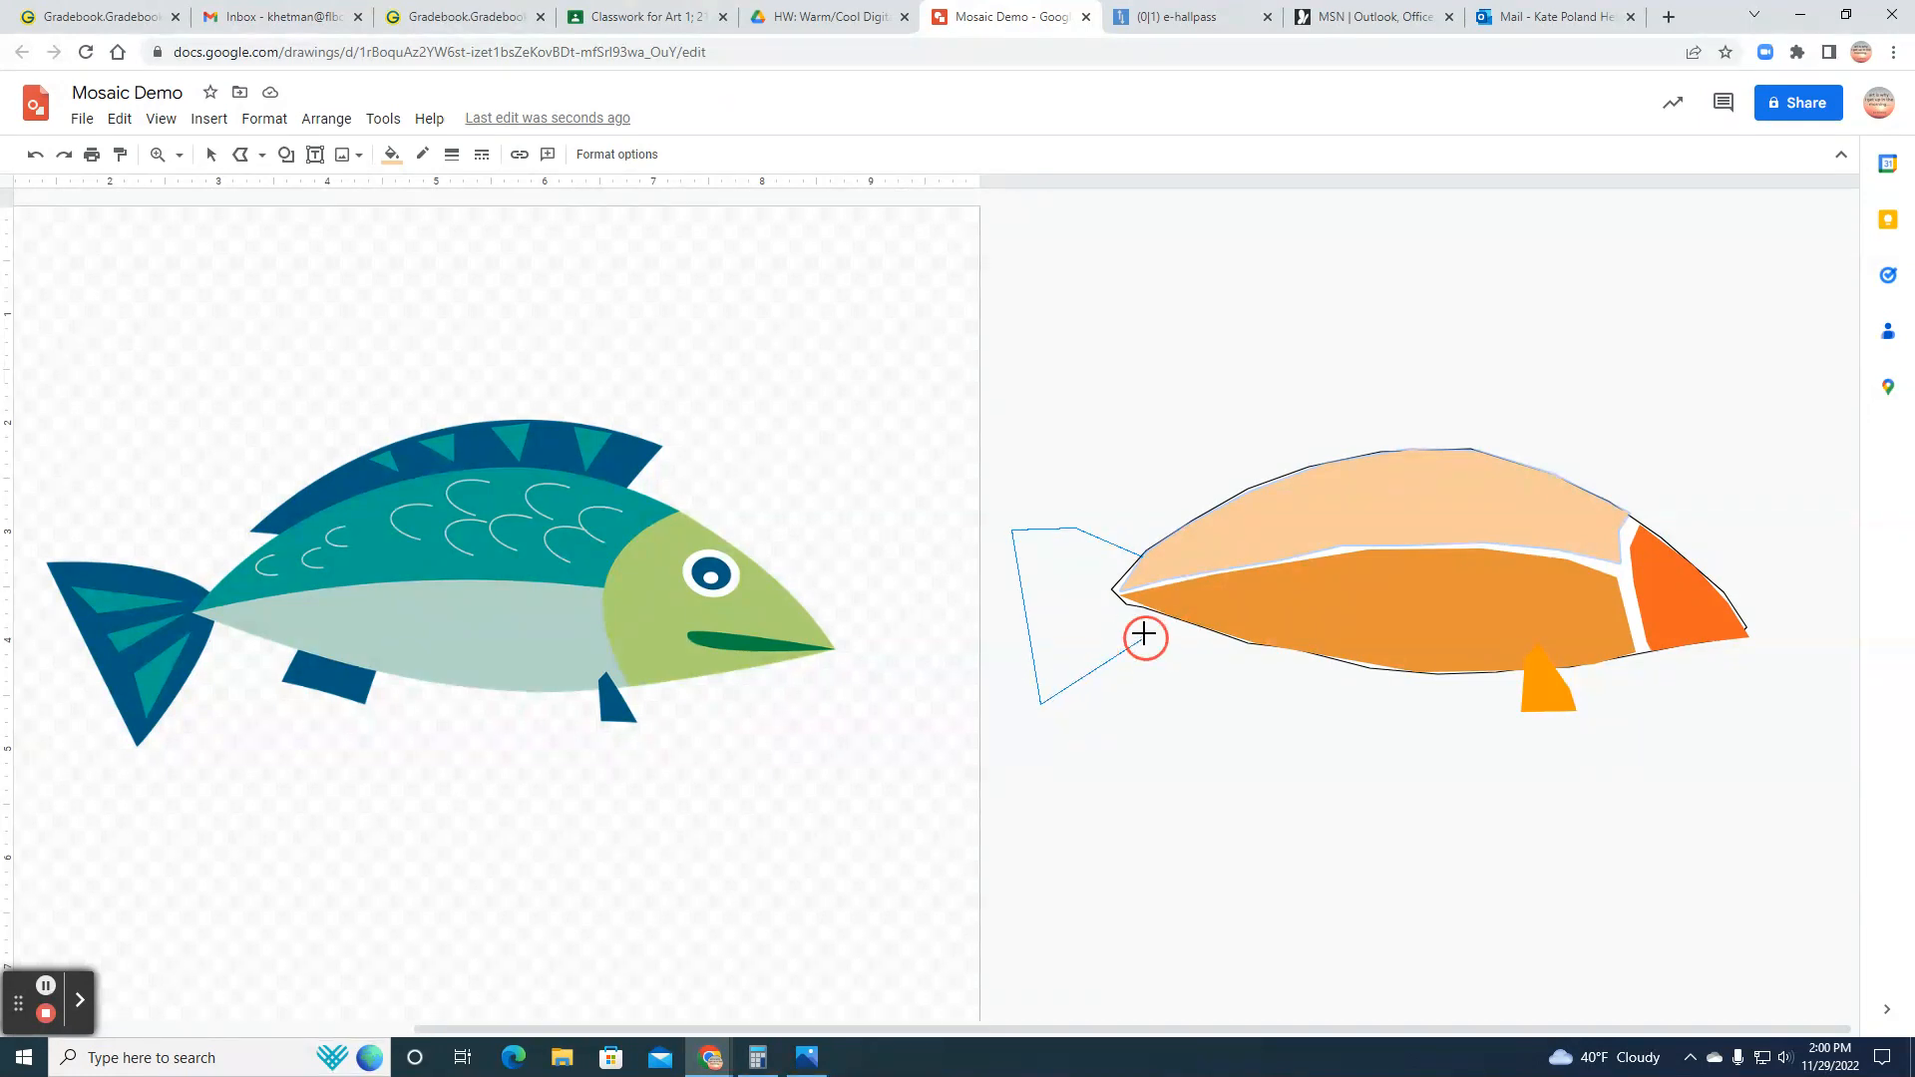
click(1144, 601)
click(1112, 588)
click(1132, 554)
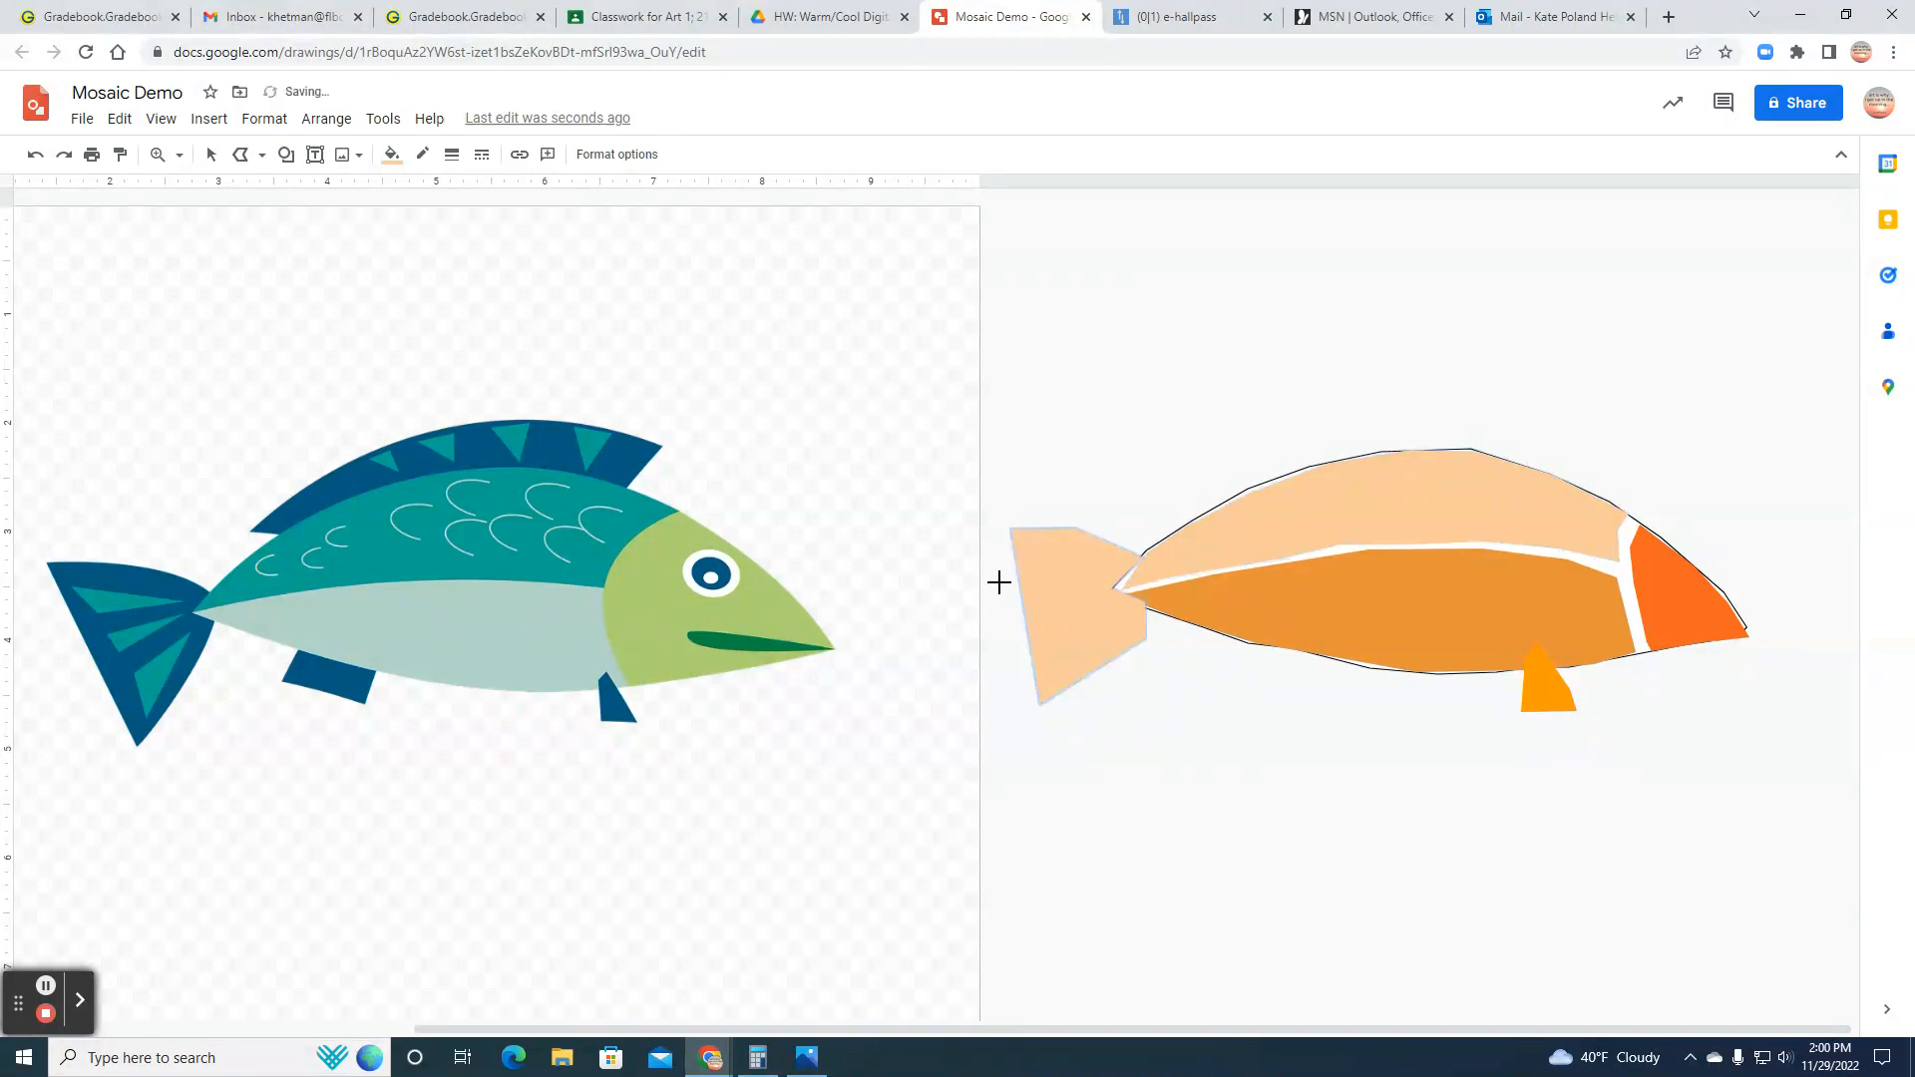
click(391, 153)
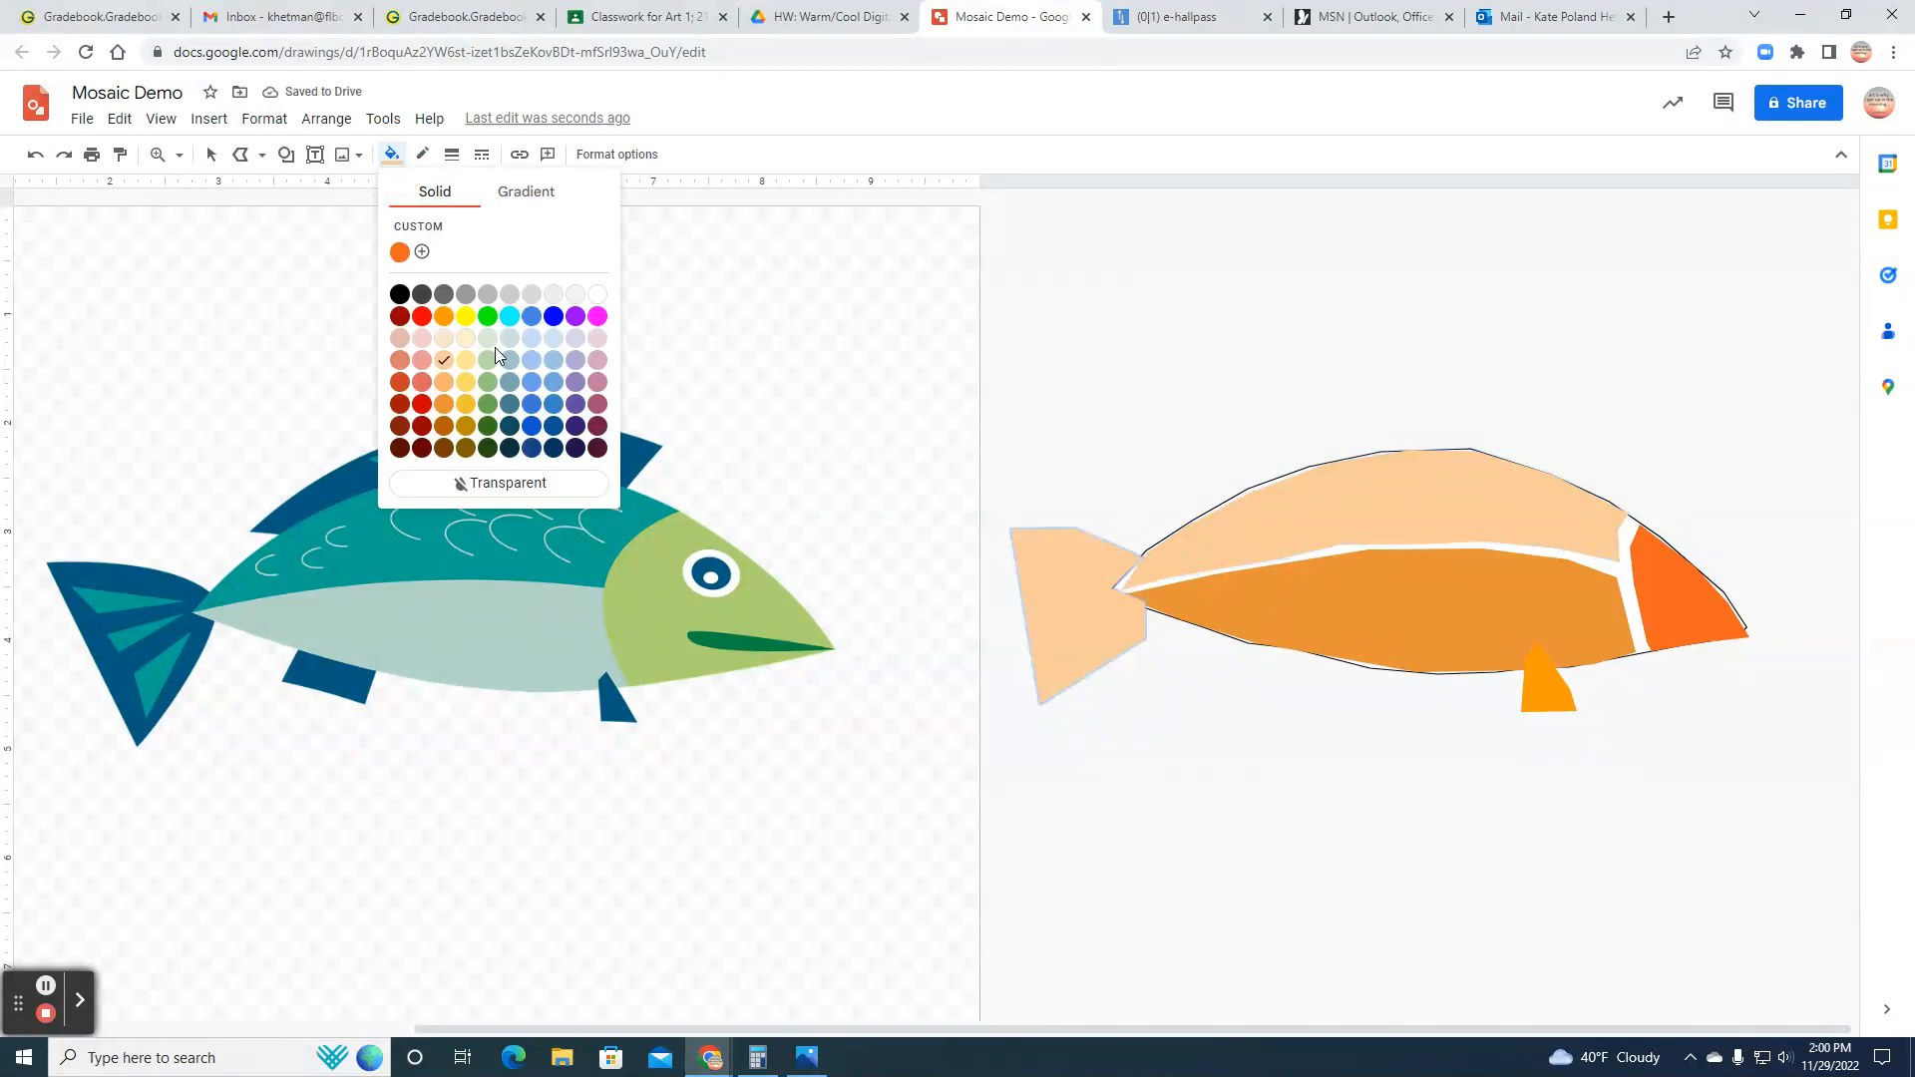
click(444, 381)
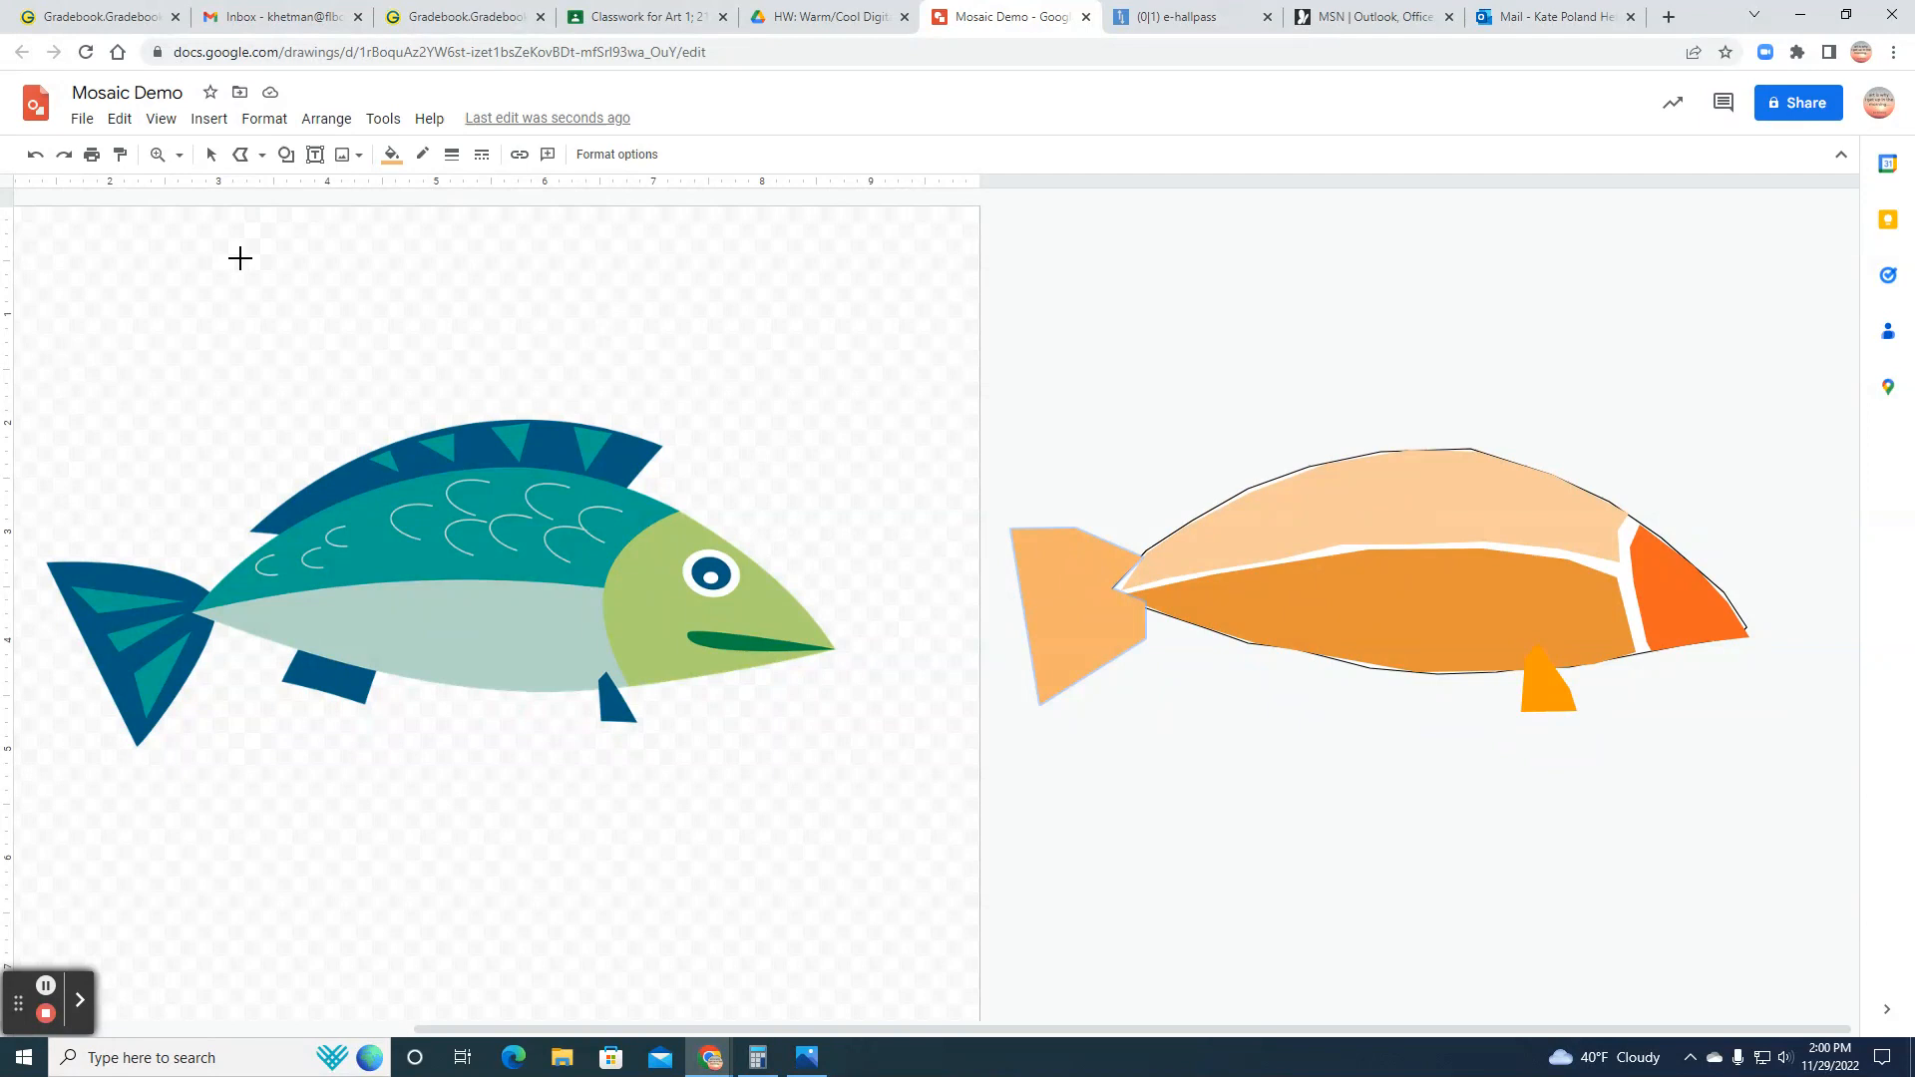
Step: Draw a closed Curve shape for the mouth, tapering to the tip of the head section
click(262, 157)
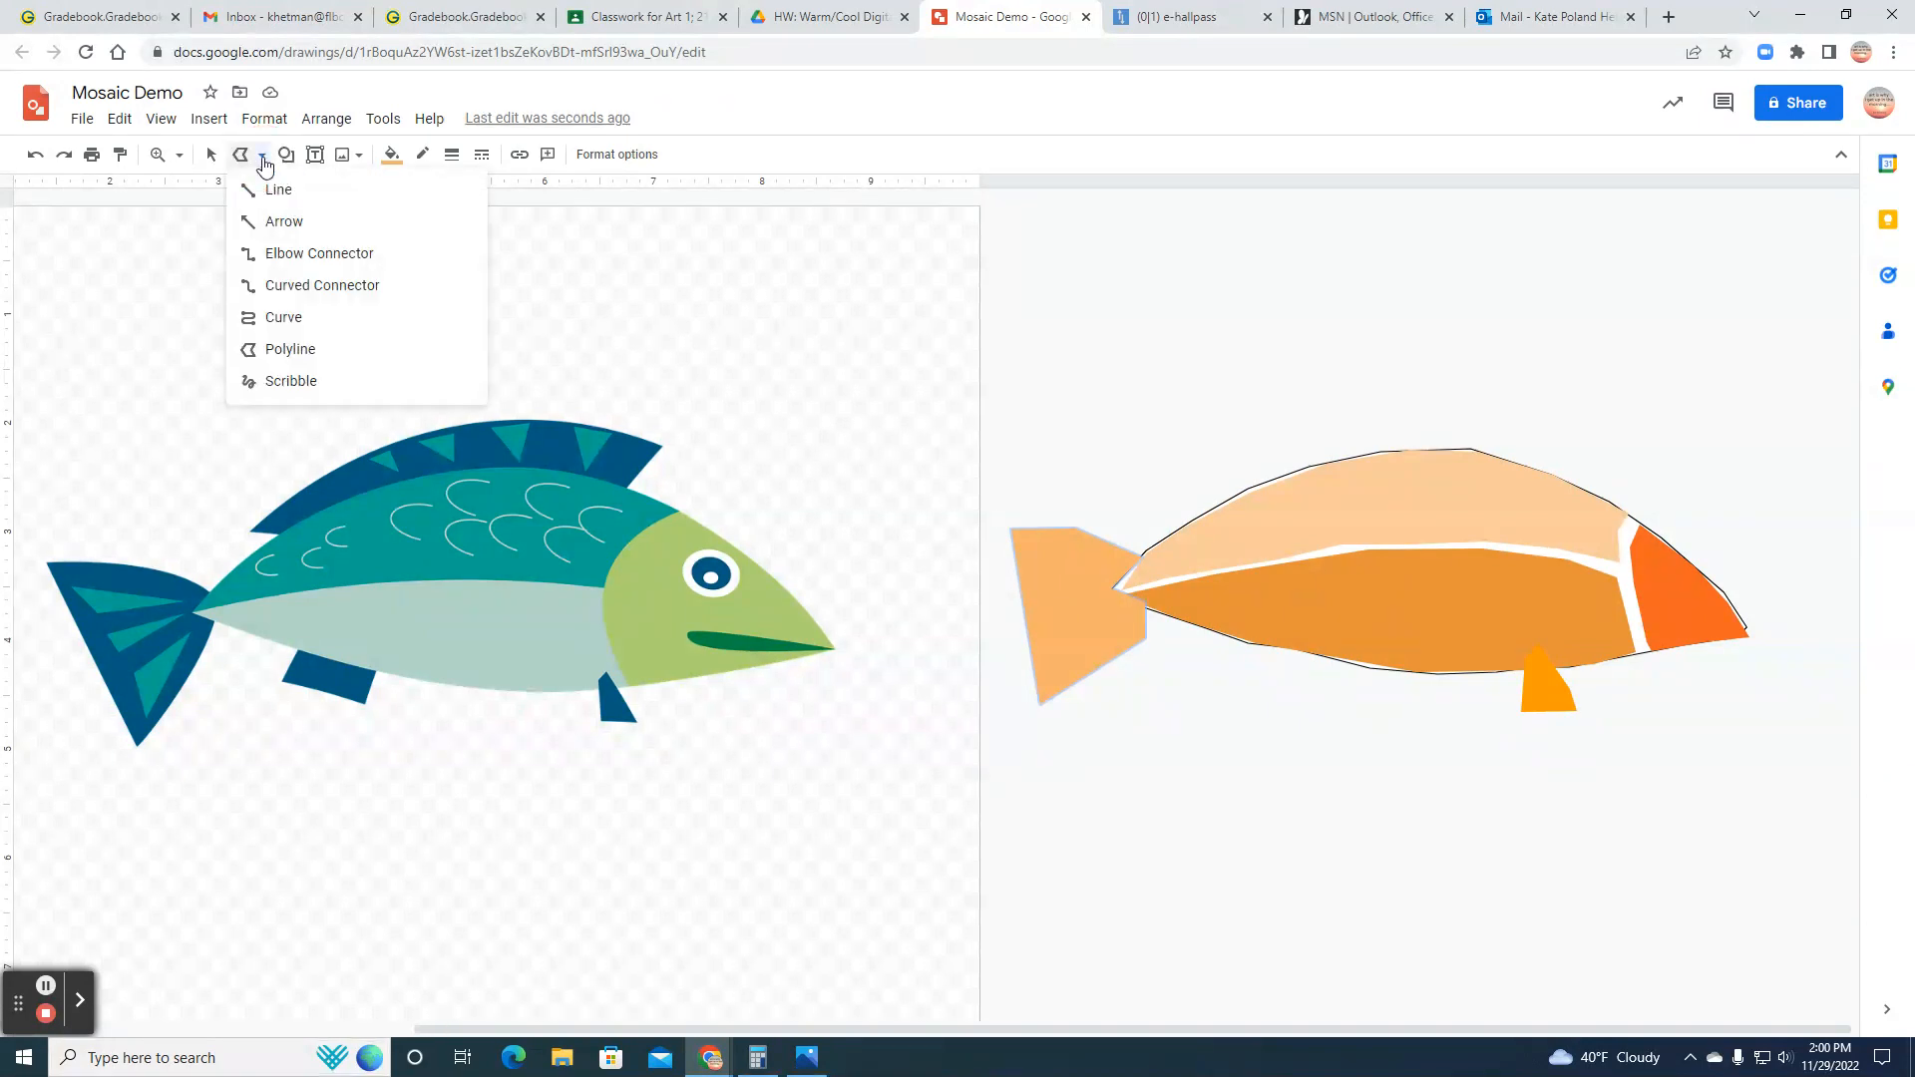
click(275, 318)
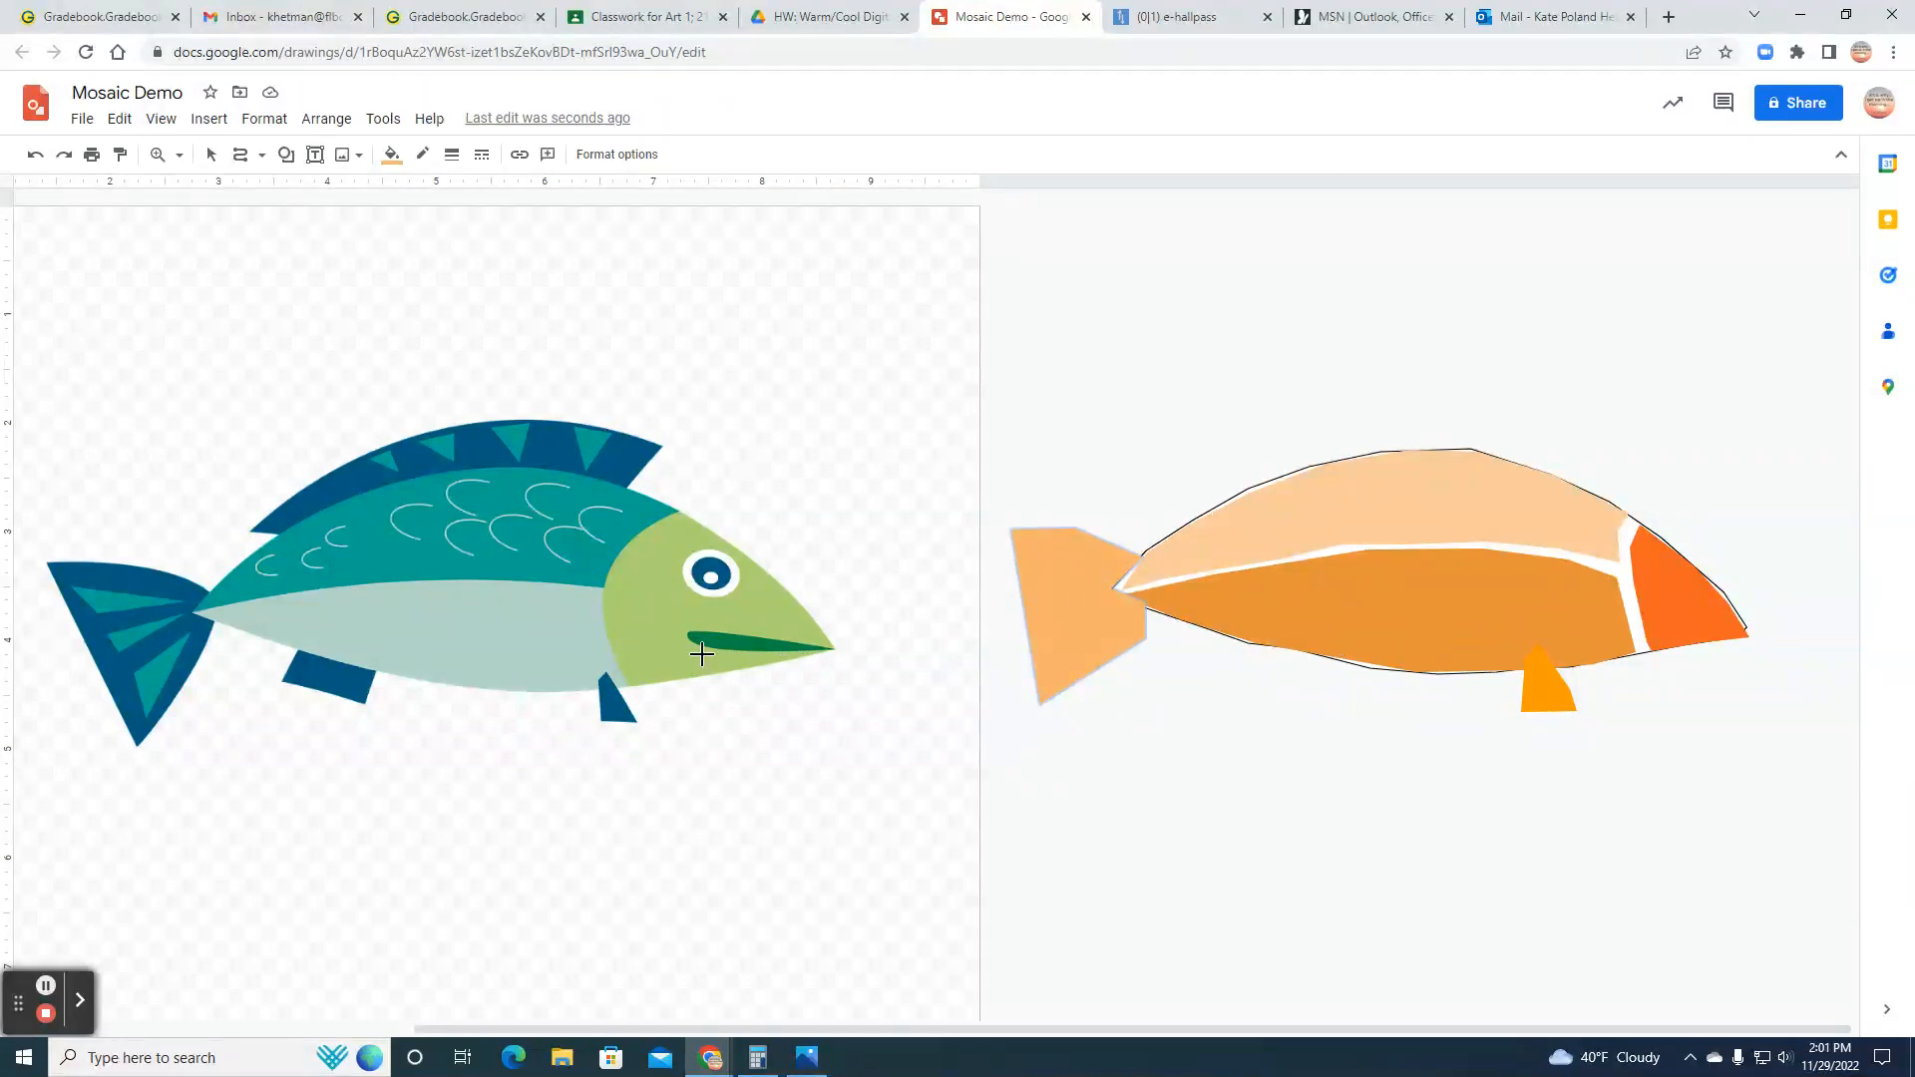
click(1743, 629)
click(1746, 629)
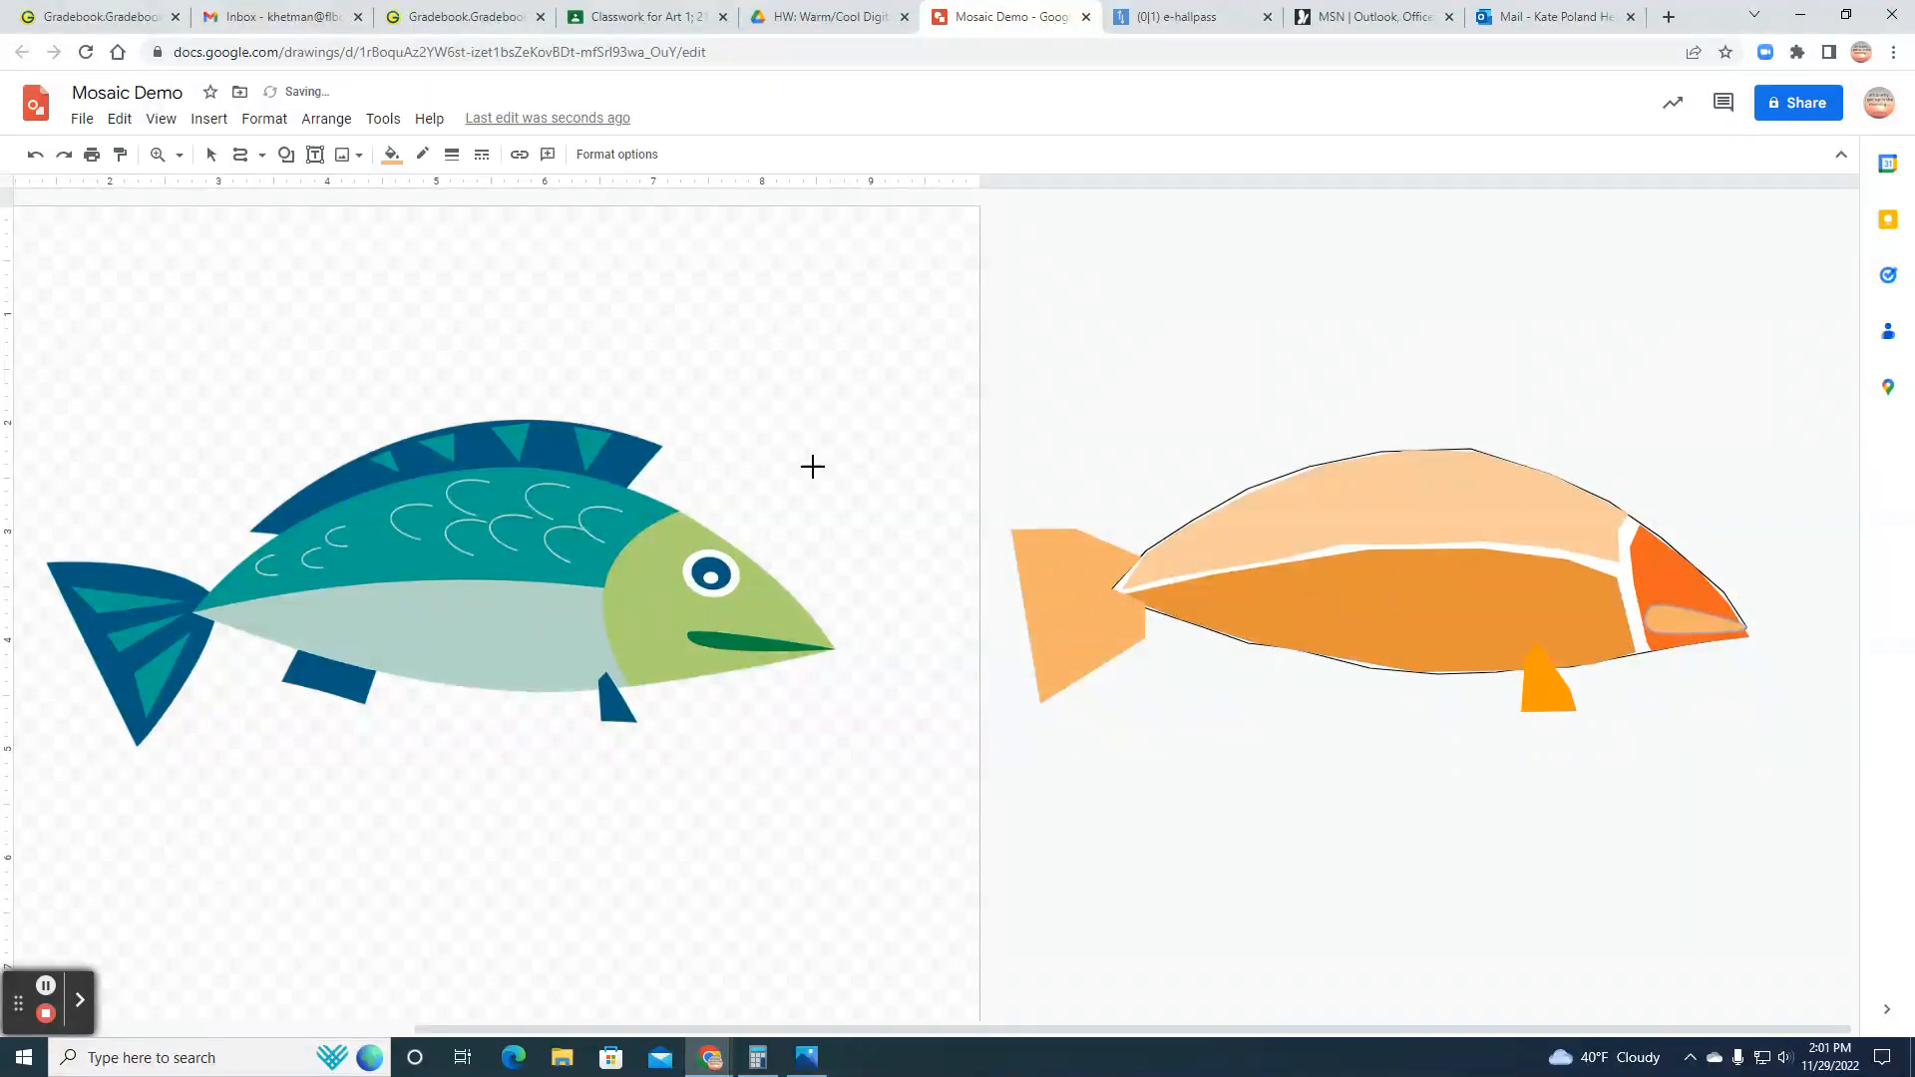
Step: Fill the mouth shape with deep red and make its border transparent
click(393, 156)
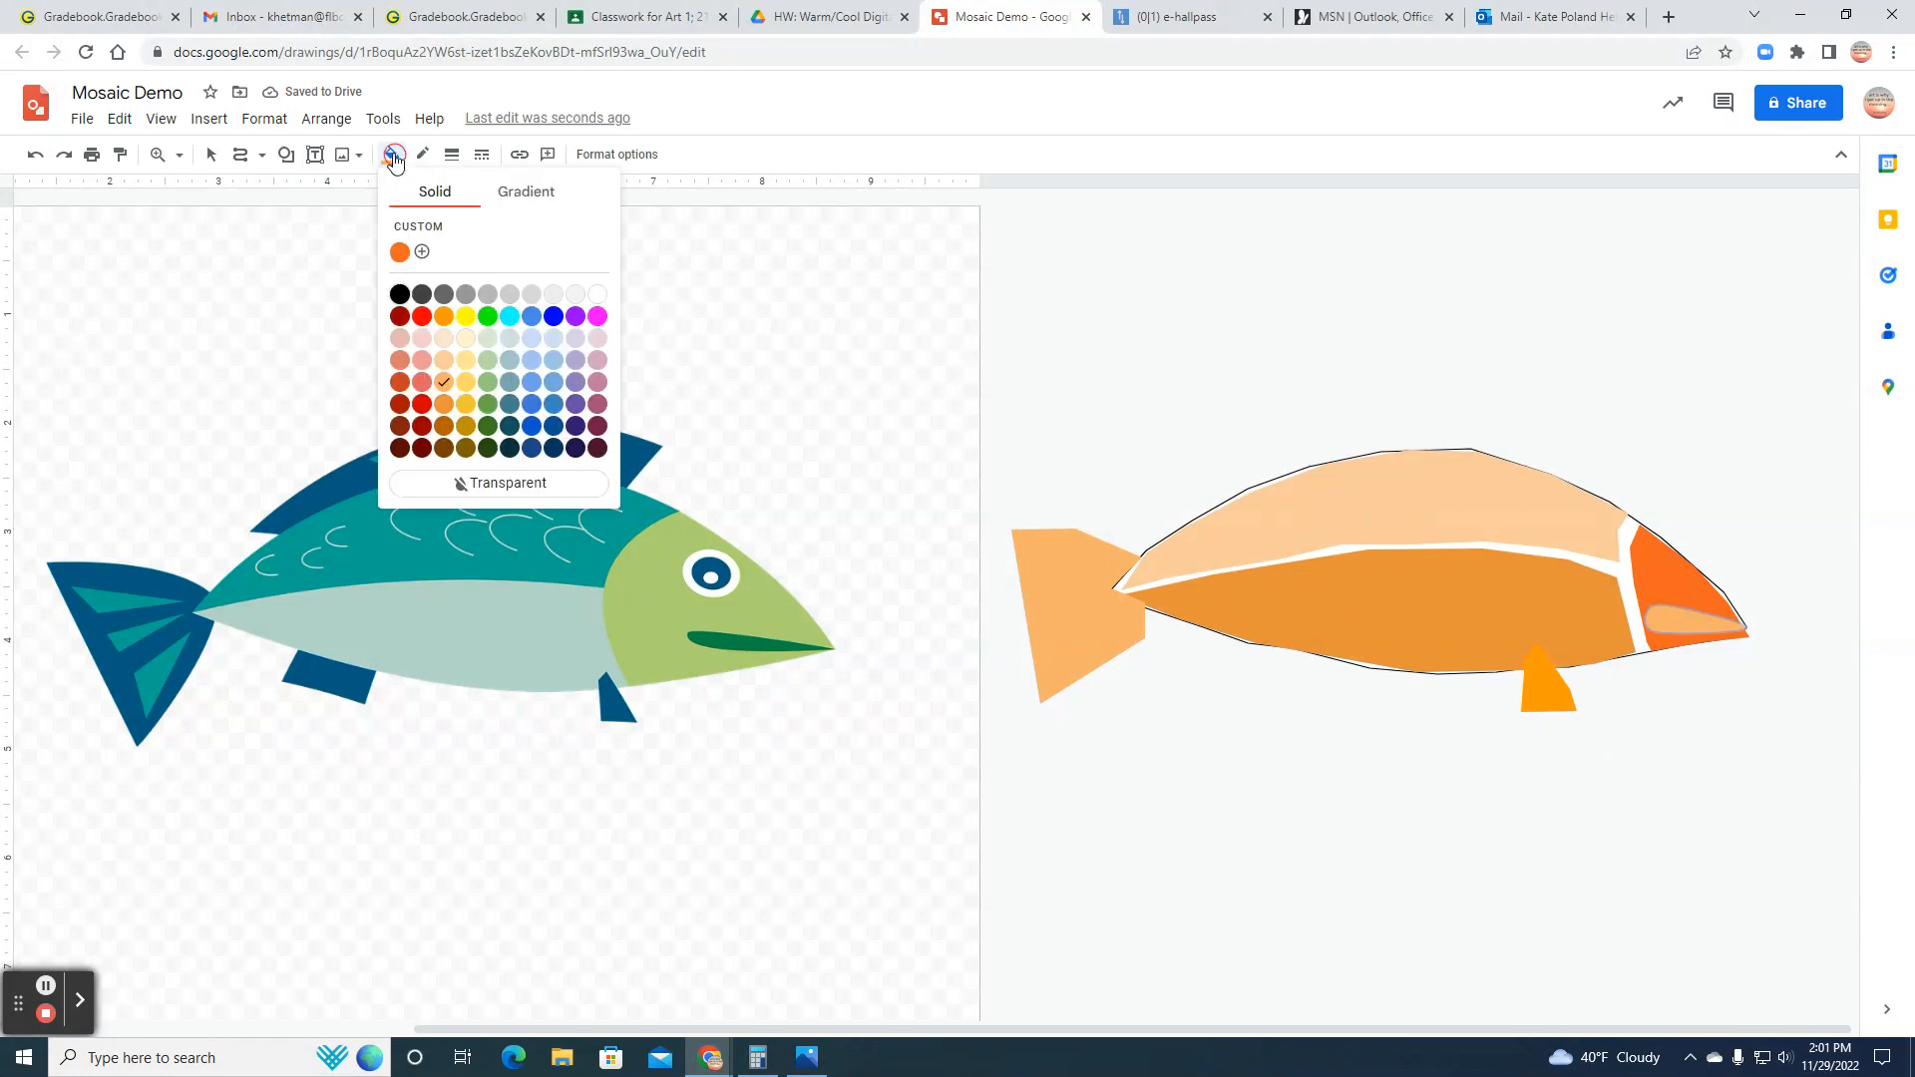
click(420, 383)
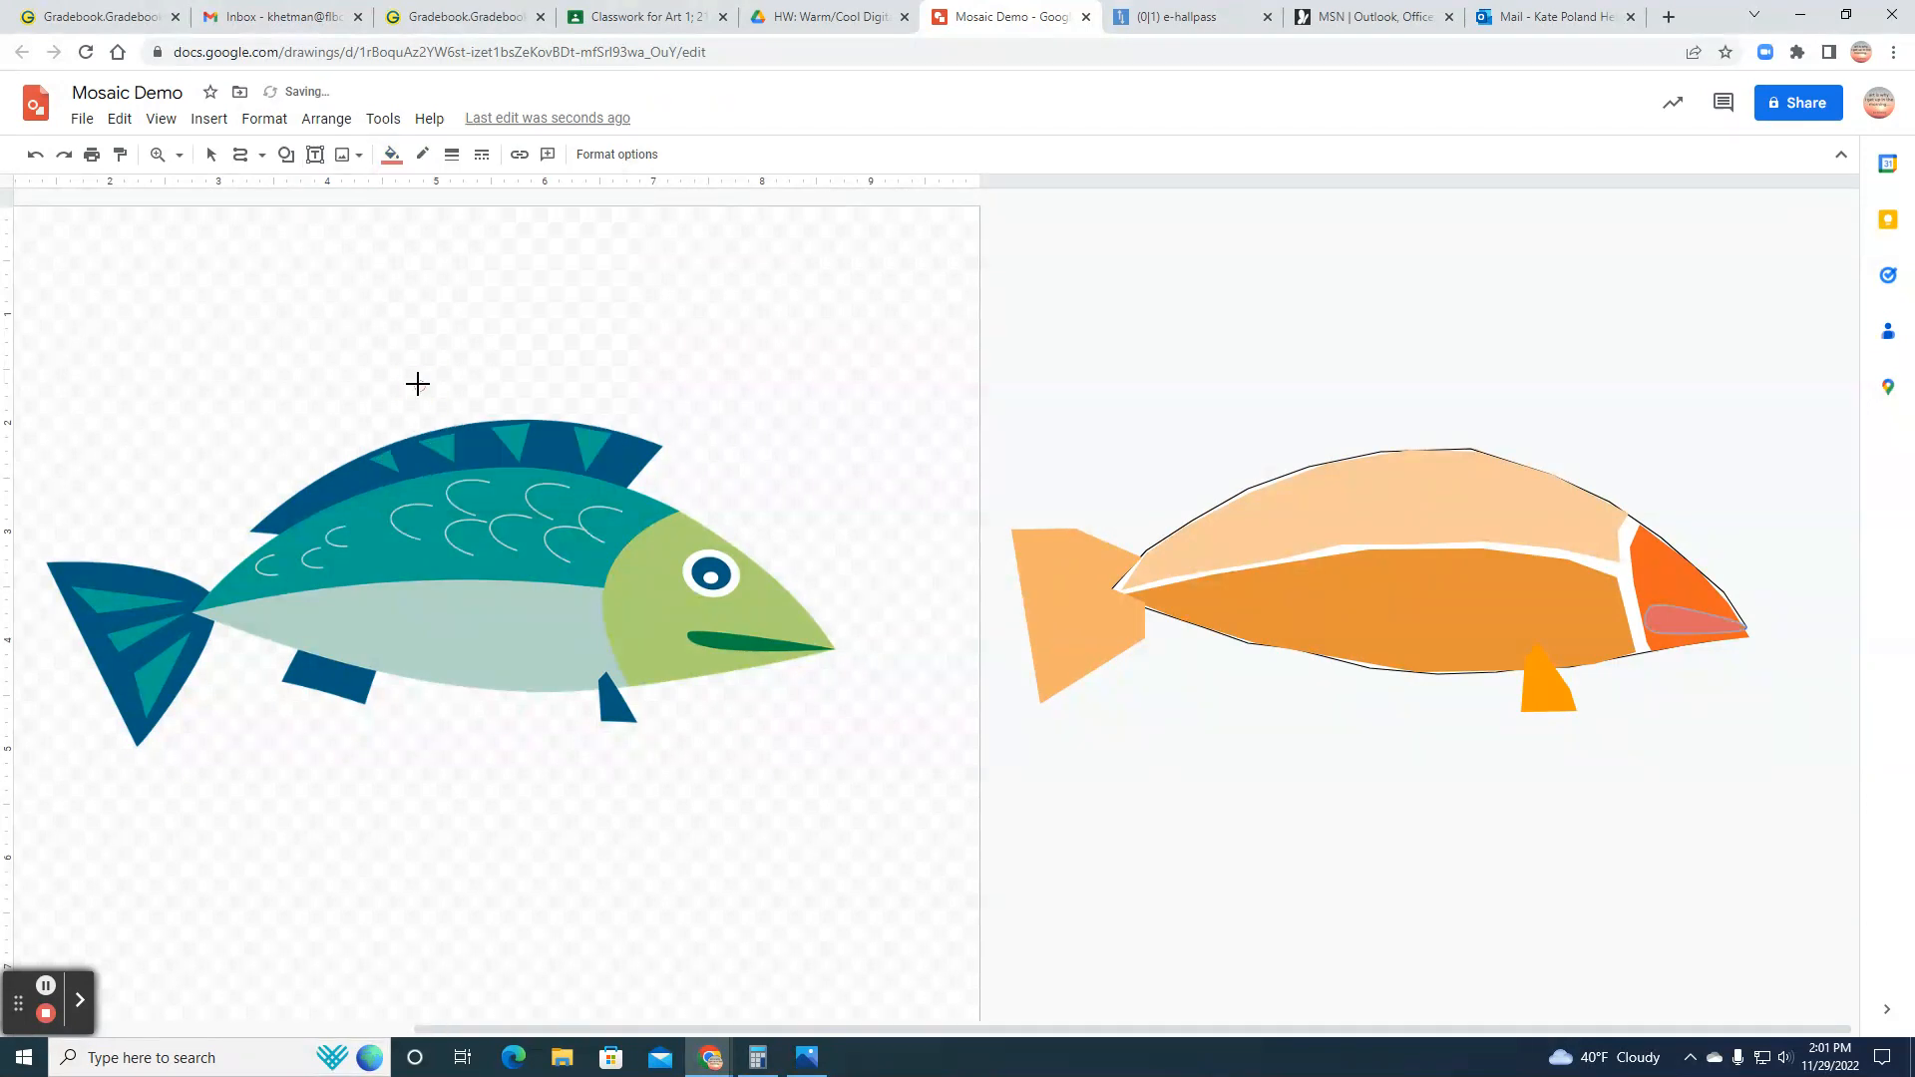
click(397, 160)
click(420, 404)
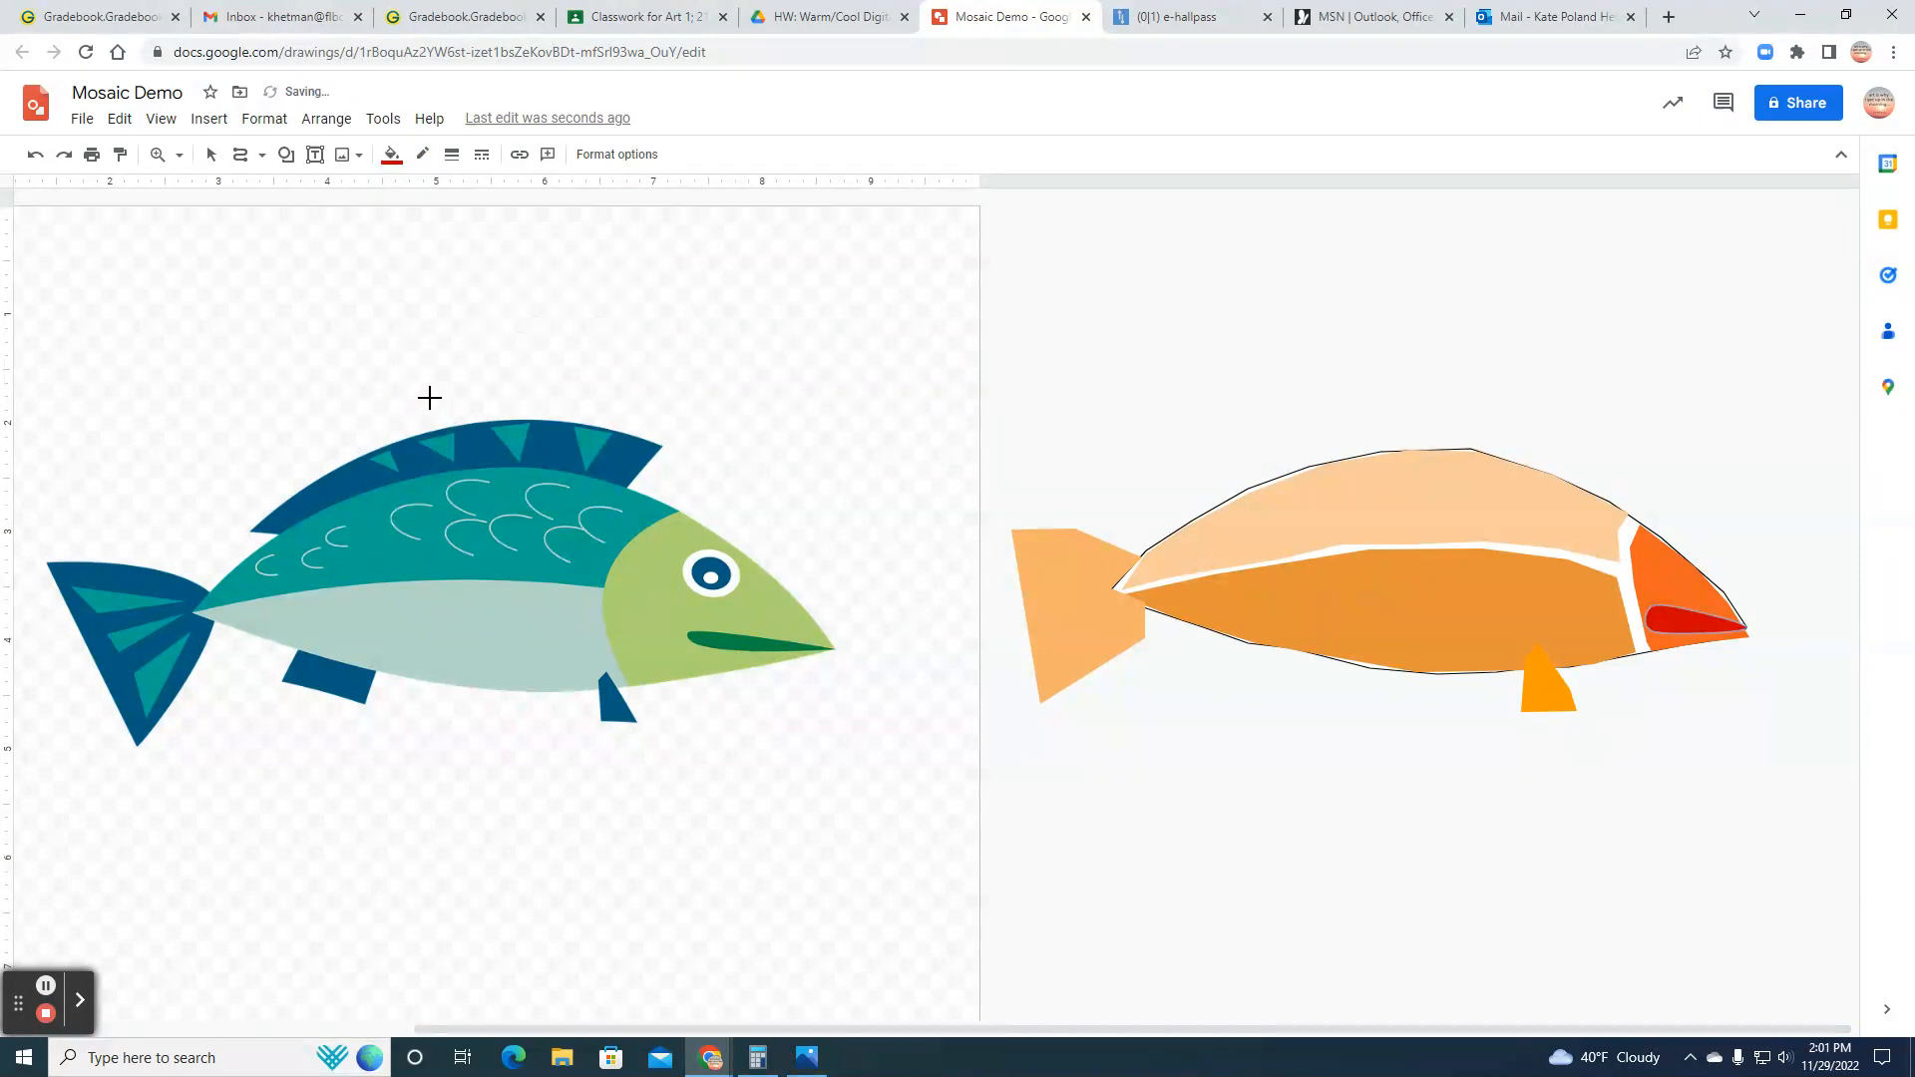
click(423, 154)
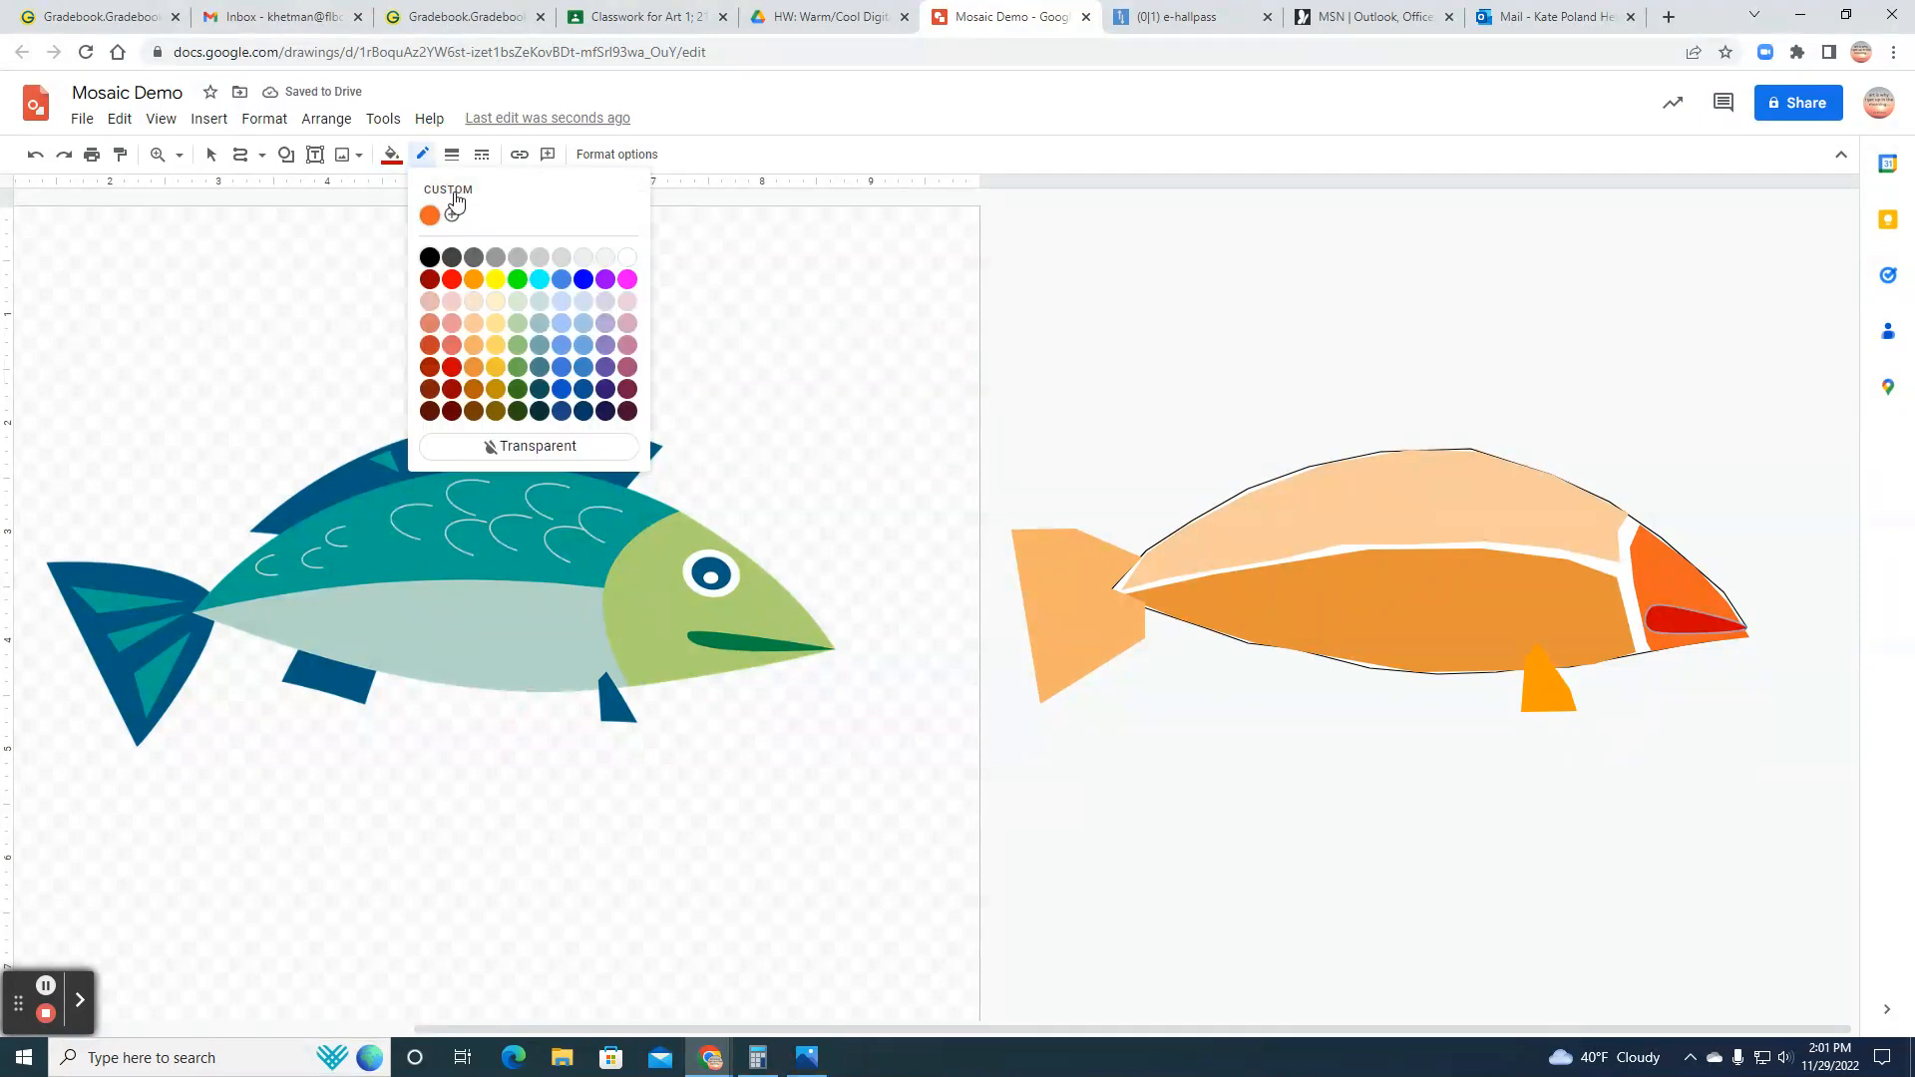
click(538, 449)
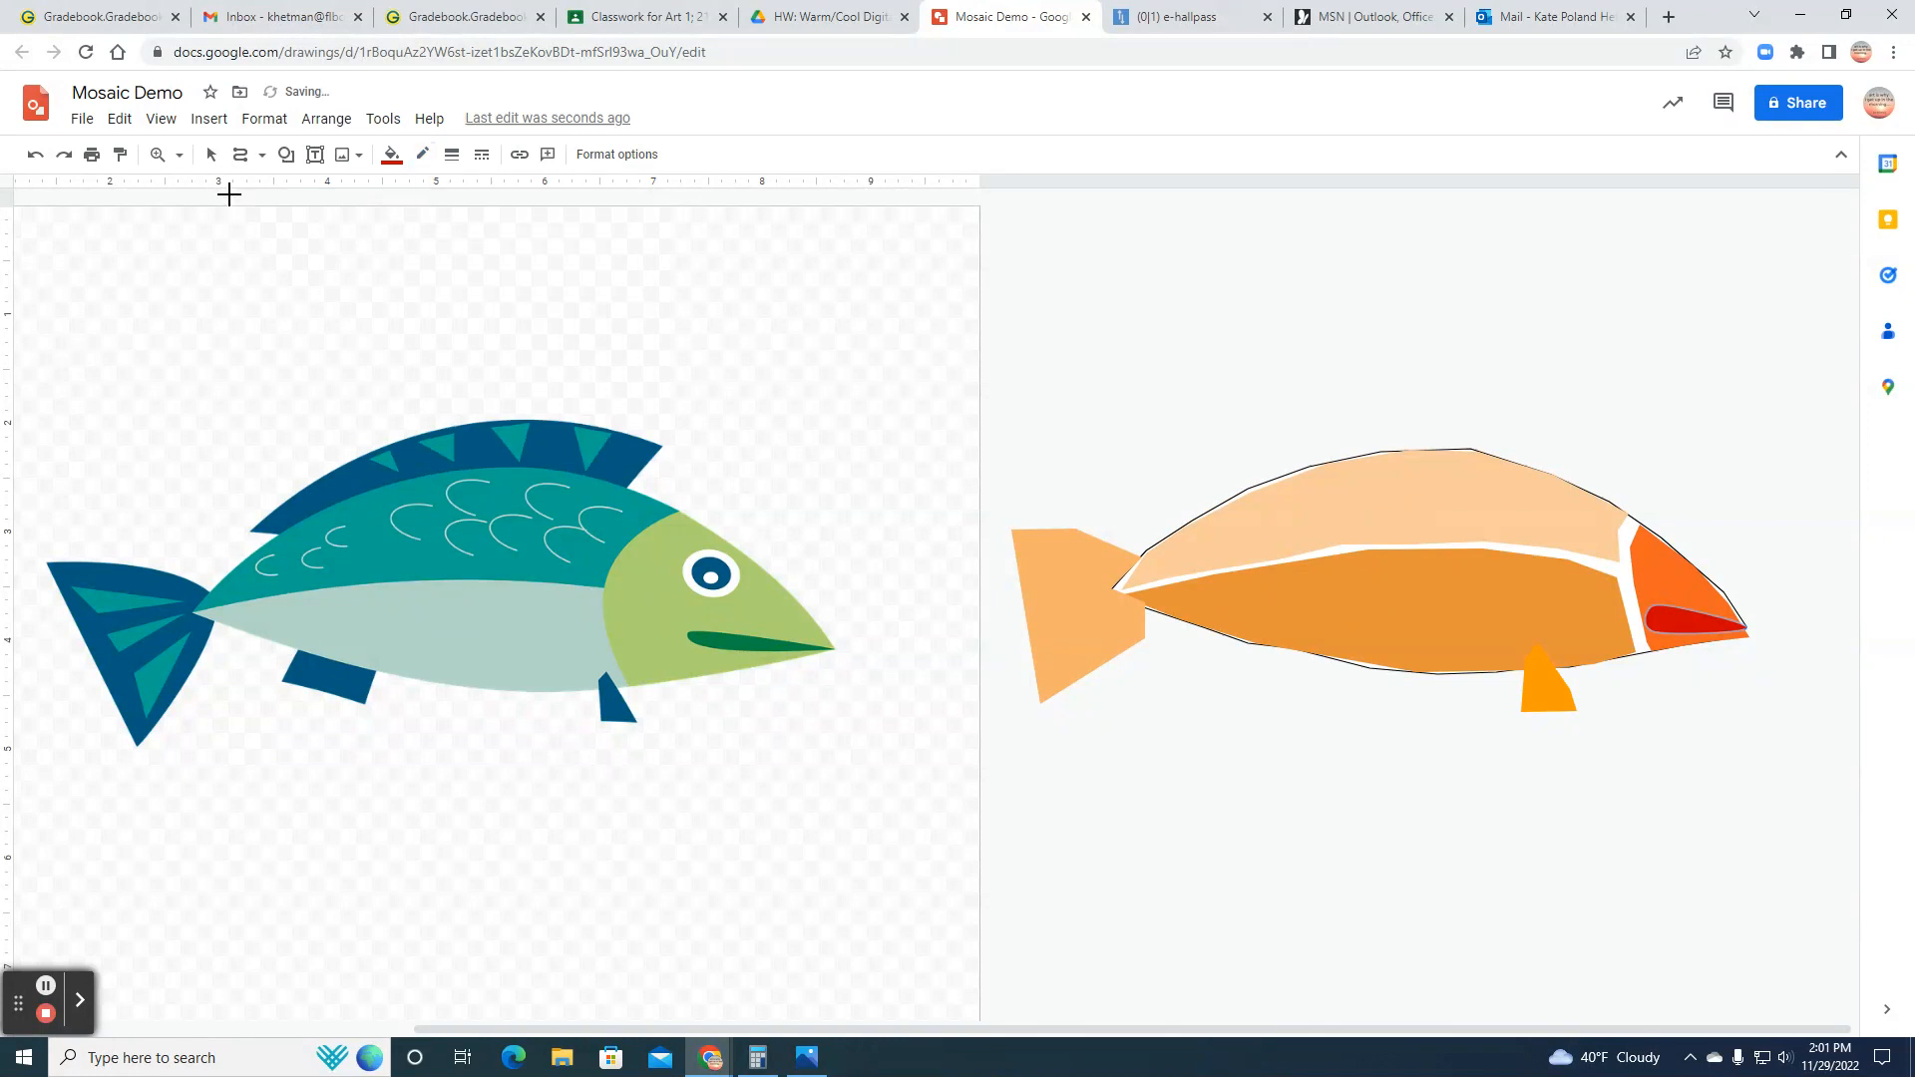
Step: Draw a closed polyline for the dorsal fin along the upper edge of the back section
click(261, 157)
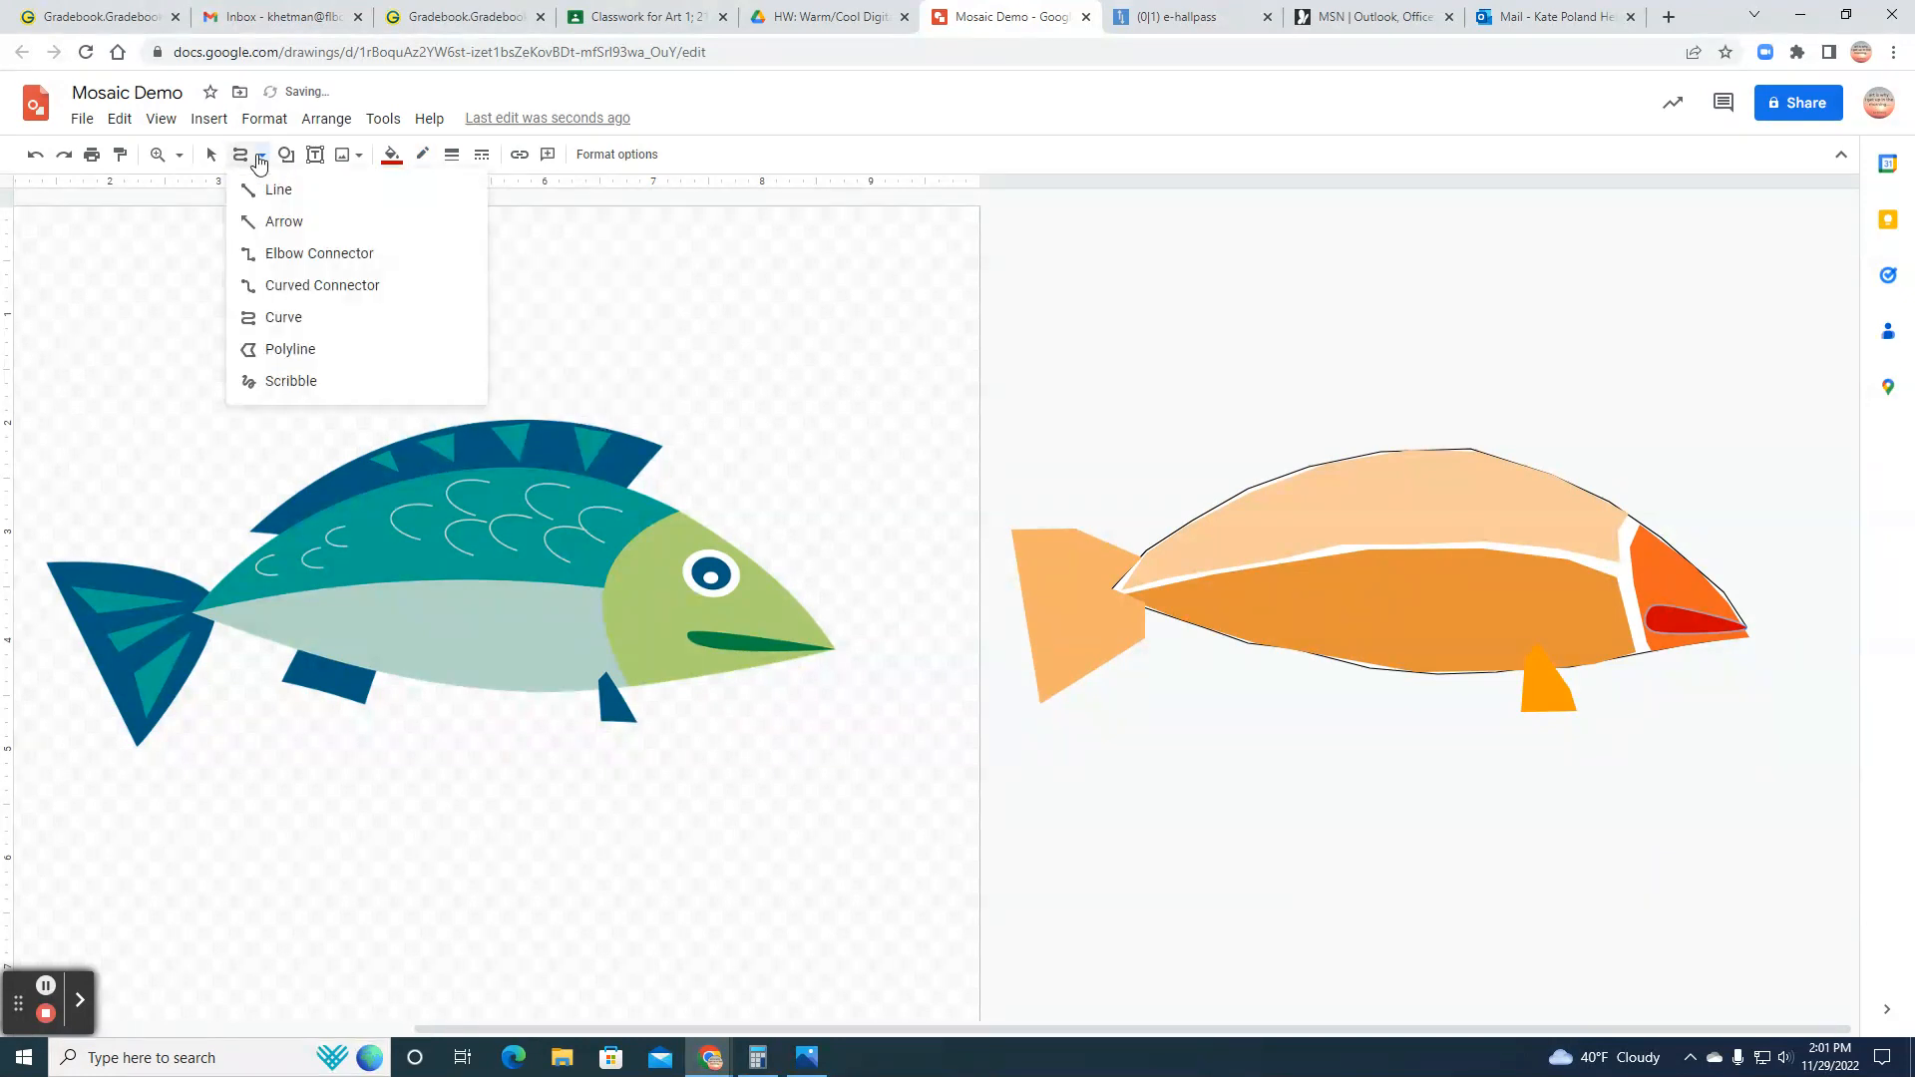
click(273, 352)
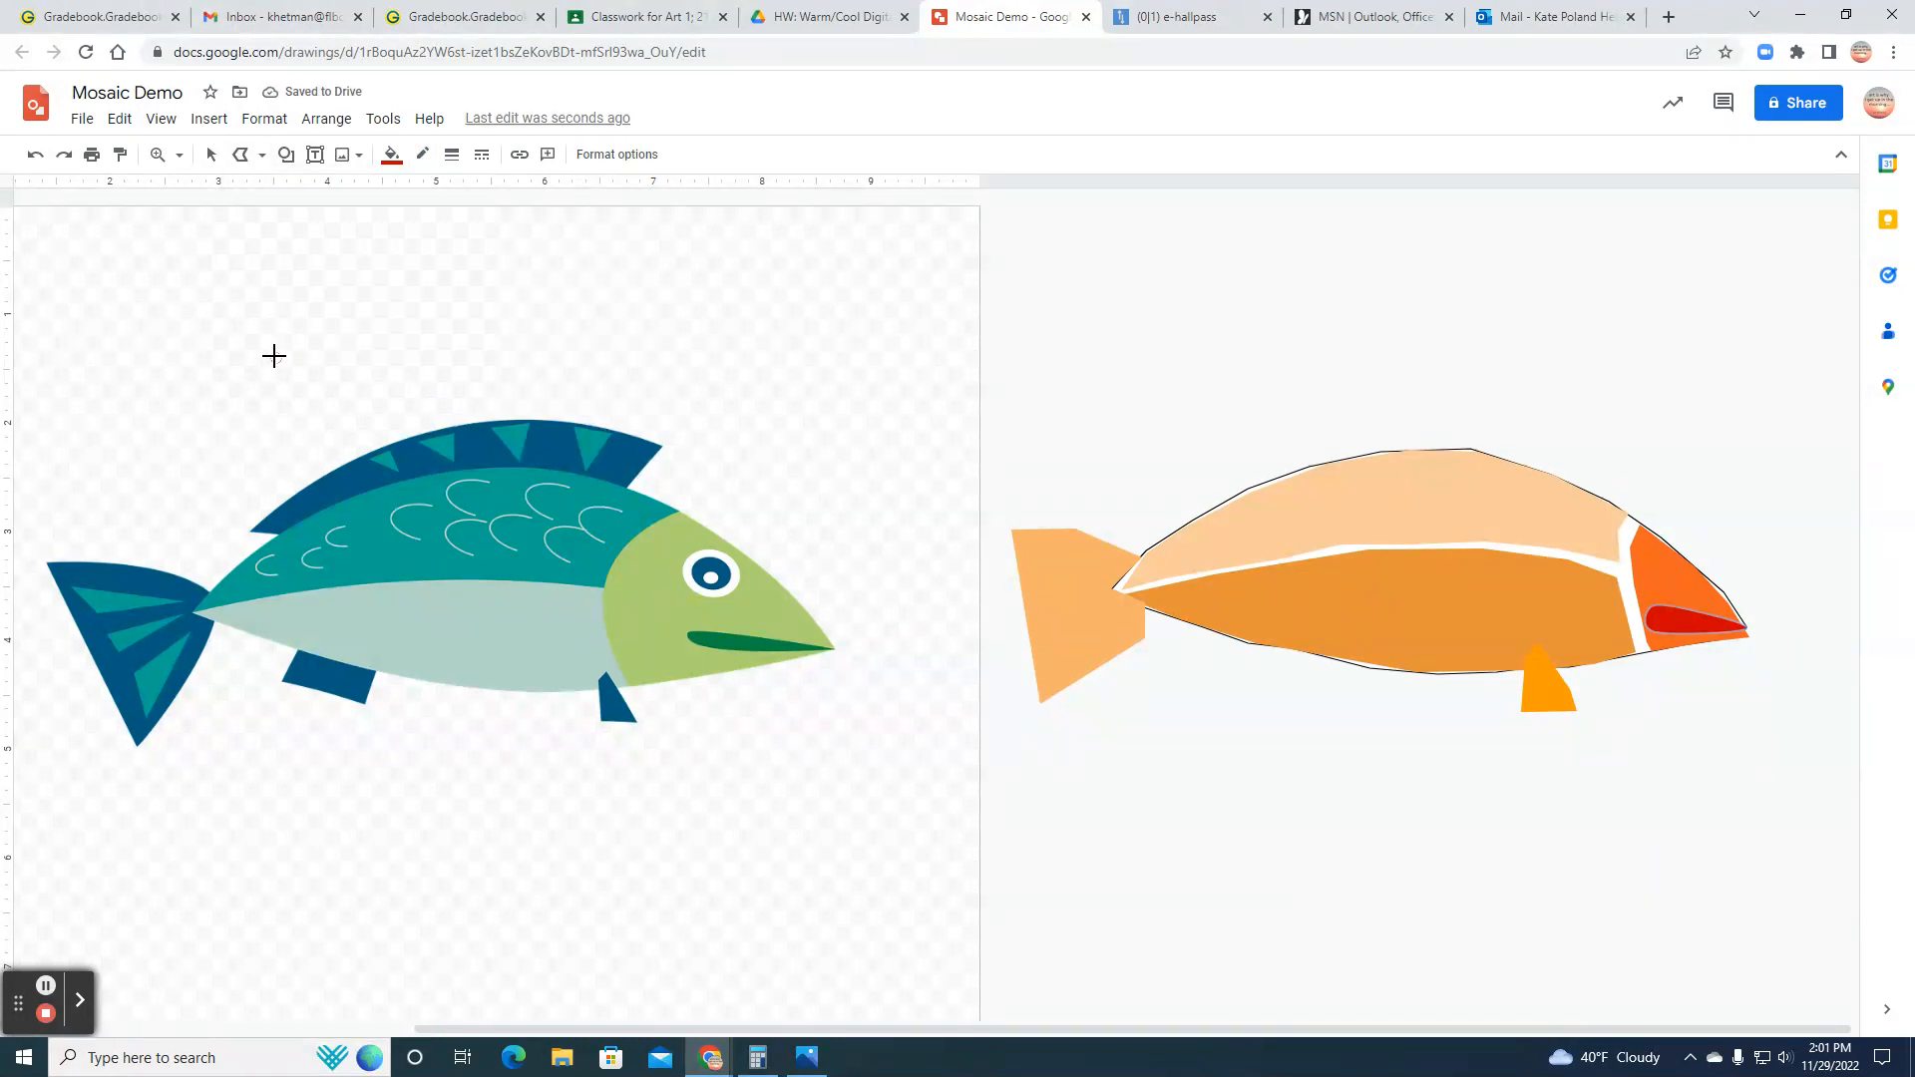
click(1231, 499)
click(1187, 471)
click(1237, 433)
click(1354, 390)
click(1549, 395)
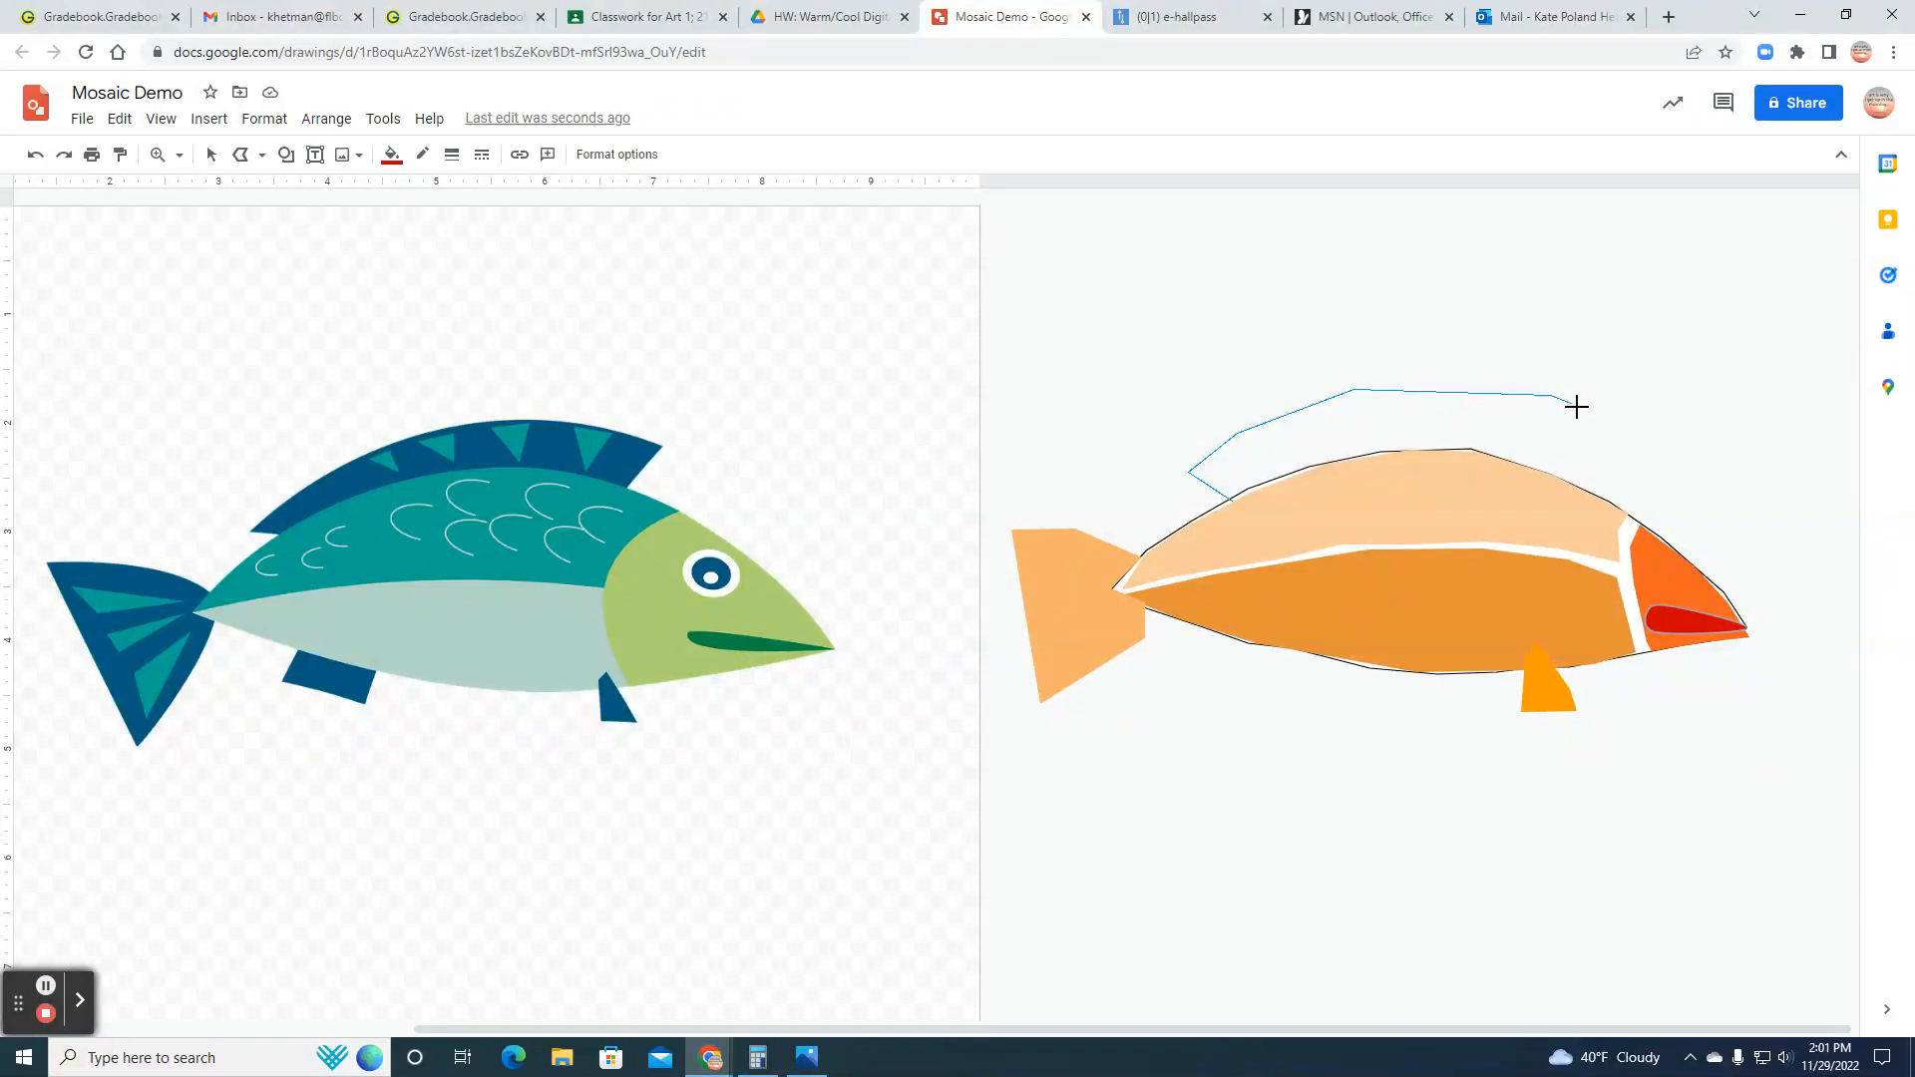
click(1602, 408)
click(1550, 475)
click(1448, 444)
click(1379, 453)
click(1280, 472)
click(1231, 498)
click(1190, 471)
Step: Fill the dorsal fin with the same medium light orange as the tail fin
click(390, 160)
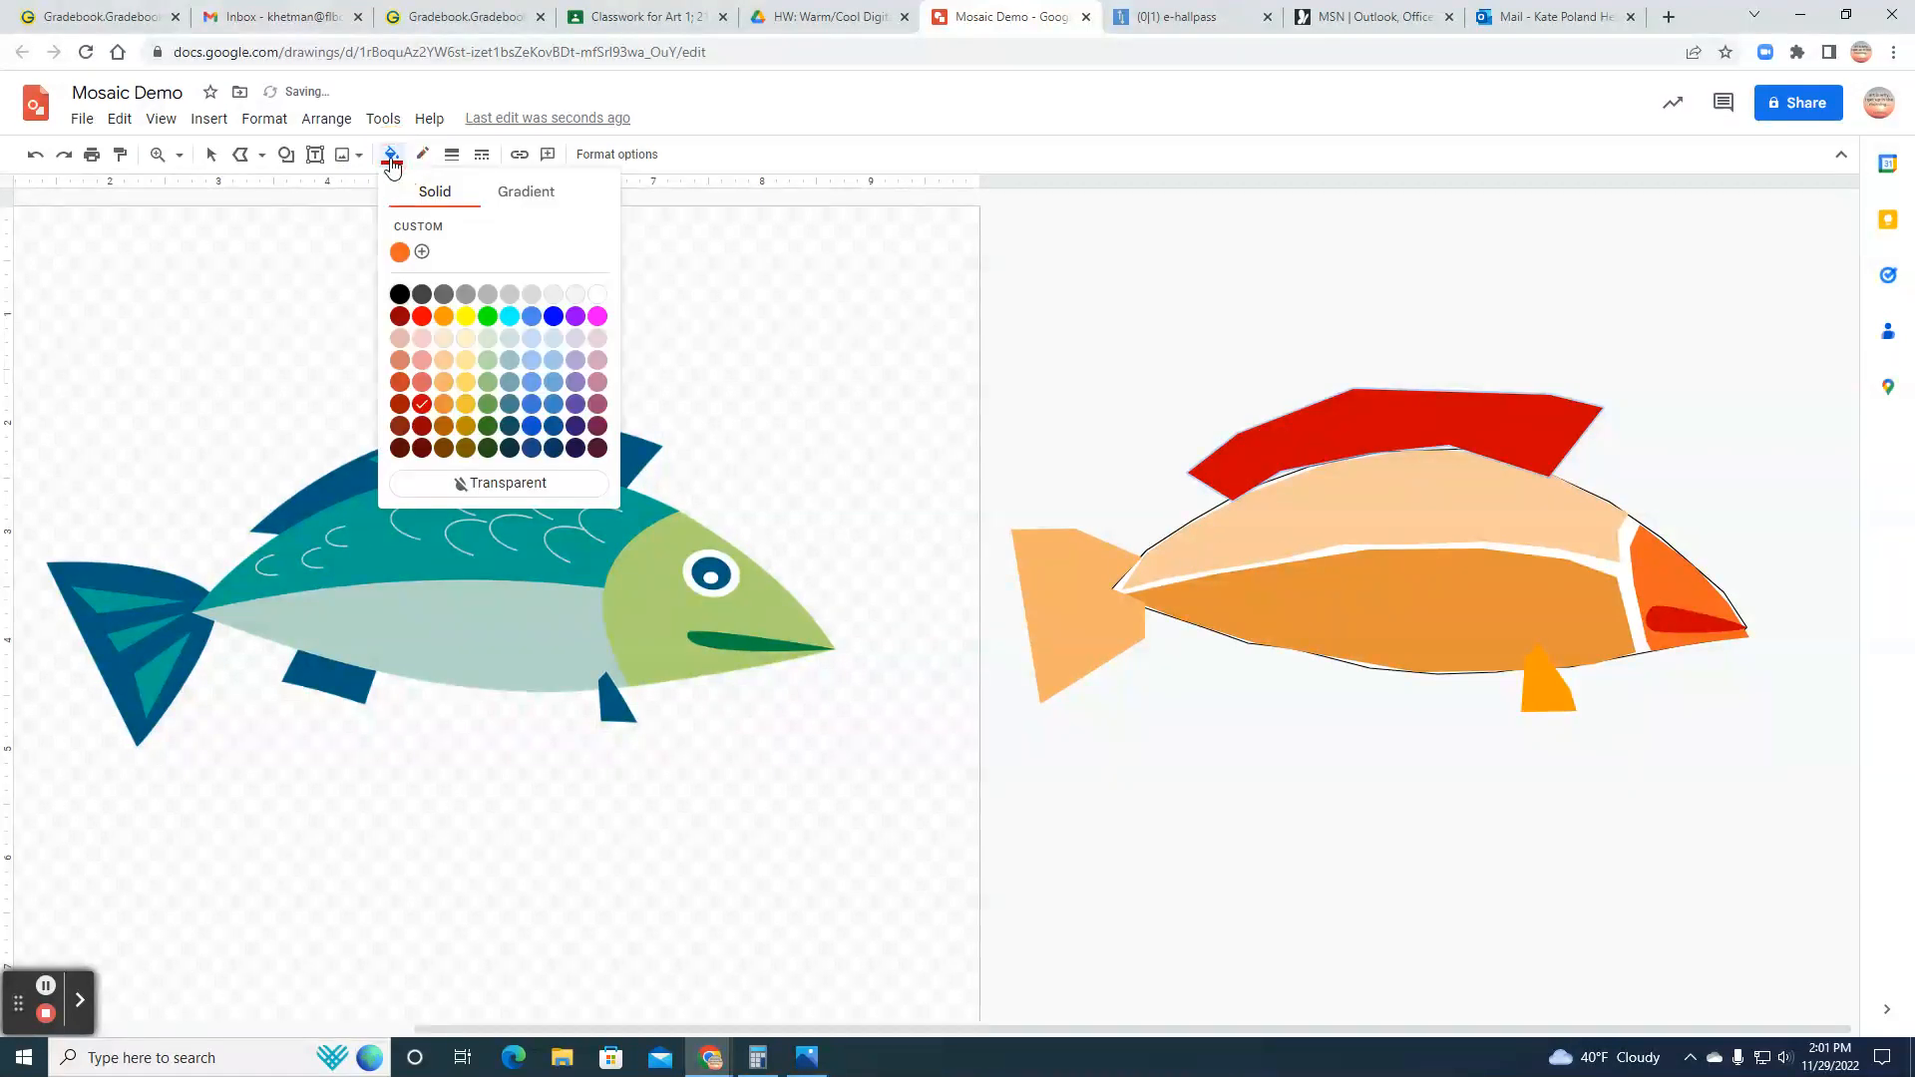
click(447, 362)
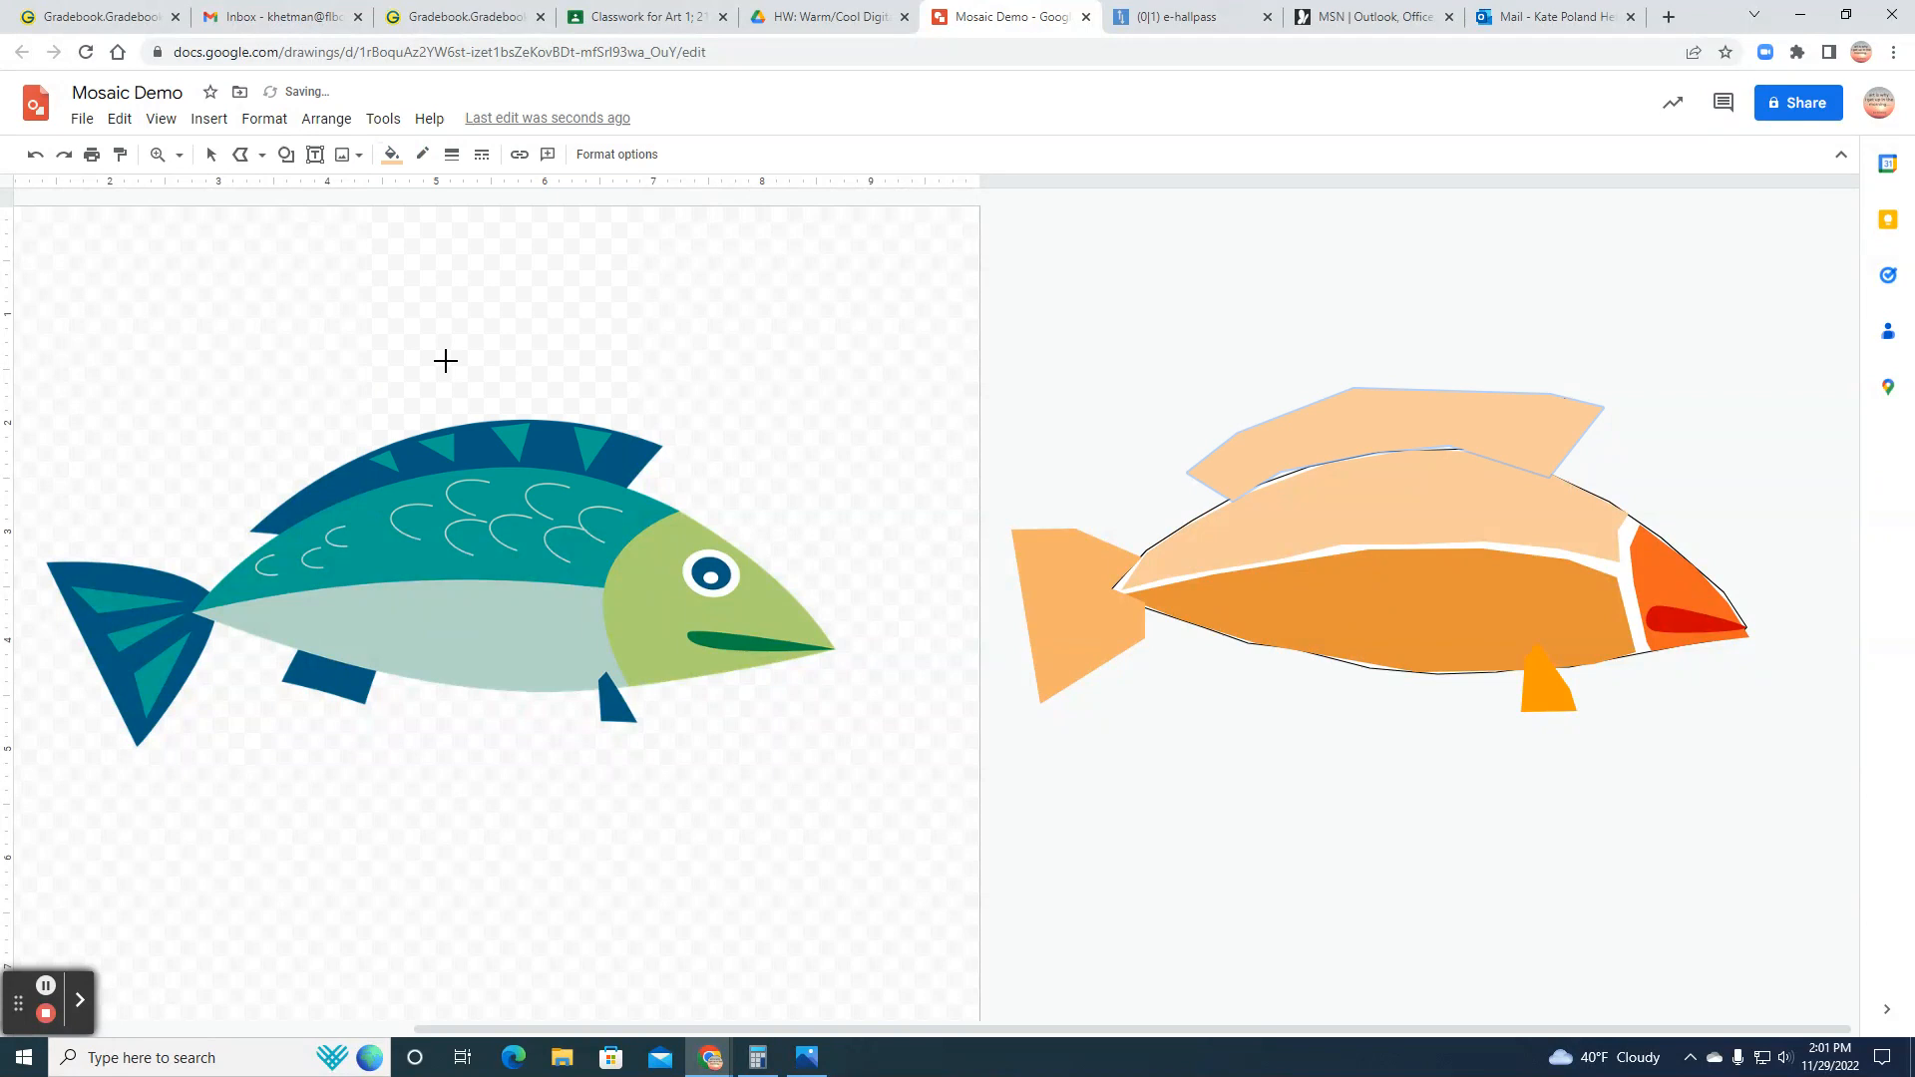
click(390, 156)
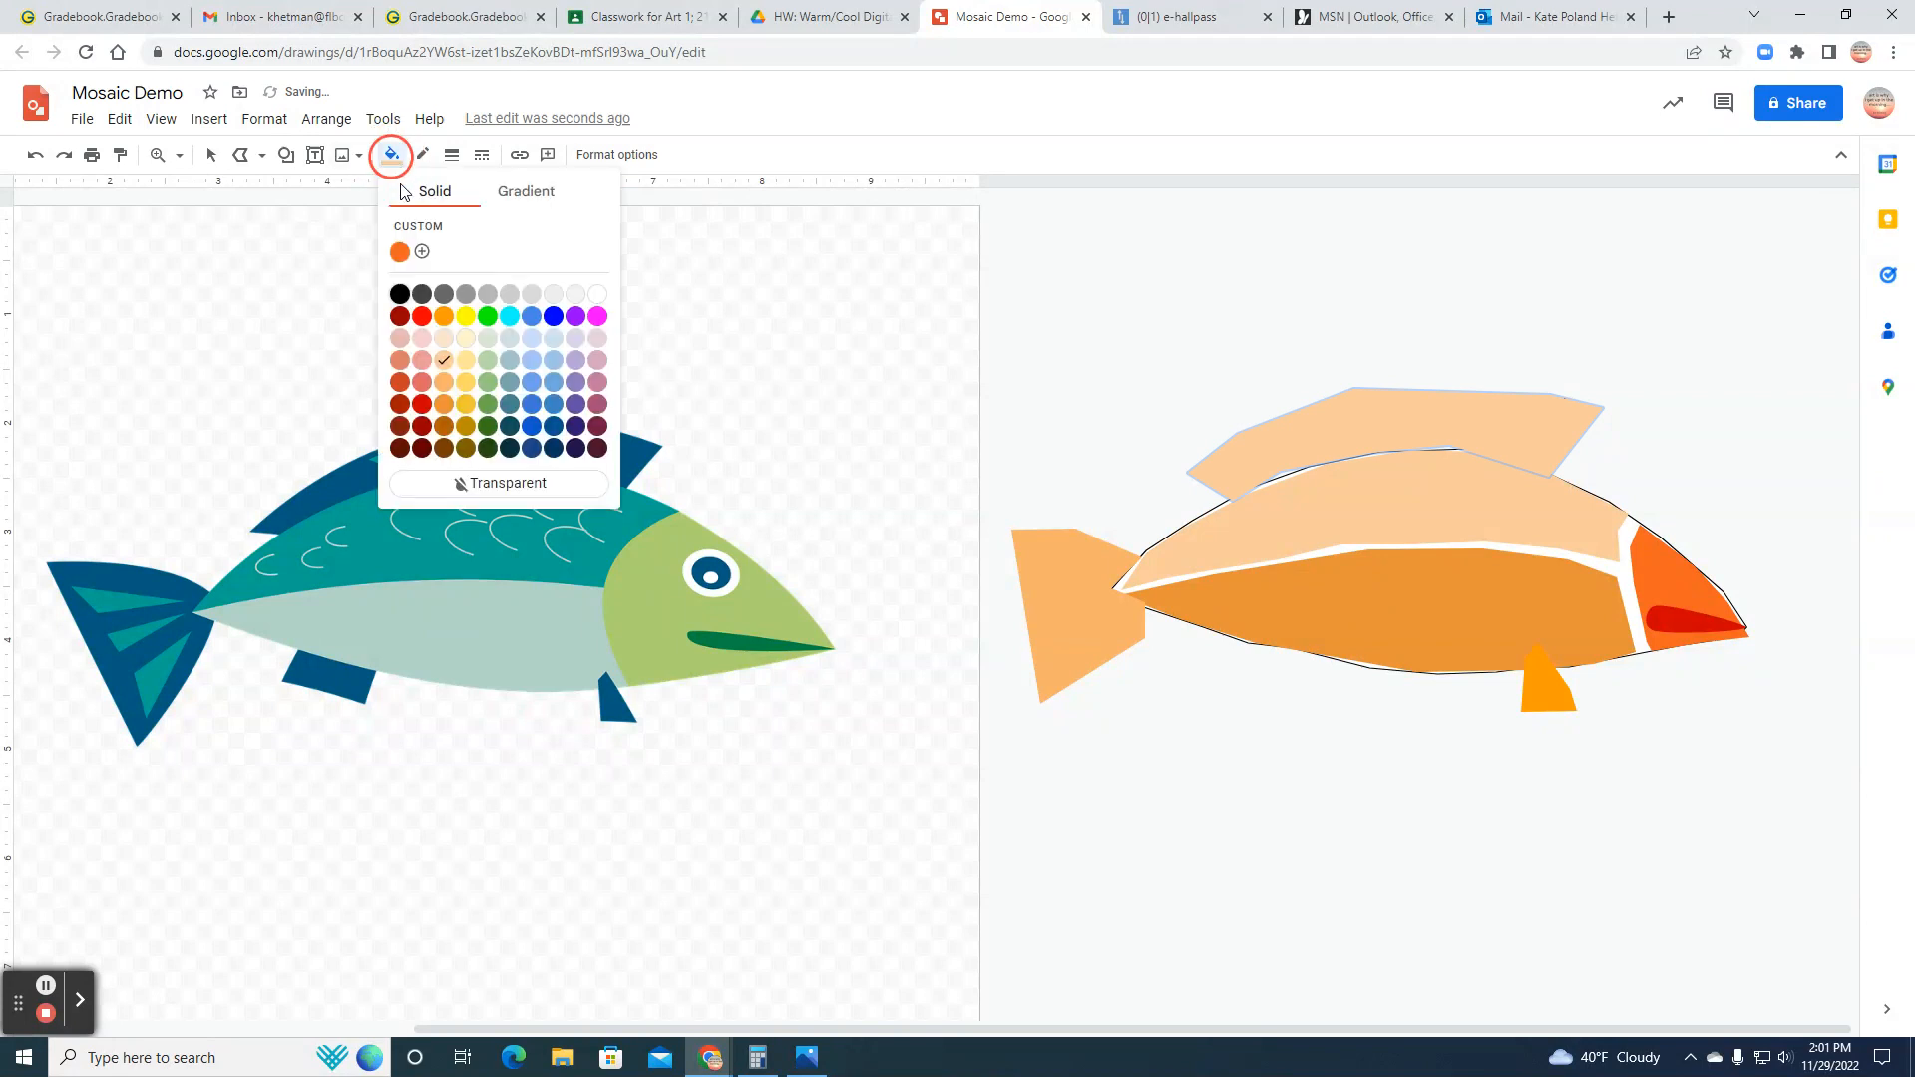
click(444, 386)
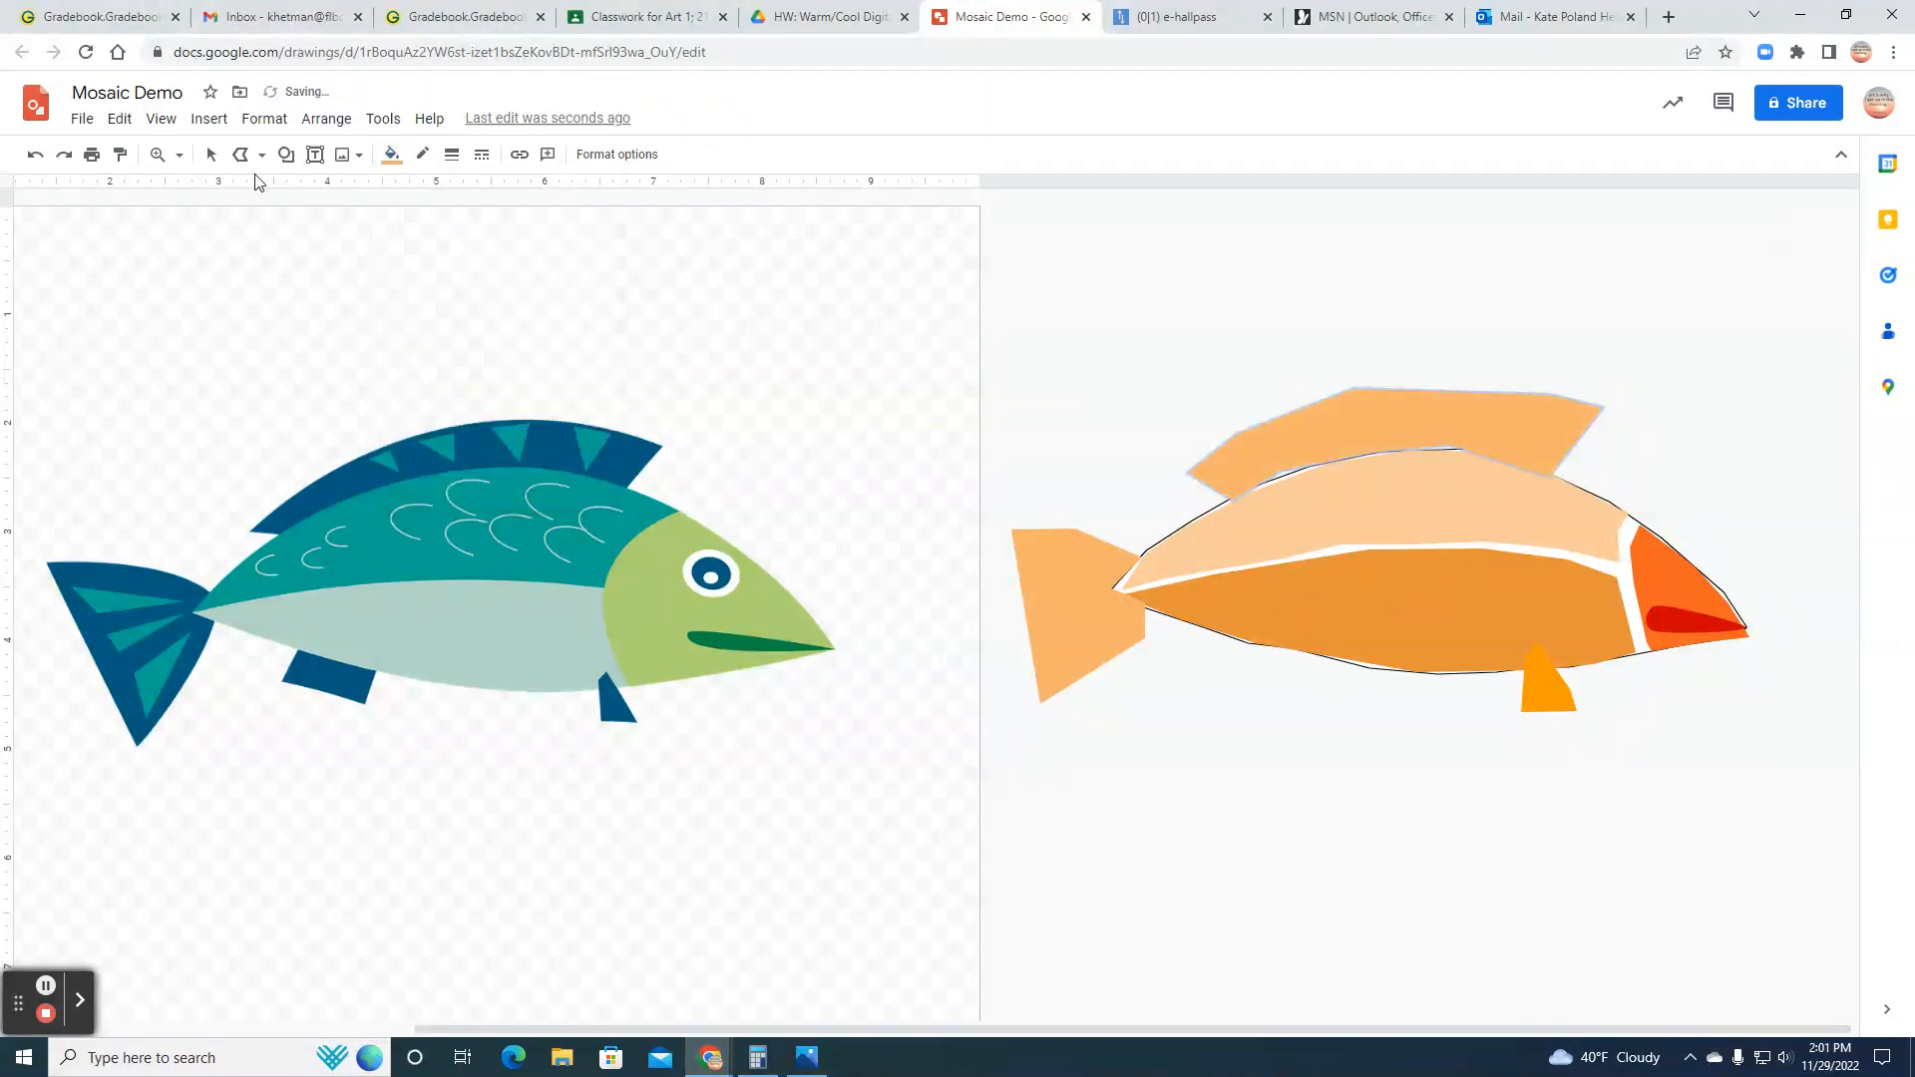
click(211, 154)
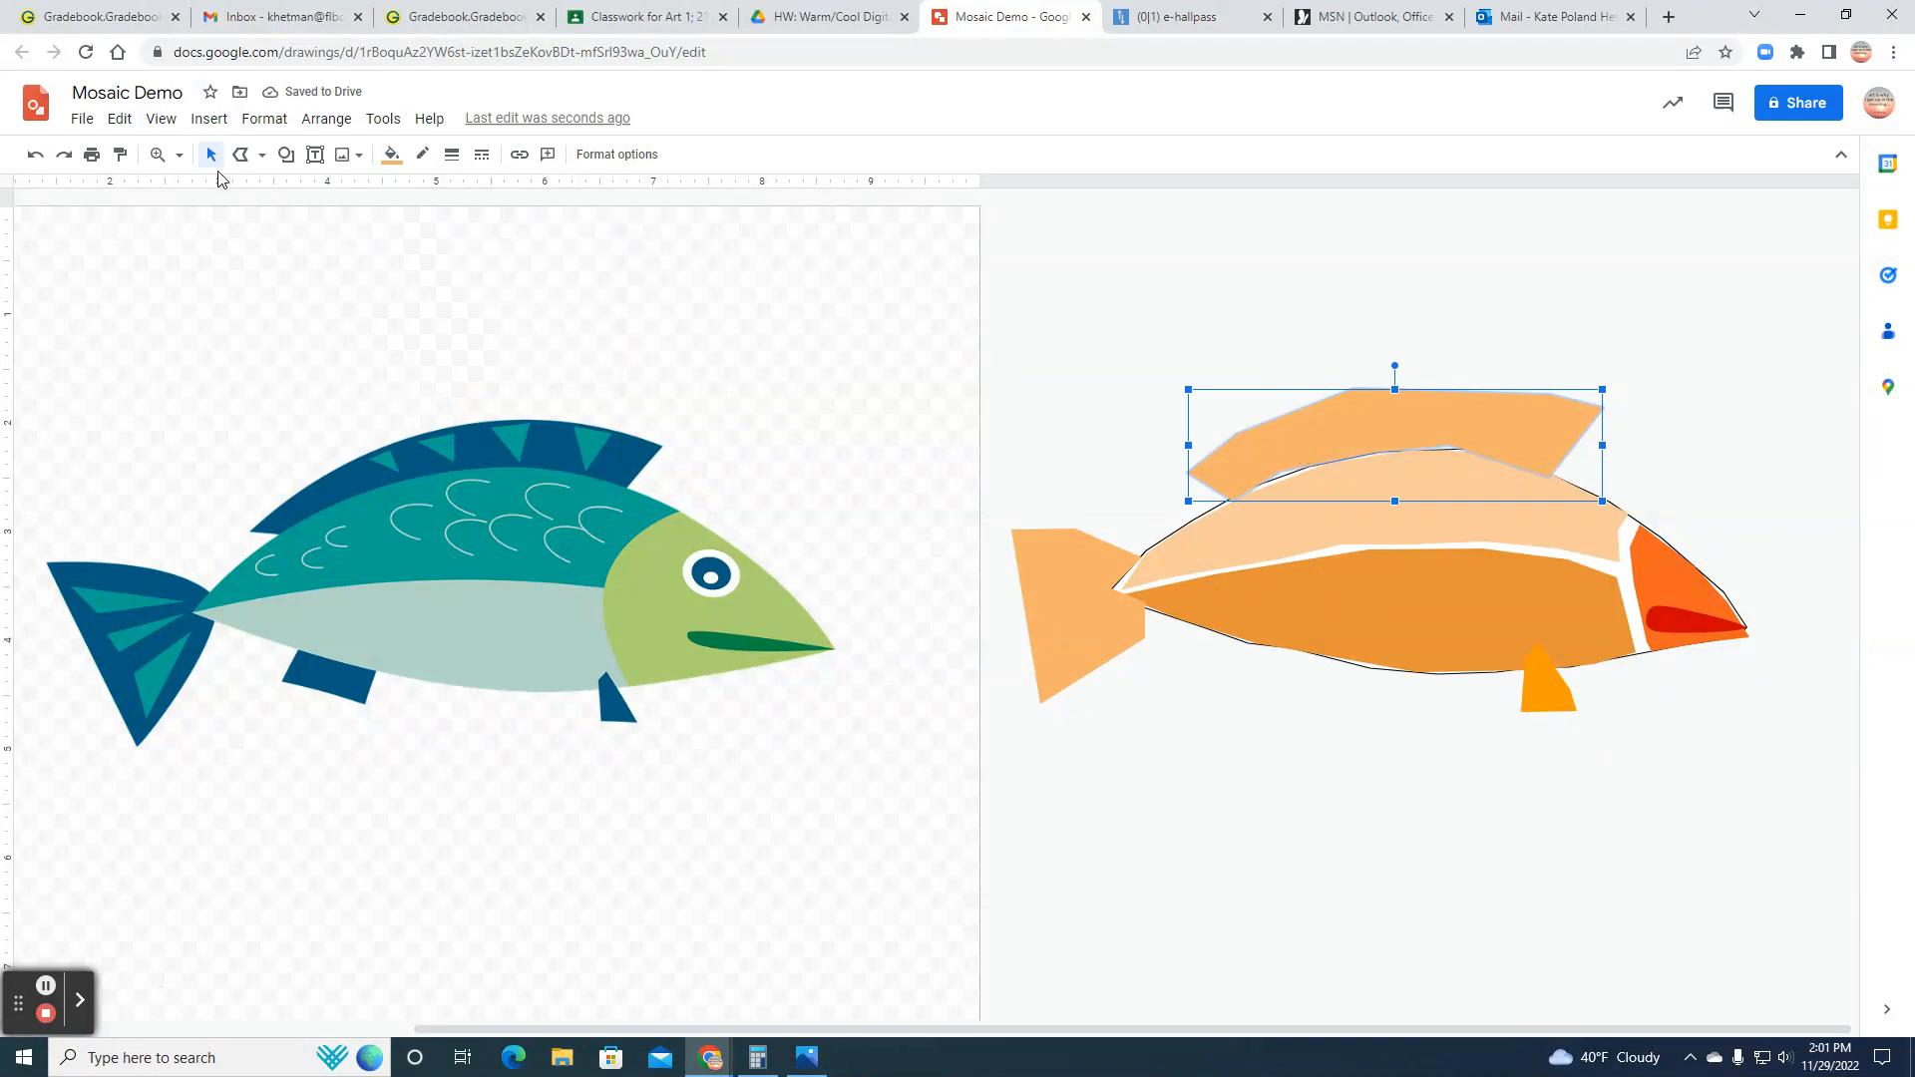
Step: Nudge the dorsal fin, back section, belly section and tail fin into closer alignment with one another
click(1384, 423)
drag(1383, 423, 1389, 430)
click(1392, 497)
drag(1392, 497, 1390, 490)
click(1408, 619)
drag(1410, 620, 1409, 612)
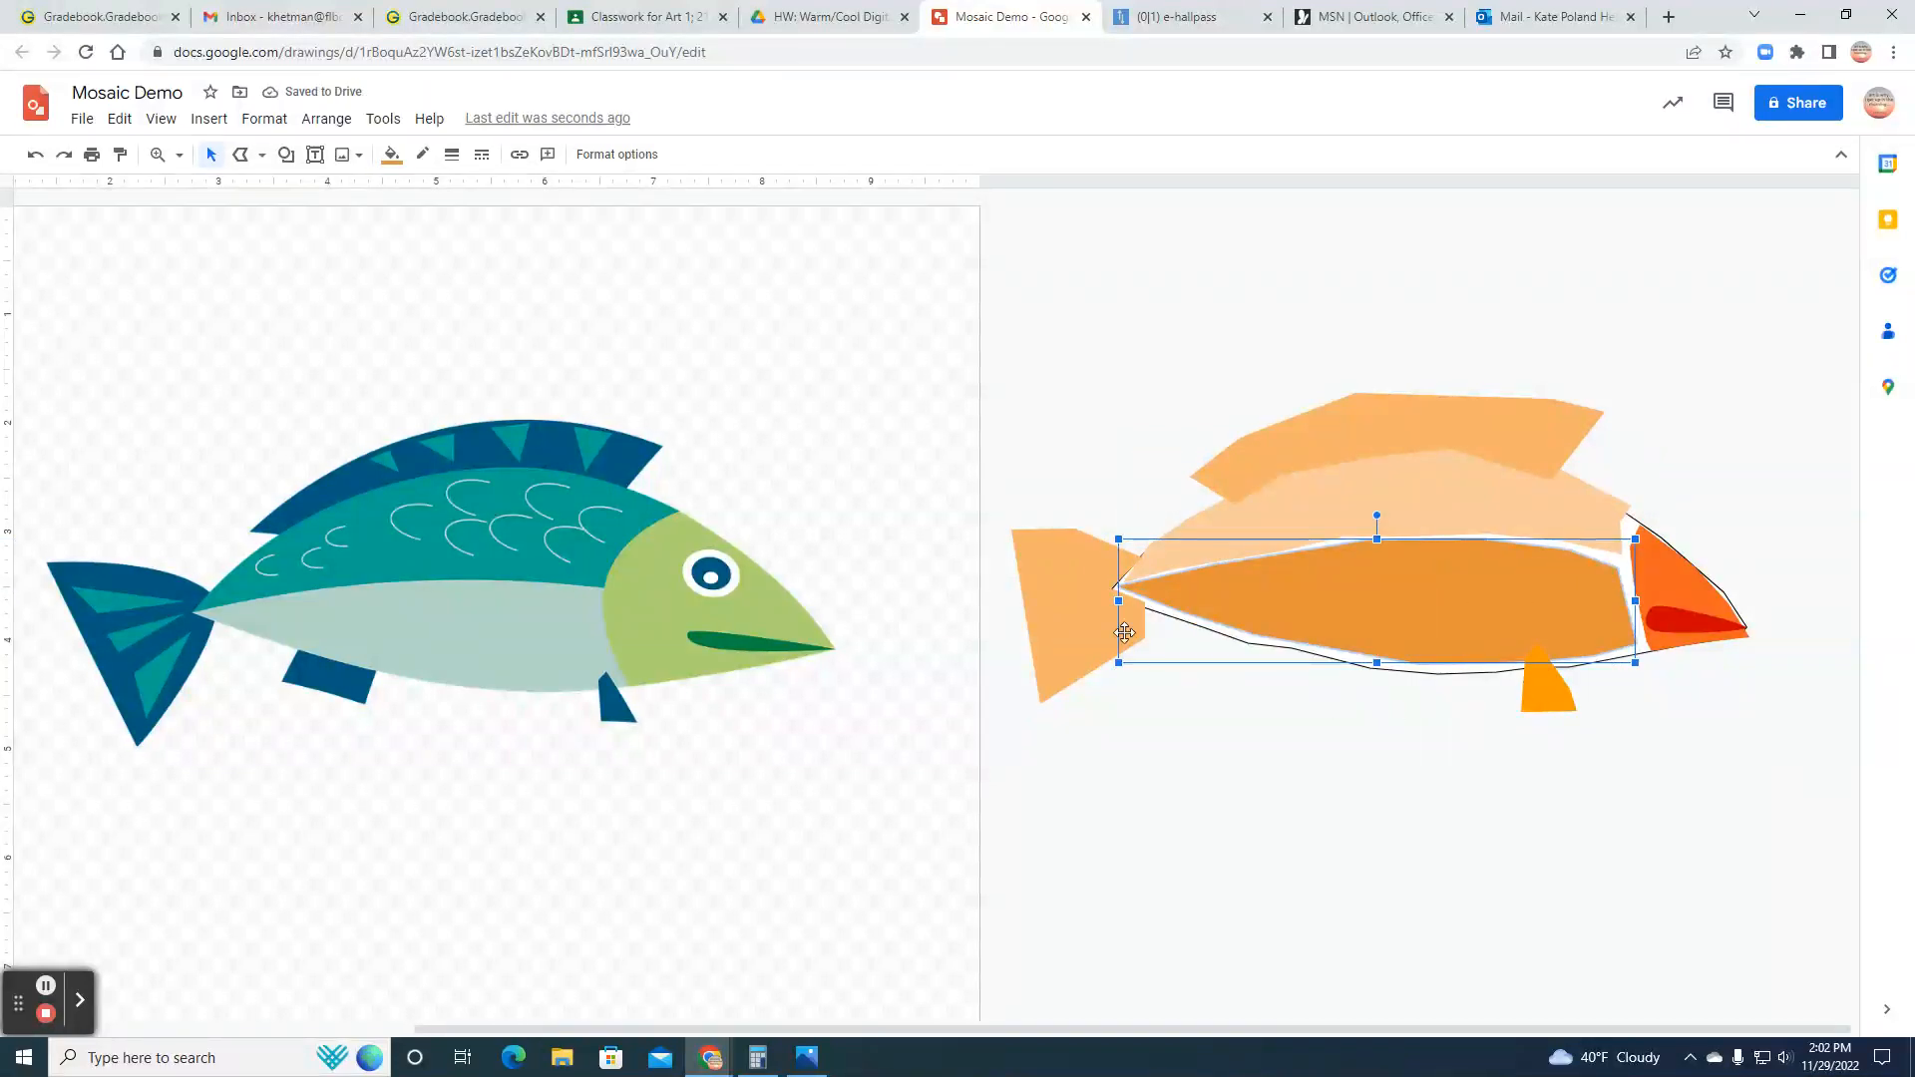
drag(1091, 631, 1102, 623)
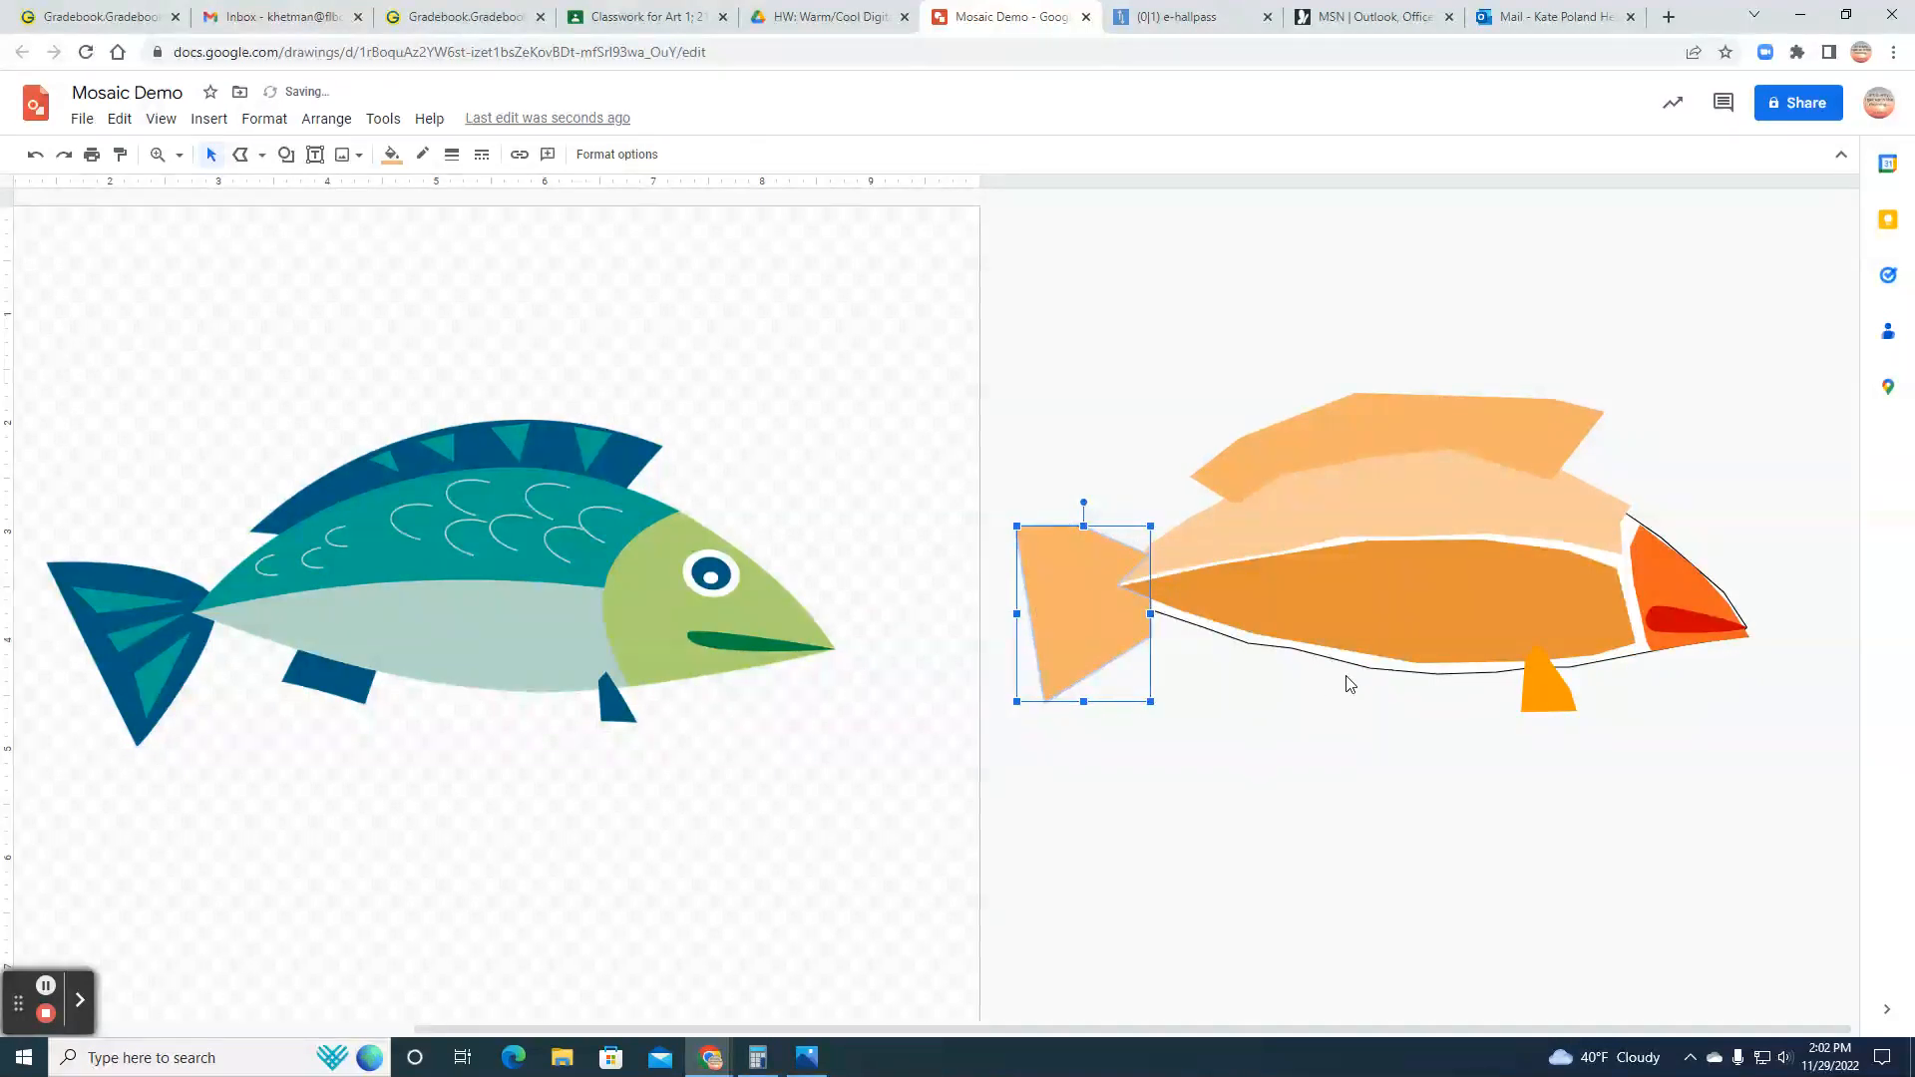
Step: Draw a closed four-sided polyline for the rear belly fin and fill it with the same pale orange as the back section
click(240, 154)
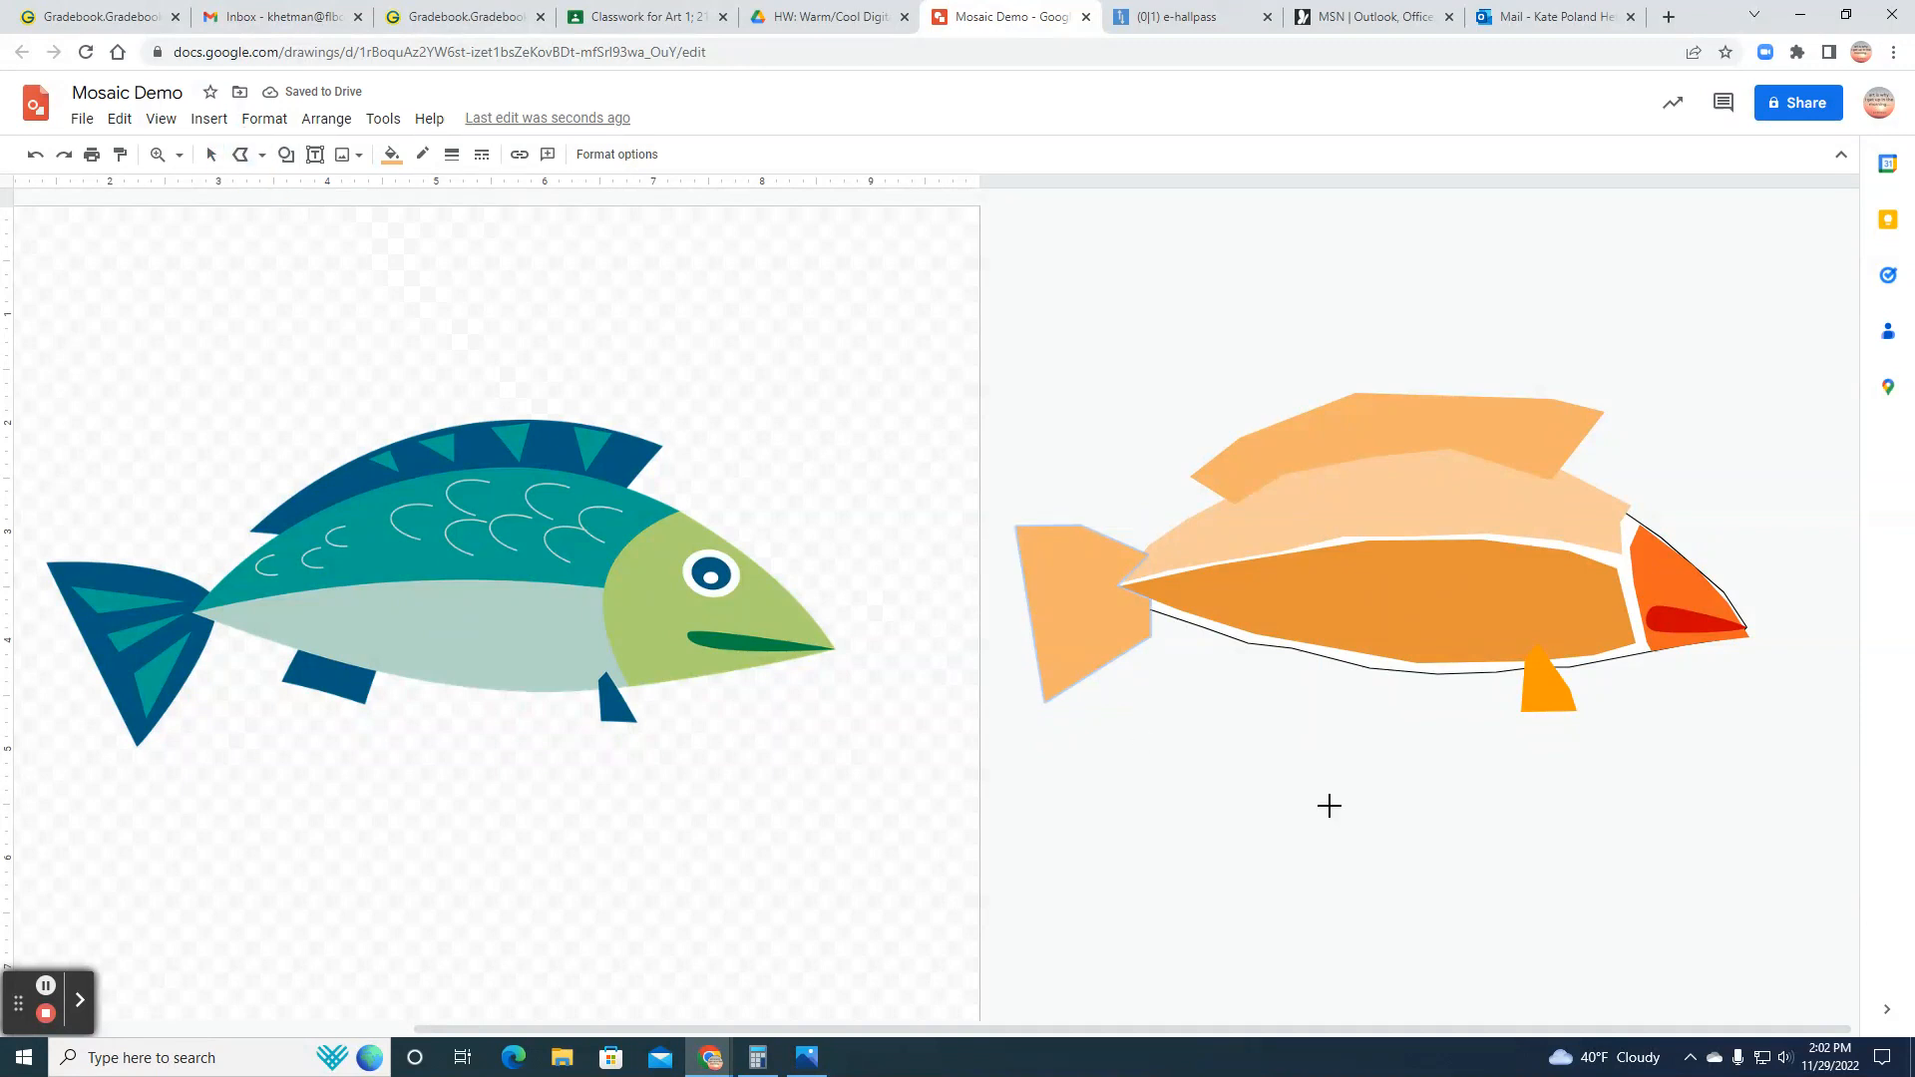
click(1211, 620)
click(1184, 670)
click(1307, 703)
click(1314, 644)
click(1211, 624)
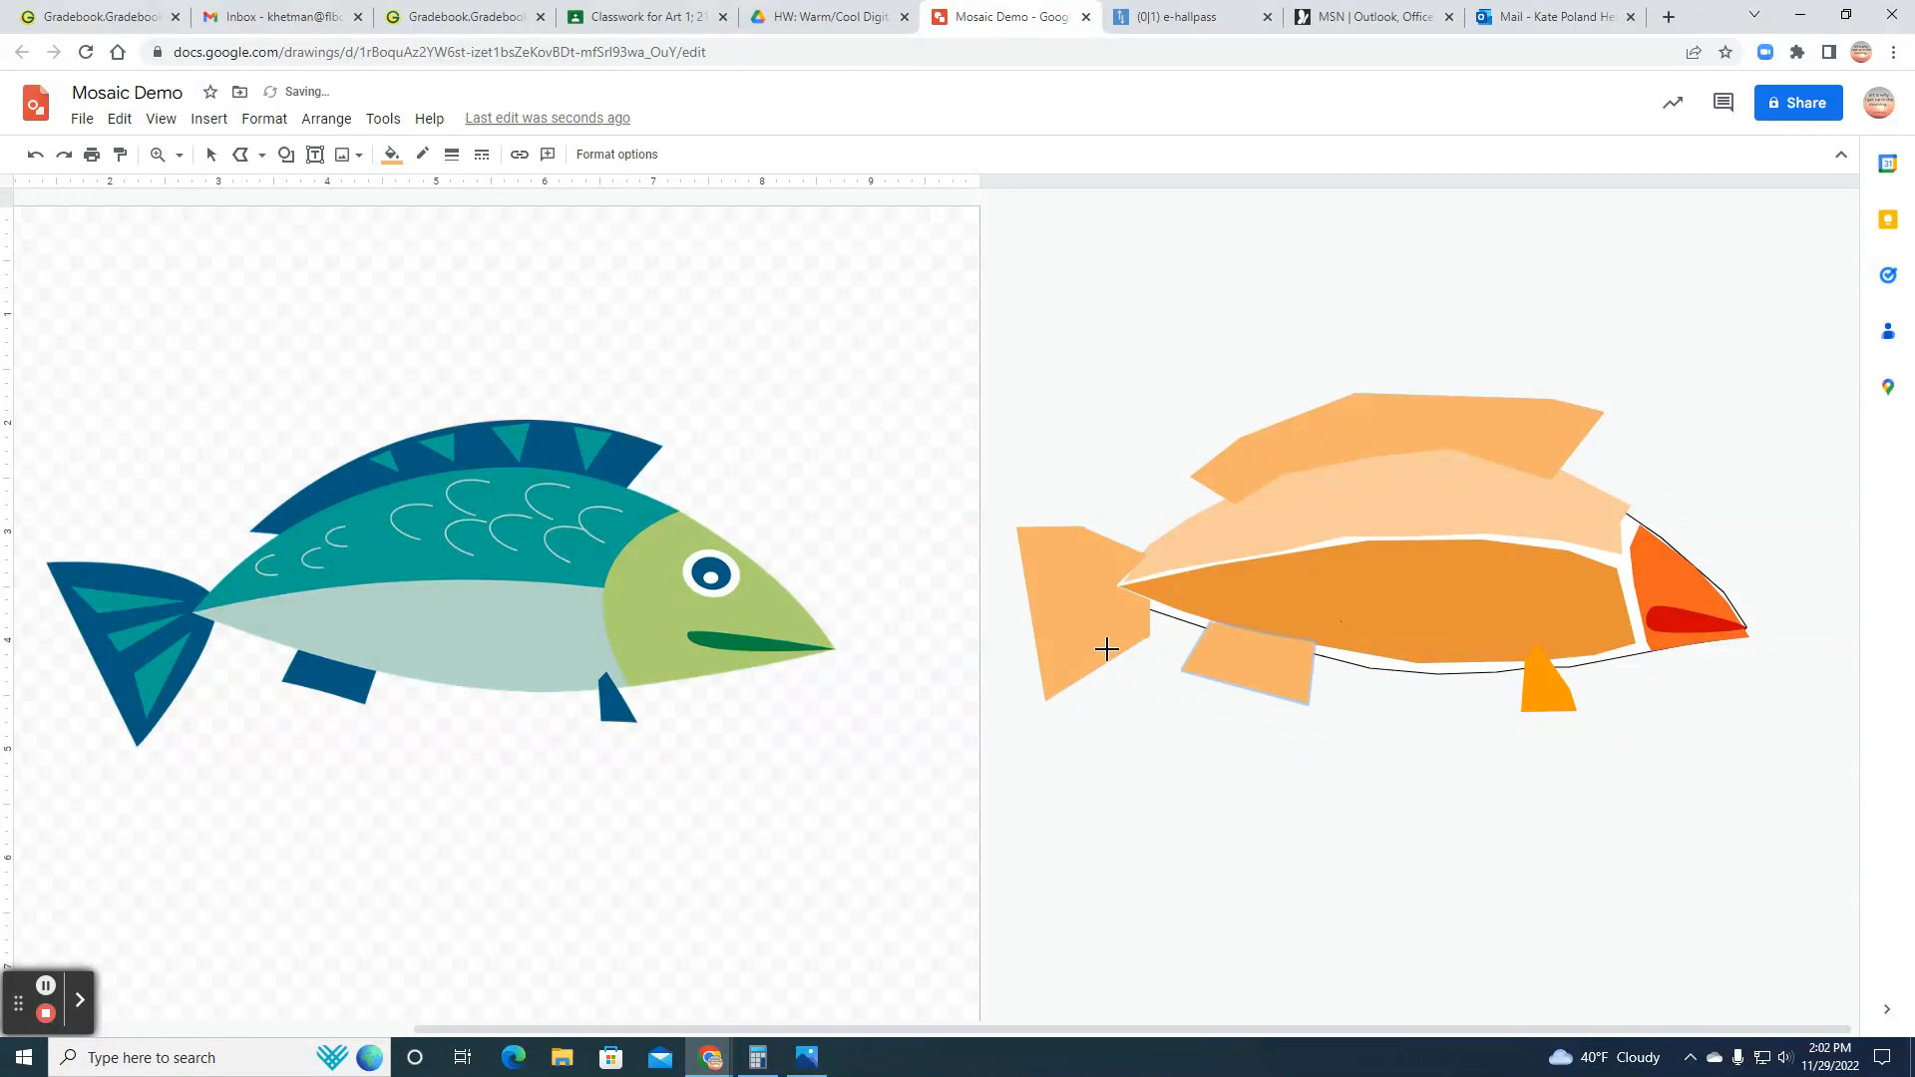
click(391, 155)
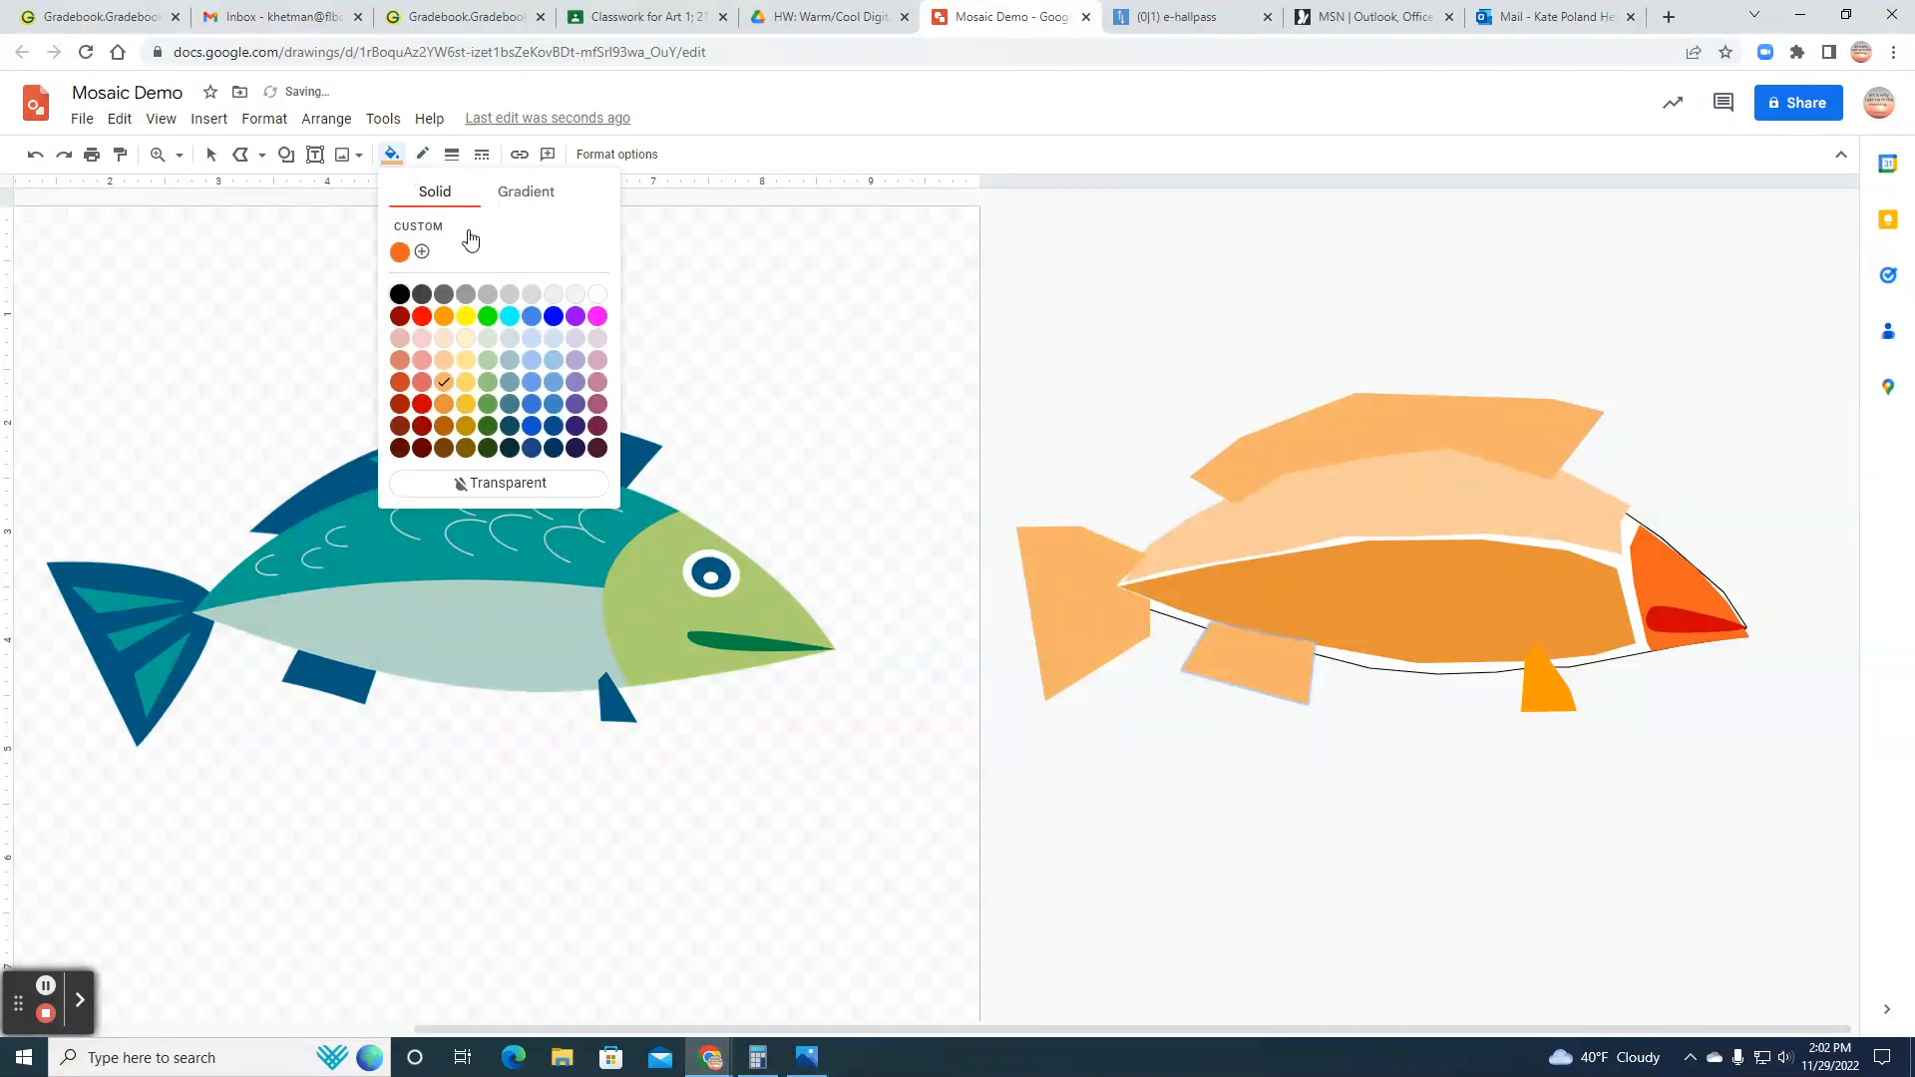
click(444, 360)
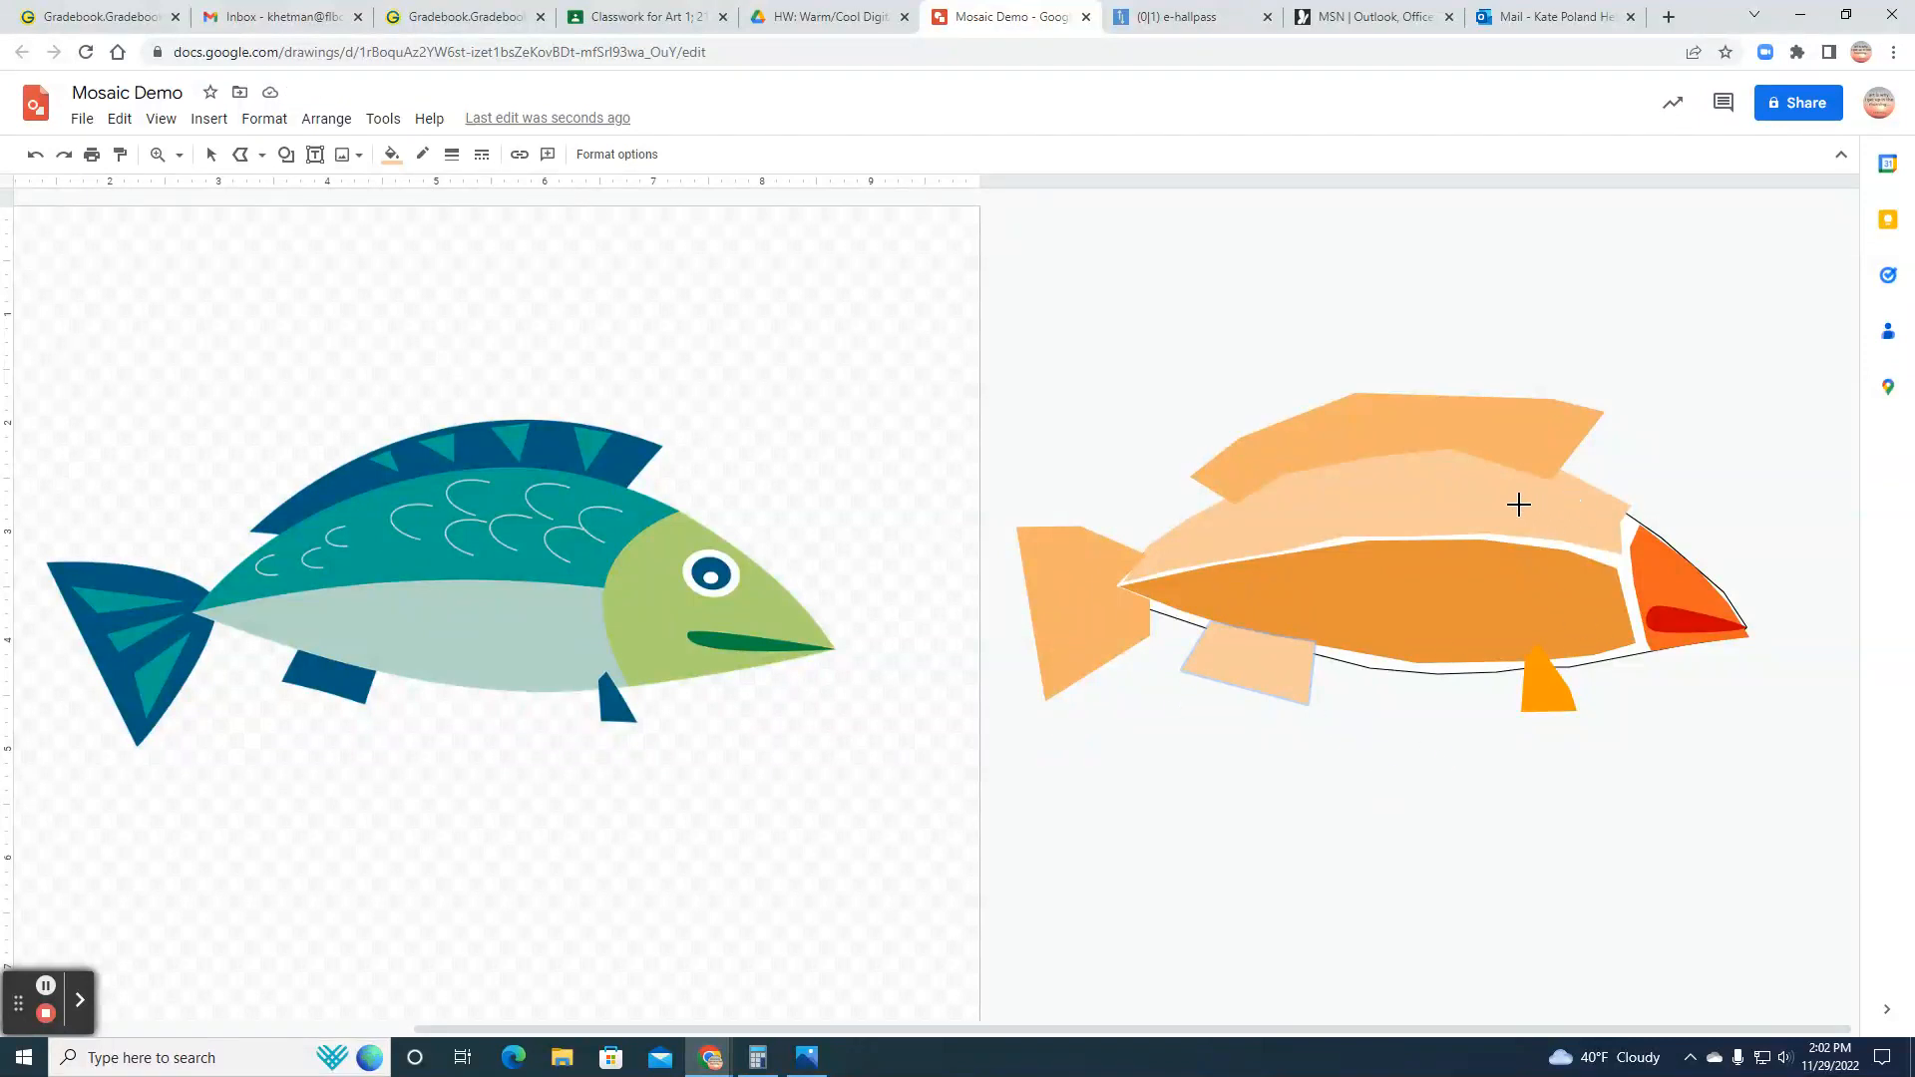
Step: Reposition the back section and dorsal fin slightly, leaving a thin gap between the back and belly sections
click(211, 154)
click(1421, 511)
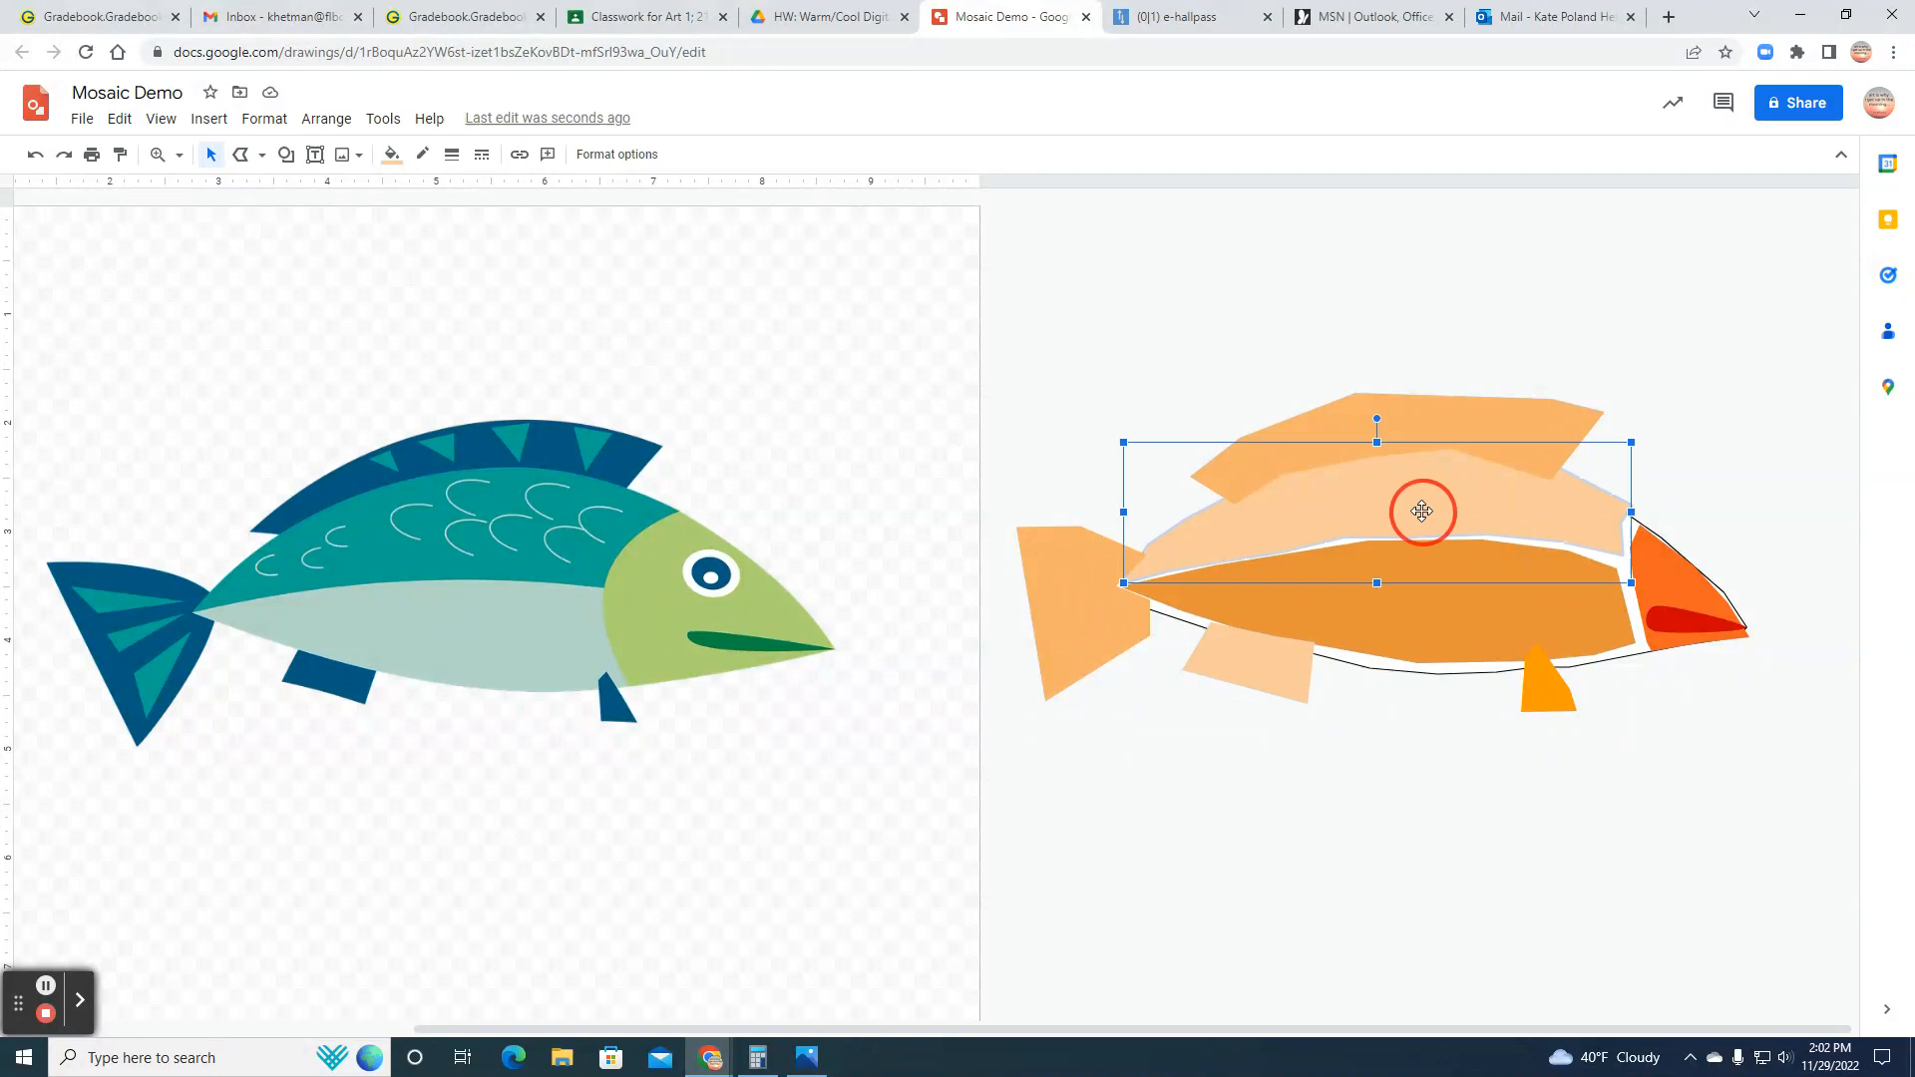
drag(1421, 511, 1422, 519)
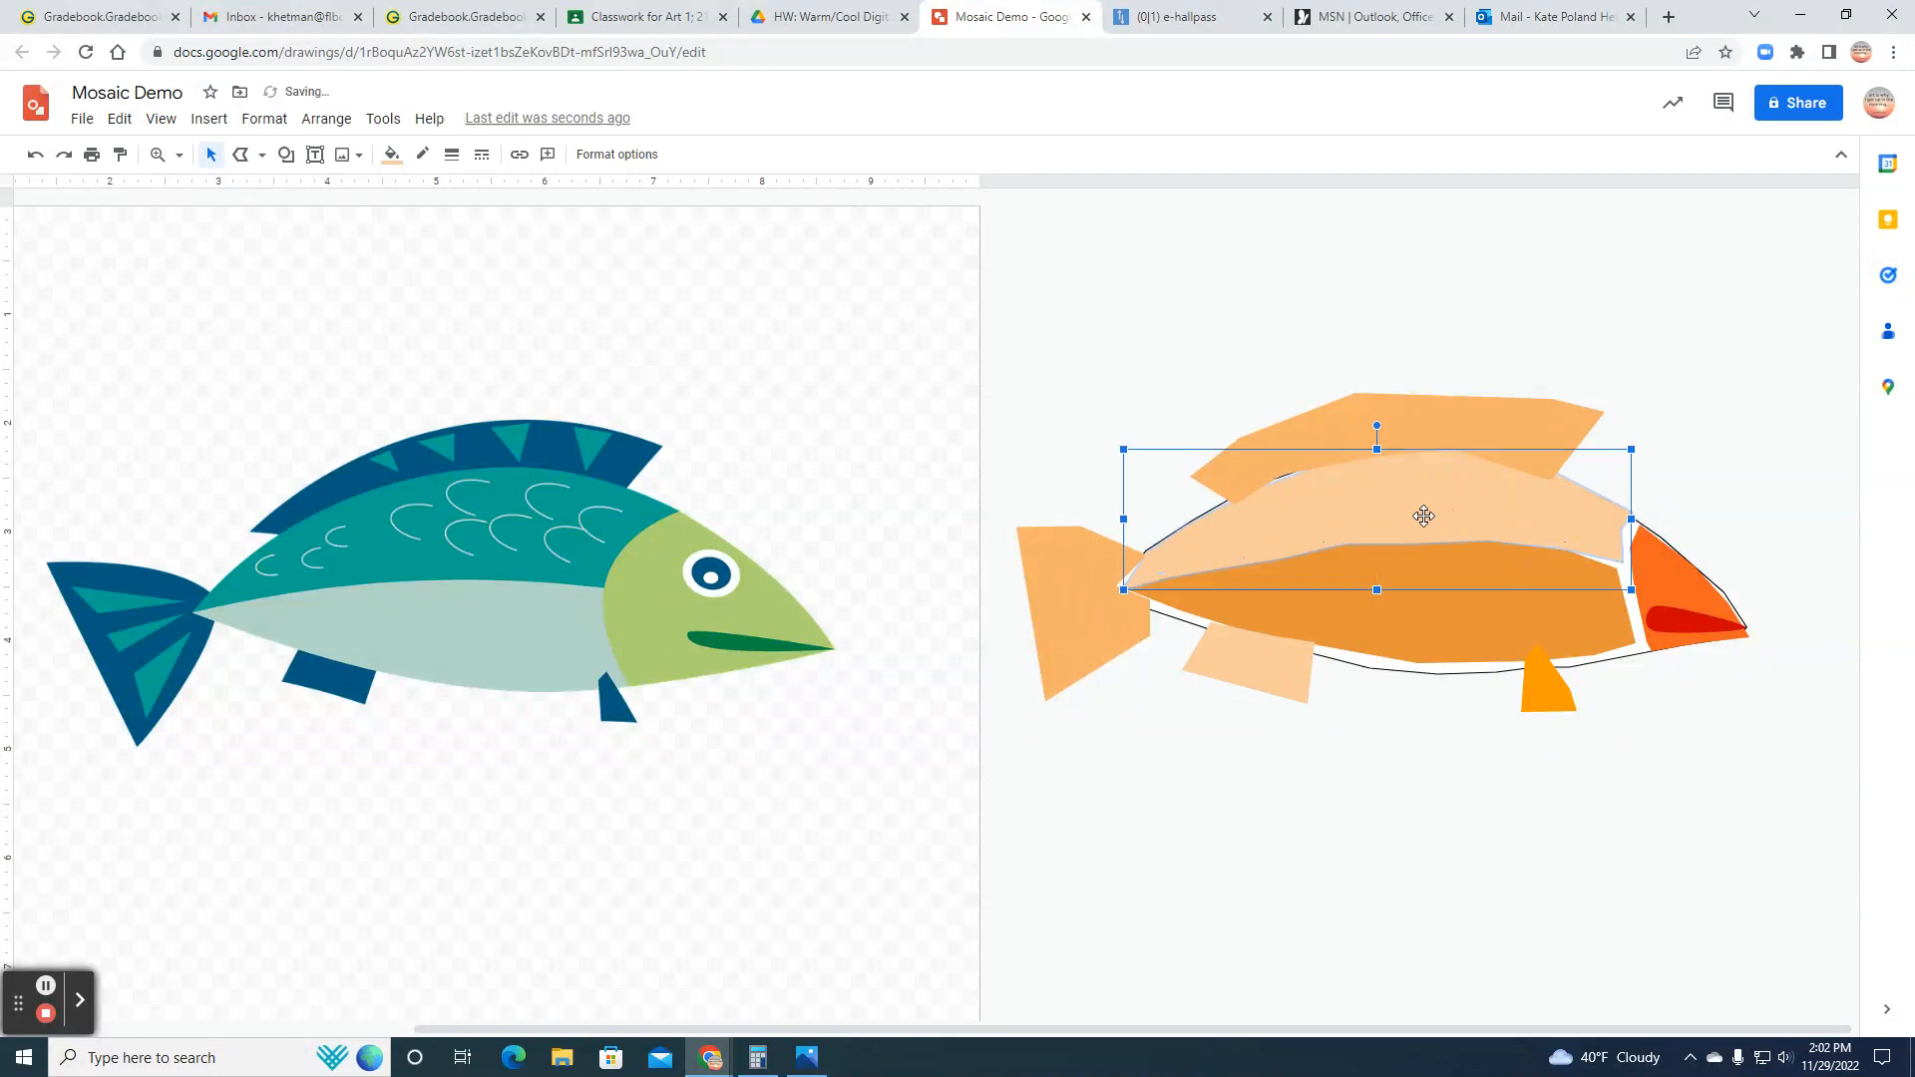
drag(1456, 427, 1457, 434)
click(1465, 504)
drag(1465, 504, 1458, 497)
drag(1458, 496, 1457, 495)
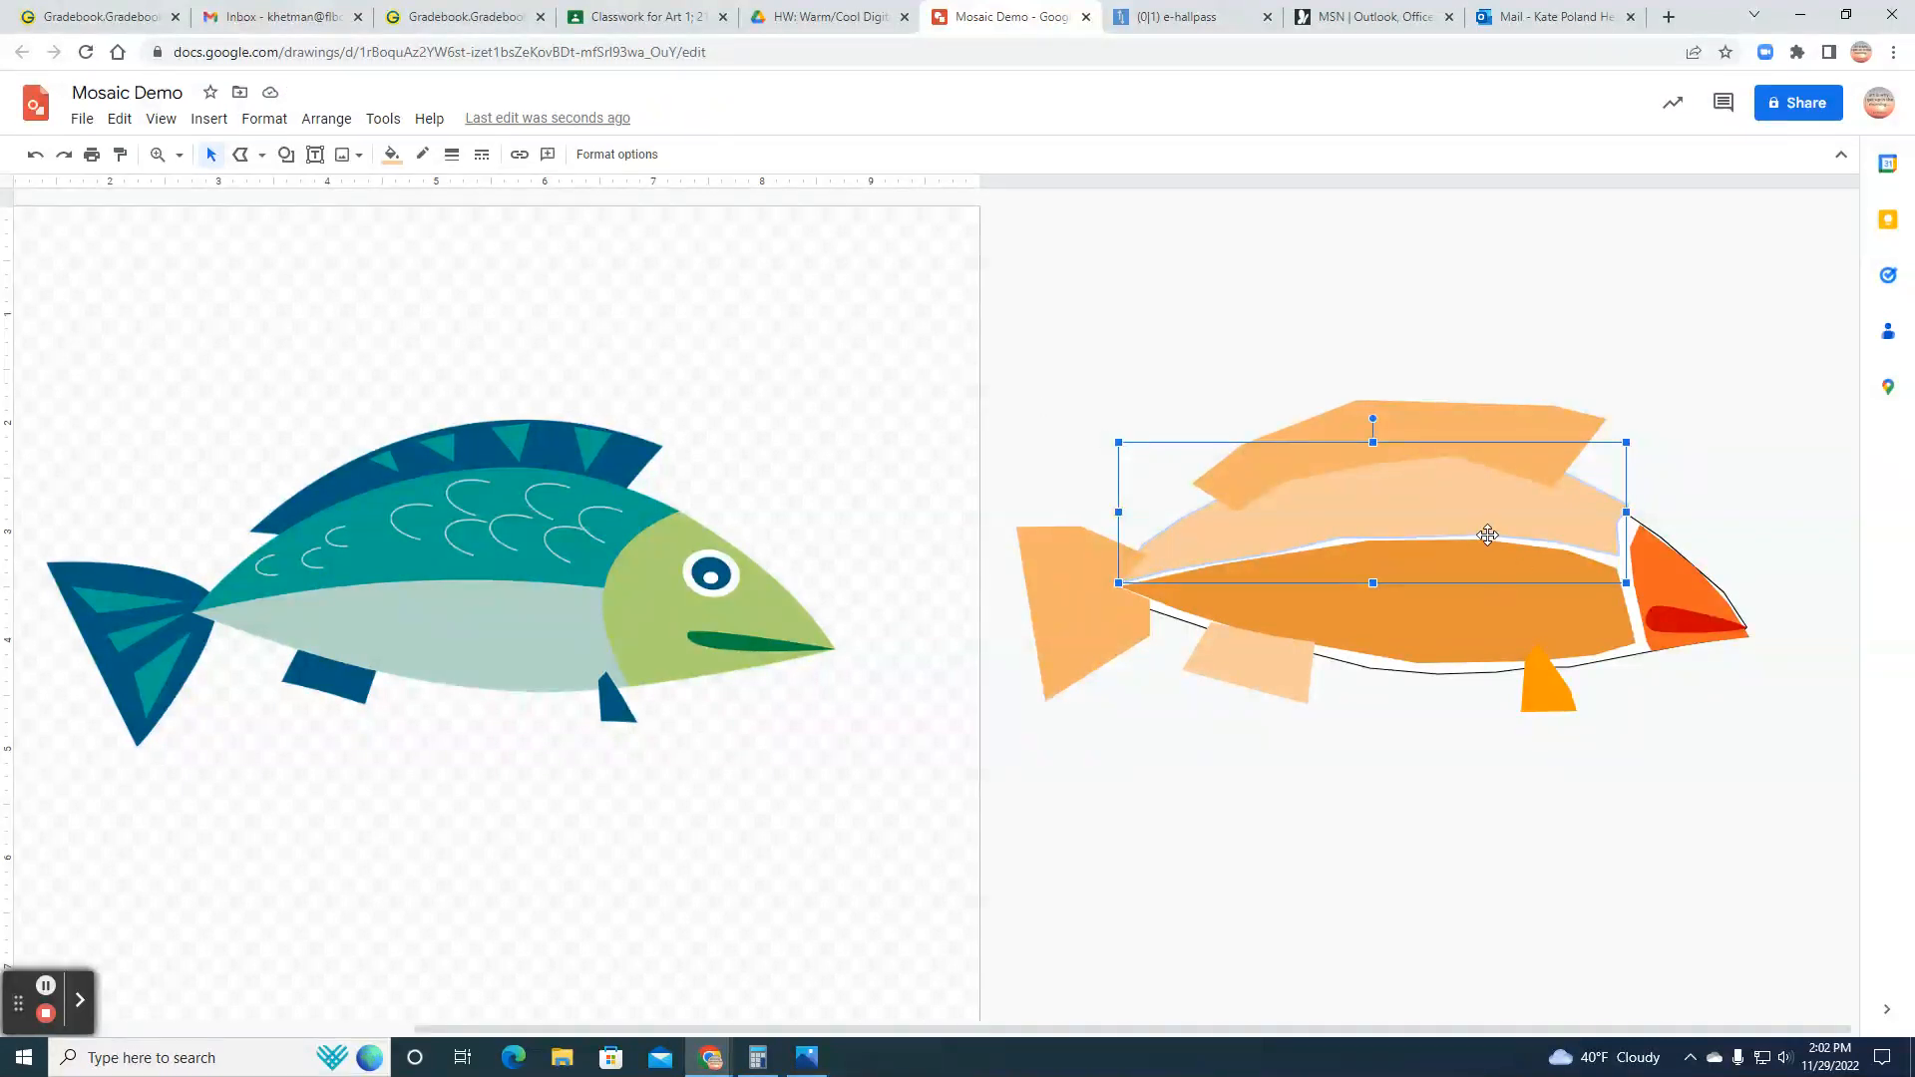
Step: Send the dorsal fin to the back so that it sits behind the back section
click(1428, 423)
click(329, 121)
mouse_move(349, 157)
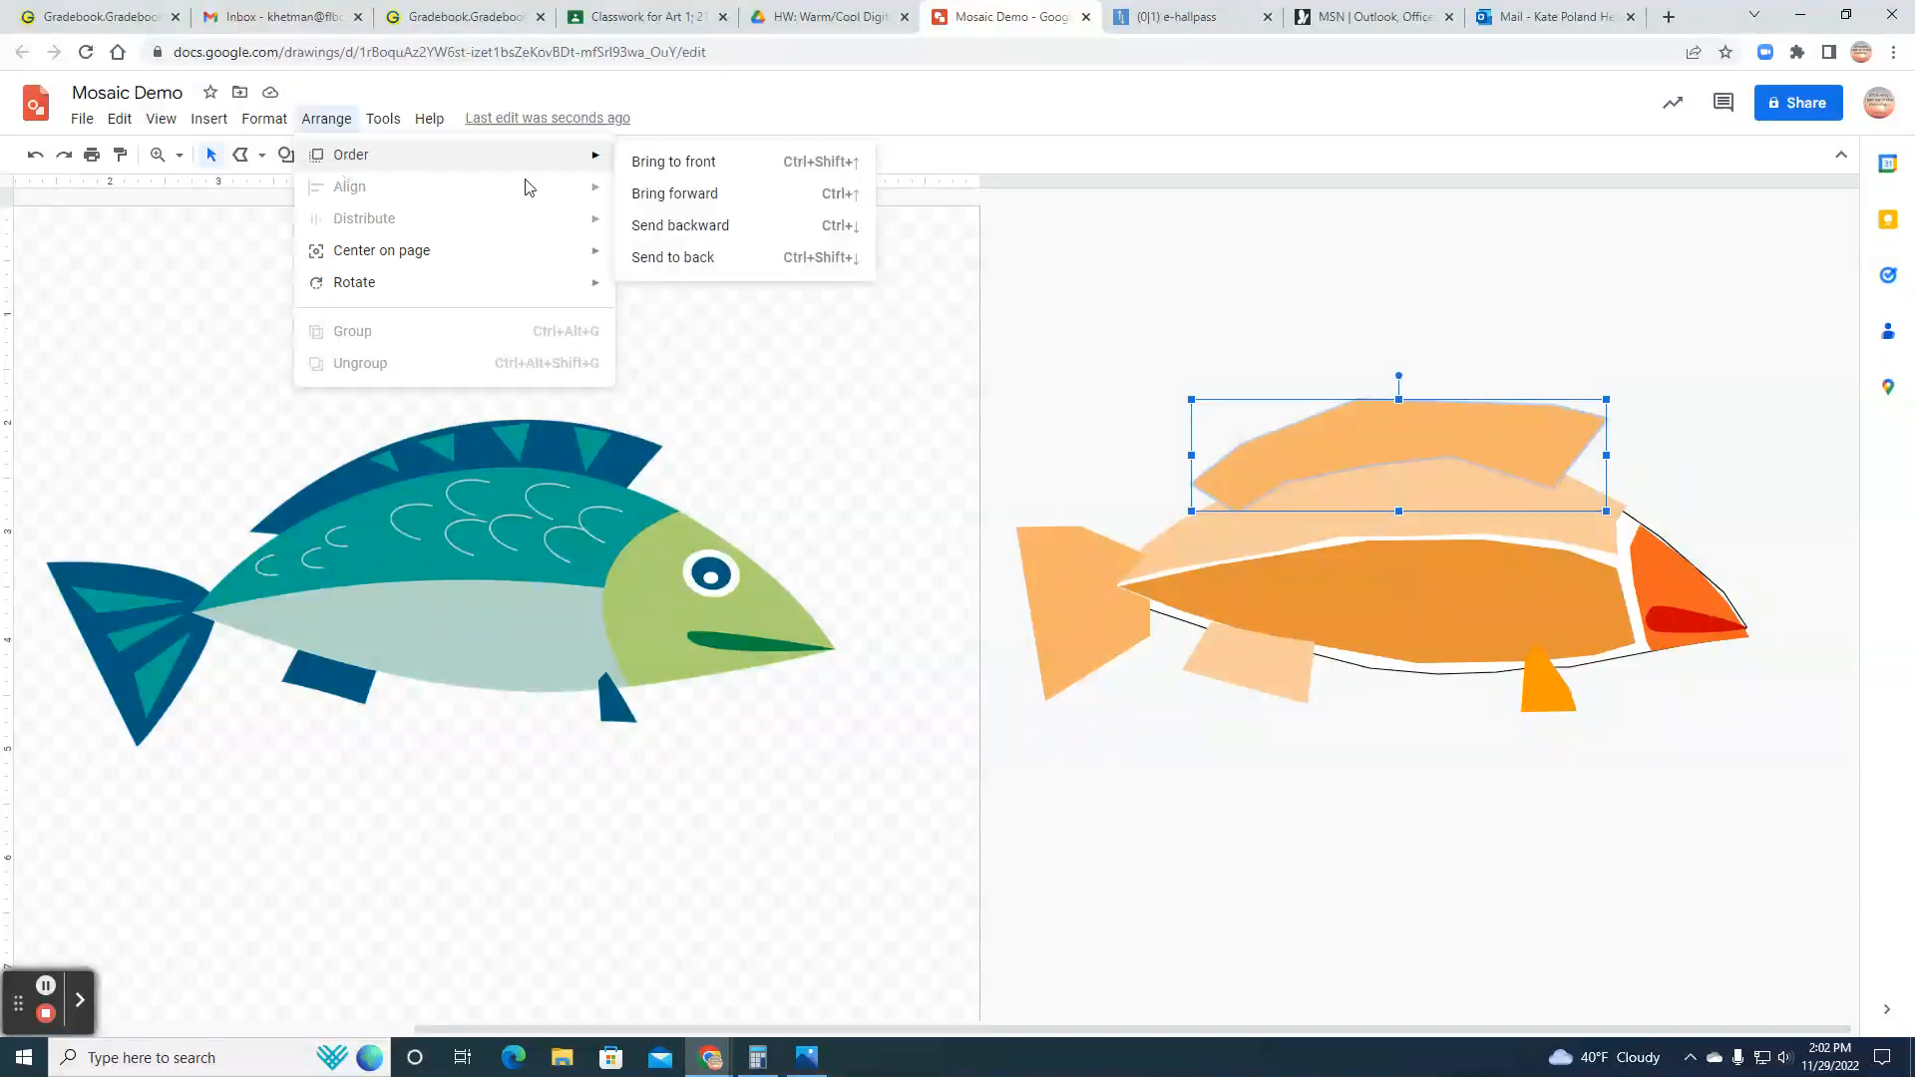
click(669, 261)
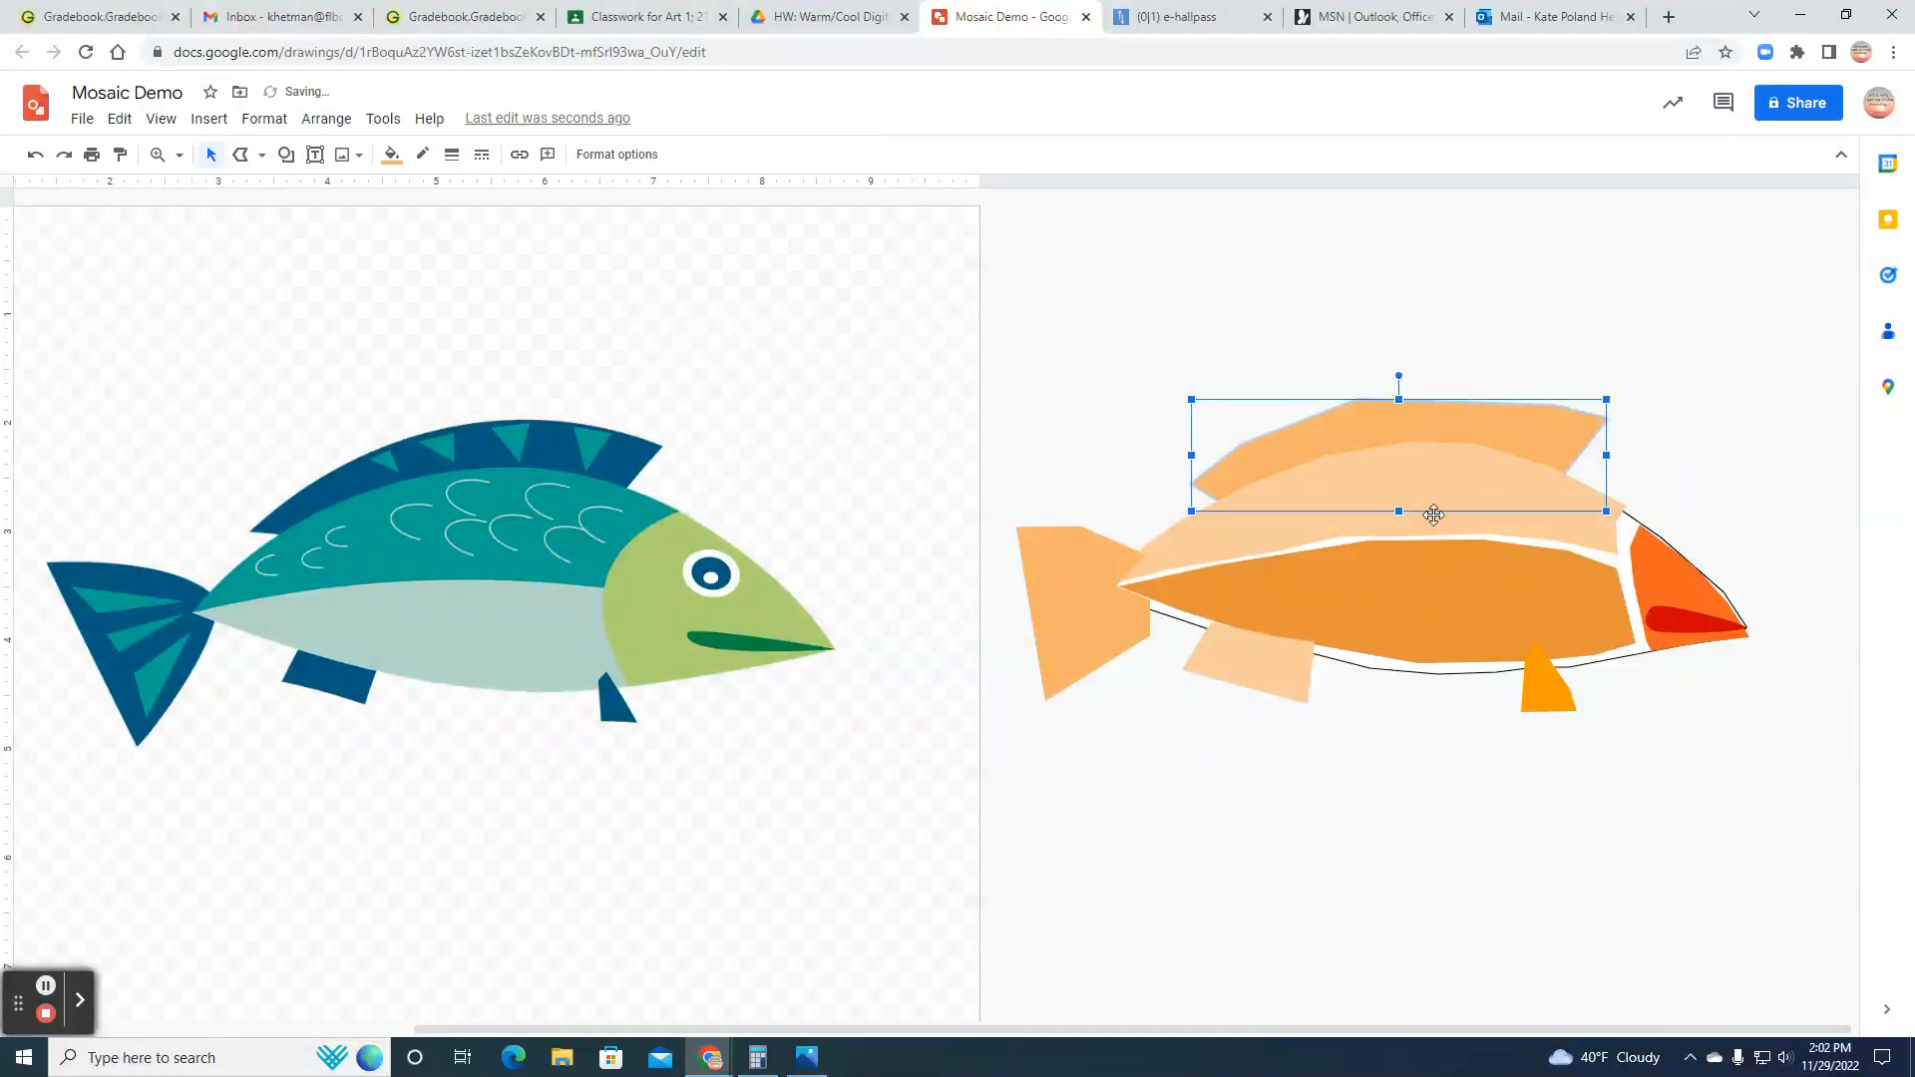
click(1442, 763)
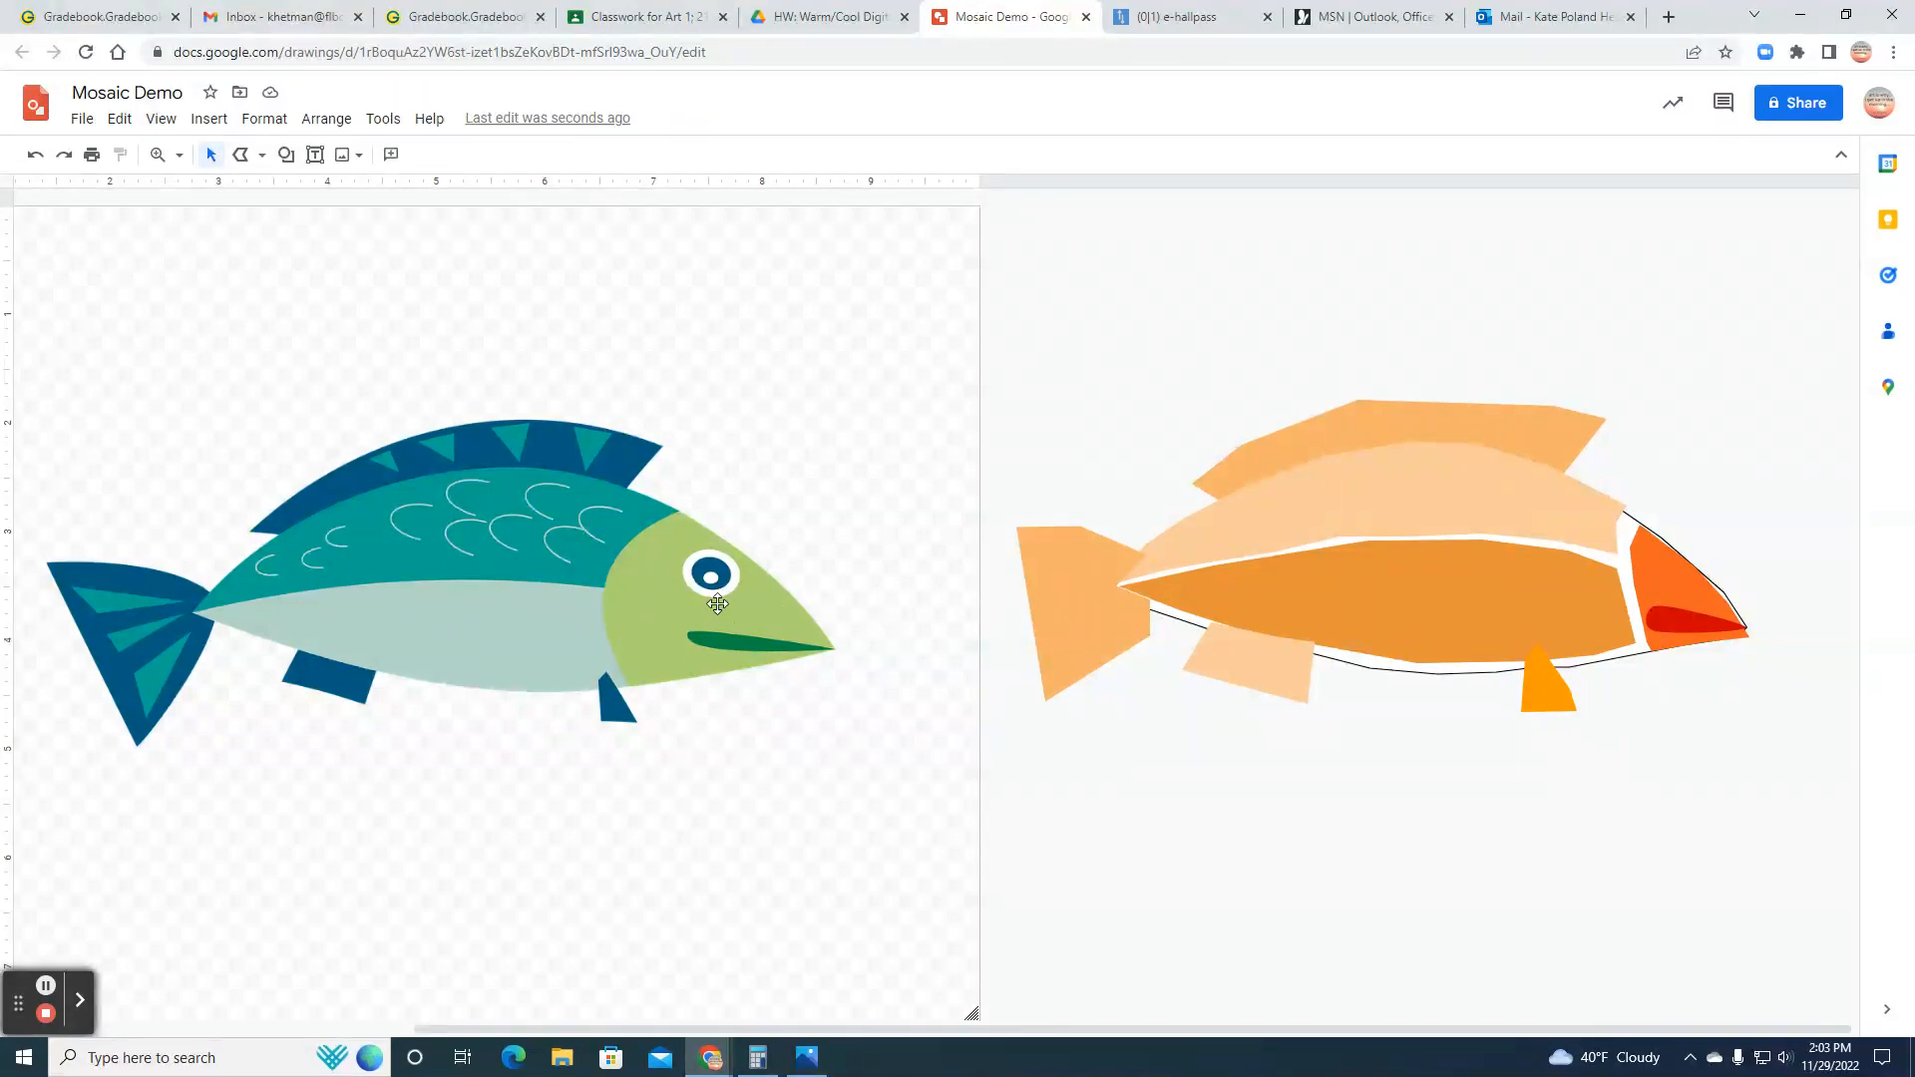
Step: Draw a small open C-shaped scale with the Curve tool on the back section near the tail
click(263, 156)
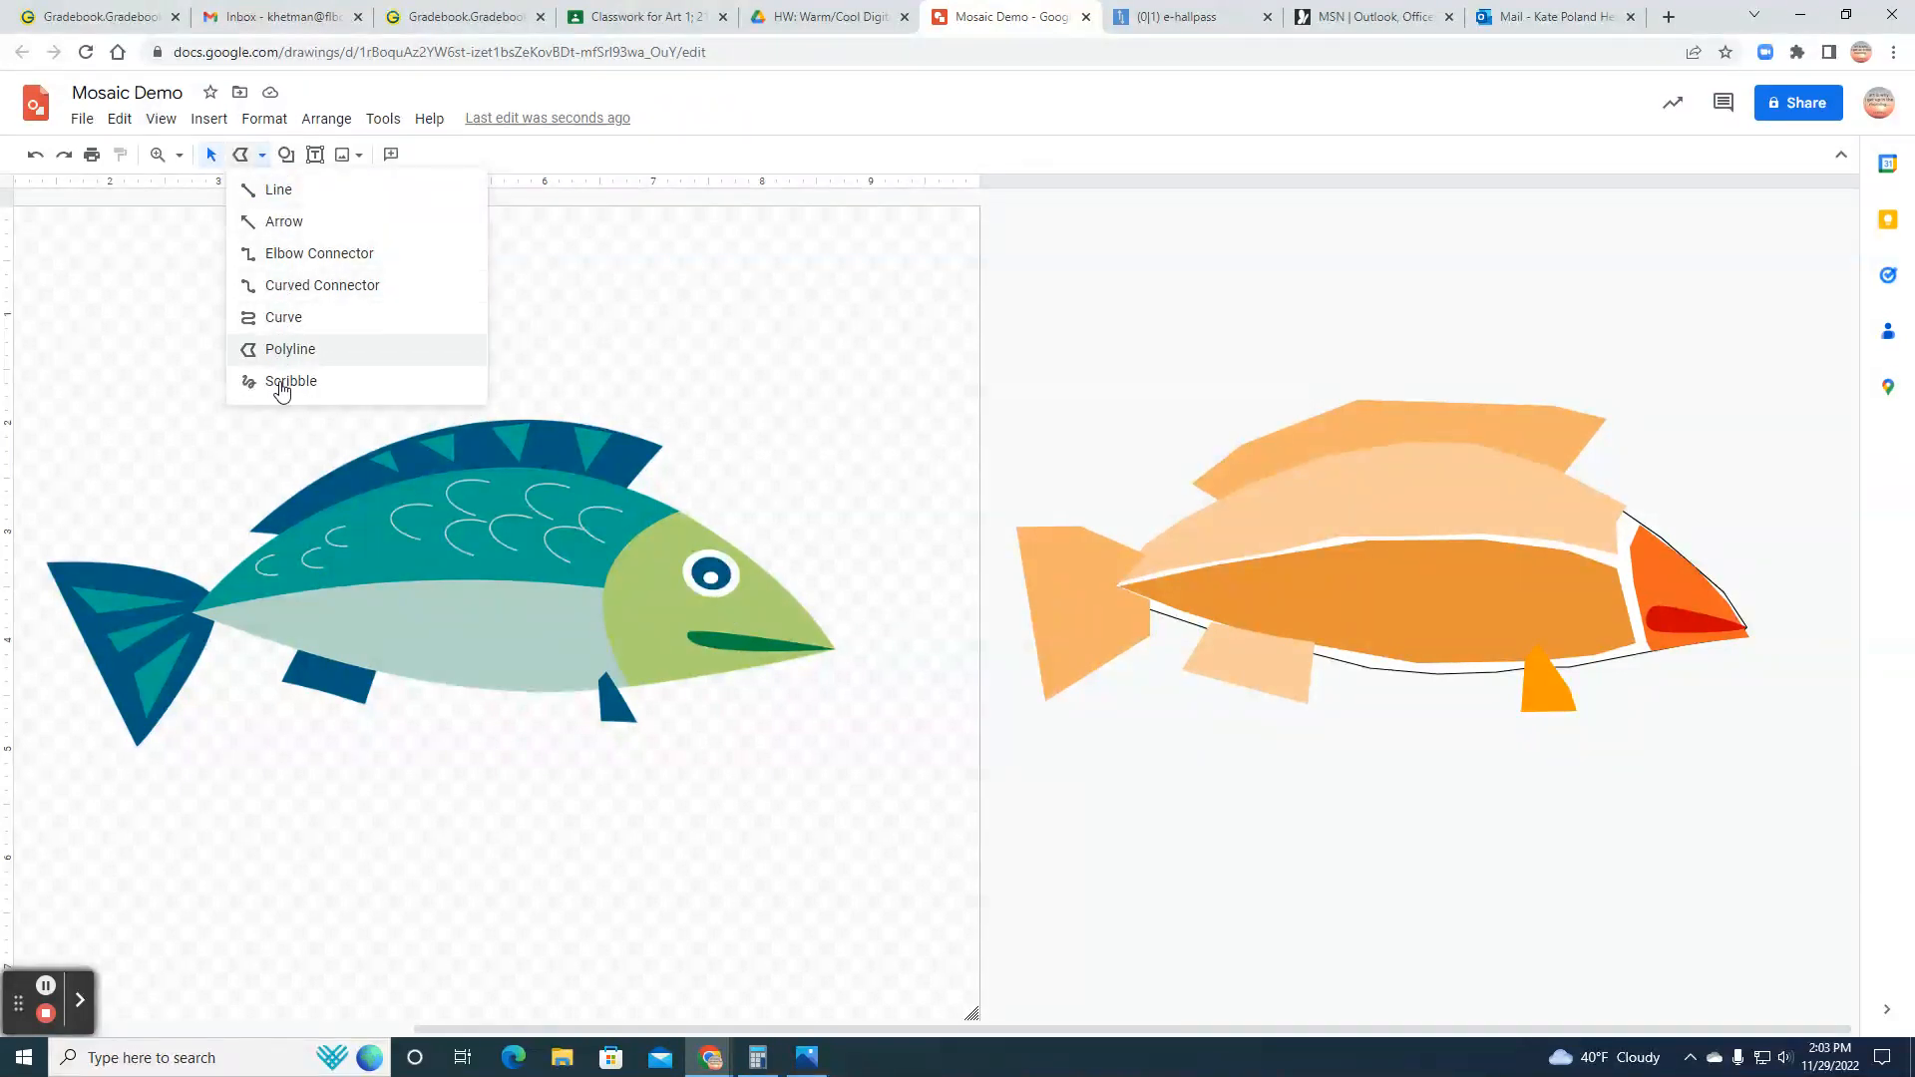
click(283, 317)
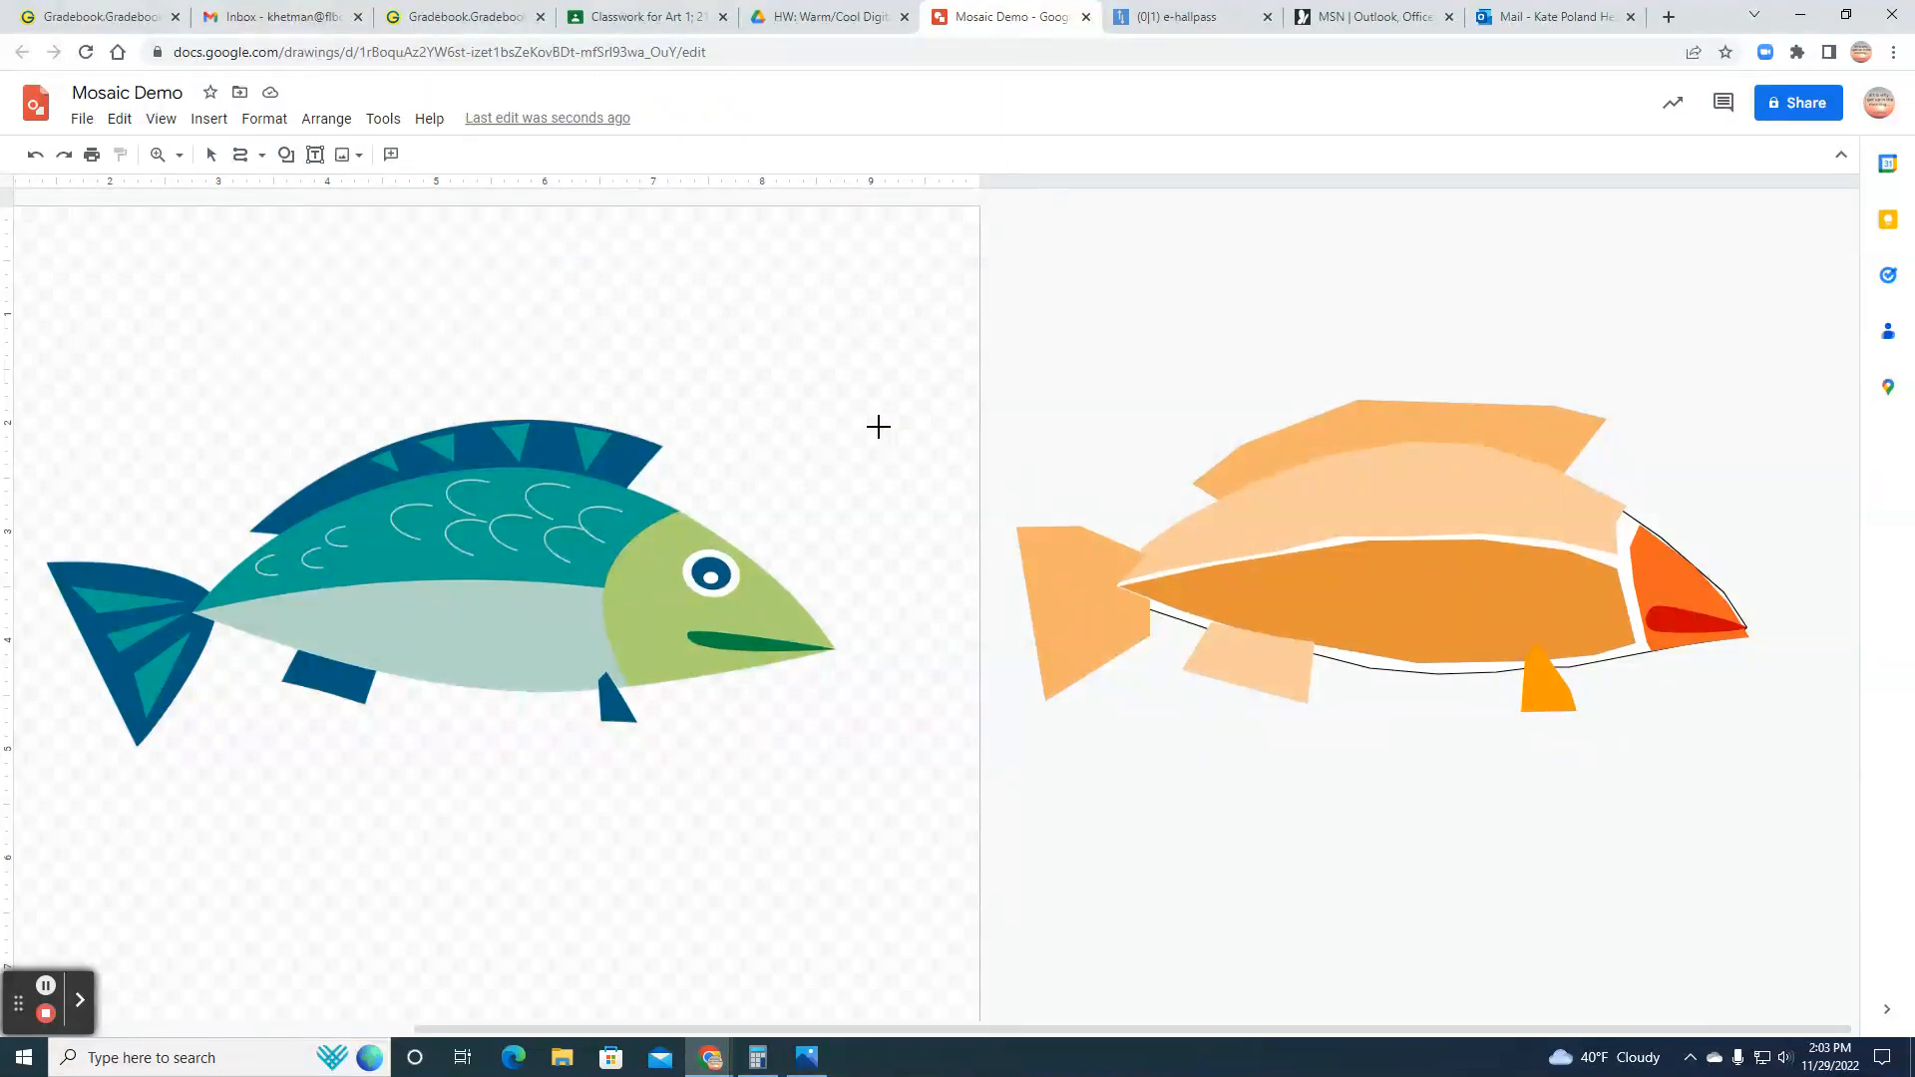
click(1219, 545)
click(1187, 531)
click(1217, 519)
double_click(1220, 519)
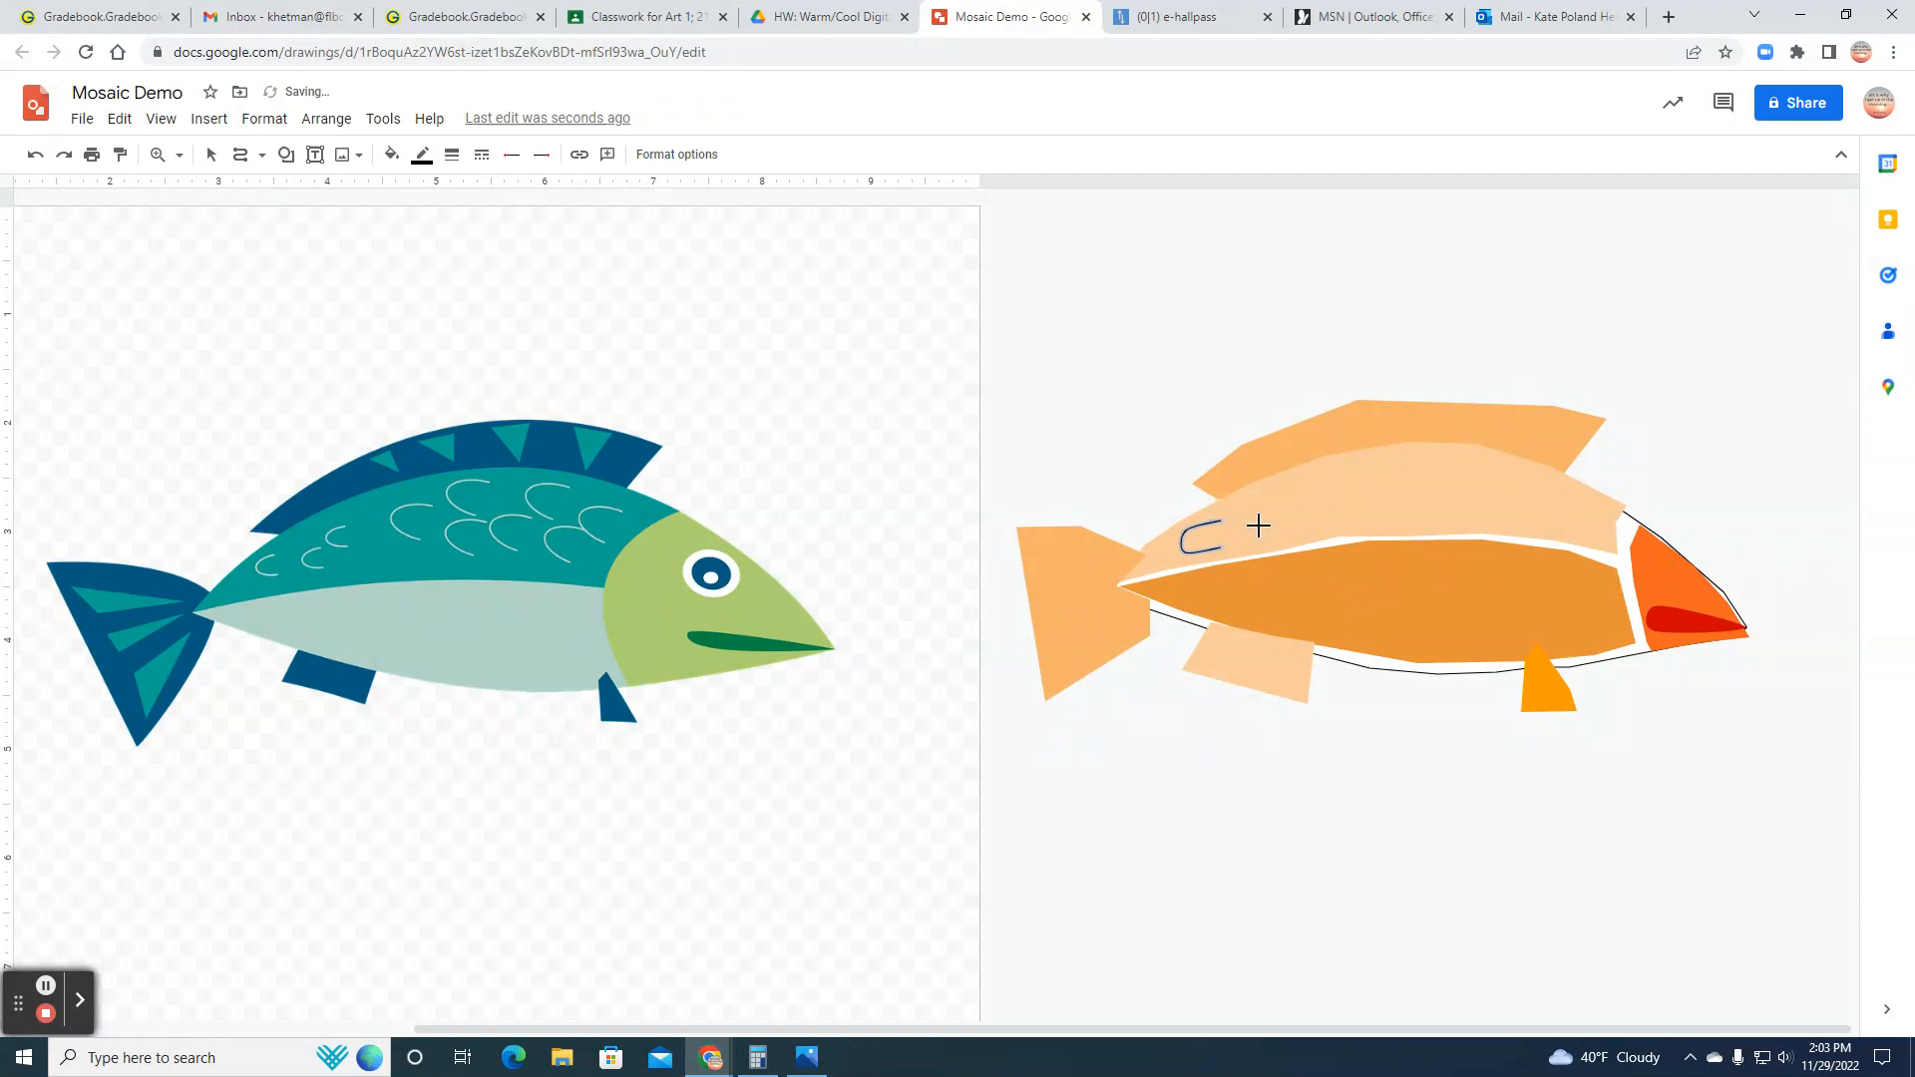
Step: Set the scale curve's line colour to white and its line weight to 3px
click(422, 154)
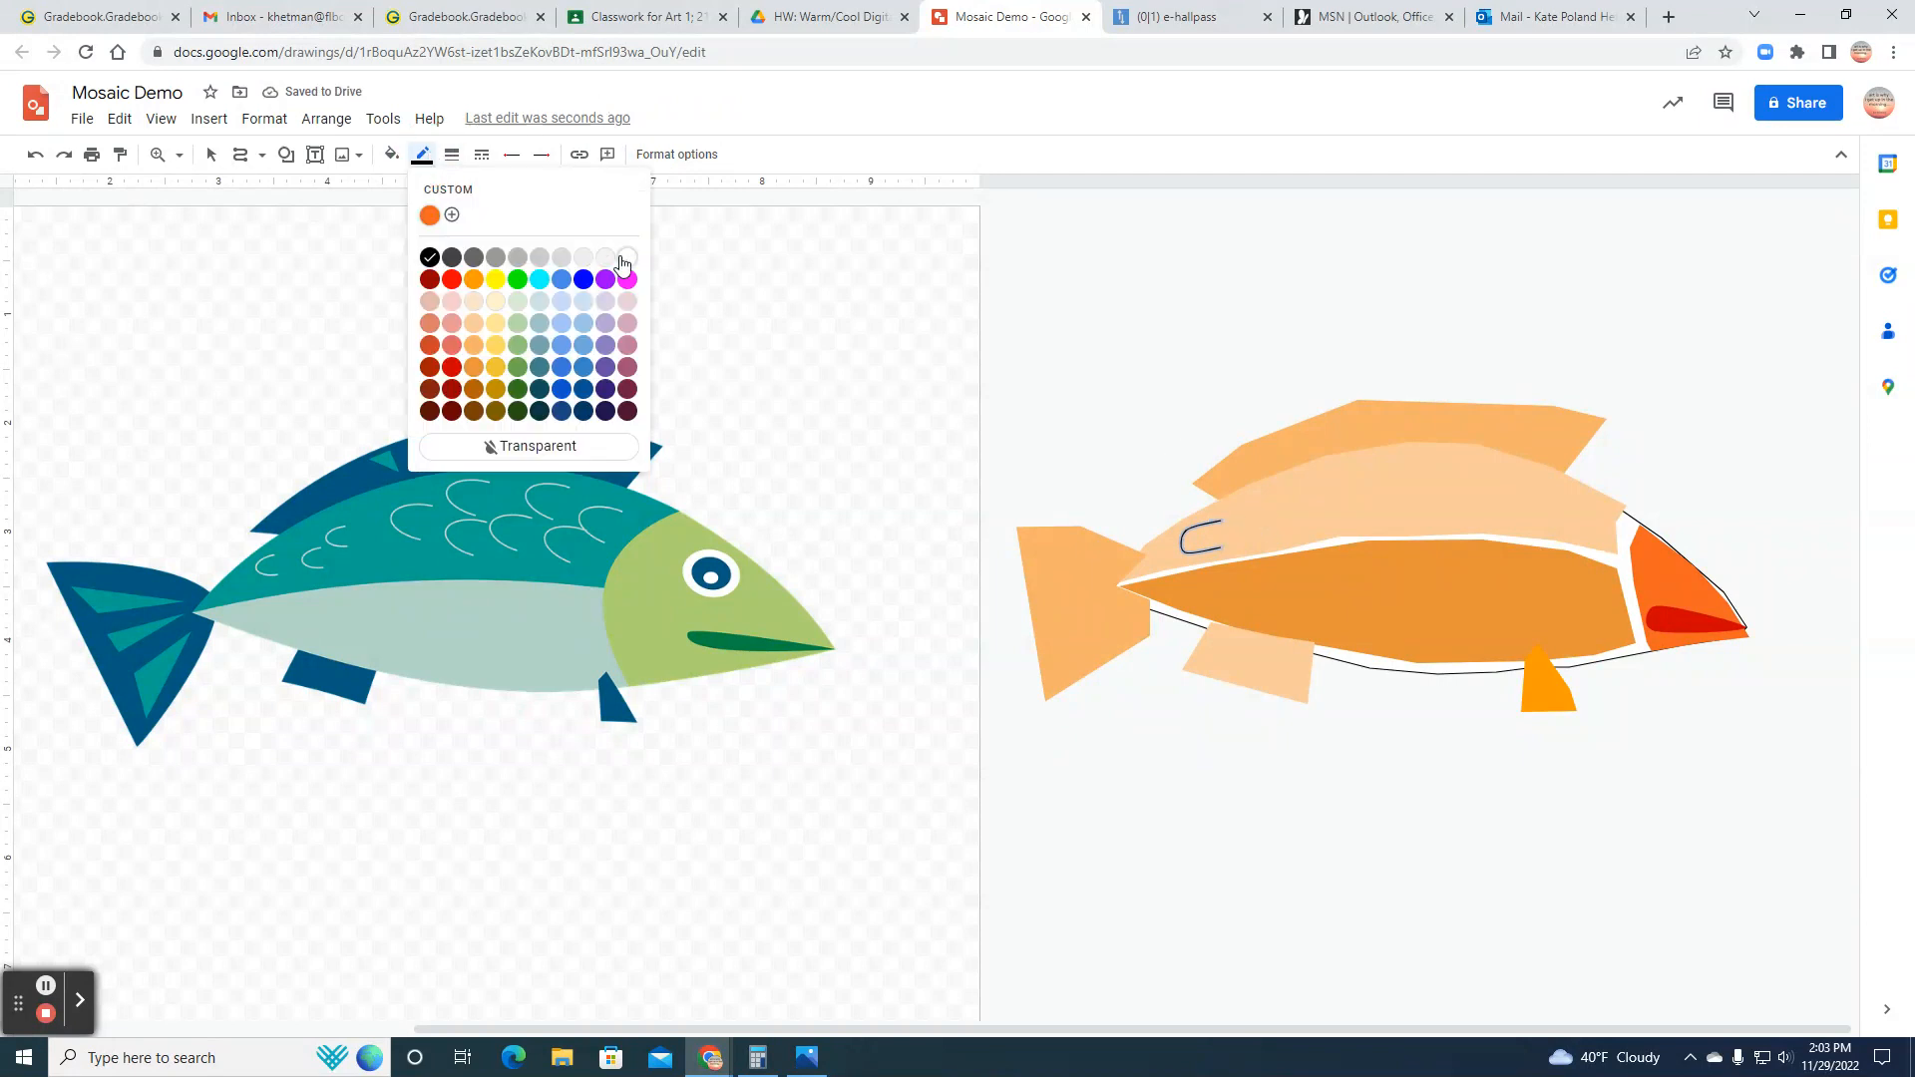
click(624, 259)
click(452, 155)
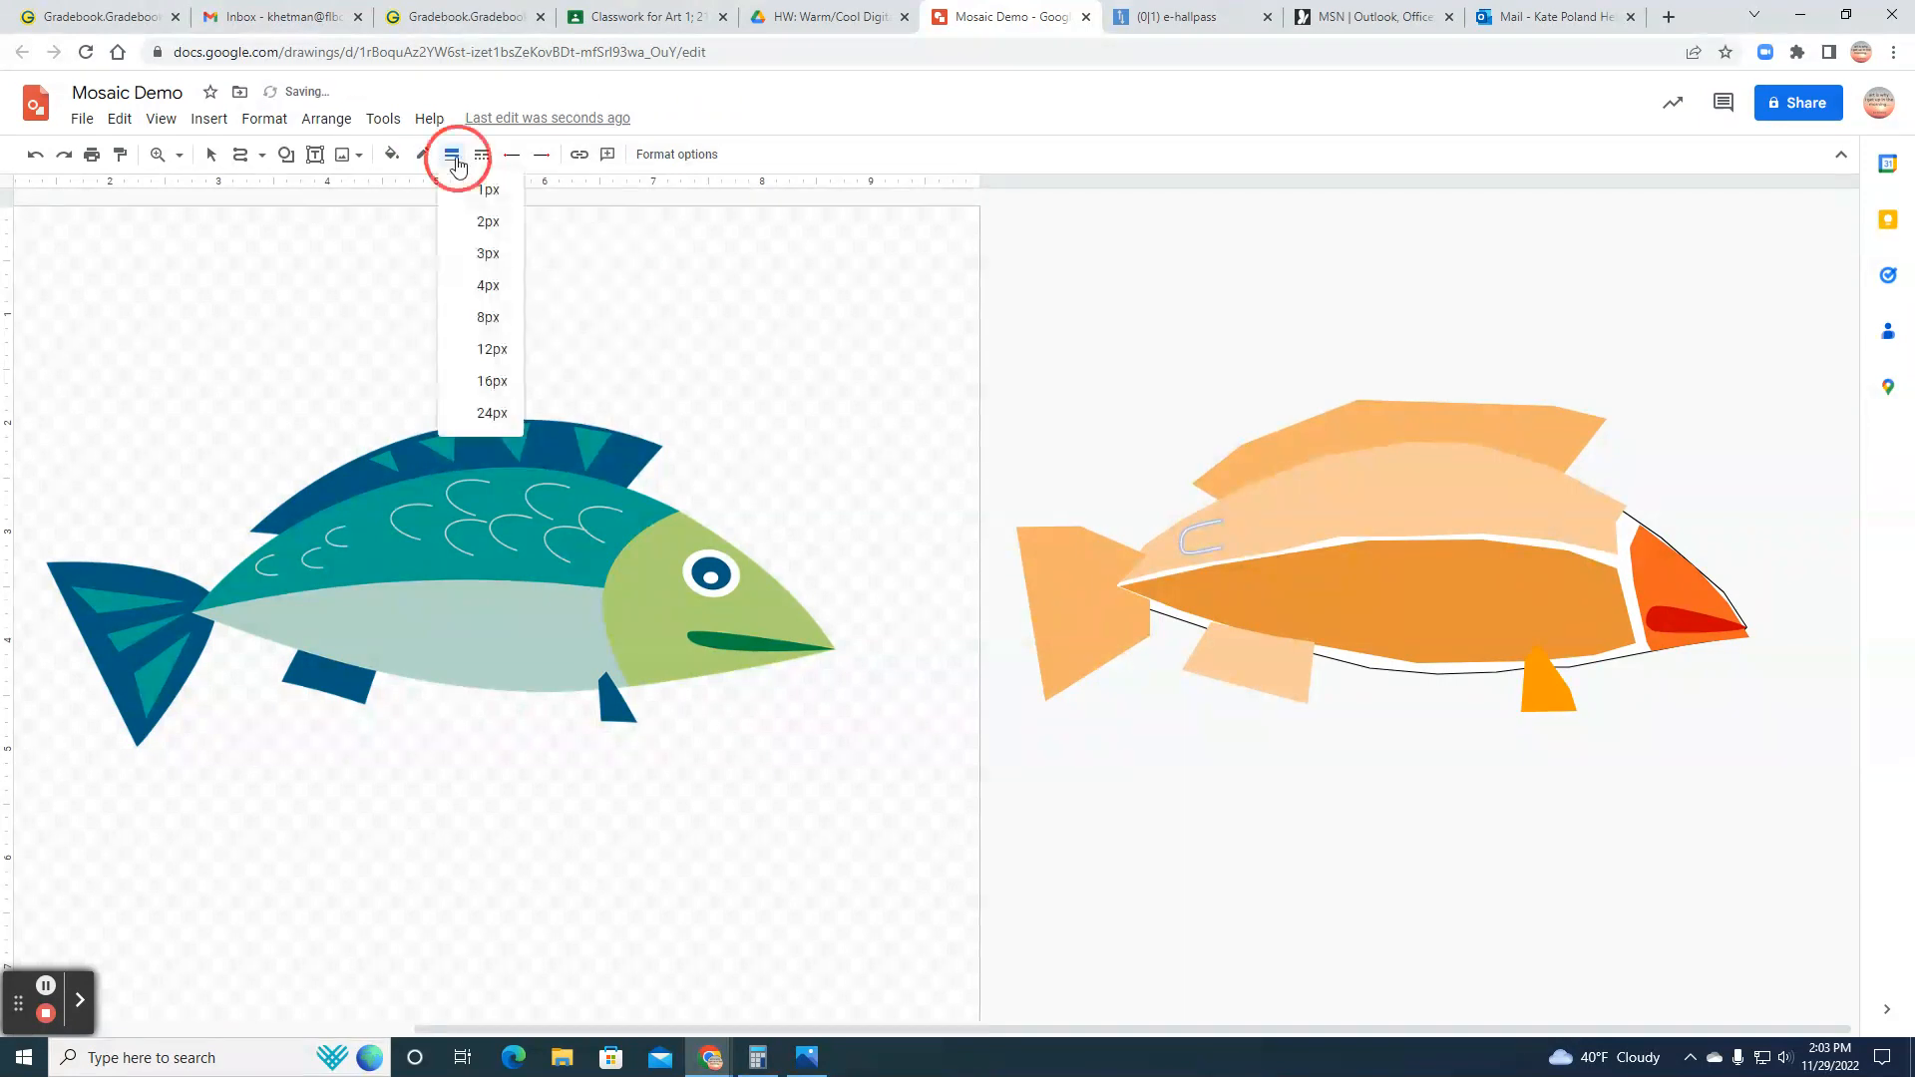
click(489, 255)
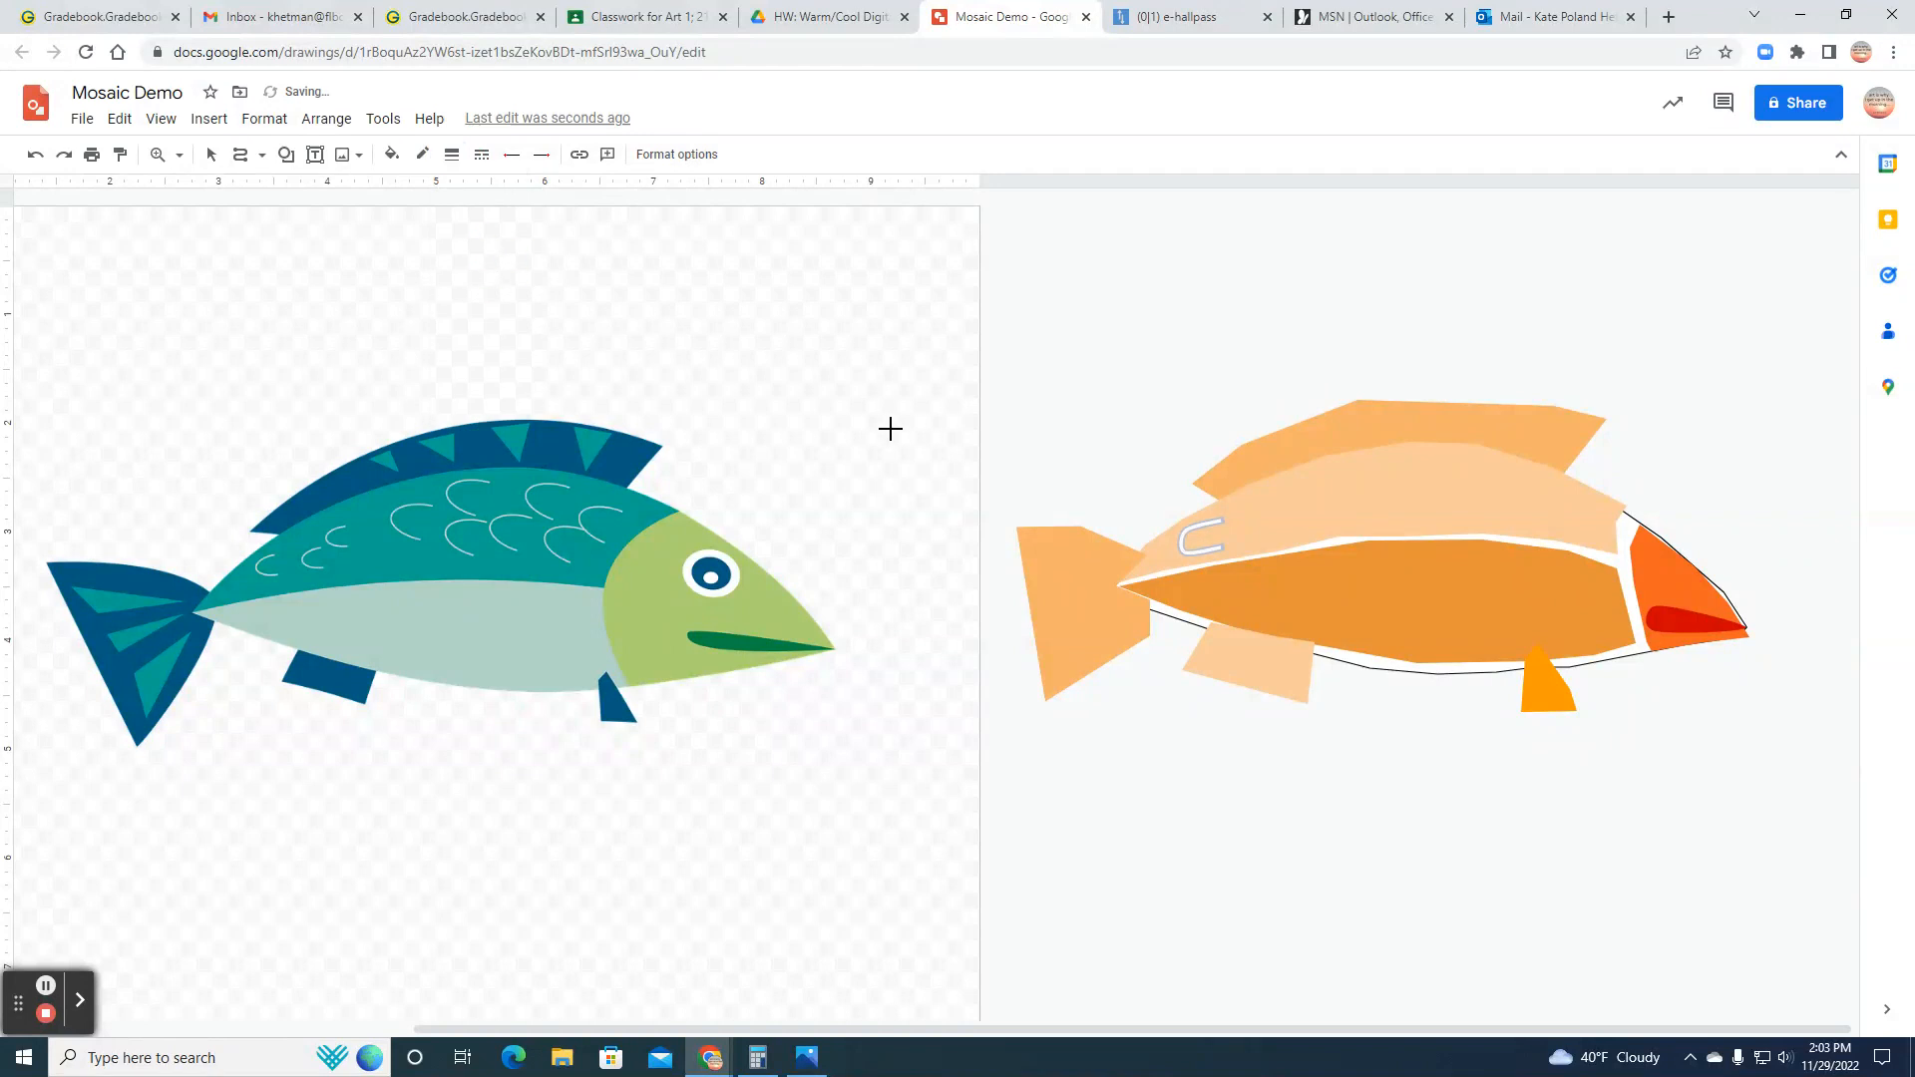
Step: Draw two more small white scale curves on the back section, stepping up from the first one toward the dorsal fin
click(1263, 536)
click(1246, 533)
click(1233, 527)
double_click(1267, 511)
click(1295, 503)
click(1279, 483)
double_click(1299, 480)
Step: Draw one large C-shaped scale curve mid-back and two smaller ones stacked beside it on the head side
click(1396, 520)
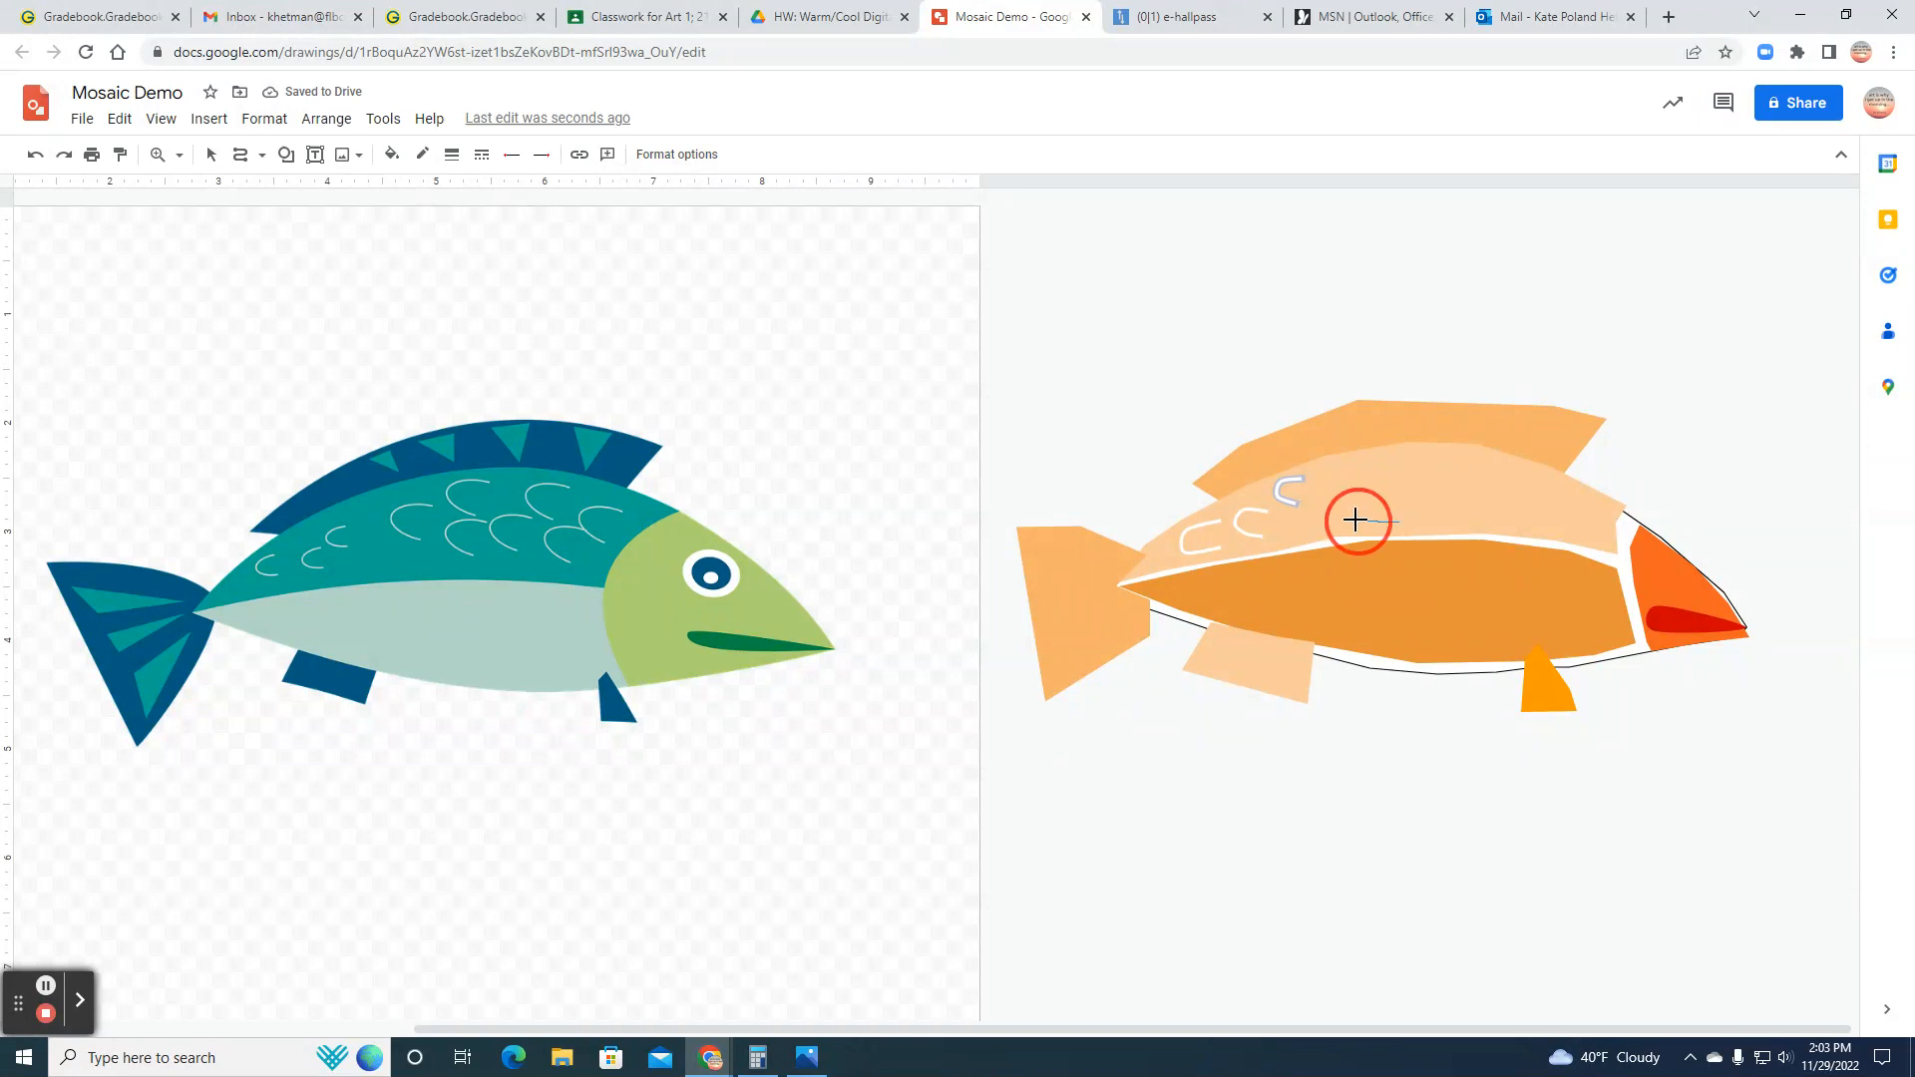
click(1331, 487)
click(1392, 466)
double_click(1392, 465)
click(1446, 458)
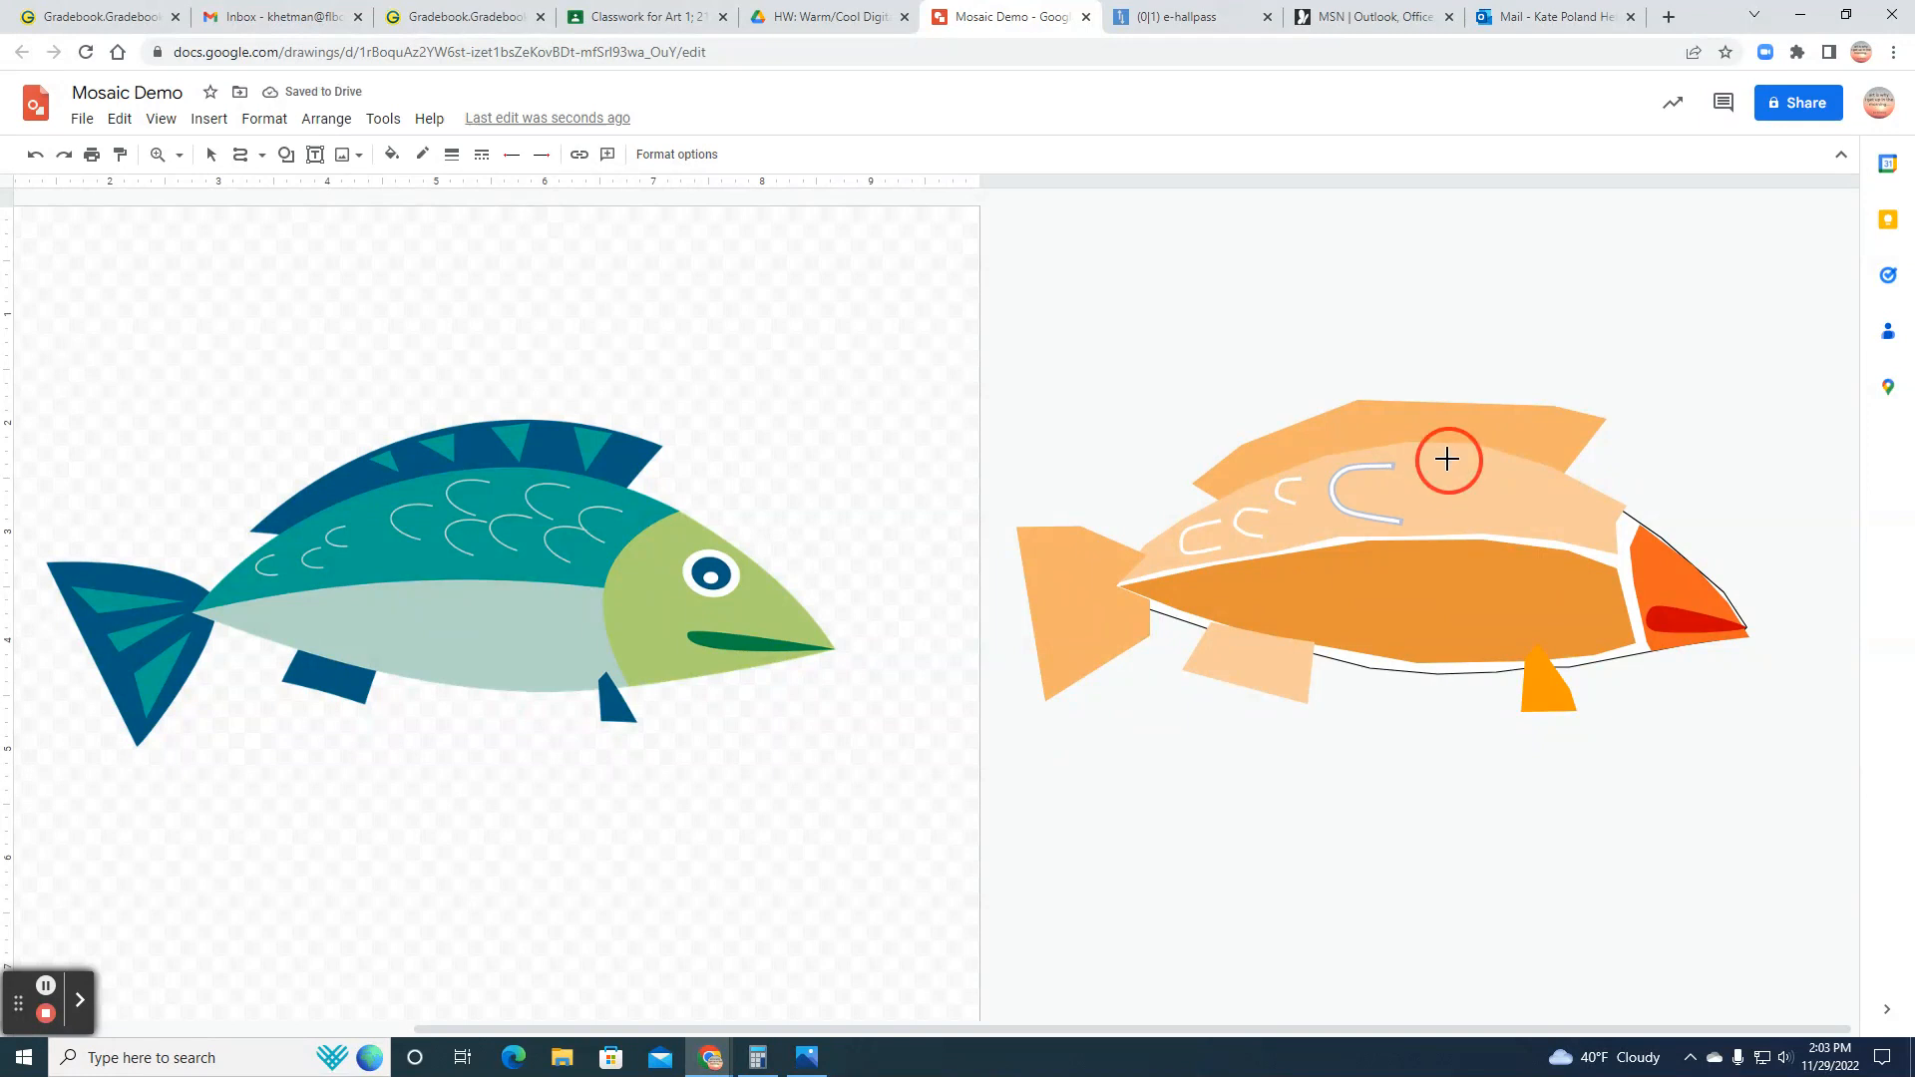
click(1416, 466)
click(1440, 487)
double_click(1461, 487)
click(1454, 502)
click(1409, 502)
click(1412, 520)
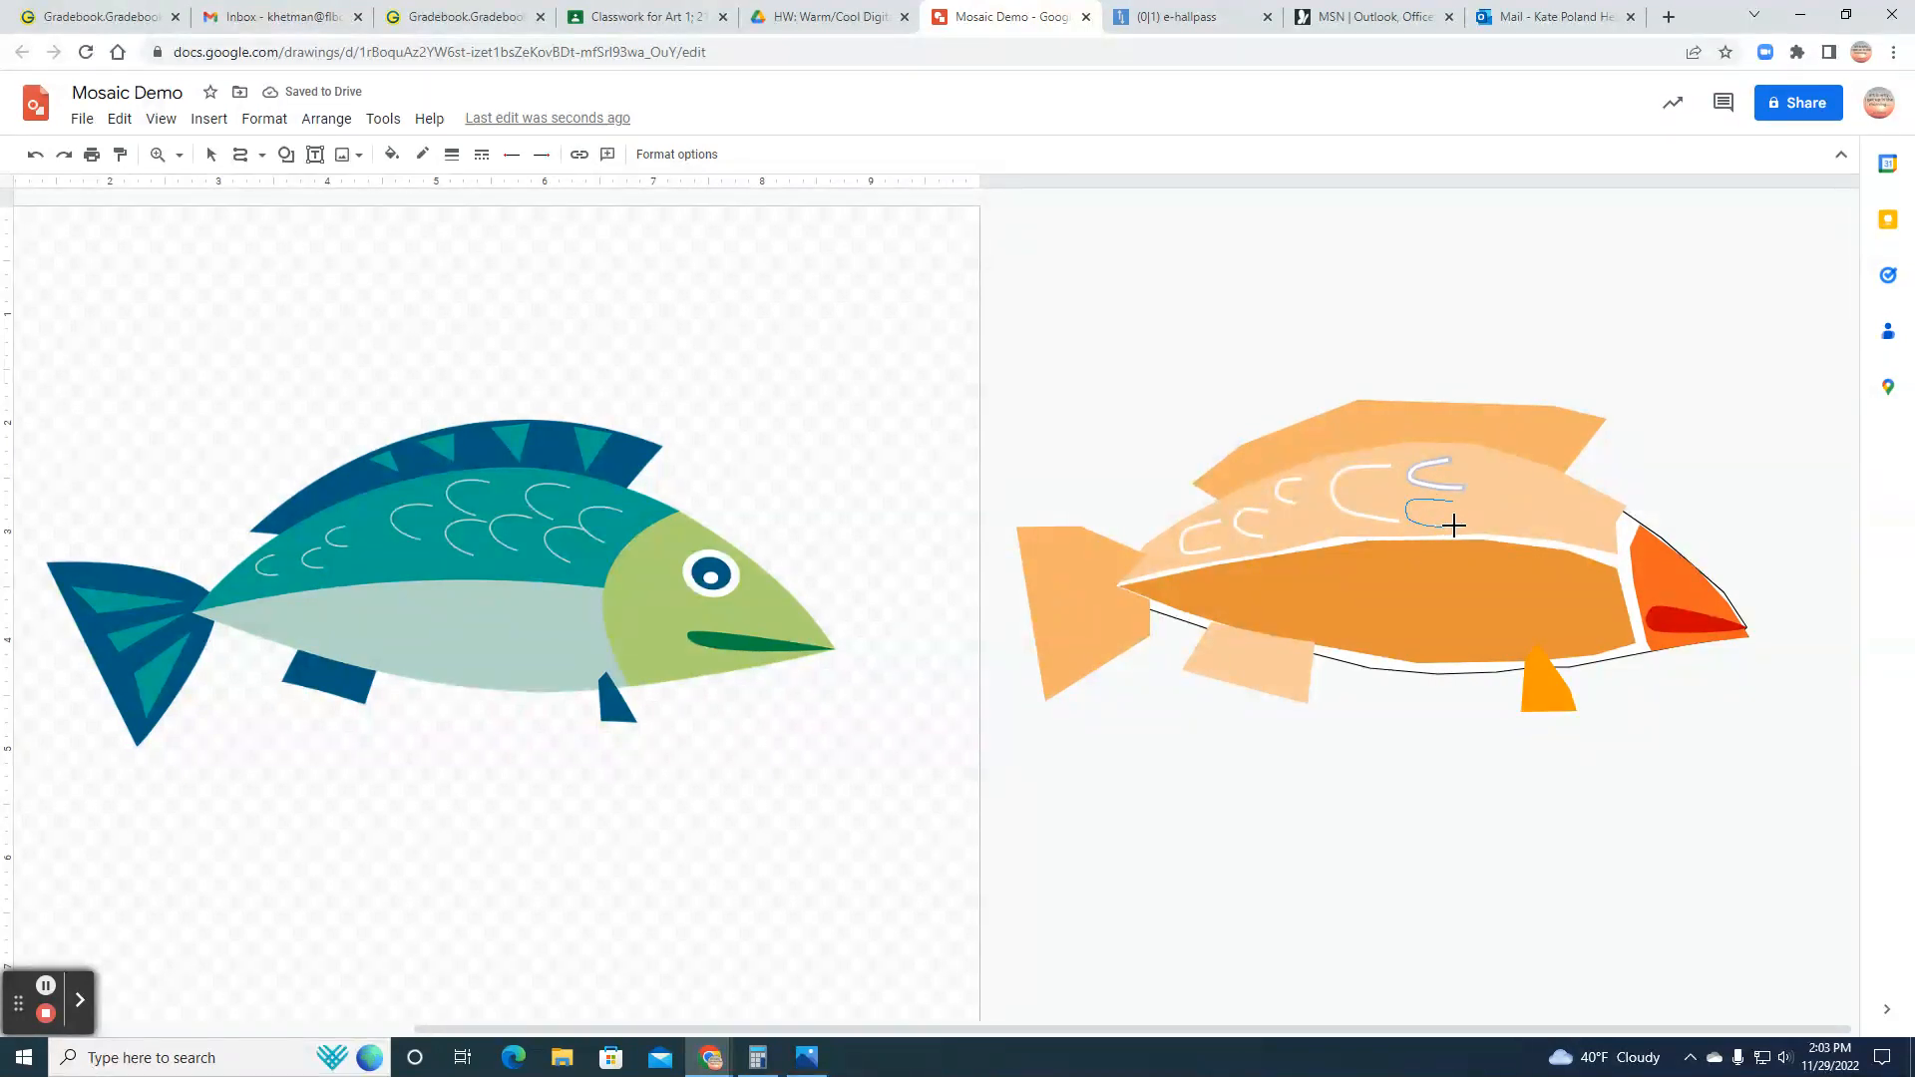
double_click(1457, 525)
Step: Draw a medium scale curve and two small ones beside it at the head end of the back section
click(1533, 483)
click(1484, 471)
click(1486, 506)
double_click(1522, 513)
click(1547, 506)
click(1565, 520)
click(1570, 520)
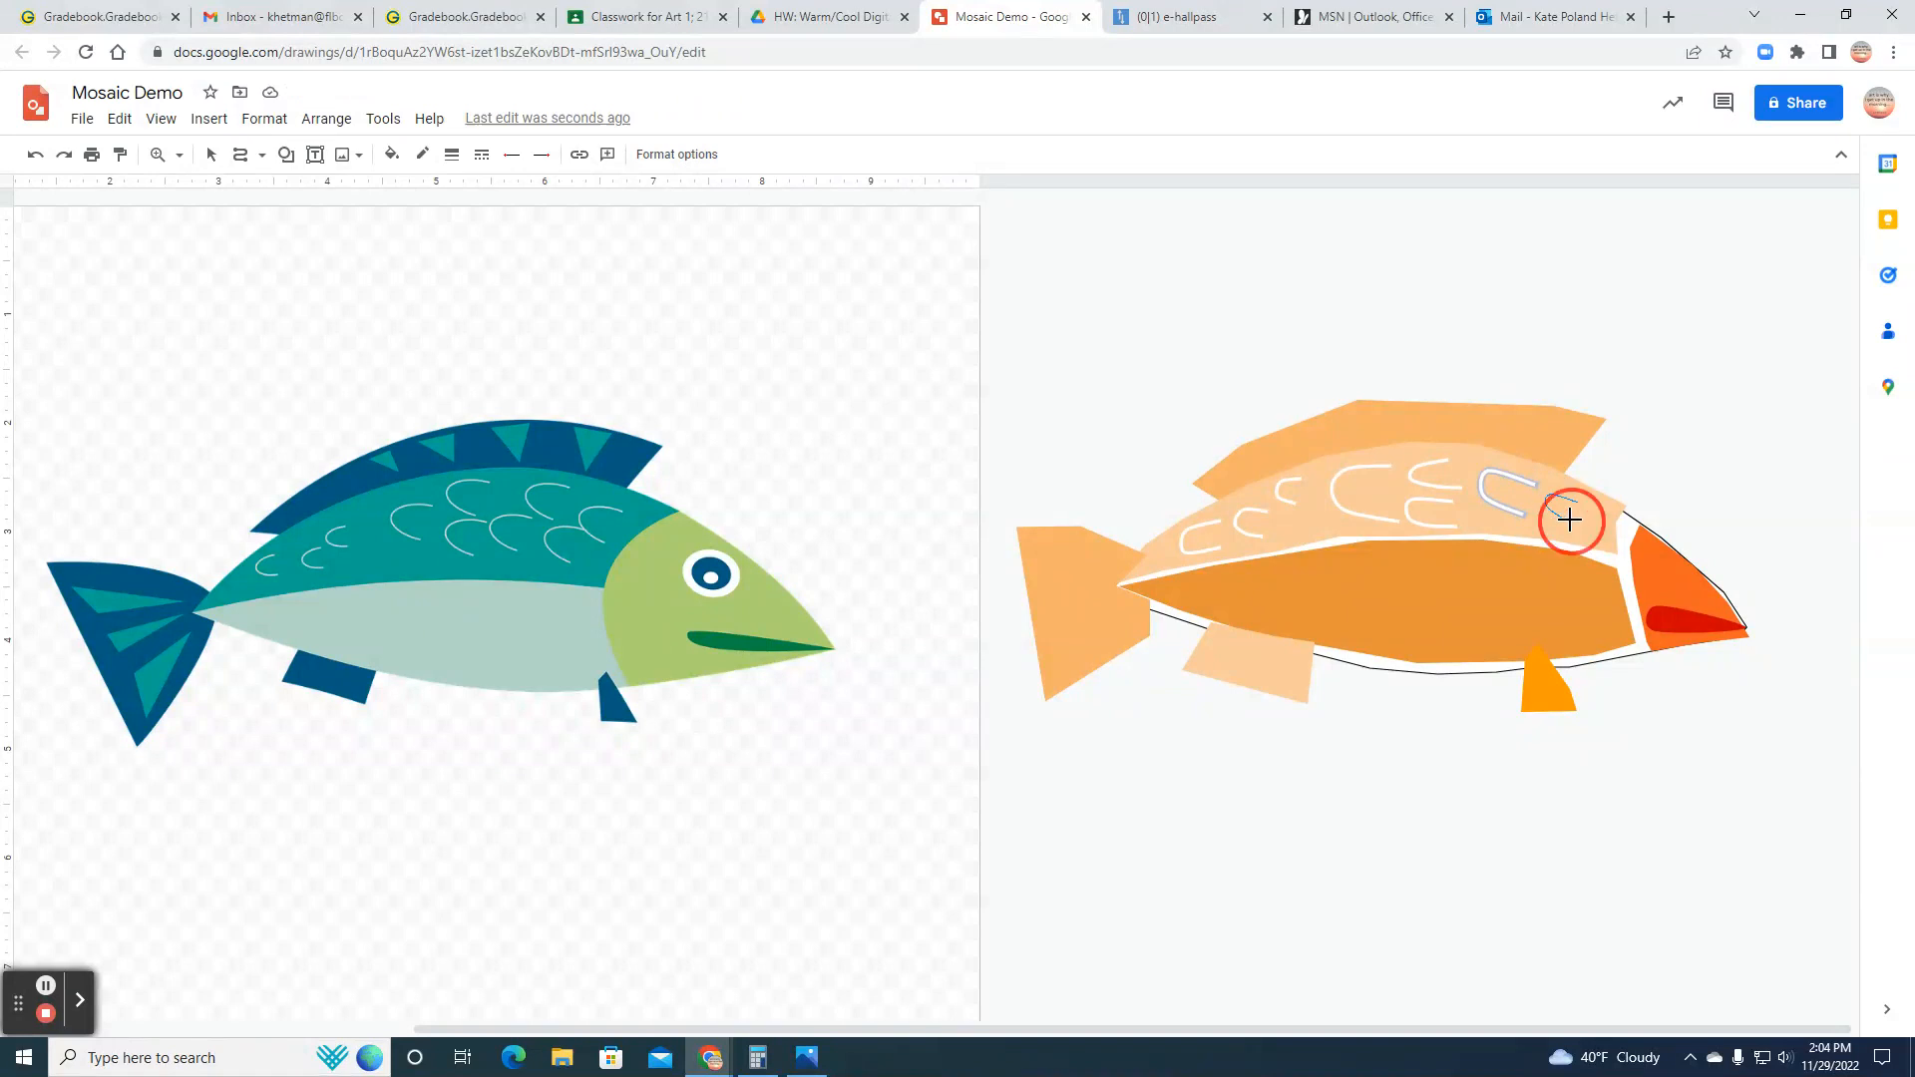
click(1537, 523)
click(1560, 538)
double_click(1559, 537)
Step: Adjust the position of the two small scale curves closest to the head
click(210, 153)
click(1557, 501)
click(1562, 509)
drag(1571, 492, 1569, 514)
click(1561, 506)
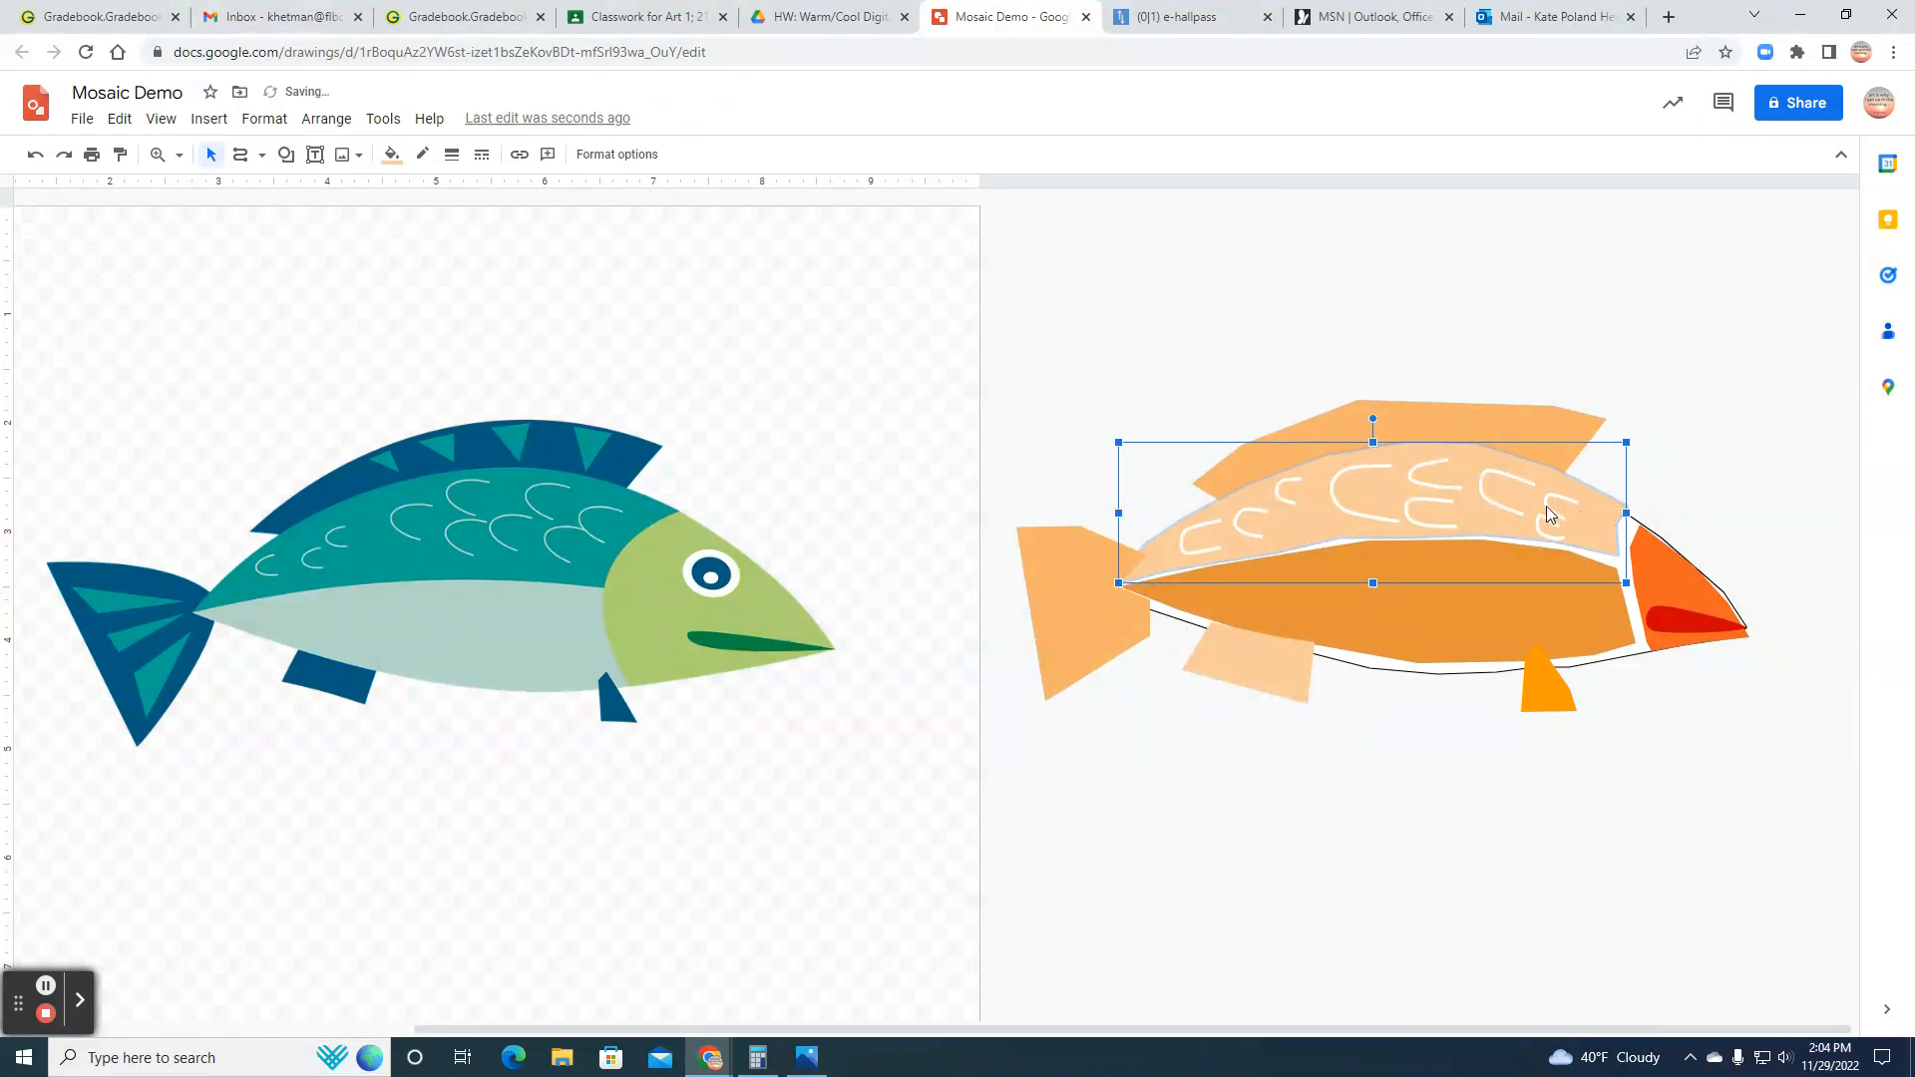
drag(1559, 489, 1545, 512)
click(1547, 529)
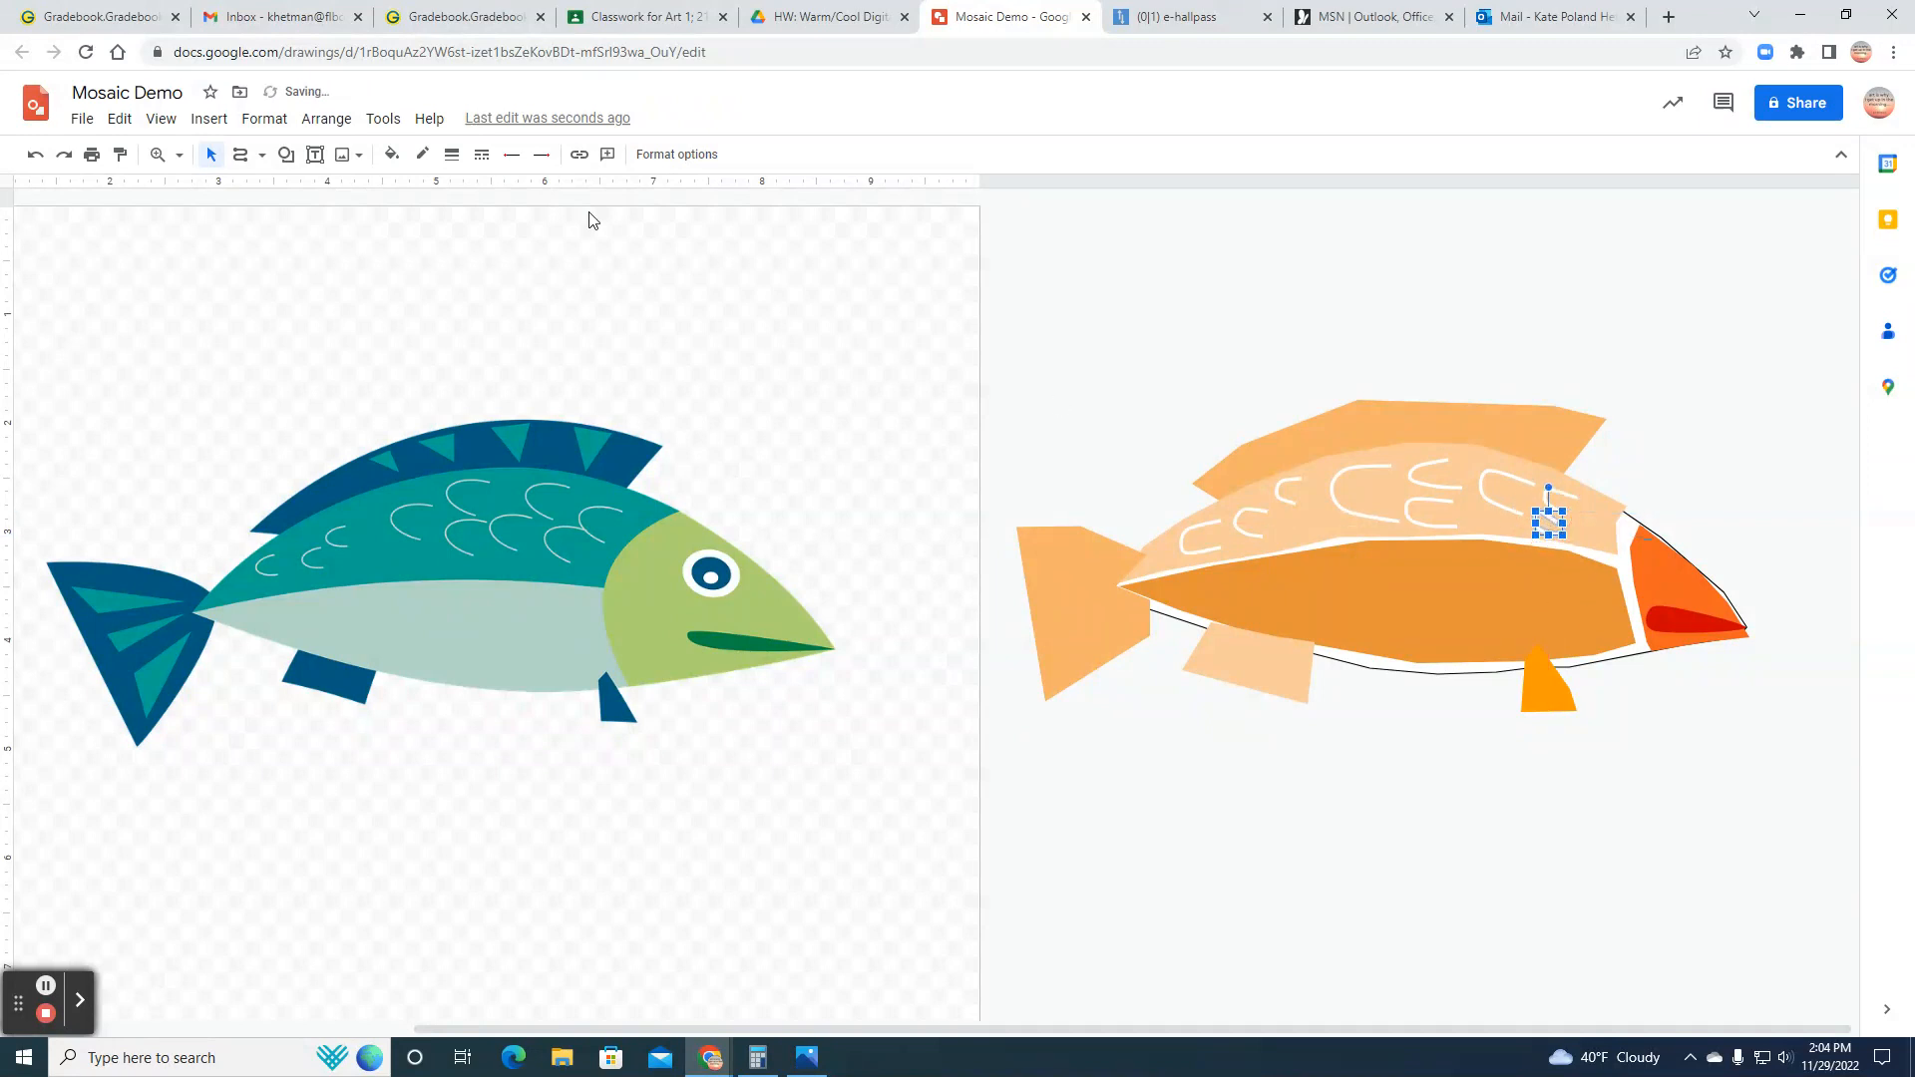
click(1397, 790)
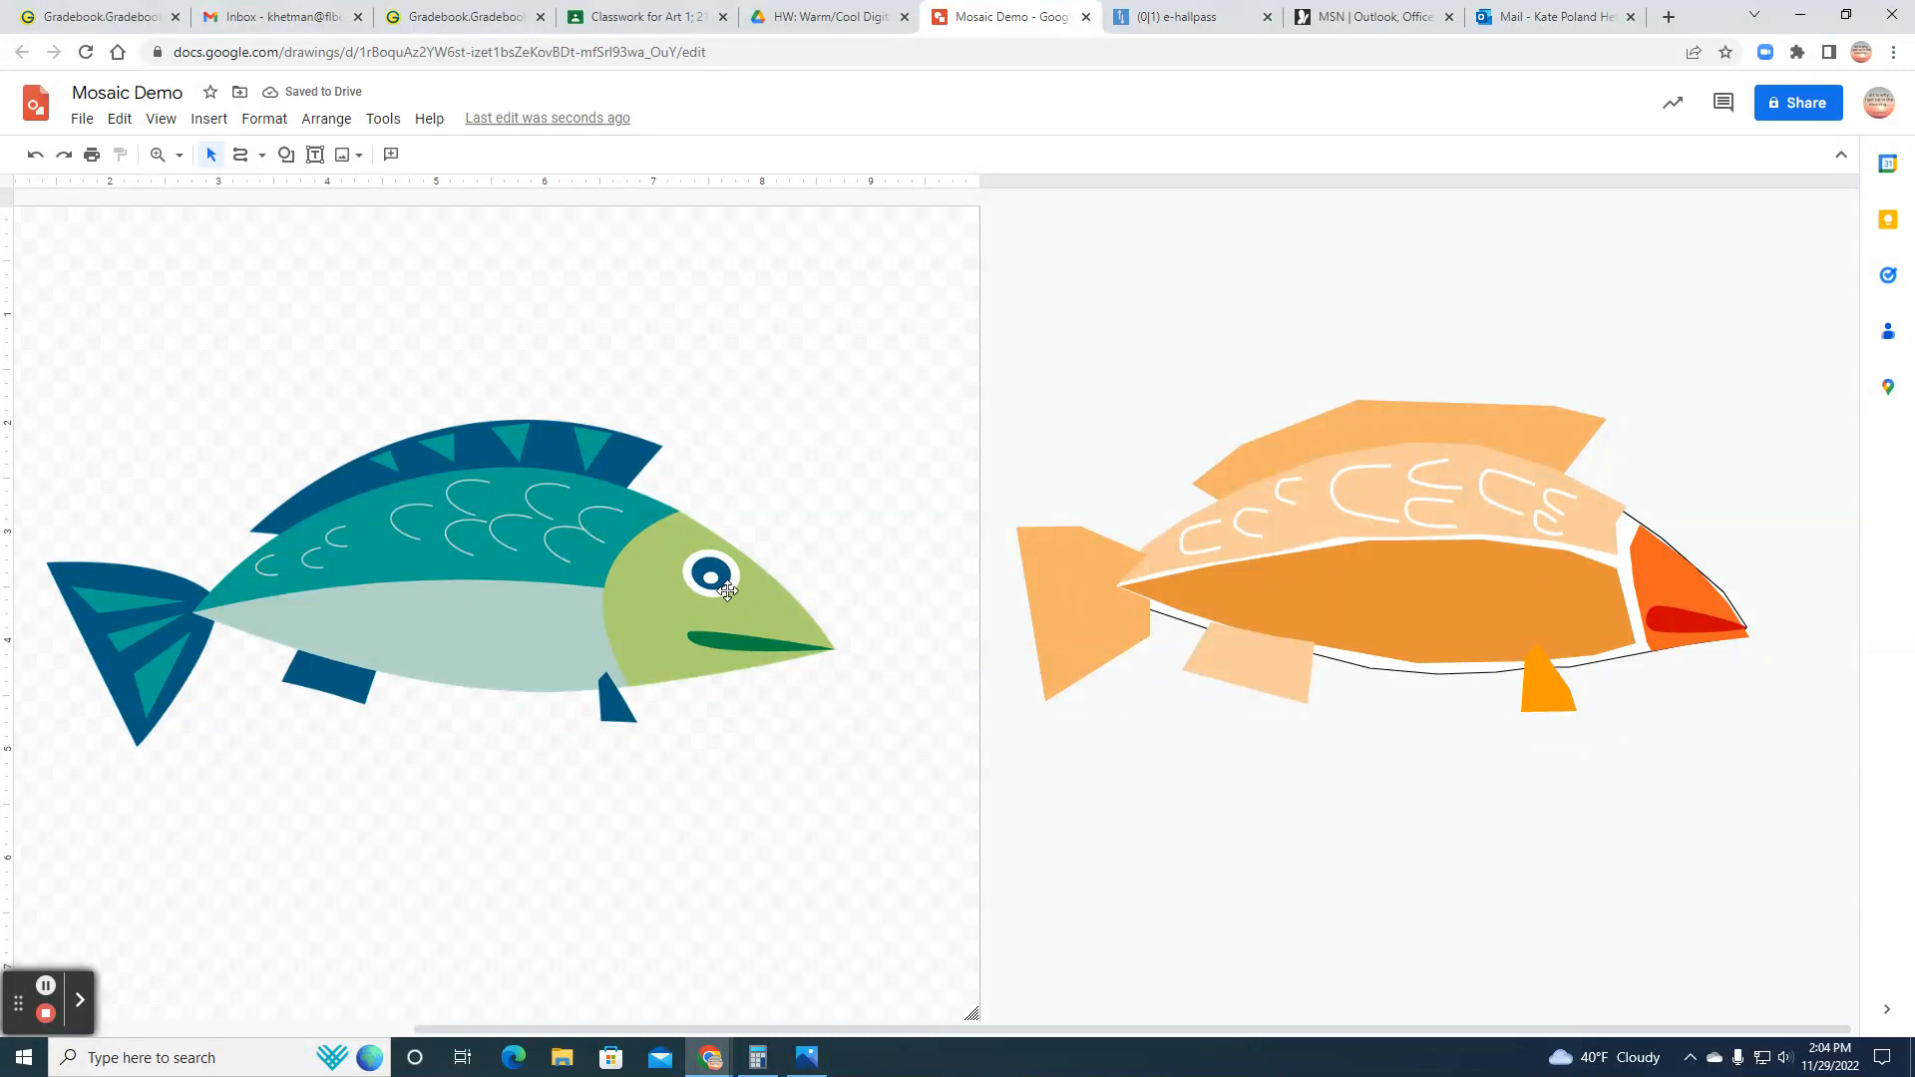
Step: Insert an oval for the eye and shrink it to fit the upper part of the head section
click(212, 126)
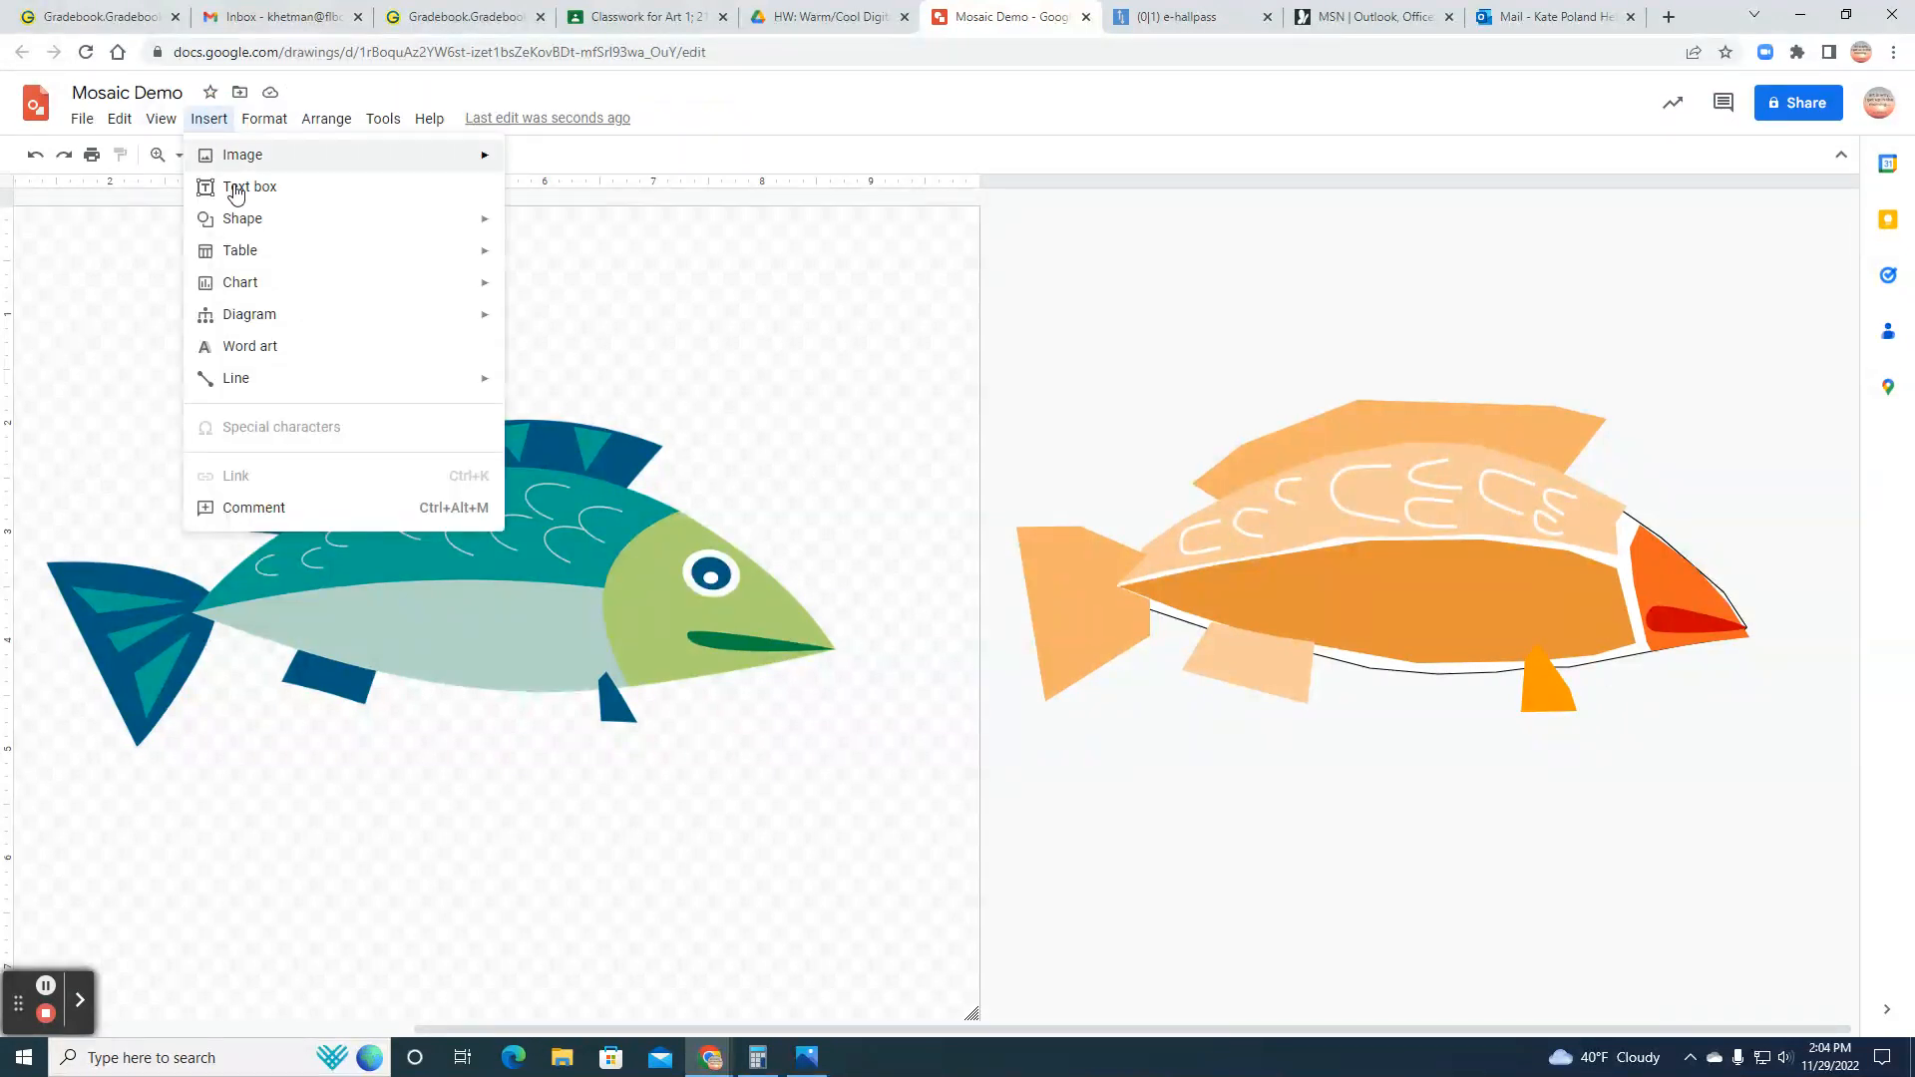
mouse_move(237, 219)
mouse_move(611, 228)
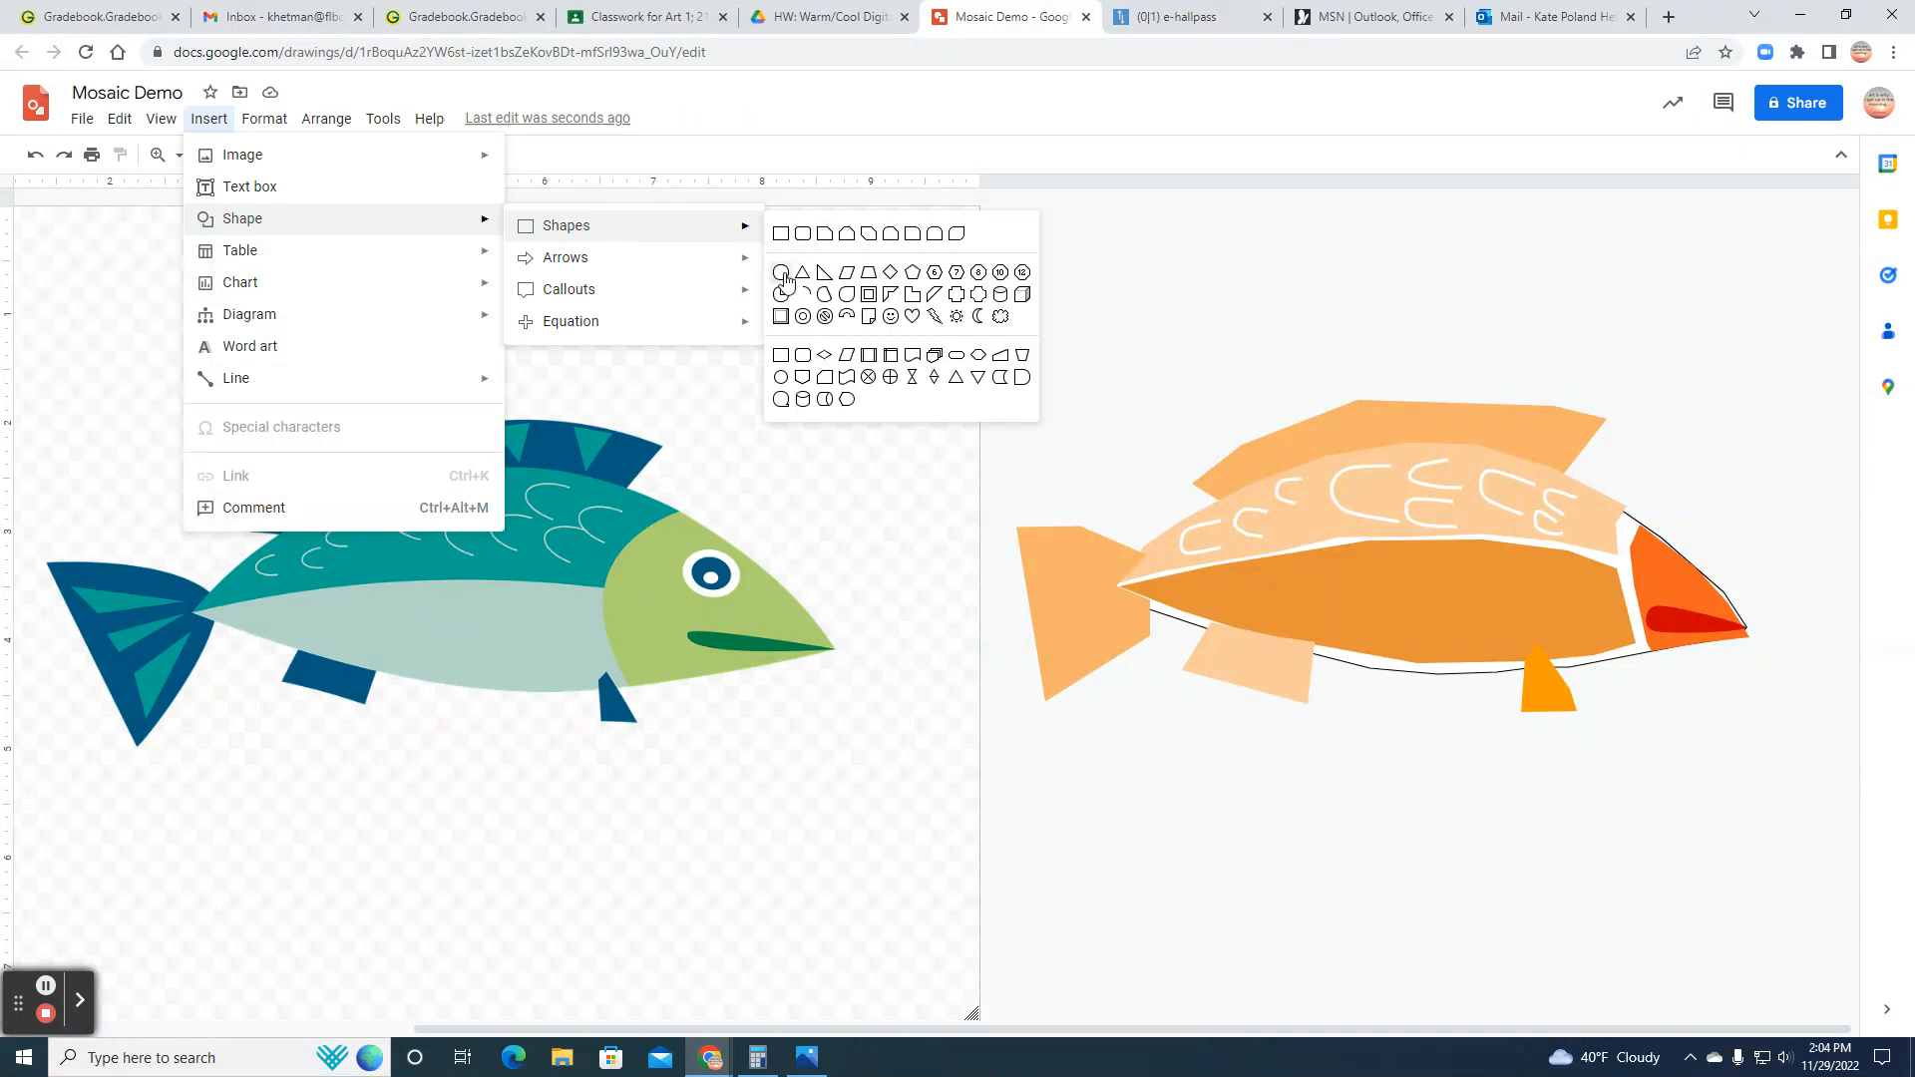
click(784, 272)
click(1661, 572)
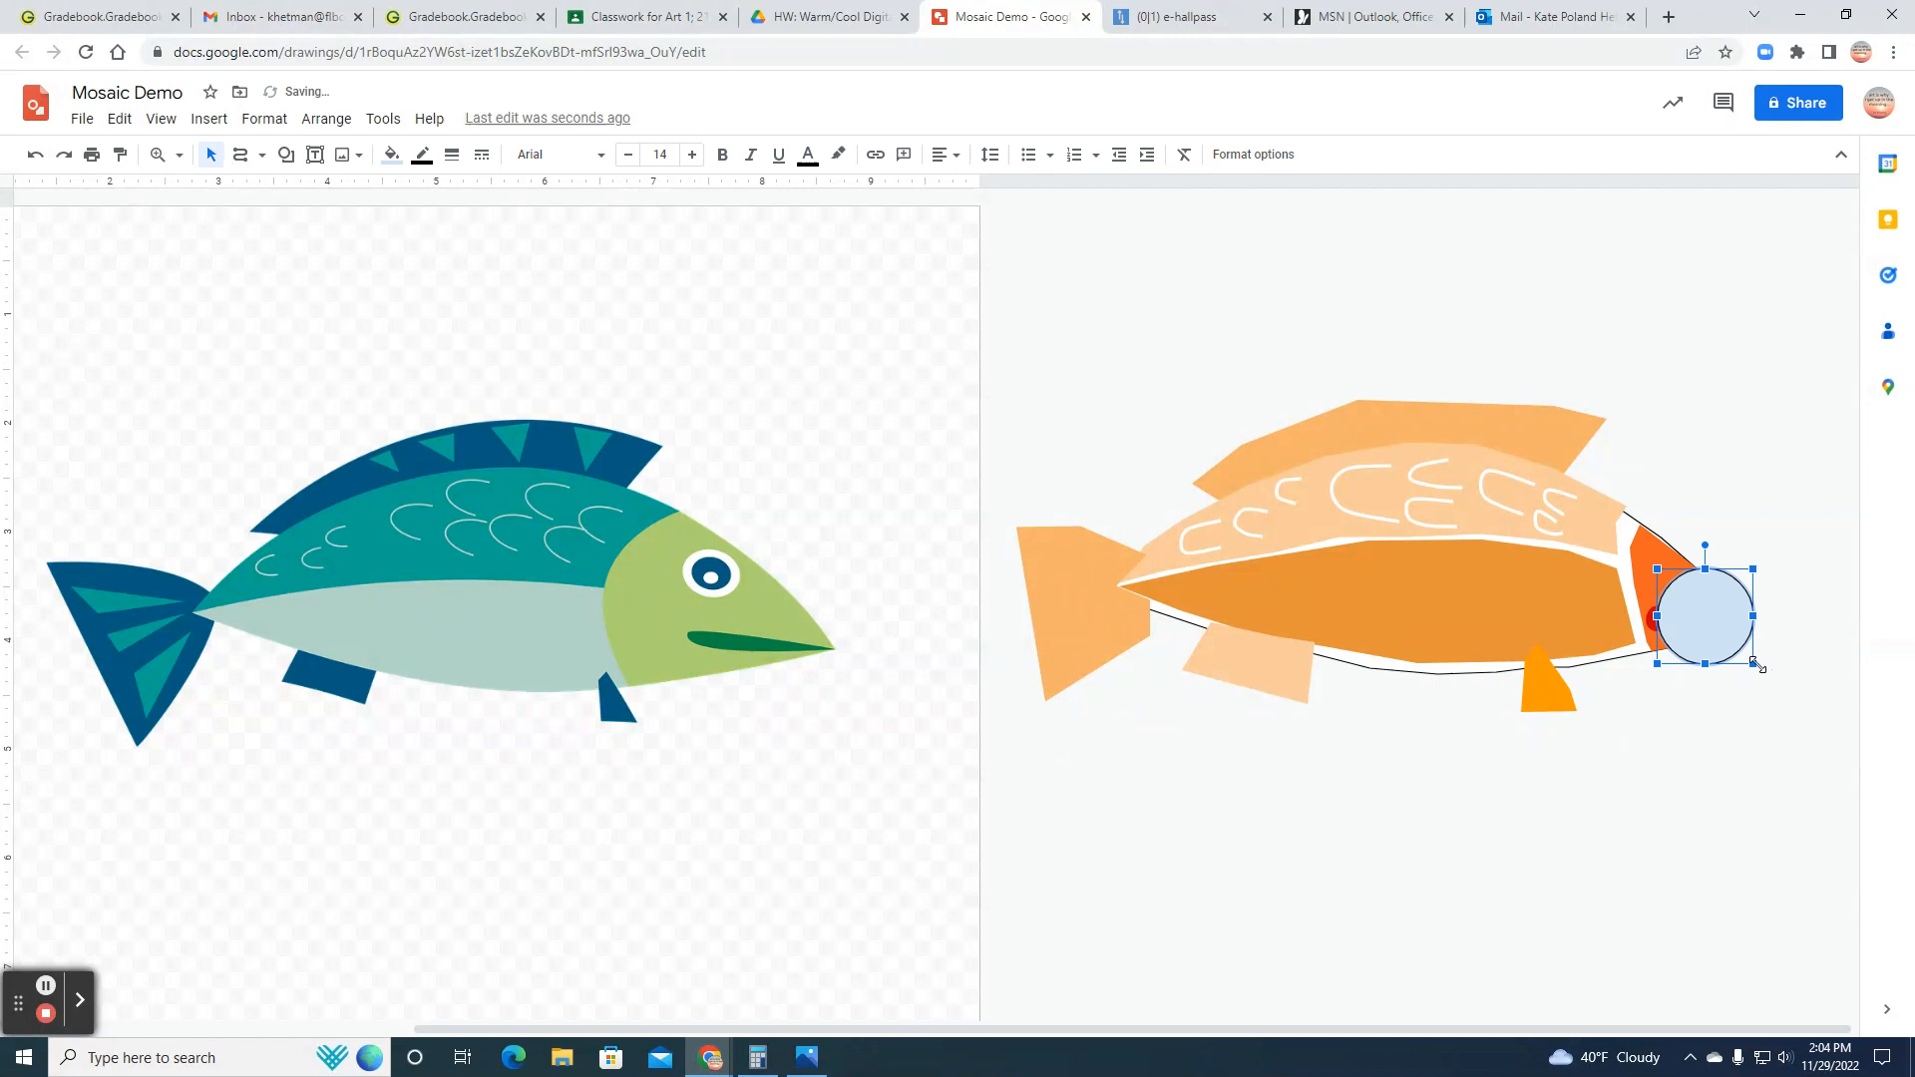
drag(1708, 651, 1656, 578)
Step: Fill the eye oval with white and make its border transparent
click(393, 157)
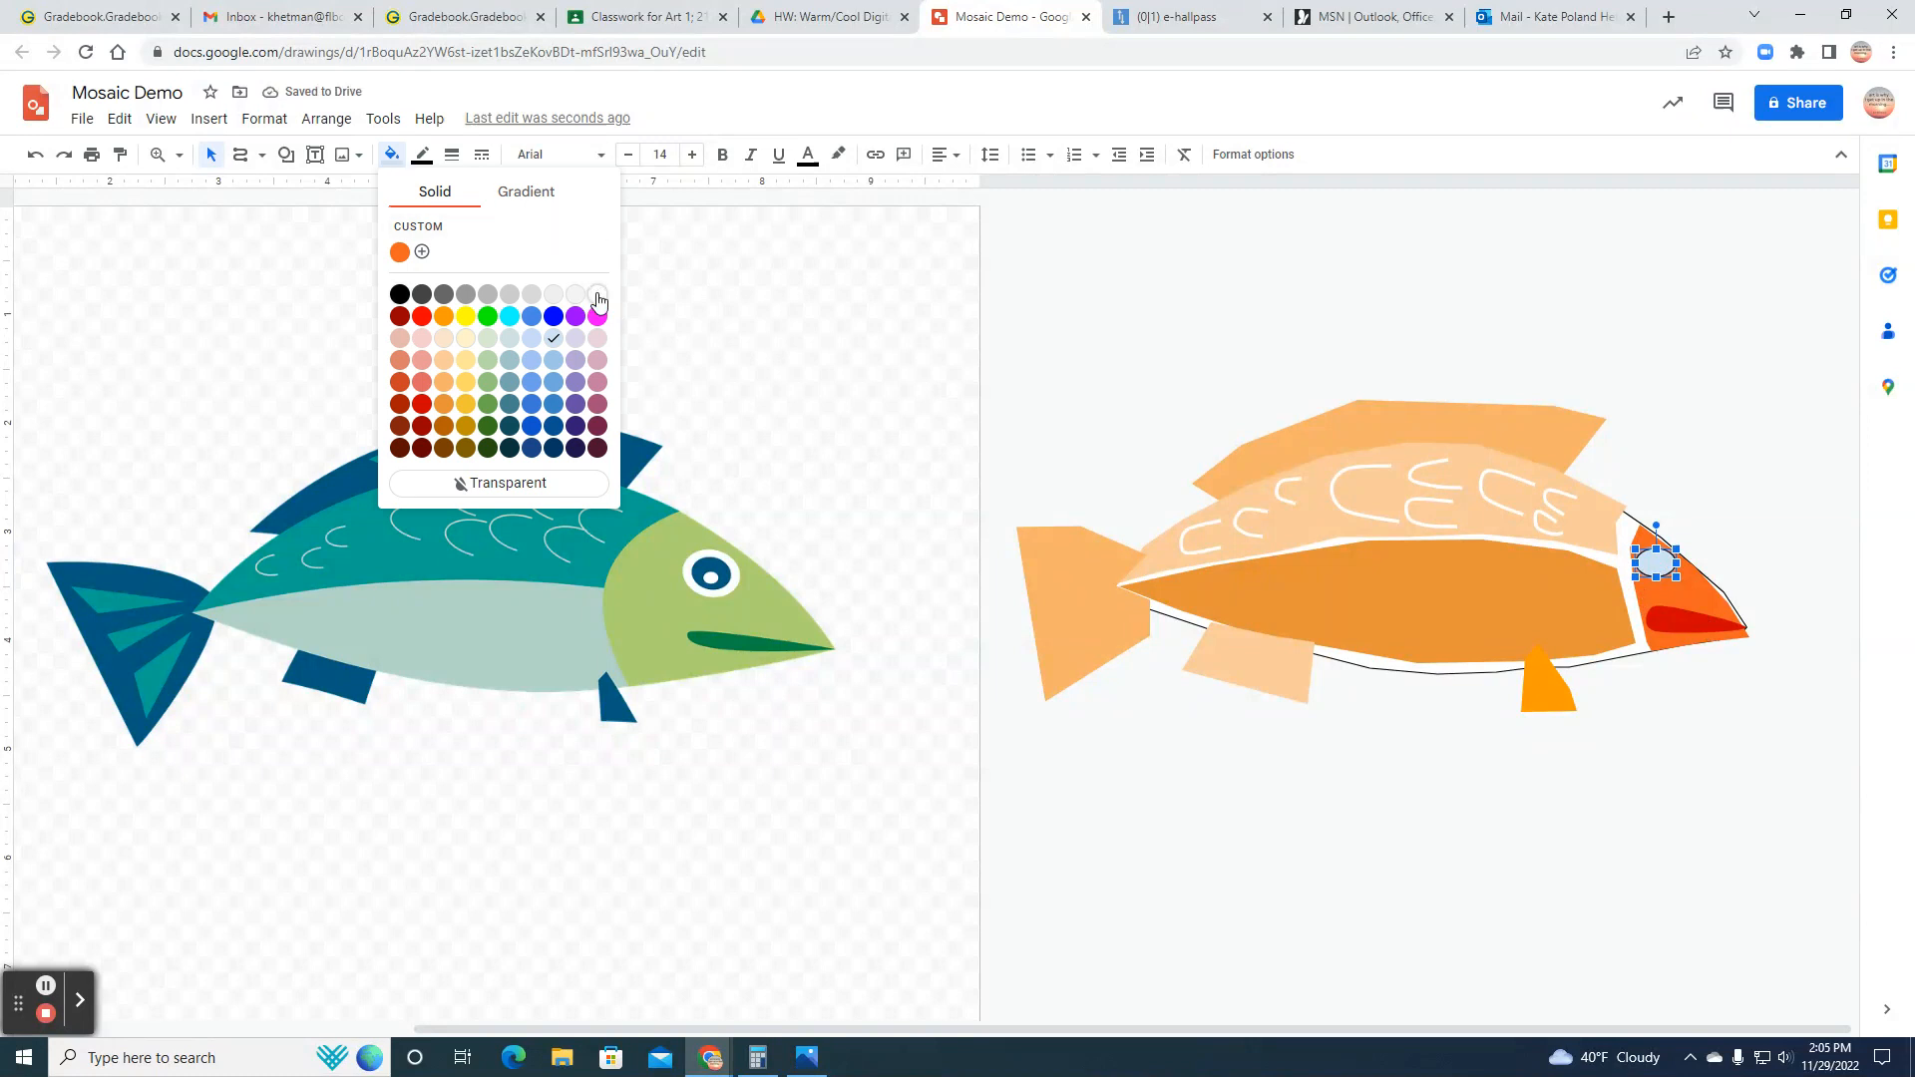
click(596, 294)
click(422, 154)
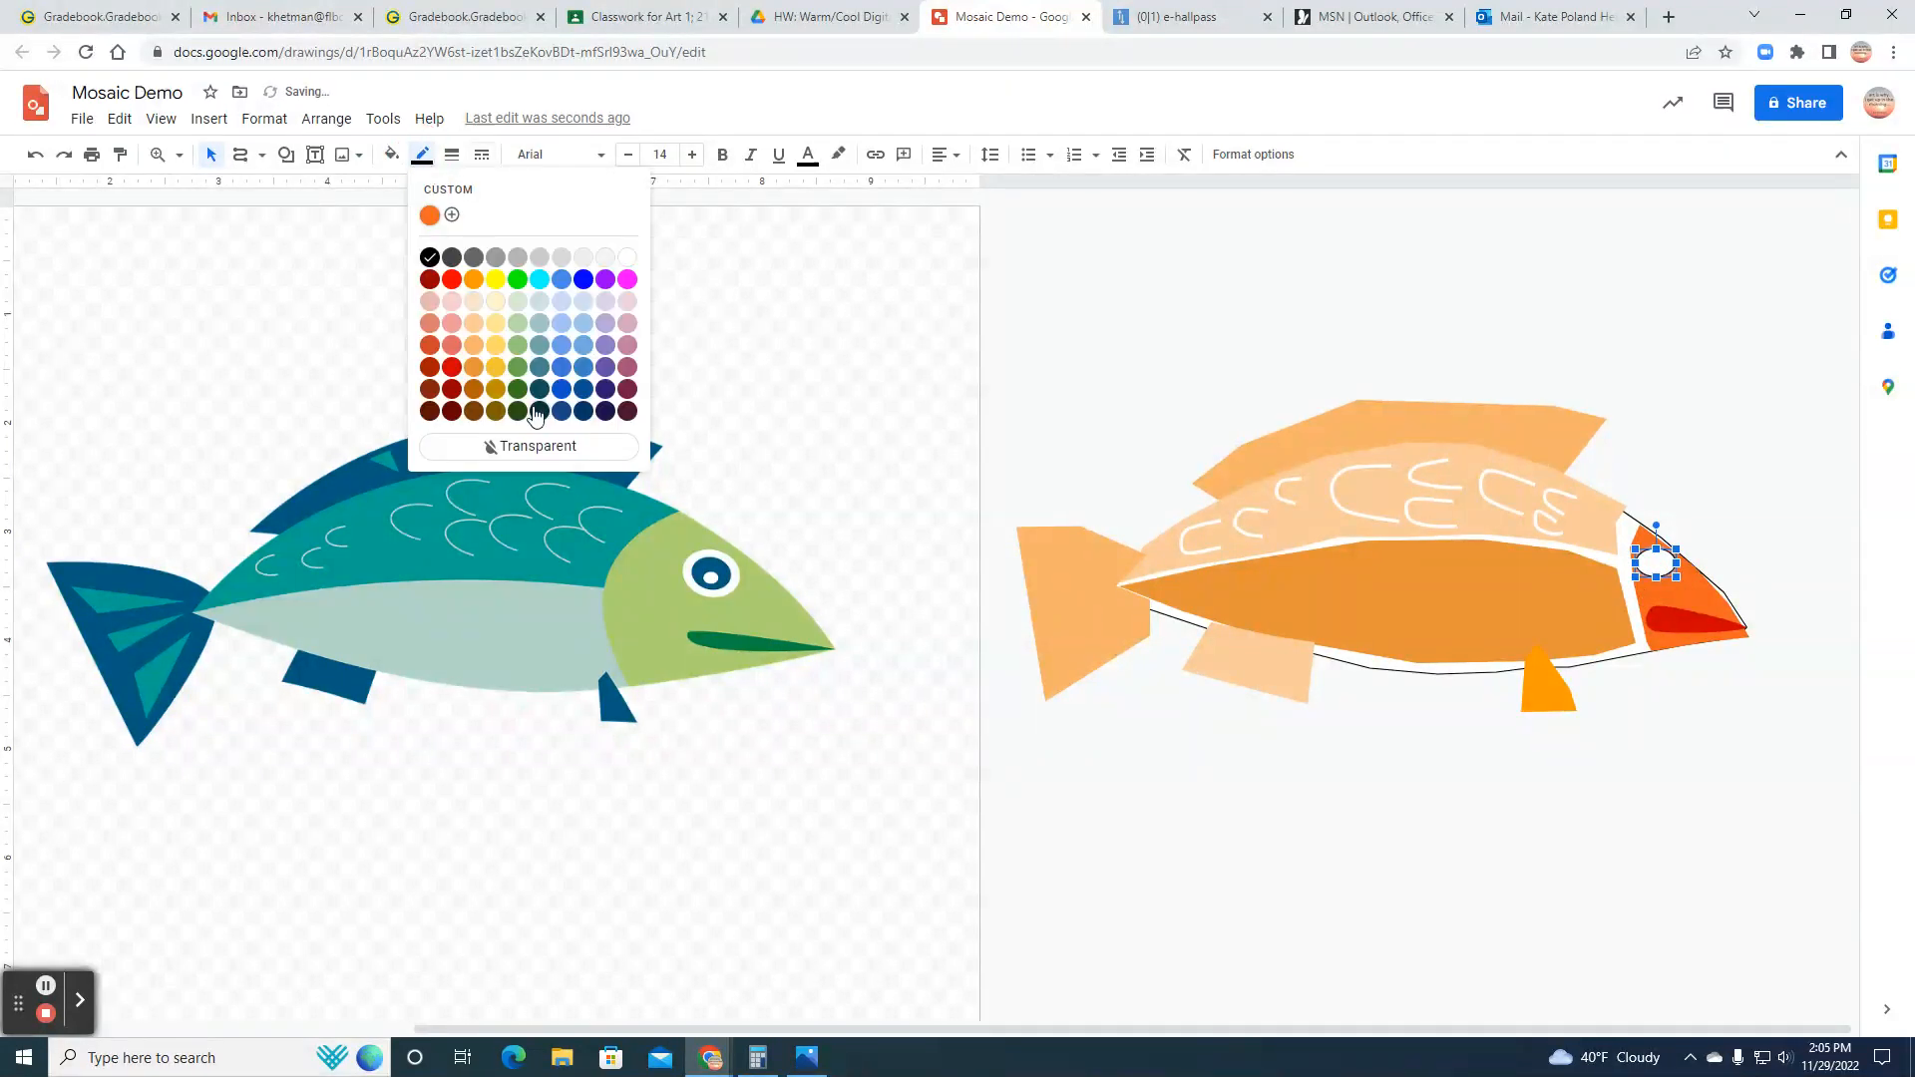
click(536, 440)
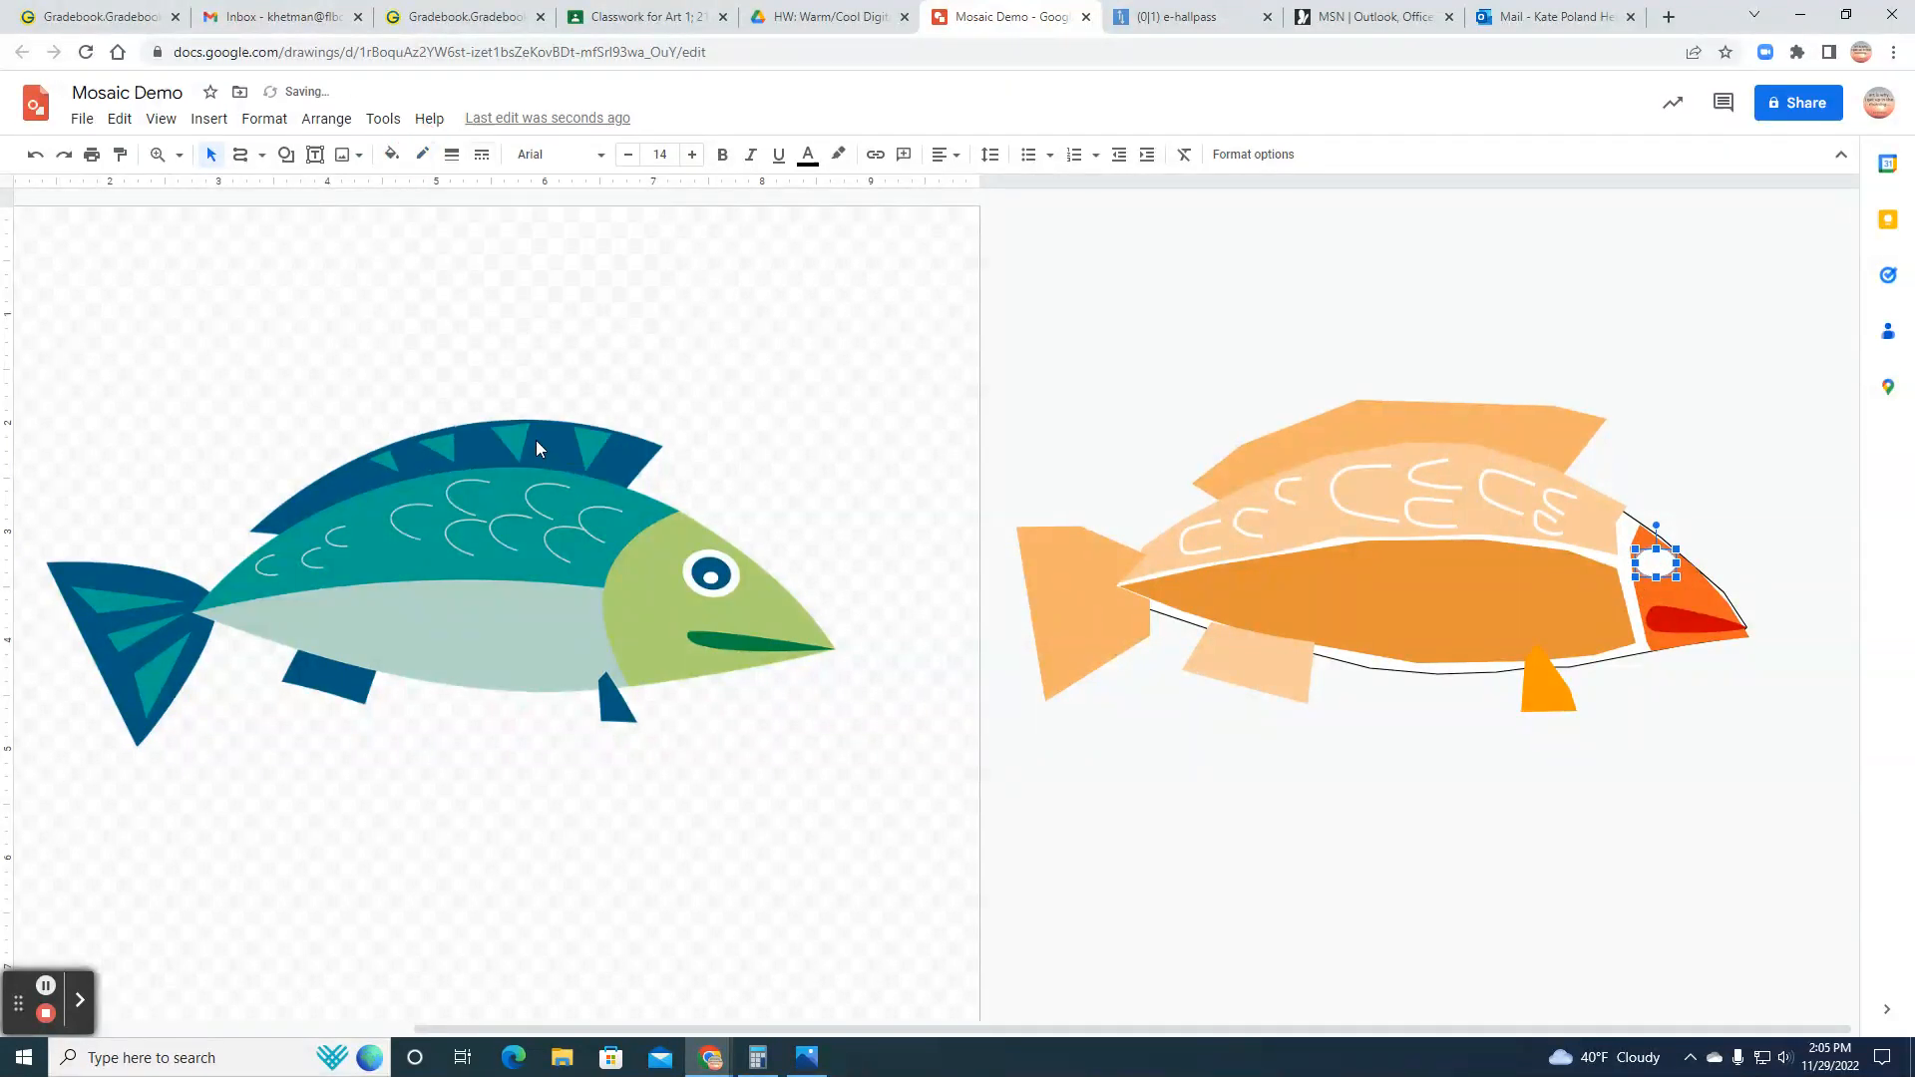
Step: Insert a second oval for the pupil and shrink it to fit inside the white eye oval
click(209, 119)
mouse_move(244, 220)
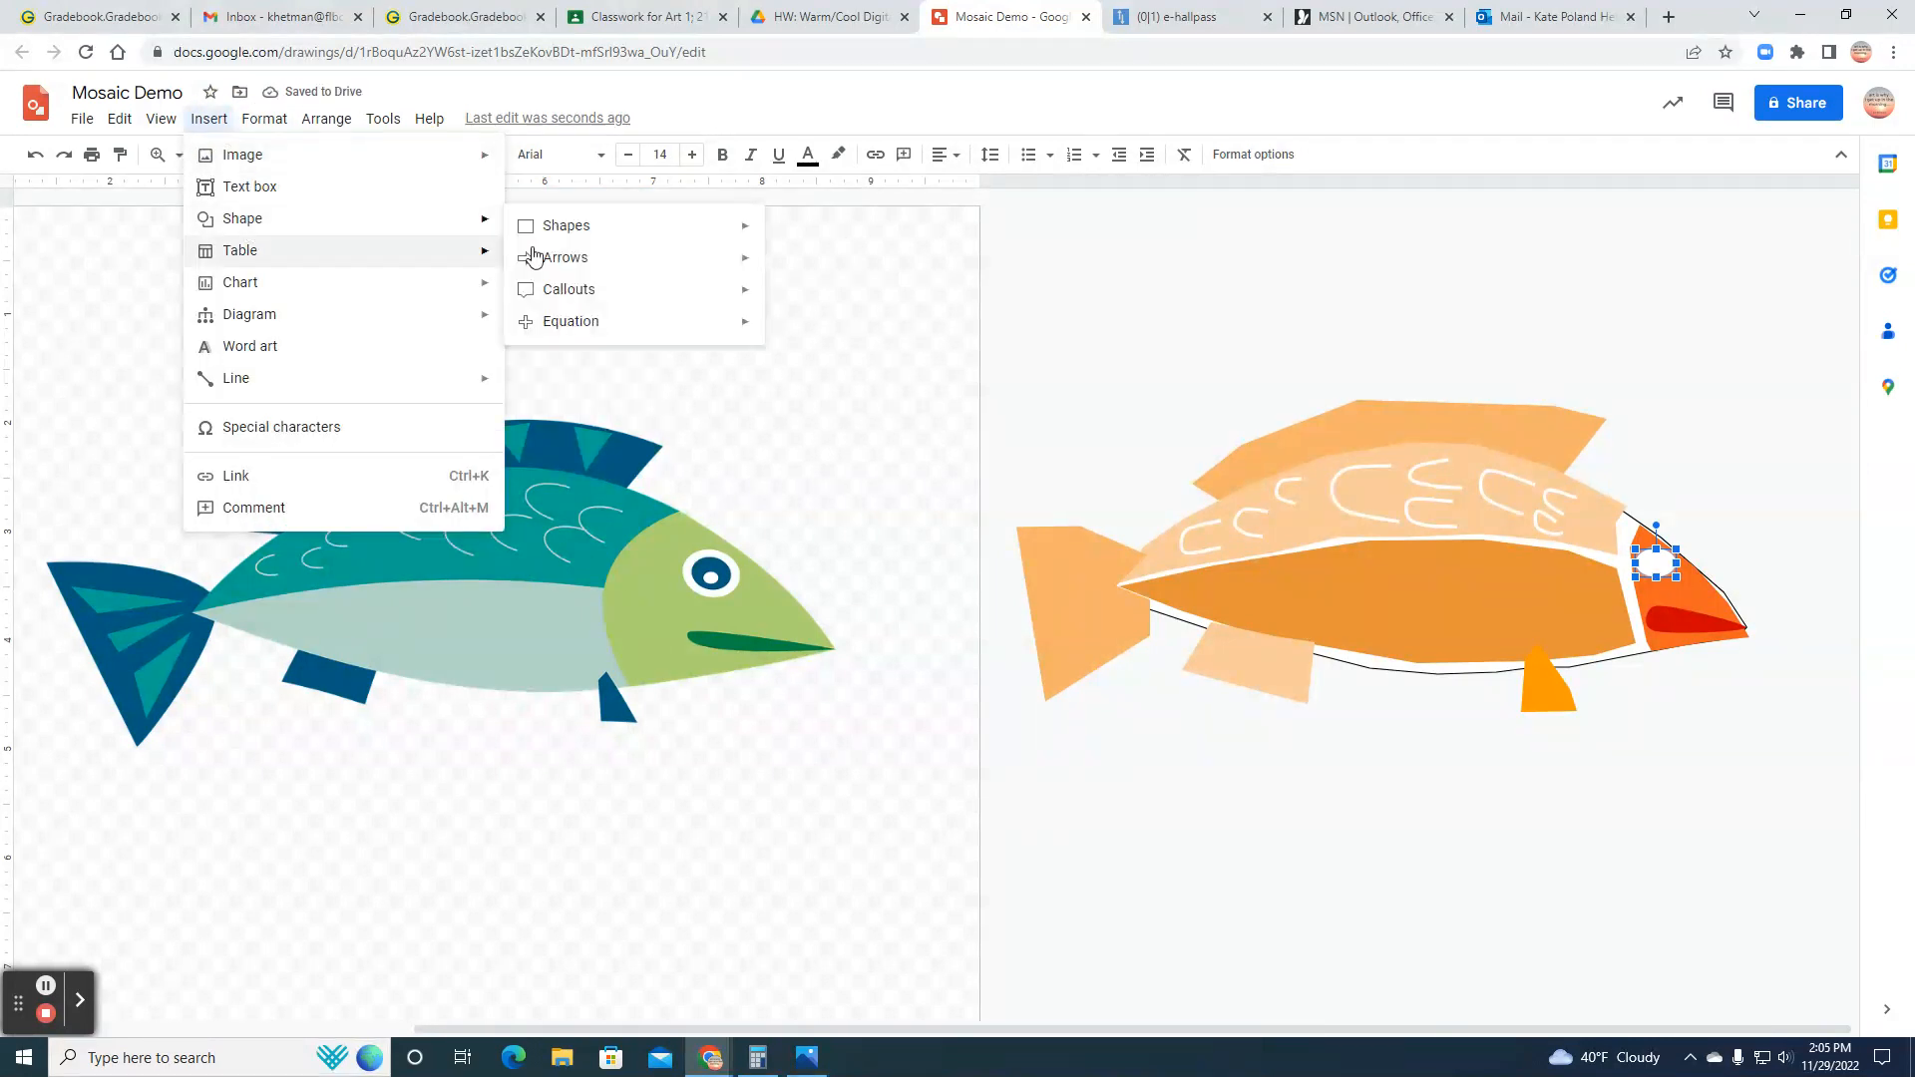
mouse_move(558, 225)
click(780, 272)
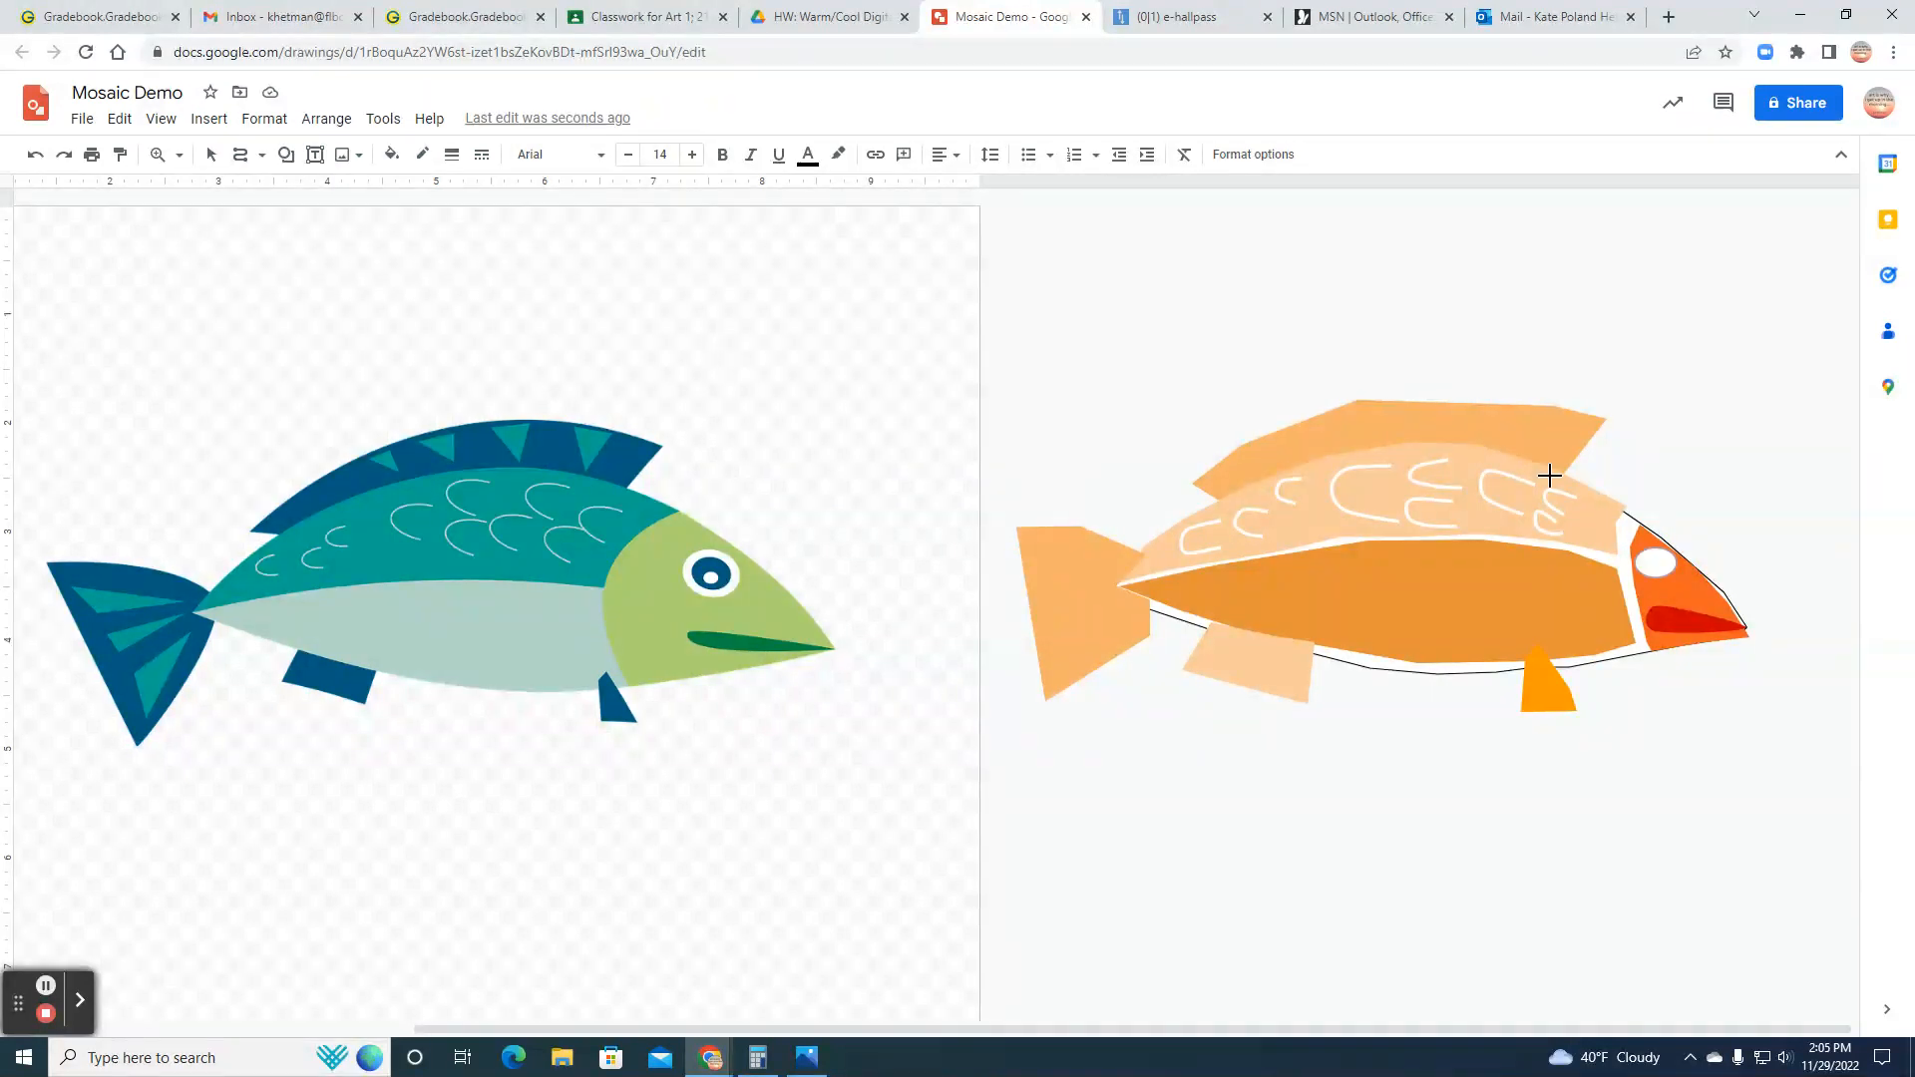
click(1657, 565)
drag(1753, 656, 1662, 566)
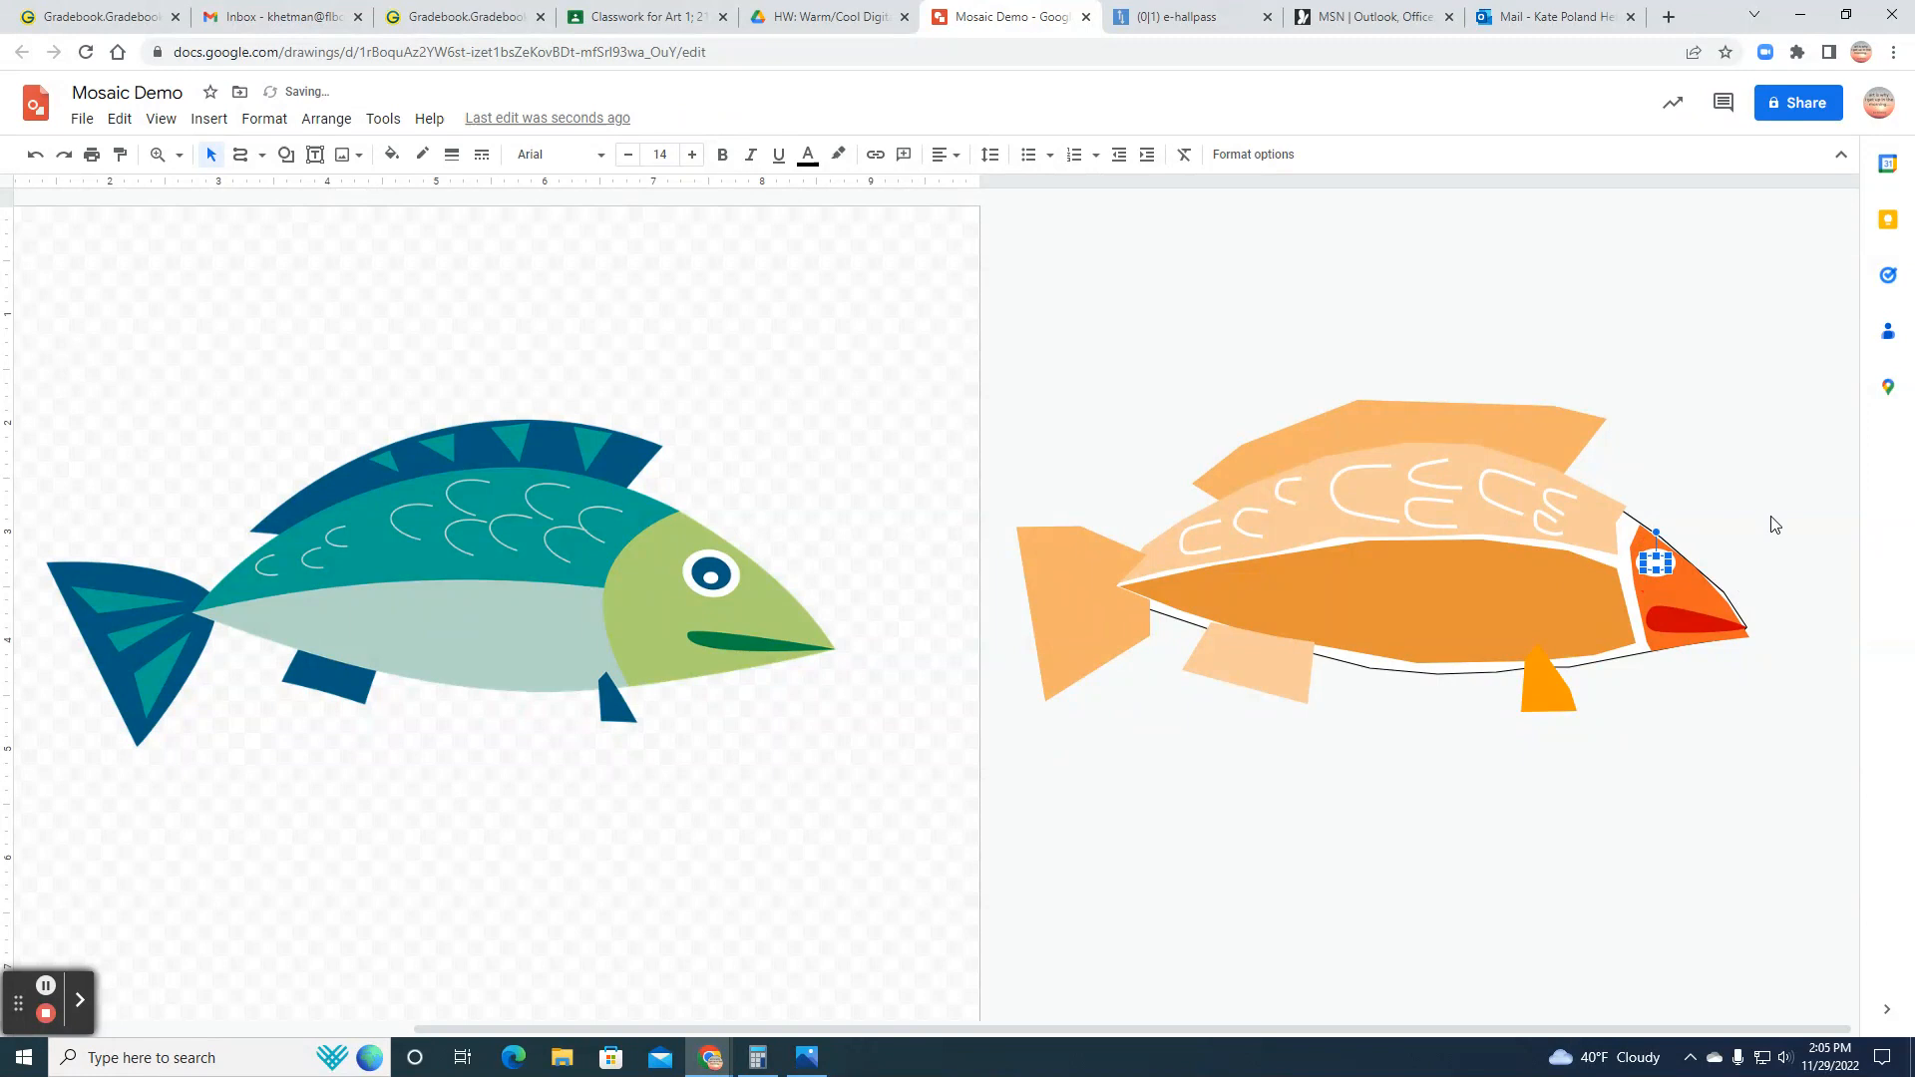
Step: Fill the pupil oval with black and deselect it
click(391, 154)
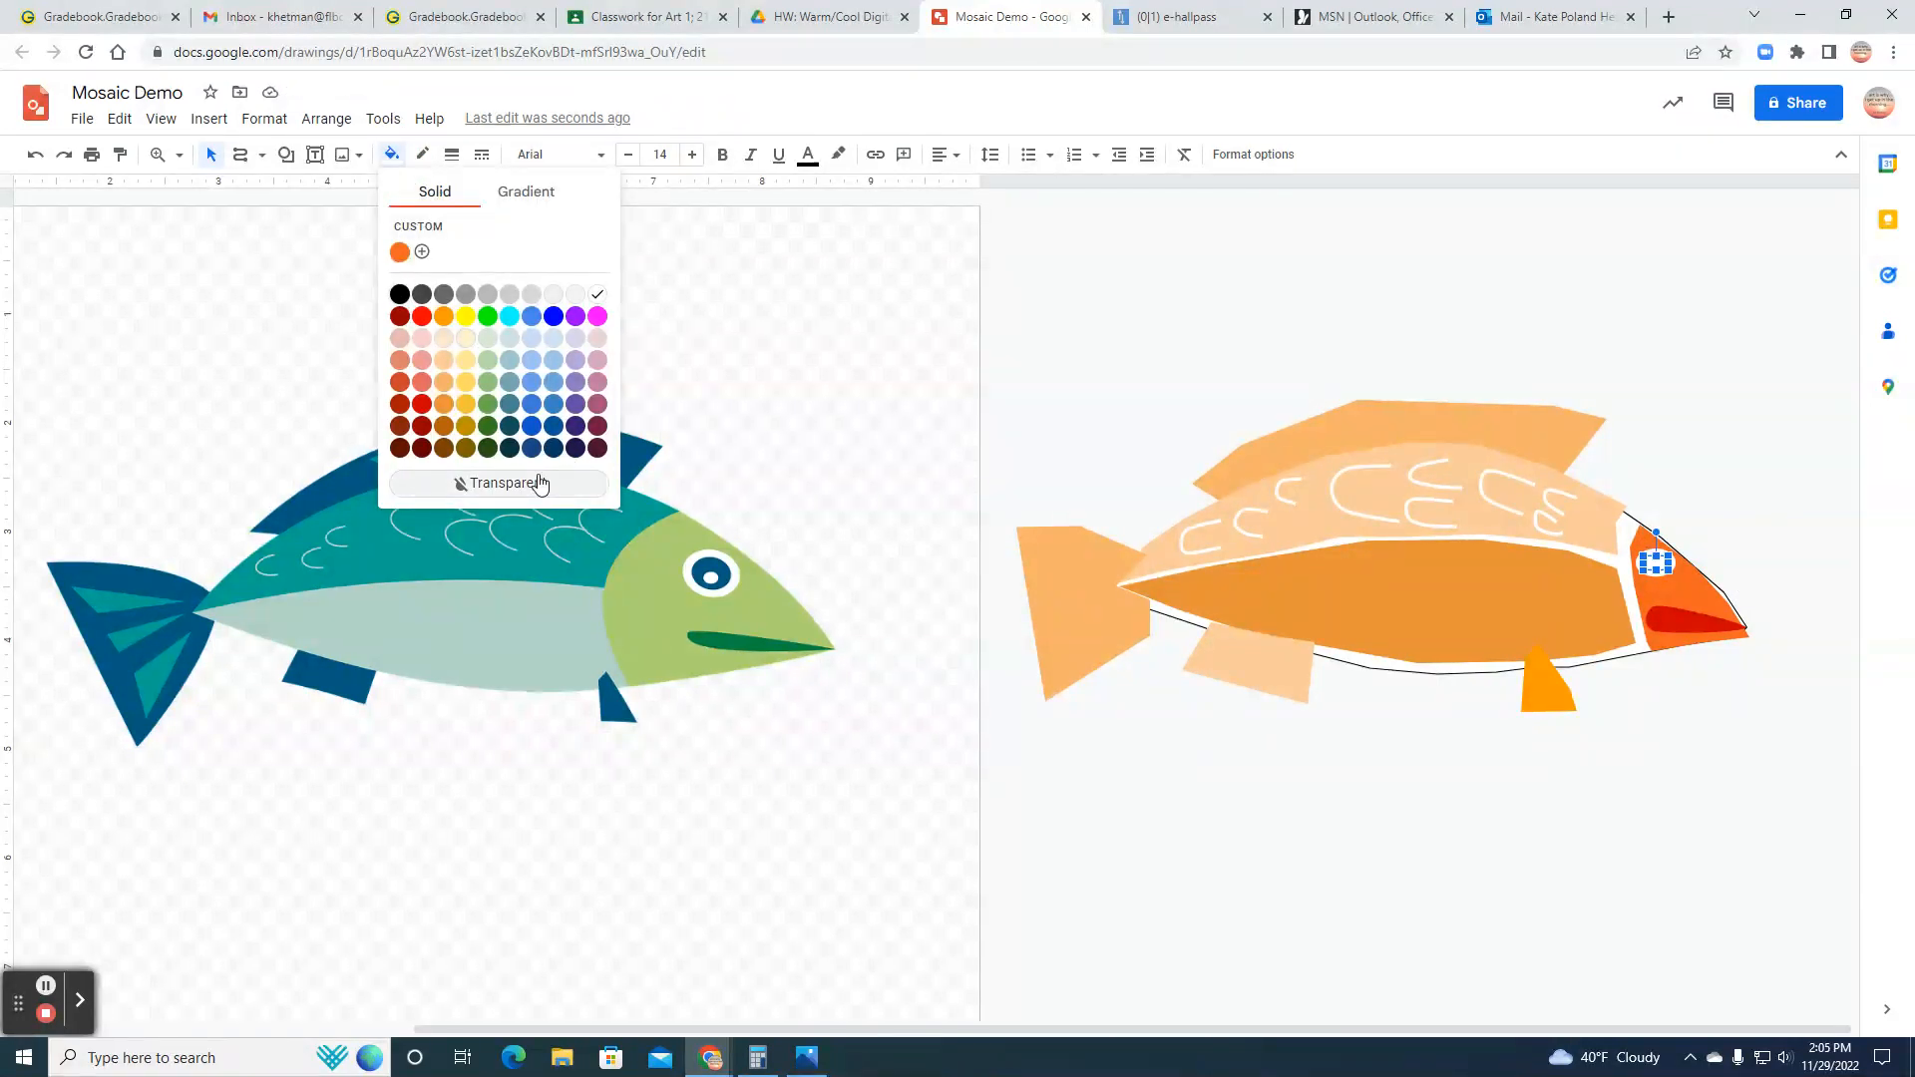
click(400, 295)
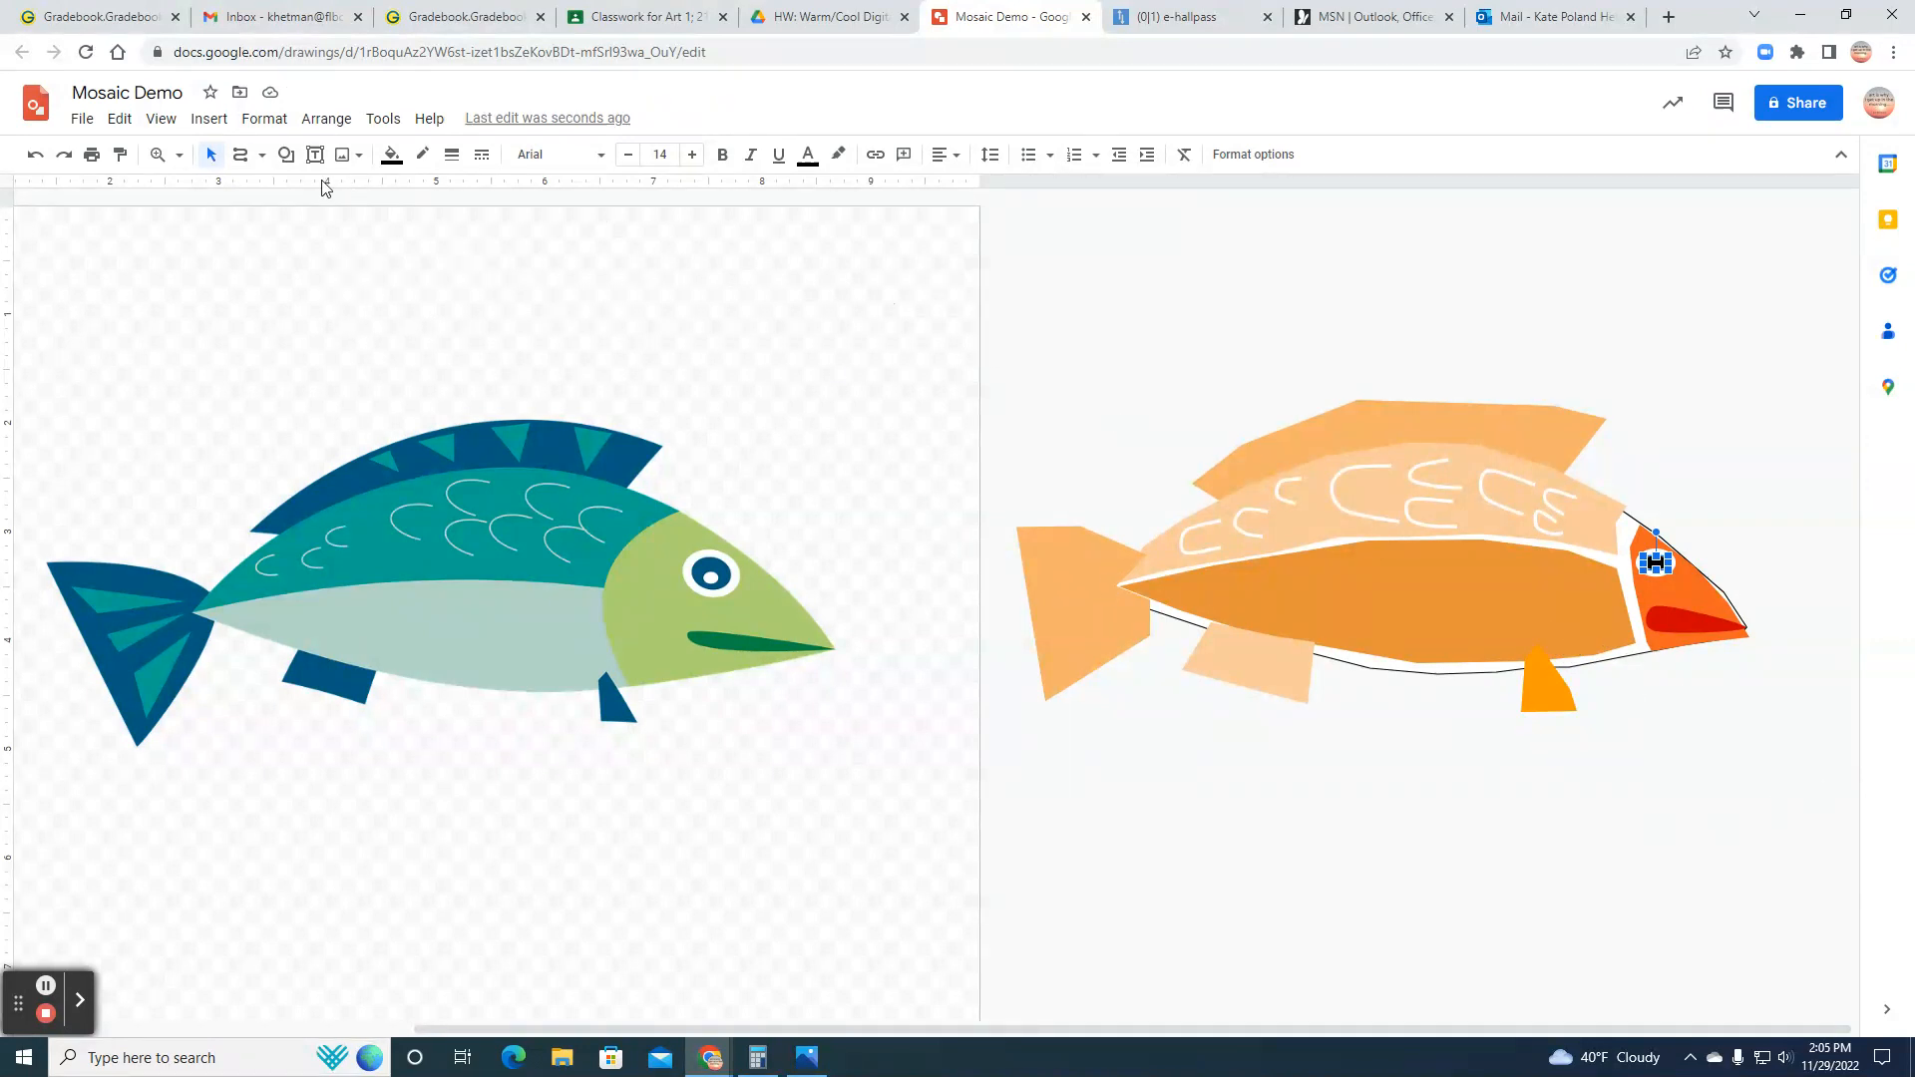
click(211, 156)
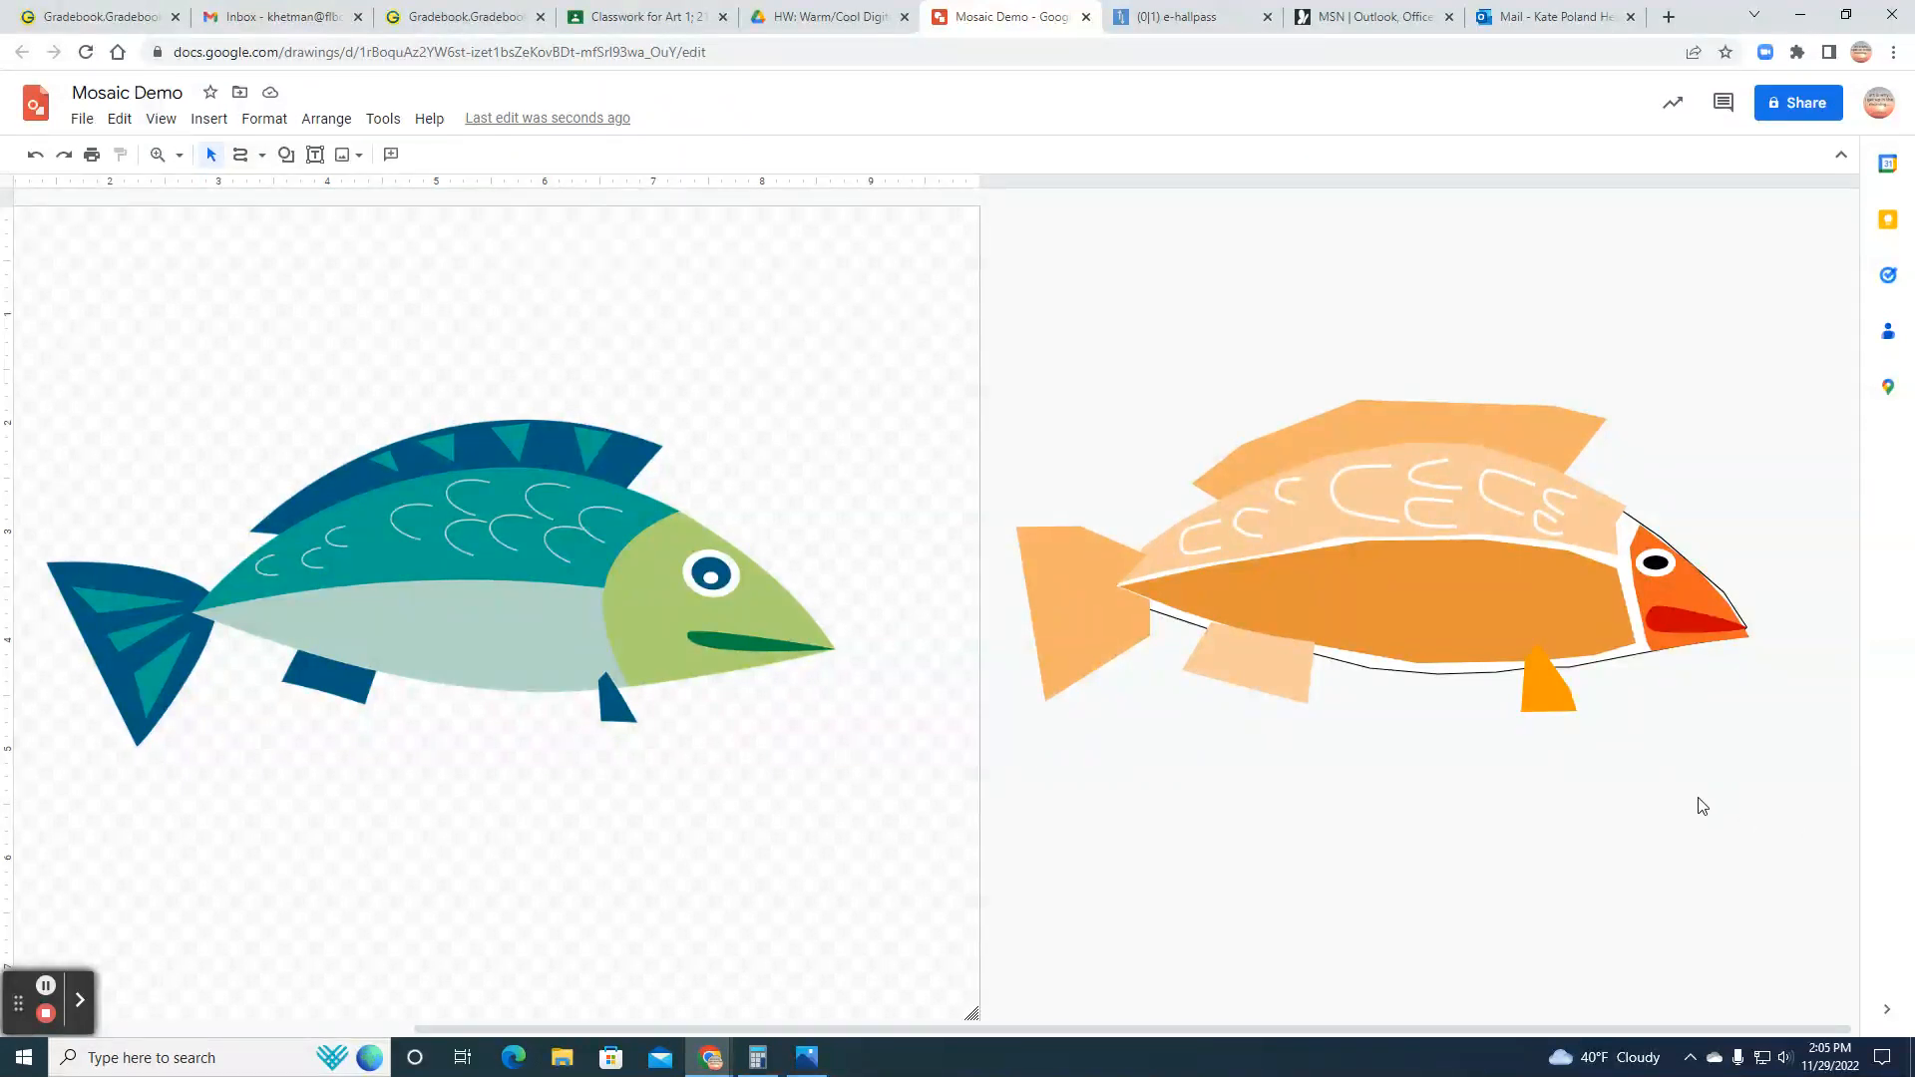
Step: Slightly resize the white eye oval and the black pupil so they fit the head better
click(1660, 567)
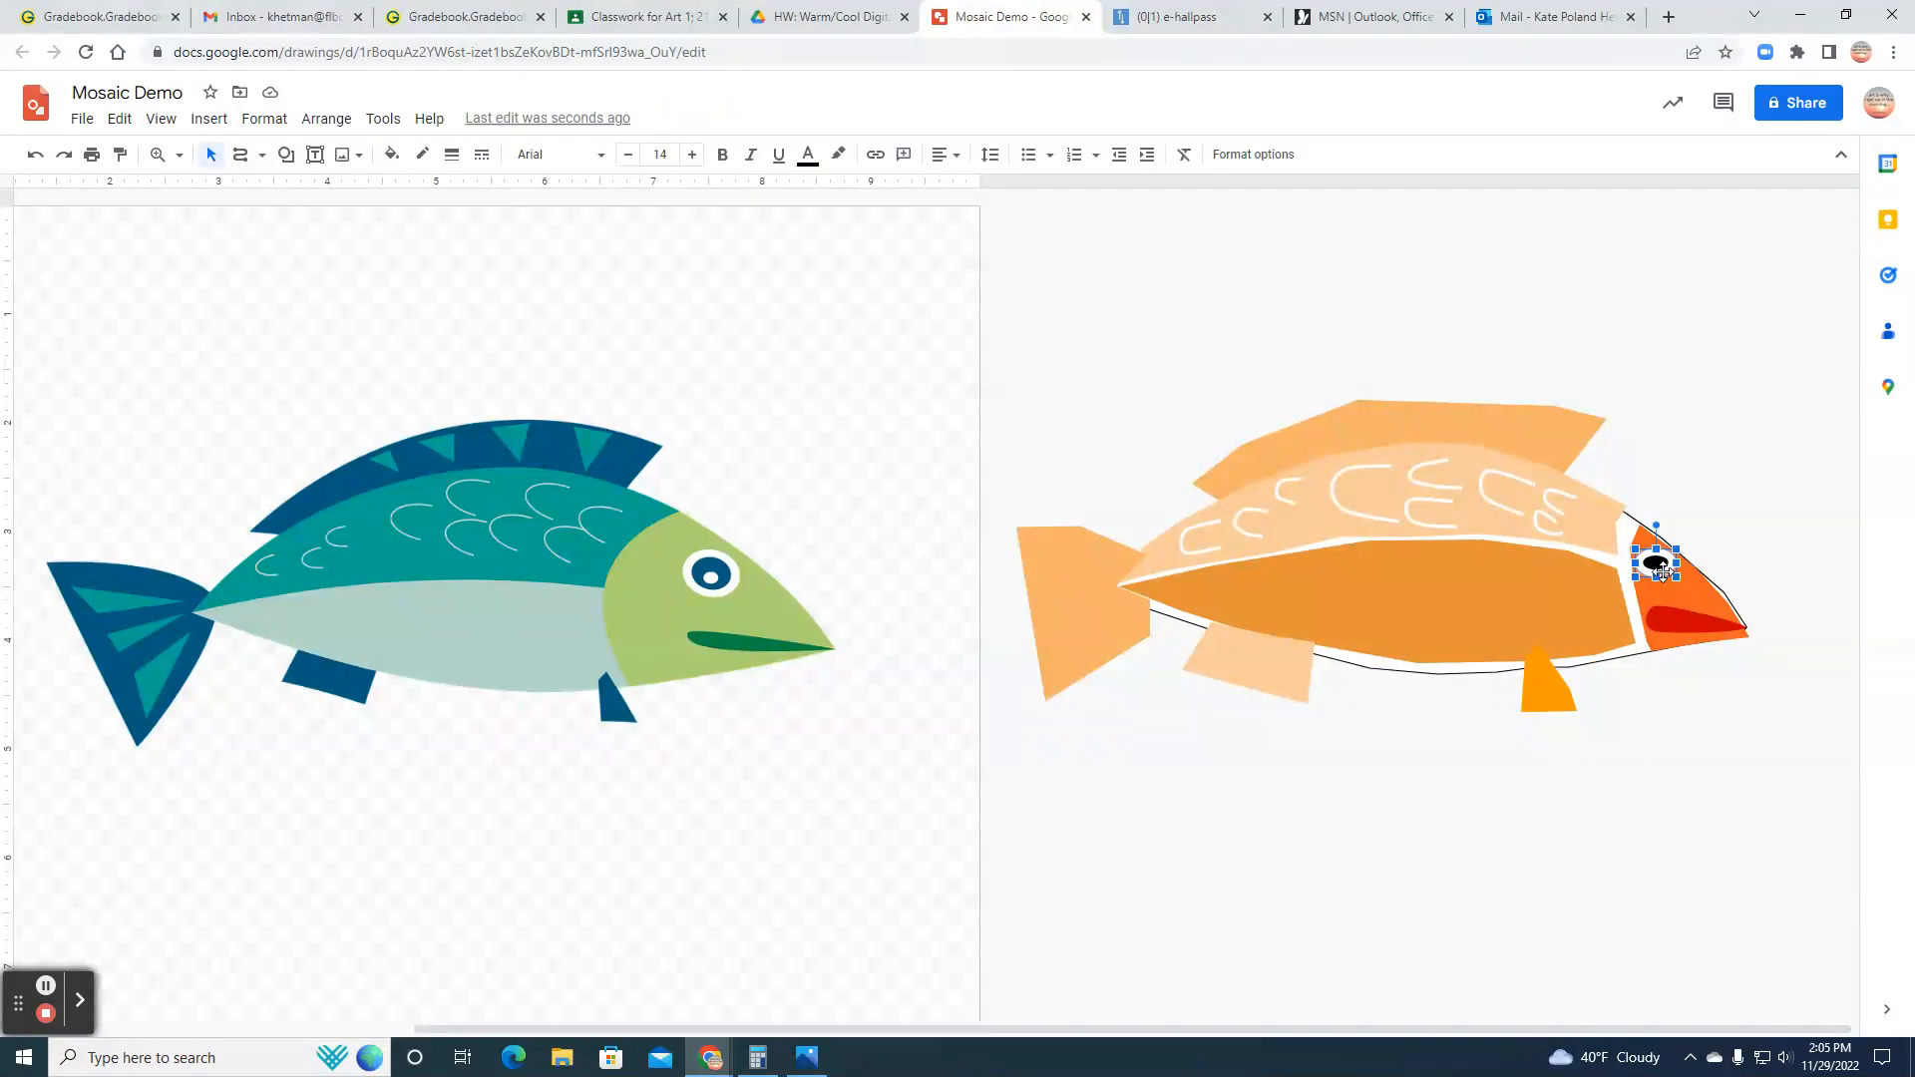
mouse_move(1677, 578)
mouse_down()
mouse_move(1648, 556)
mouse_move(1676, 575)
mouse_up()
drag(1679, 578, 1680, 580)
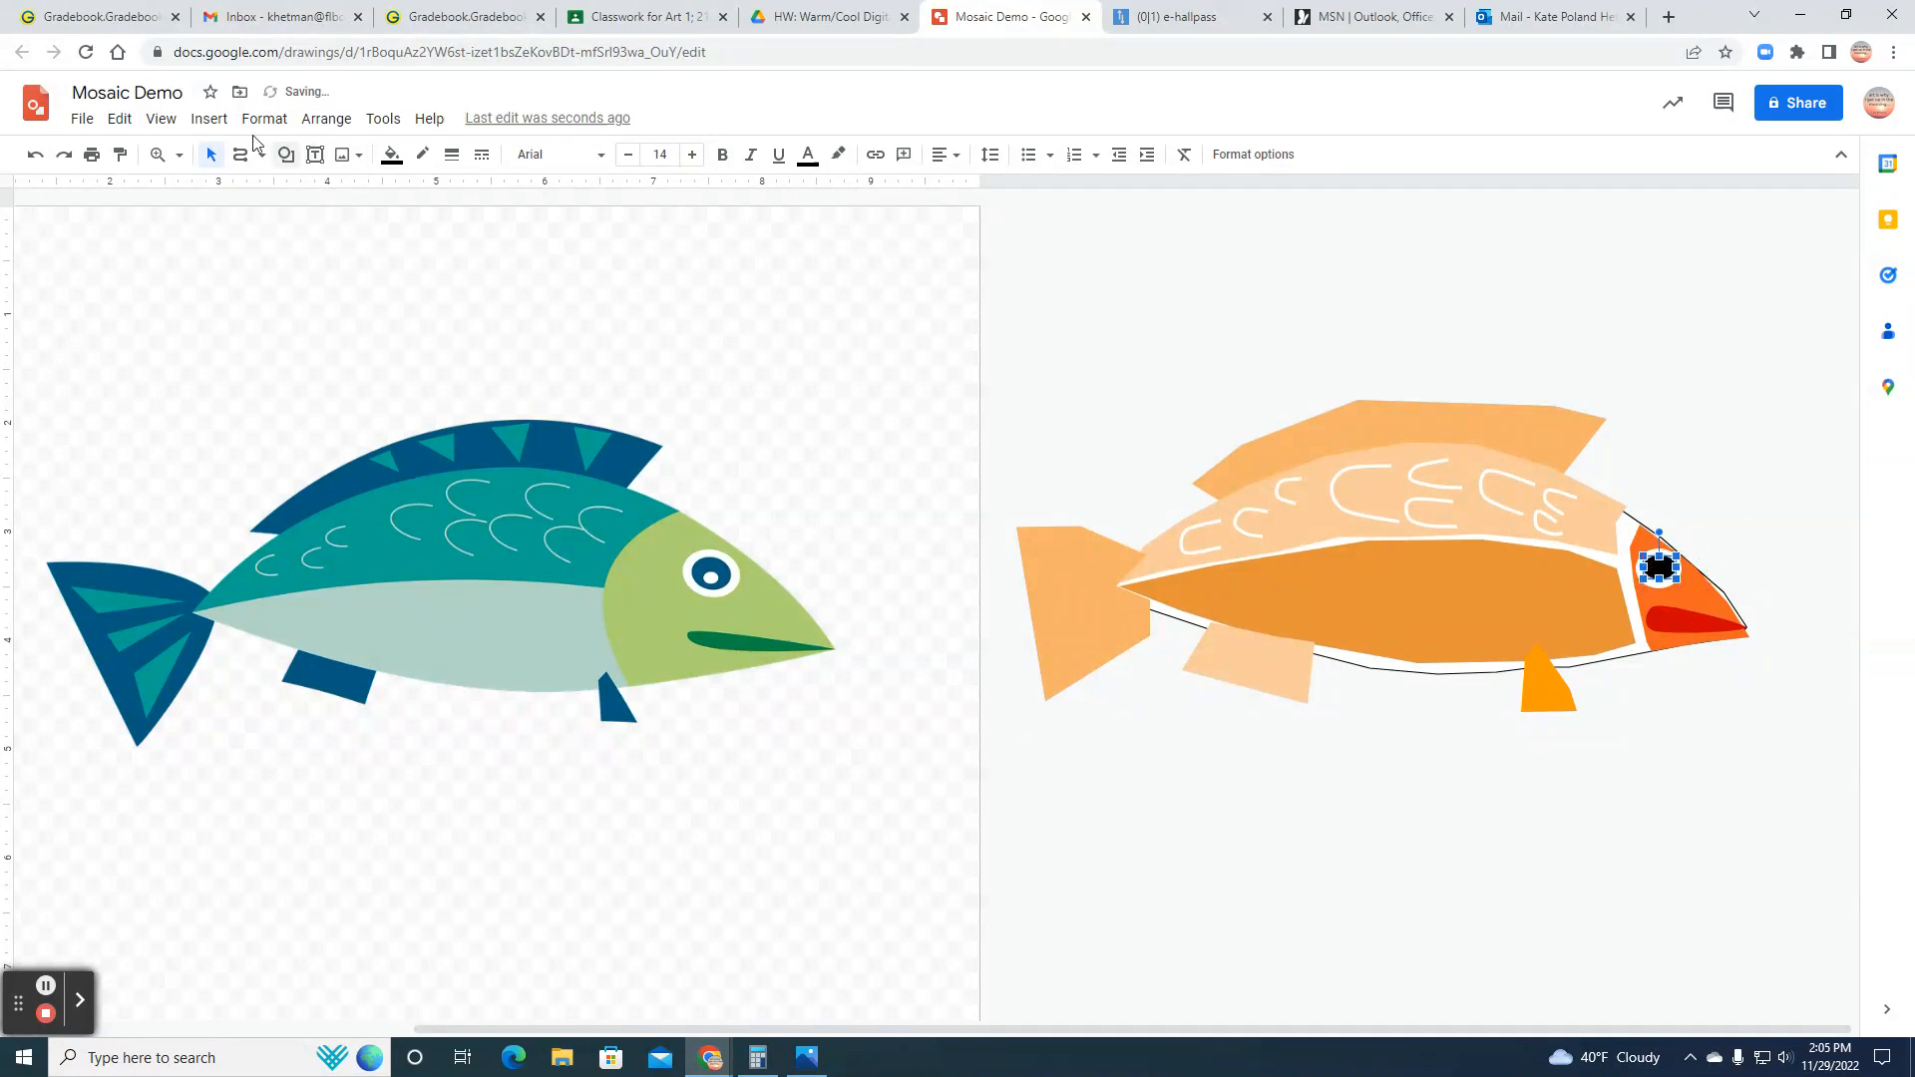
click(209, 119)
mouse_move(239, 219)
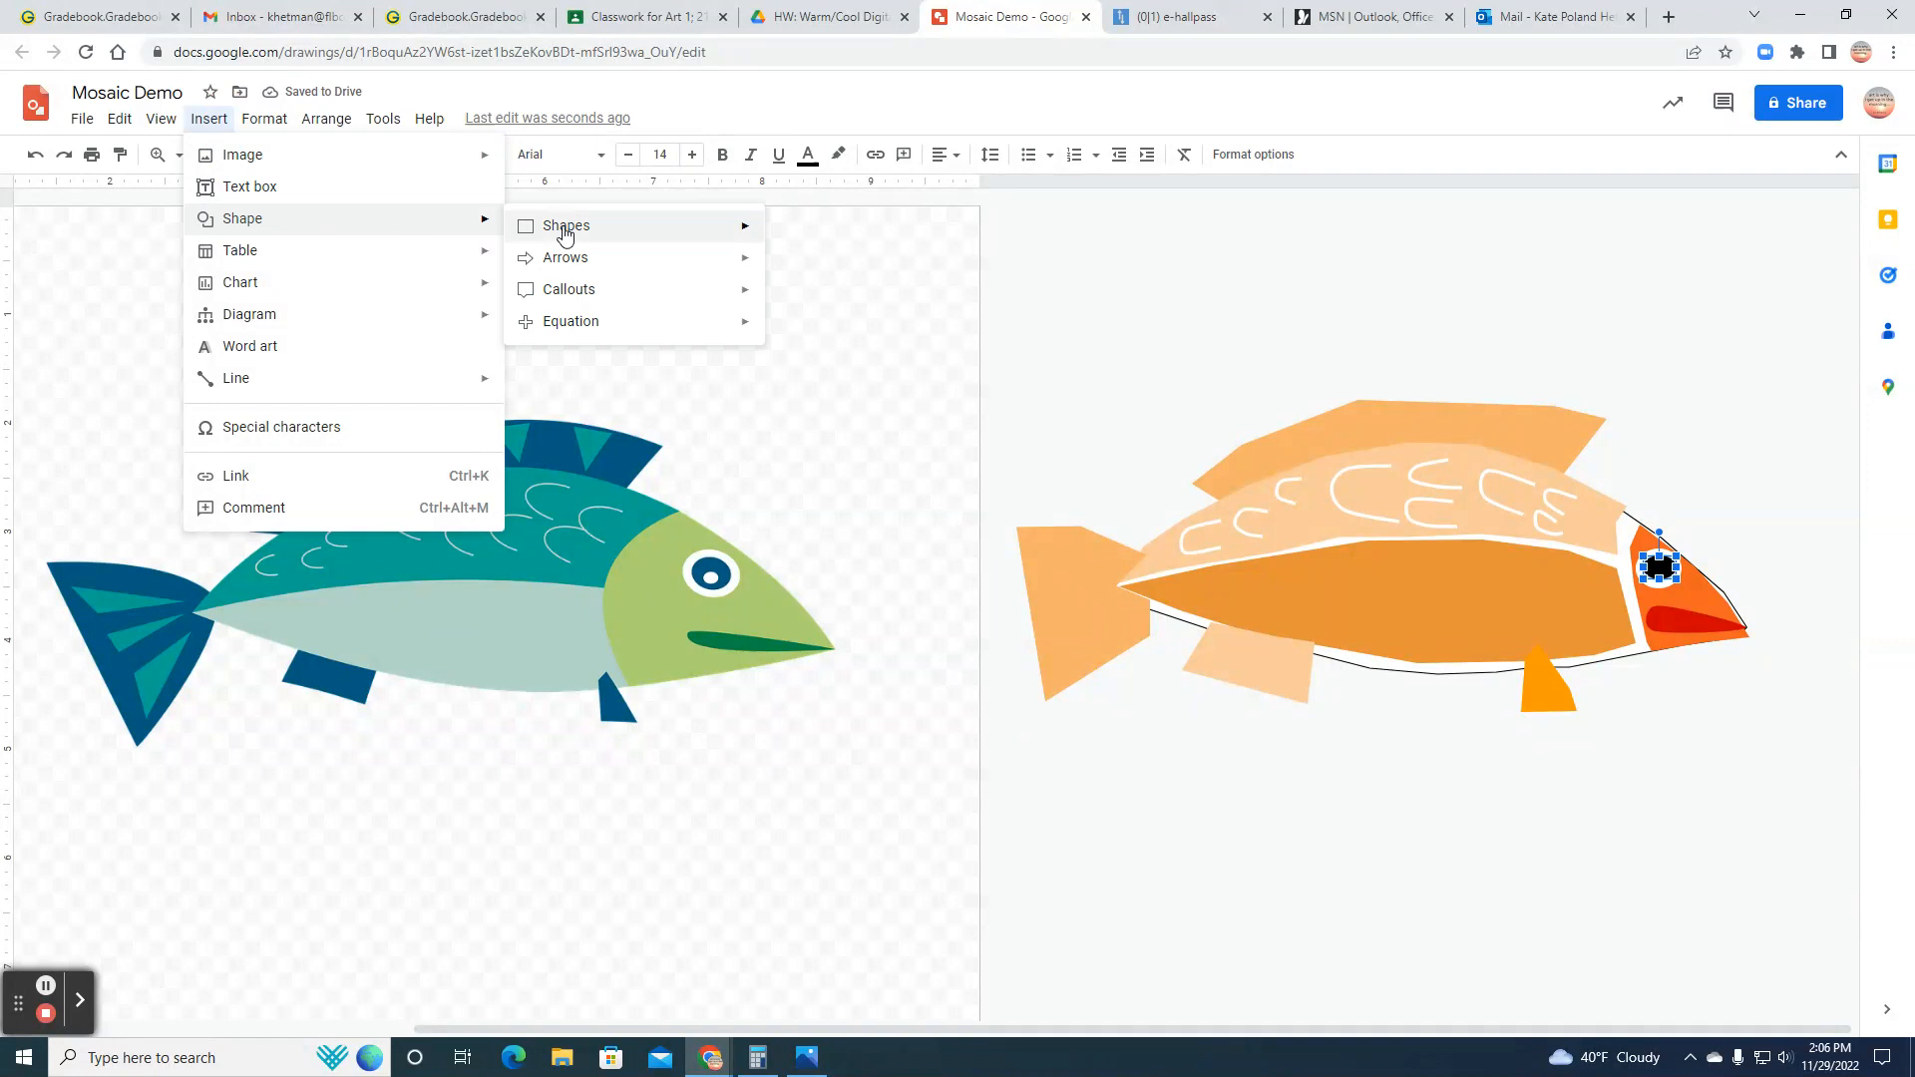
mouse_move(559, 225)
click(784, 280)
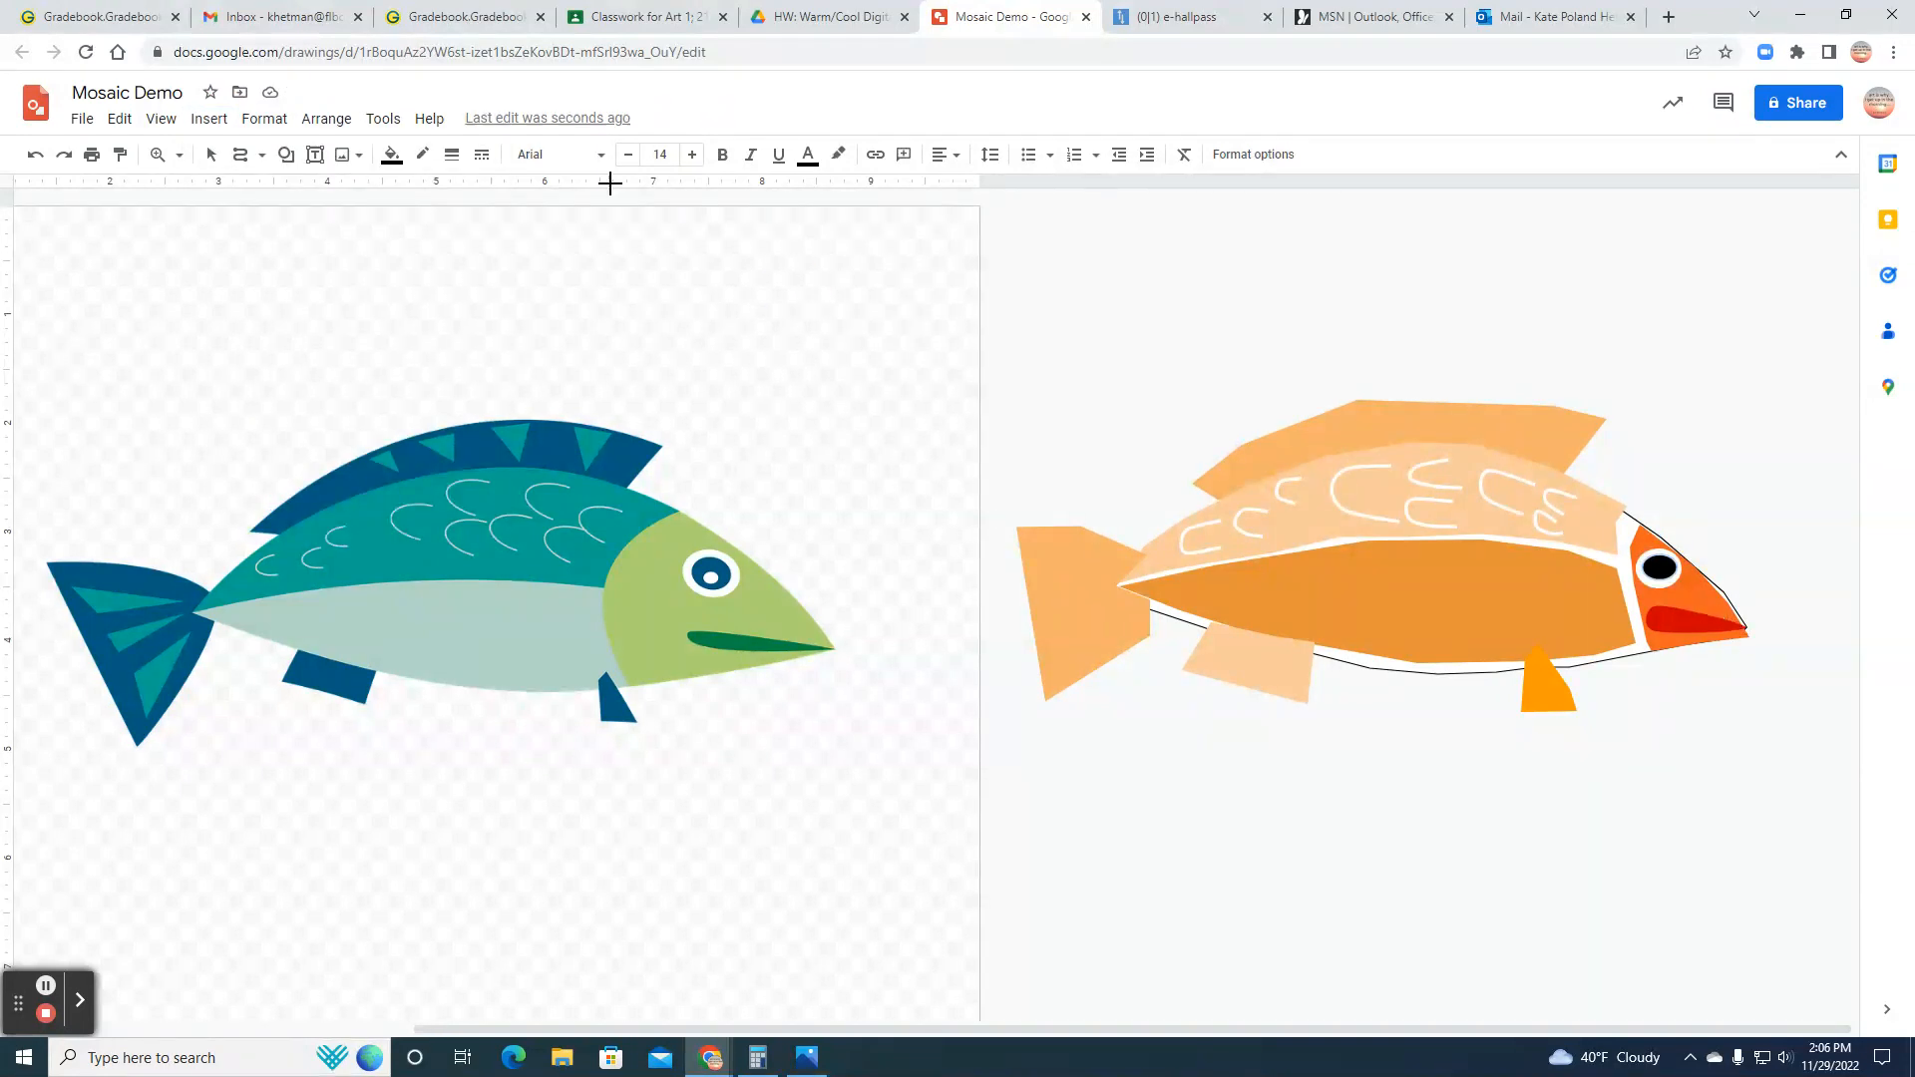
click(210, 155)
Step: Nudge the eye ovals so the black pupil sits centred within the white of the eye
click(1665, 589)
mouse_move(1661, 568)
mouse_down()
mouse_move(1660, 596)
mouse_move(1658, 567)
mouse_up()
click(1762, 556)
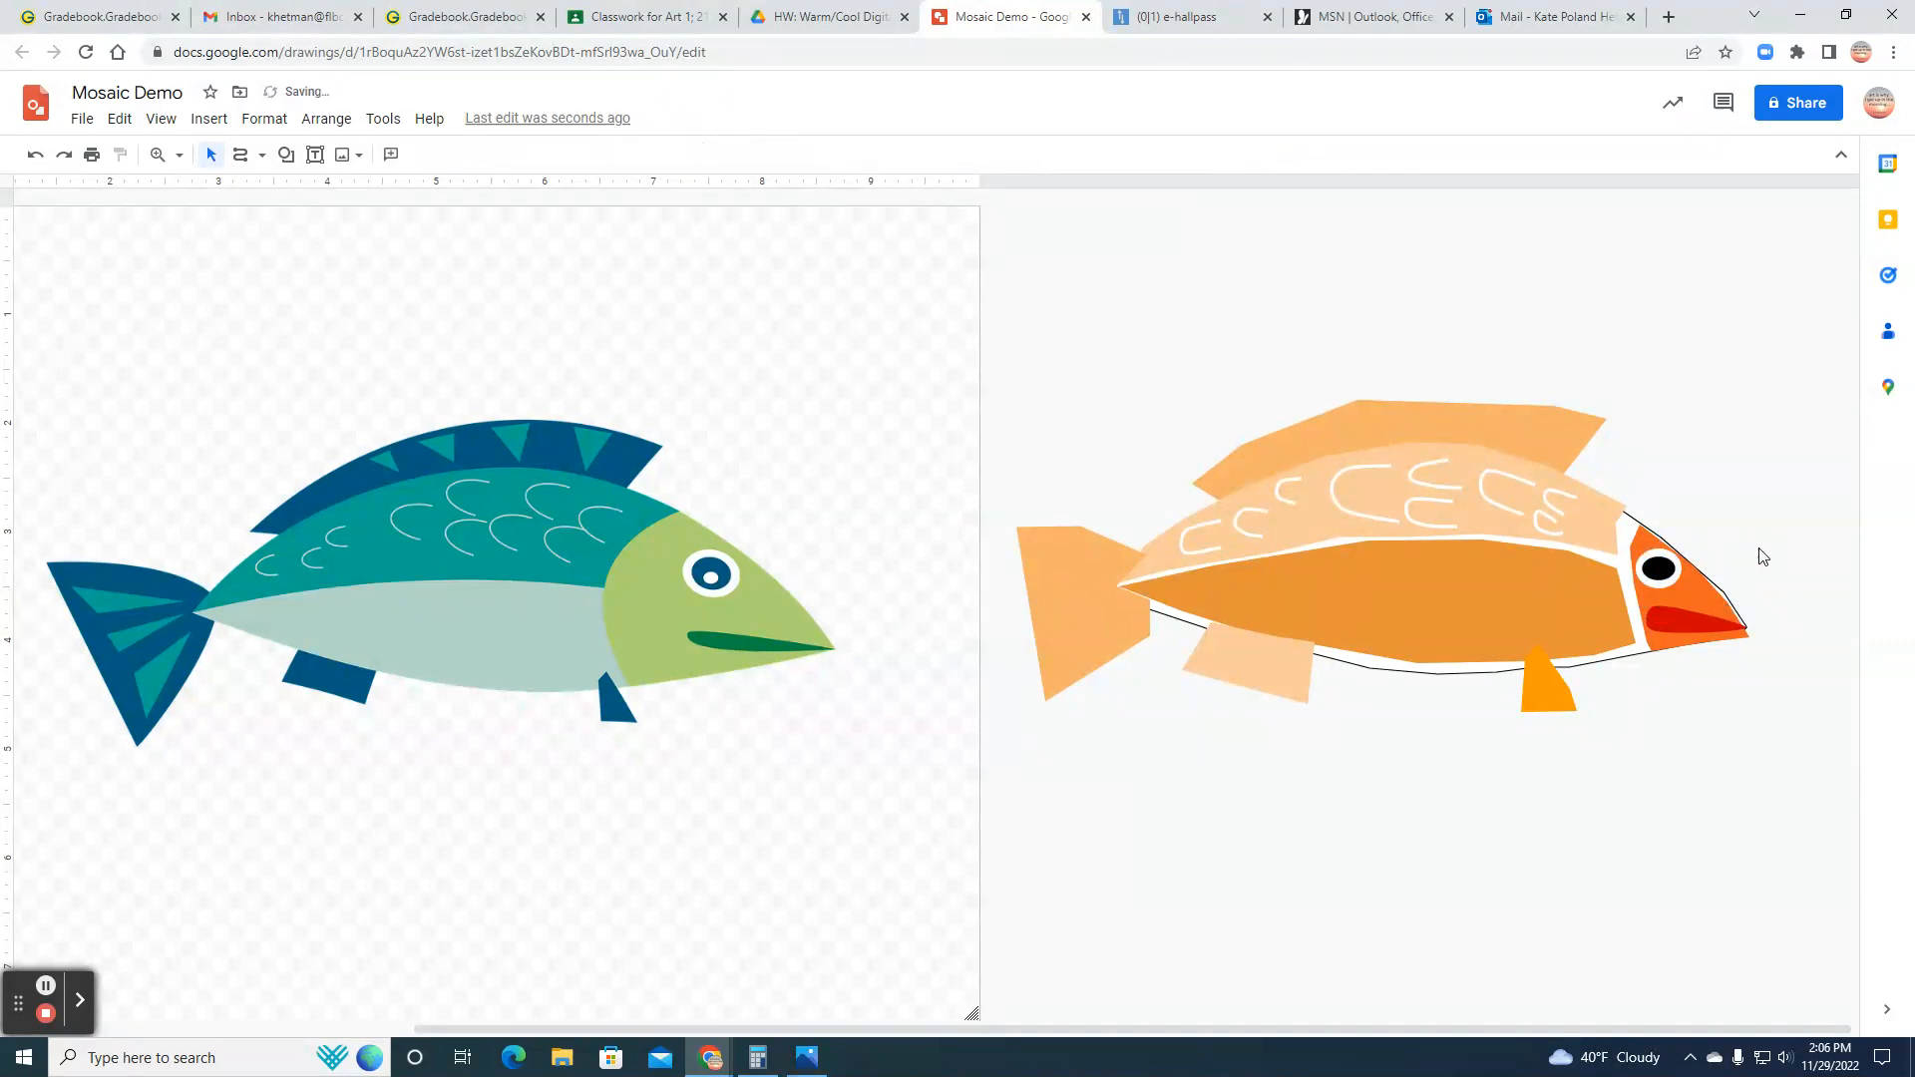
Step: Insert a circle starting at the pupil for the eye's highlight
click(208, 118)
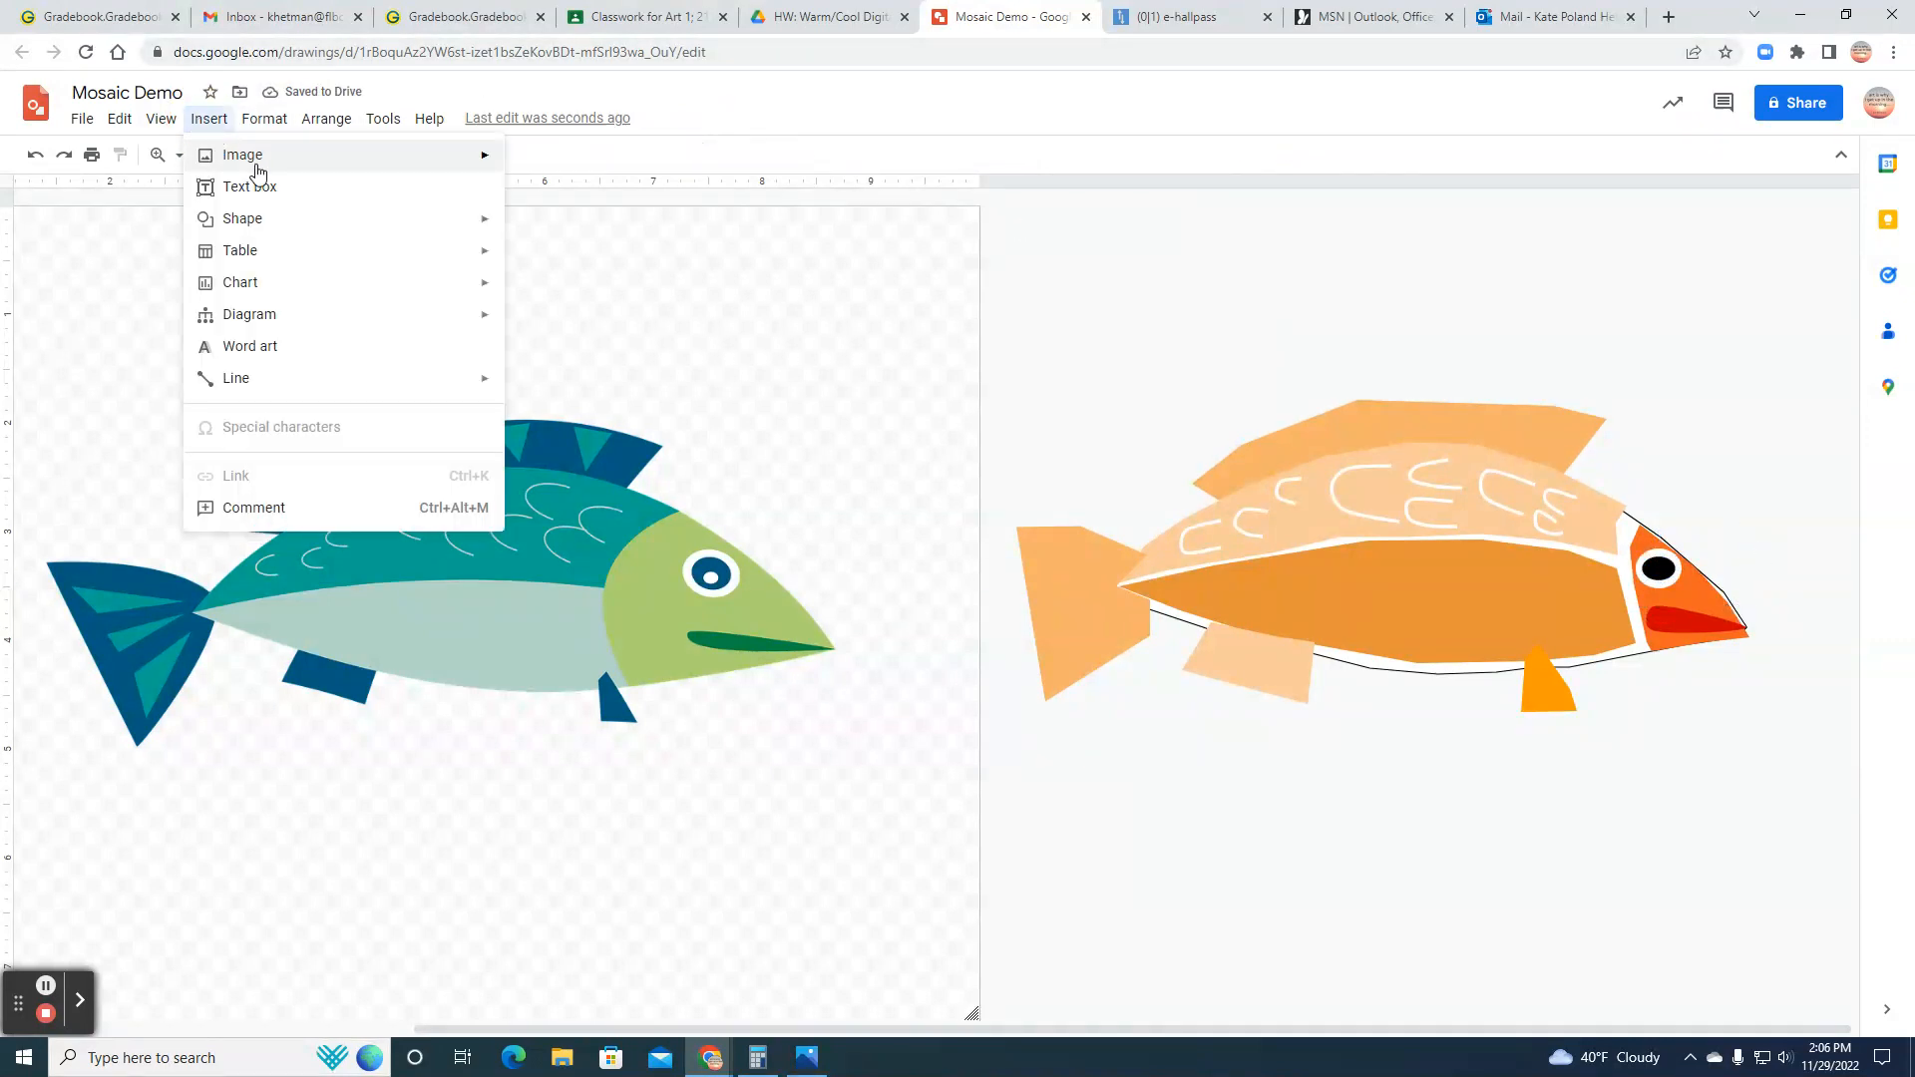
mouse_move(258, 228)
click(749, 235)
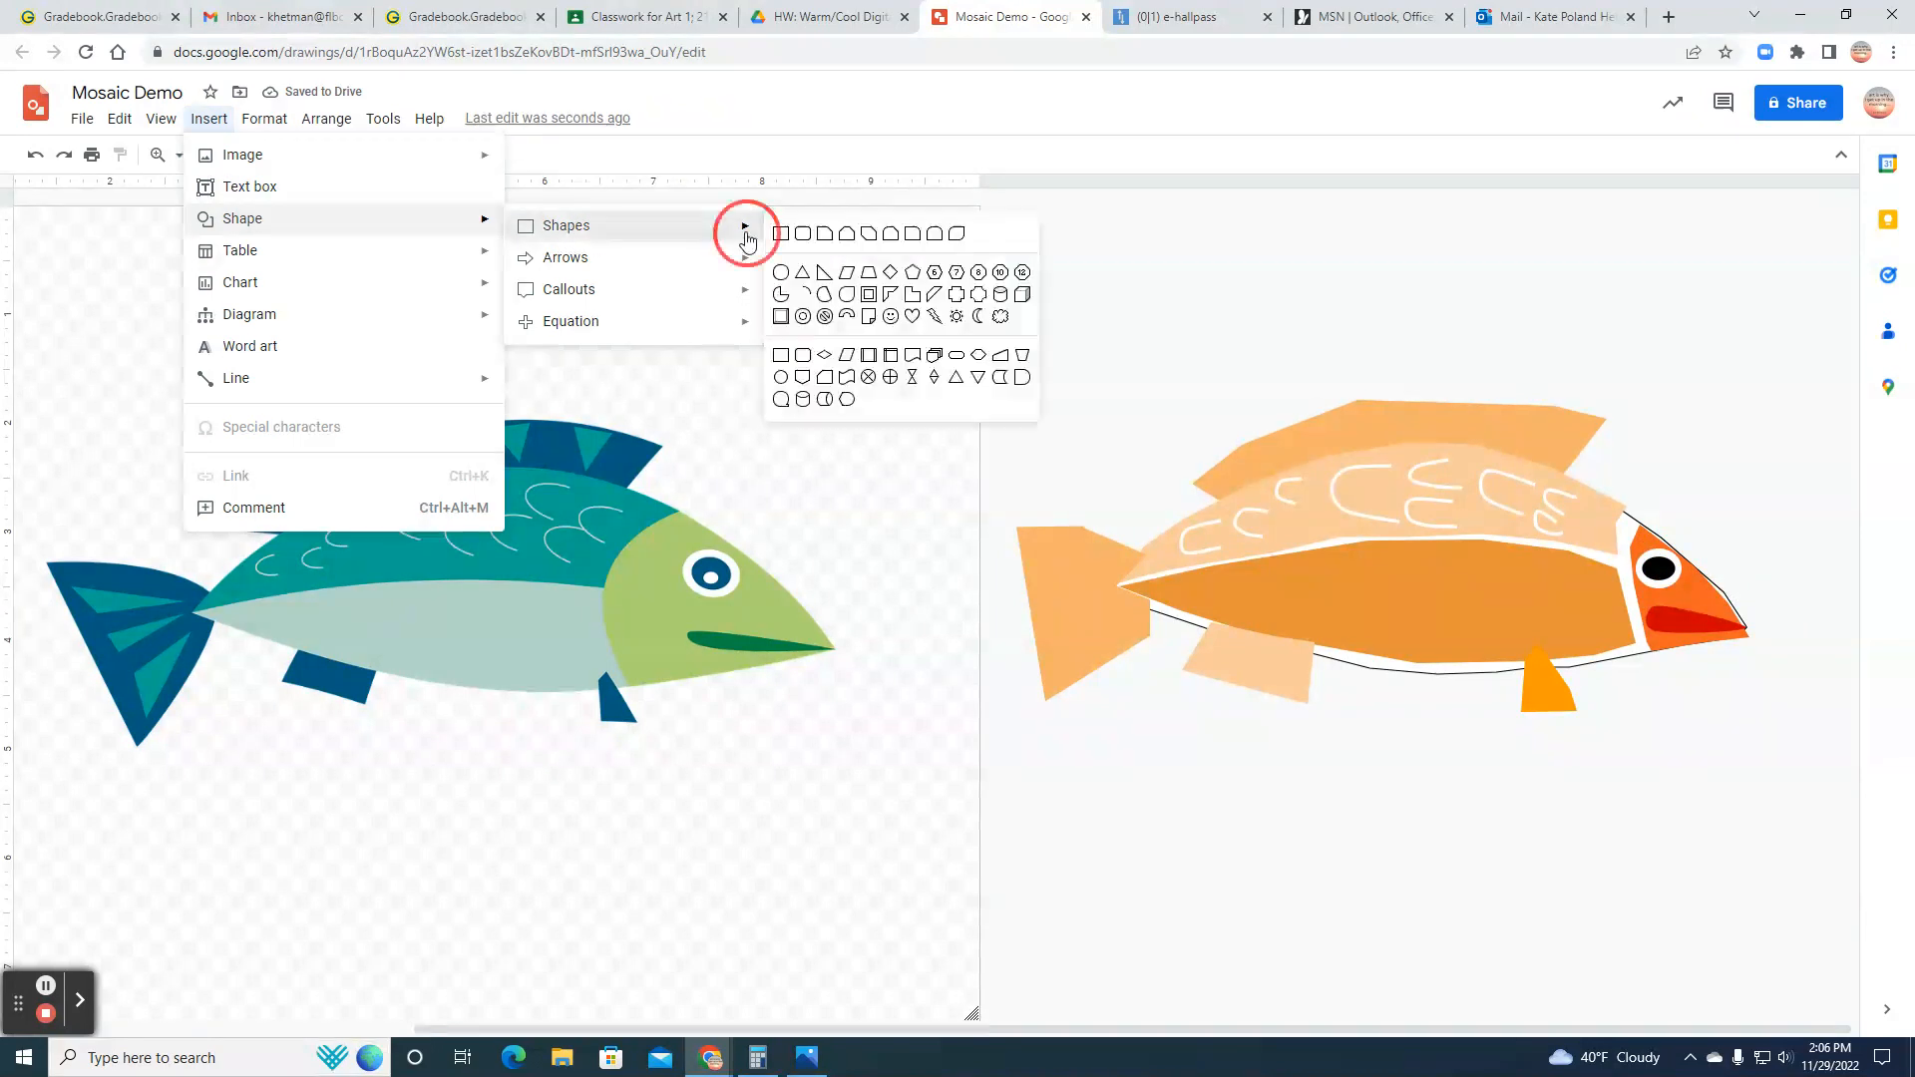
click(784, 271)
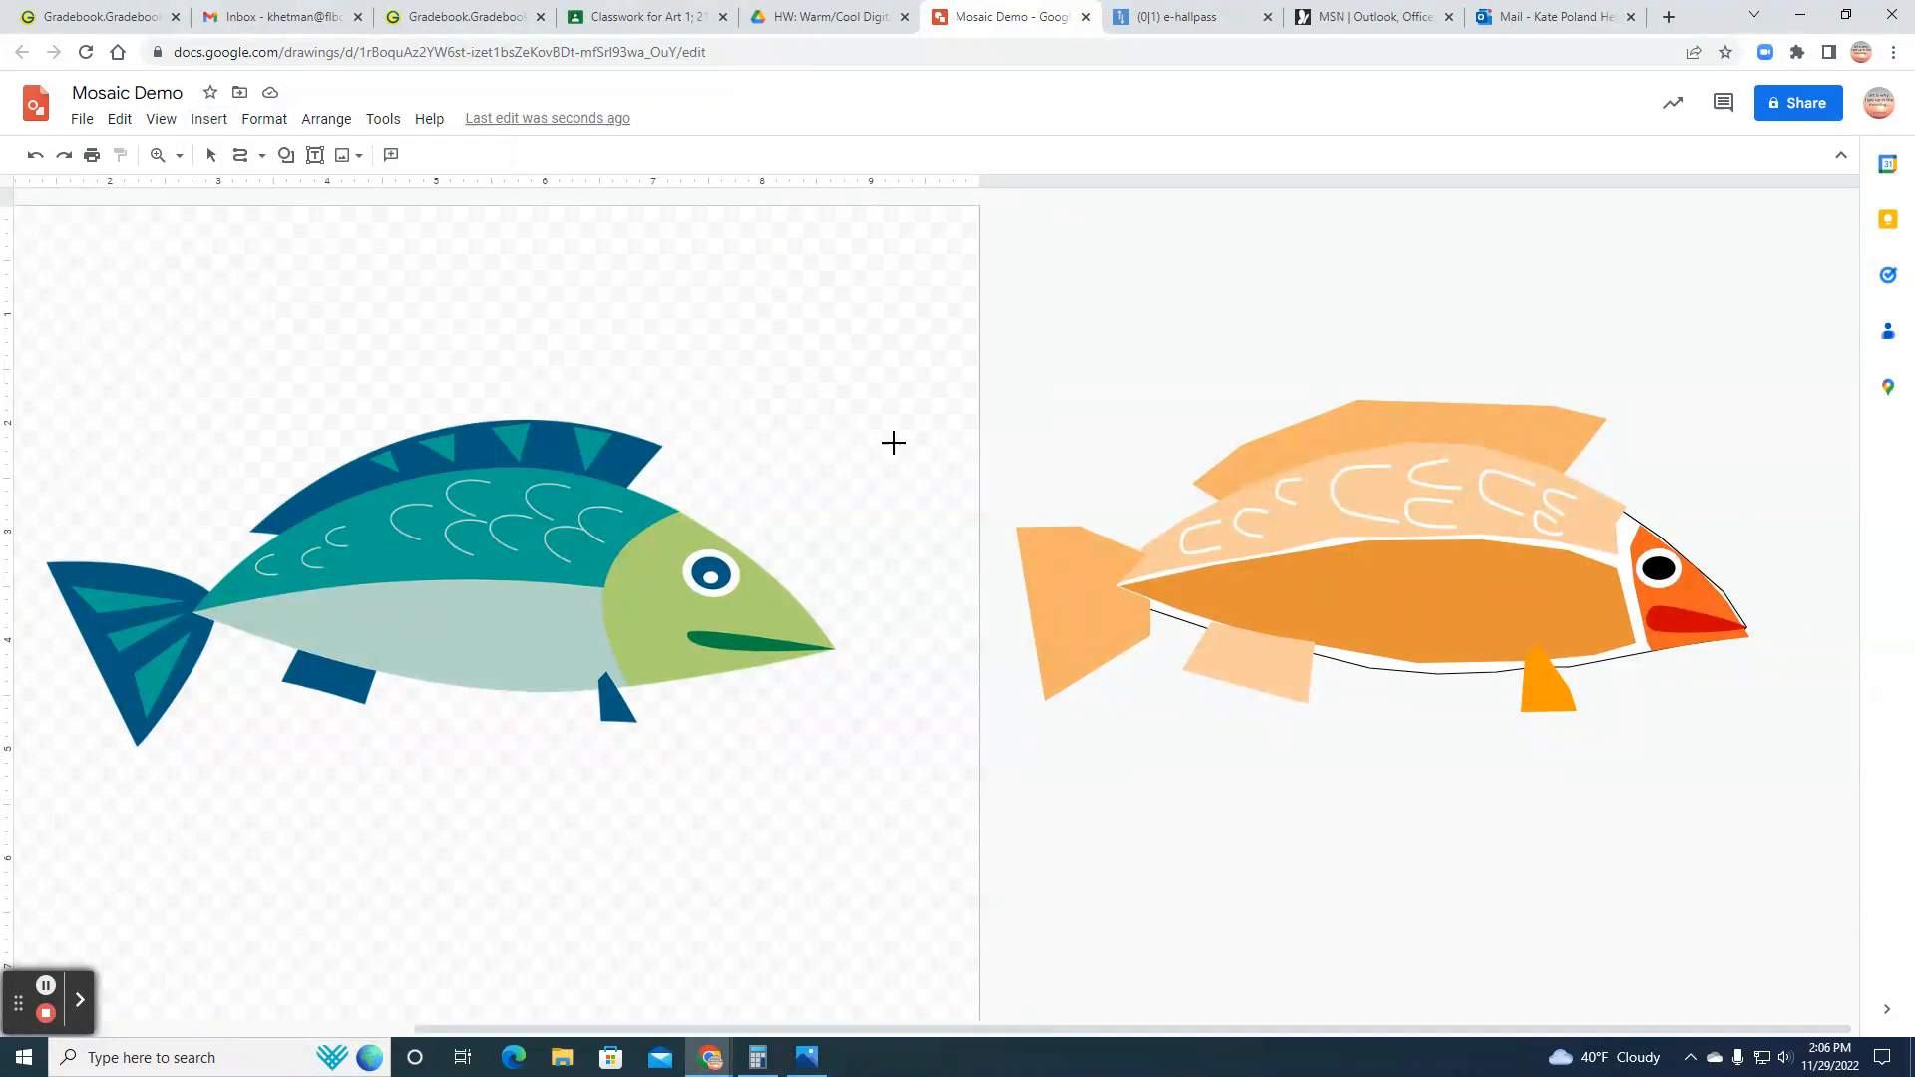
click(1658, 568)
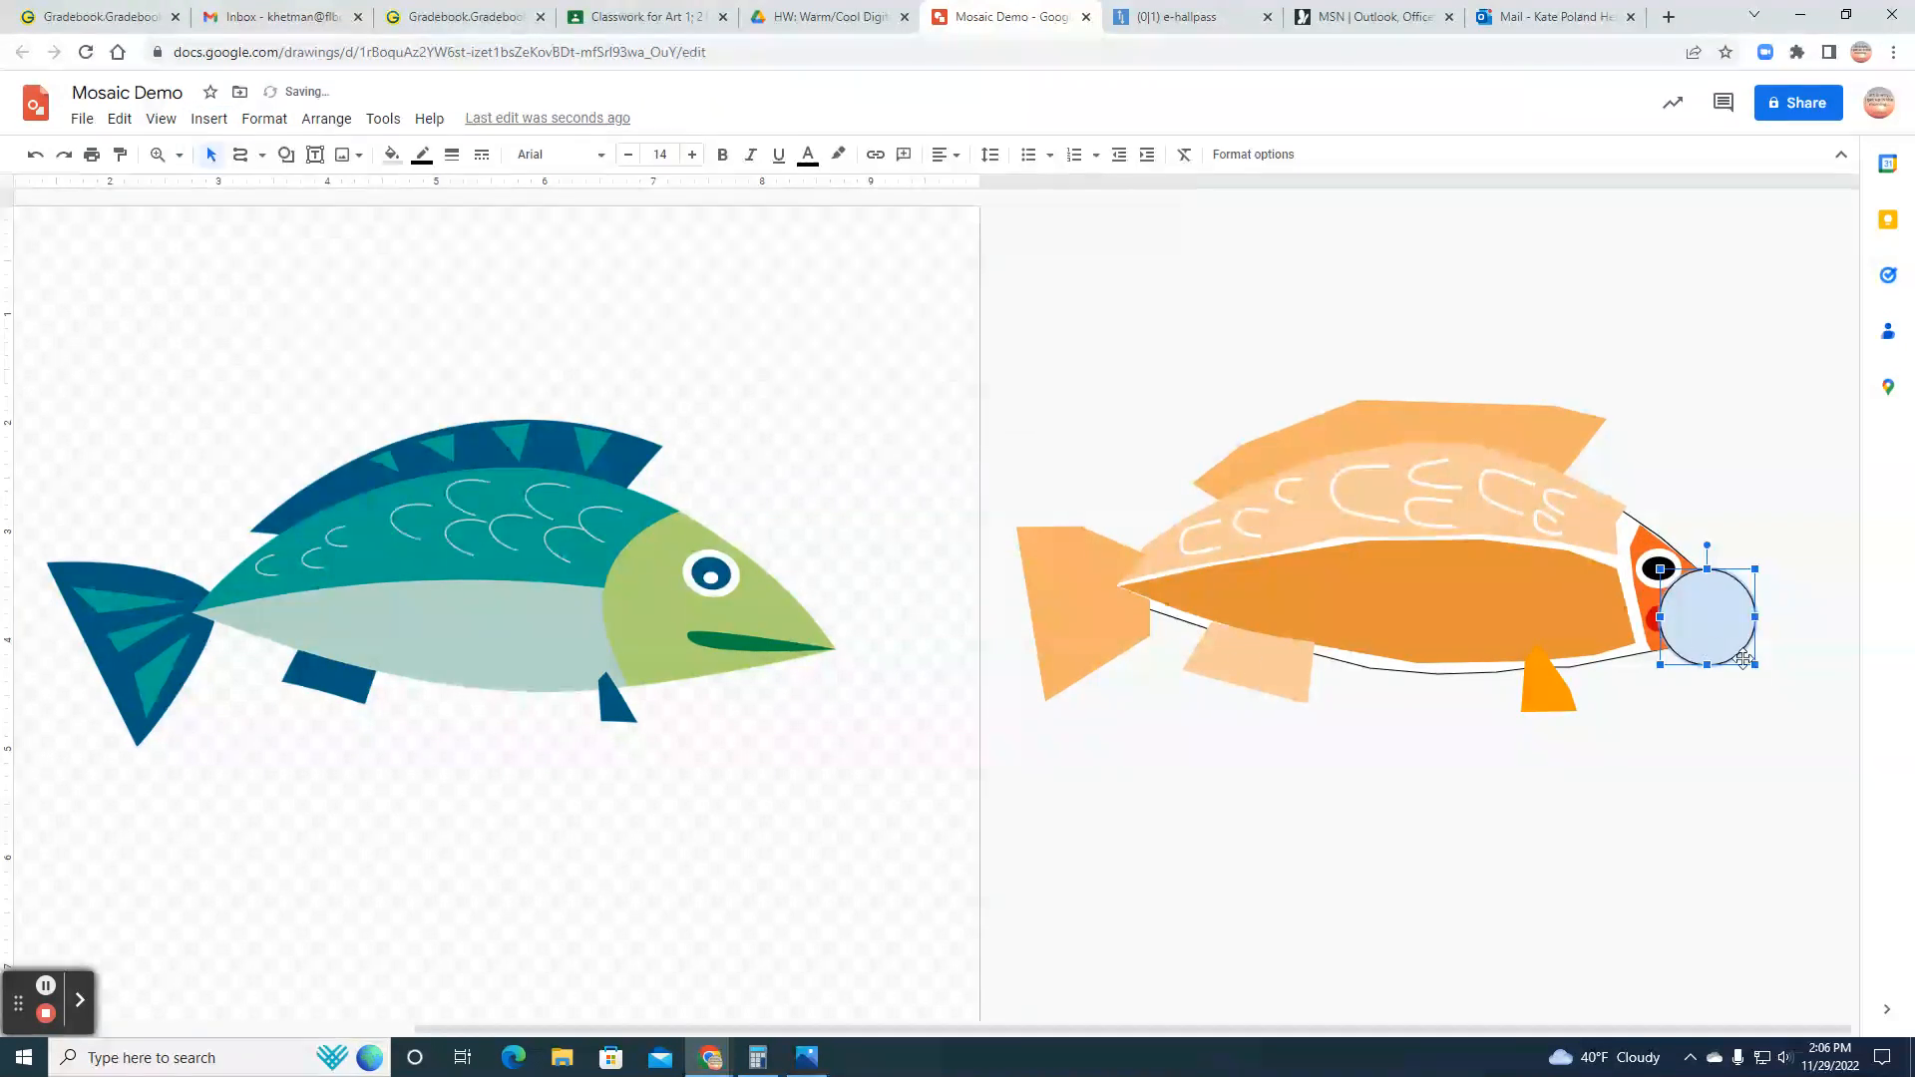
Step: Fill the highlight circle with white and make its border transparent
click(391, 155)
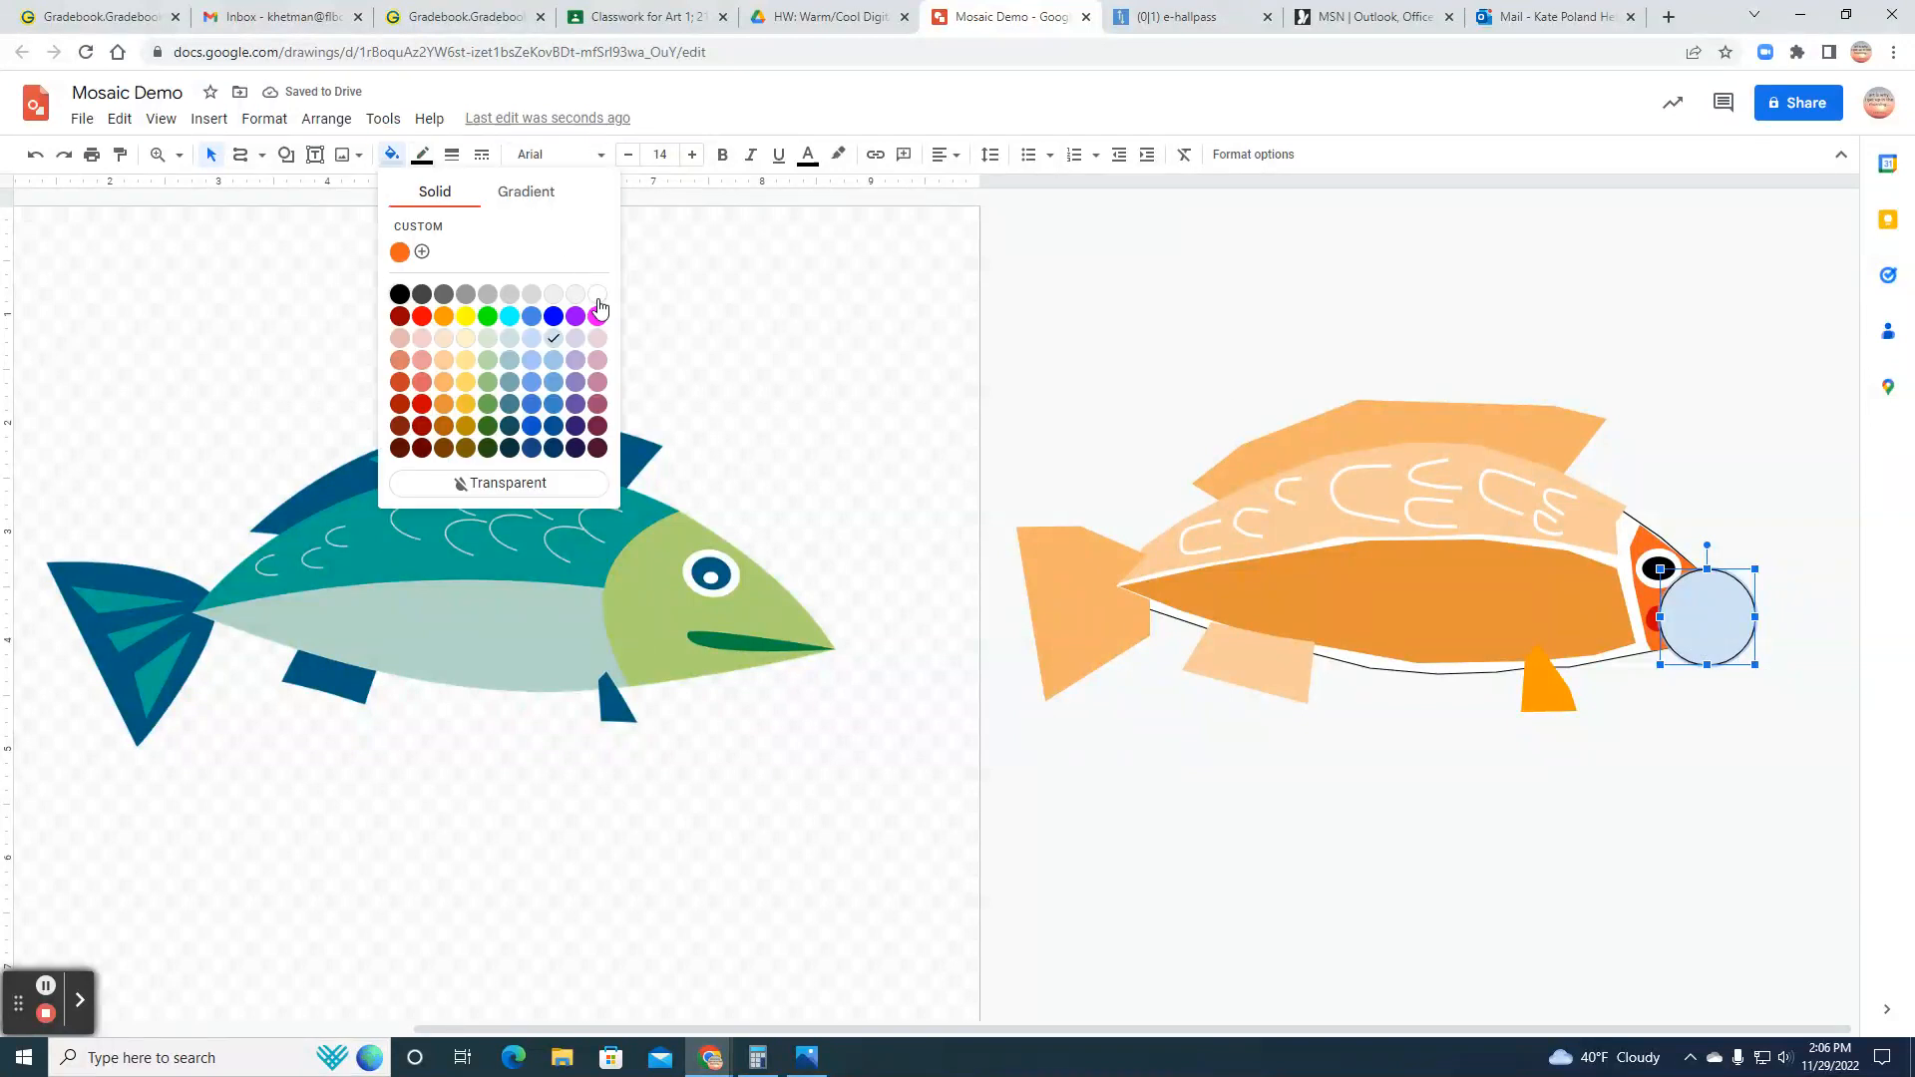
click(597, 292)
click(422, 155)
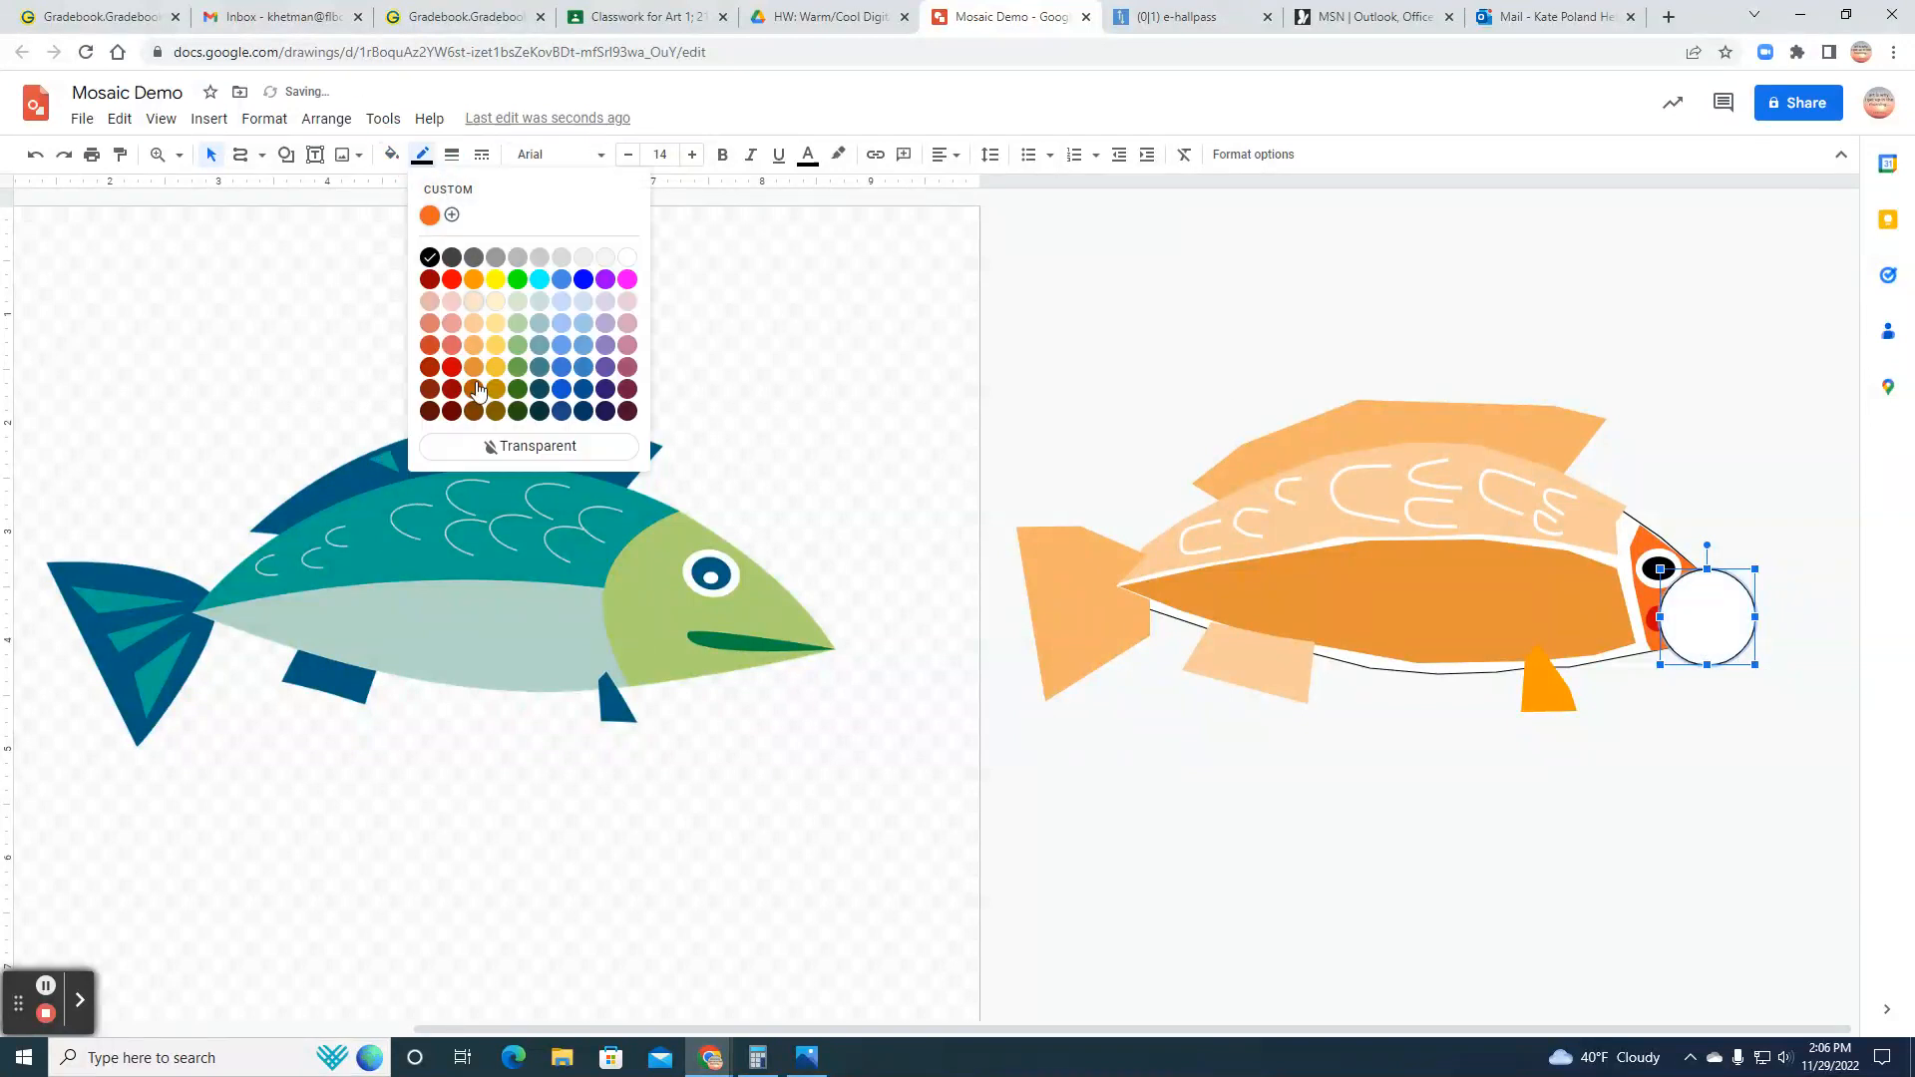
click(480, 445)
Step: Shrink the white highlight circle and place it in the lower part of the black pupil
drag(1753, 663, 1683, 587)
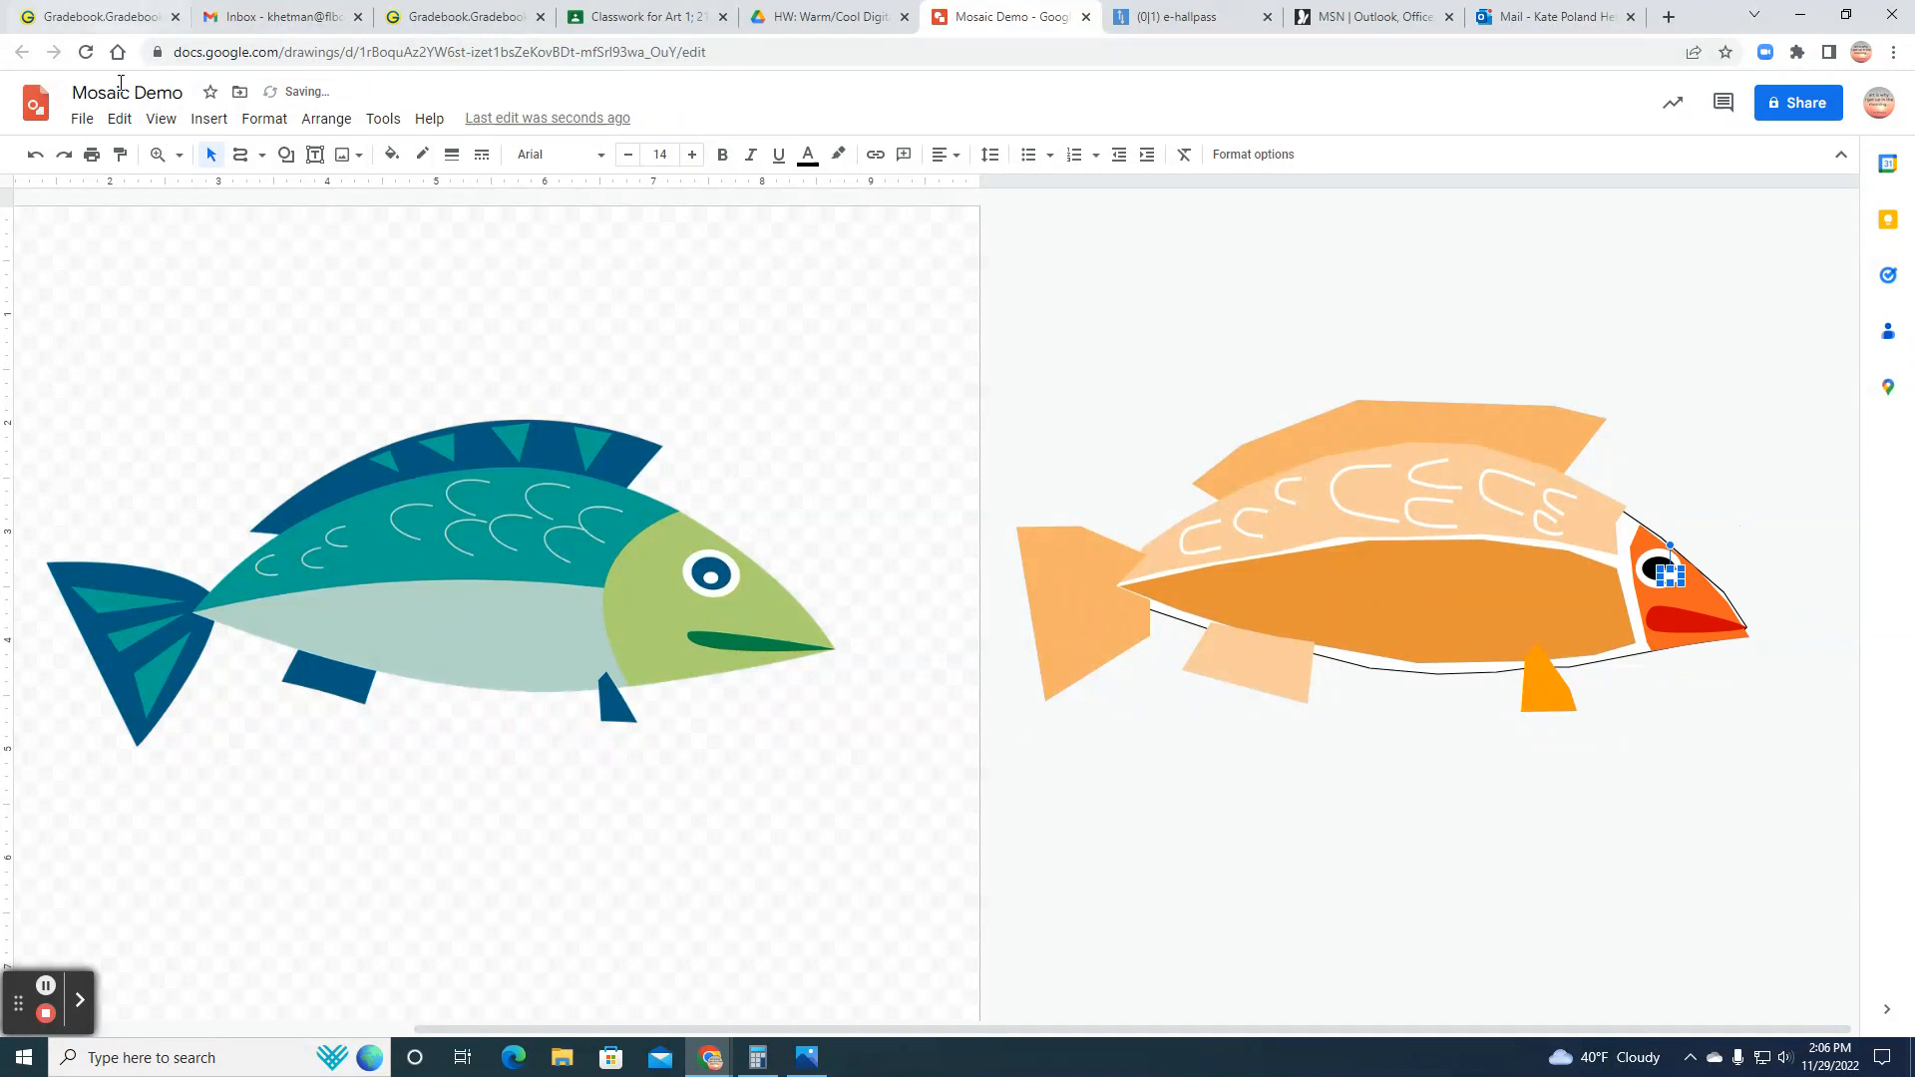
click(163, 120)
mouse_move(195, 332)
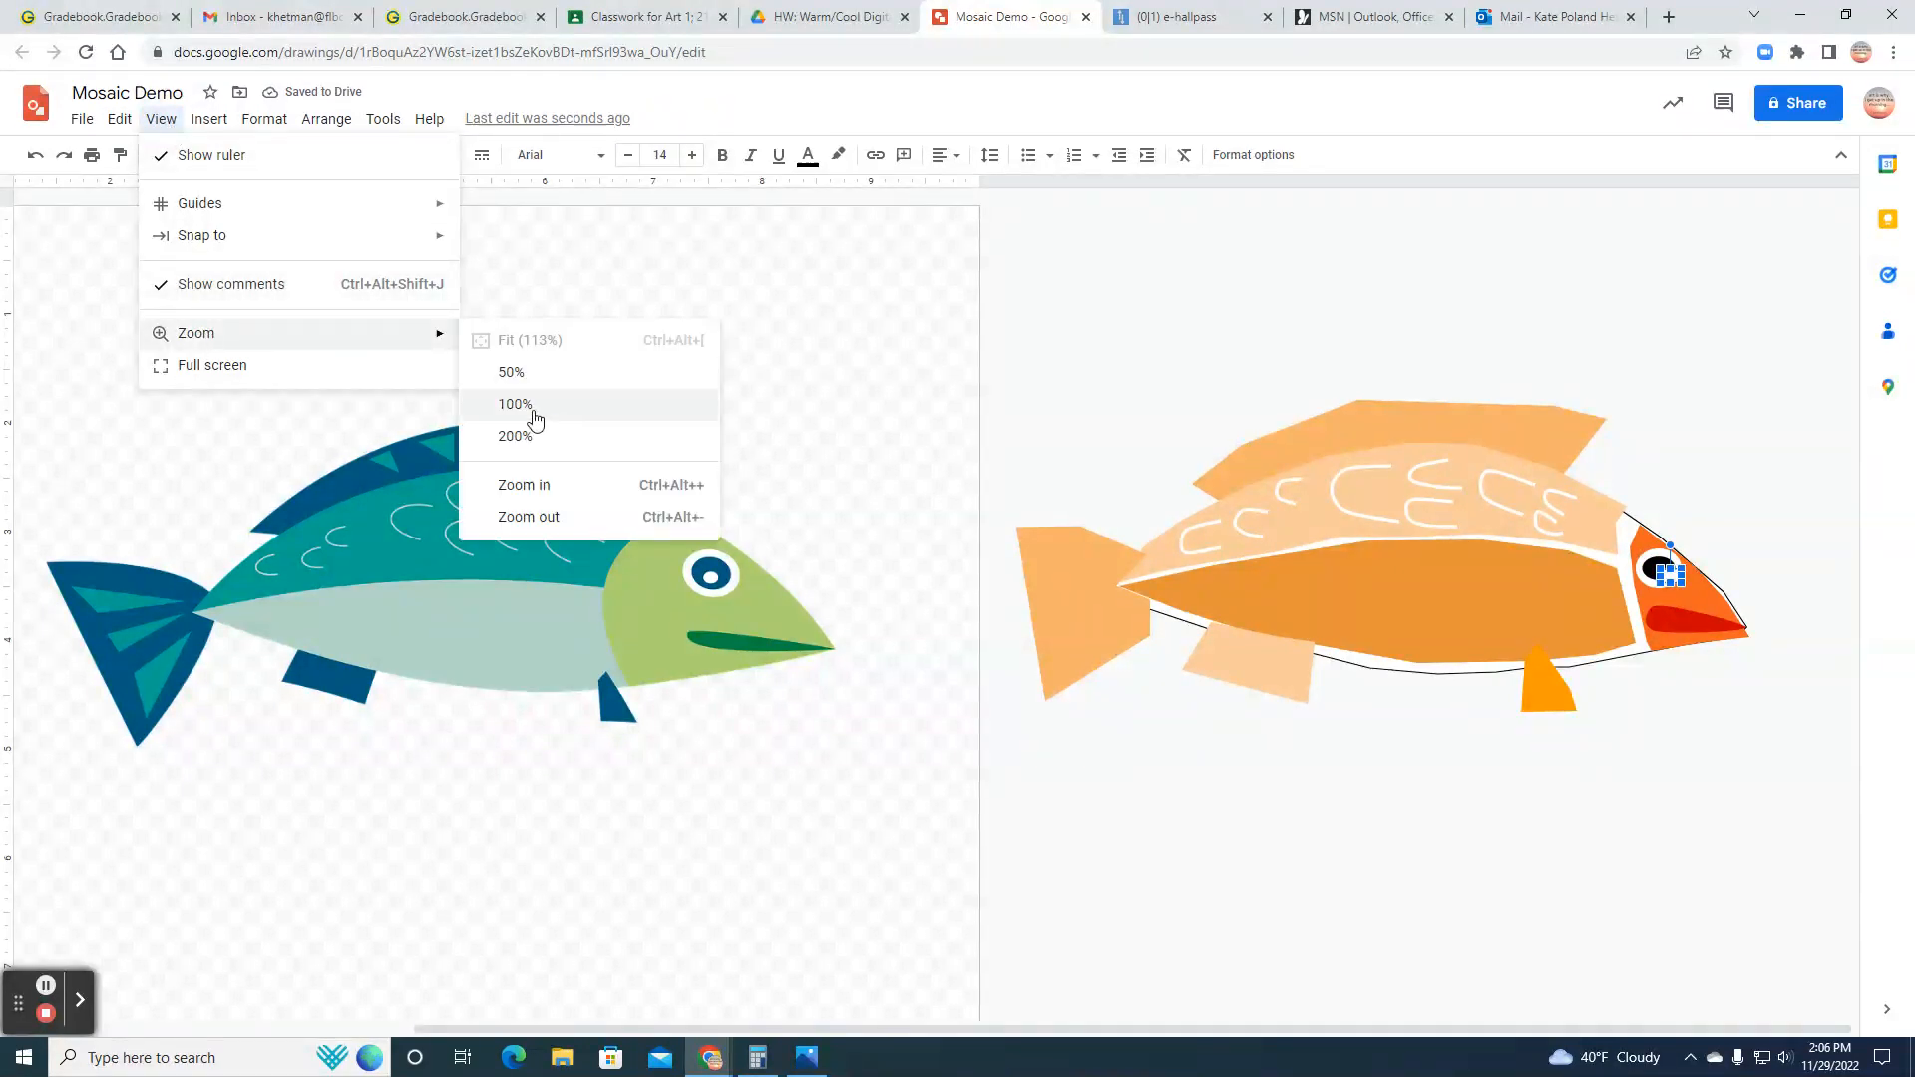
click(535, 485)
click(1343, 1032)
drag(1517, 1038, 1786, 1038)
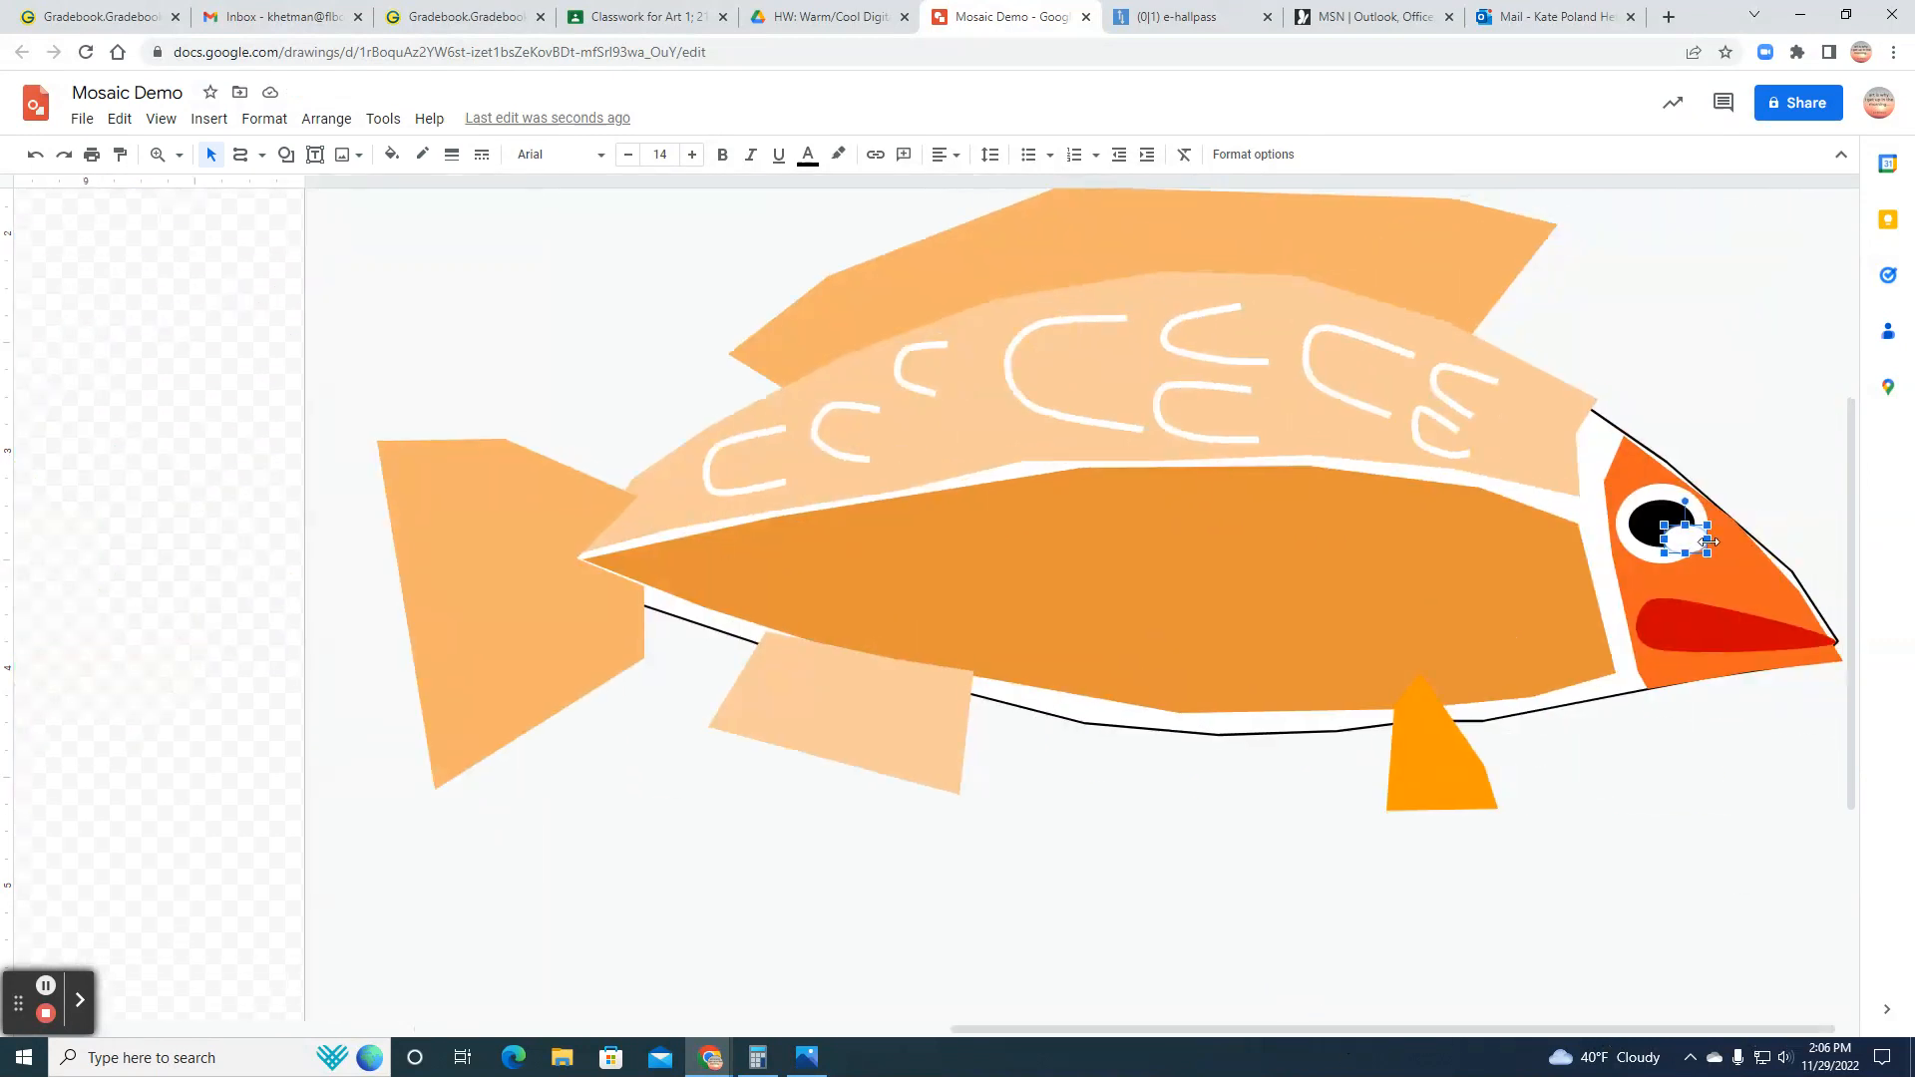
drag(1687, 545, 1670, 532)
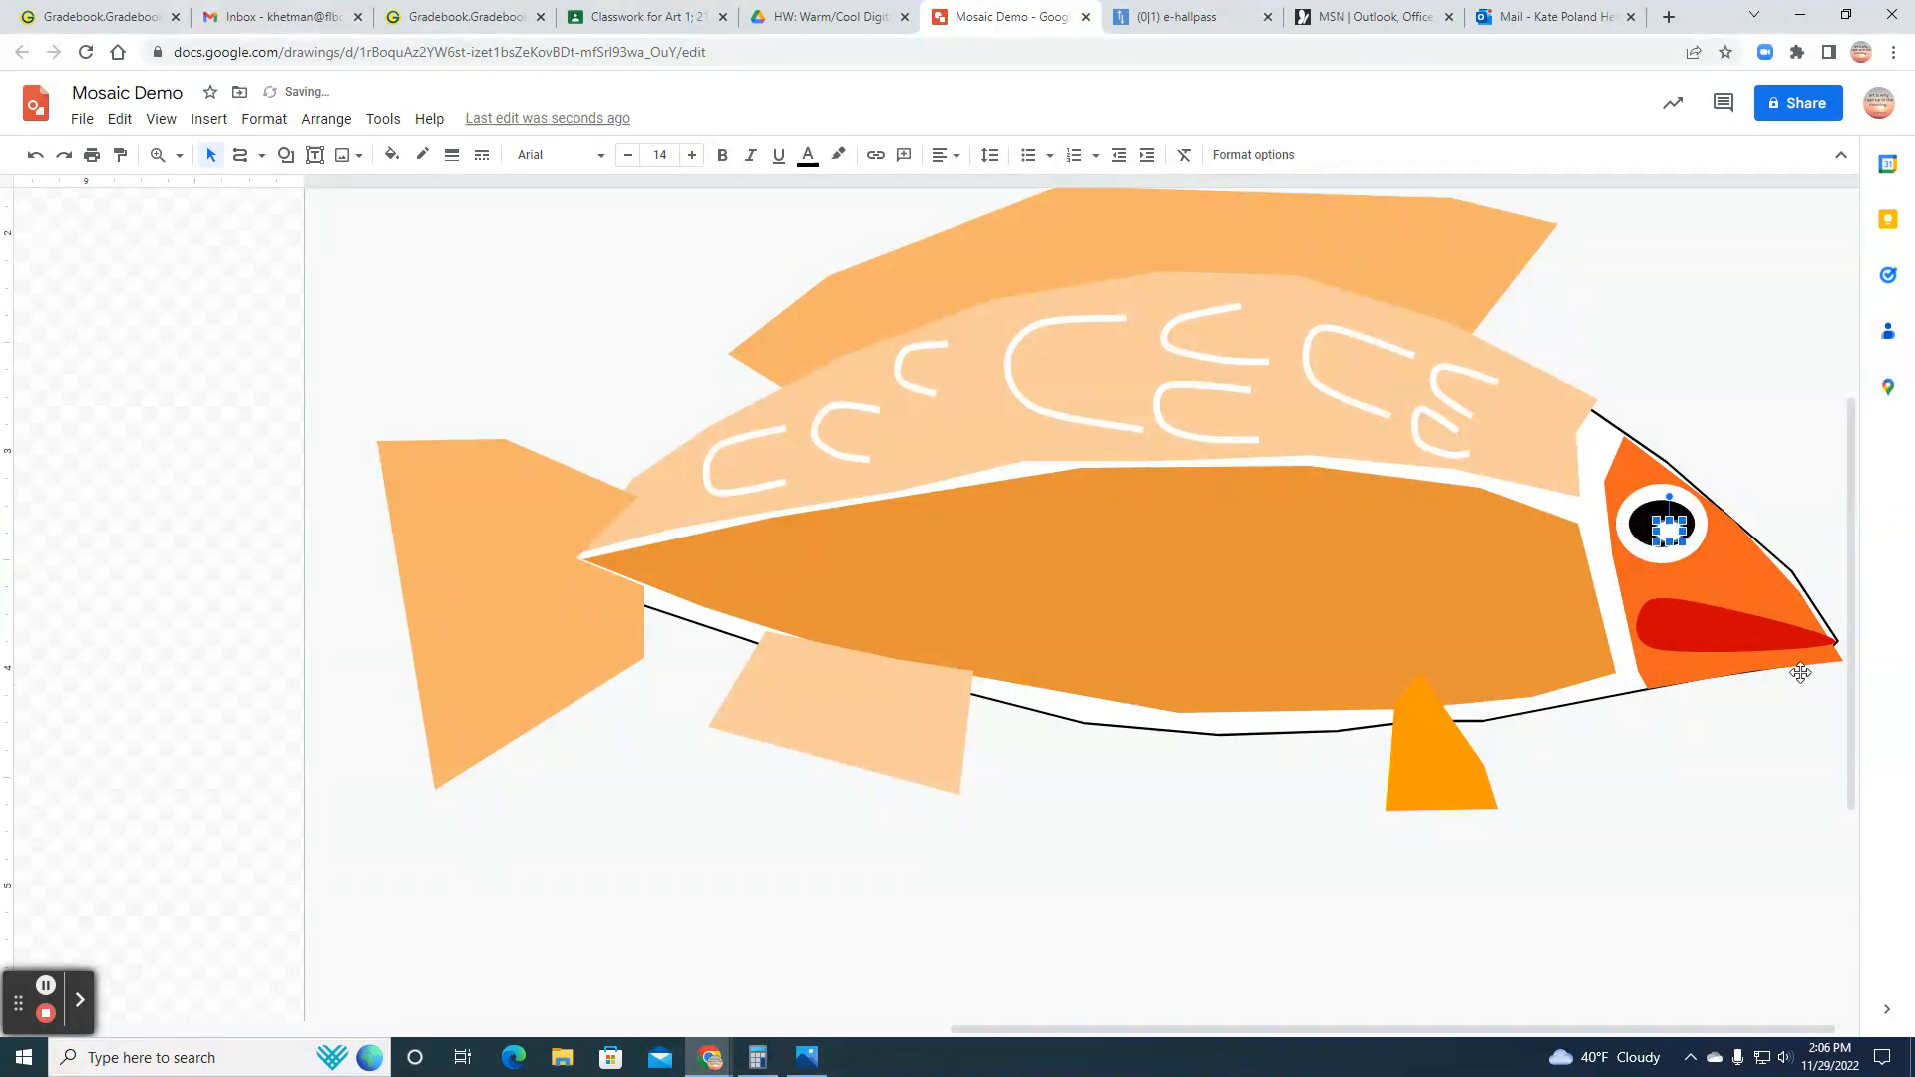
click(1771, 755)
Step: Compare the original fish's fins, tail and scales with the mosaic copy up close, and fit the whole drawing back in view
drag(1540, 1028, 949, 949)
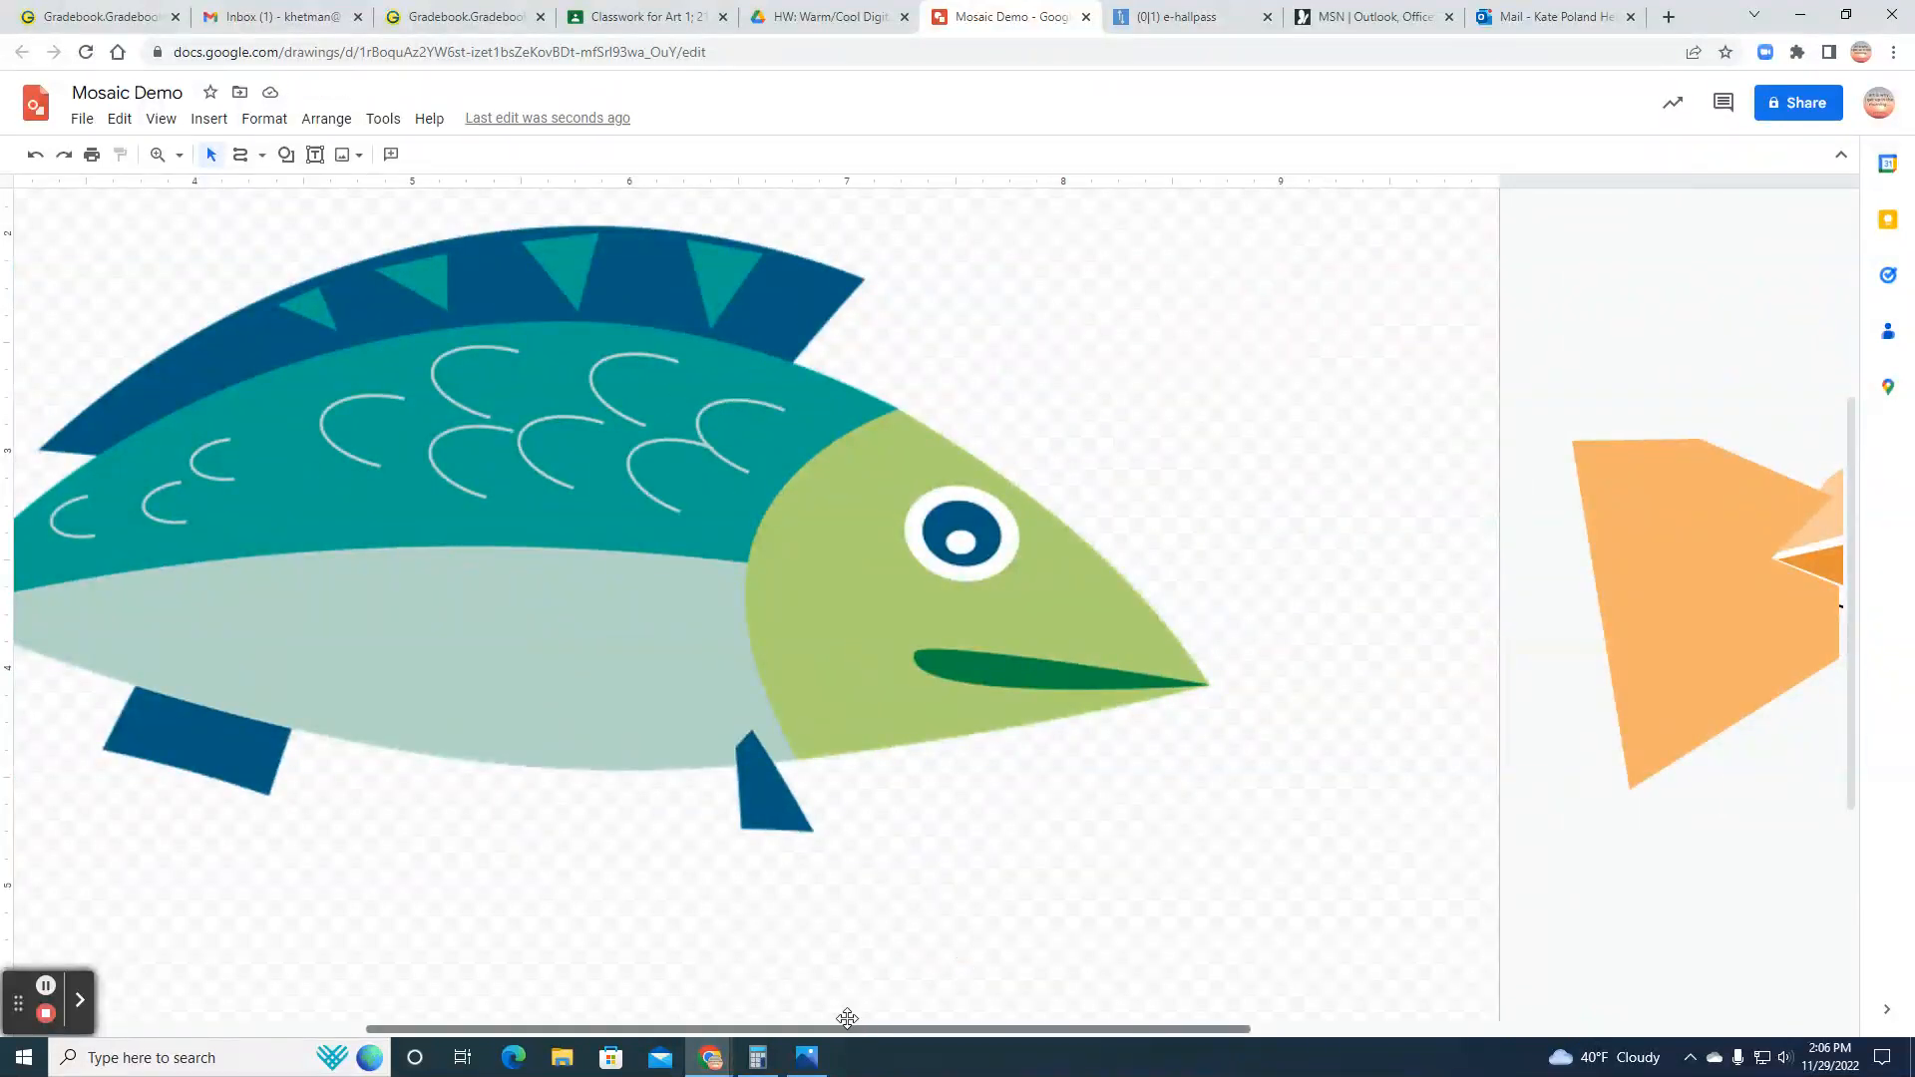
drag(854, 1032, 548, 996)
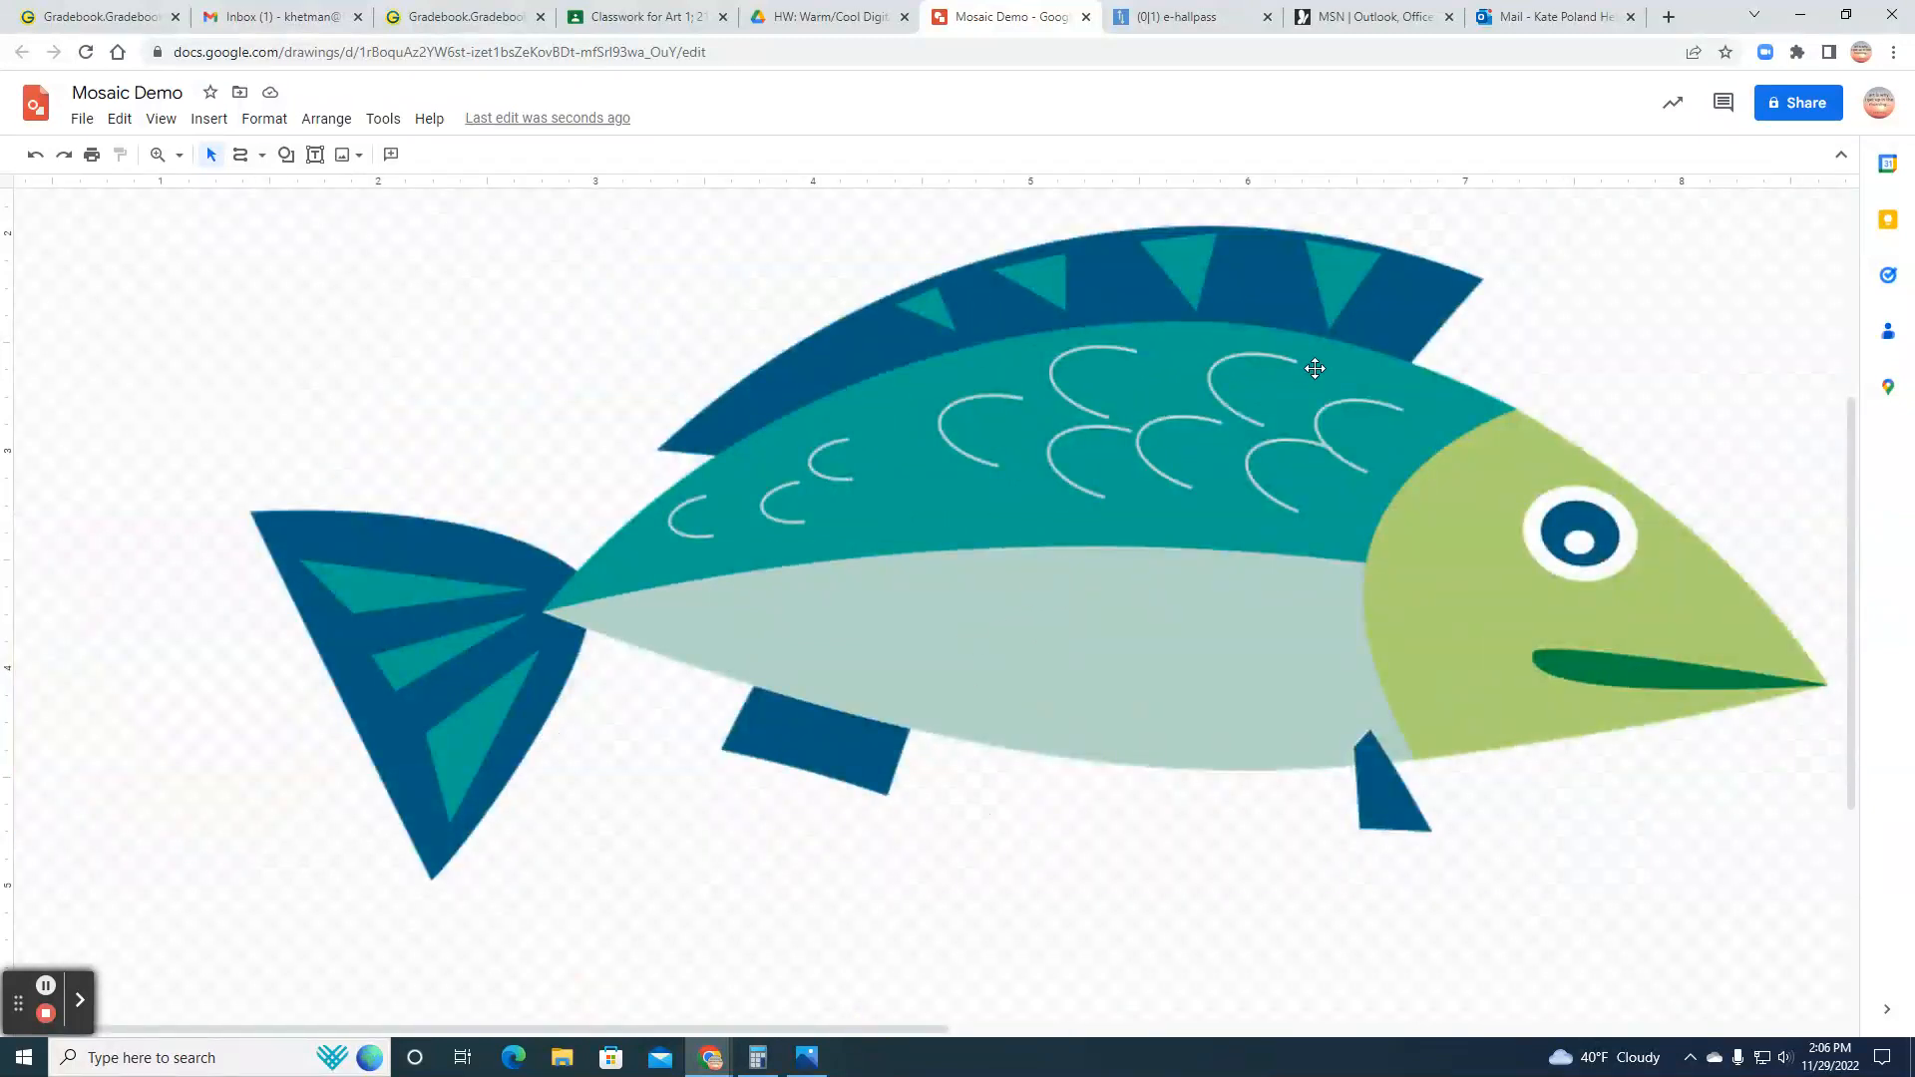
drag(632, 1034, 1552, 992)
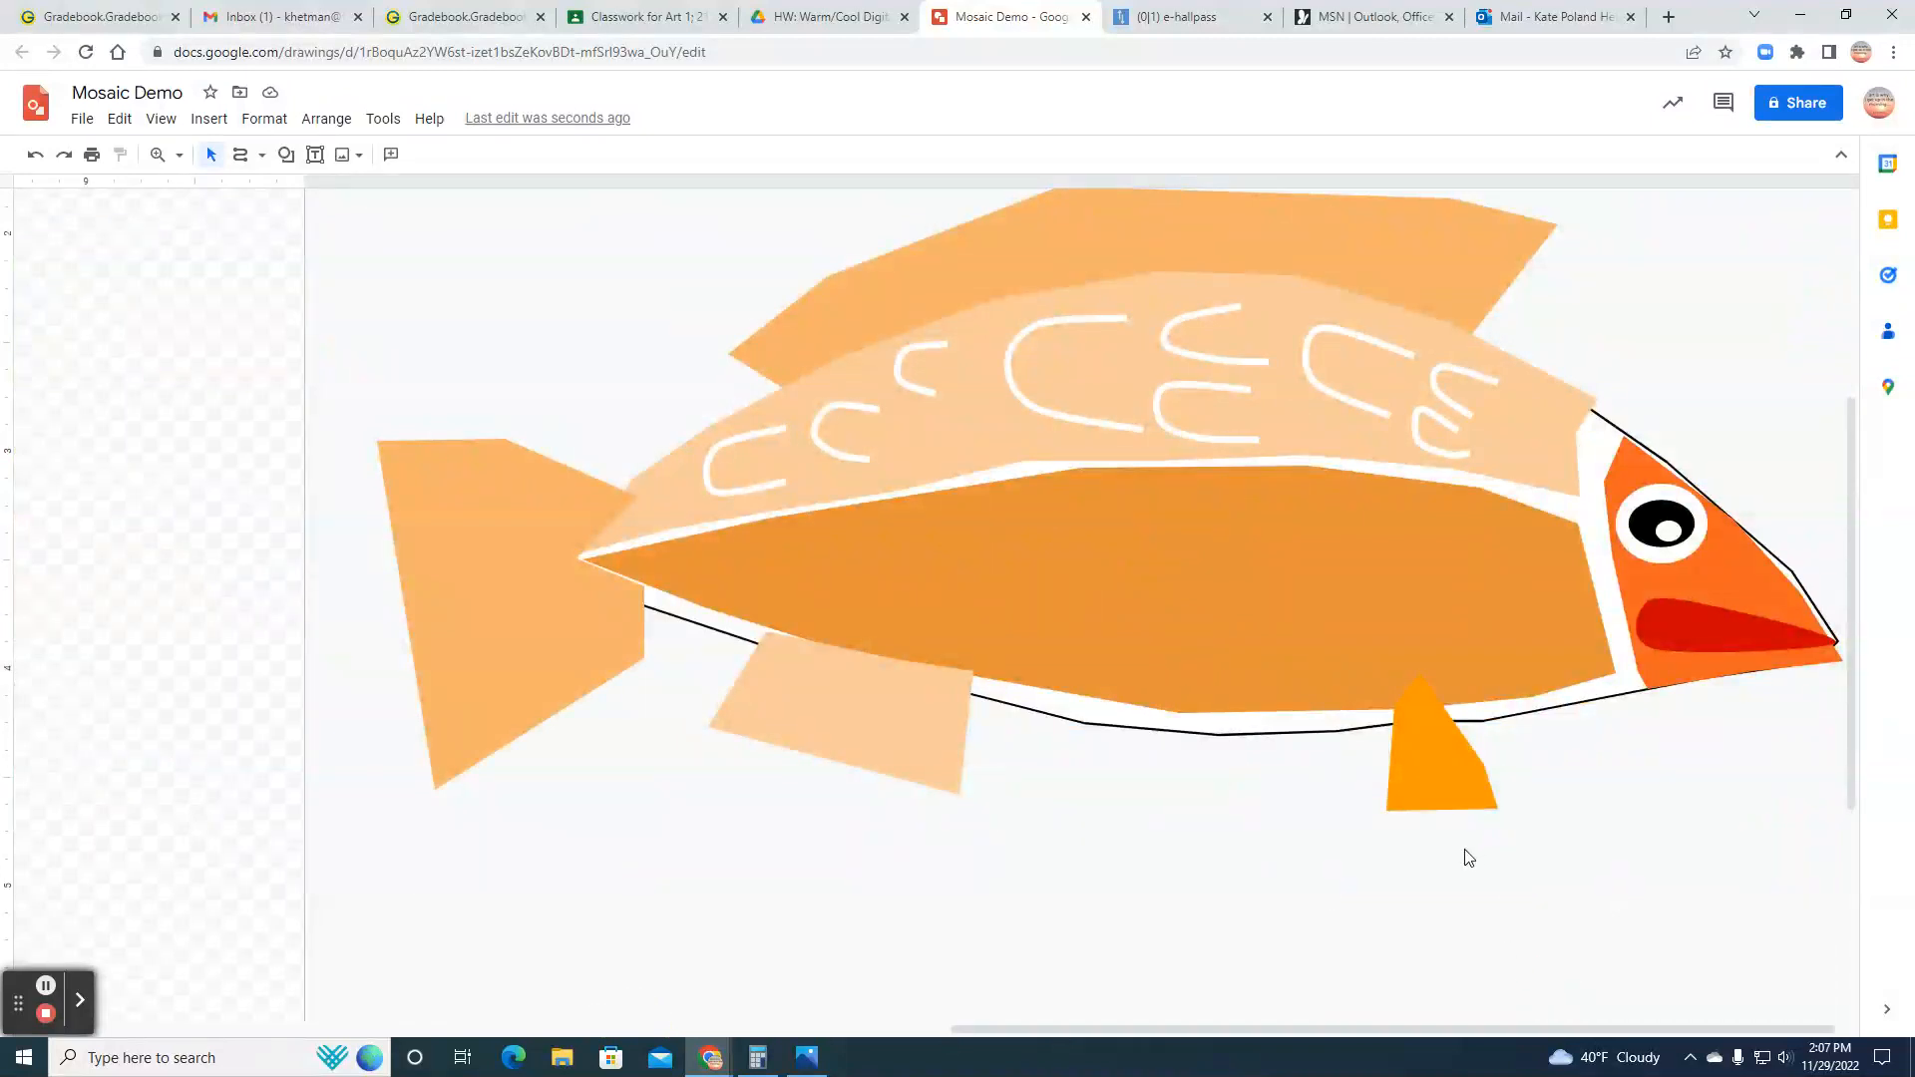
scroll(1466, 855, up, 2)
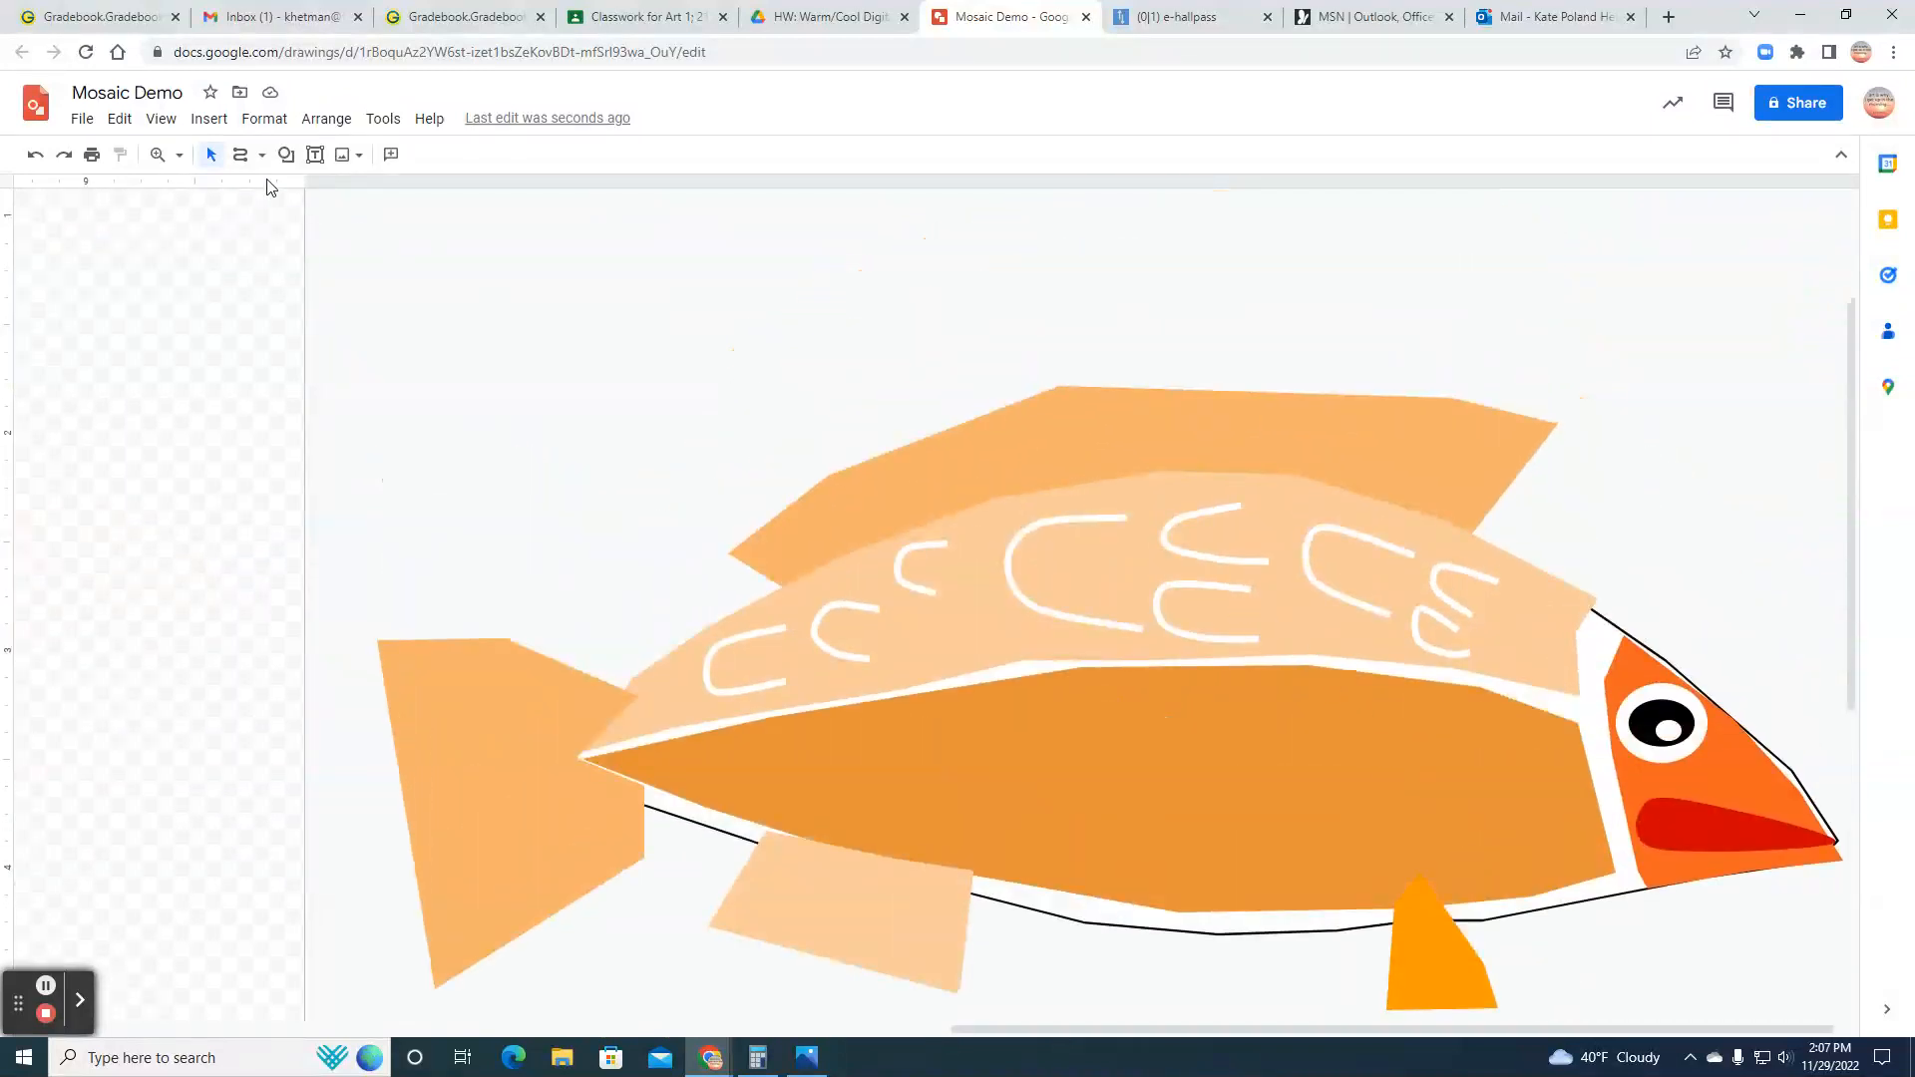
click(165, 120)
mouse_move(203, 336)
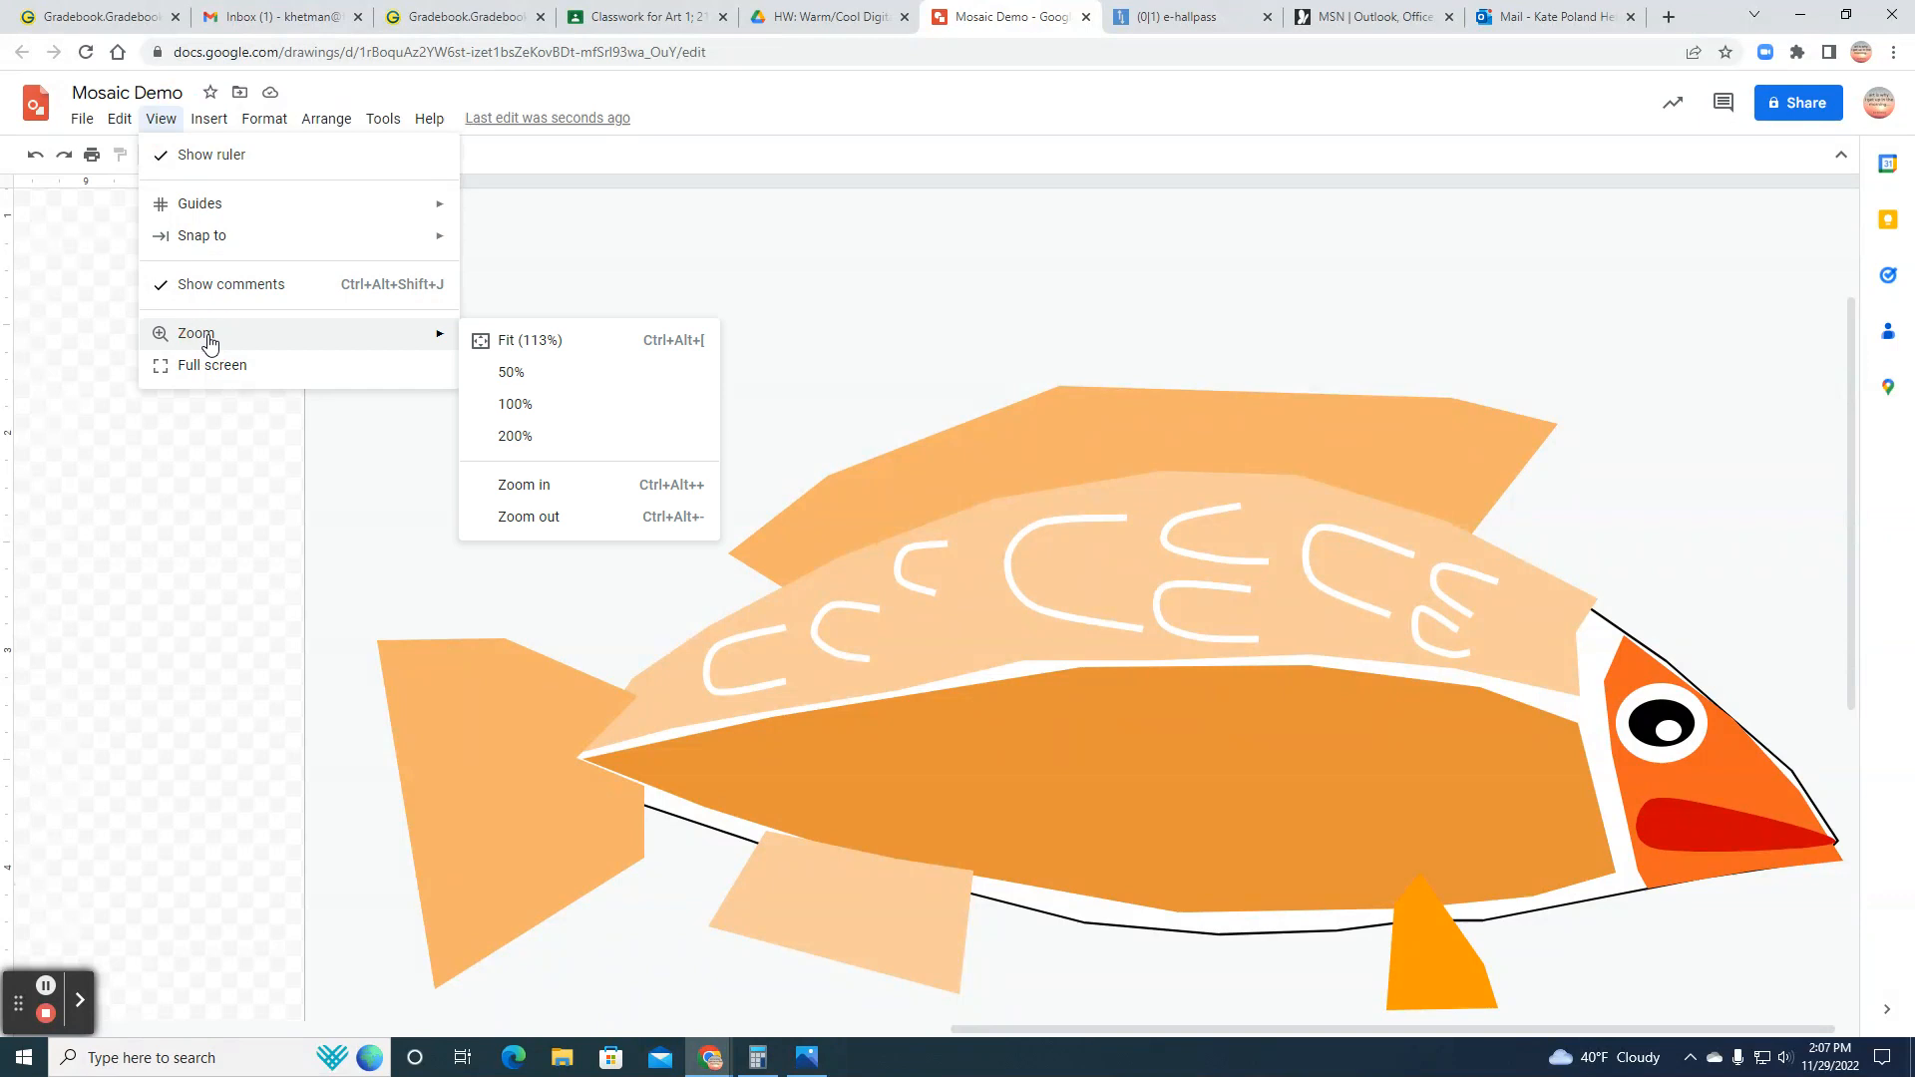
click(523, 342)
click(1526, 1031)
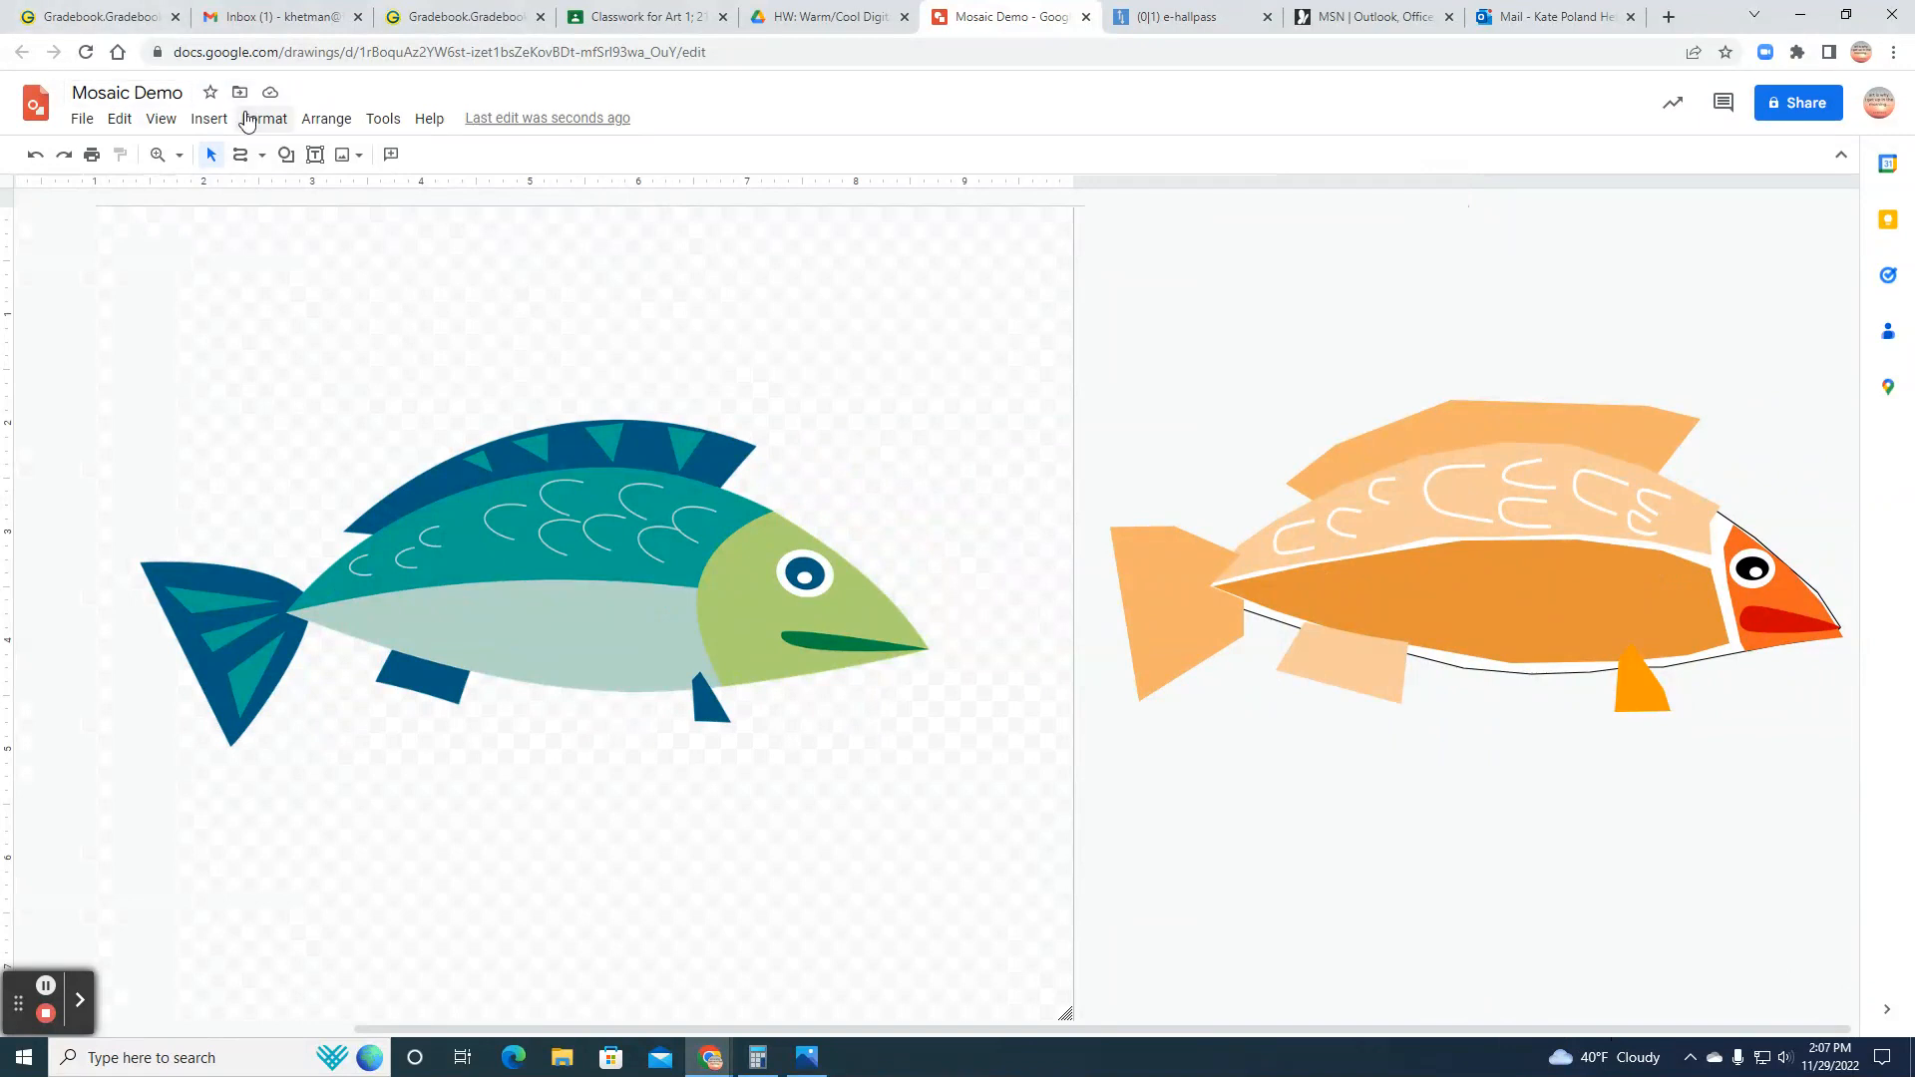
Step: Insert a triangle, shrink and rotate it to point downward, and place it on the front slope of the dorsal fin nearest the tail
click(212, 119)
mouse_move(265, 118)
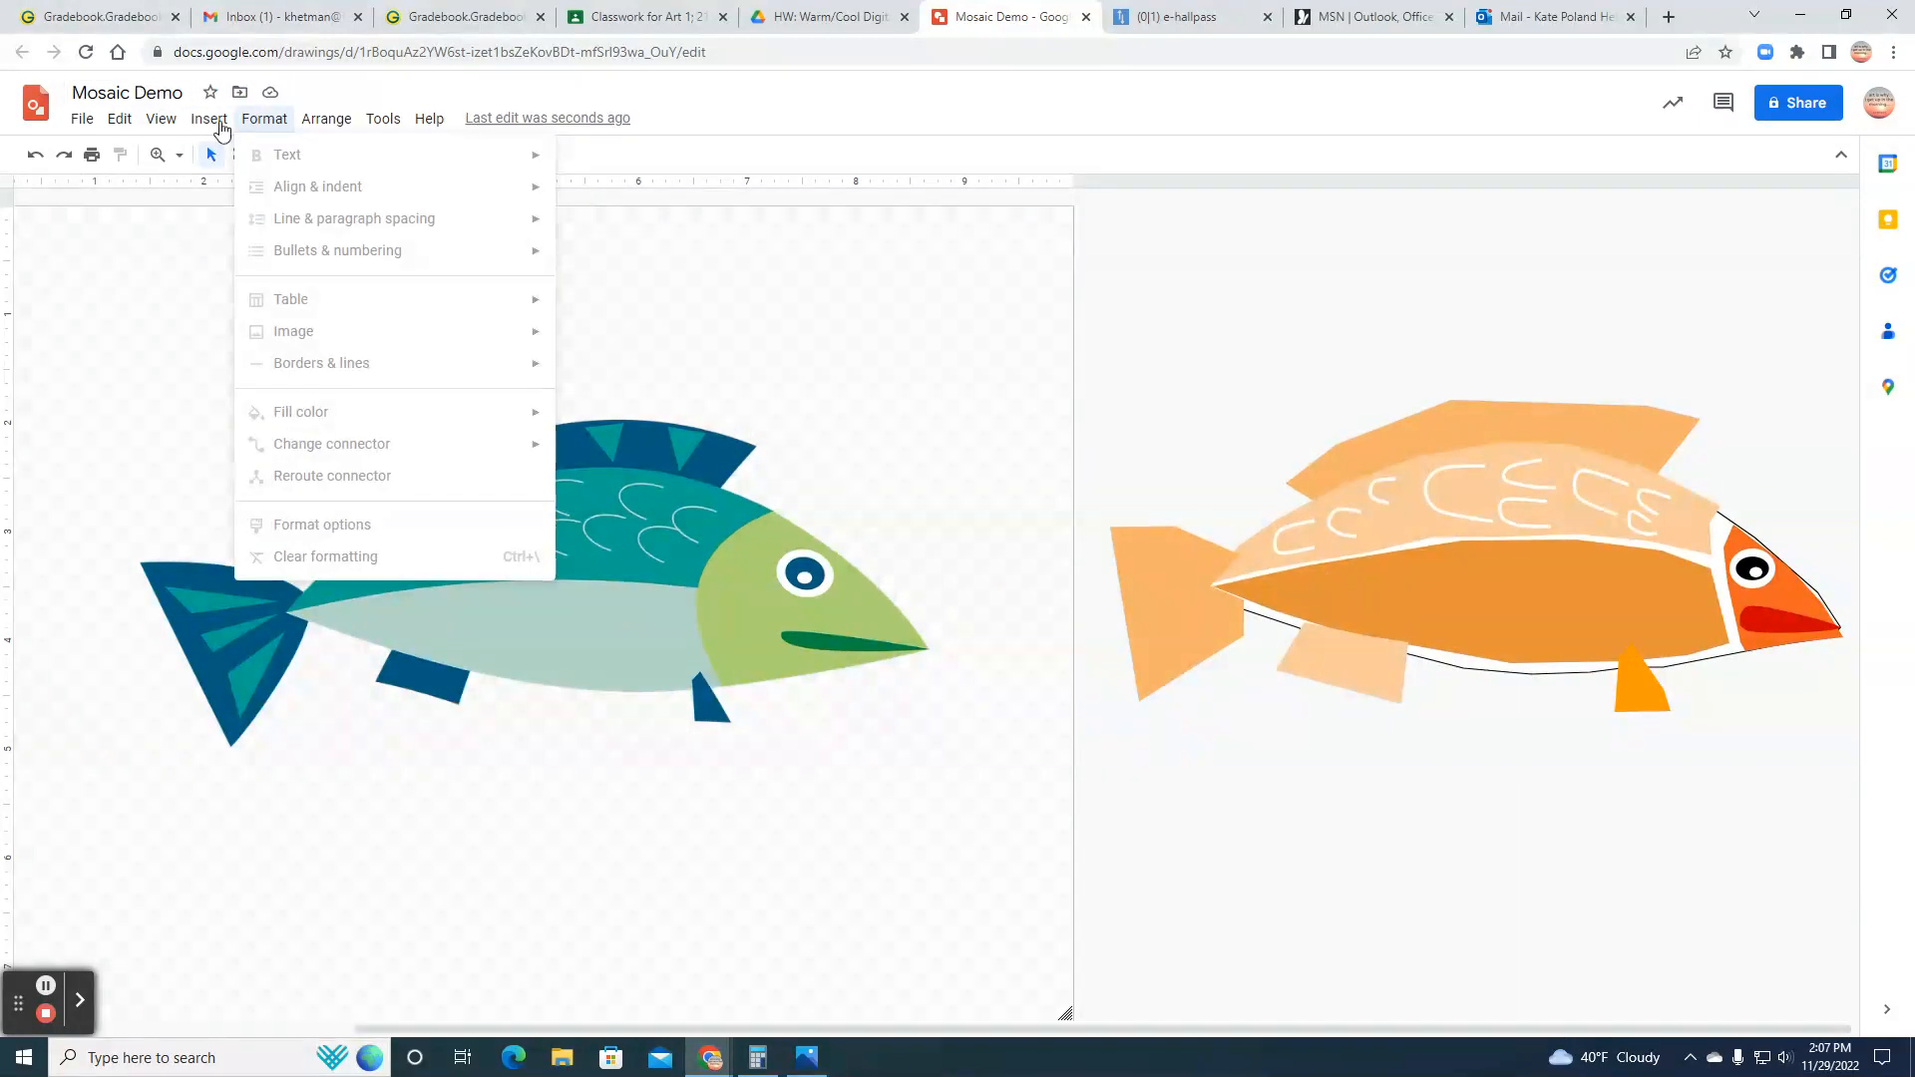
mouse_move(245, 218)
mouse_move(529, 229)
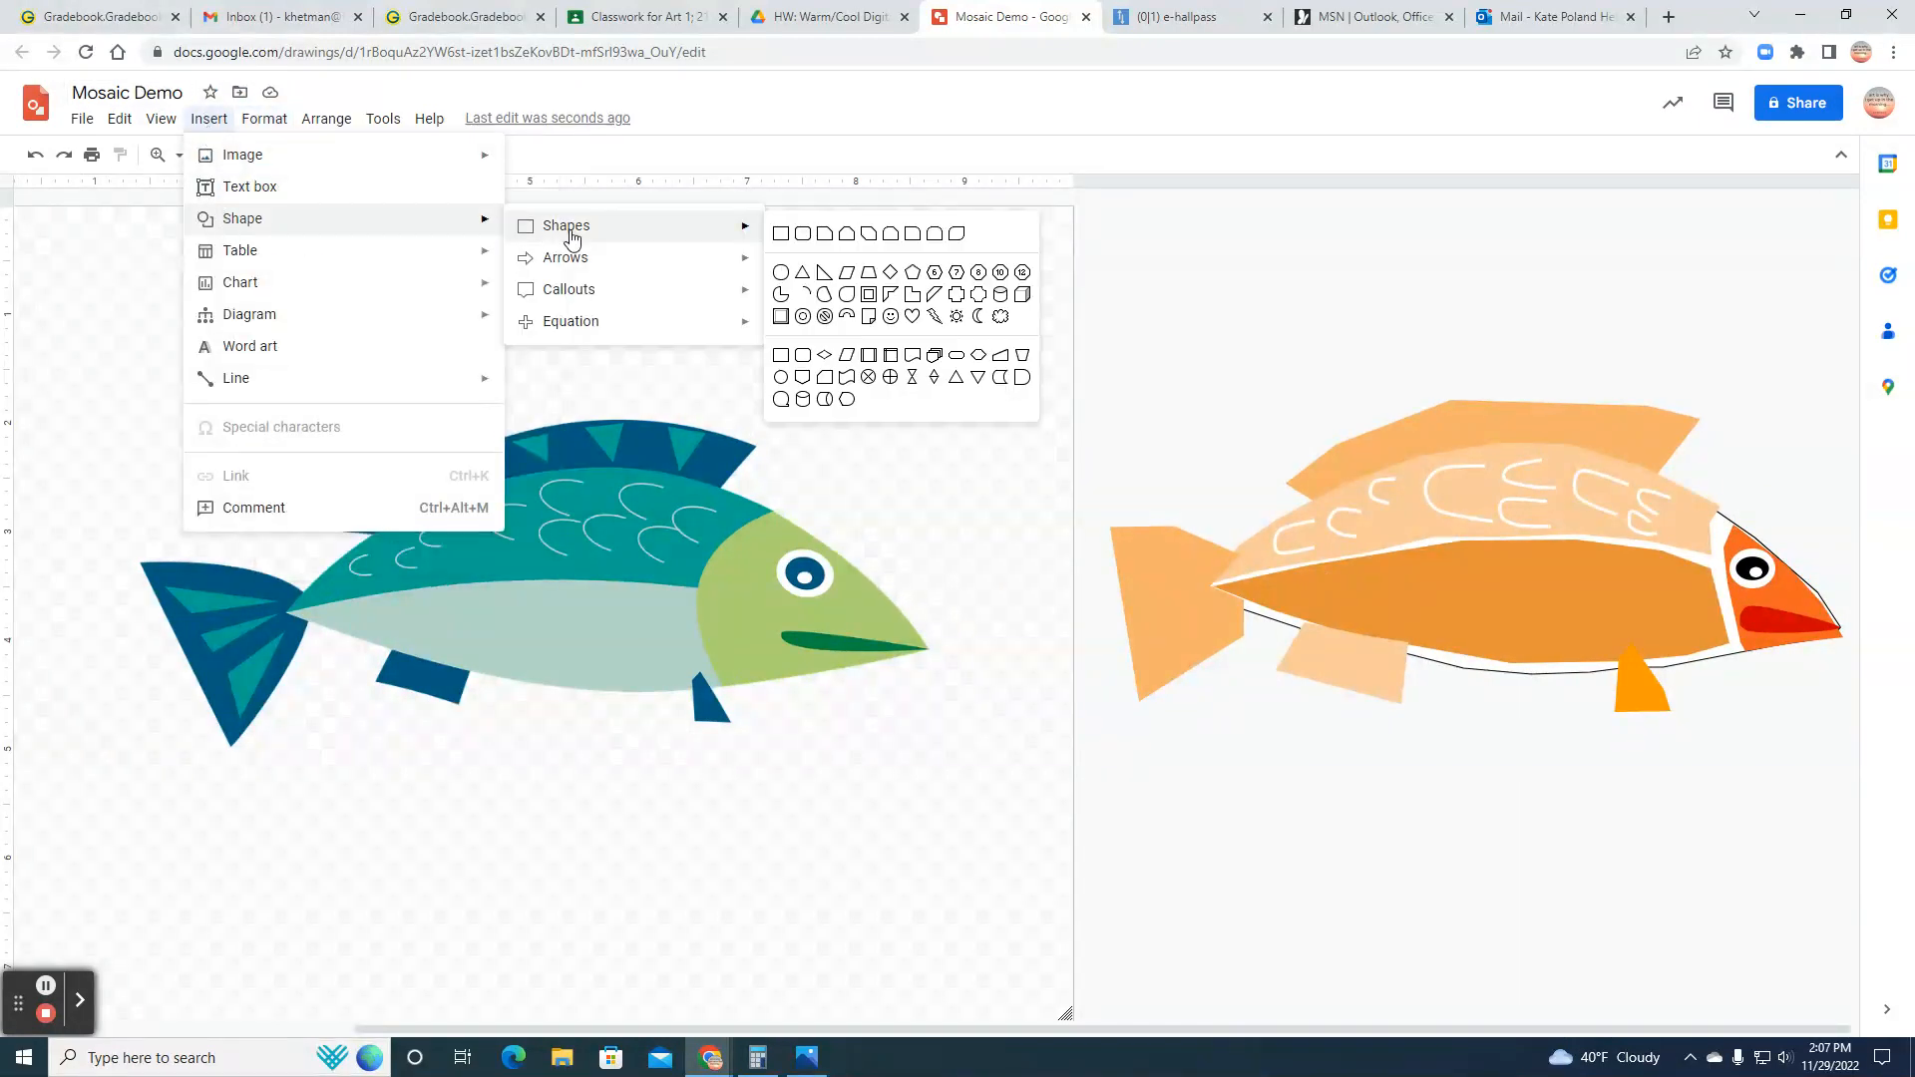
click(804, 277)
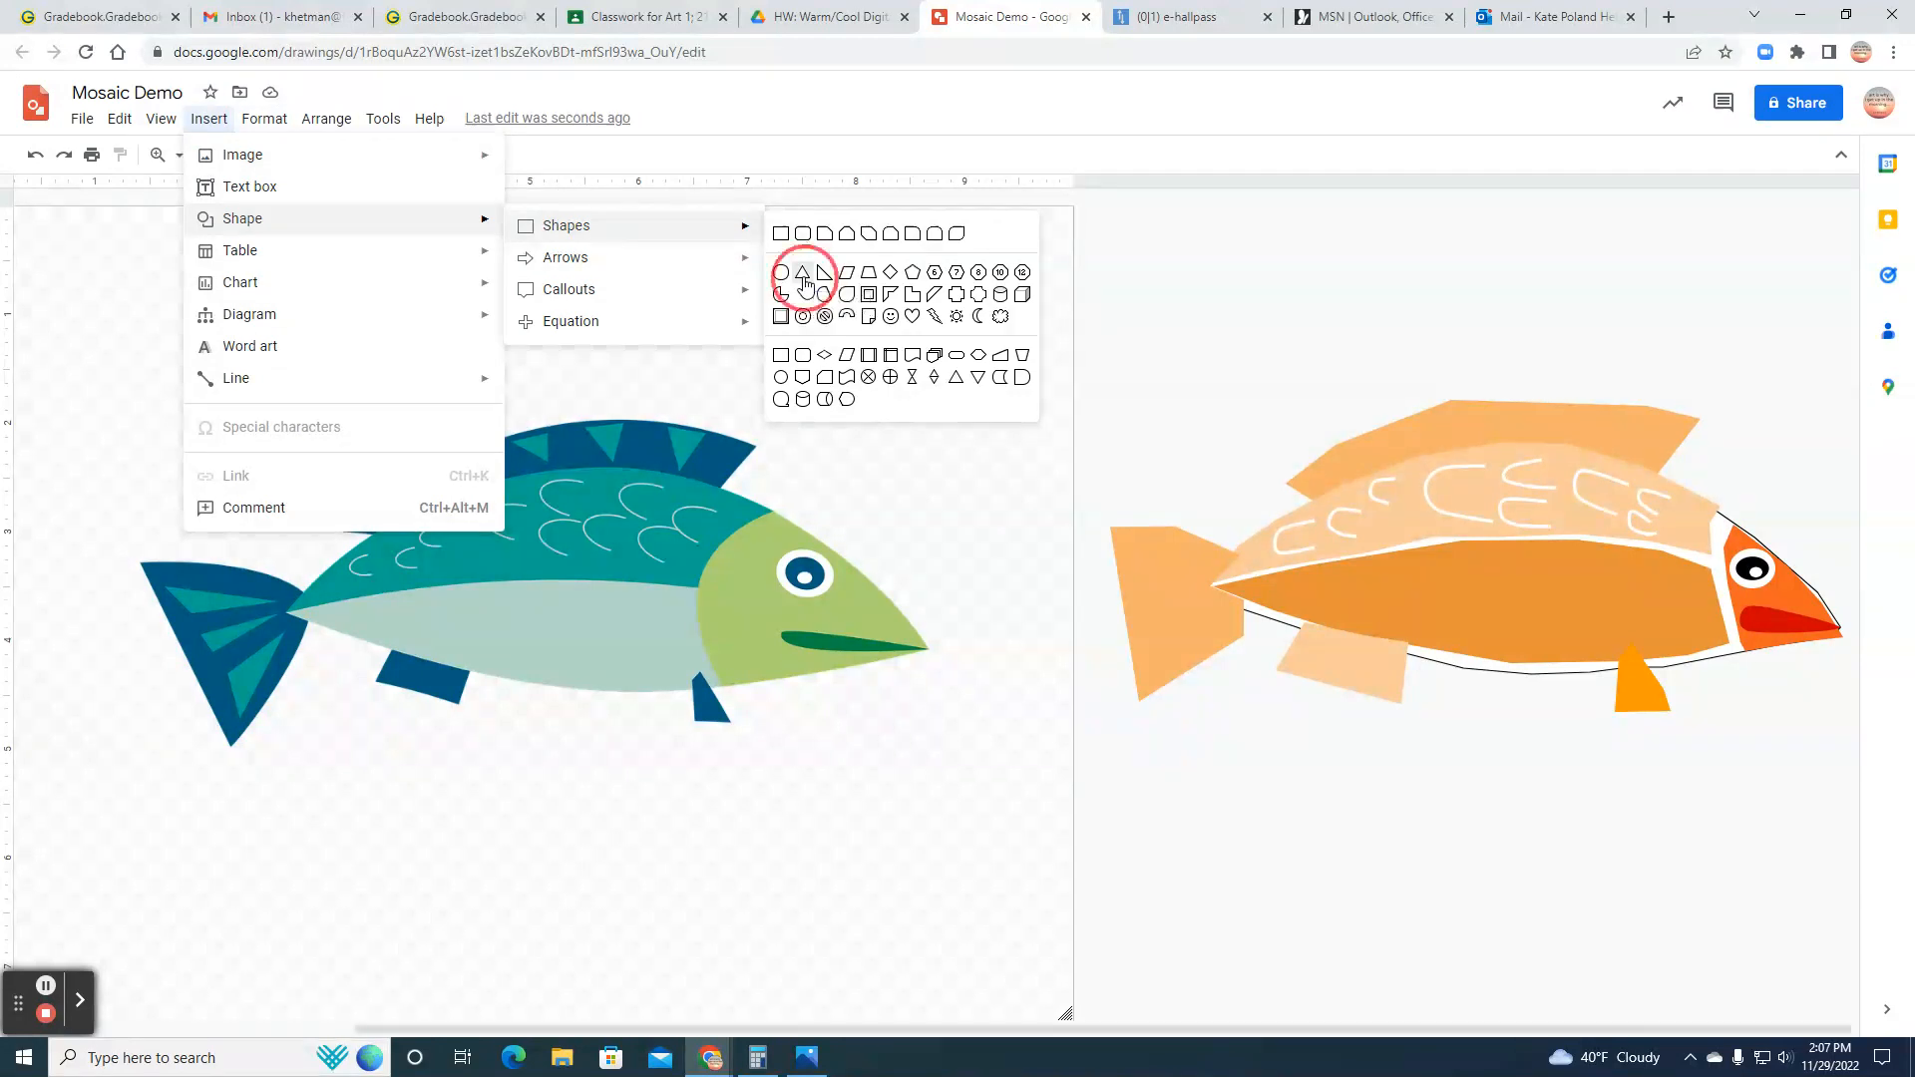
click(1409, 436)
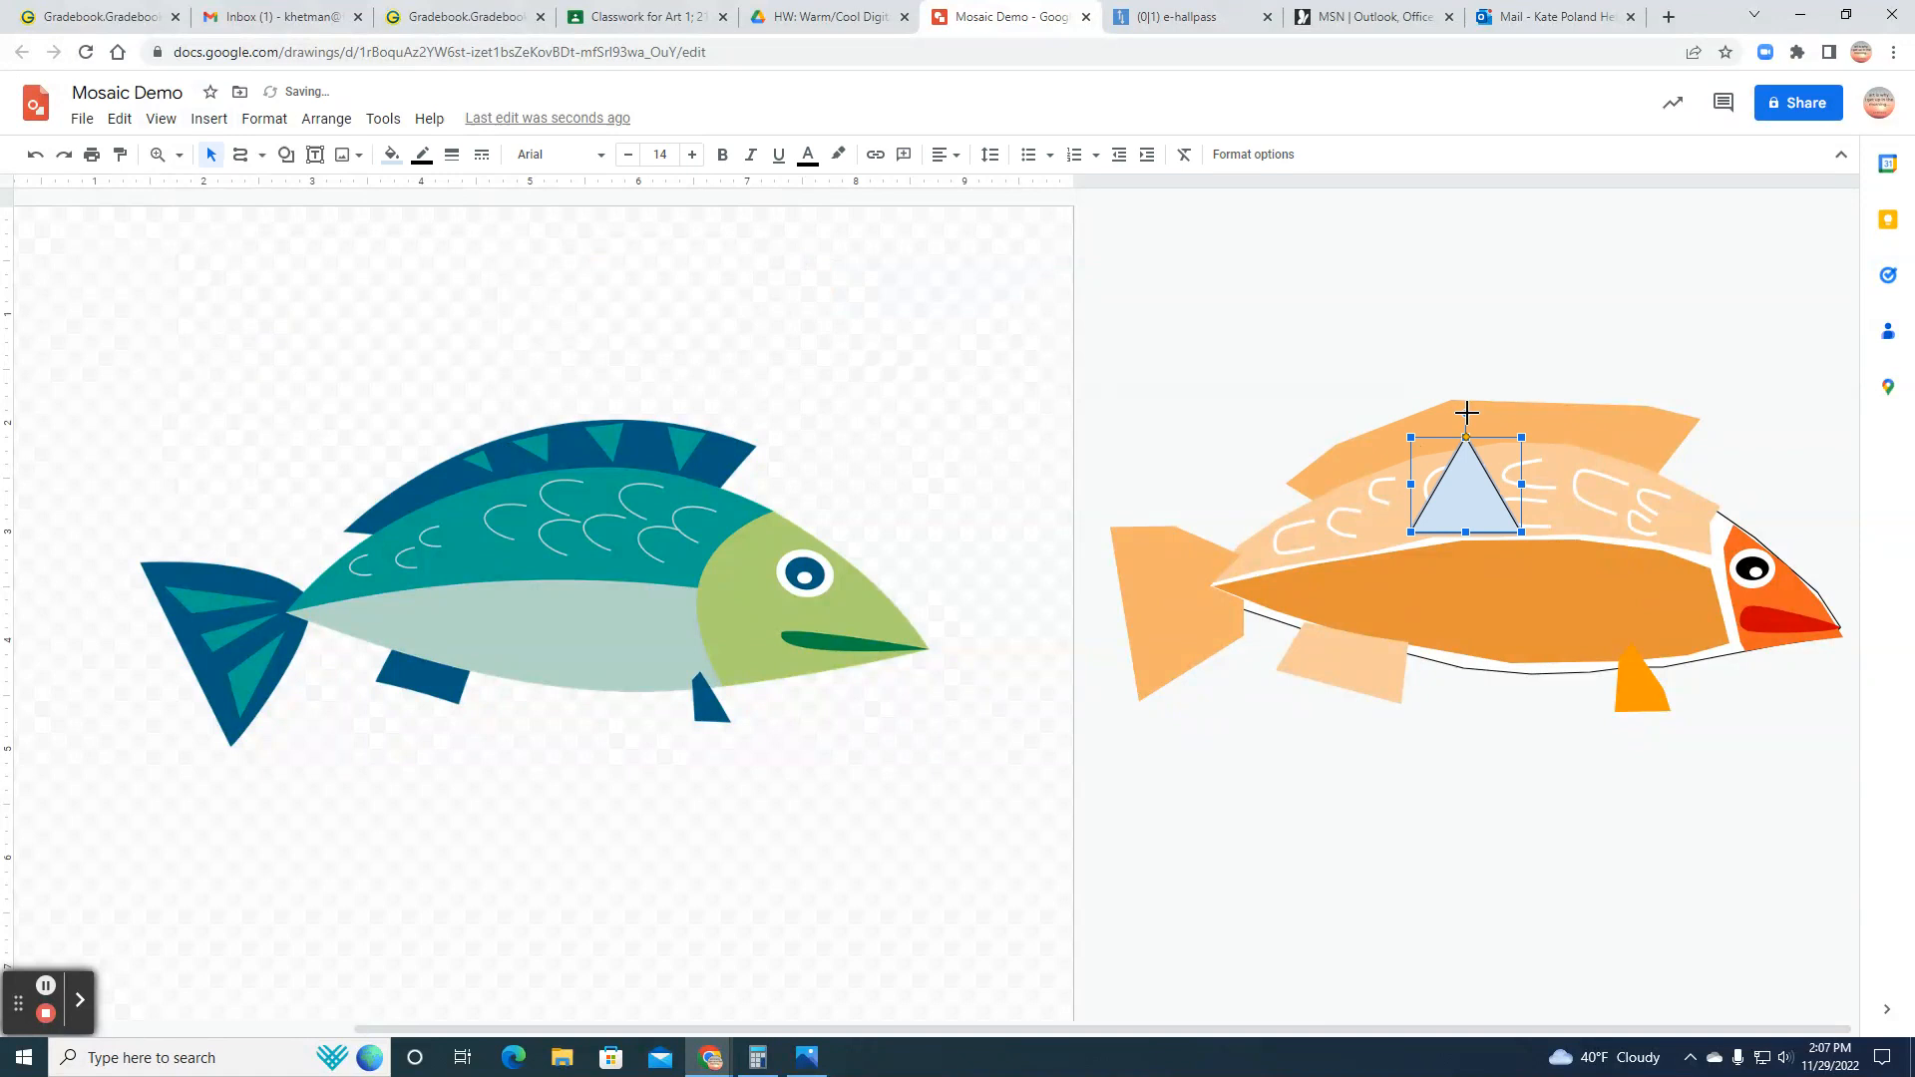
drag(1467, 413, 1397, 456)
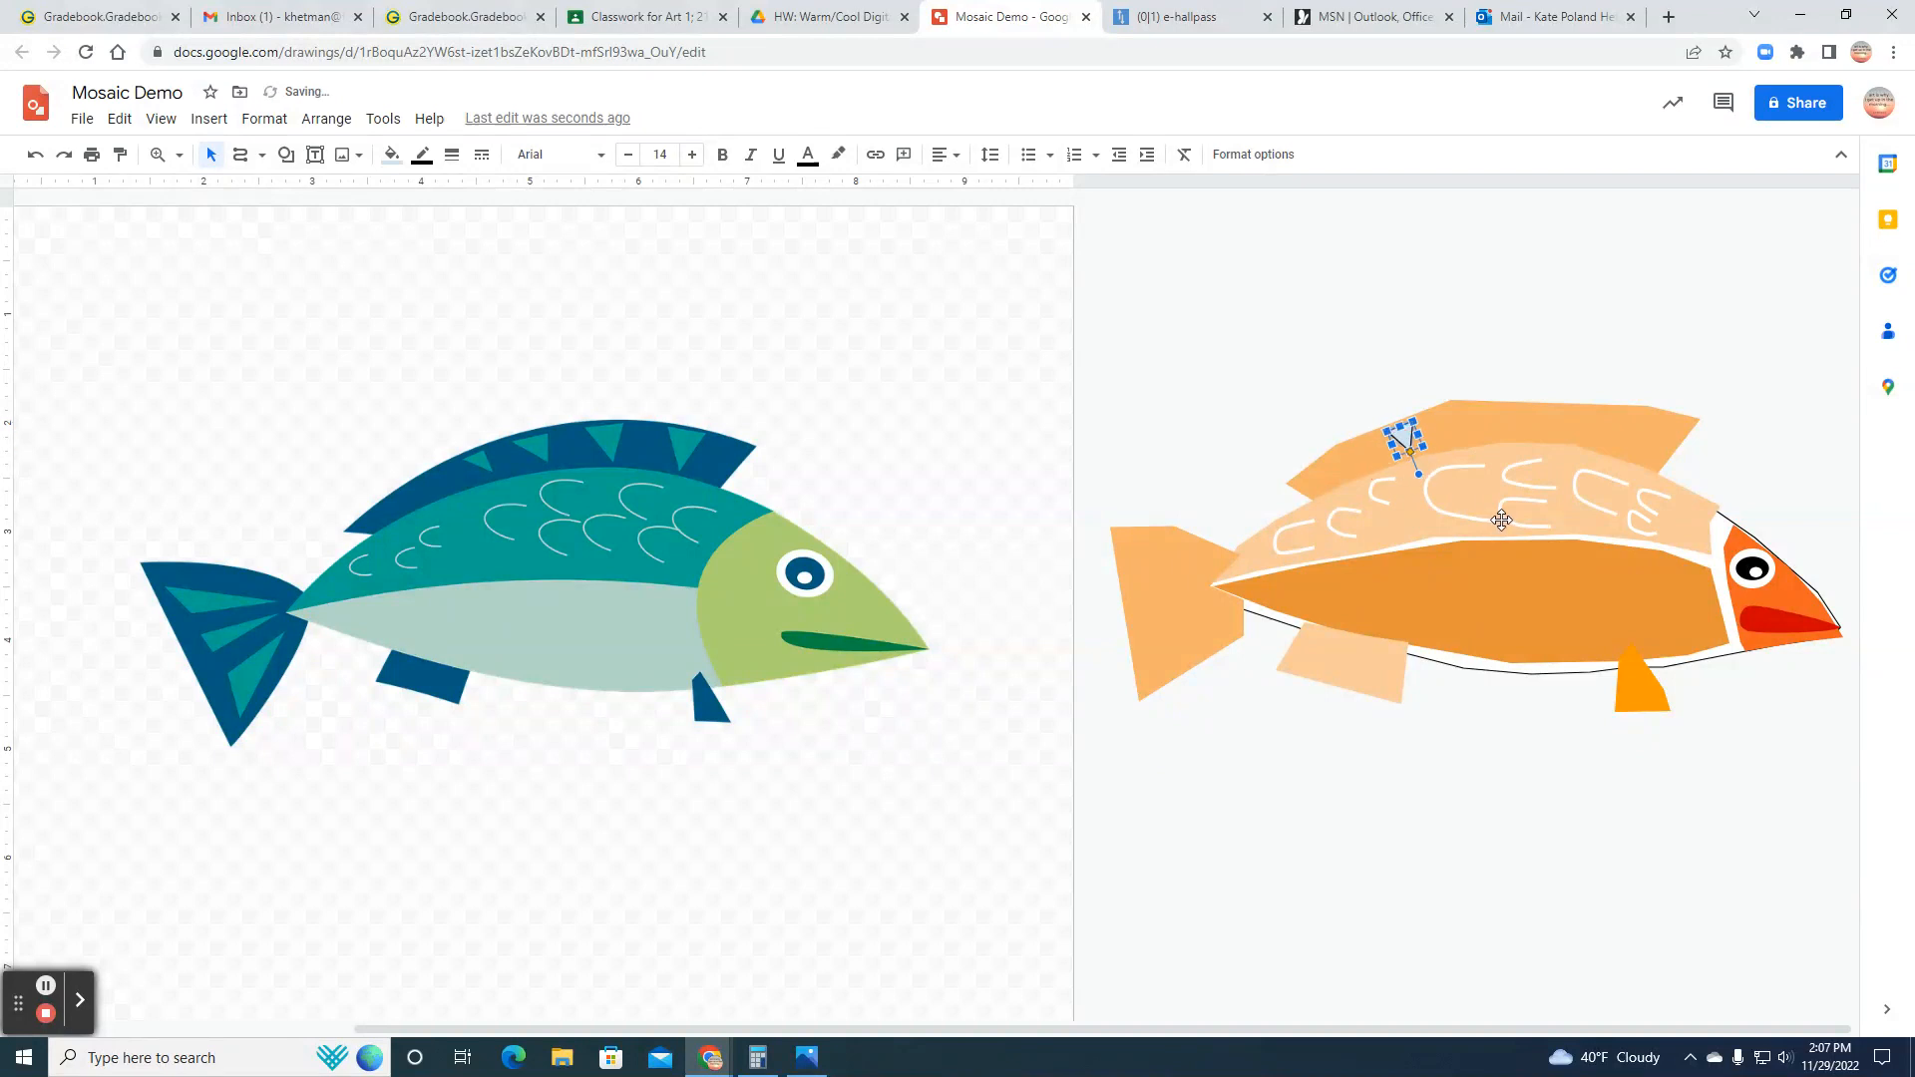
Step: Fill the dorsal fin triangle with light red, after trying stronger reds, and make its border transparent
click(391, 154)
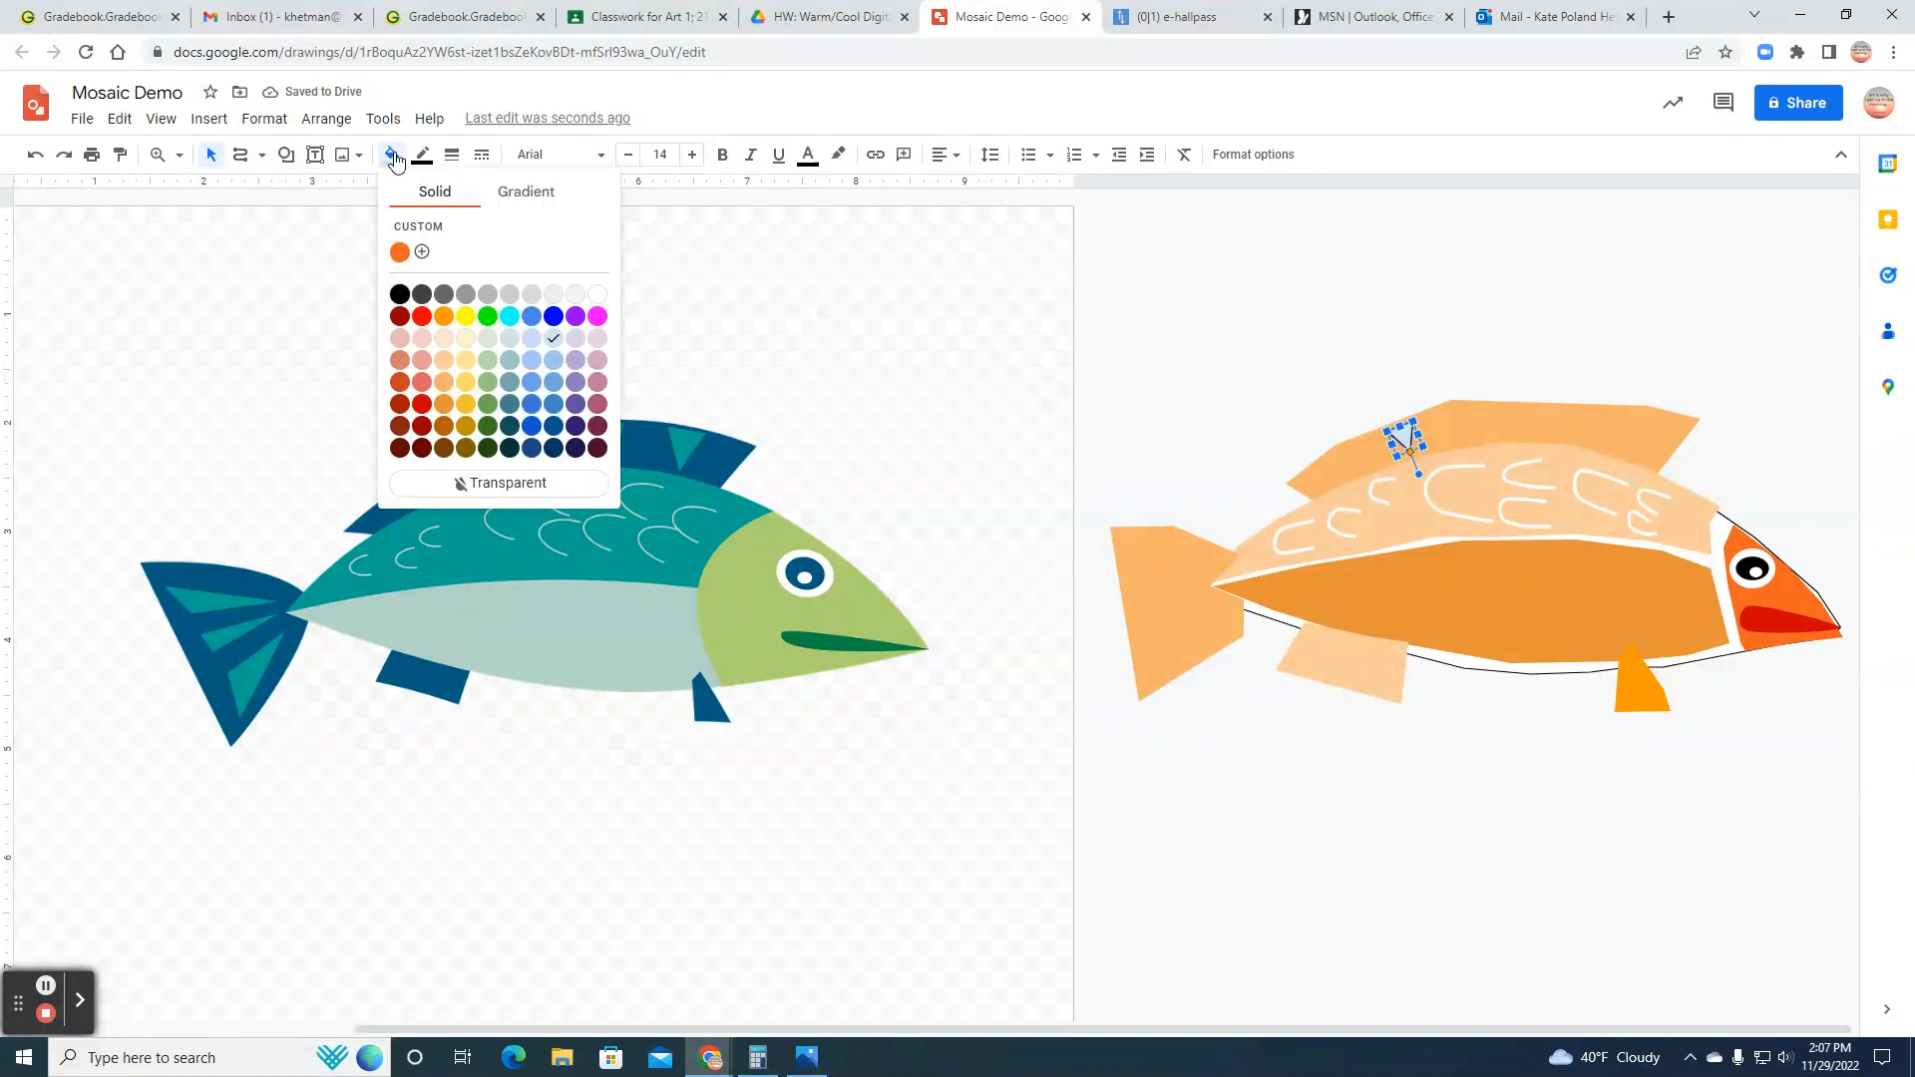
click(428, 317)
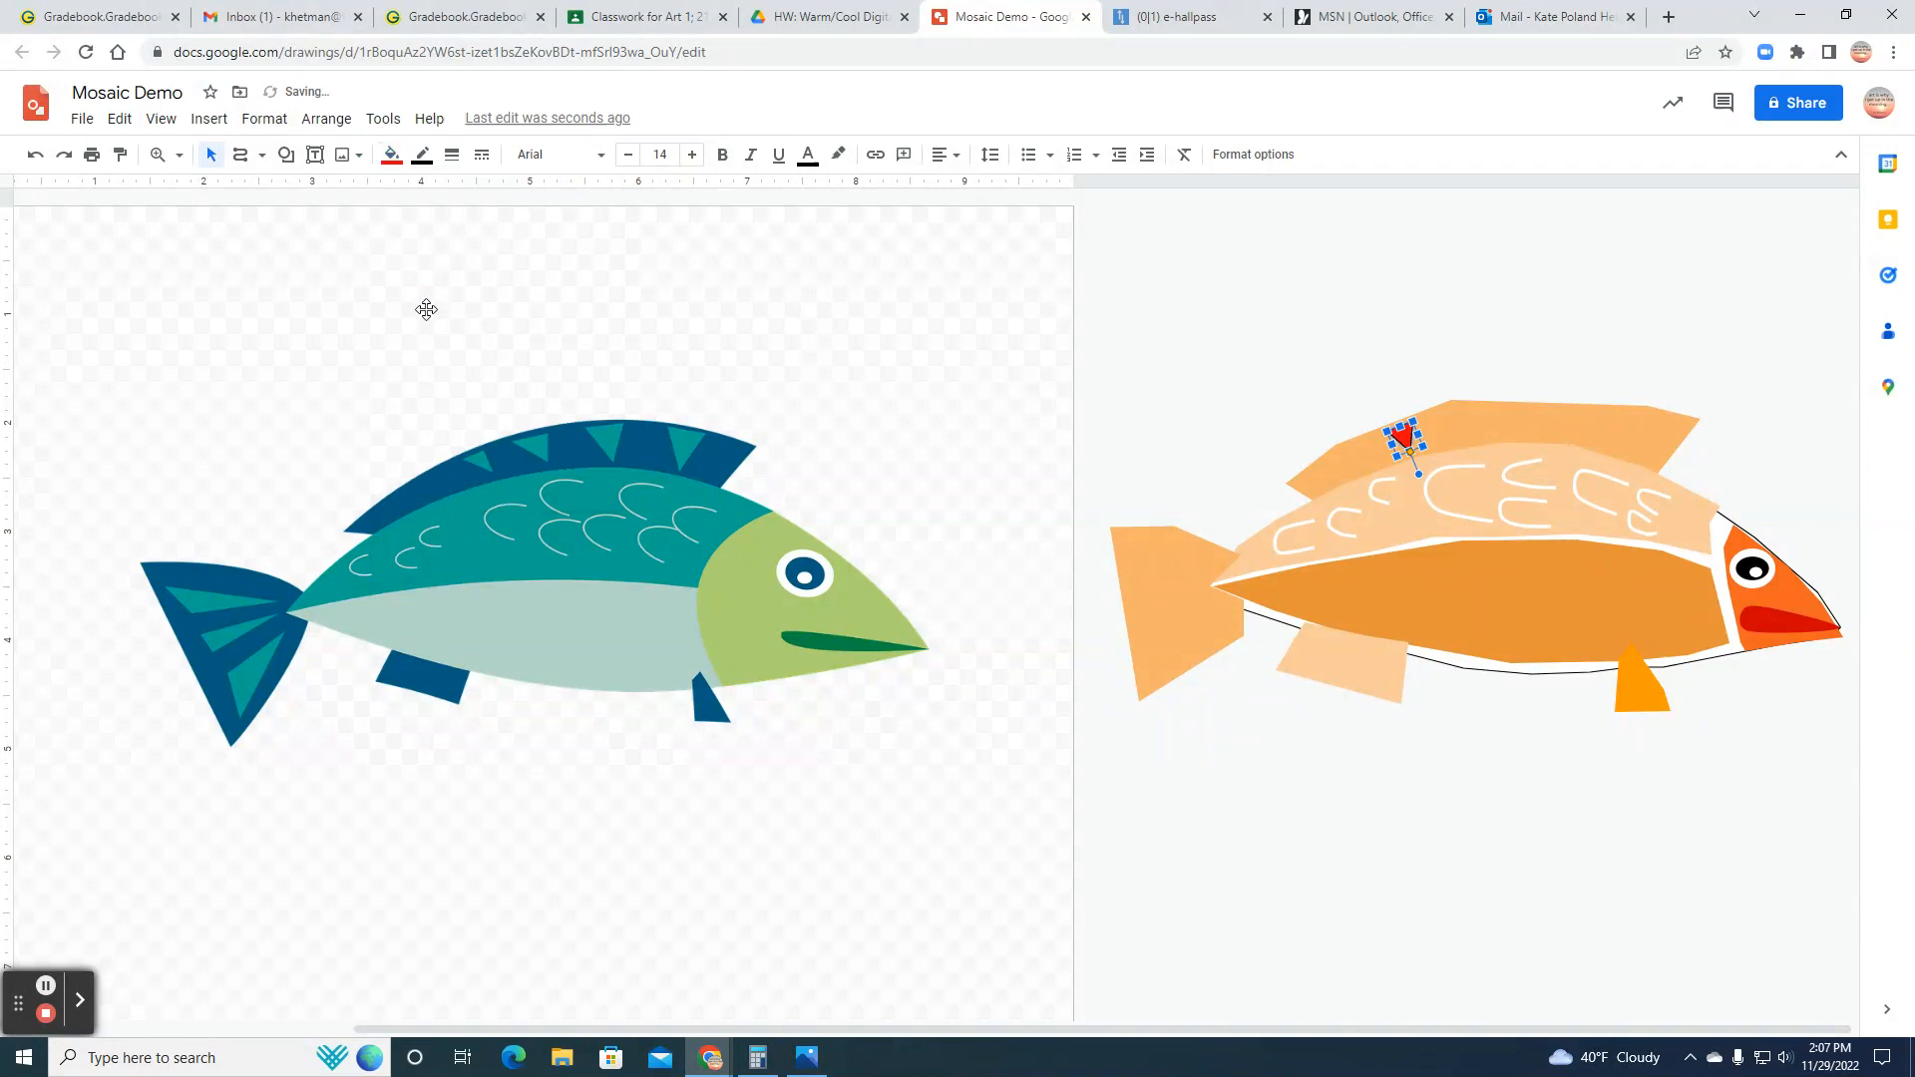
click(391, 154)
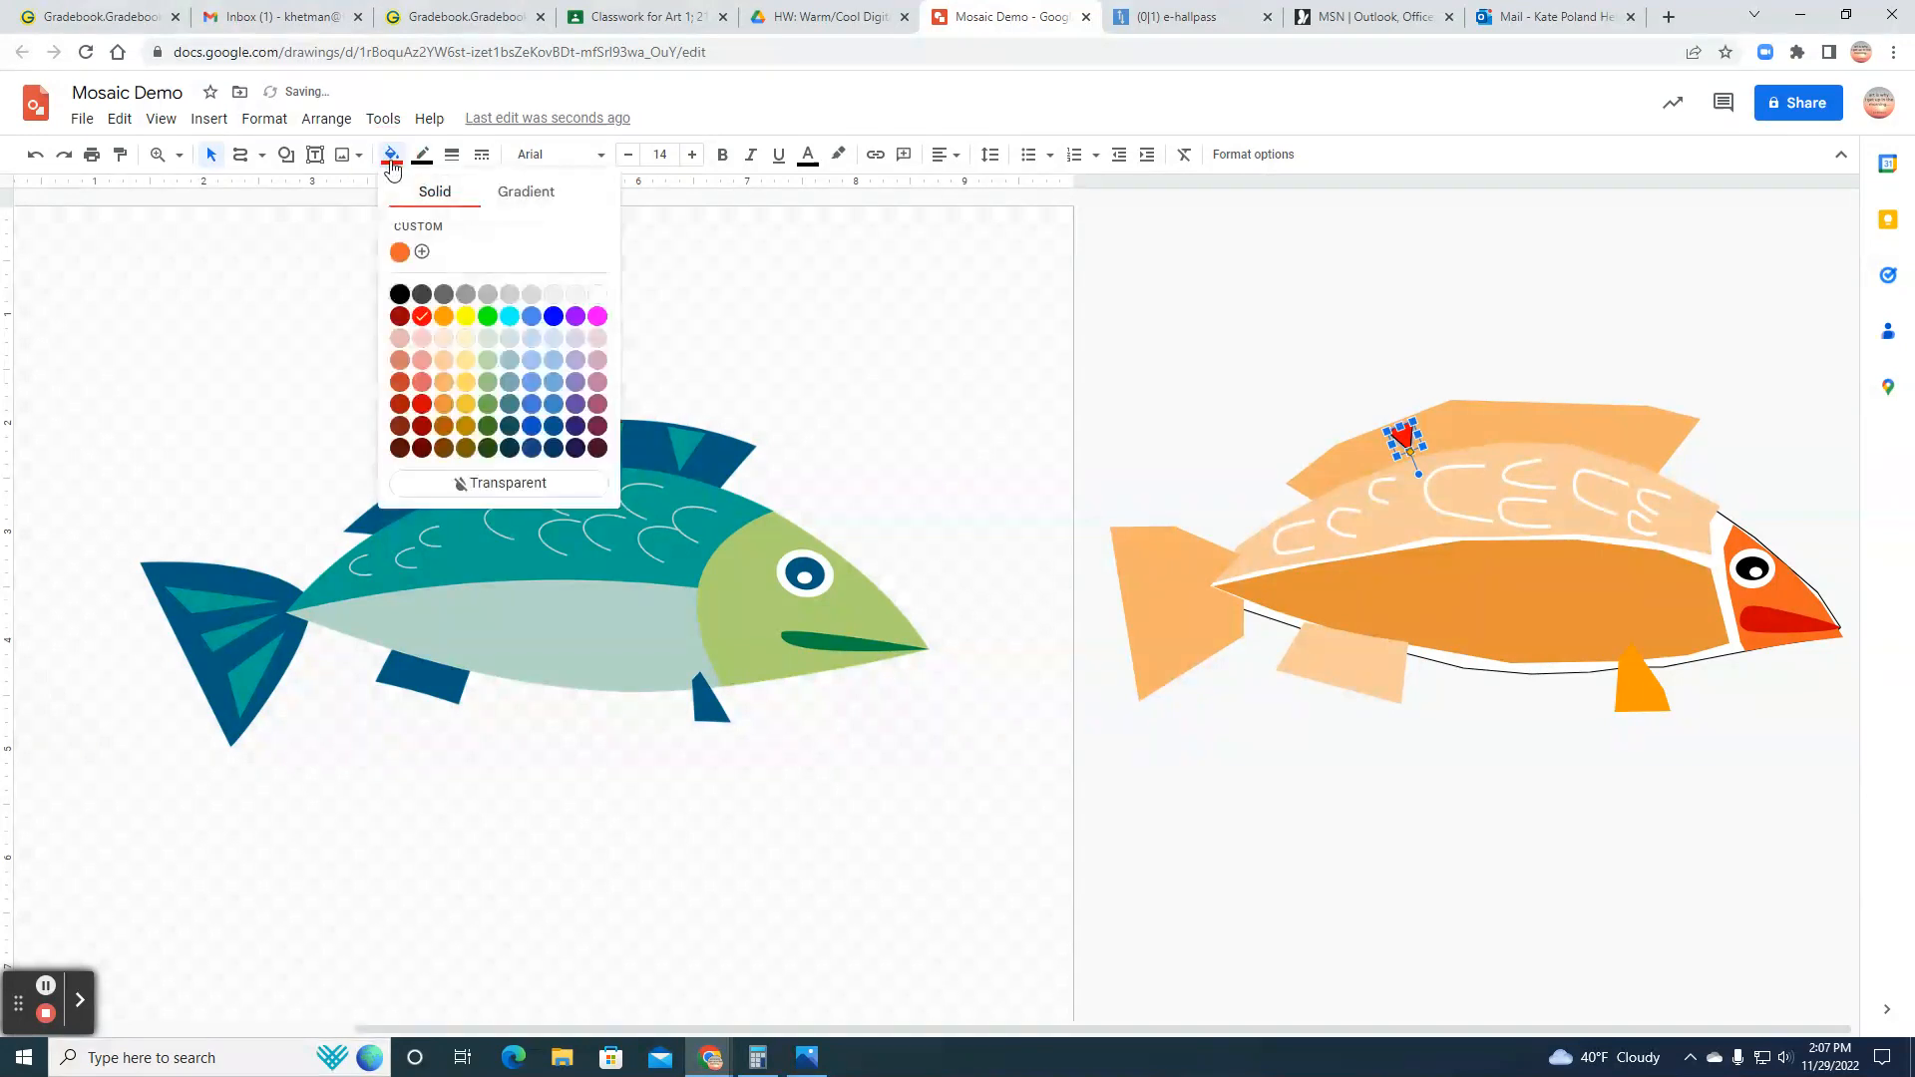
click(423, 405)
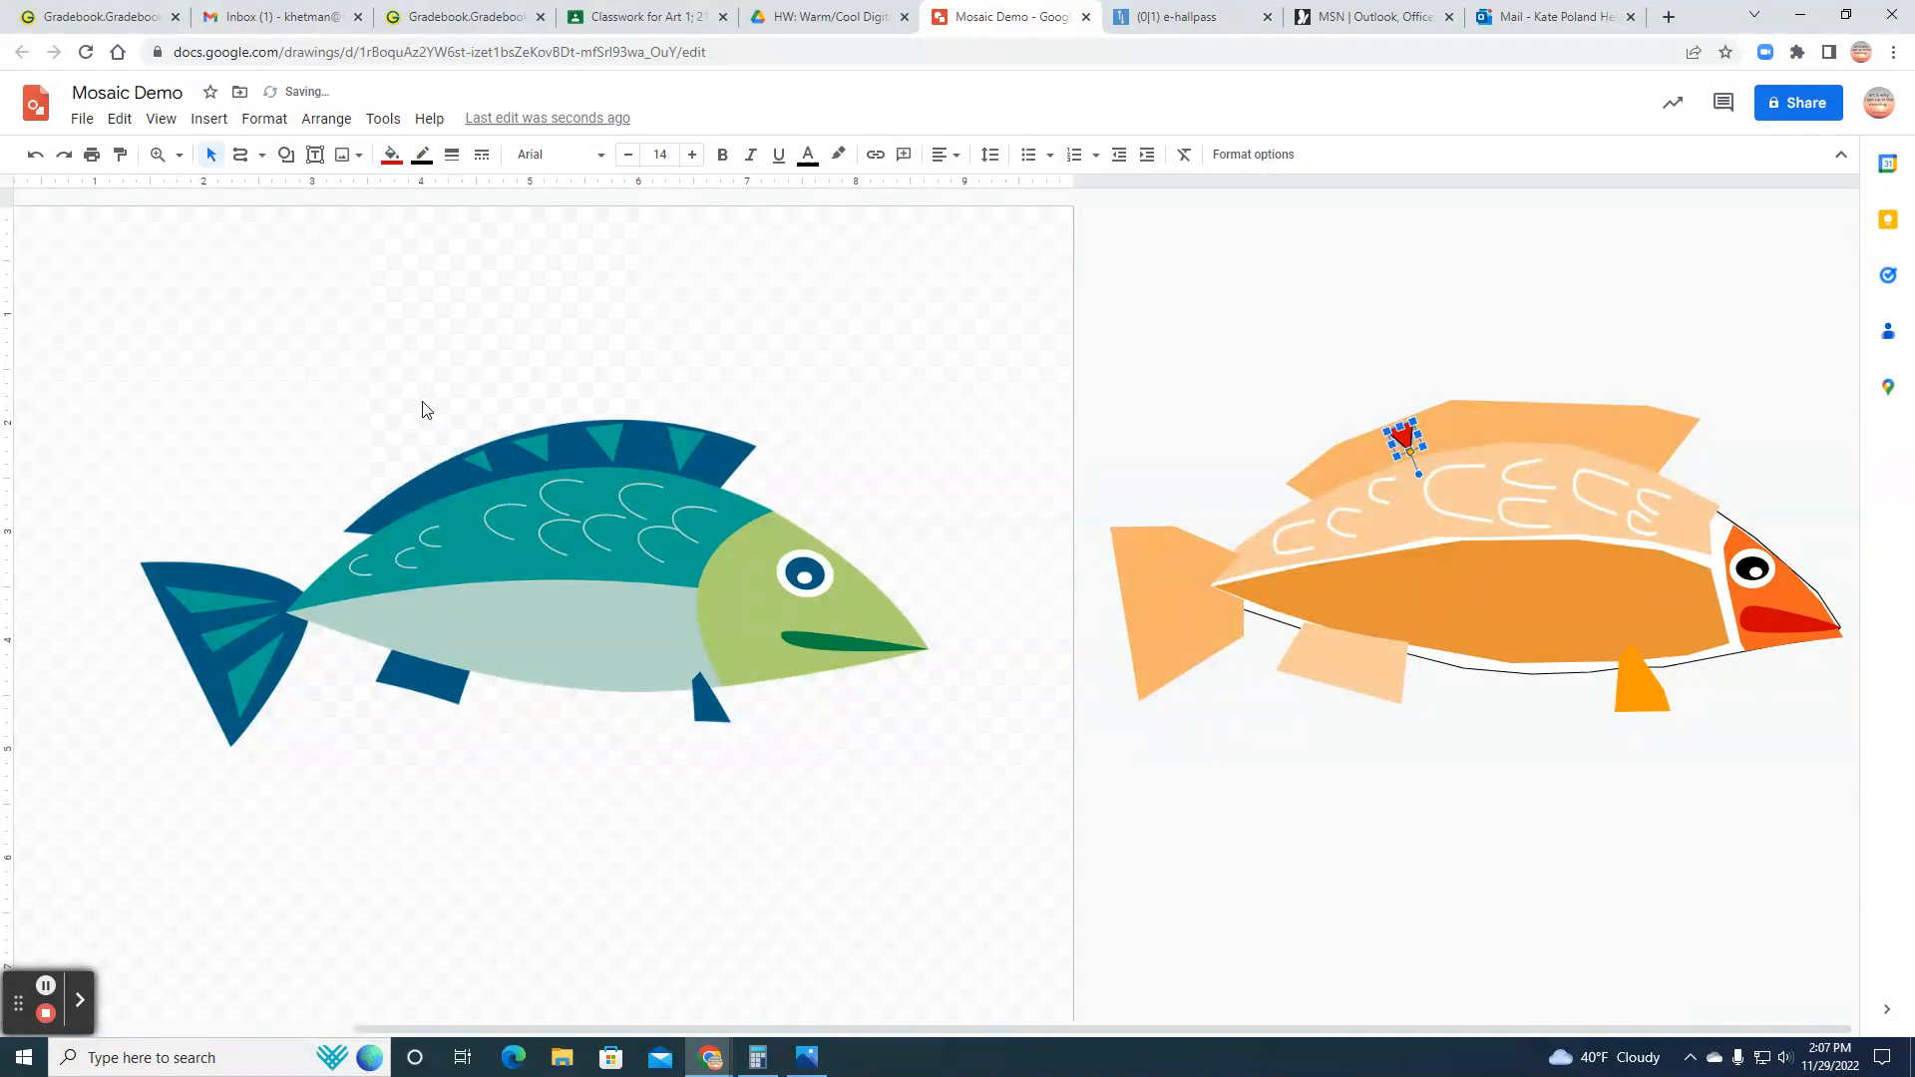
click(393, 155)
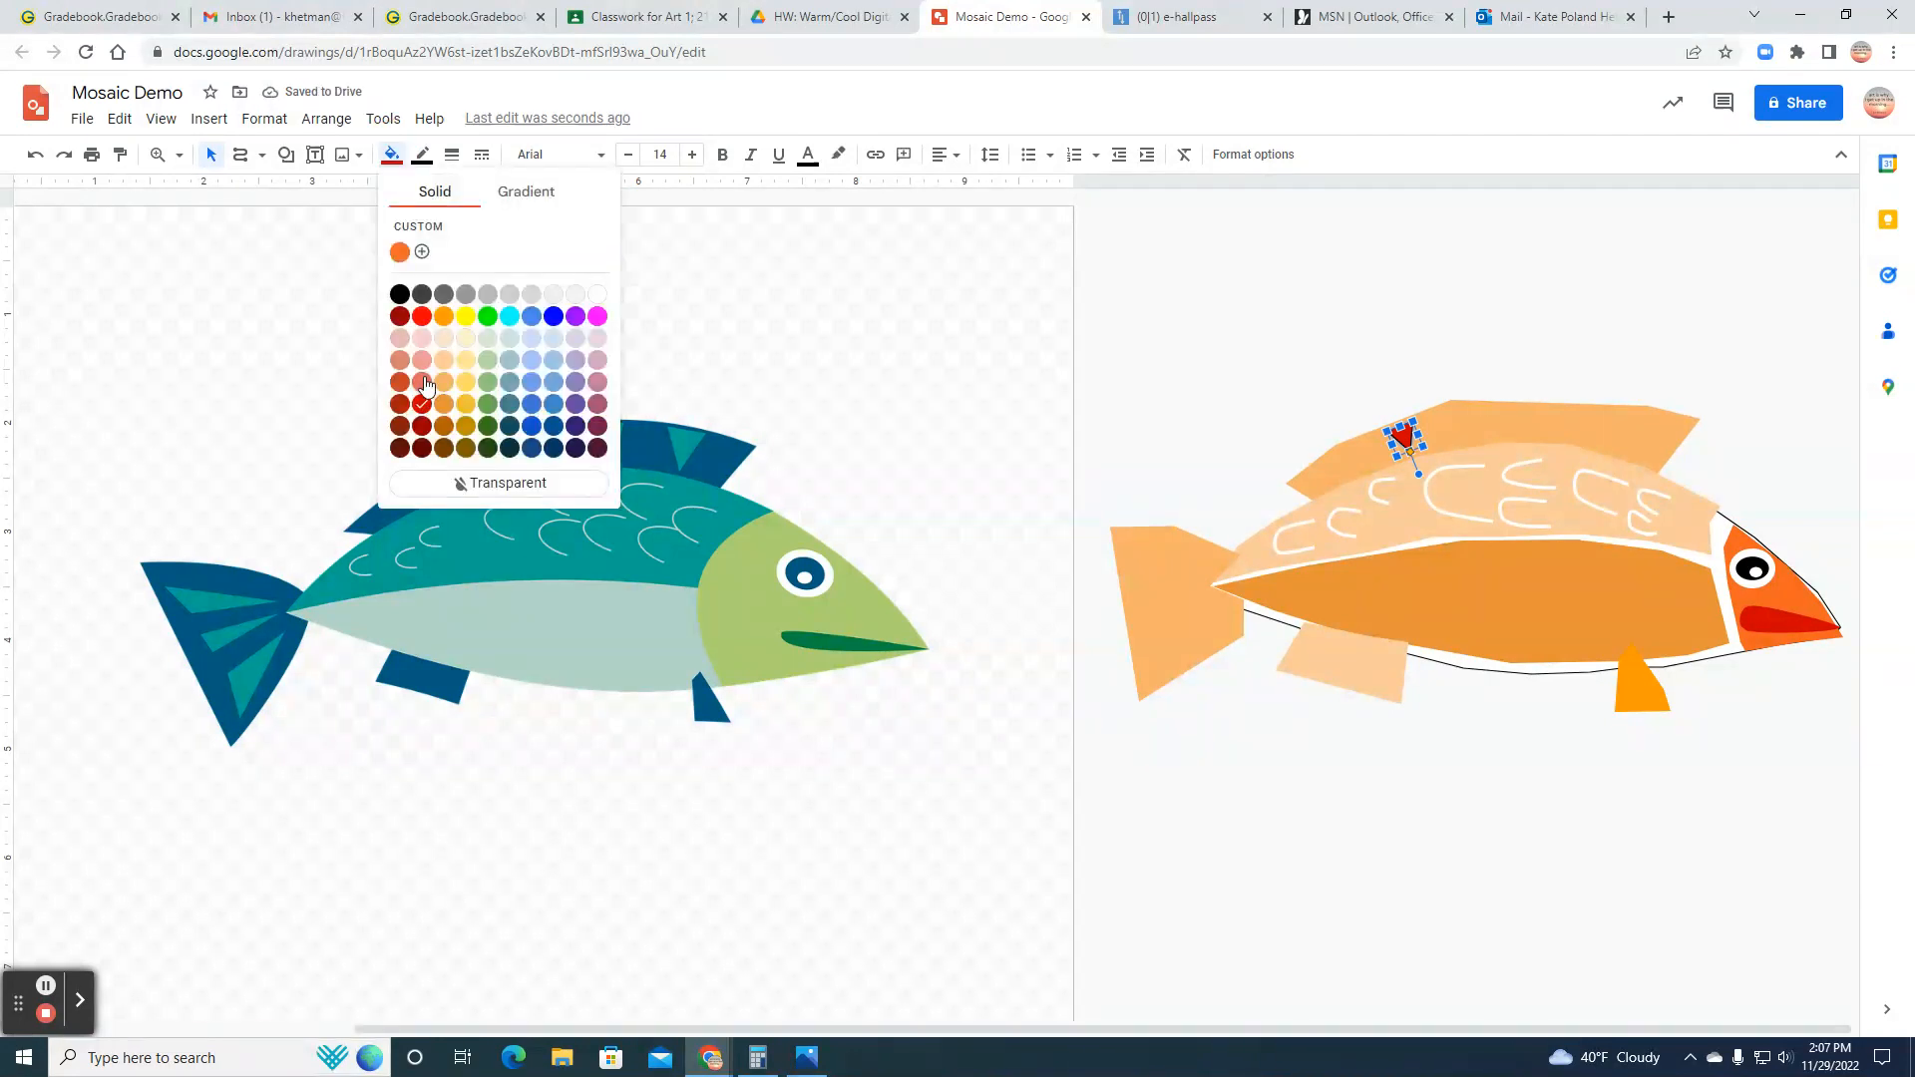
click(424, 383)
click(392, 156)
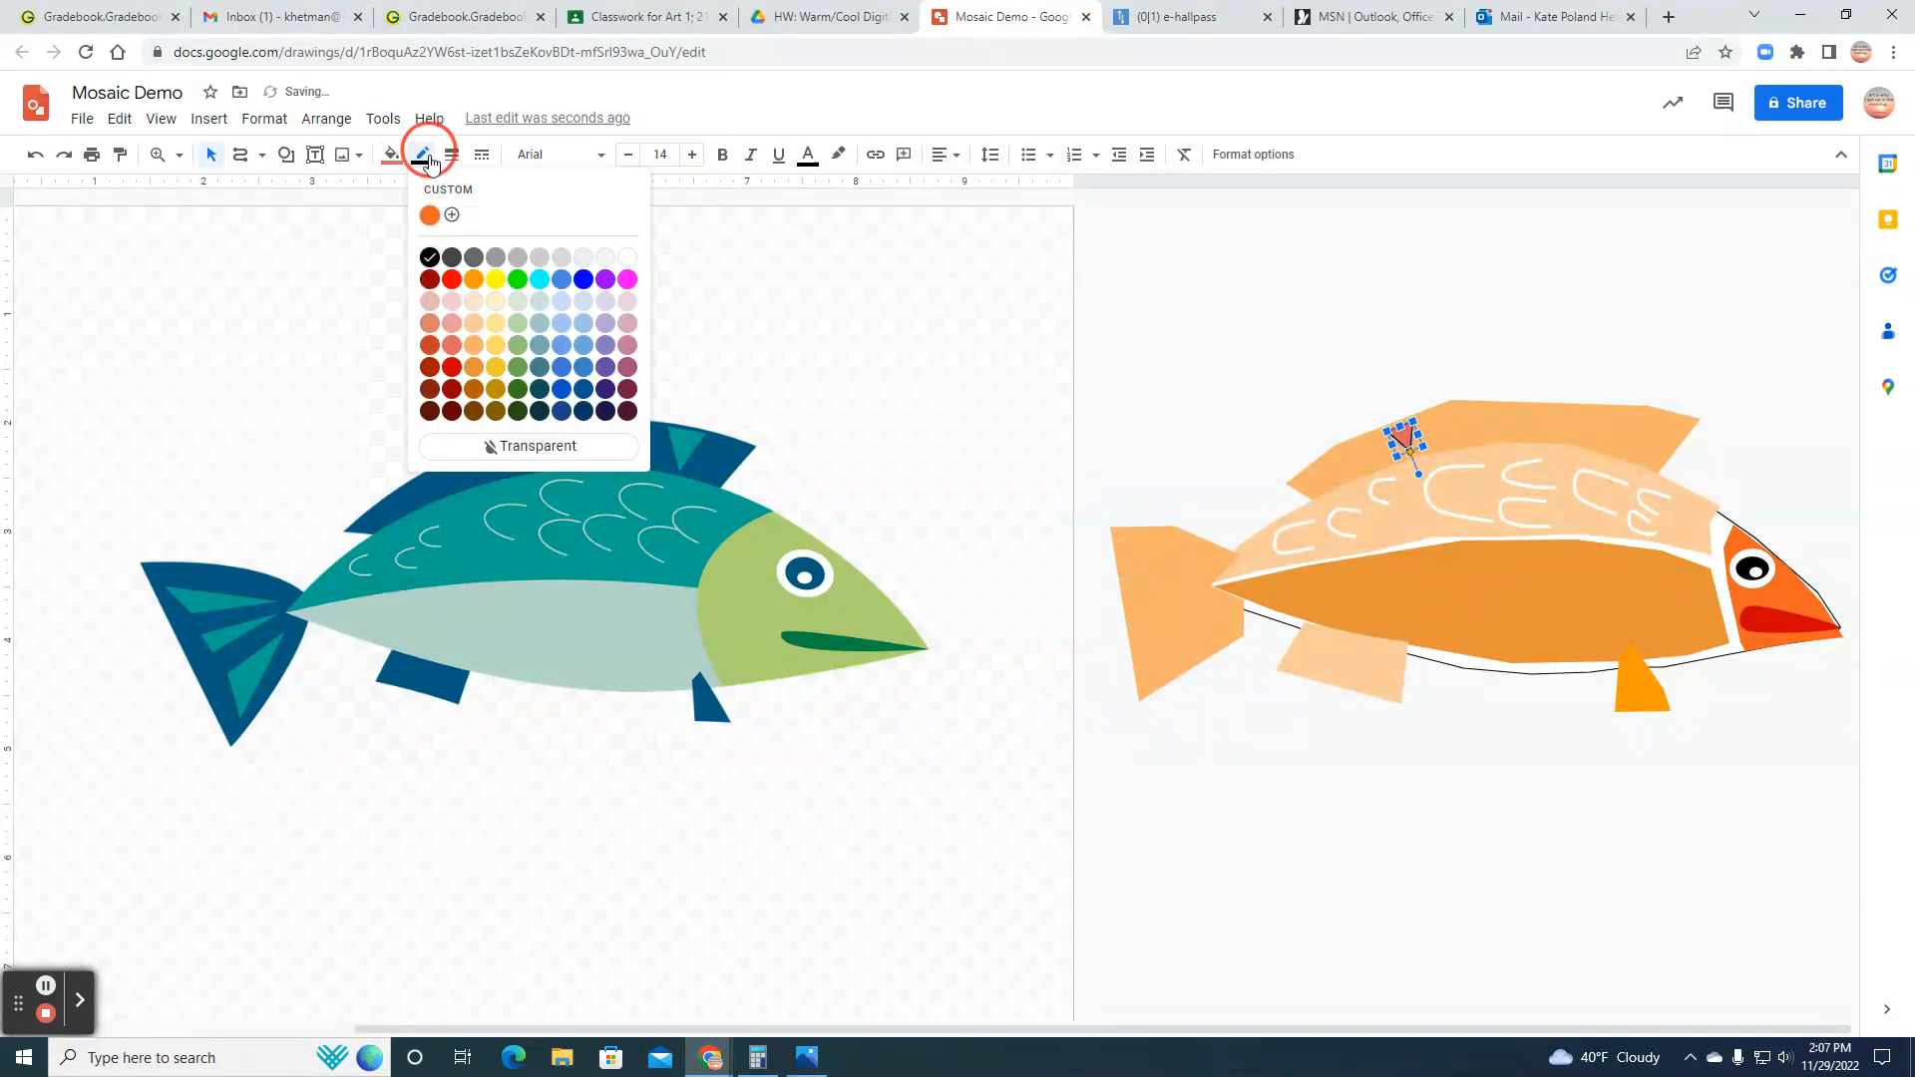
click(511, 443)
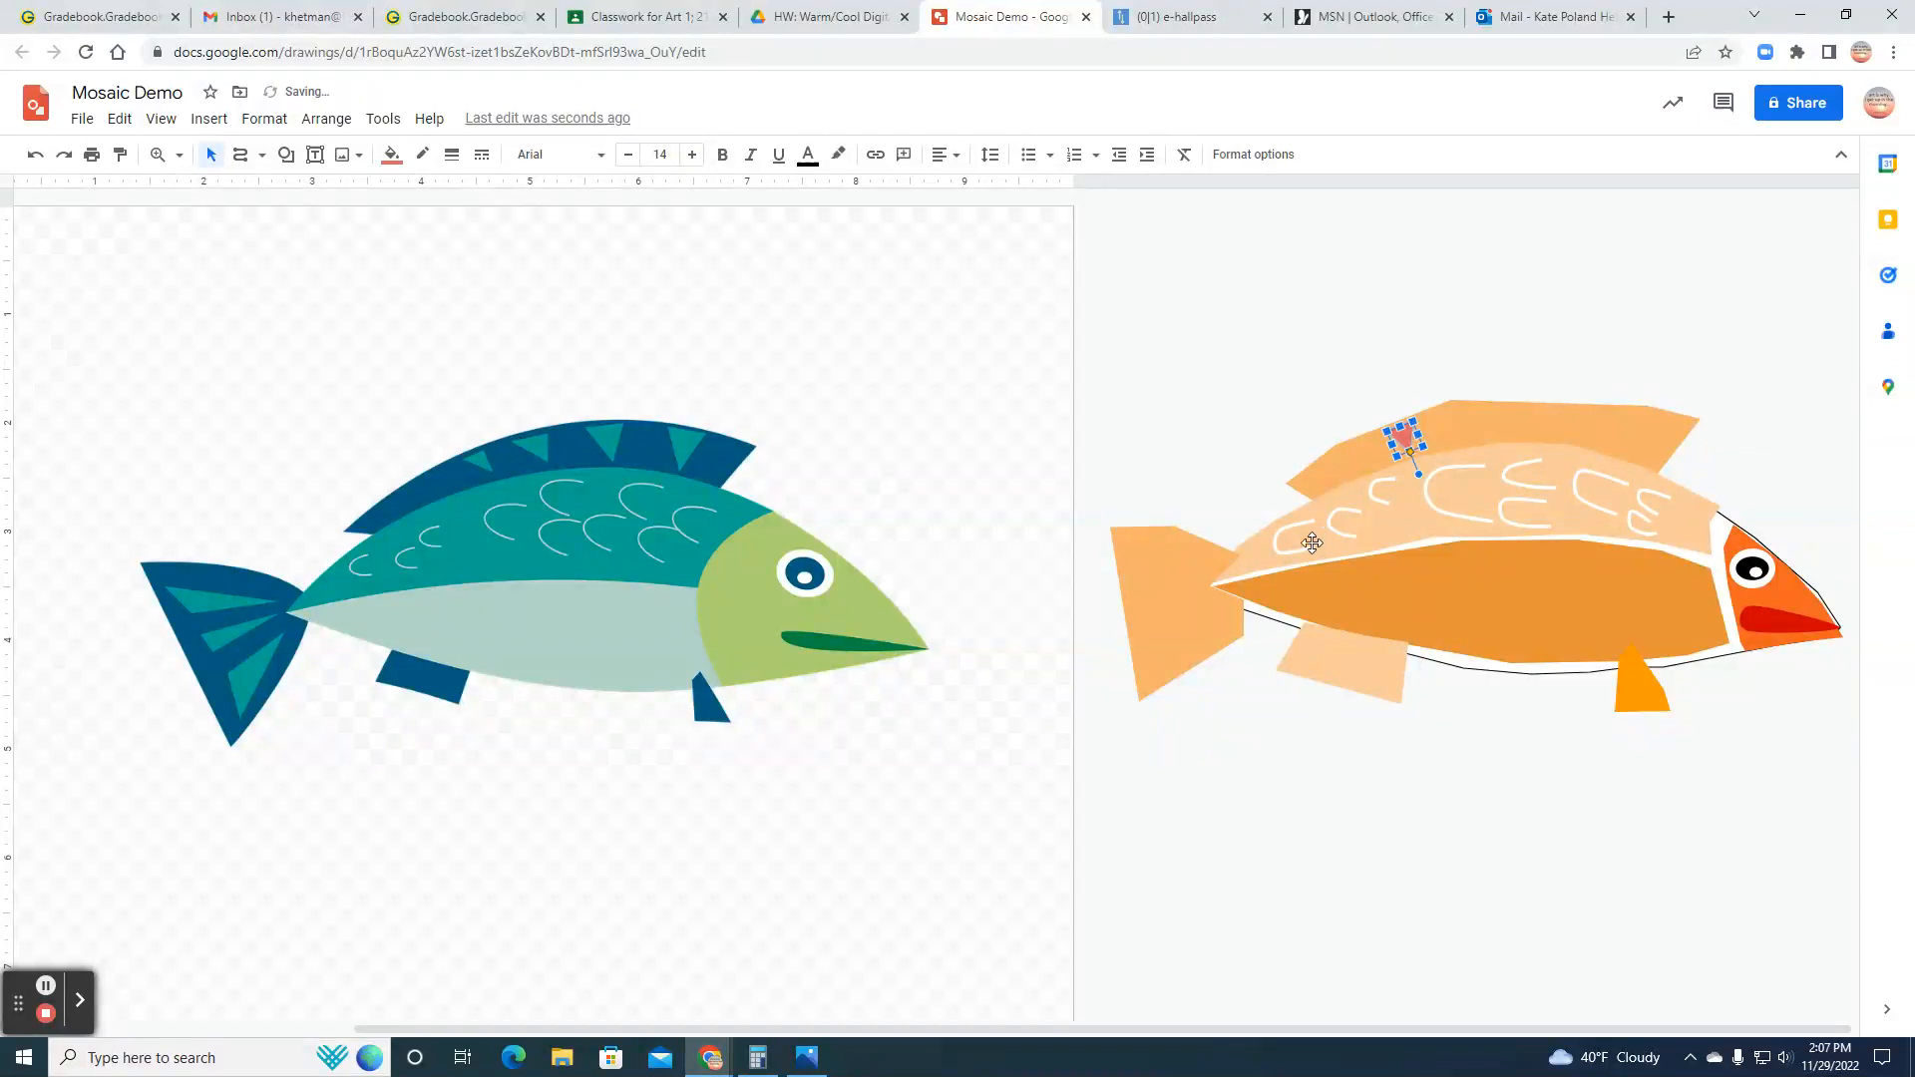
Step: Copy the light red triangle, paste a duplicate, and place it slightly enlarged beside the first one, nearer the dorsal fin's peak
right_click(1404, 437)
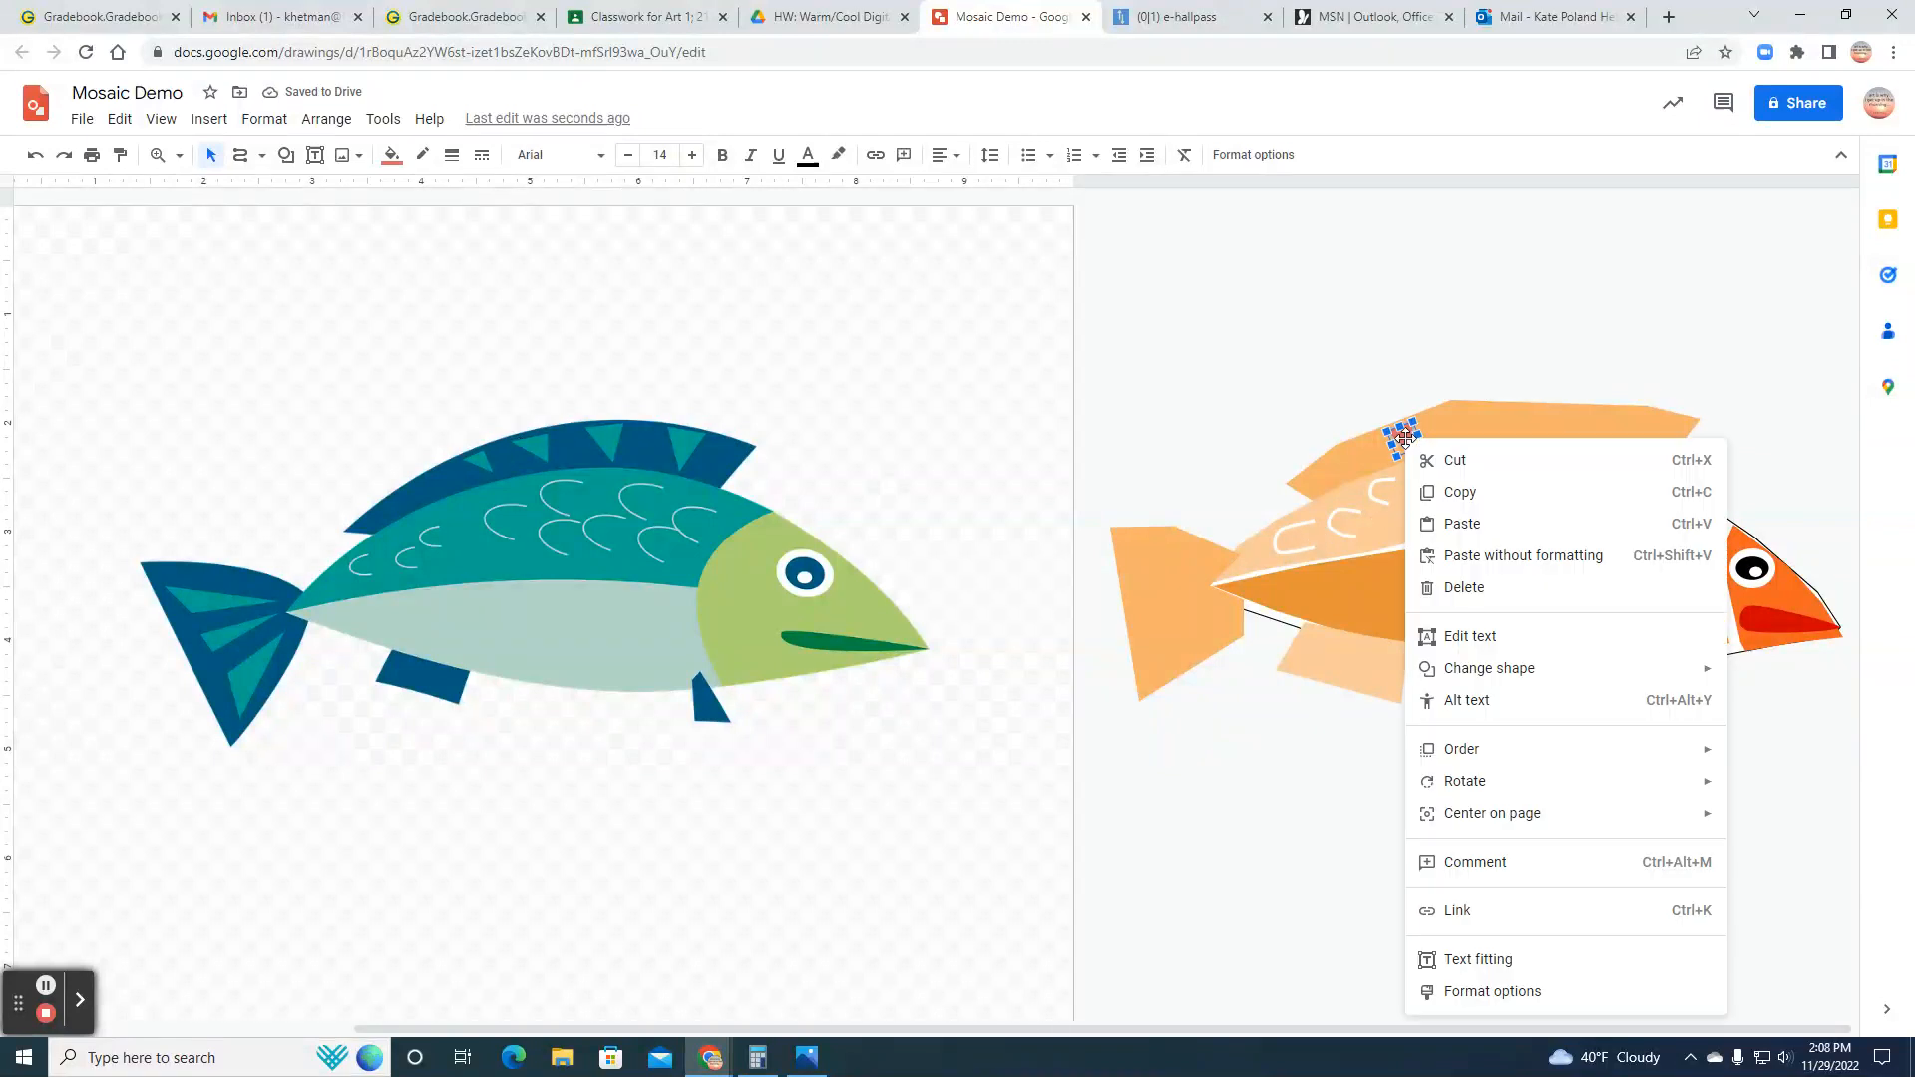
click(1446, 490)
right_click(1446, 429)
click(1491, 513)
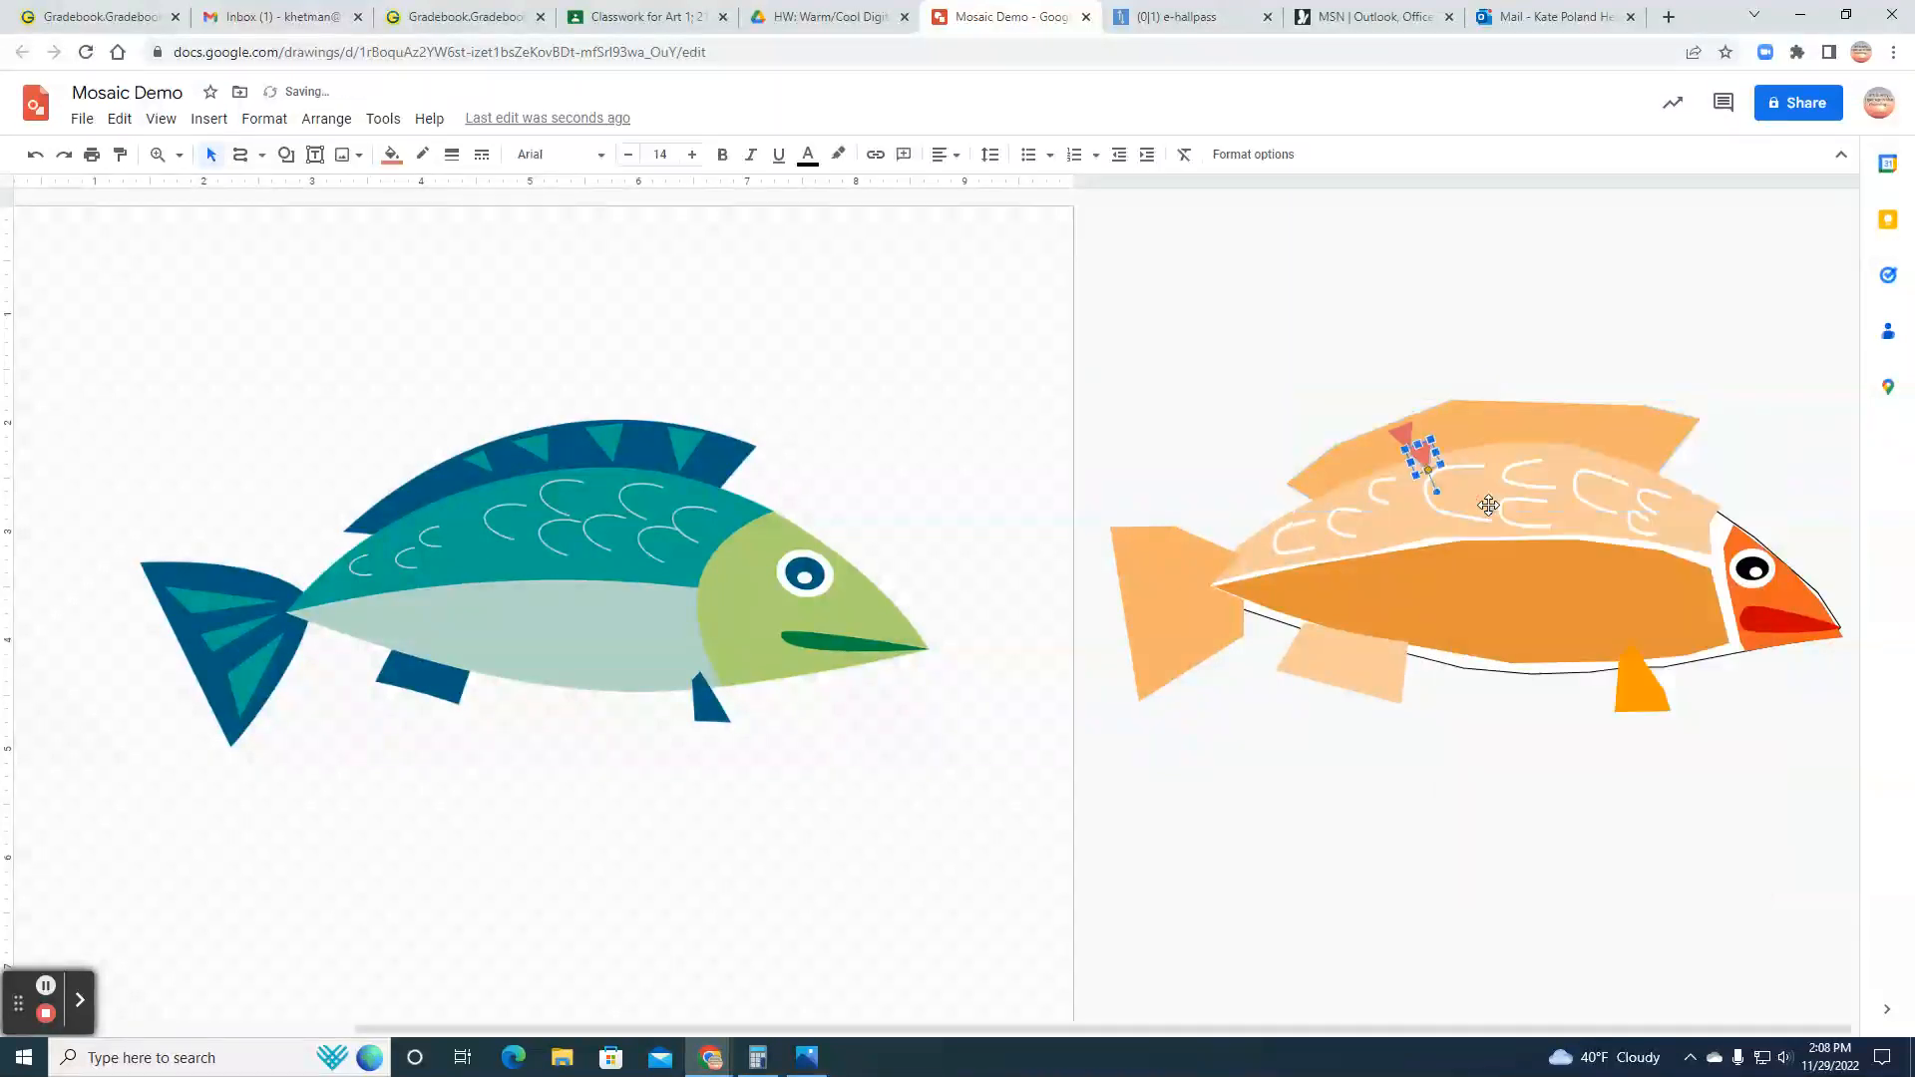
drag(1430, 457, 1464, 437)
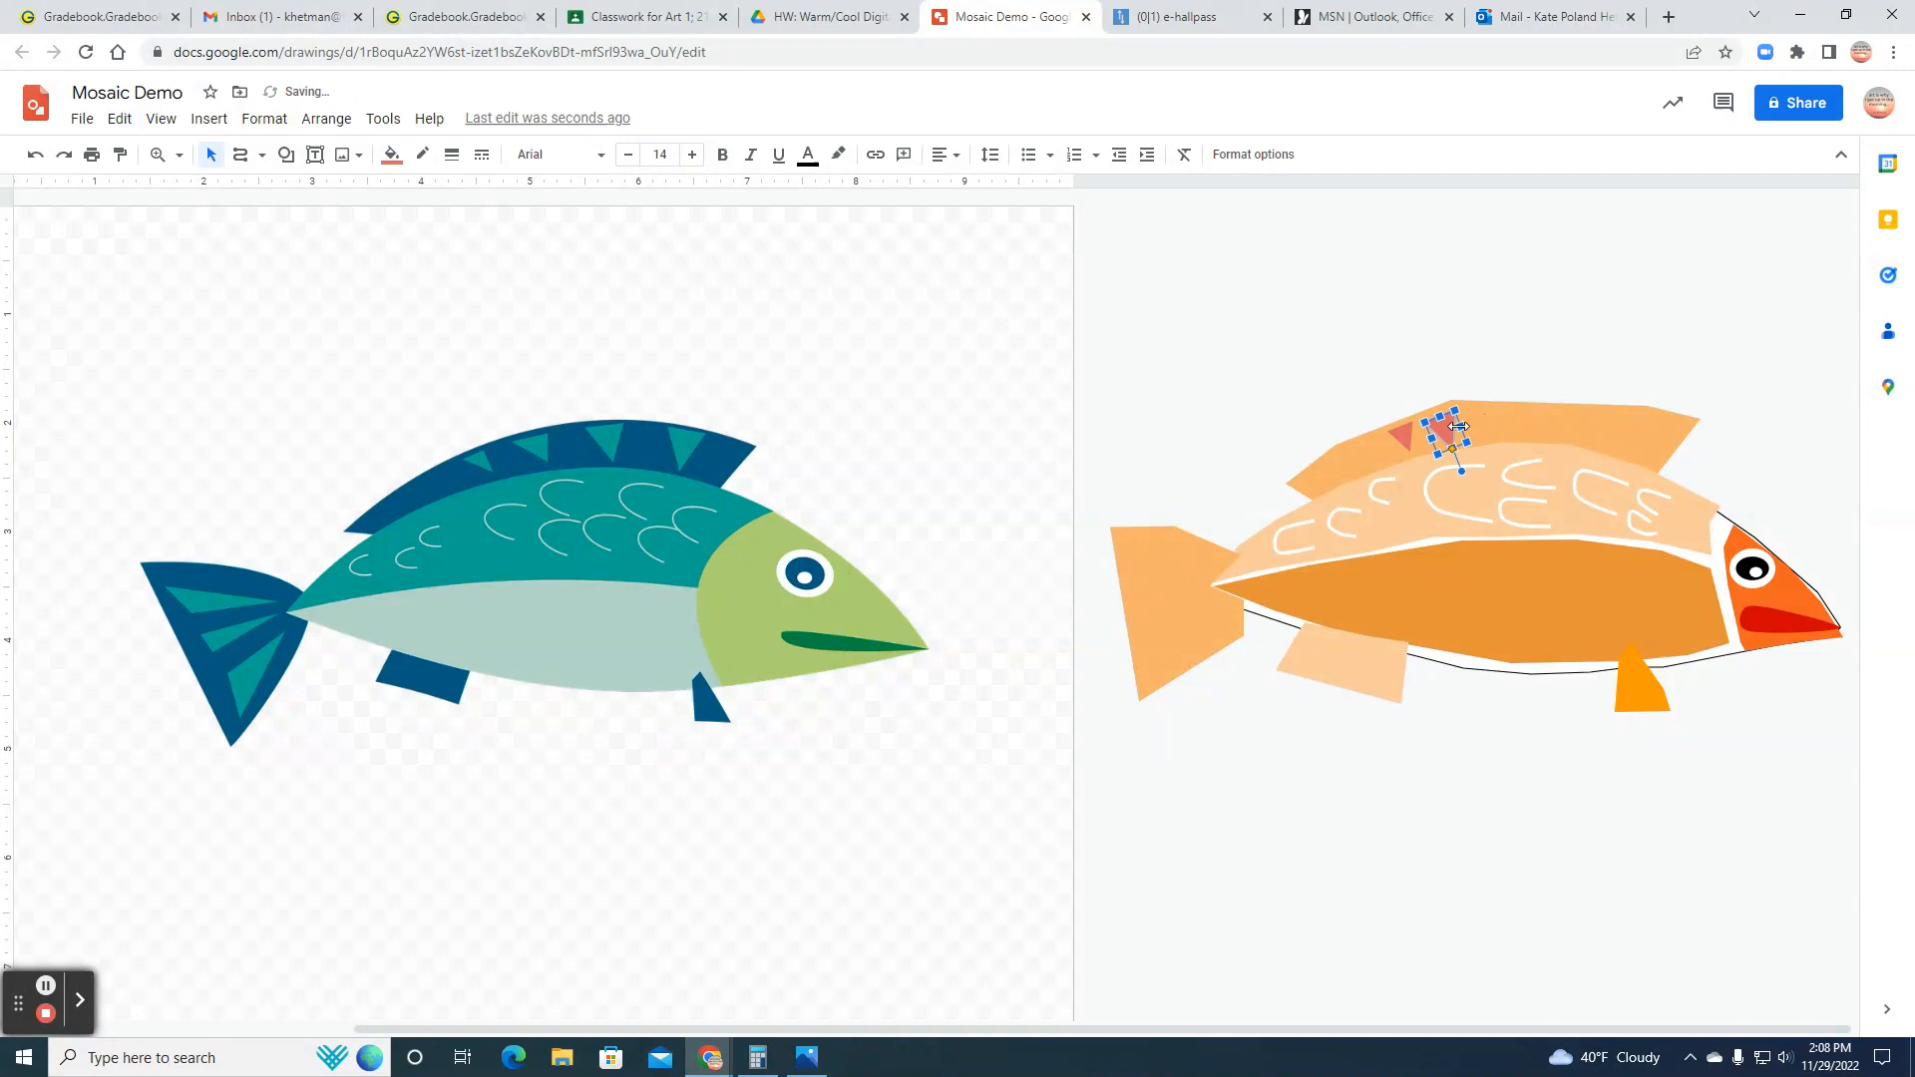
Step: Paste a third triangle, rotate it to point straight down, and place it along the dorsal fin's top edge just past the peak
right_click(1459, 426)
click(1506, 479)
key(ctrl+v)
drag(1442, 483, 1486, 464)
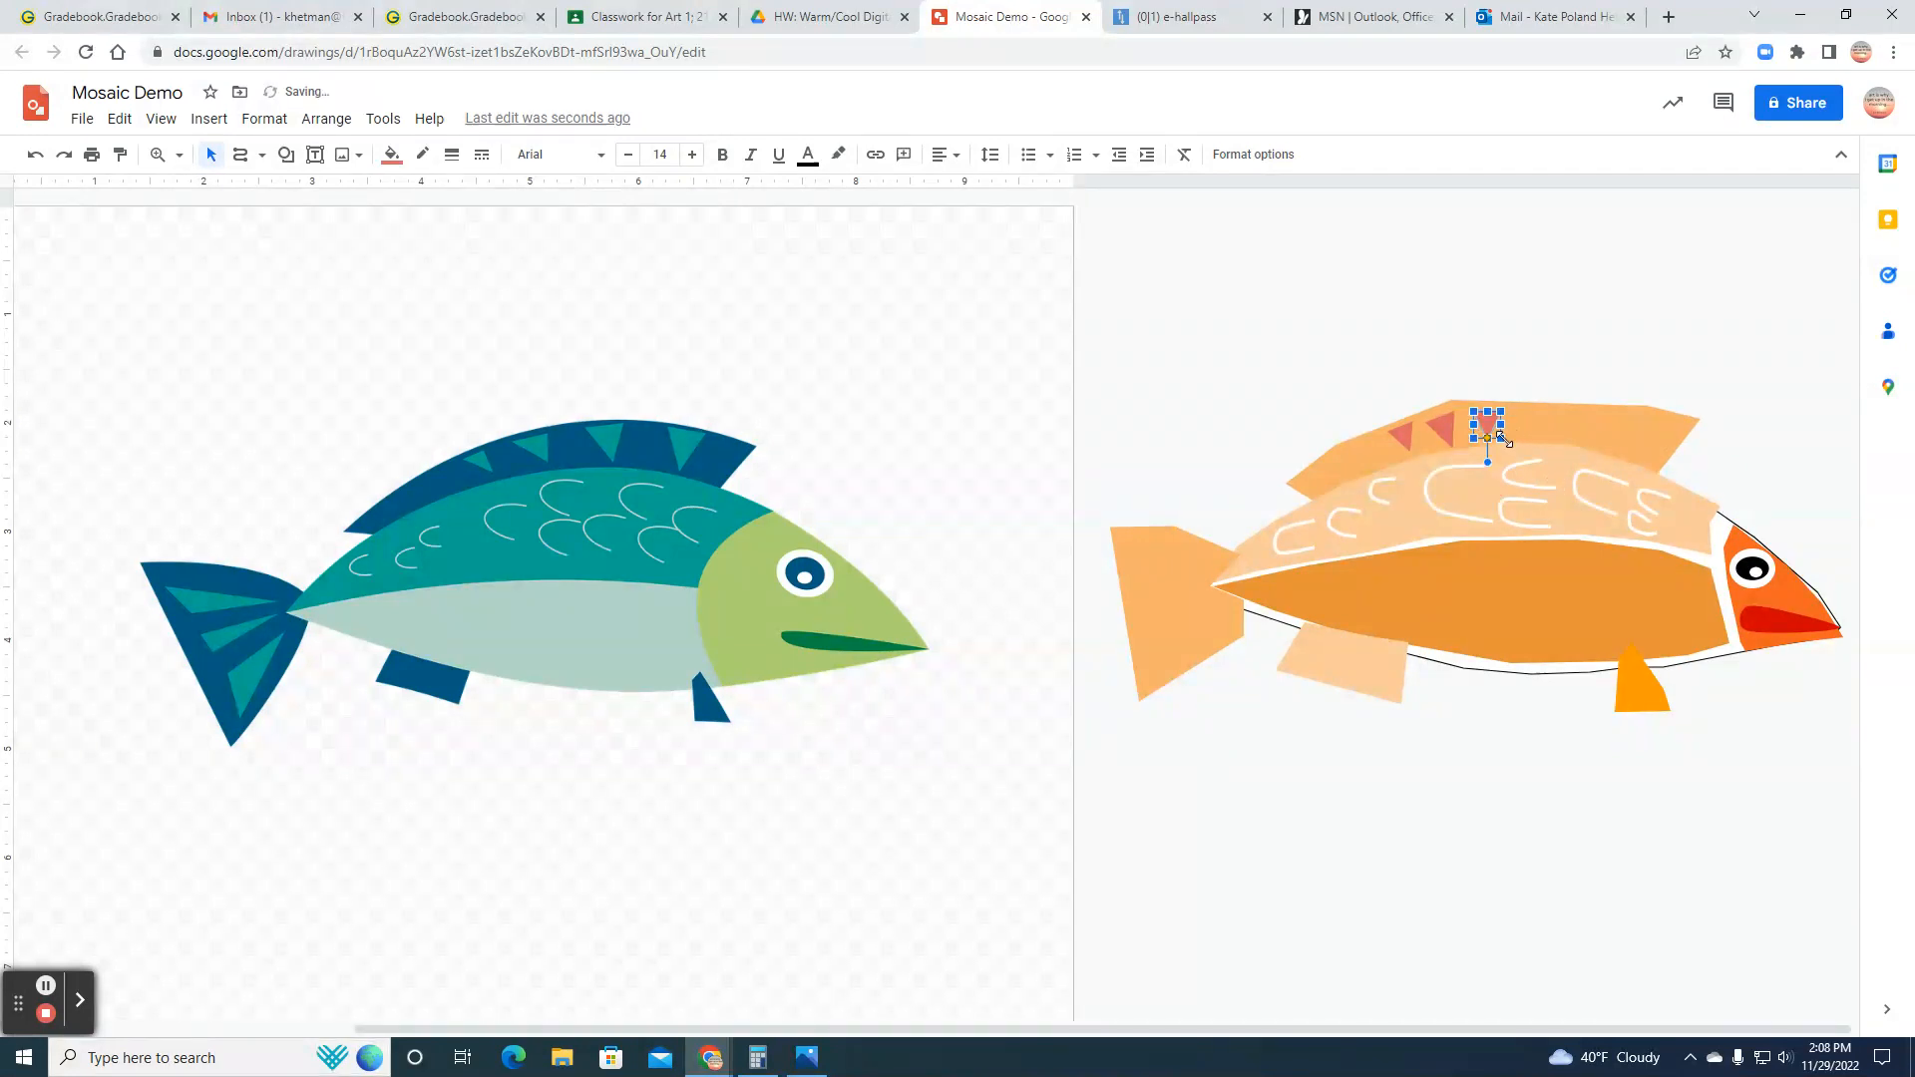
drag(1502, 412, 1506, 408)
Step: Paste a fourth triangle, place it beside the third on the dorsal fin, and tilt its tip slightly toward the tail
click(1525, 418)
right_click(1524, 418)
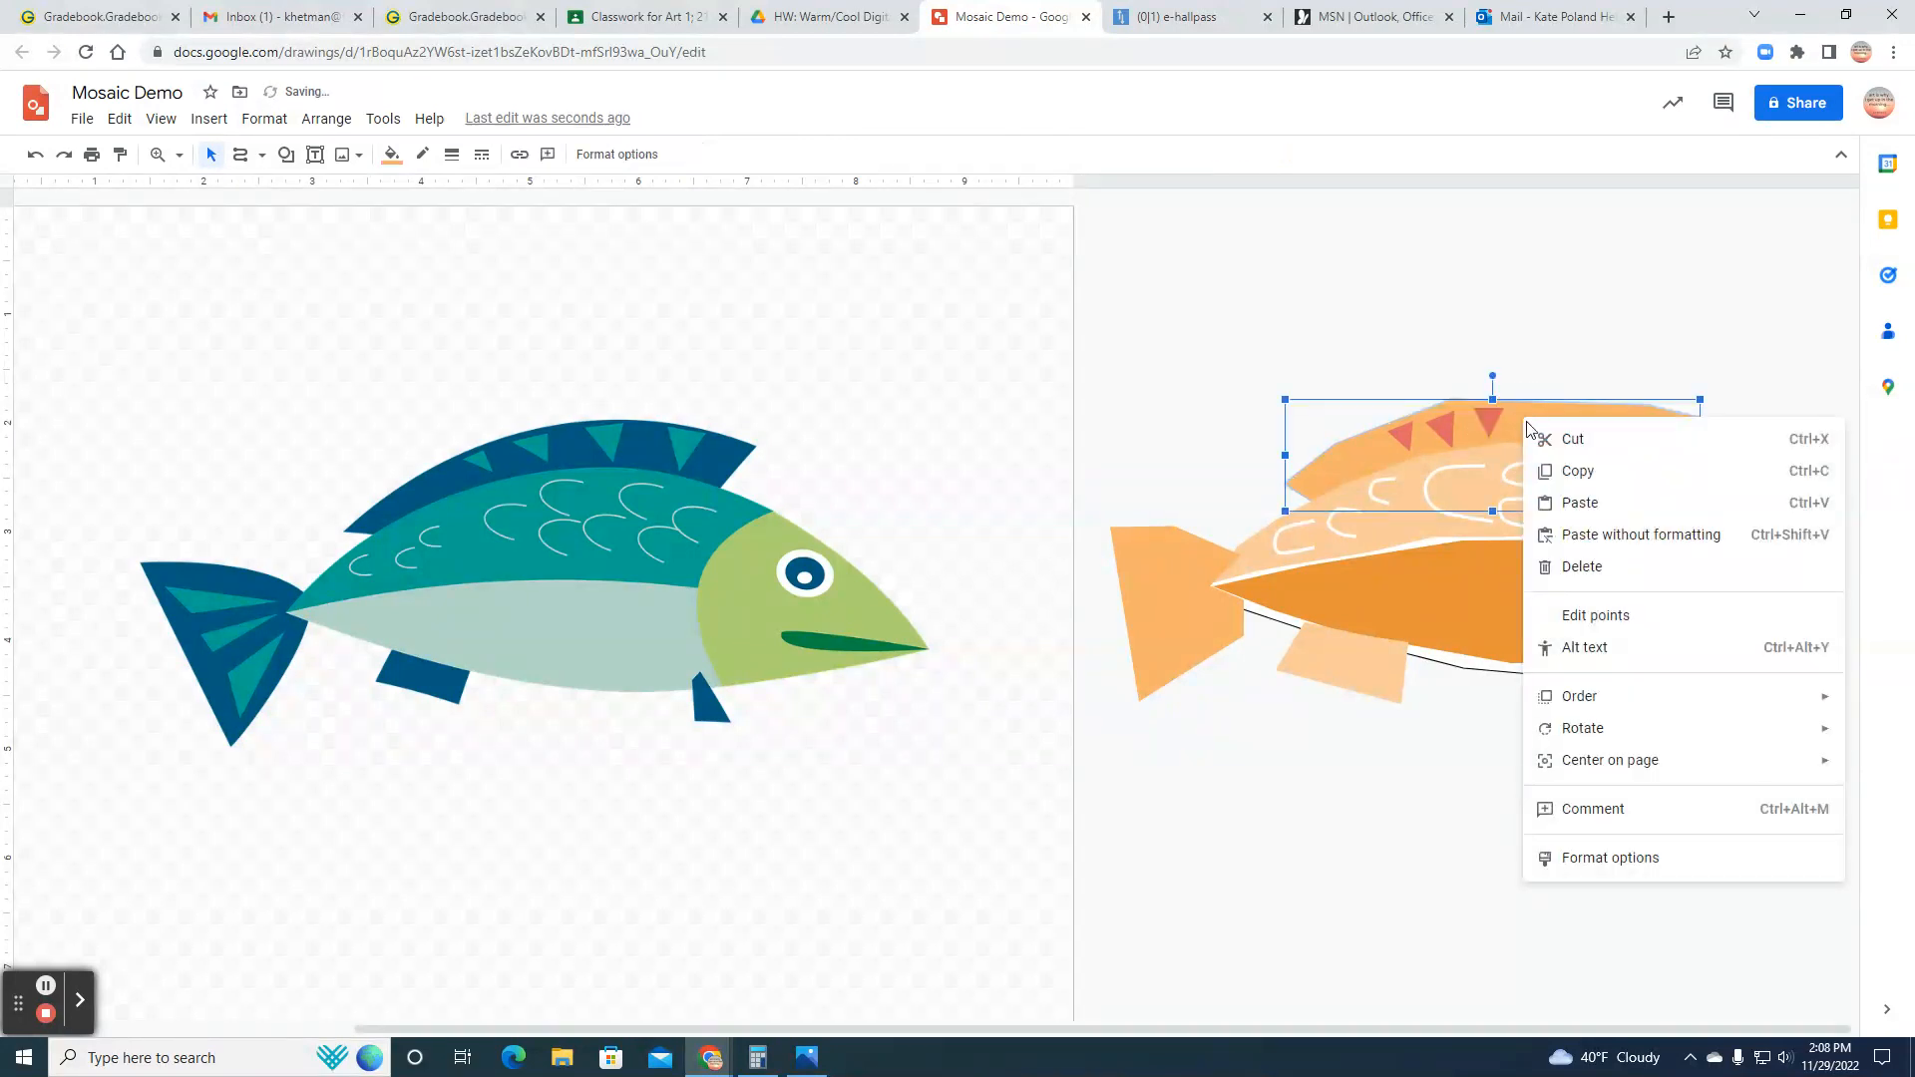
click(1566, 498)
drag(1464, 490, 1533, 427)
click(1534, 427)
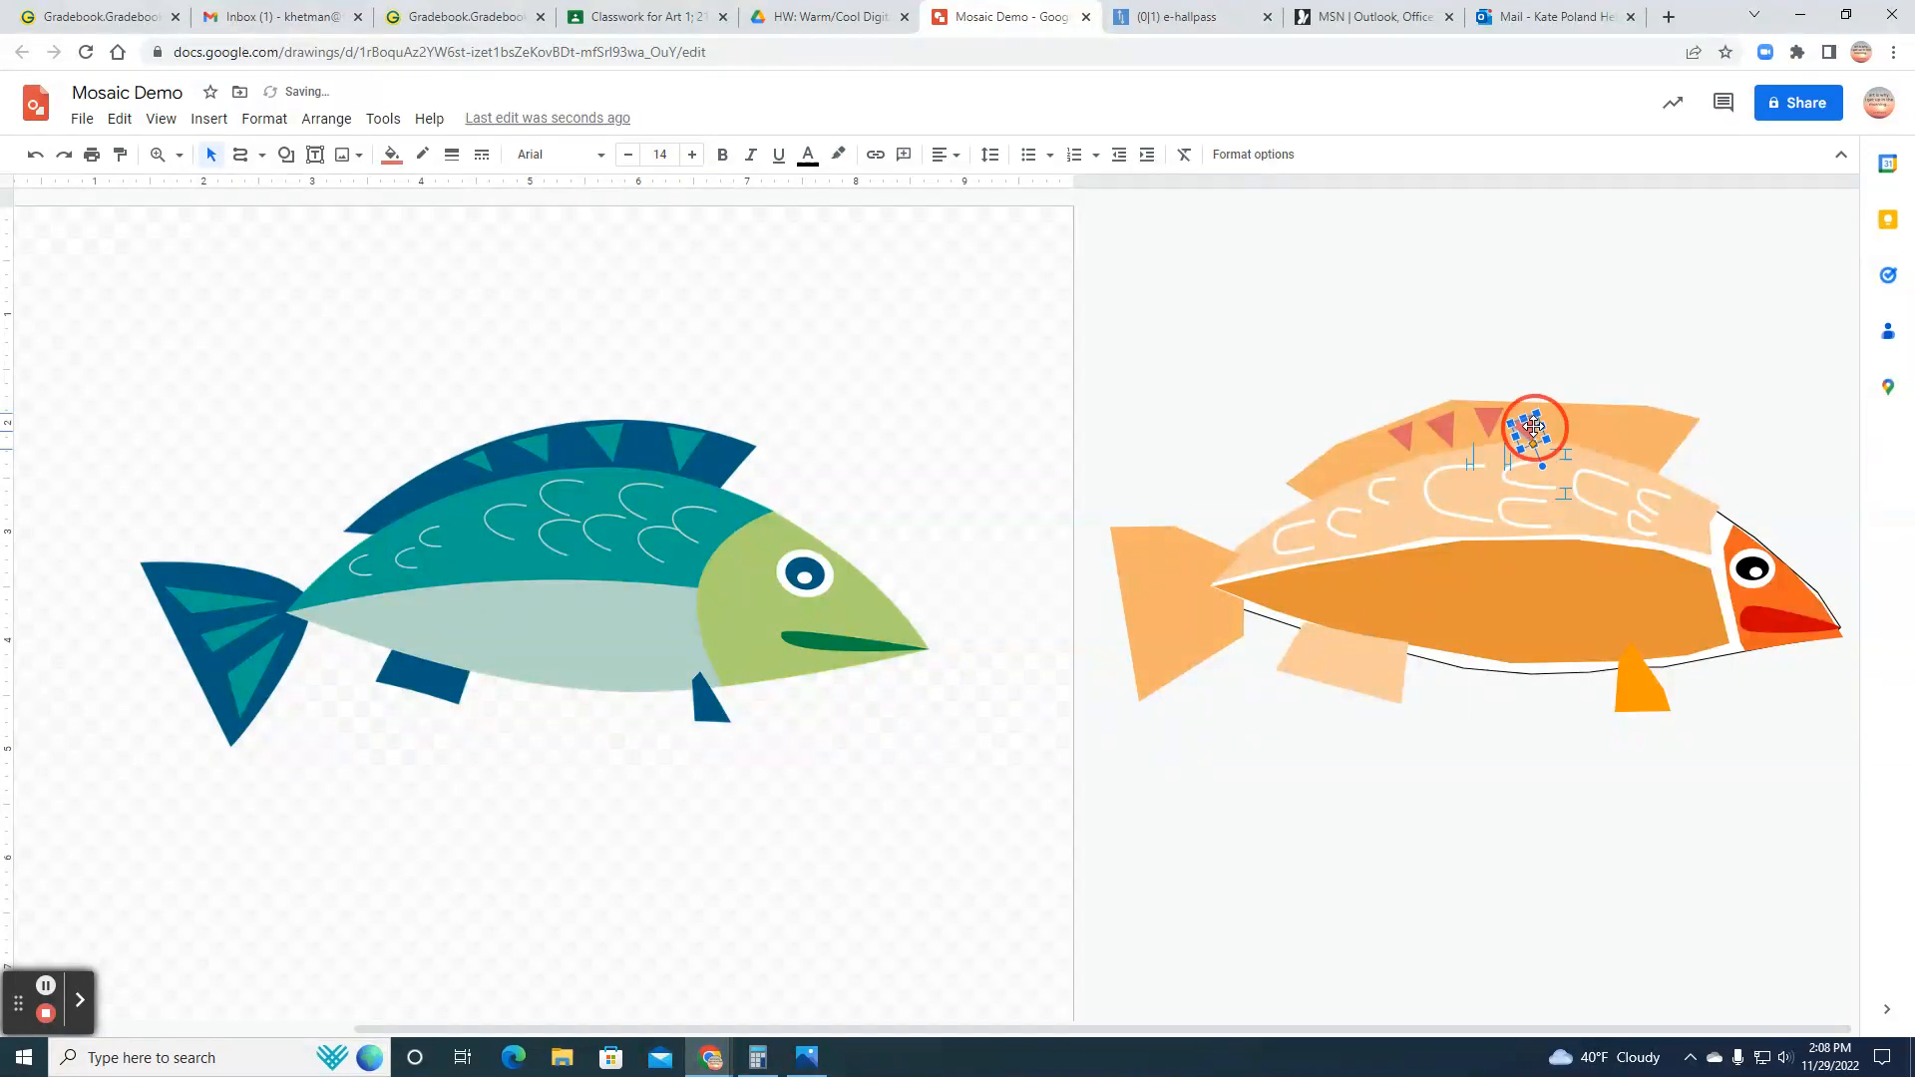
drag(1532, 468, 1532, 418)
click(1533, 425)
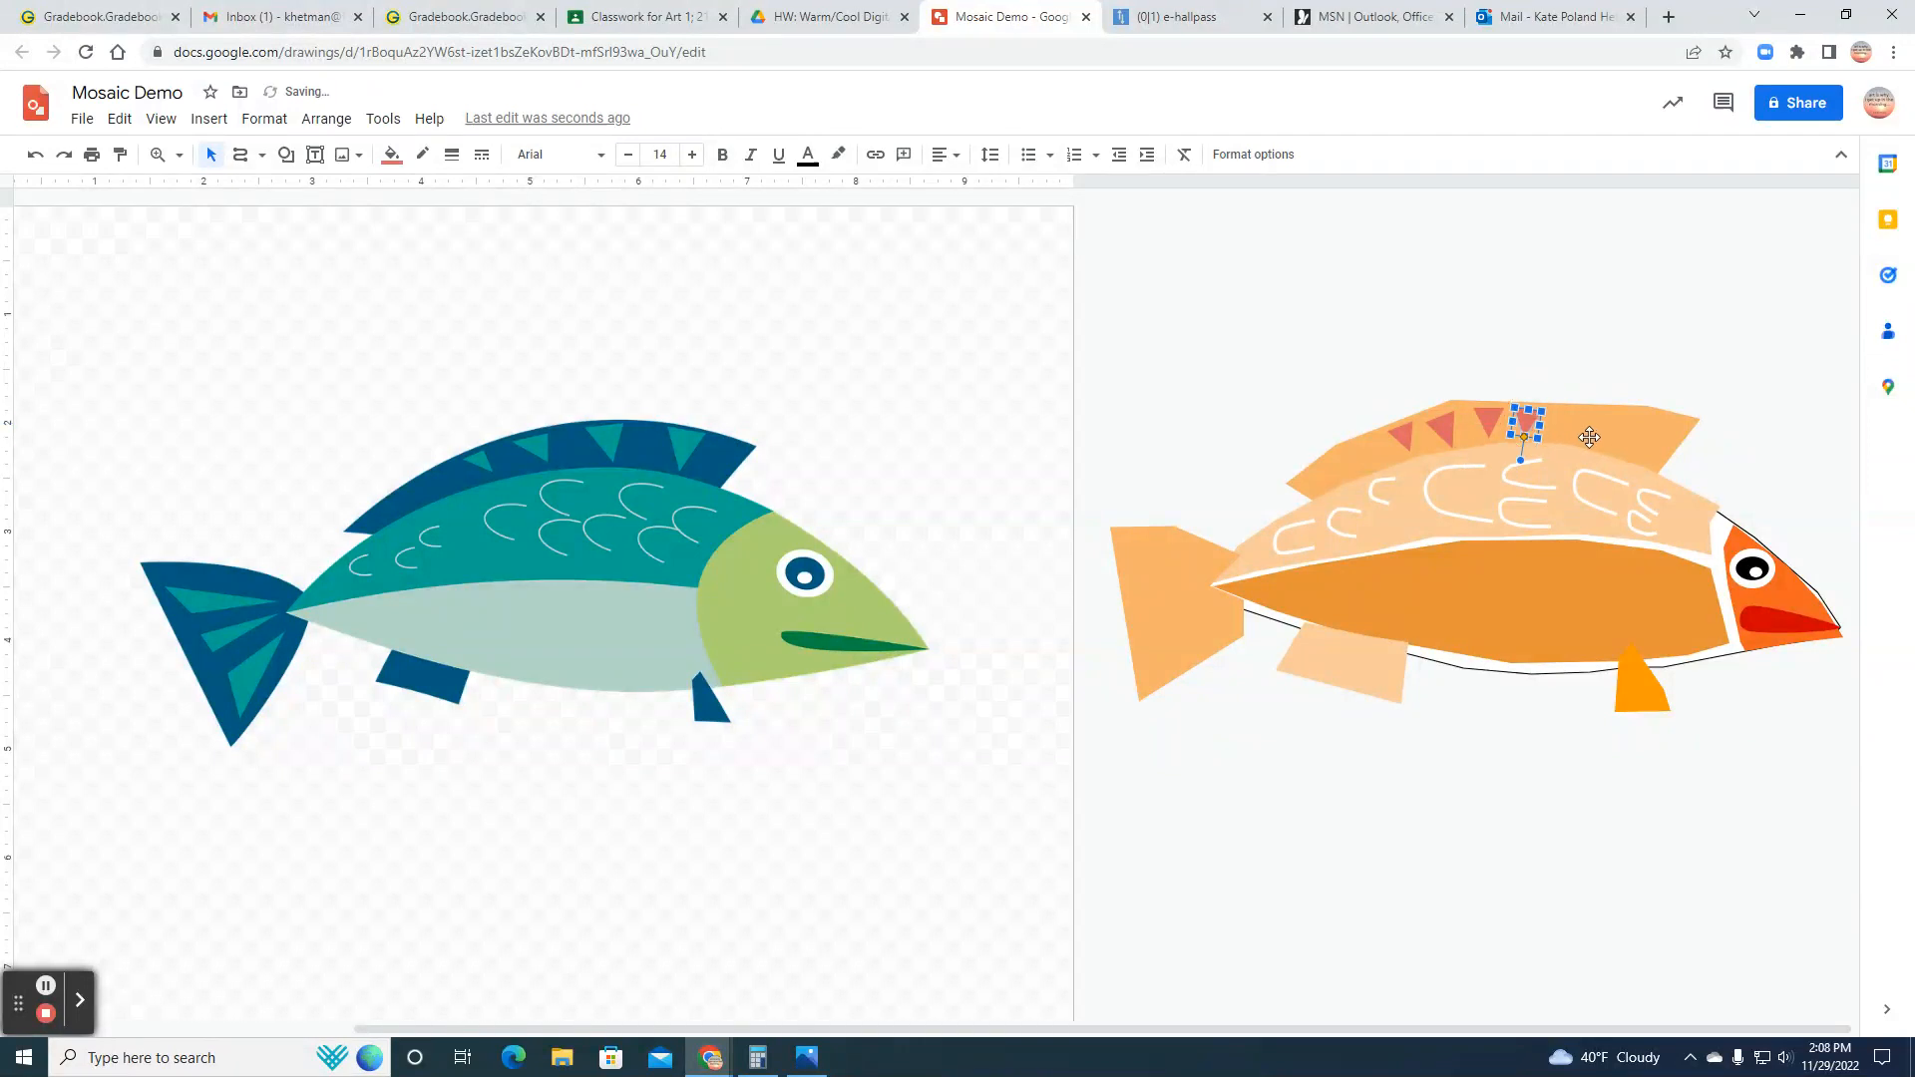
Step: Move the fourth triangle toward the head end of the dorsal fin and spread the middle two triangles evenly along its edge
drag(1526, 419, 1589, 430)
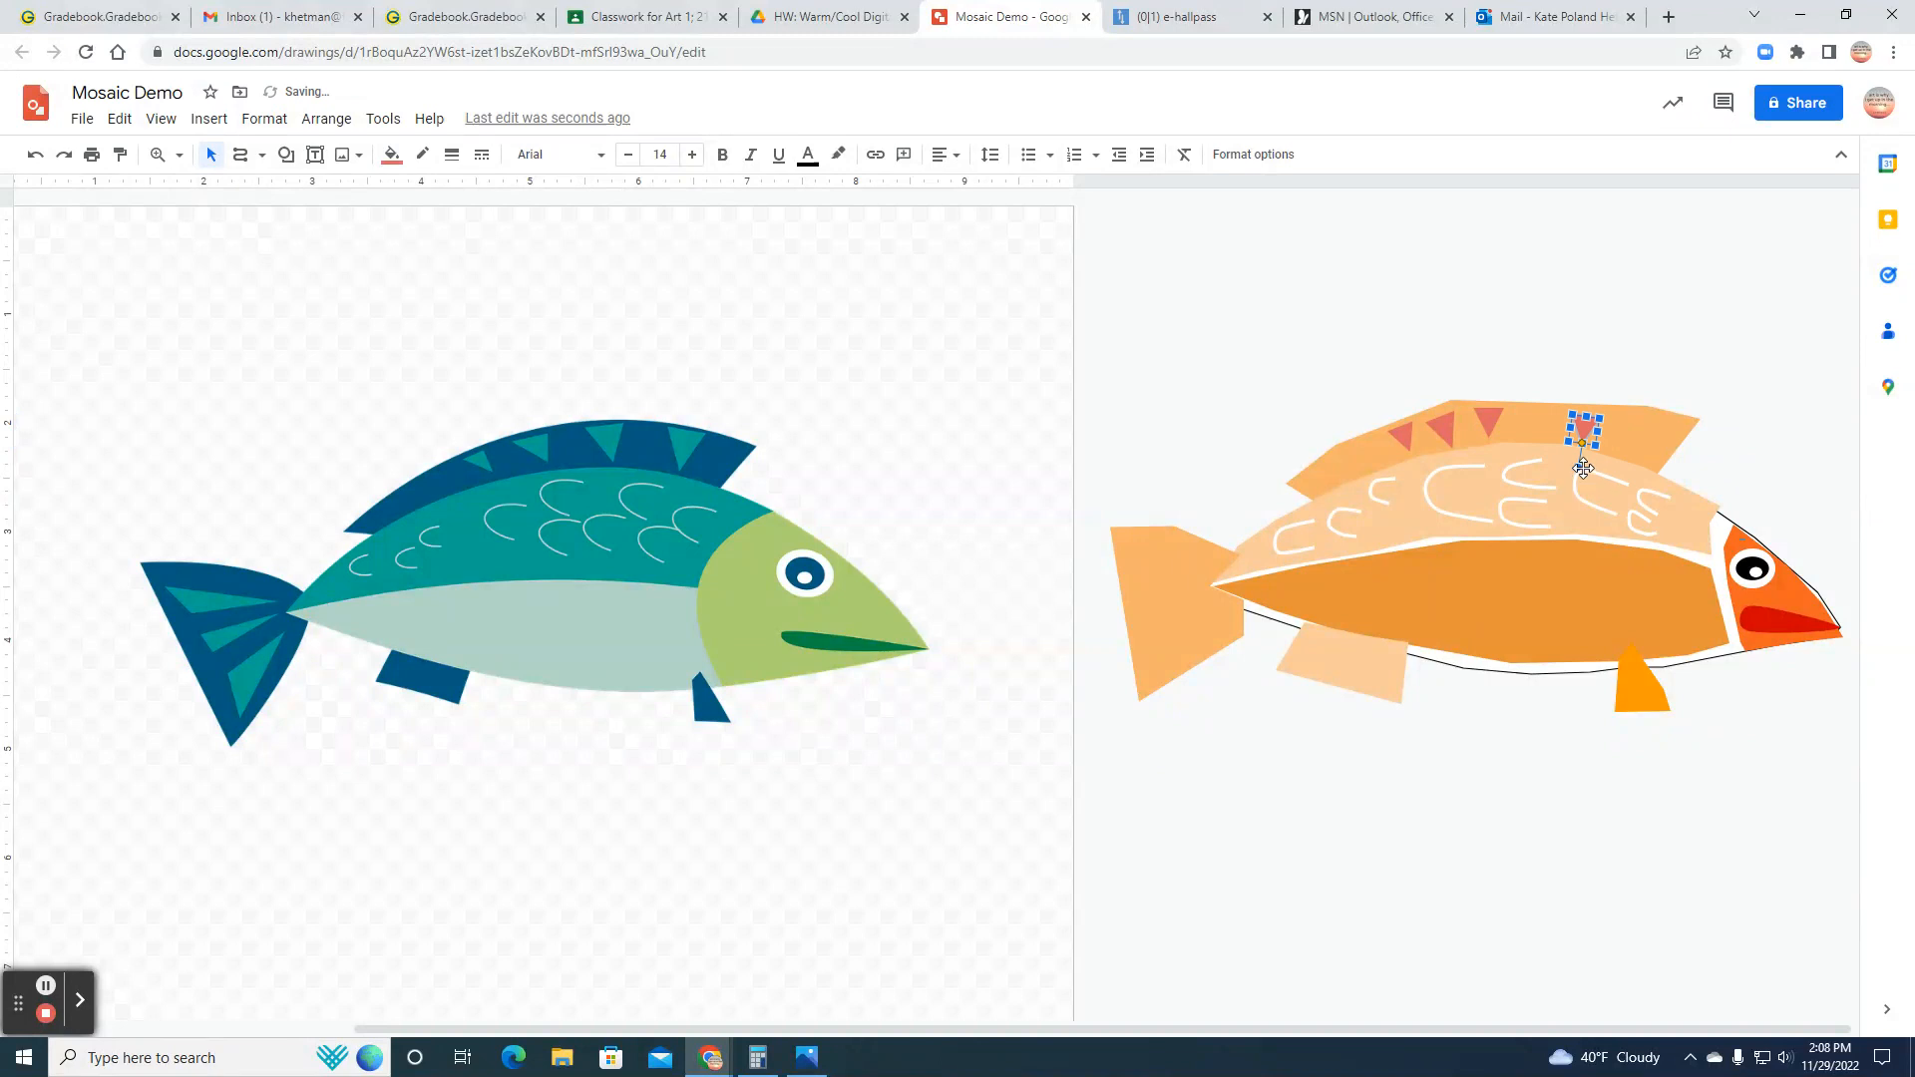
drag(1589, 424, 1597, 436)
drag(1476, 422, 1477, 468)
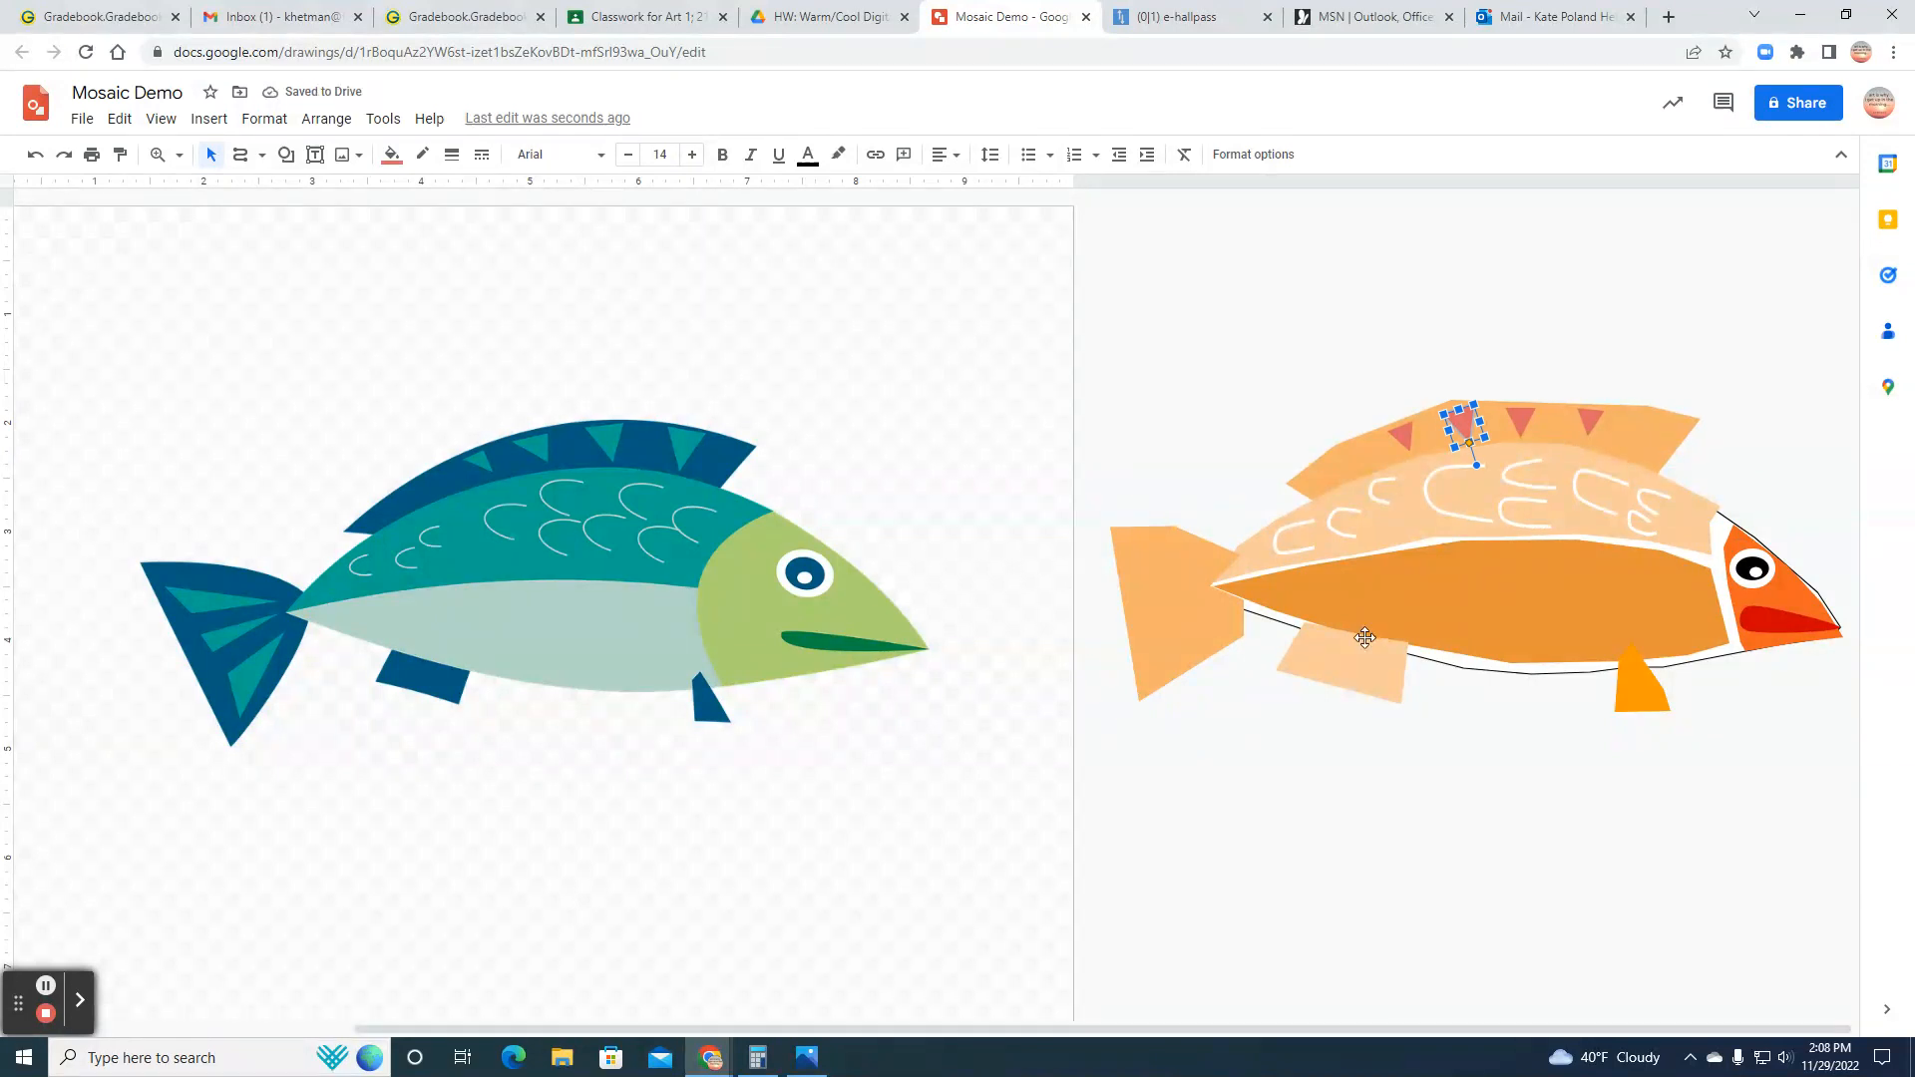
Step: Draw a closed triangle with the Polyline tool in the upper part of the tail, pointing toward the body, undoing and redrawing the first outline
right_click(1156, 590)
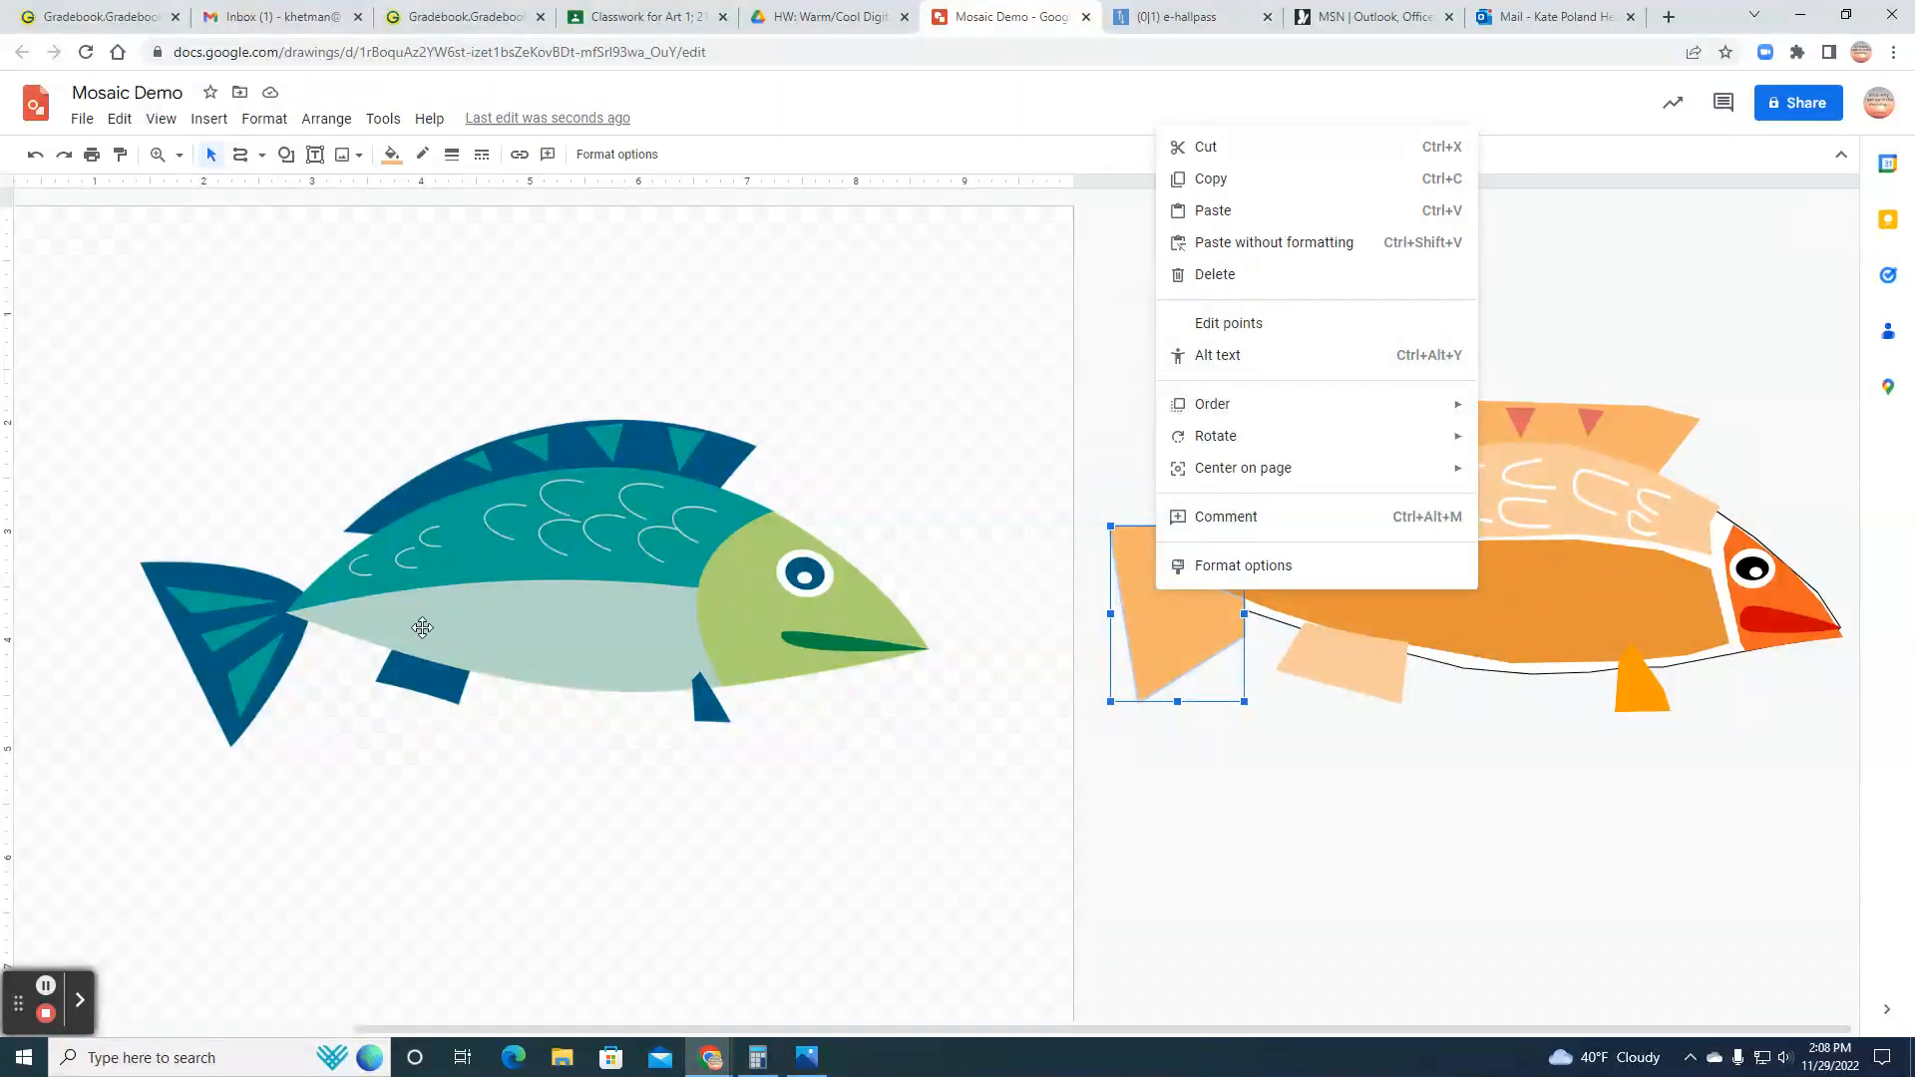
click(262, 154)
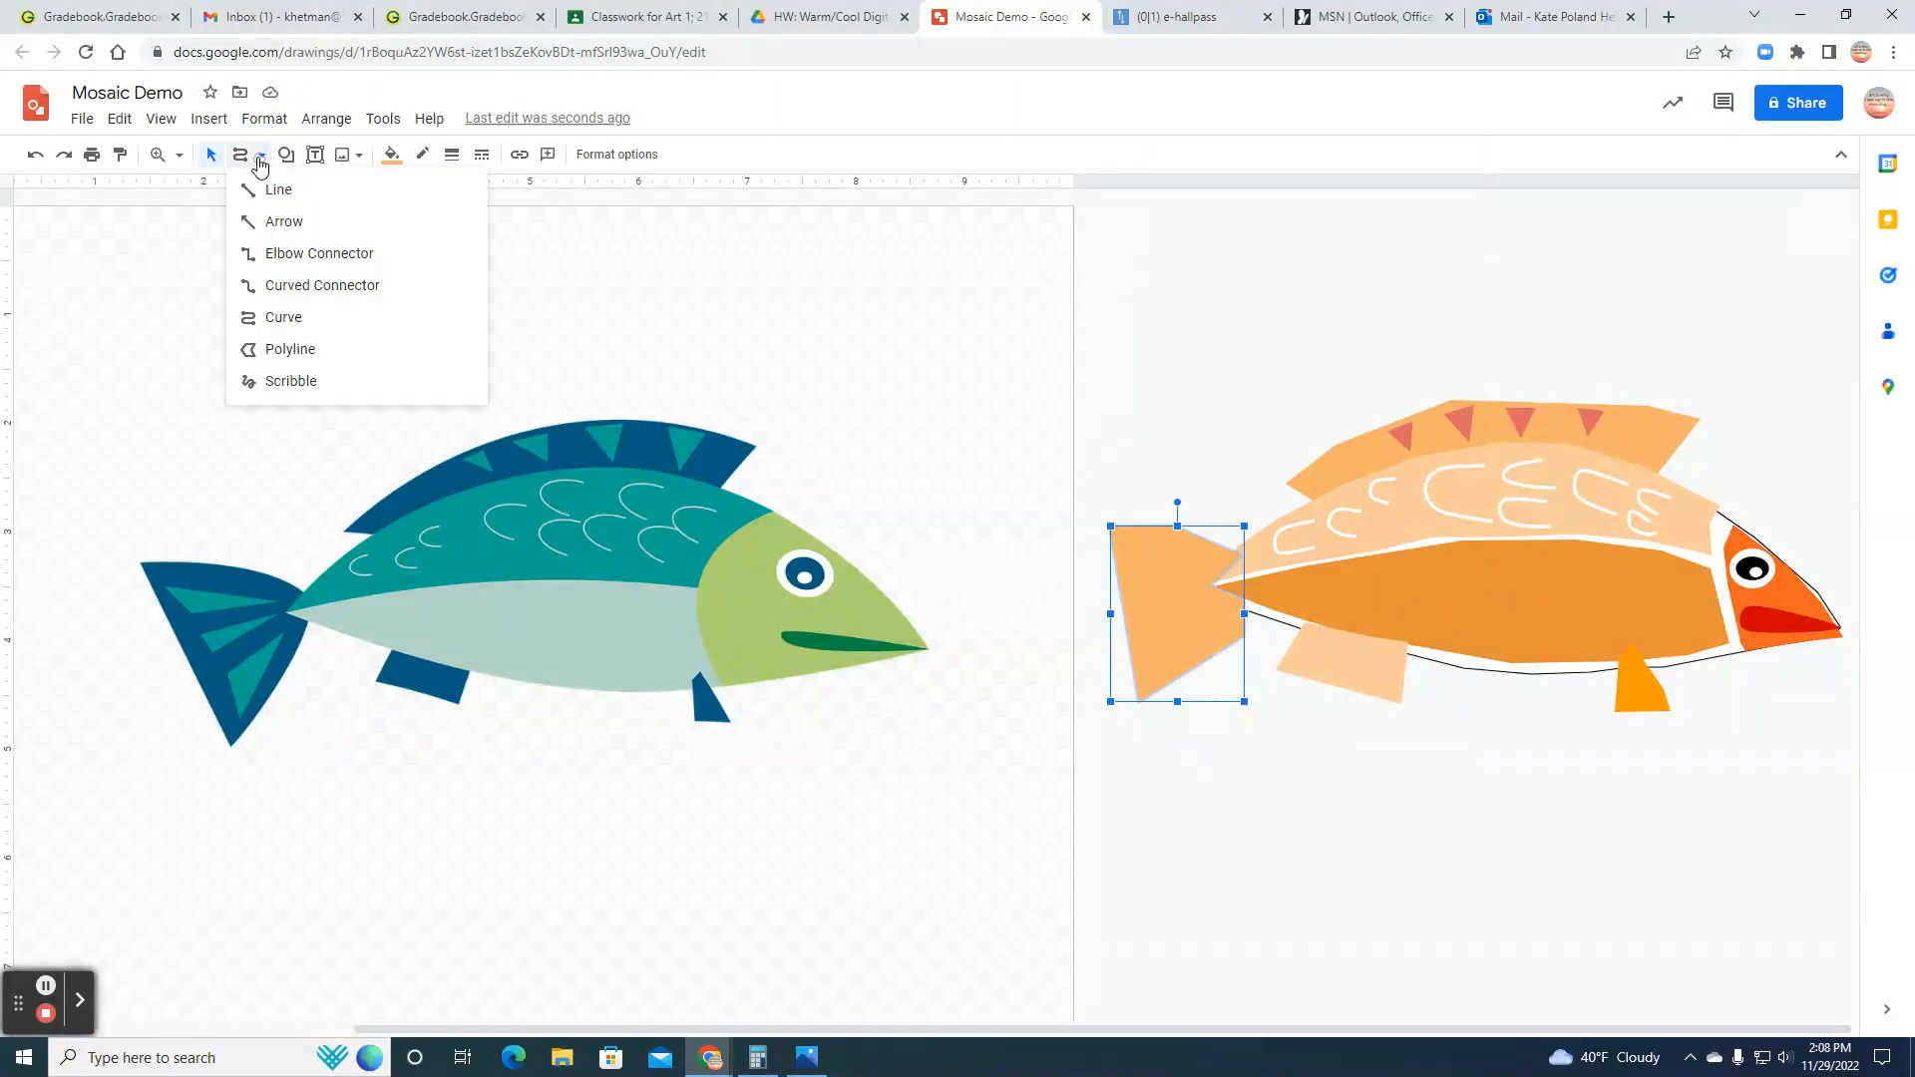
click(278, 357)
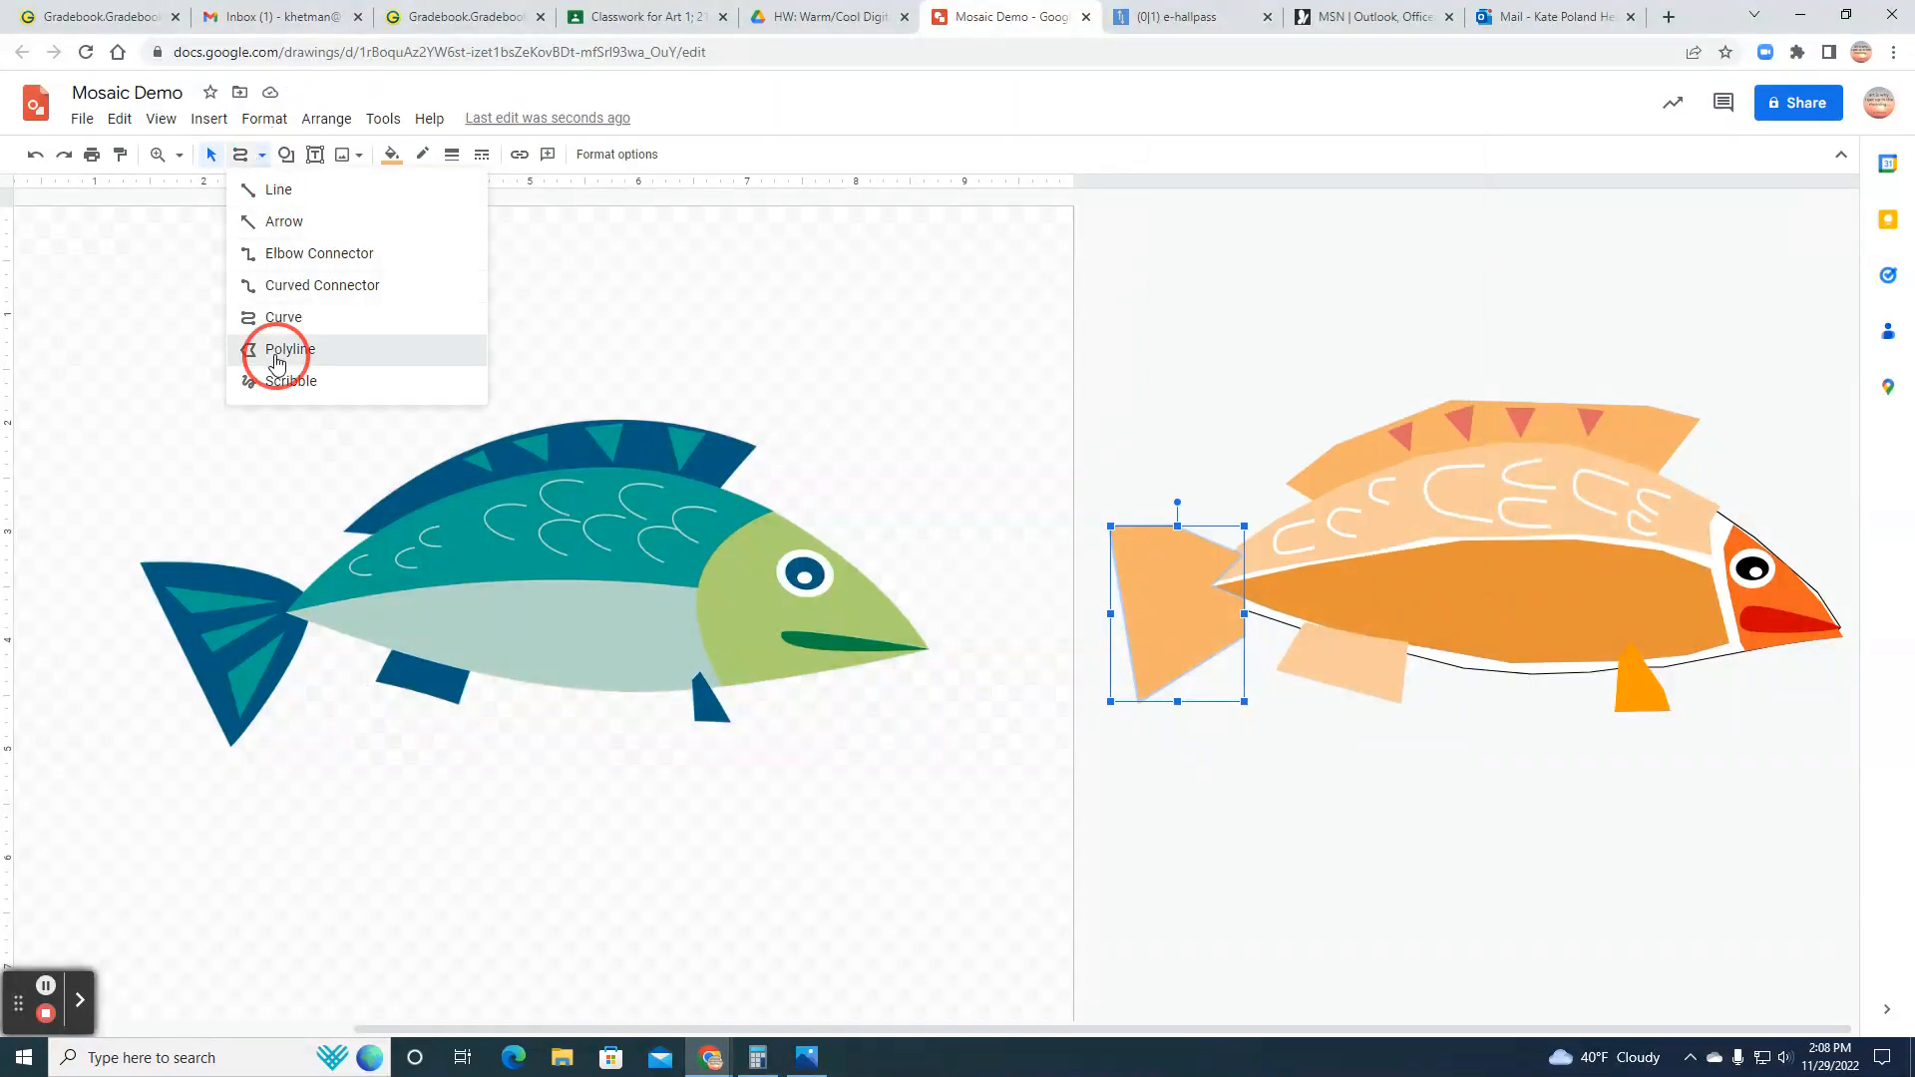
click(1205, 570)
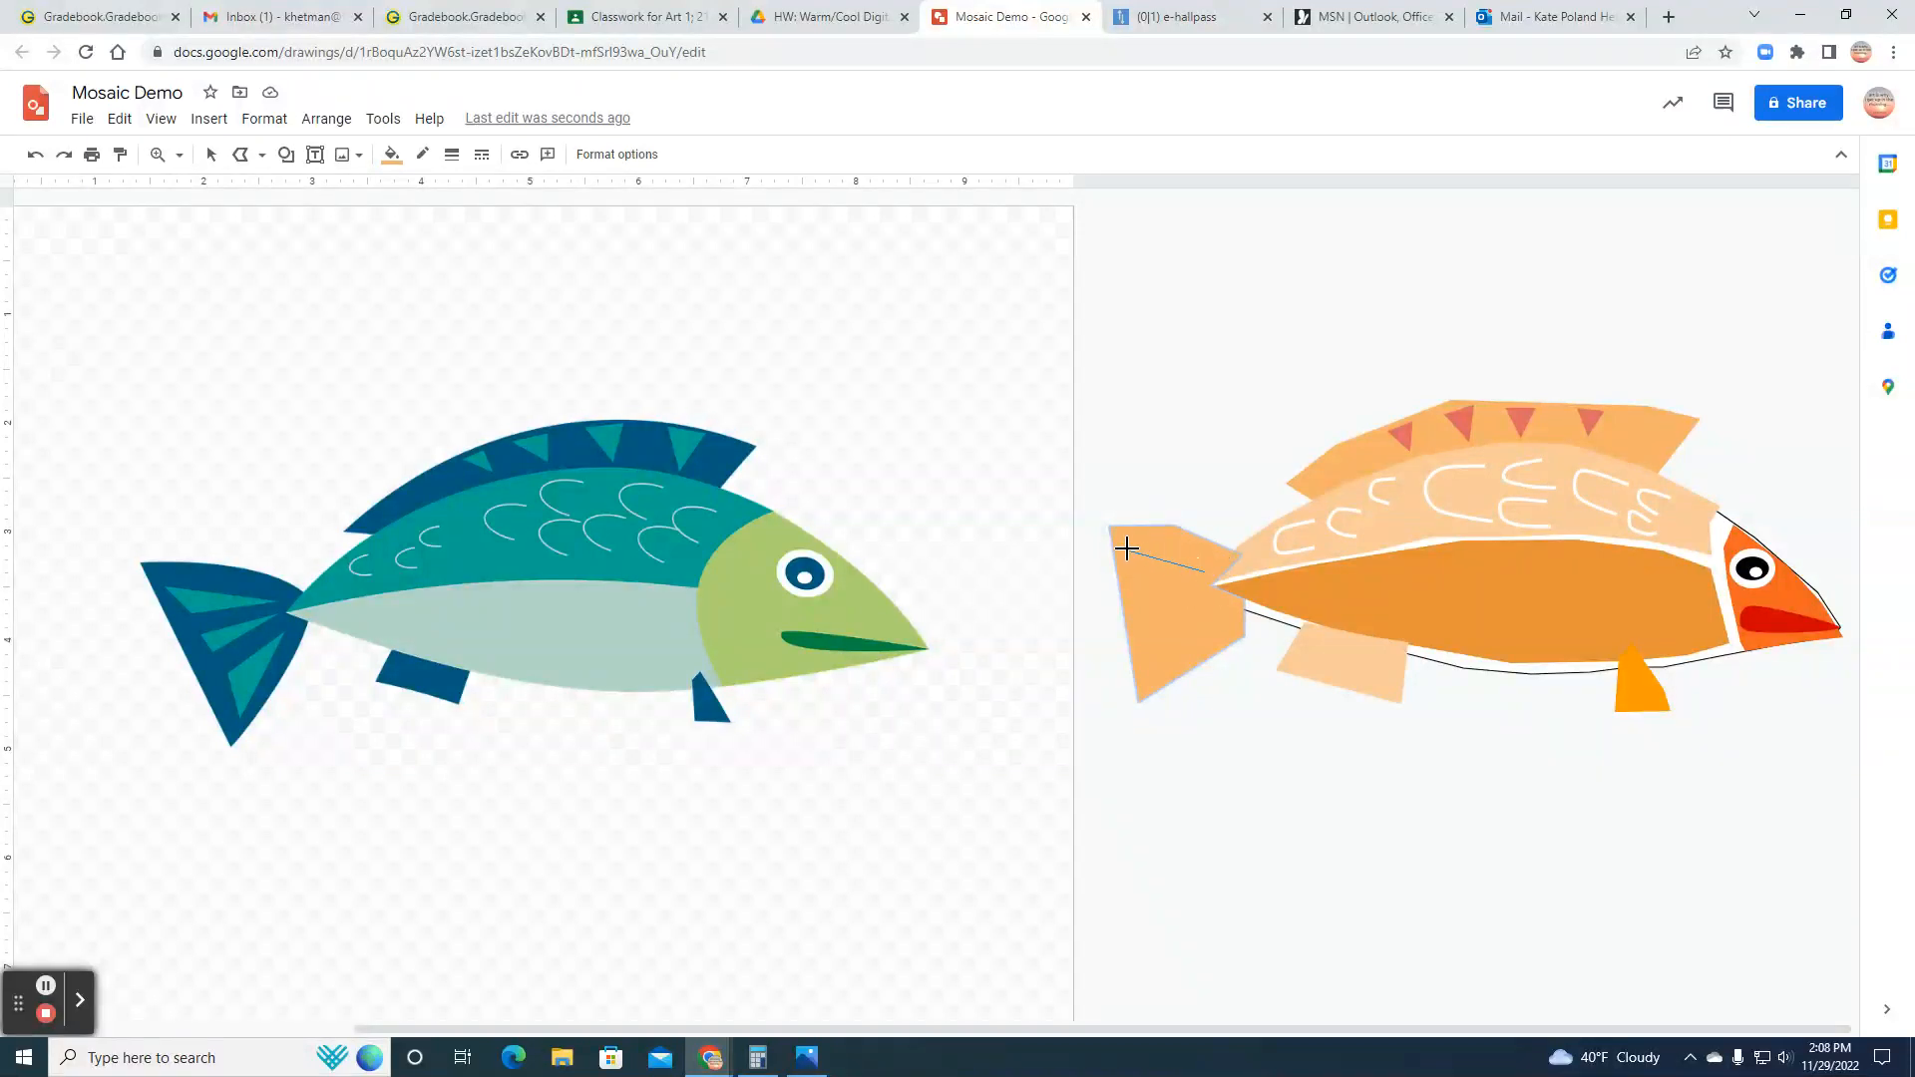
click(1137, 597)
click(1206, 570)
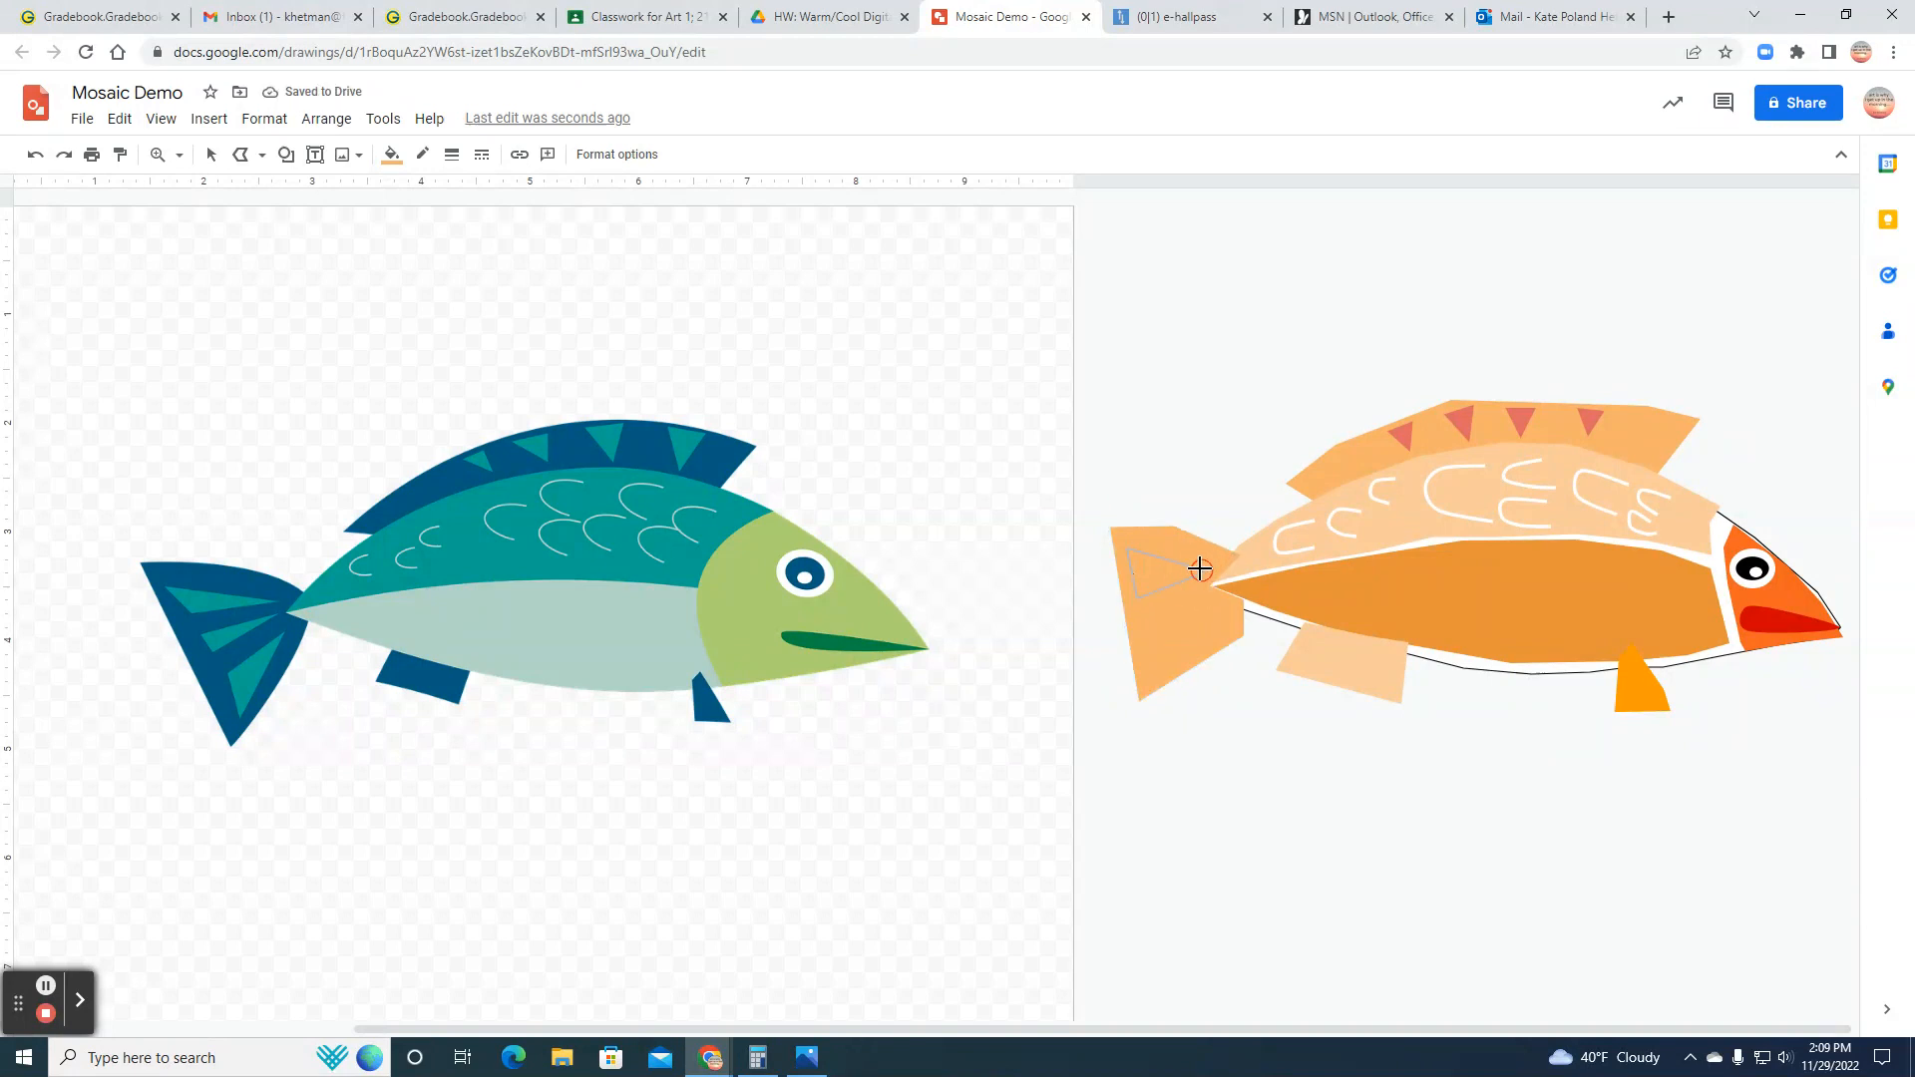
click(1201, 564)
click(1200, 571)
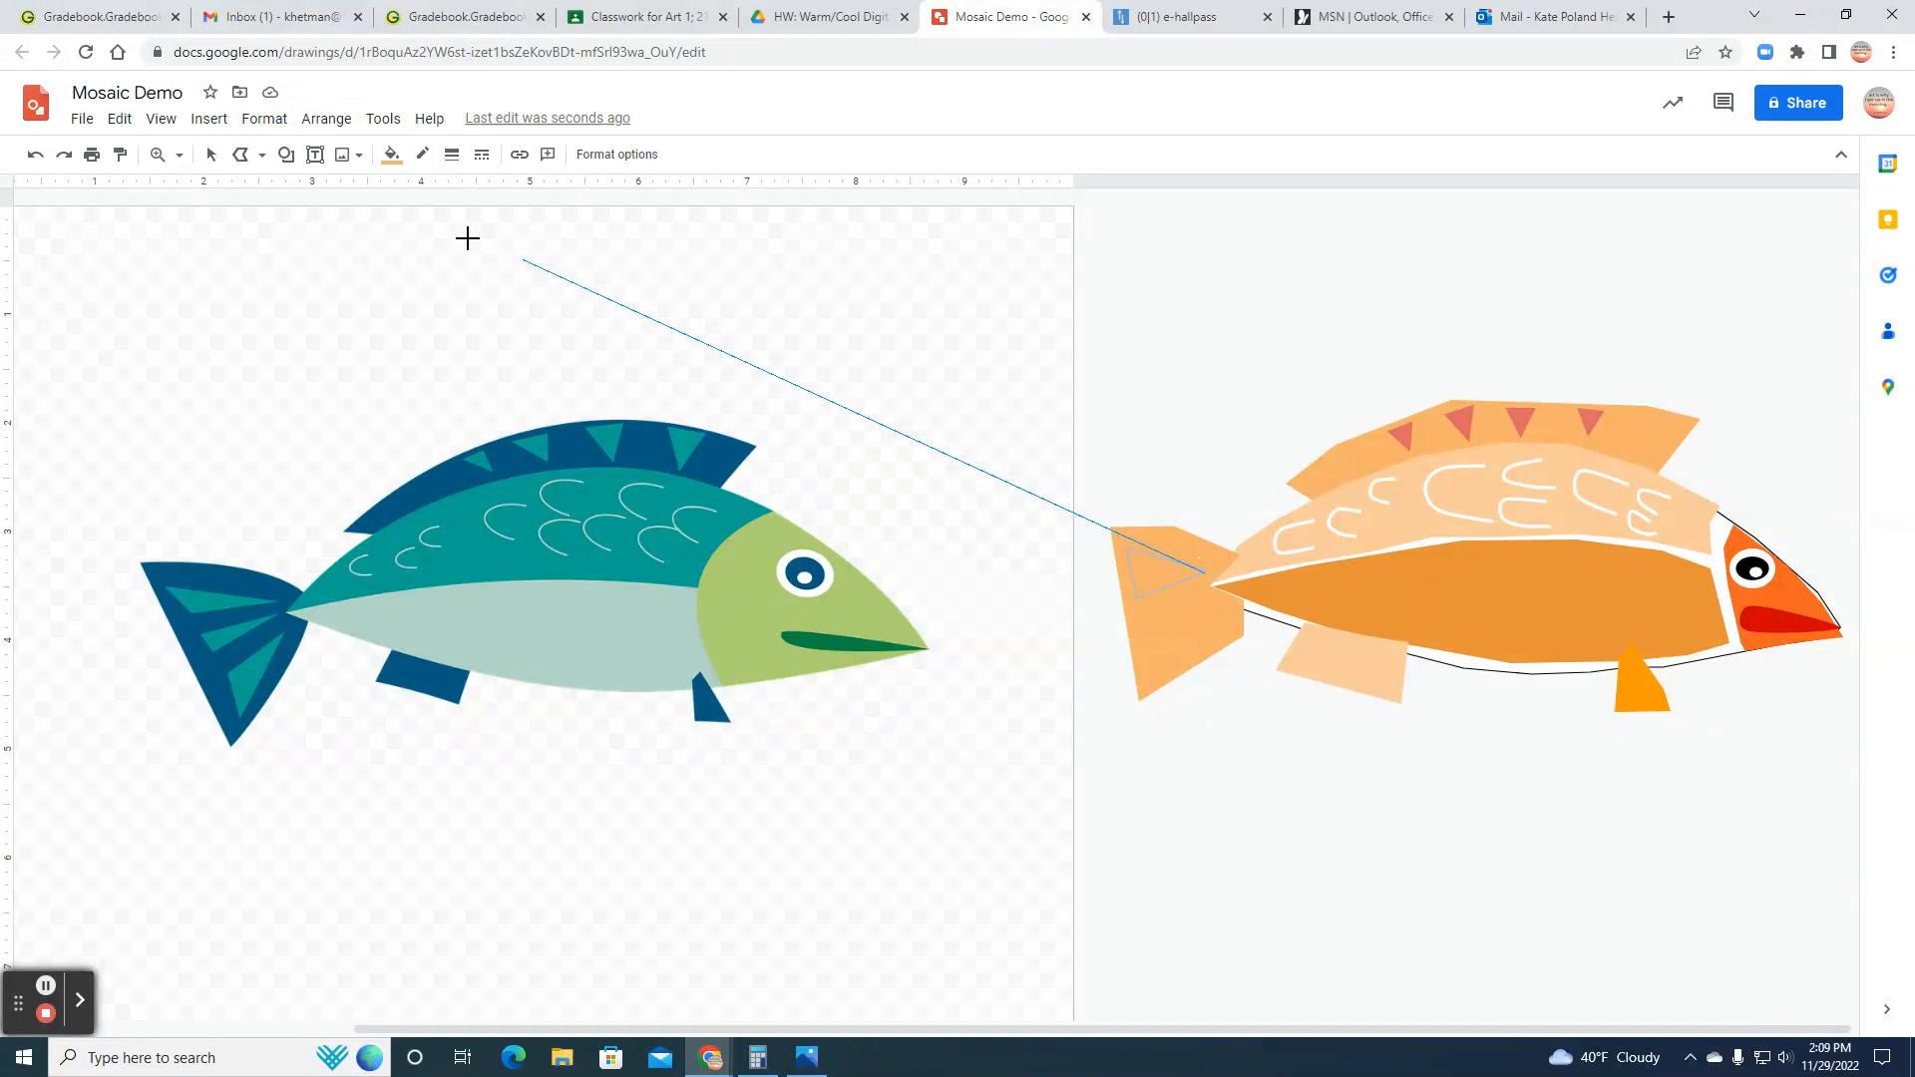
click(35, 157)
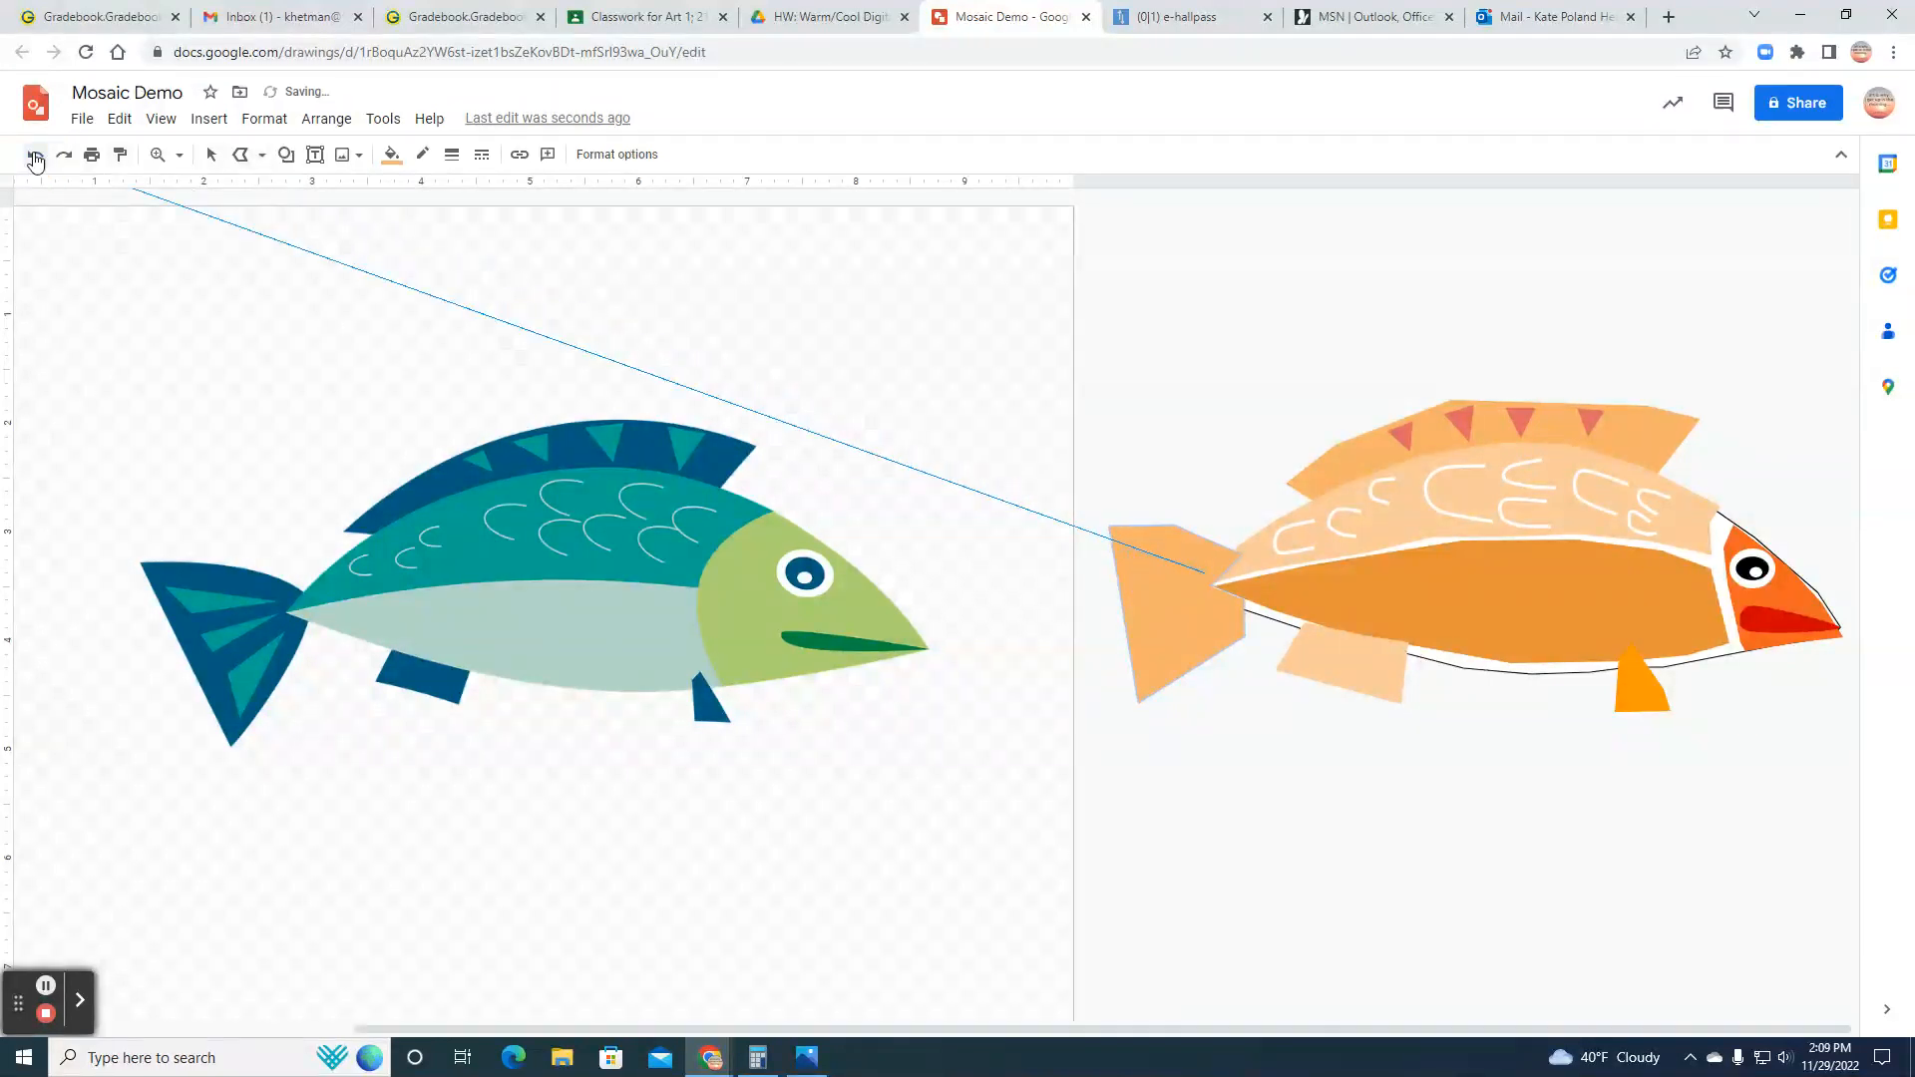
click(1132, 548)
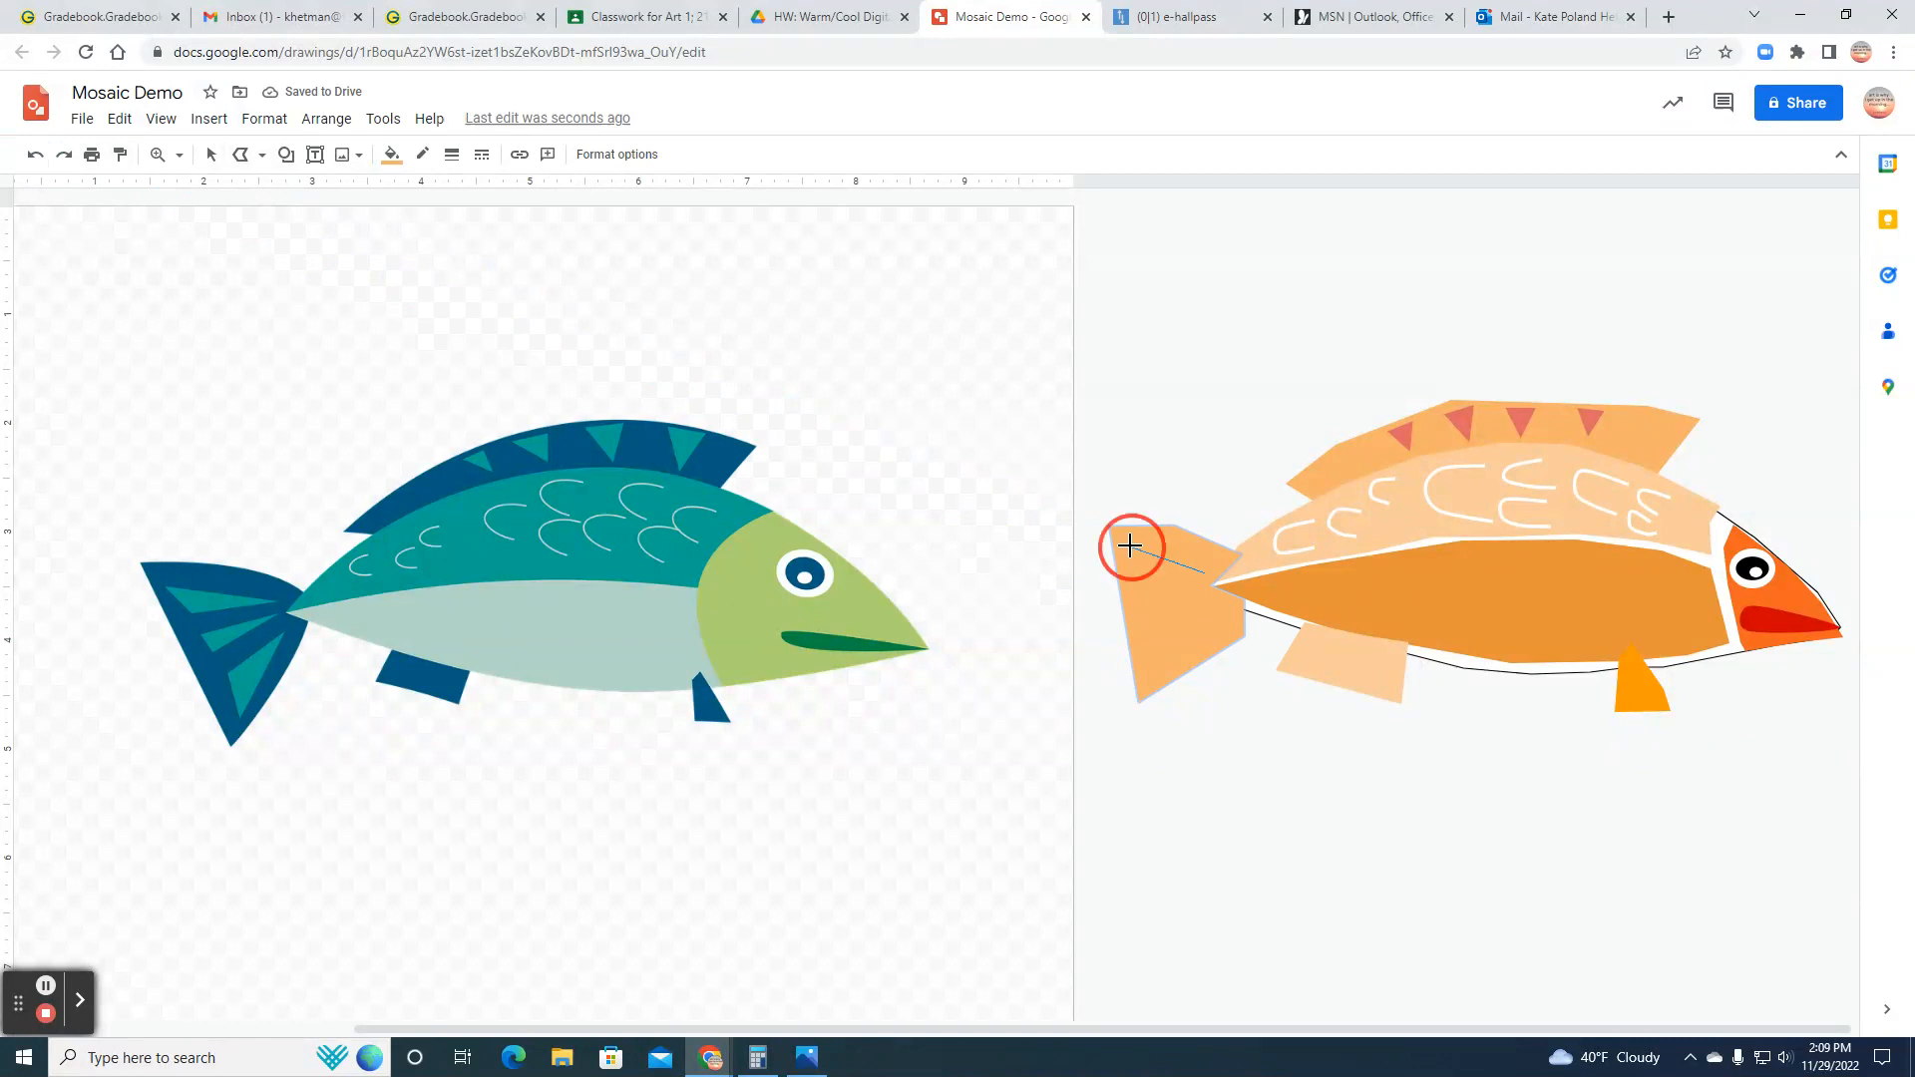
double_click(1205, 571)
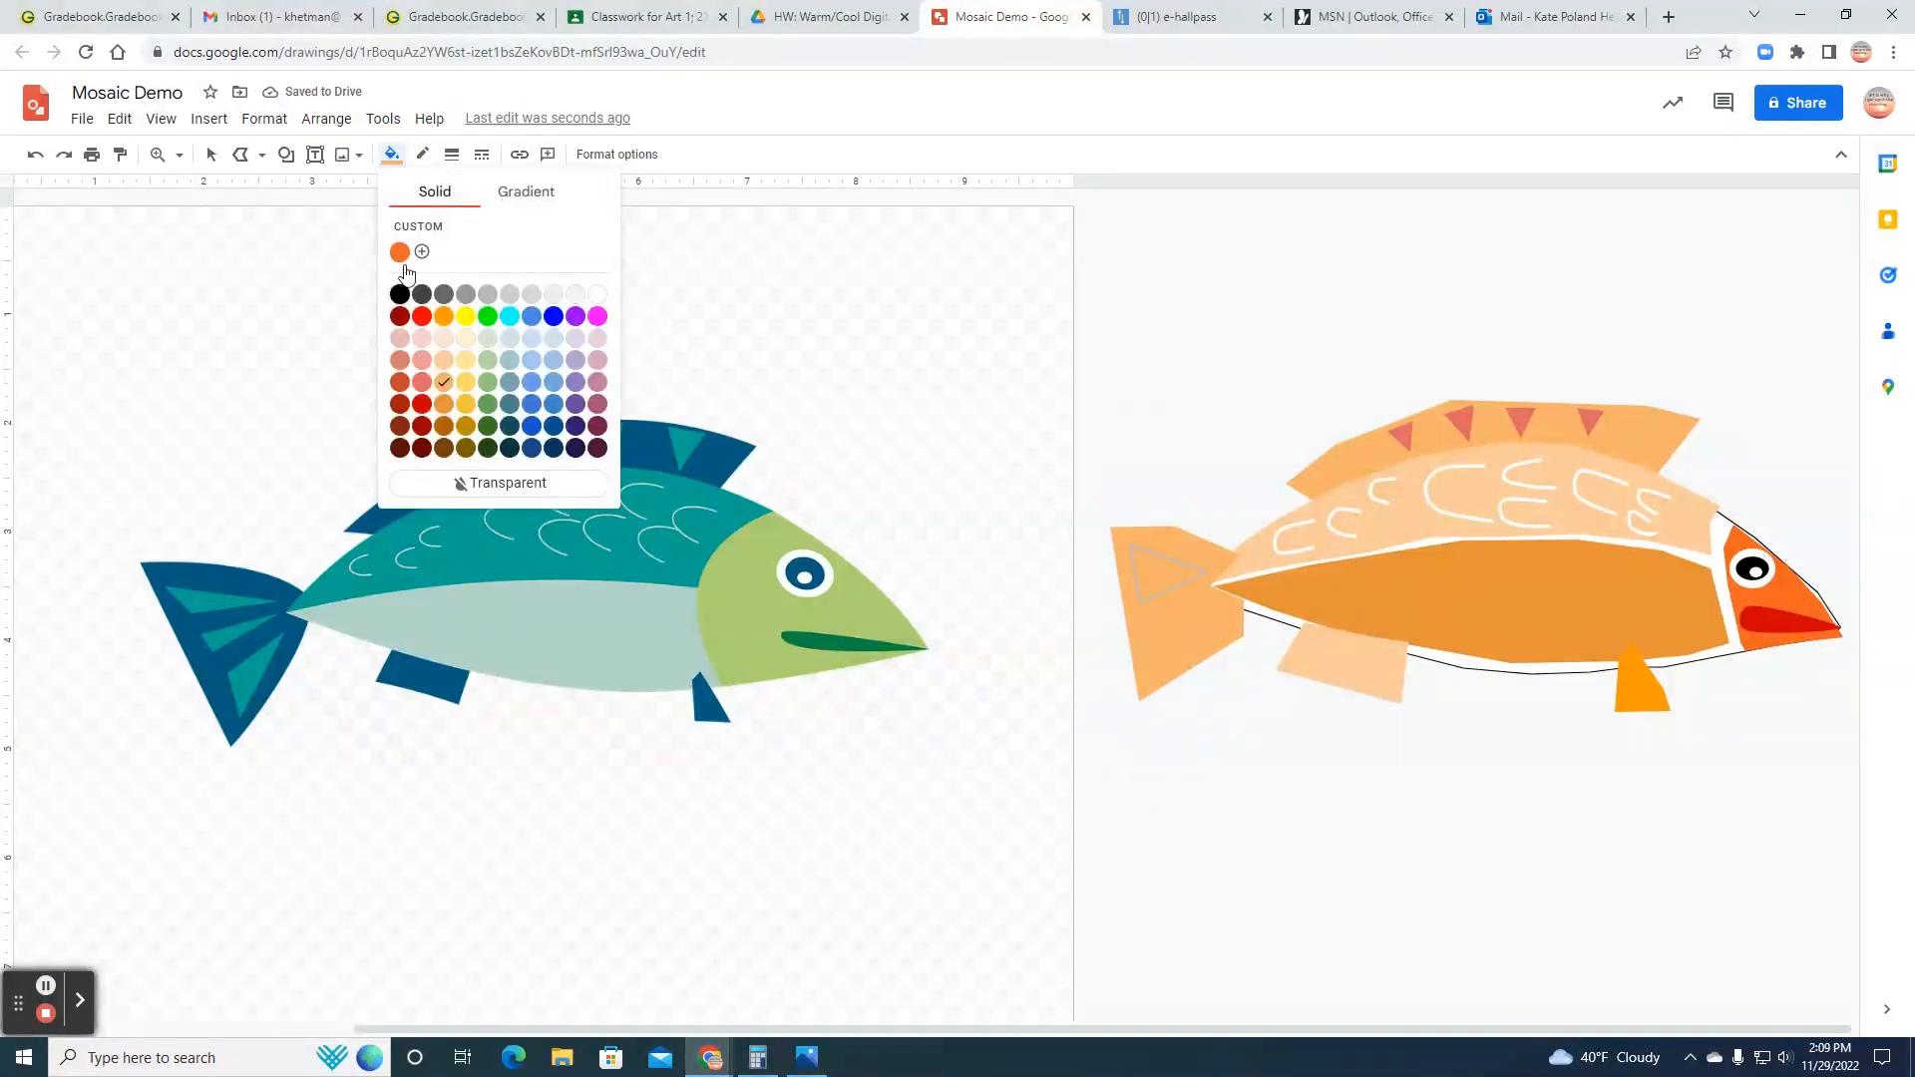
Step: Fill the upper tail triangle with the same light red as the dorsal fin triangles and make its border transparent
click(421, 380)
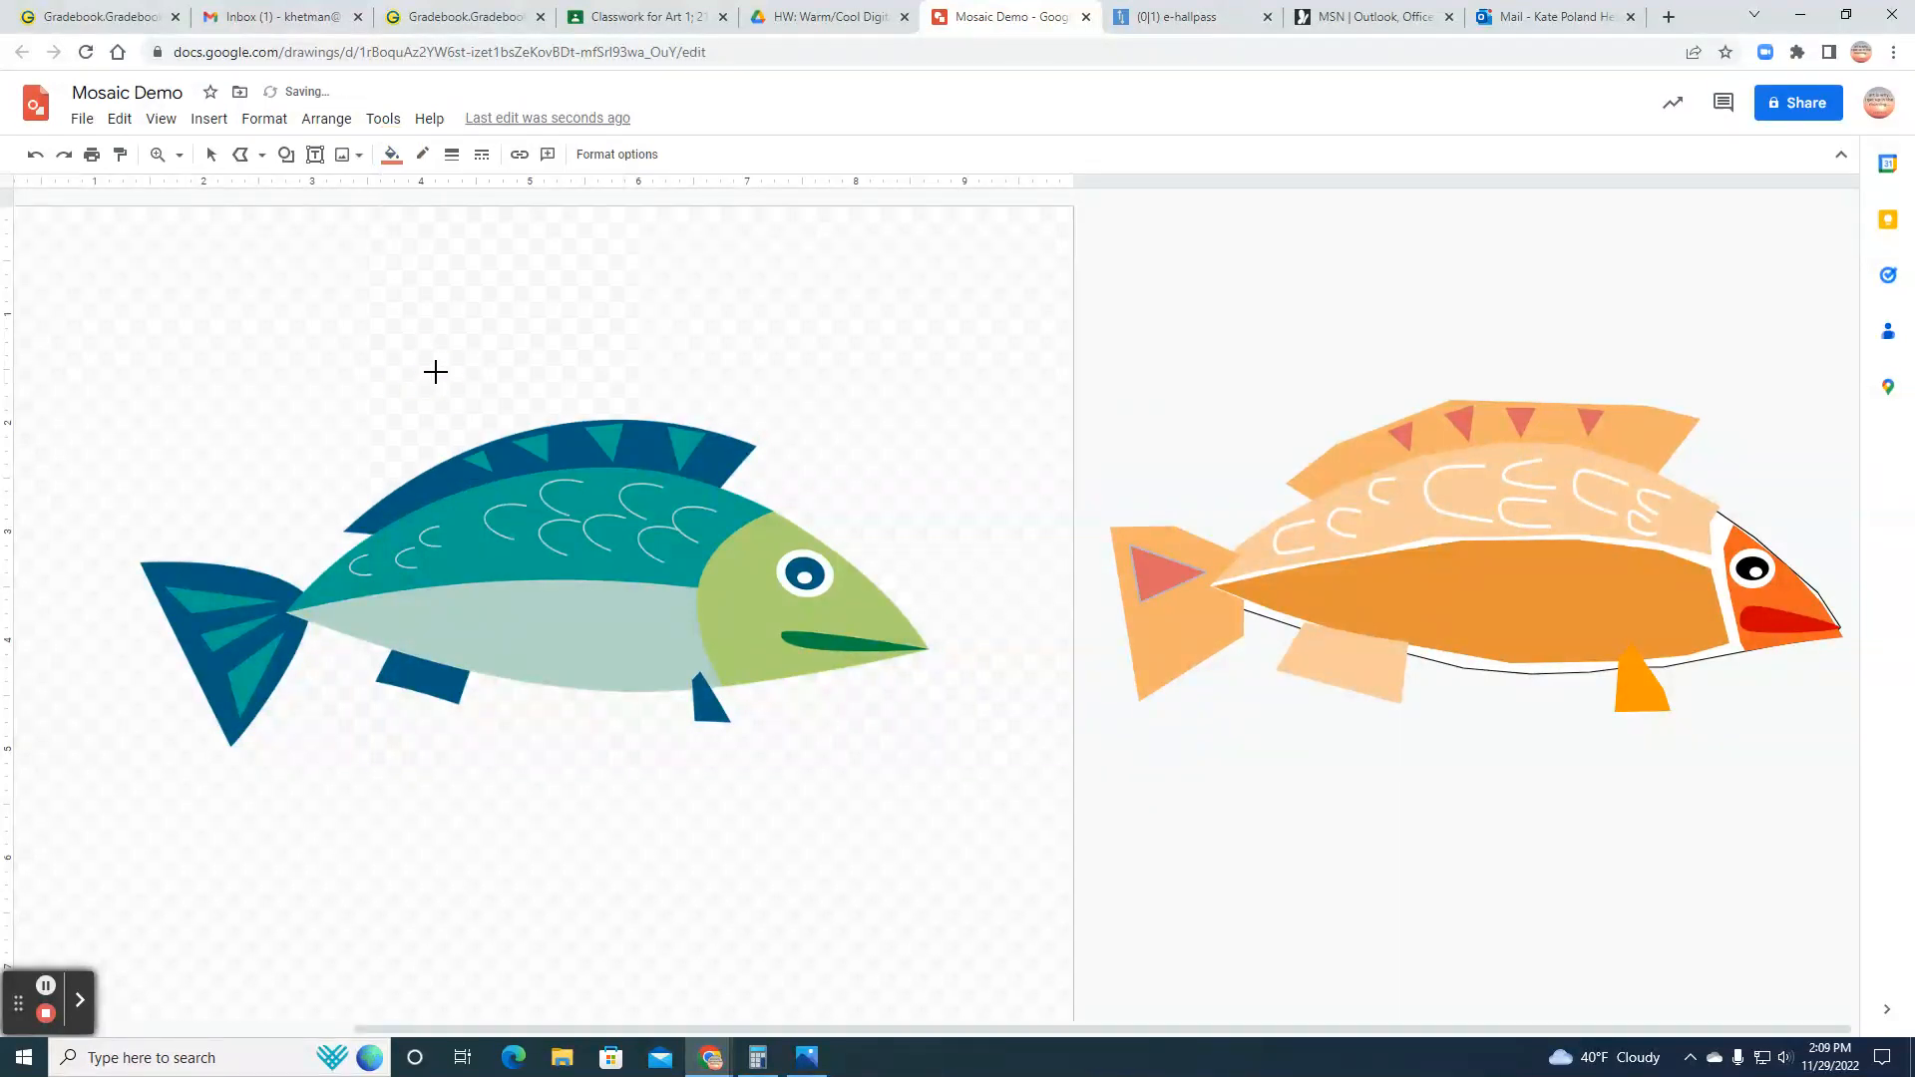
click(419, 158)
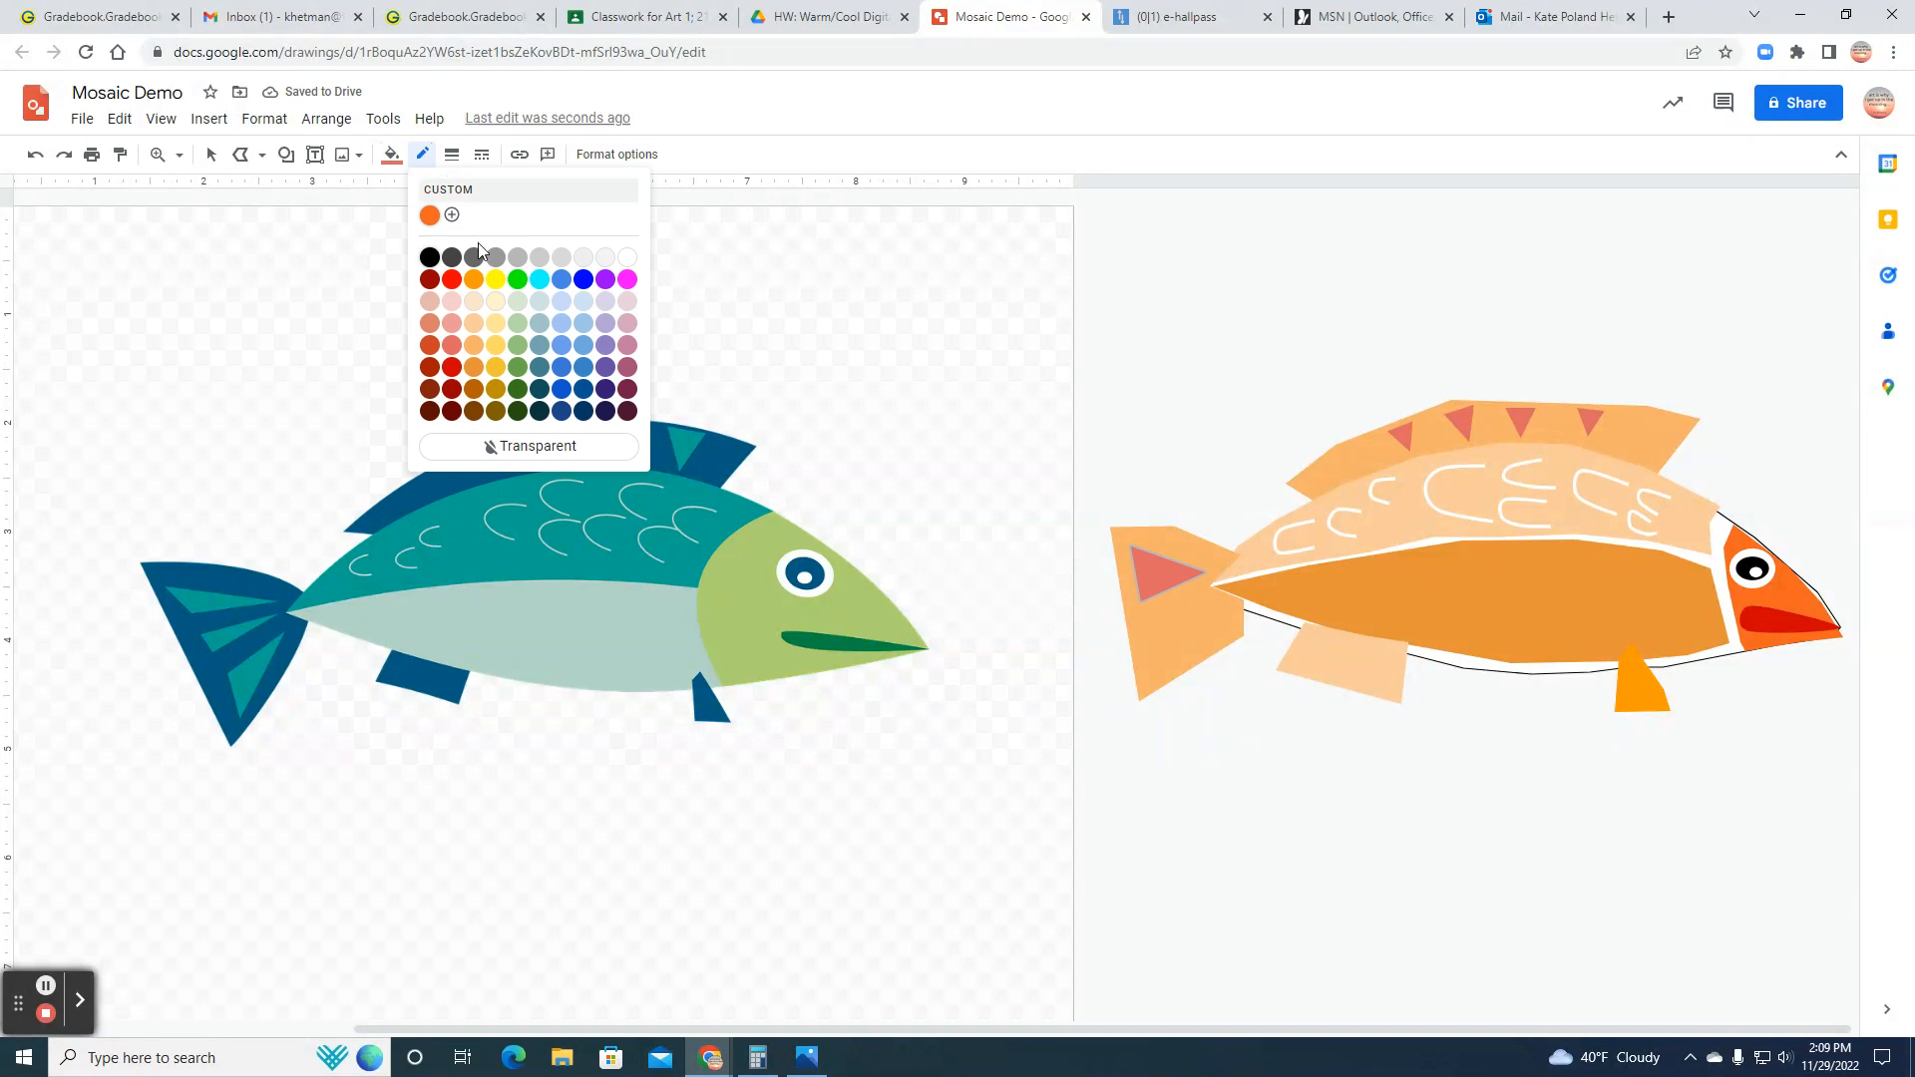
click(504, 445)
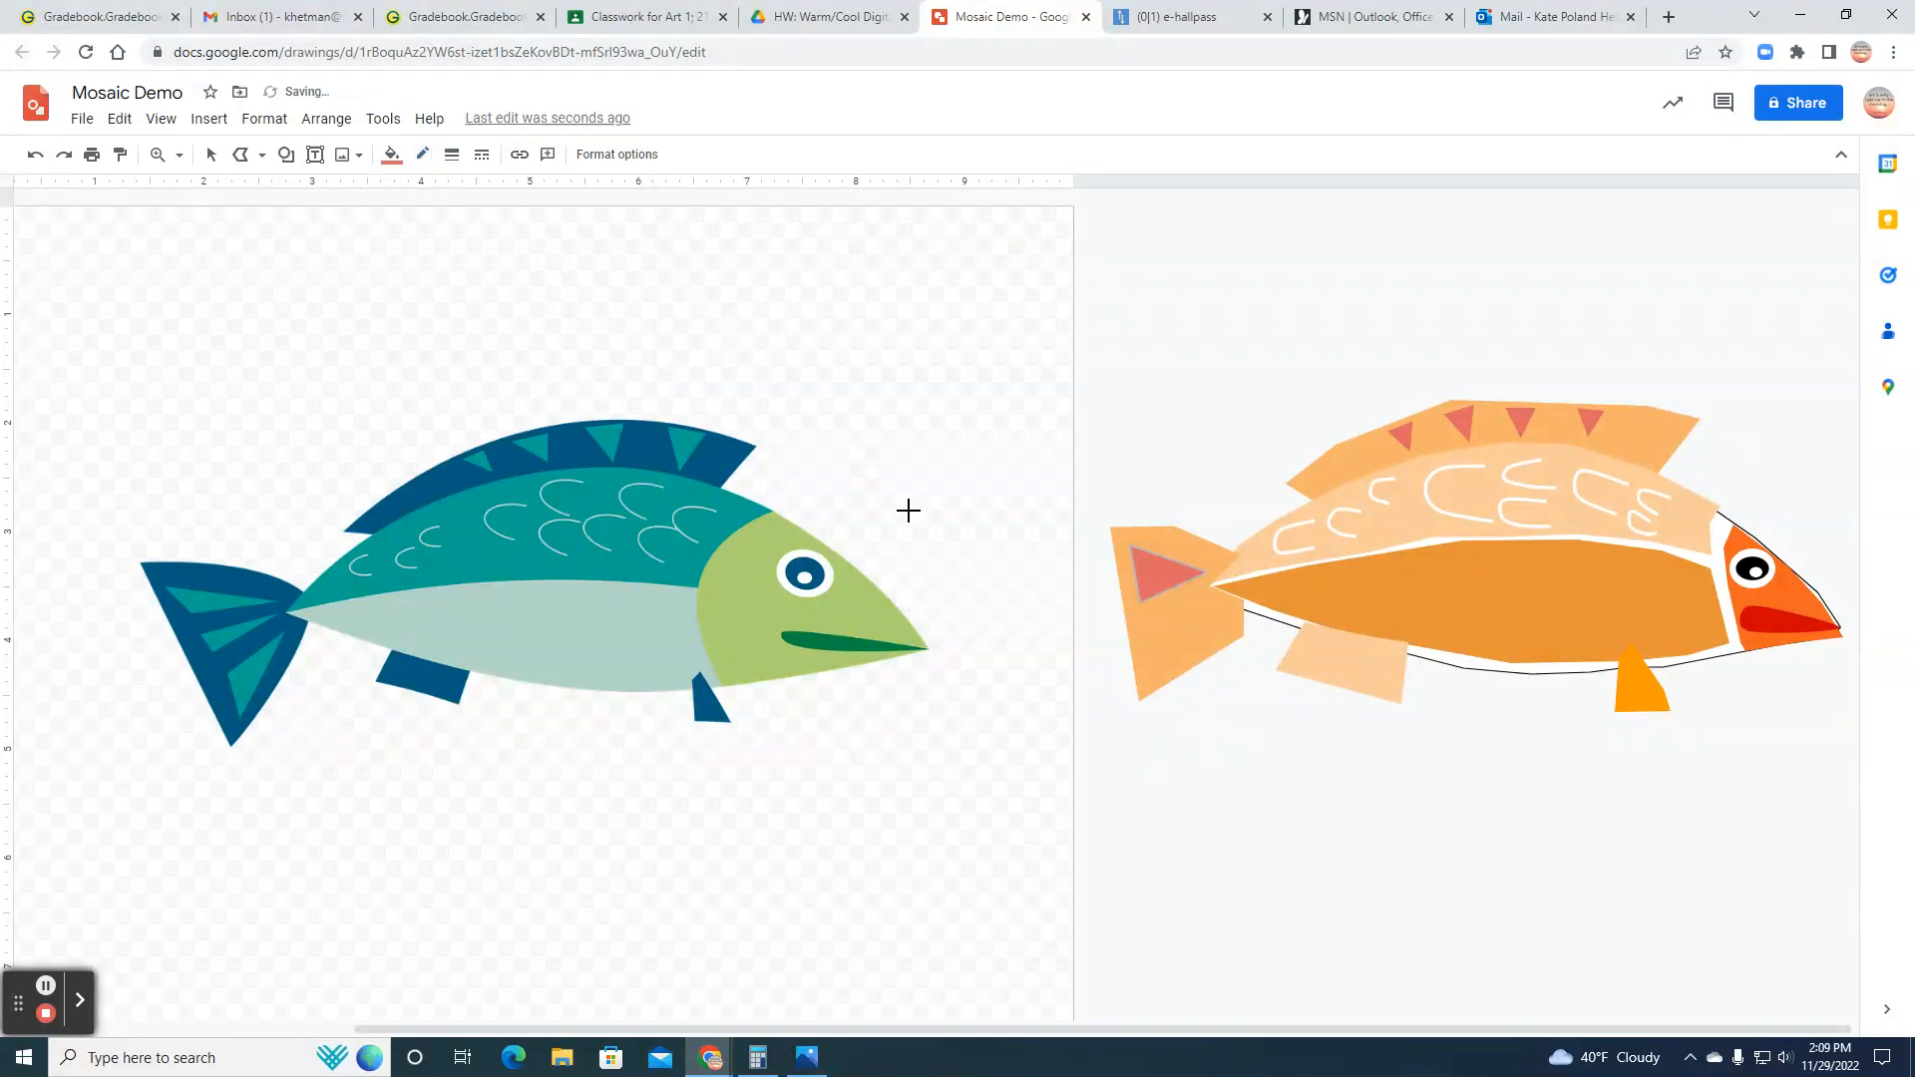
Step: Draw a second polyline triangle in the middle of the tail, just below the first, with its tip toward the body
click(247, 161)
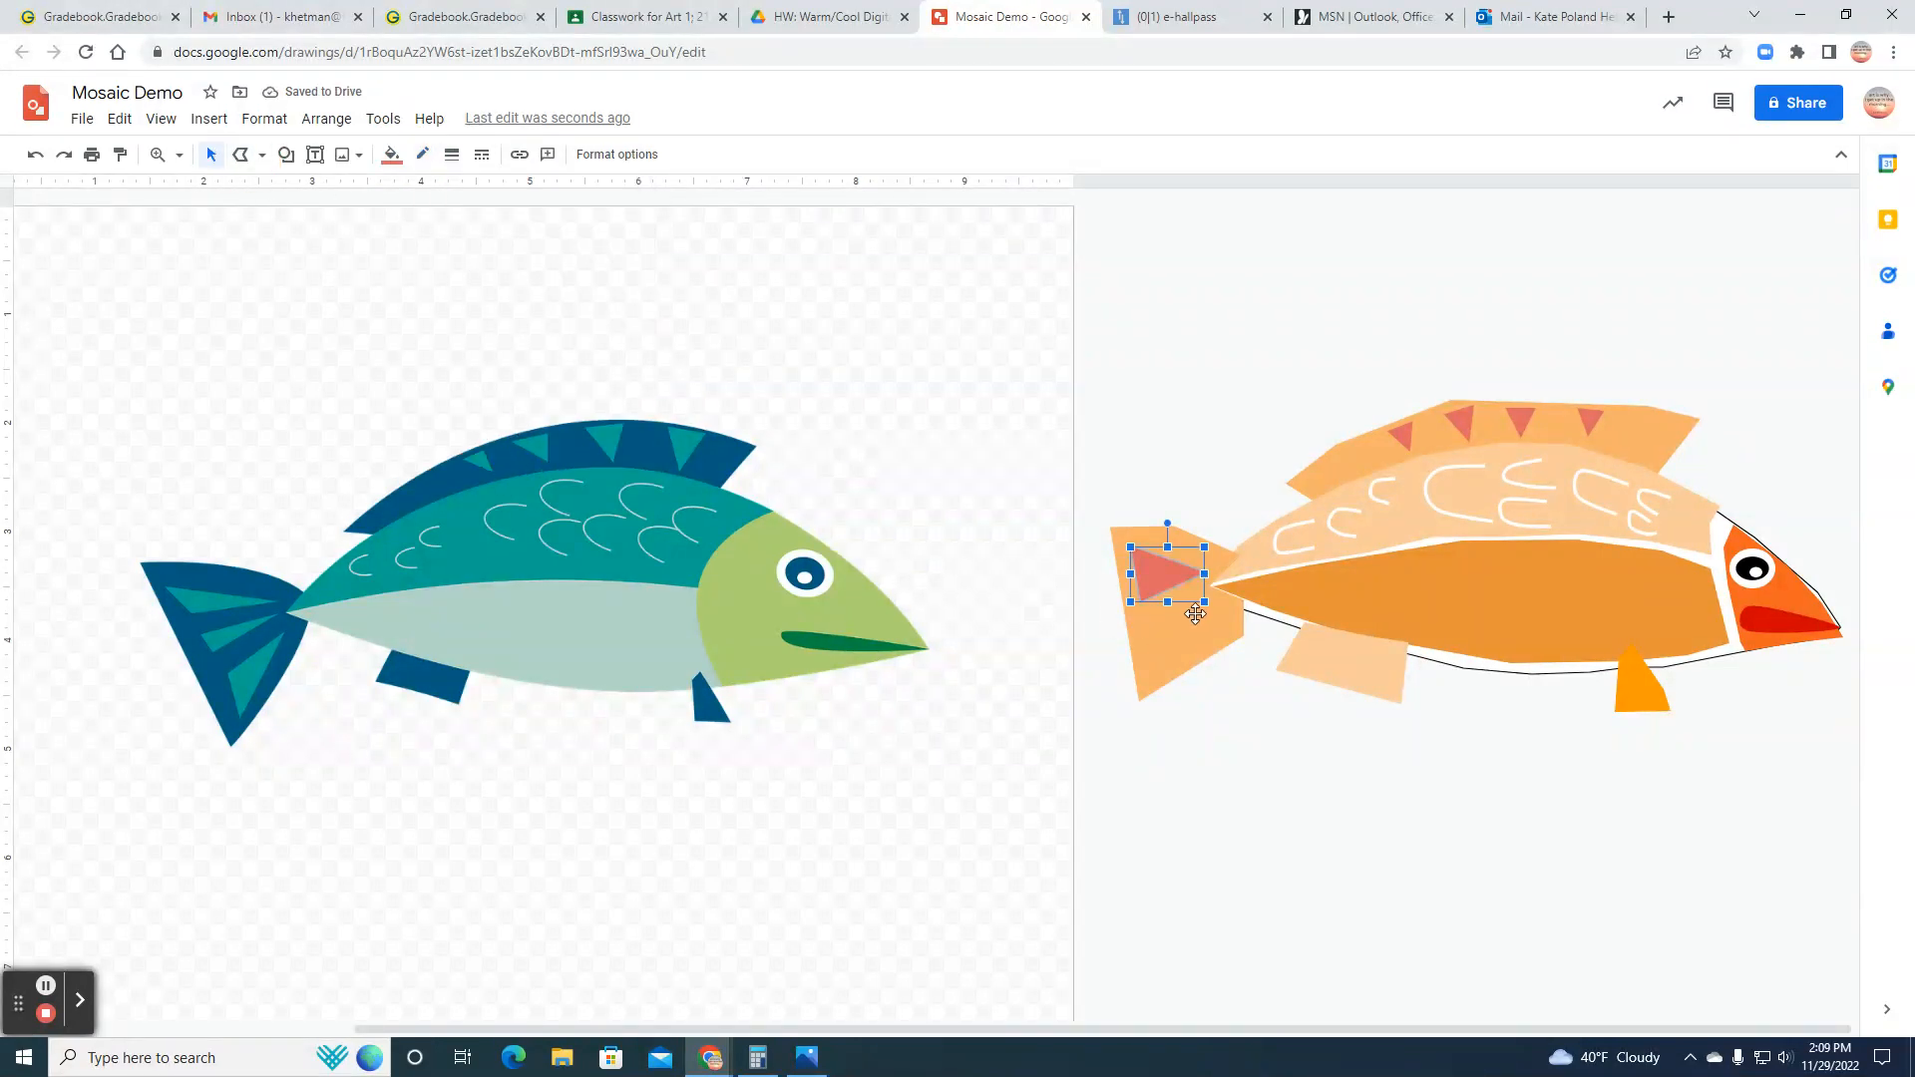
click(240, 157)
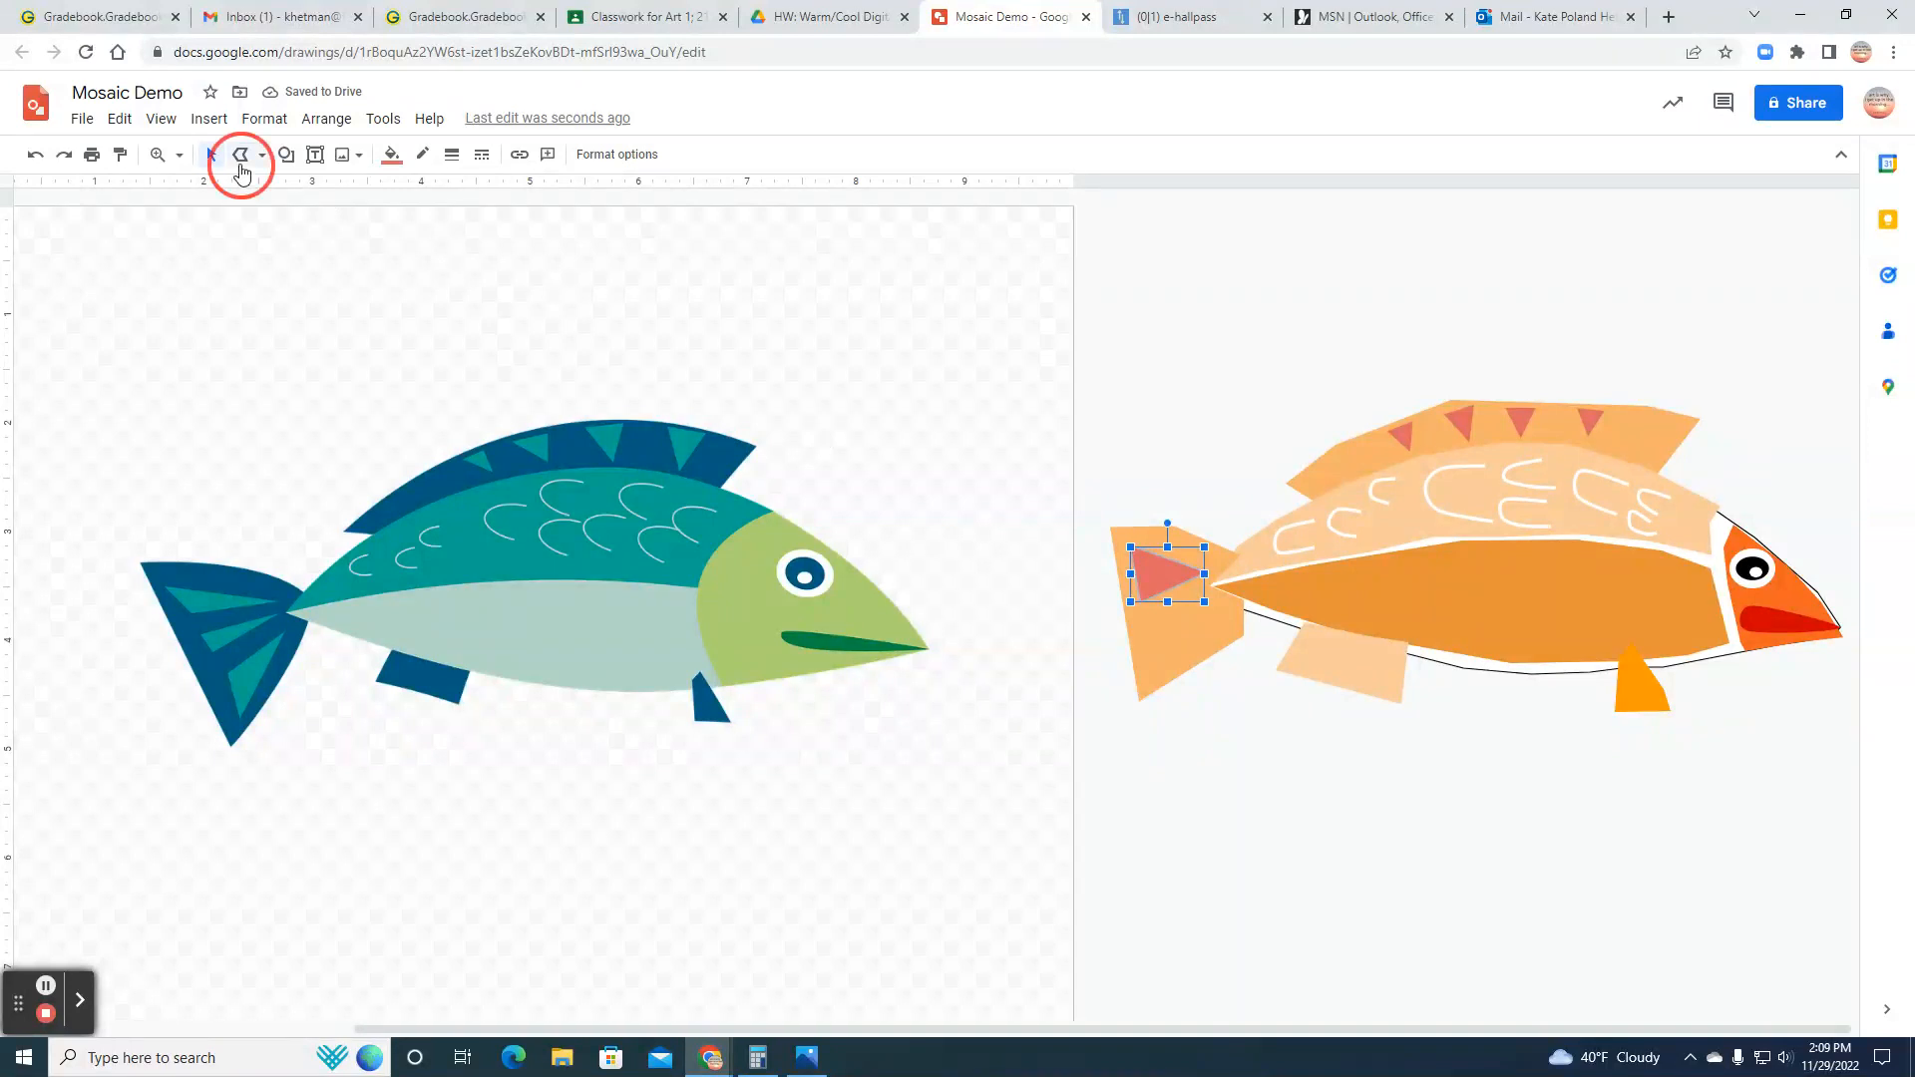
click(1201, 588)
click(1145, 610)
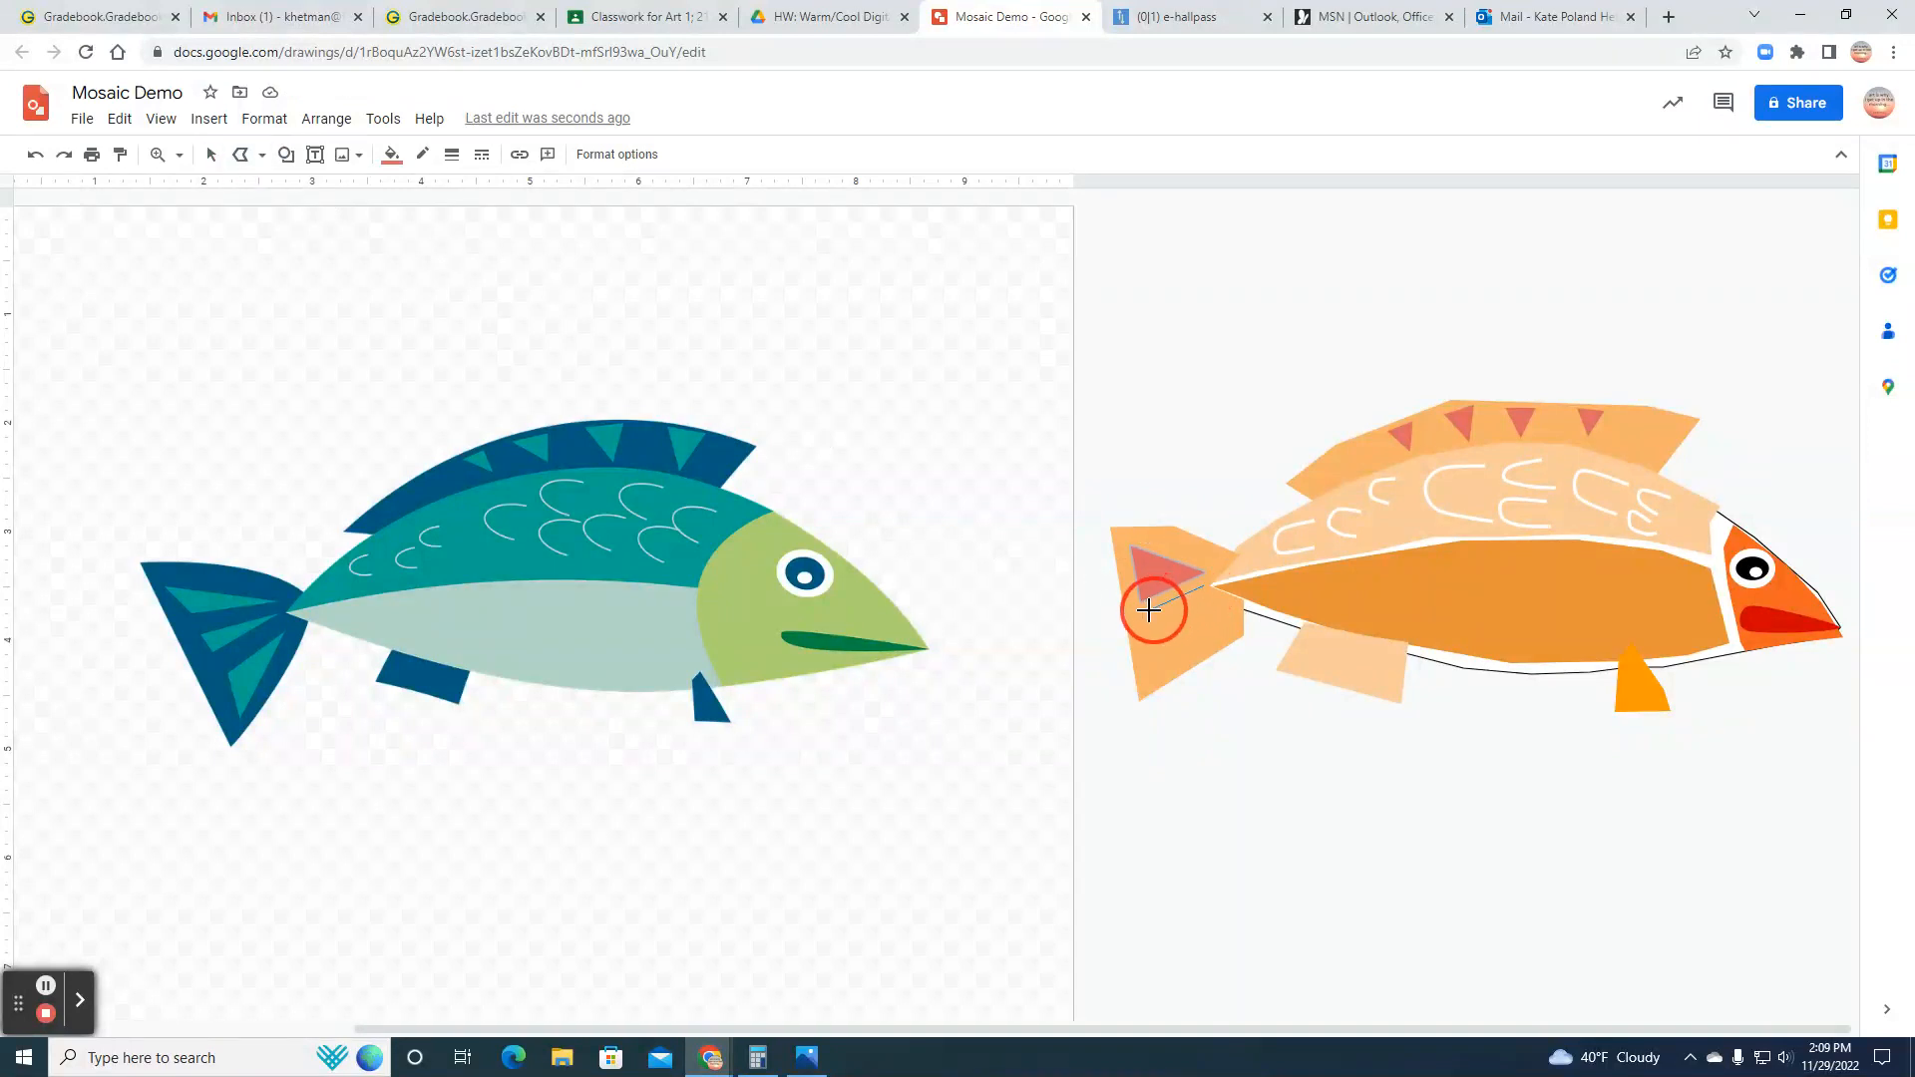
click(1151, 657)
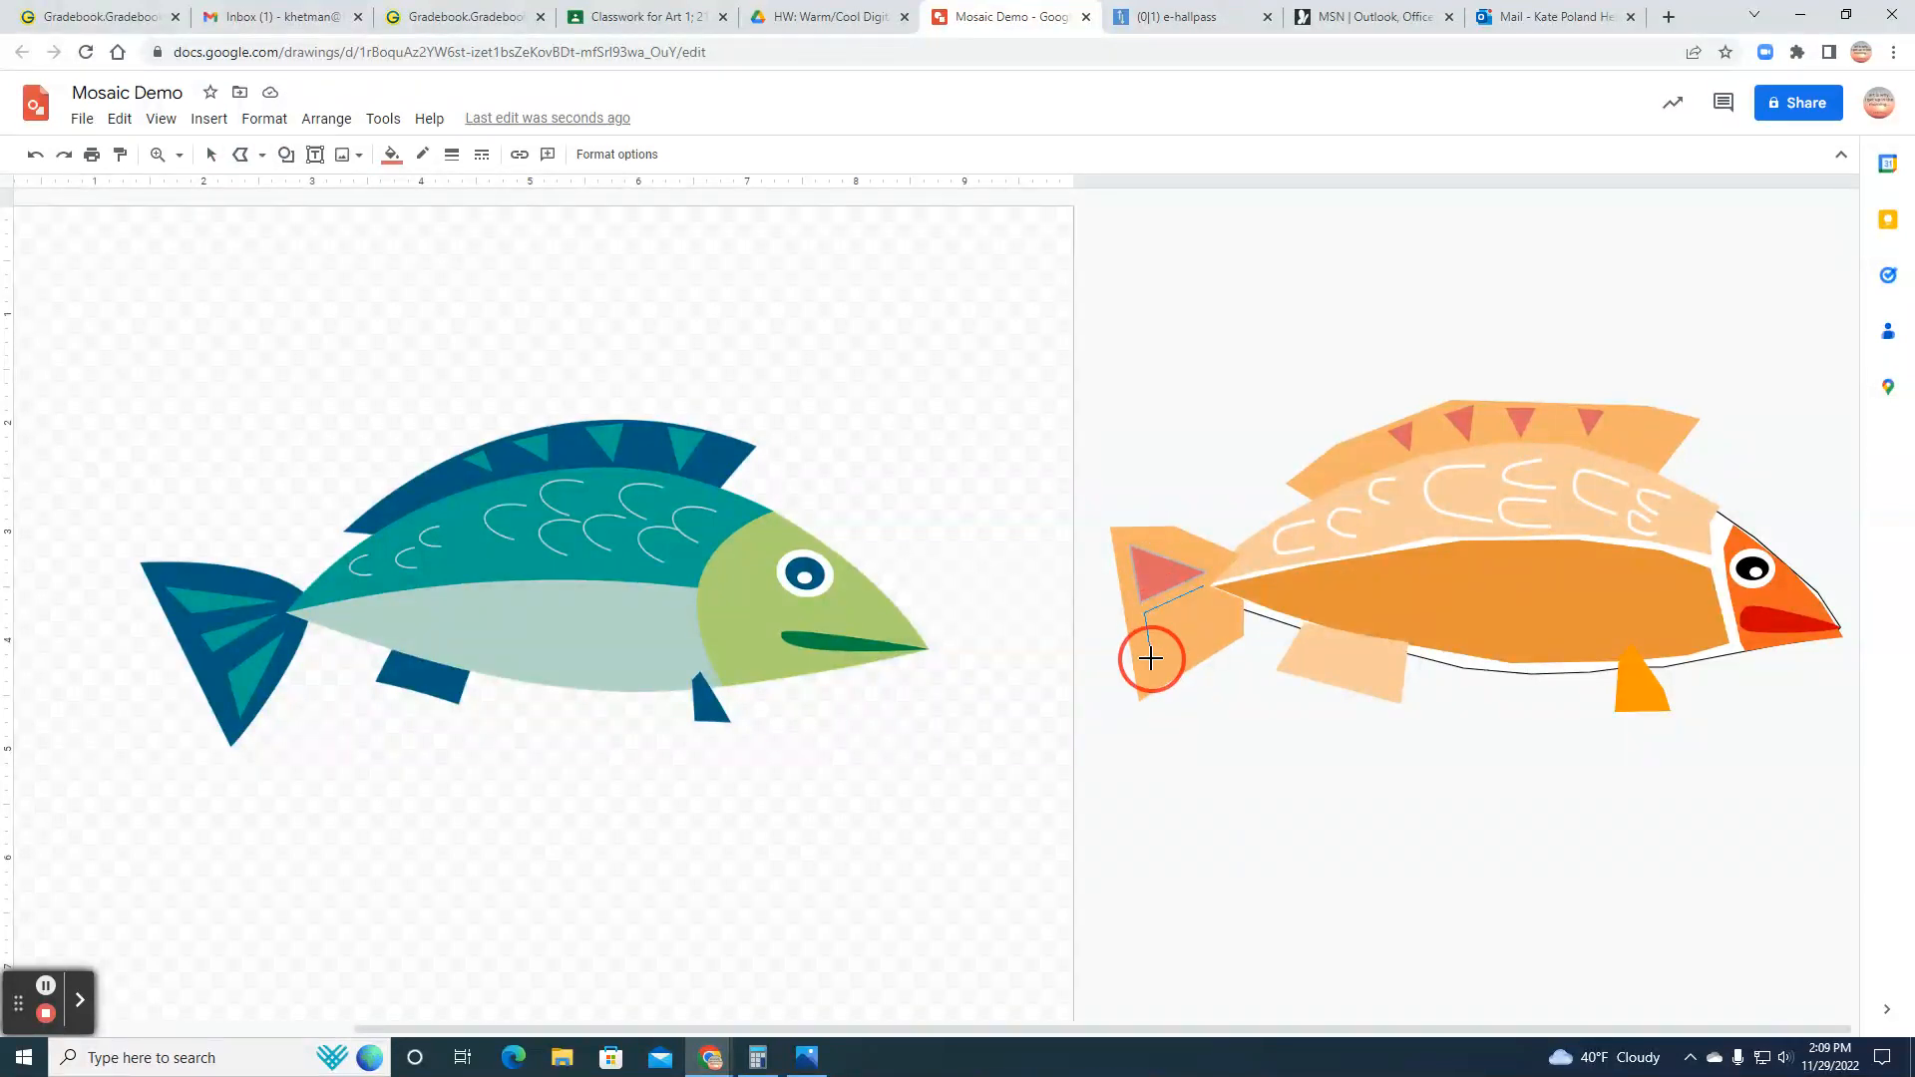
click(1203, 588)
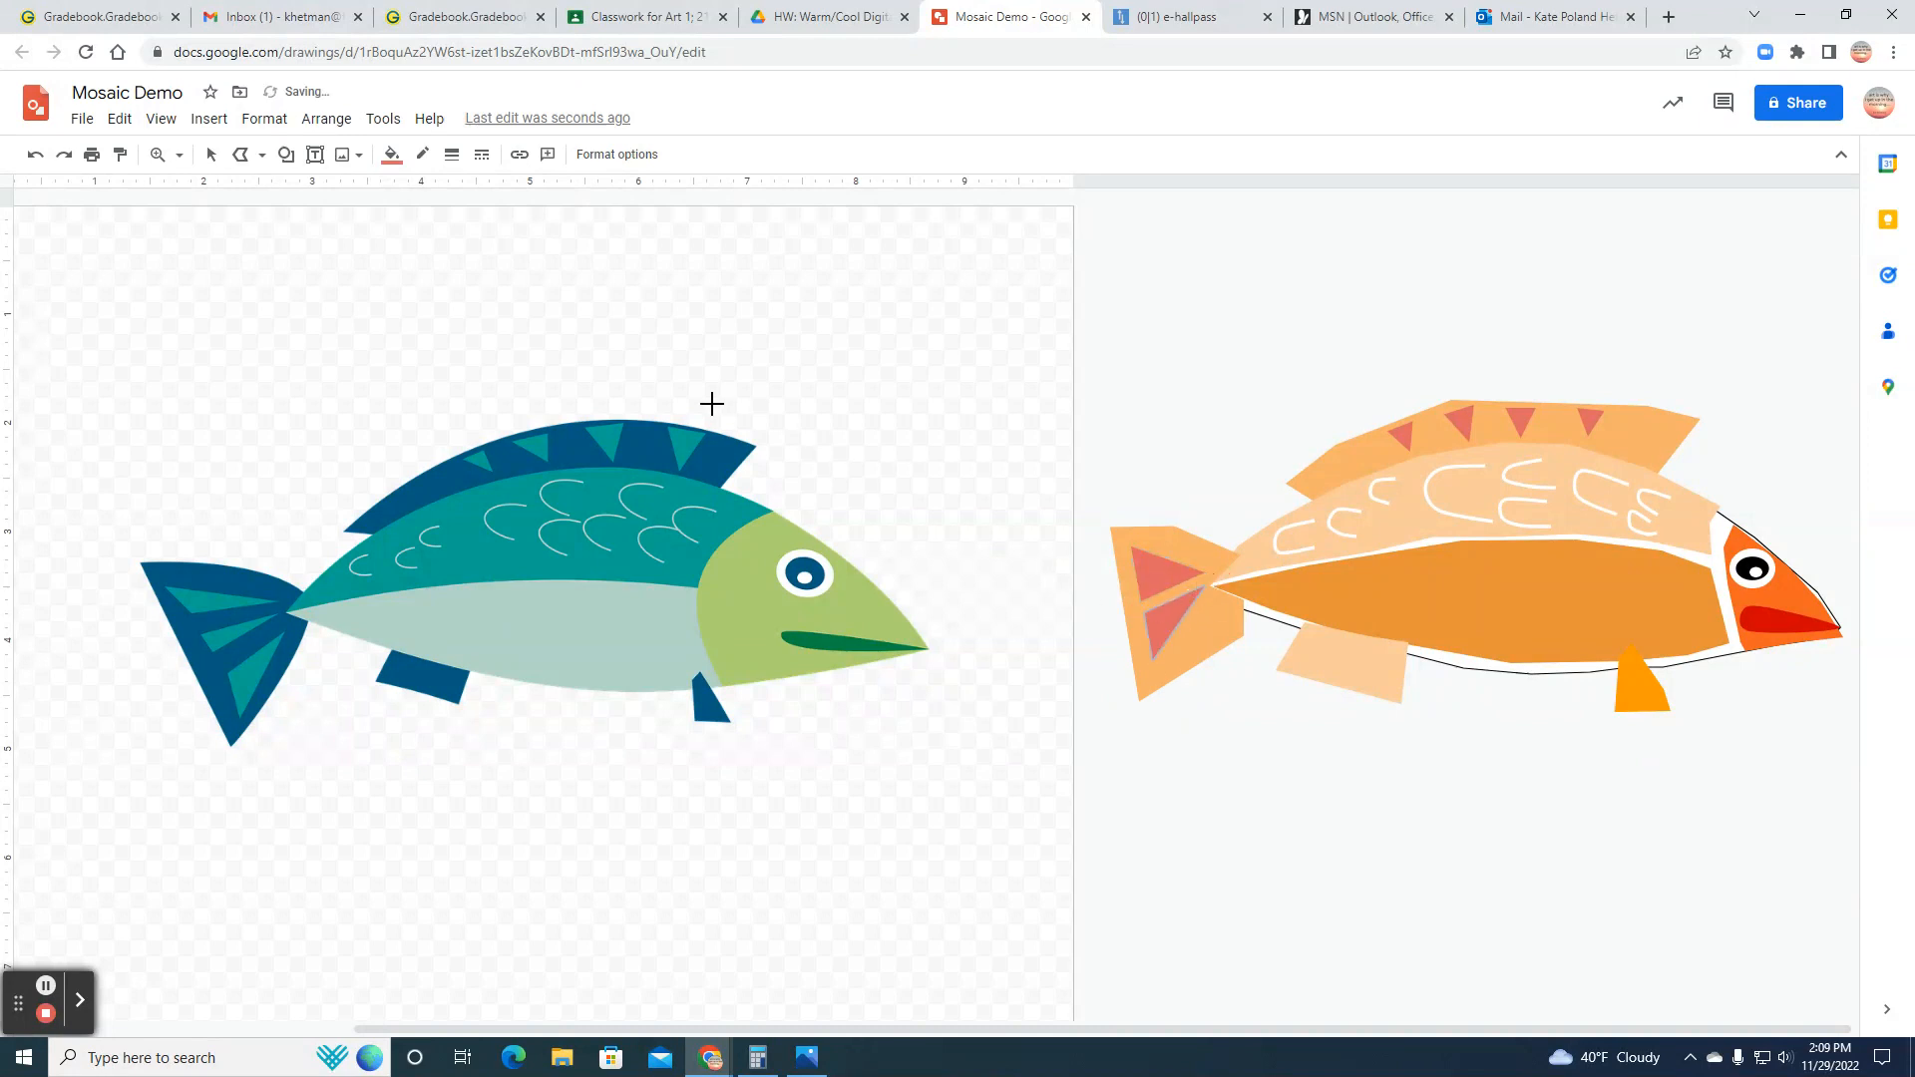
Step: Draw a third, narrower polyline triangle in the lower part of the tail, along the edge nearest the body
click(241, 158)
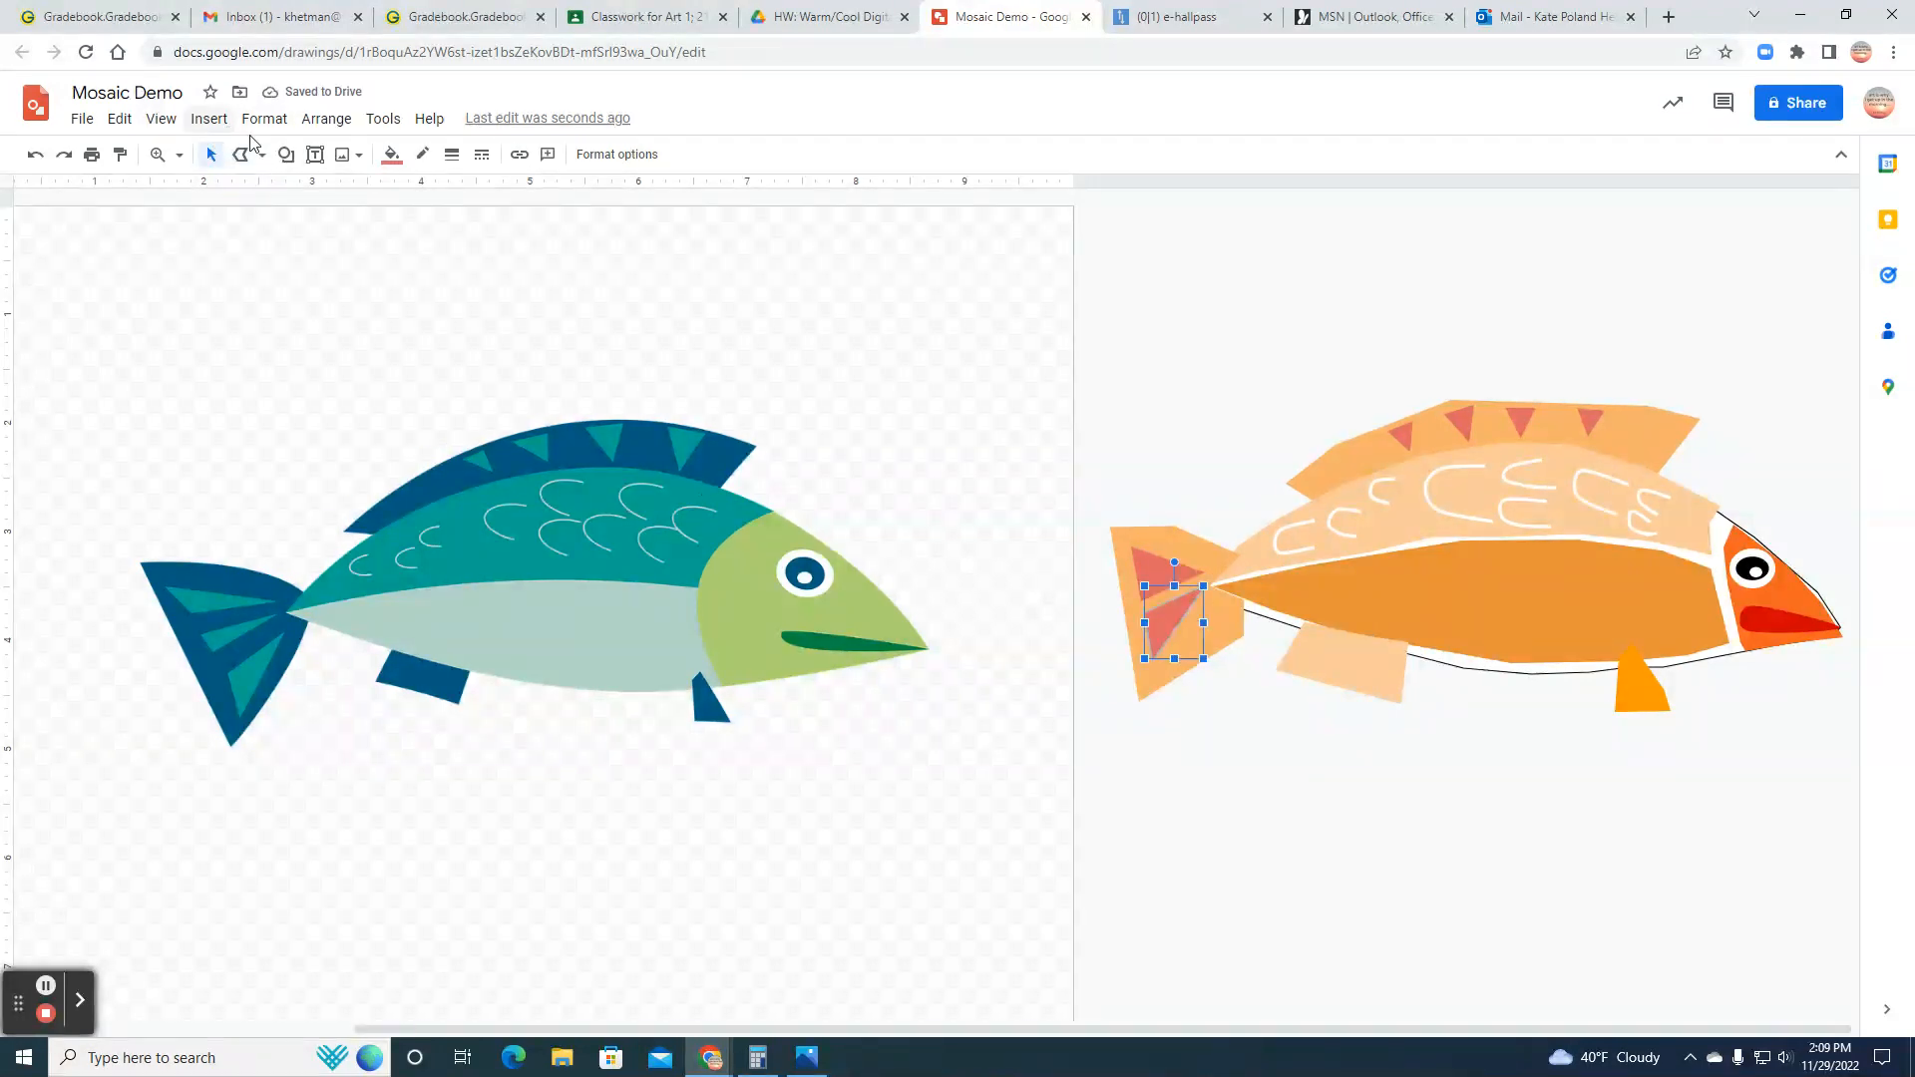
click(244, 156)
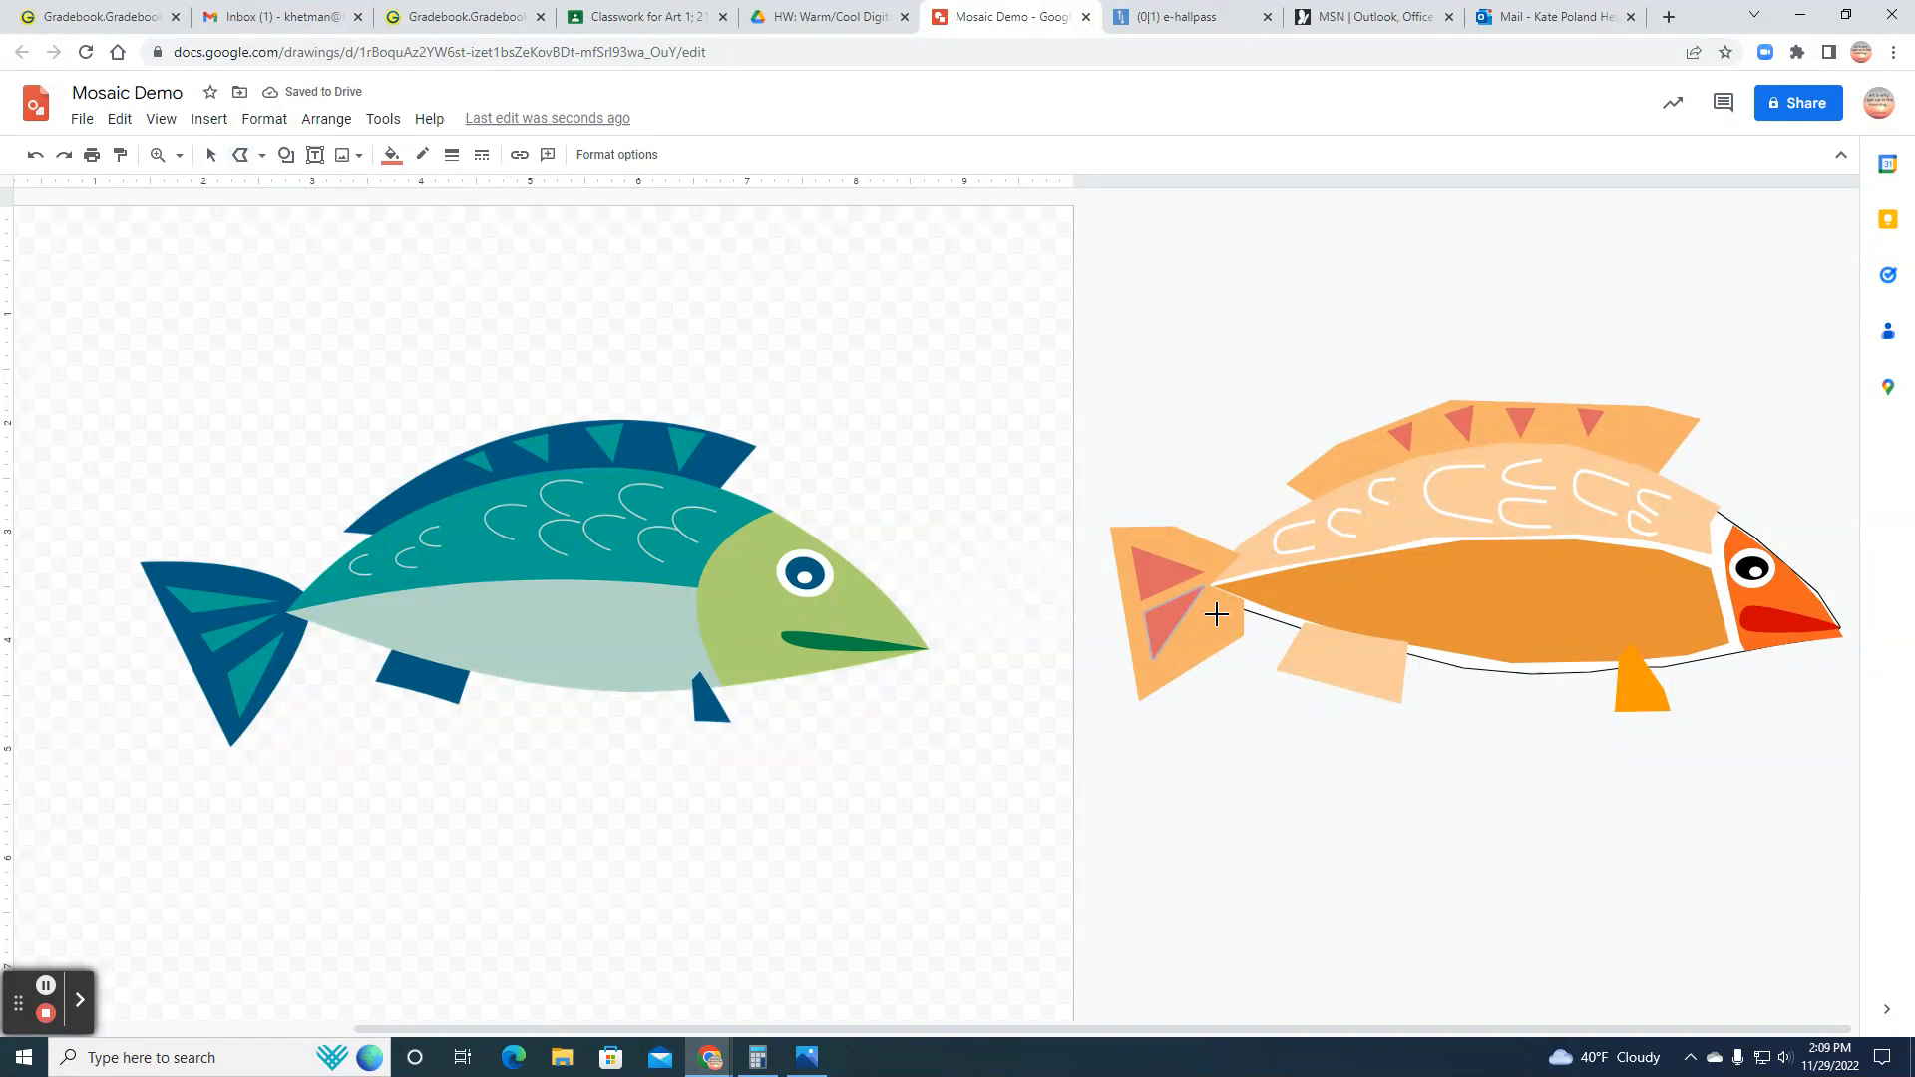
drag(1215, 608, 1177, 660)
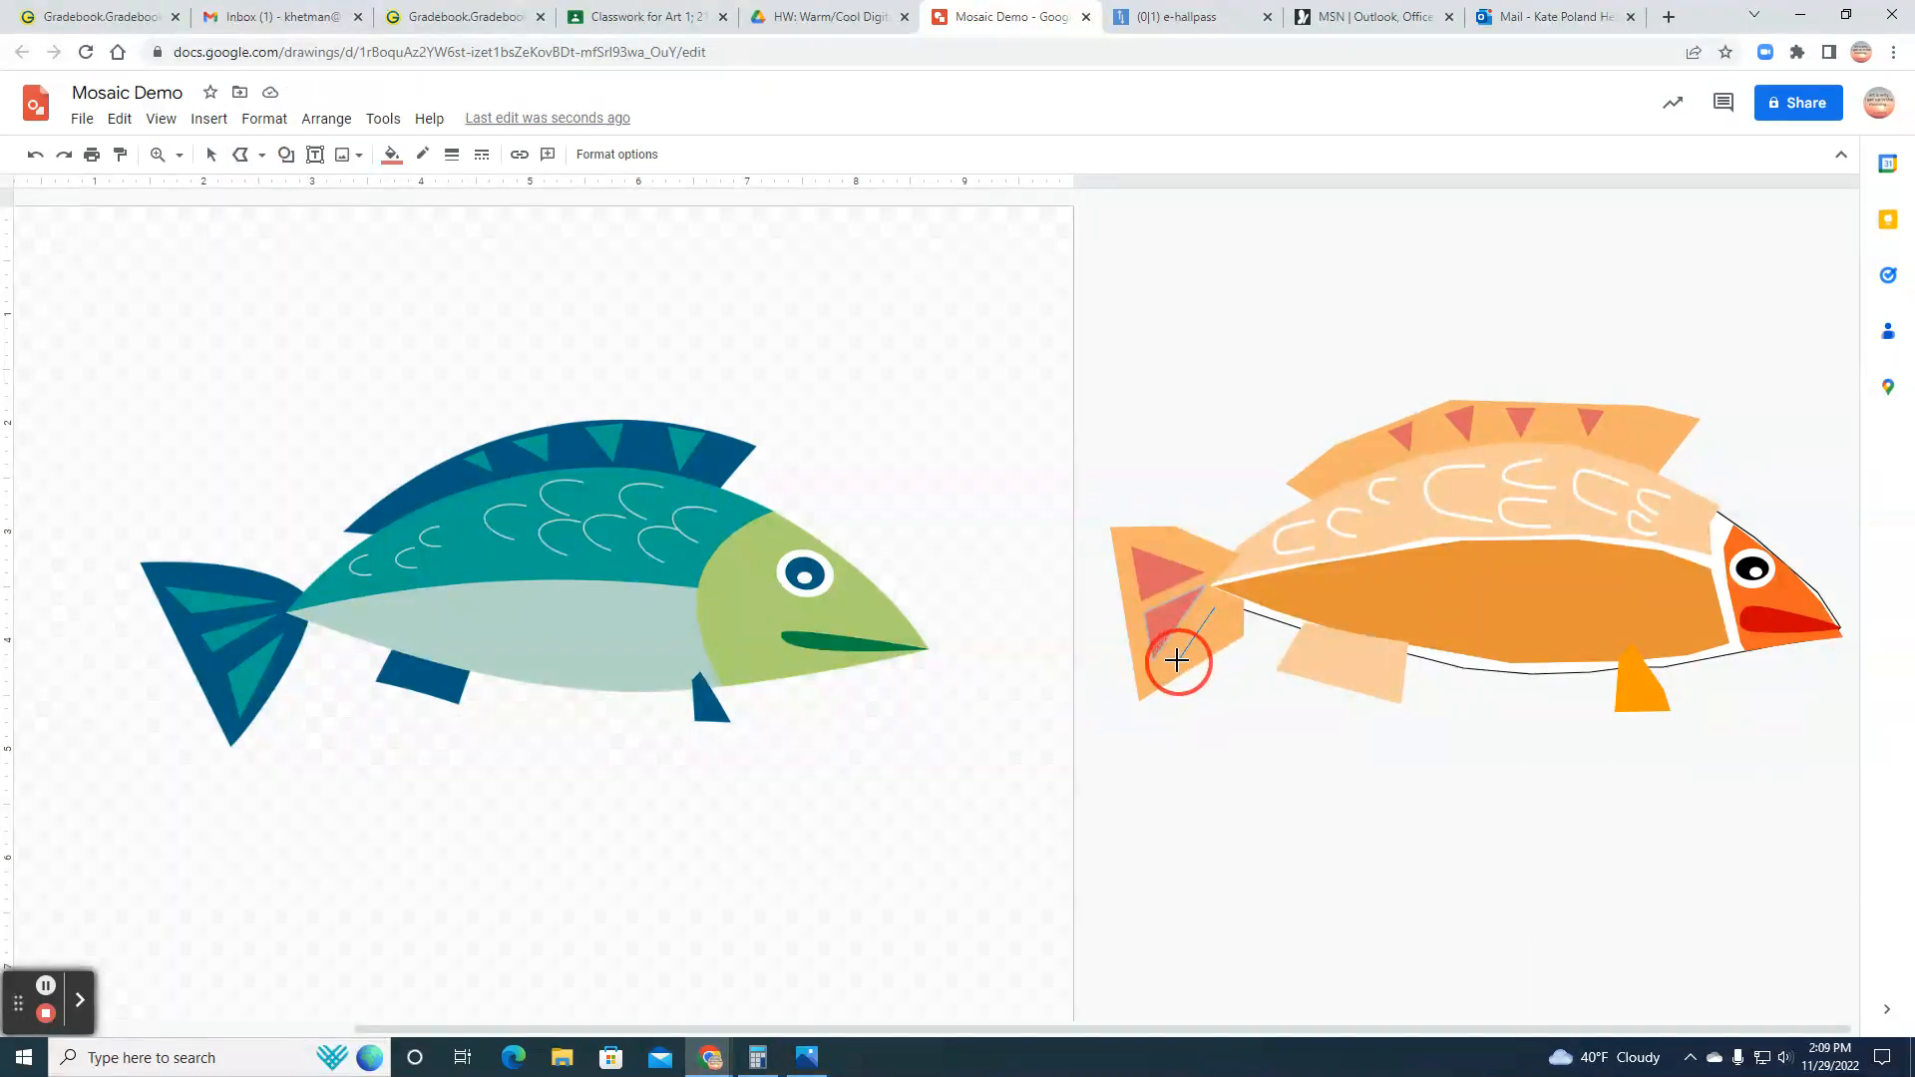
click(1231, 636)
click(1216, 606)
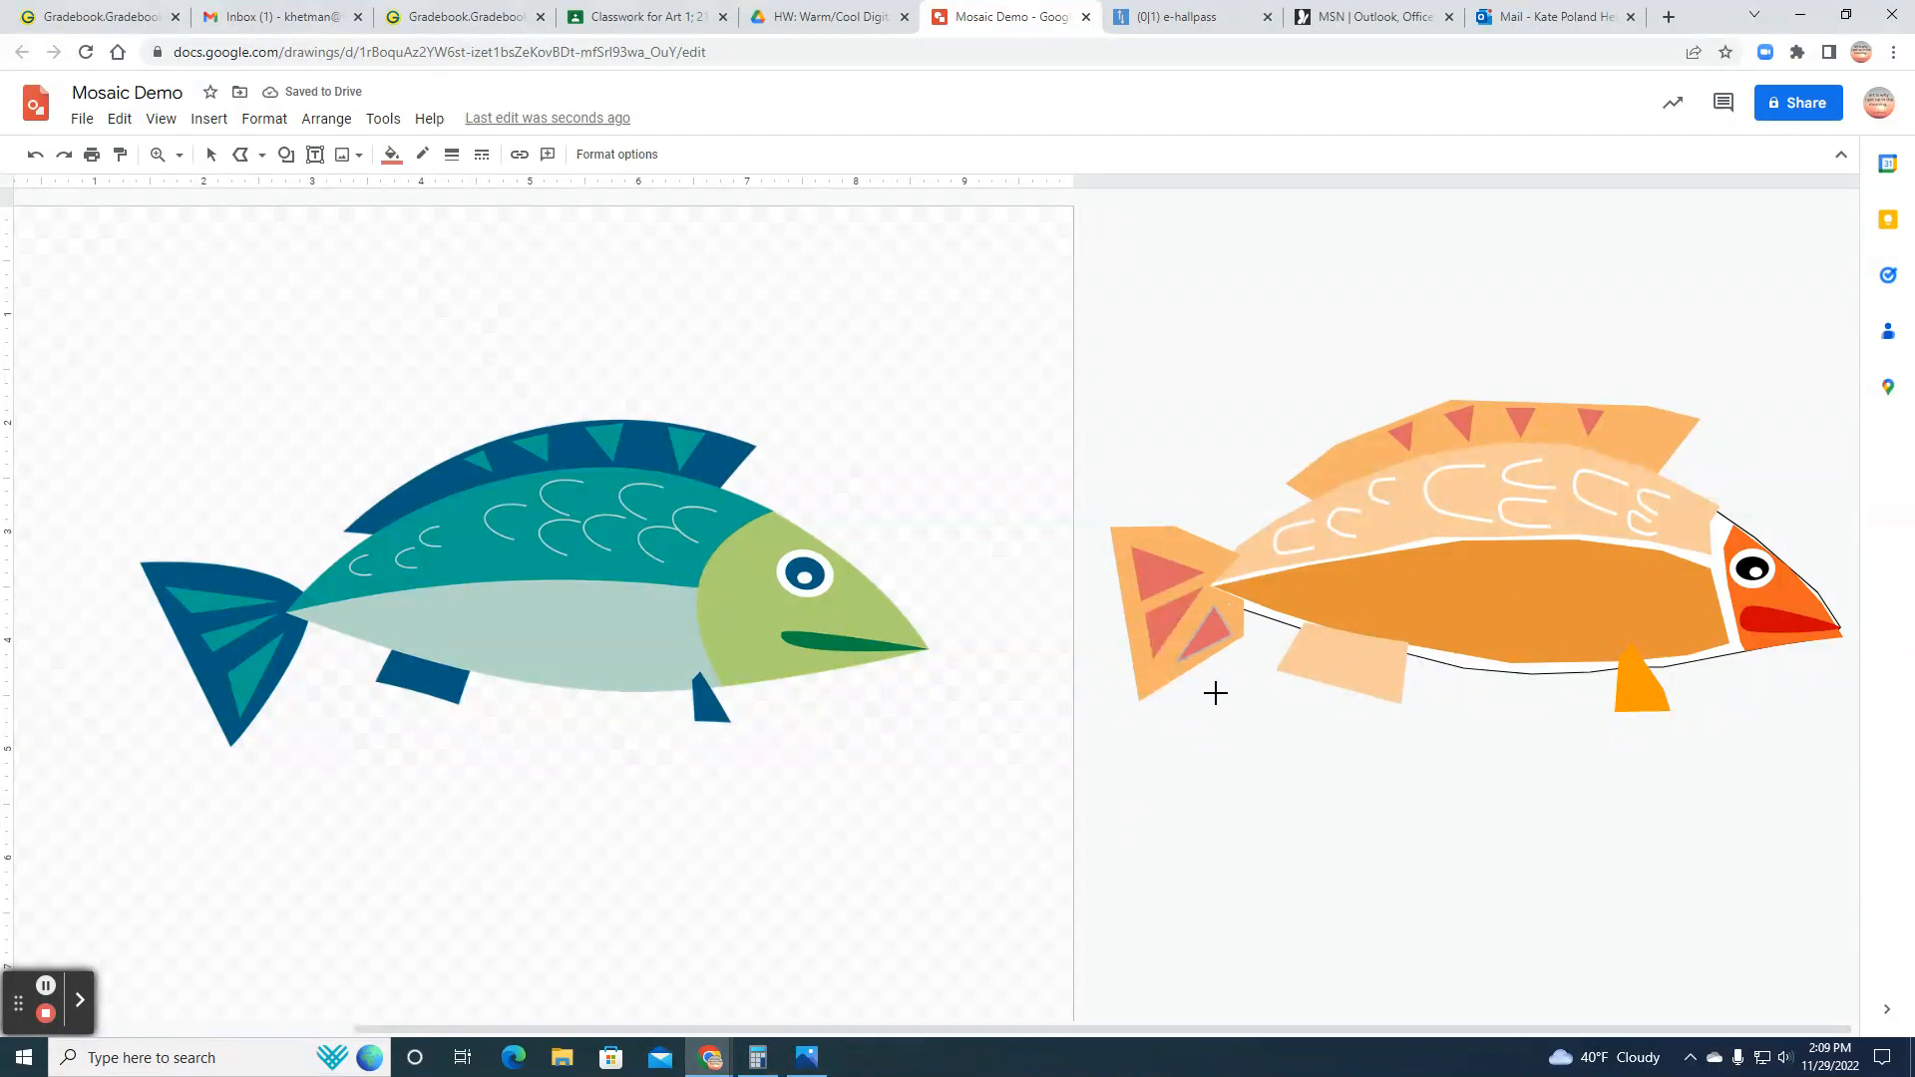
Step: Rotate the lower tail triangle about half a turn so its tip points toward the body, and enlarge the orange tail shape slightly
click(210, 153)
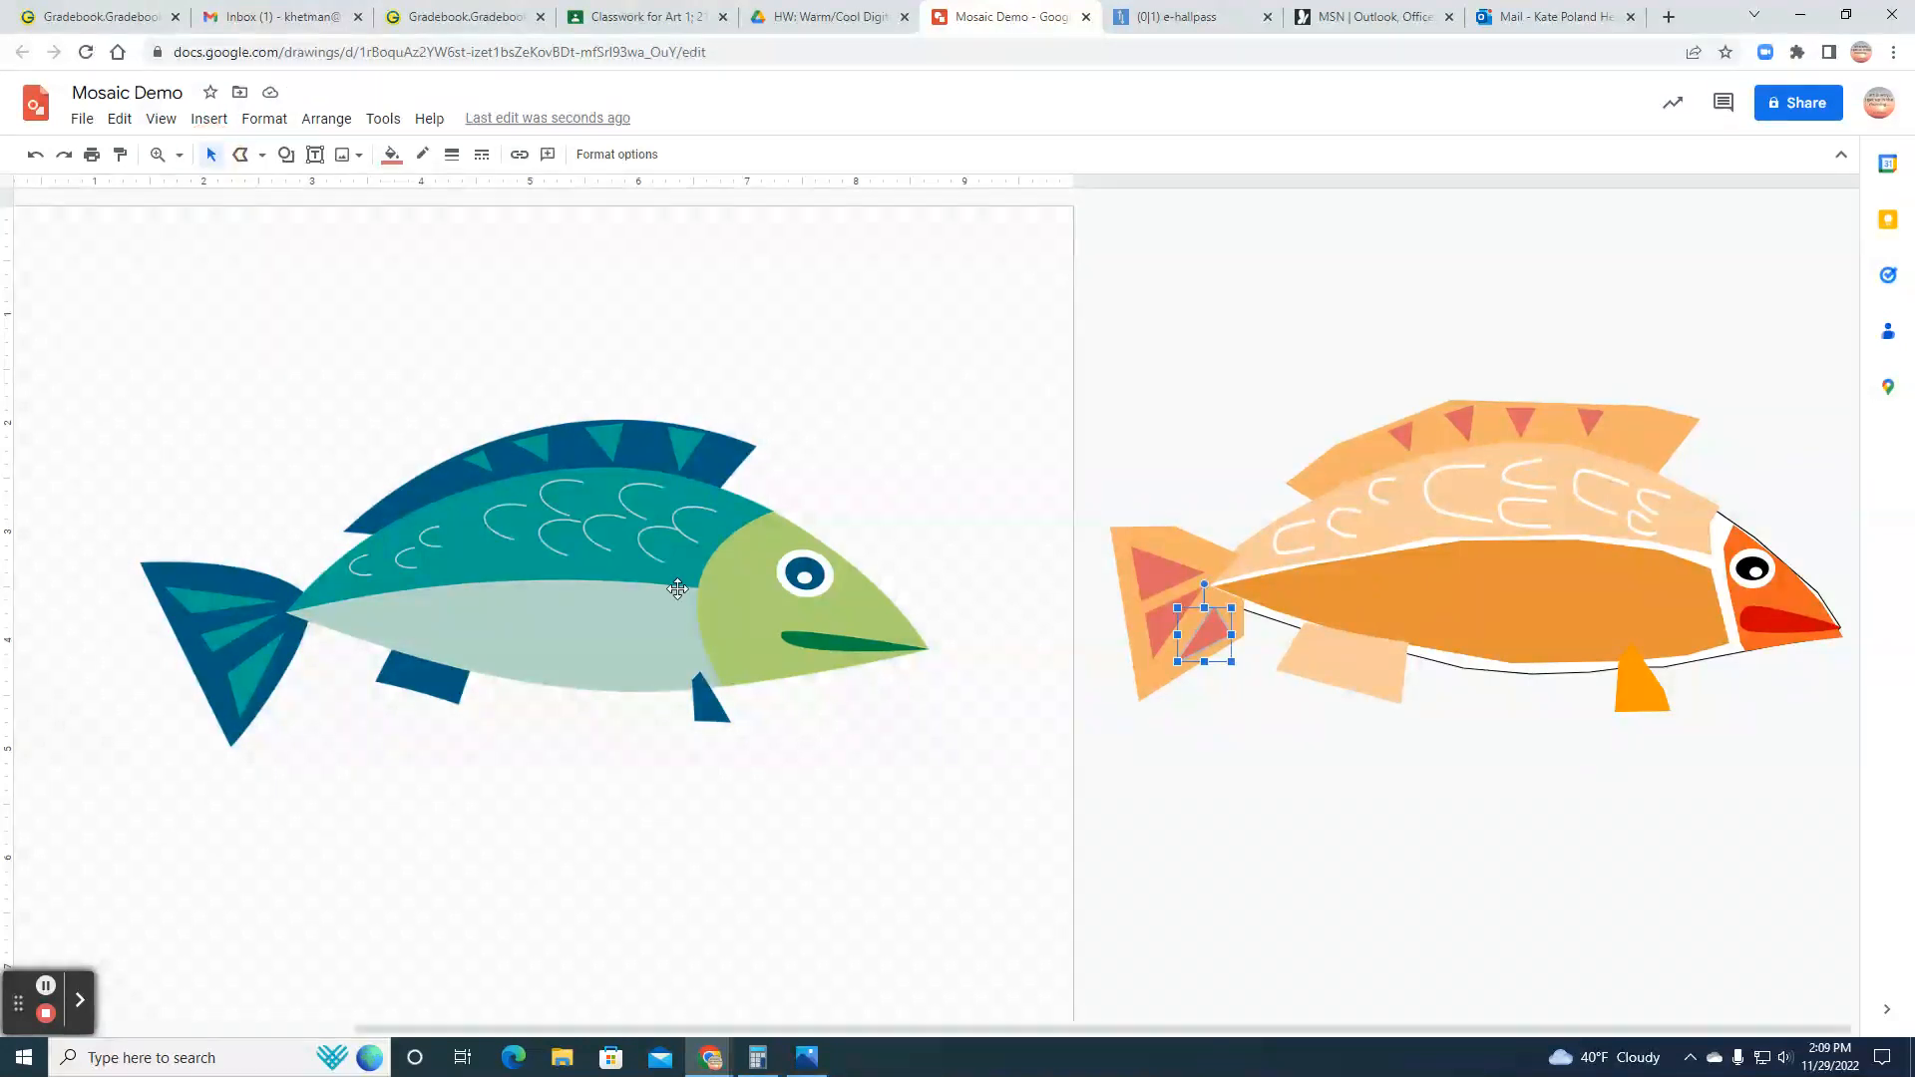
drag(1205, 587, 1166, 676)
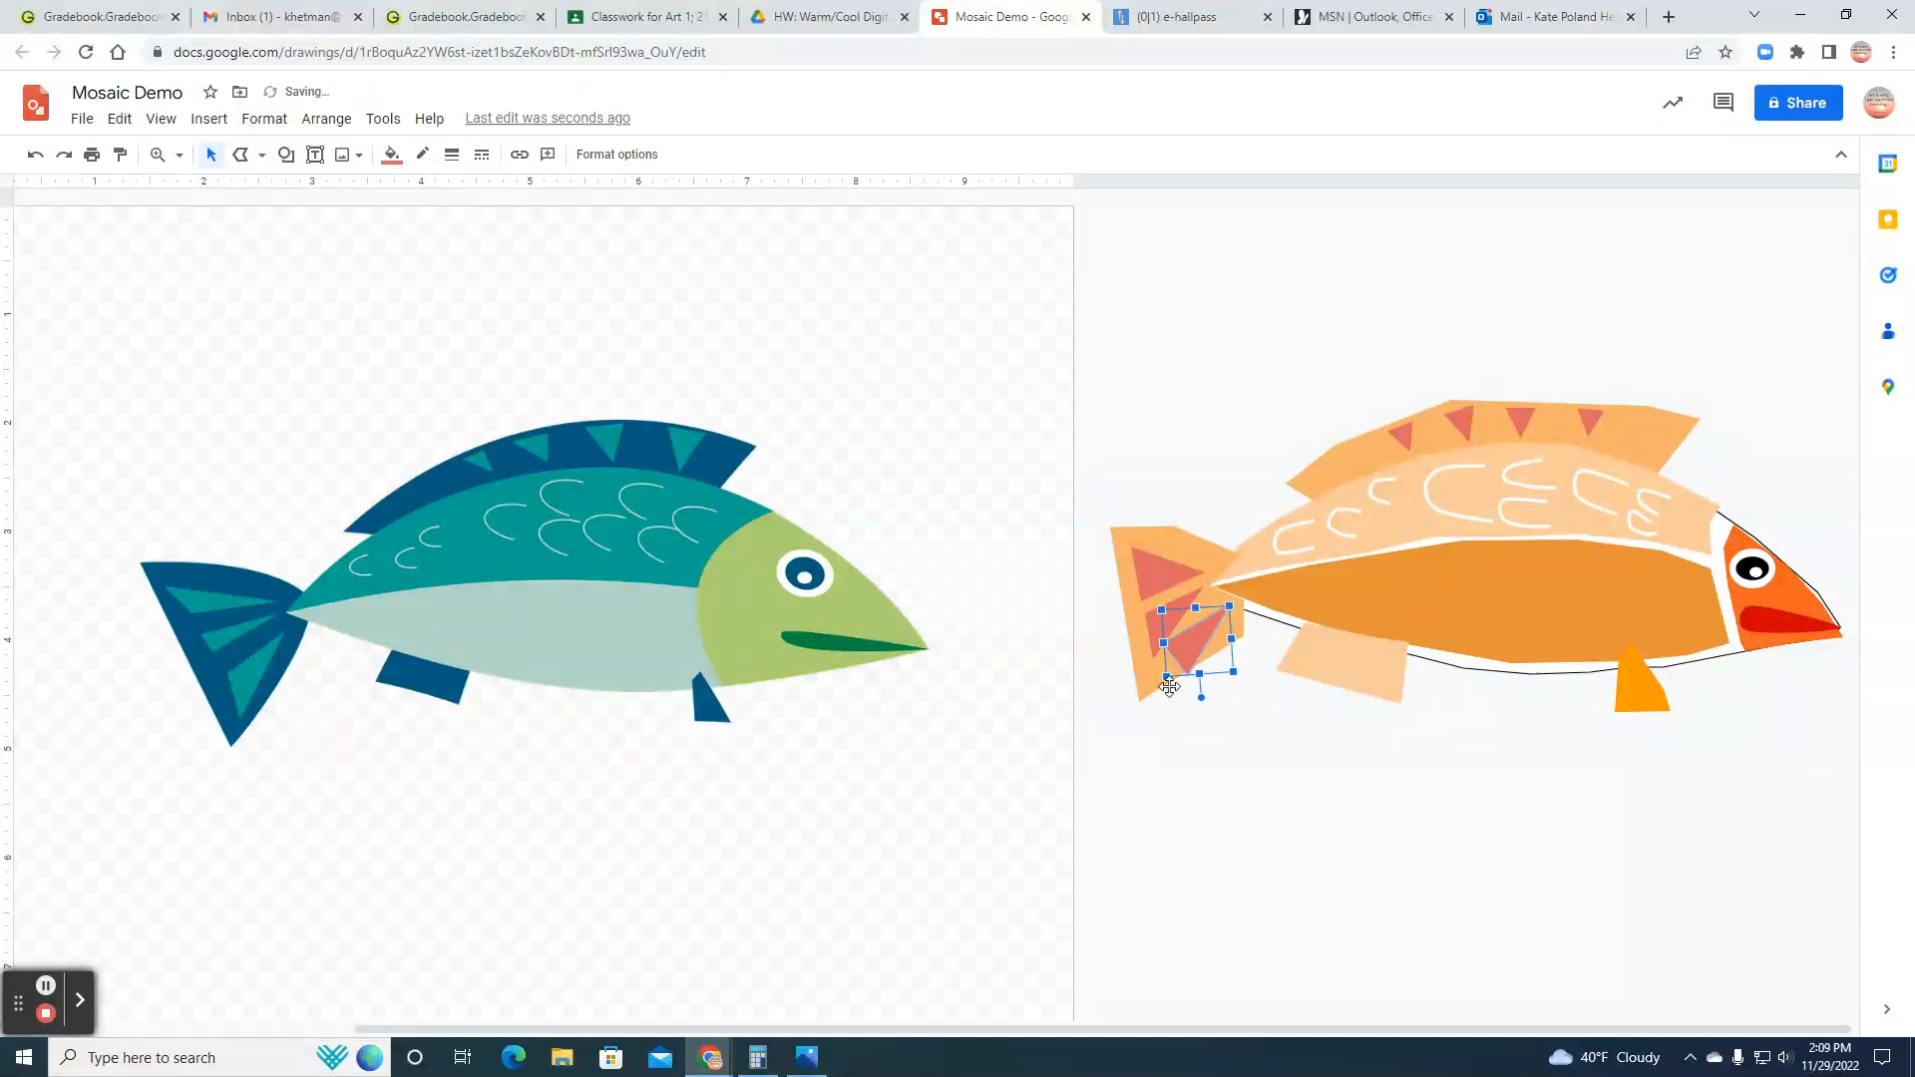
click(1163, 695)
drag(1242, 700, 1254, 712)
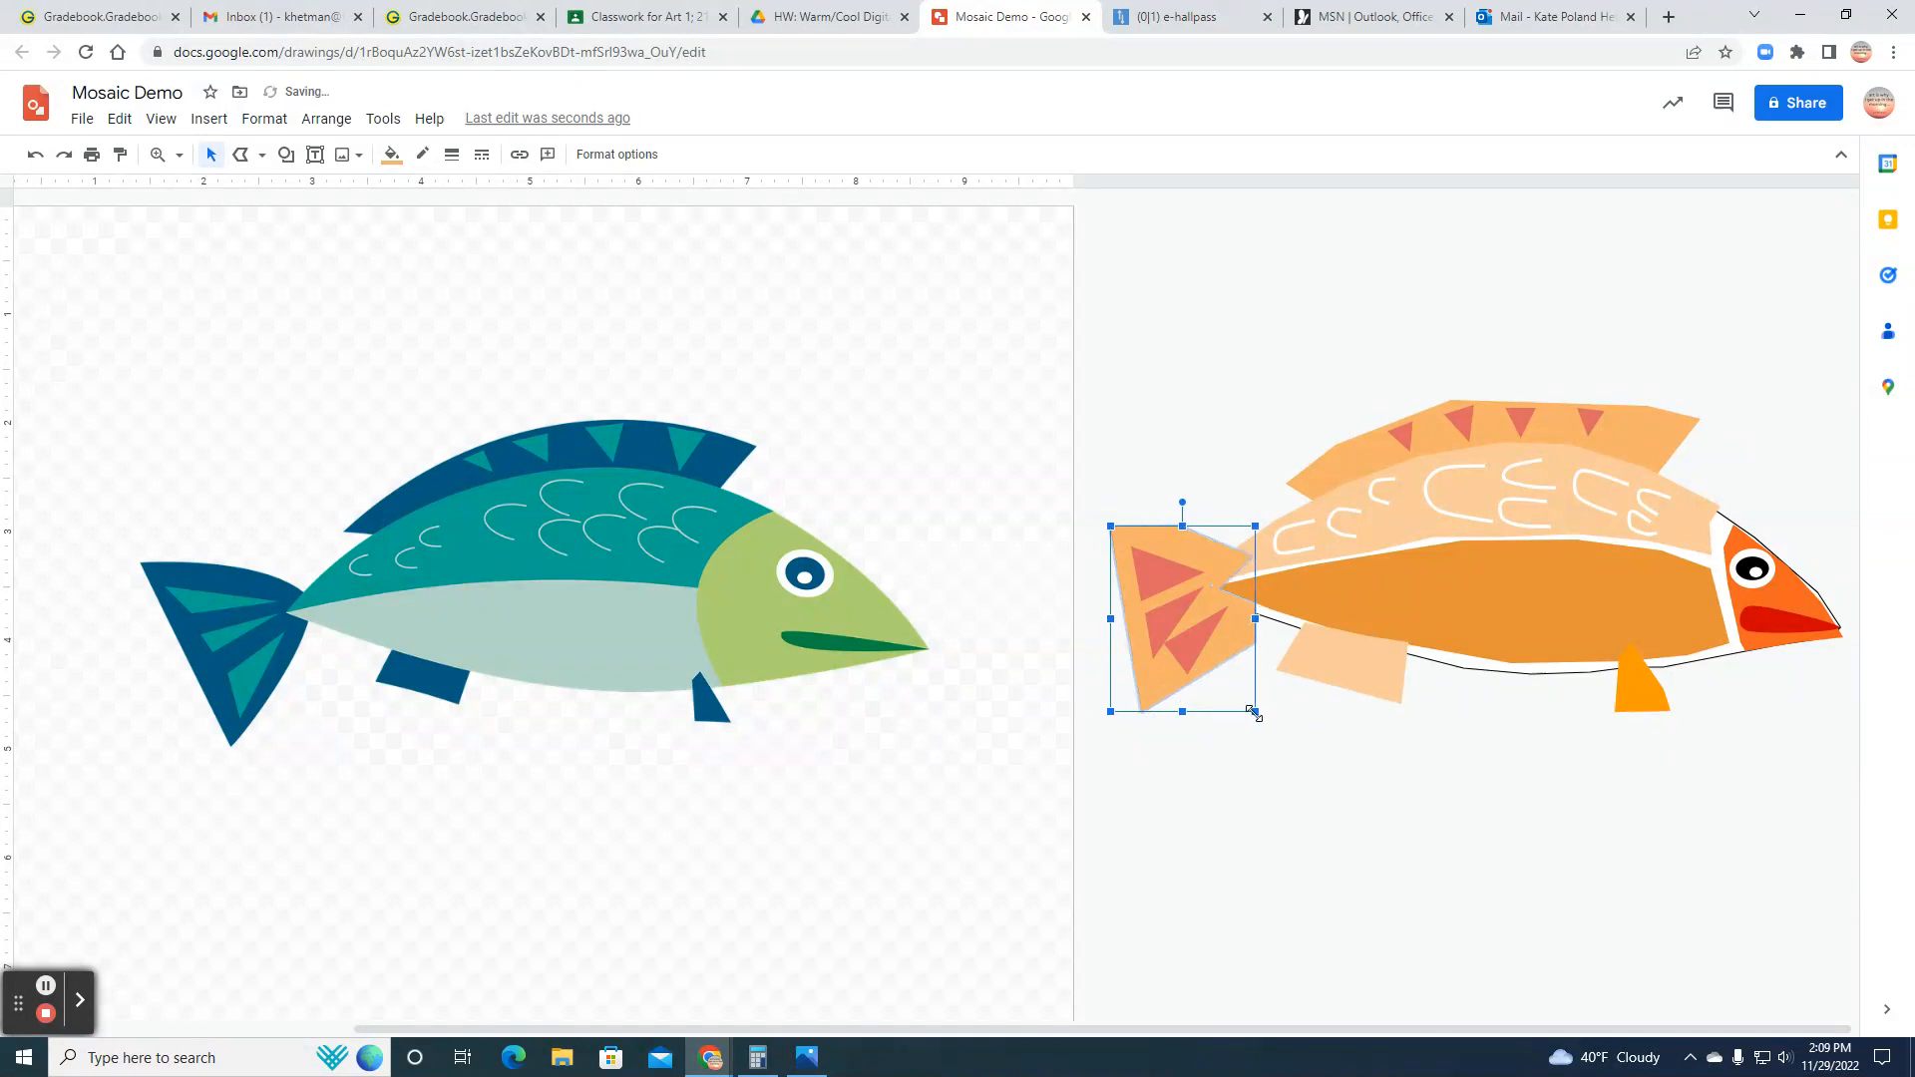
Step: Move the lower tail triangle slightly down and shrink it a little so it fits inside the enlarged tail
click(1197, 636)
drag(1198, 646, 1200, 655)
click(1267, 744)
click(1207, 652)
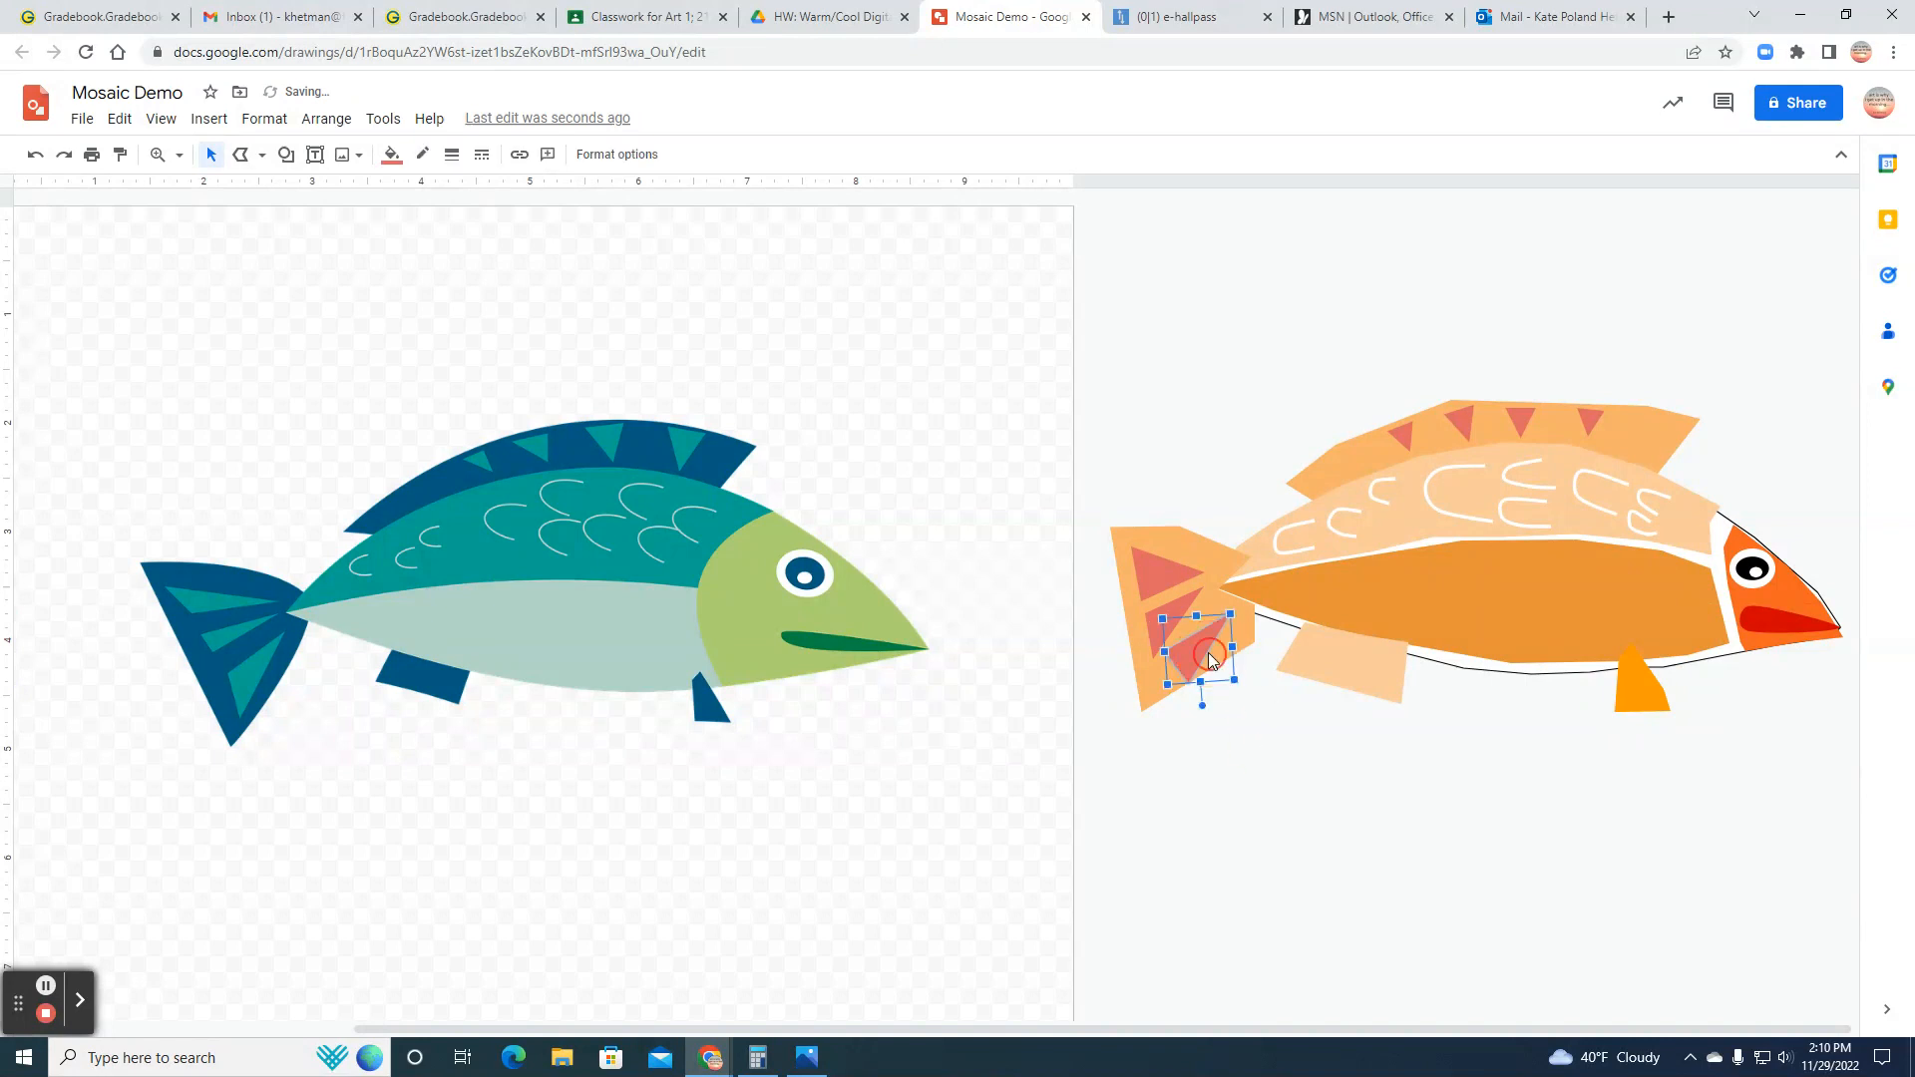
drag(1233, 678, 1229, 671)
click(1253, 746)
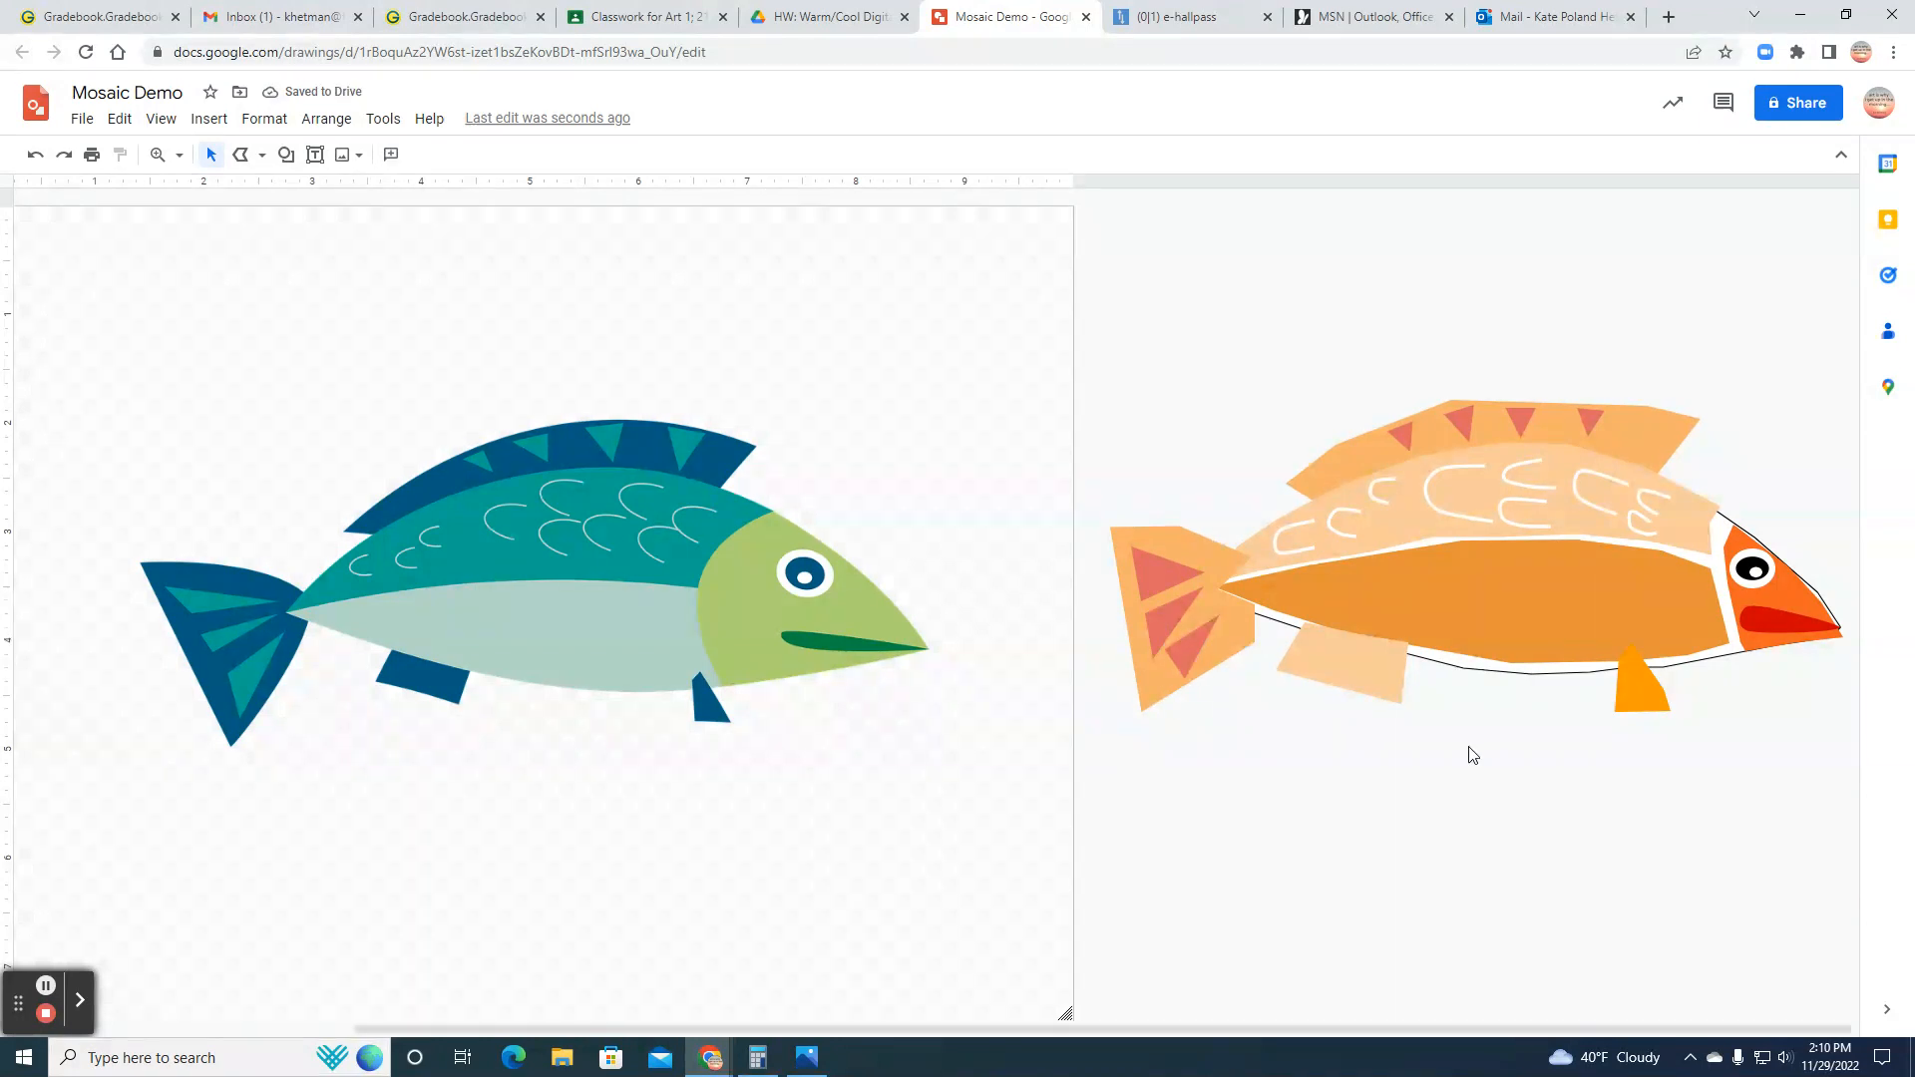
Step: Make the border of the black body outline around the orange fish transparent
click(1509, 674)
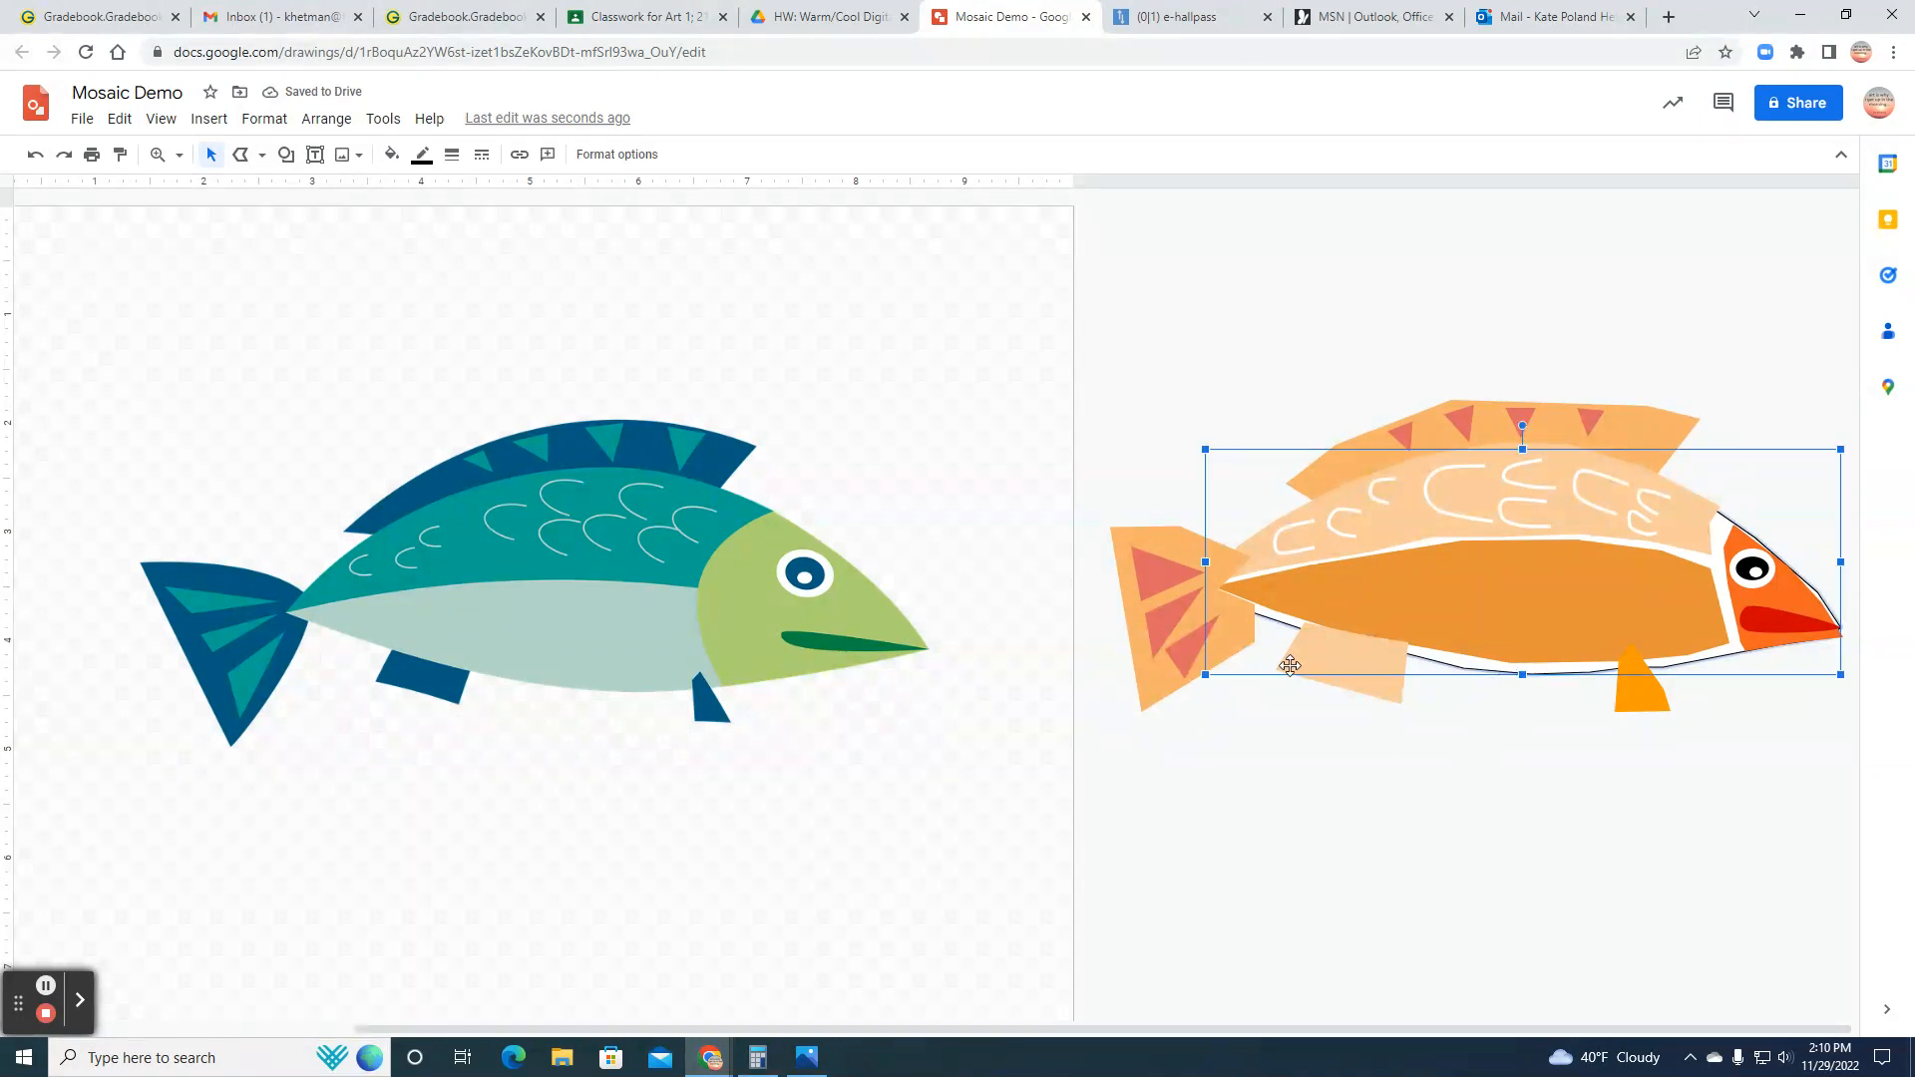
click(393, 157)
scroll(419, 199, down, 1)
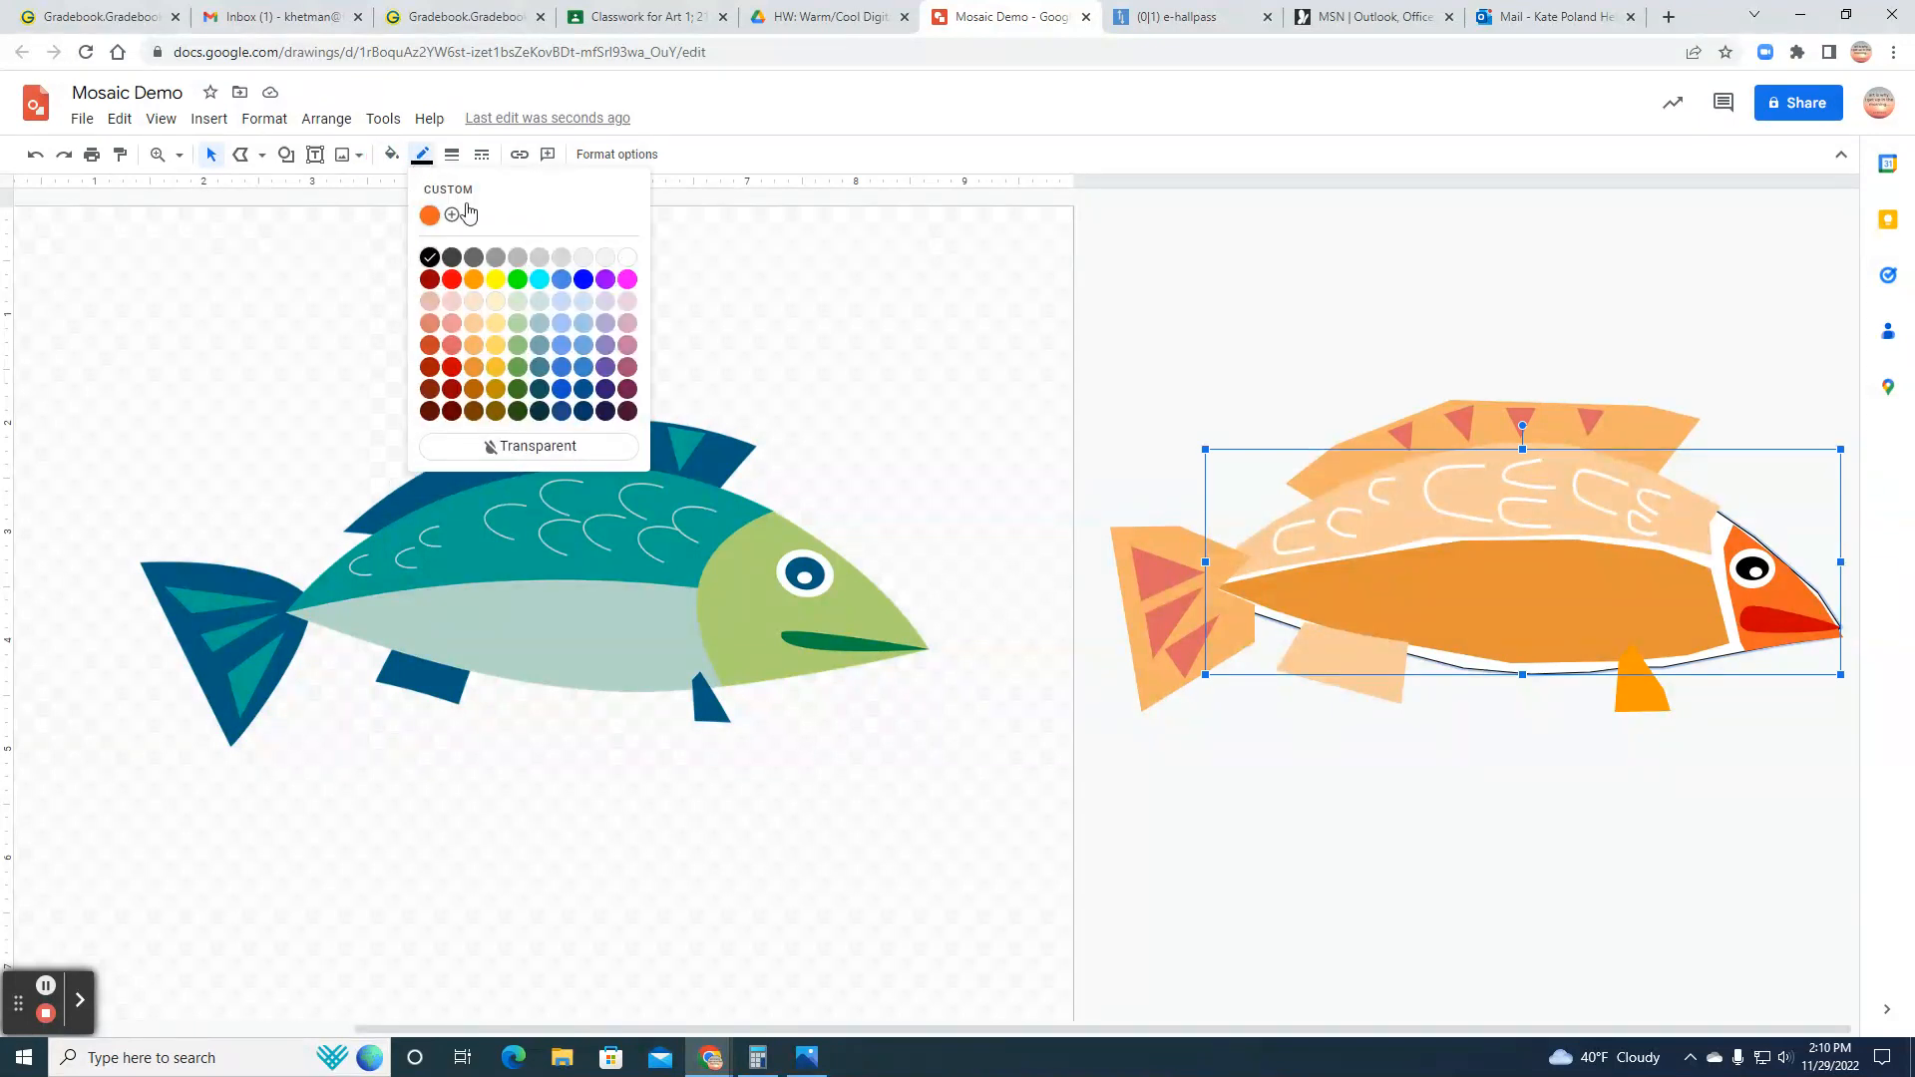
click(548, 449)
click(1460, 817)
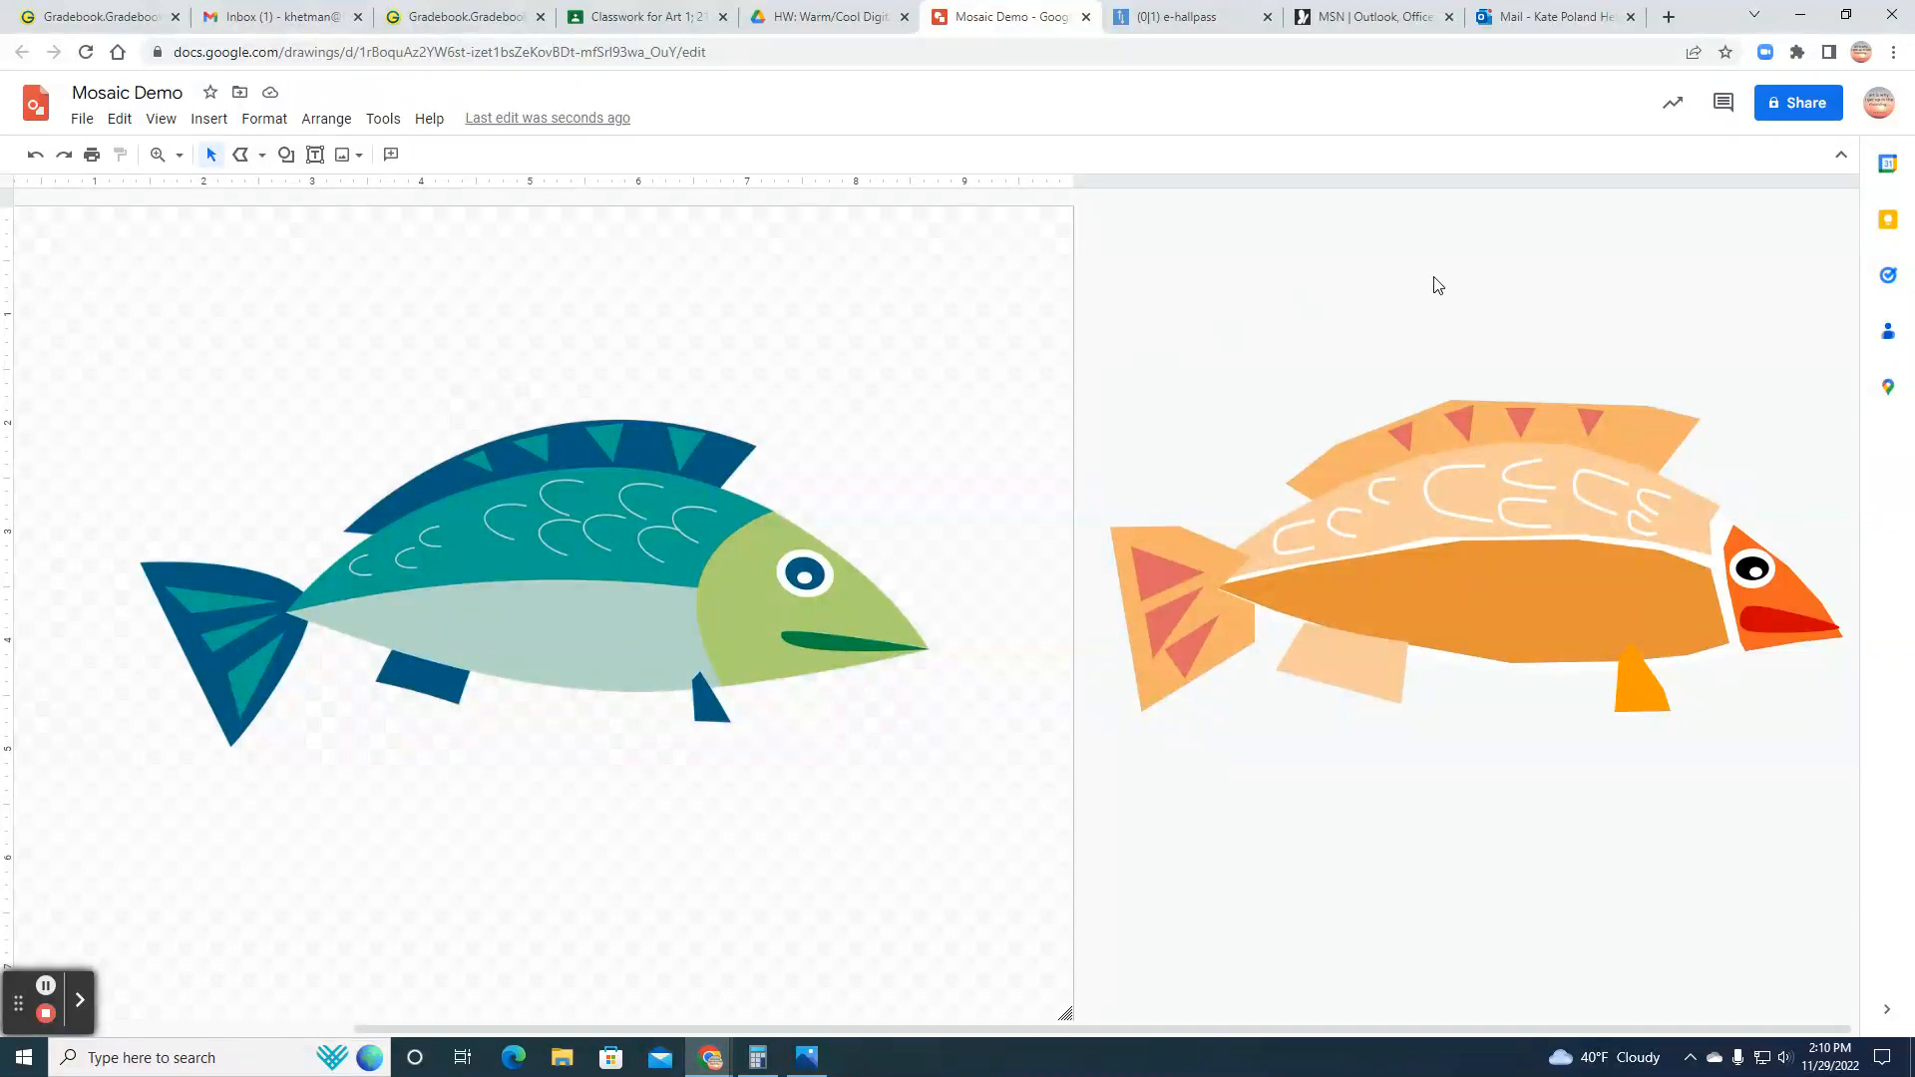
Step: Capture a screenshot of the drawing area showing both fish and save it as a PNG image to the Desktop
click(84, 120)
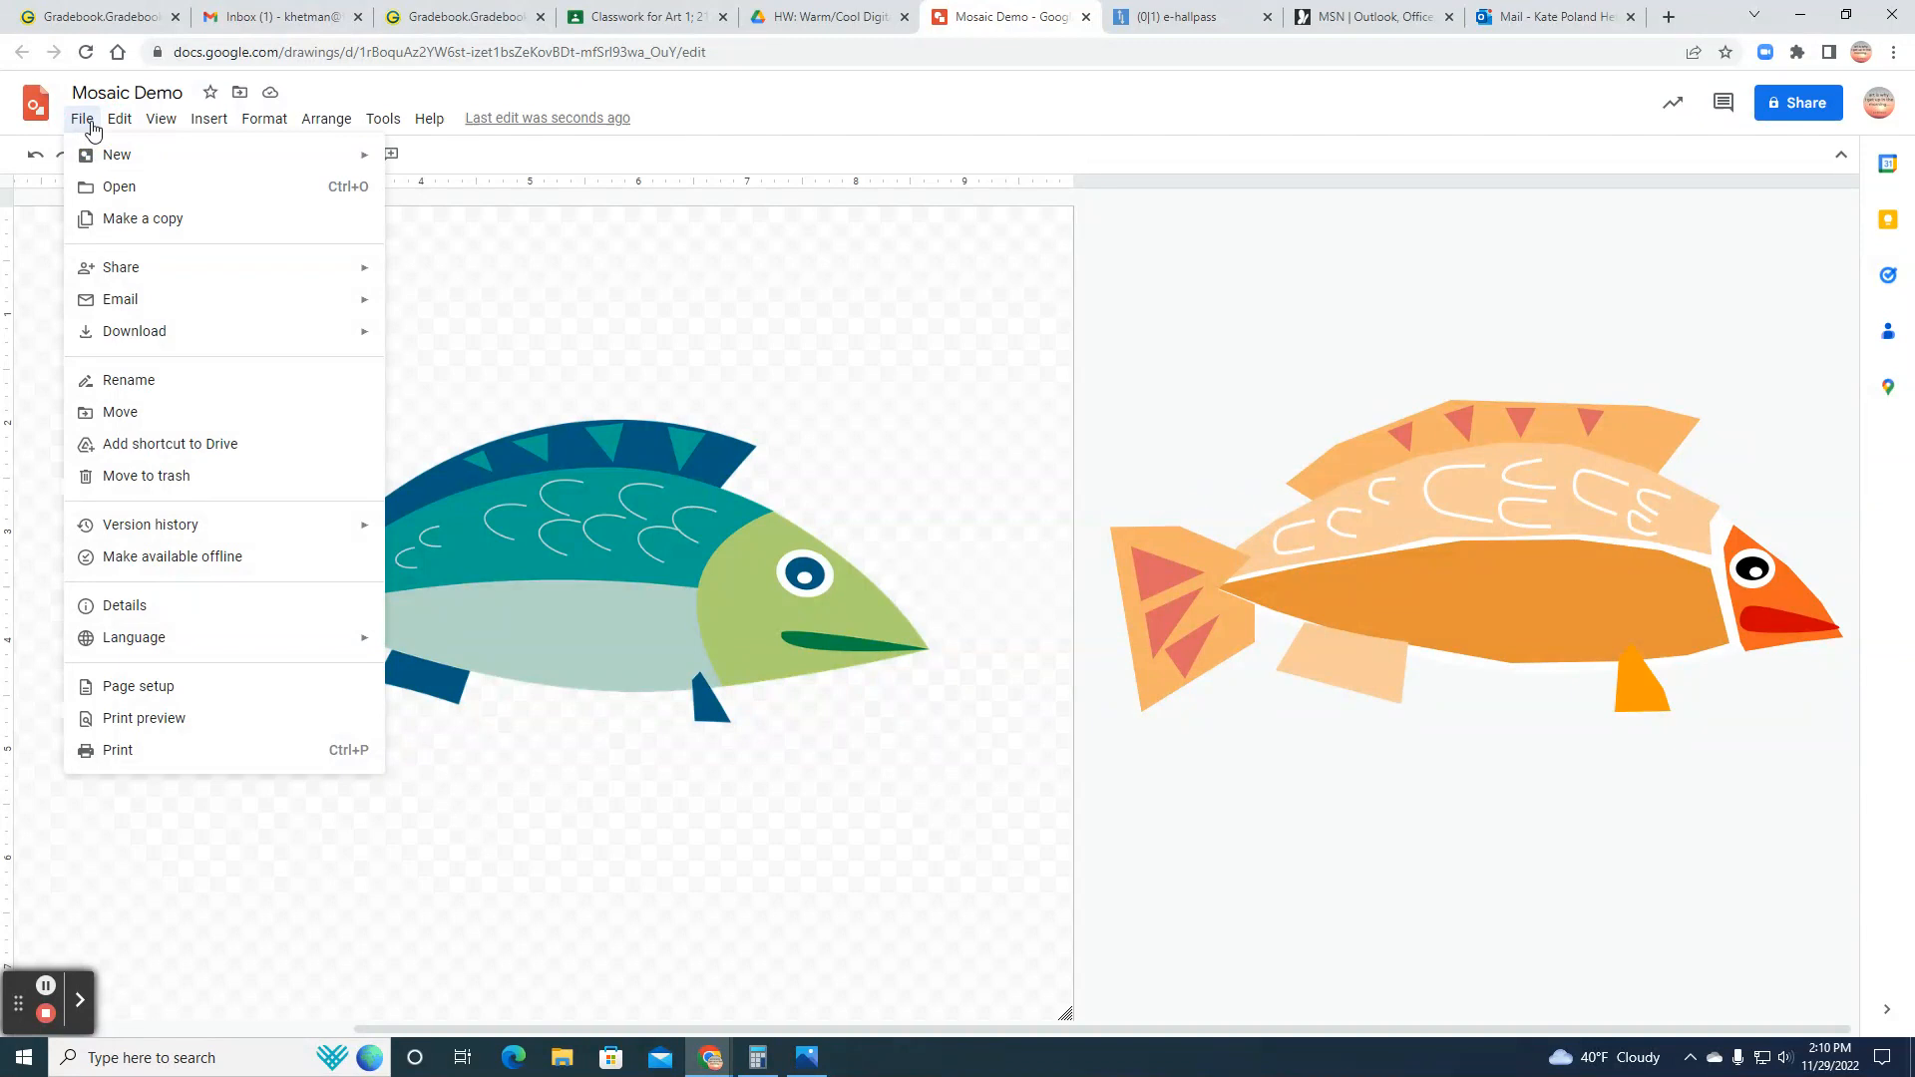
click(761, 105)
click(1804, 57)
click(1656, 276)
click(1651, 209)
mouse_move(27, 205)
mouse_down()
mouse_move(55, 329)
mouse_move(974, 410)
mouse_move(1899, 760)
mouse_move(1837, 987)
mouse_move(1884, 1010)
mouse_up()
click(956, 983)
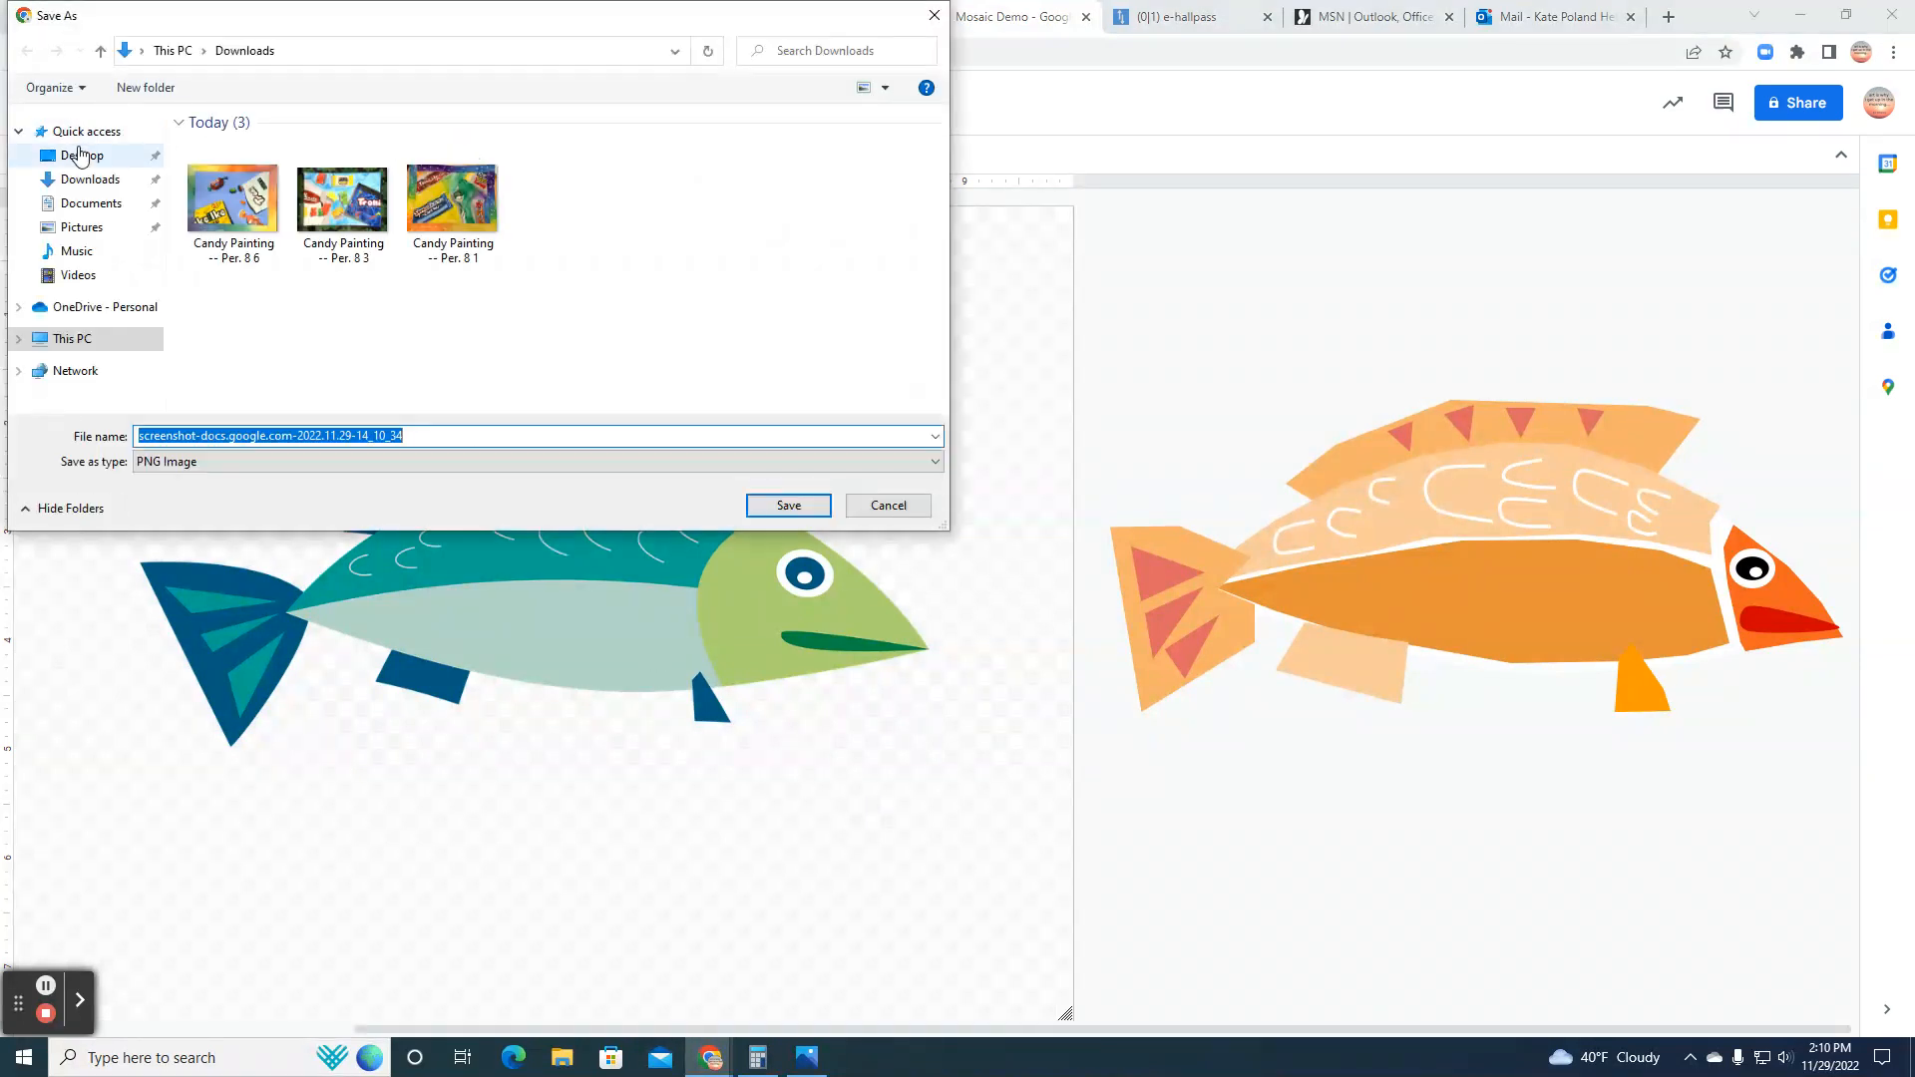
click(81, 154)
click(788, 505)
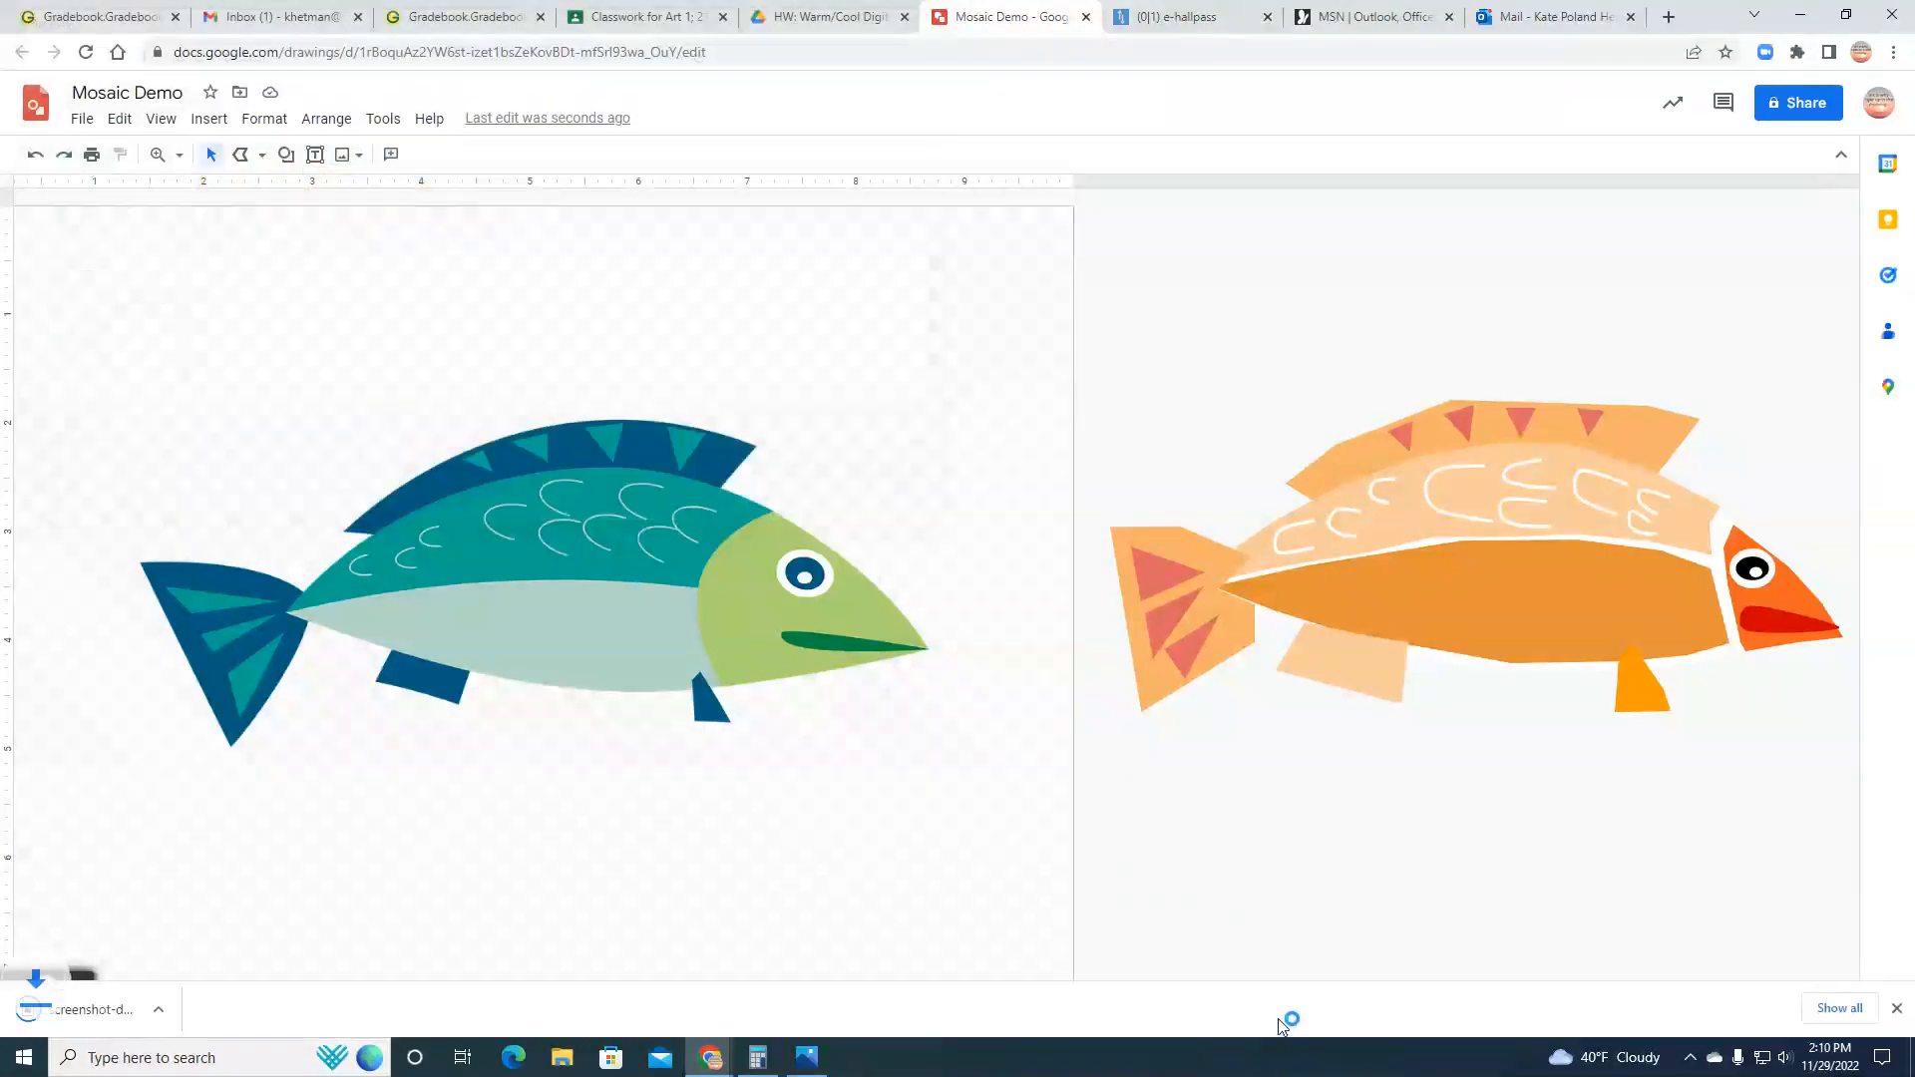
Step: Reshape the orange fish's red mouth into a thinner, flatter shape
drag(1274, 972, 1573, 975)
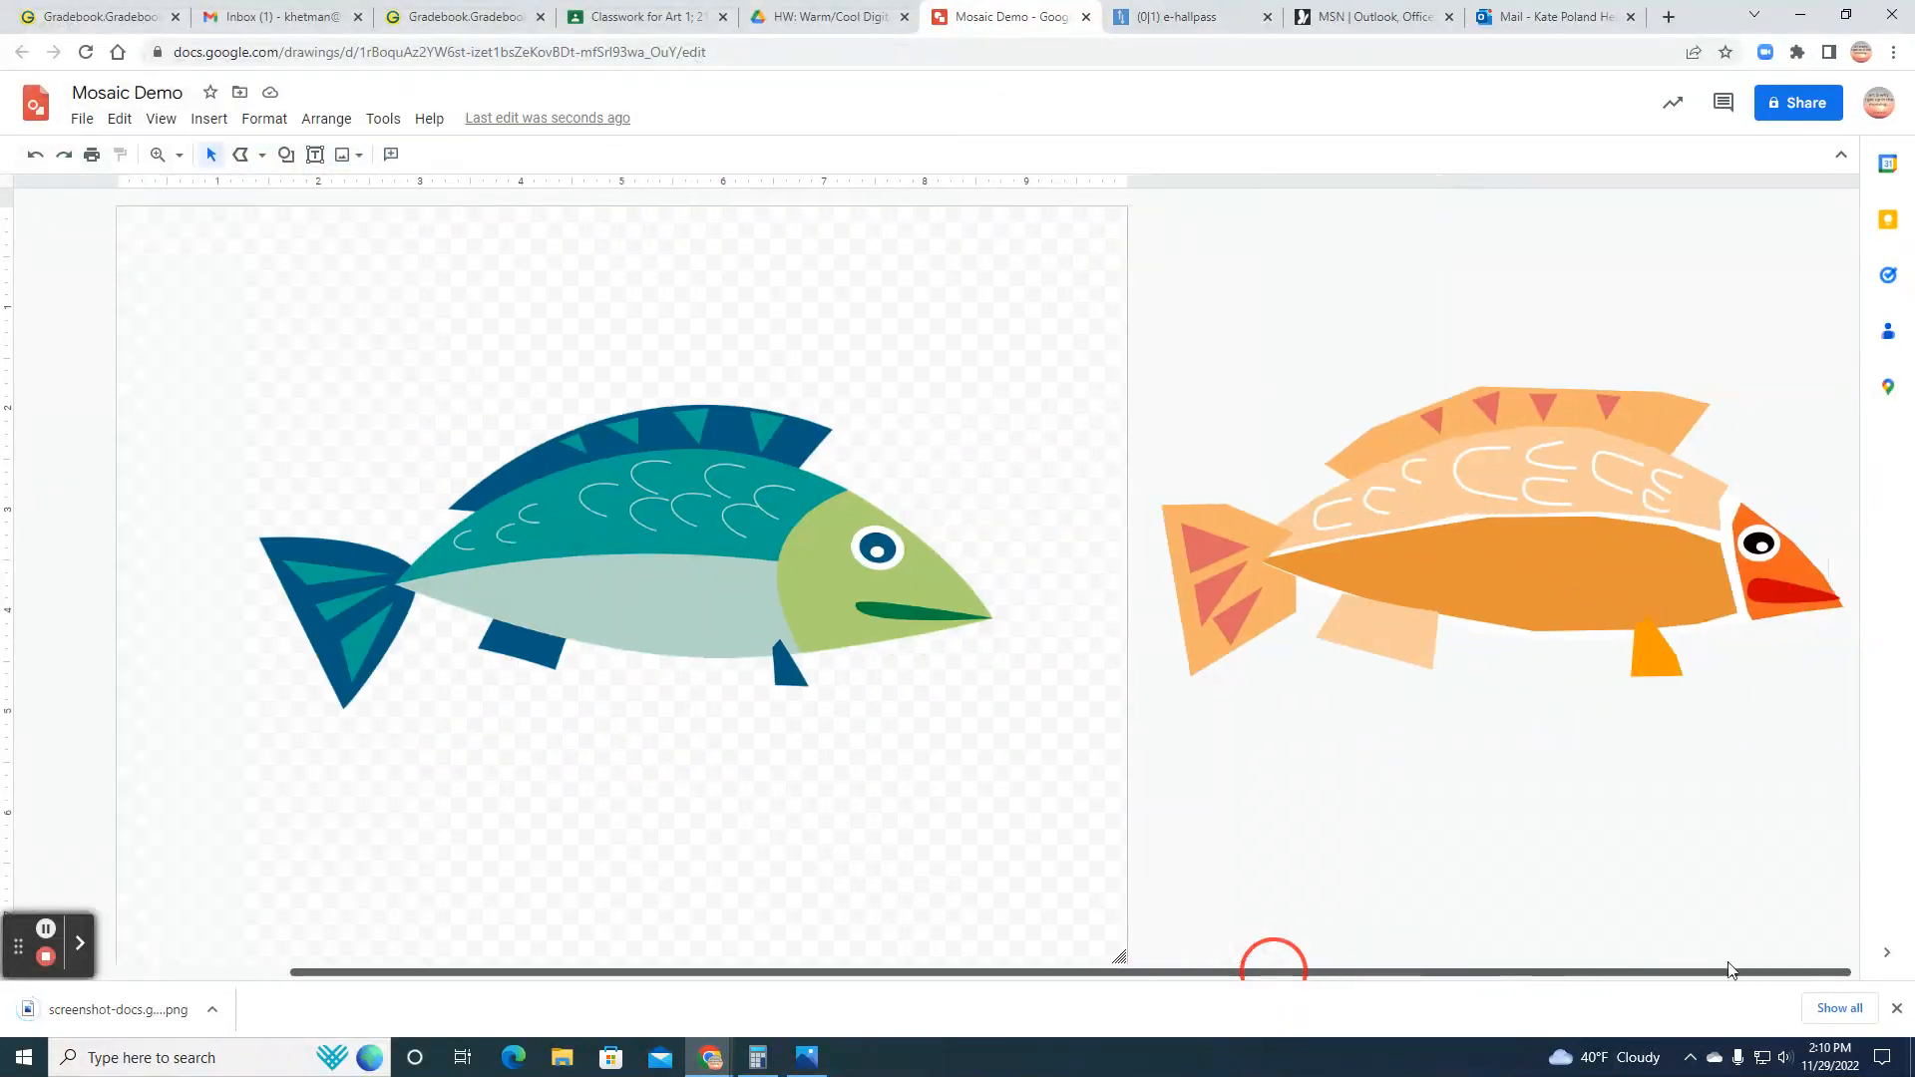
mouse_move(1767, 588)
mouse_down()
mouse_move(1747, 596)
mouse_move(1817, 595)
mouse_move(1802, 566)
mouse_move(1797, 592)
mouse_up()
click(1827, 727)
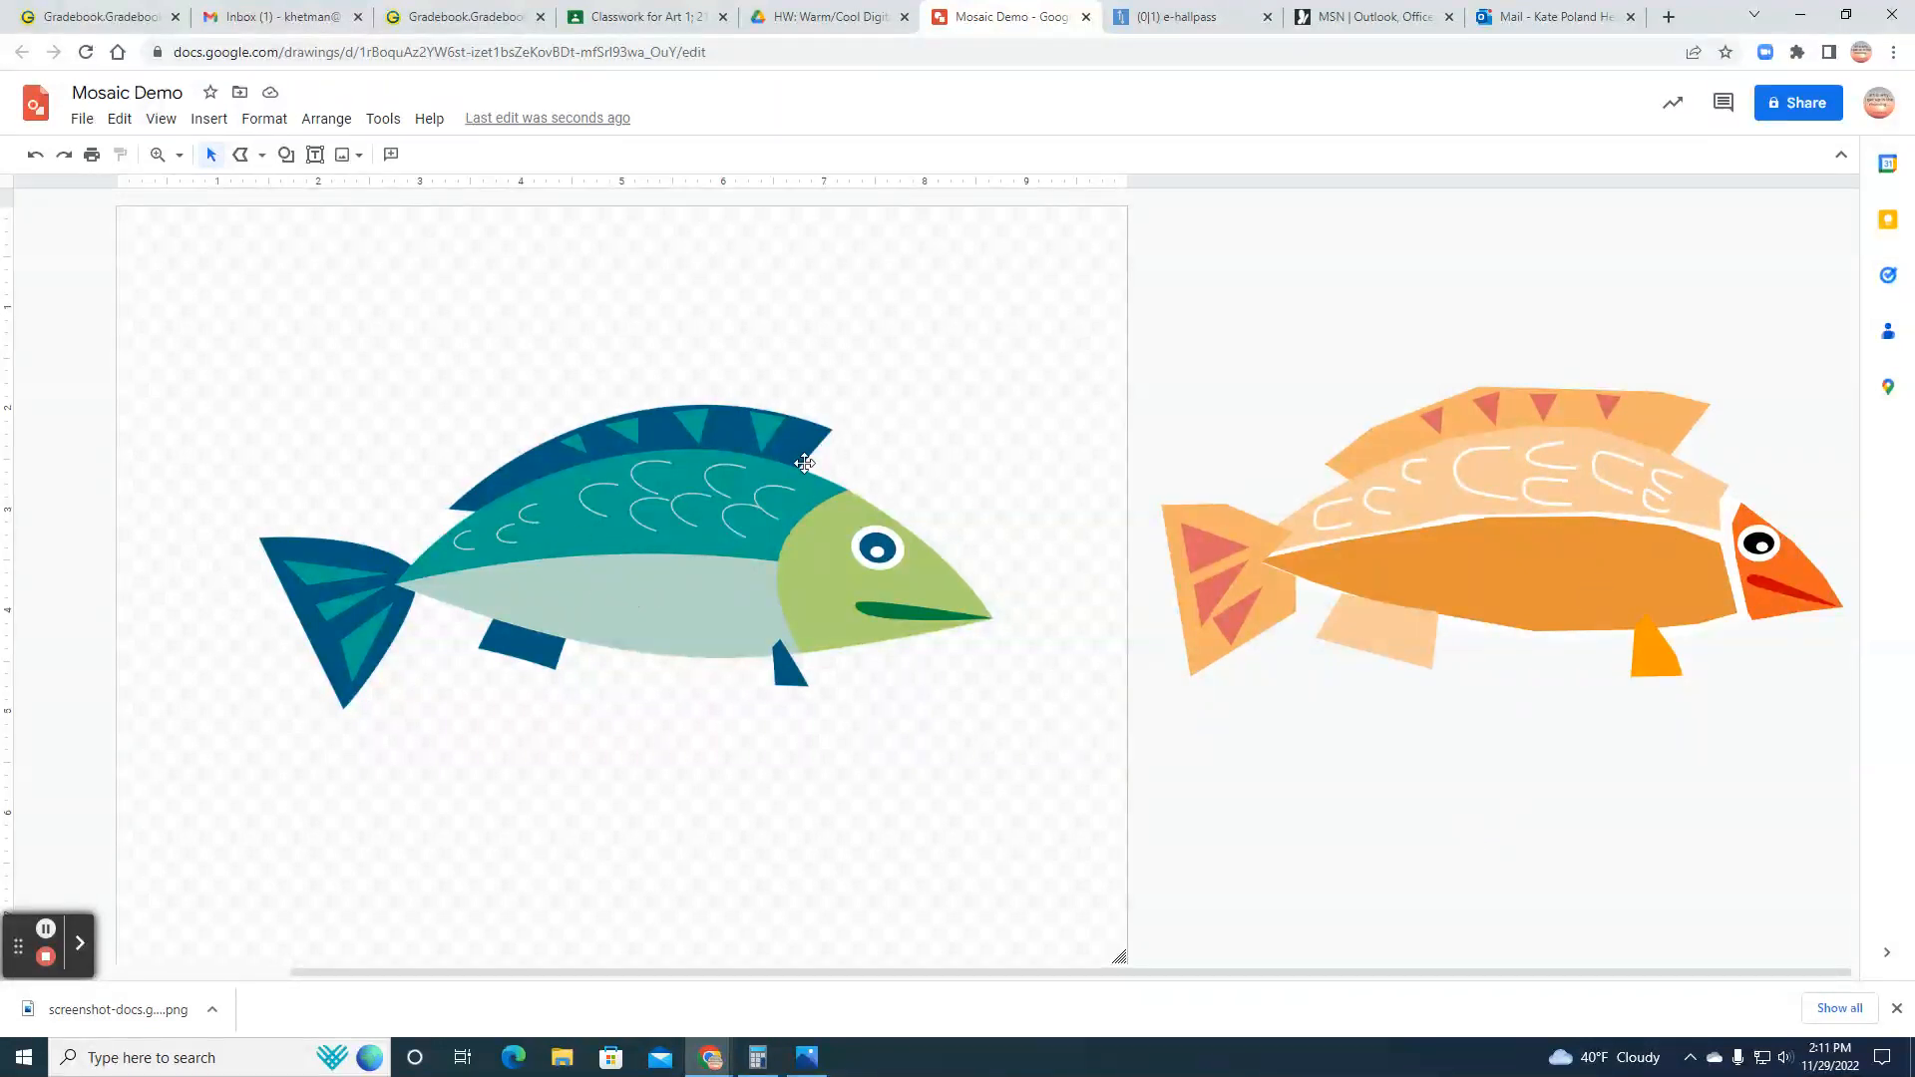
Step: Delete the original blue-green fish image from the canvas and group all shapes of the orange fish into one object
click(707, 592)
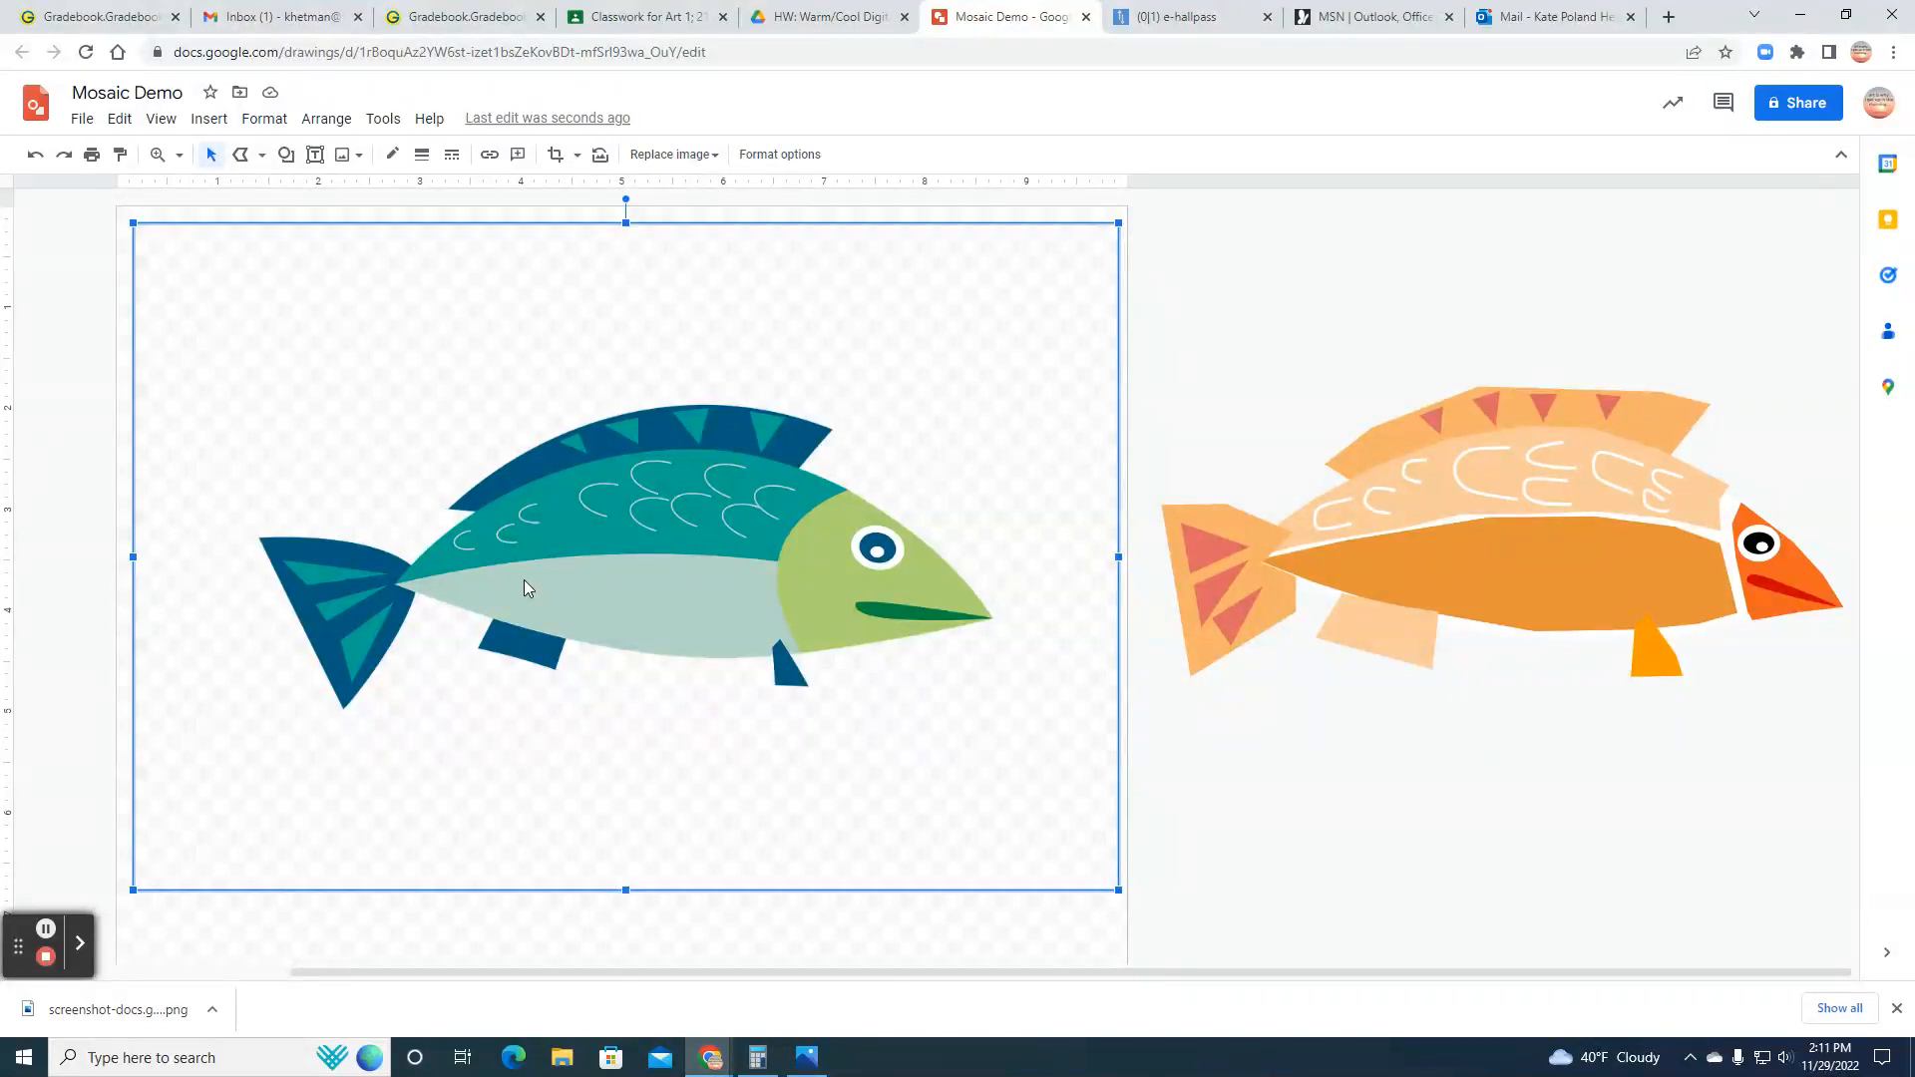
key(Delete)
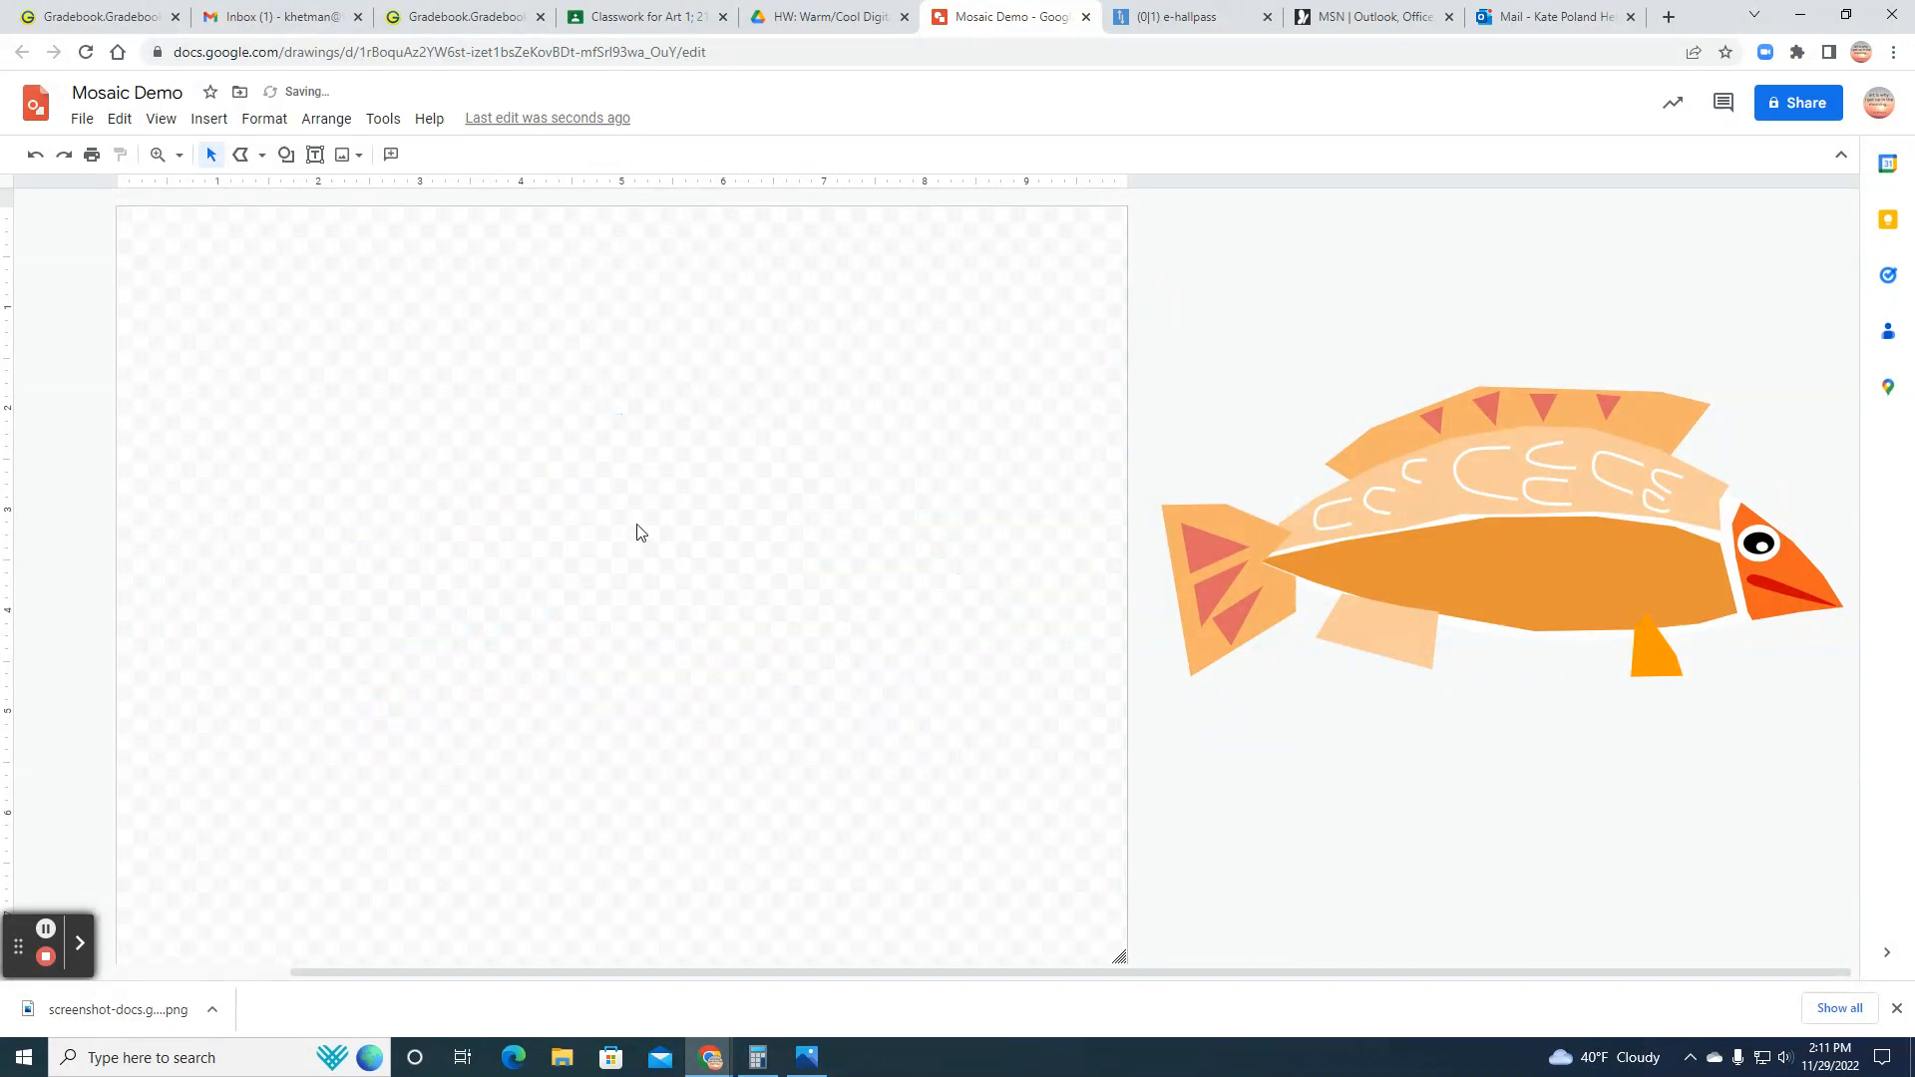
click(1420, 475)
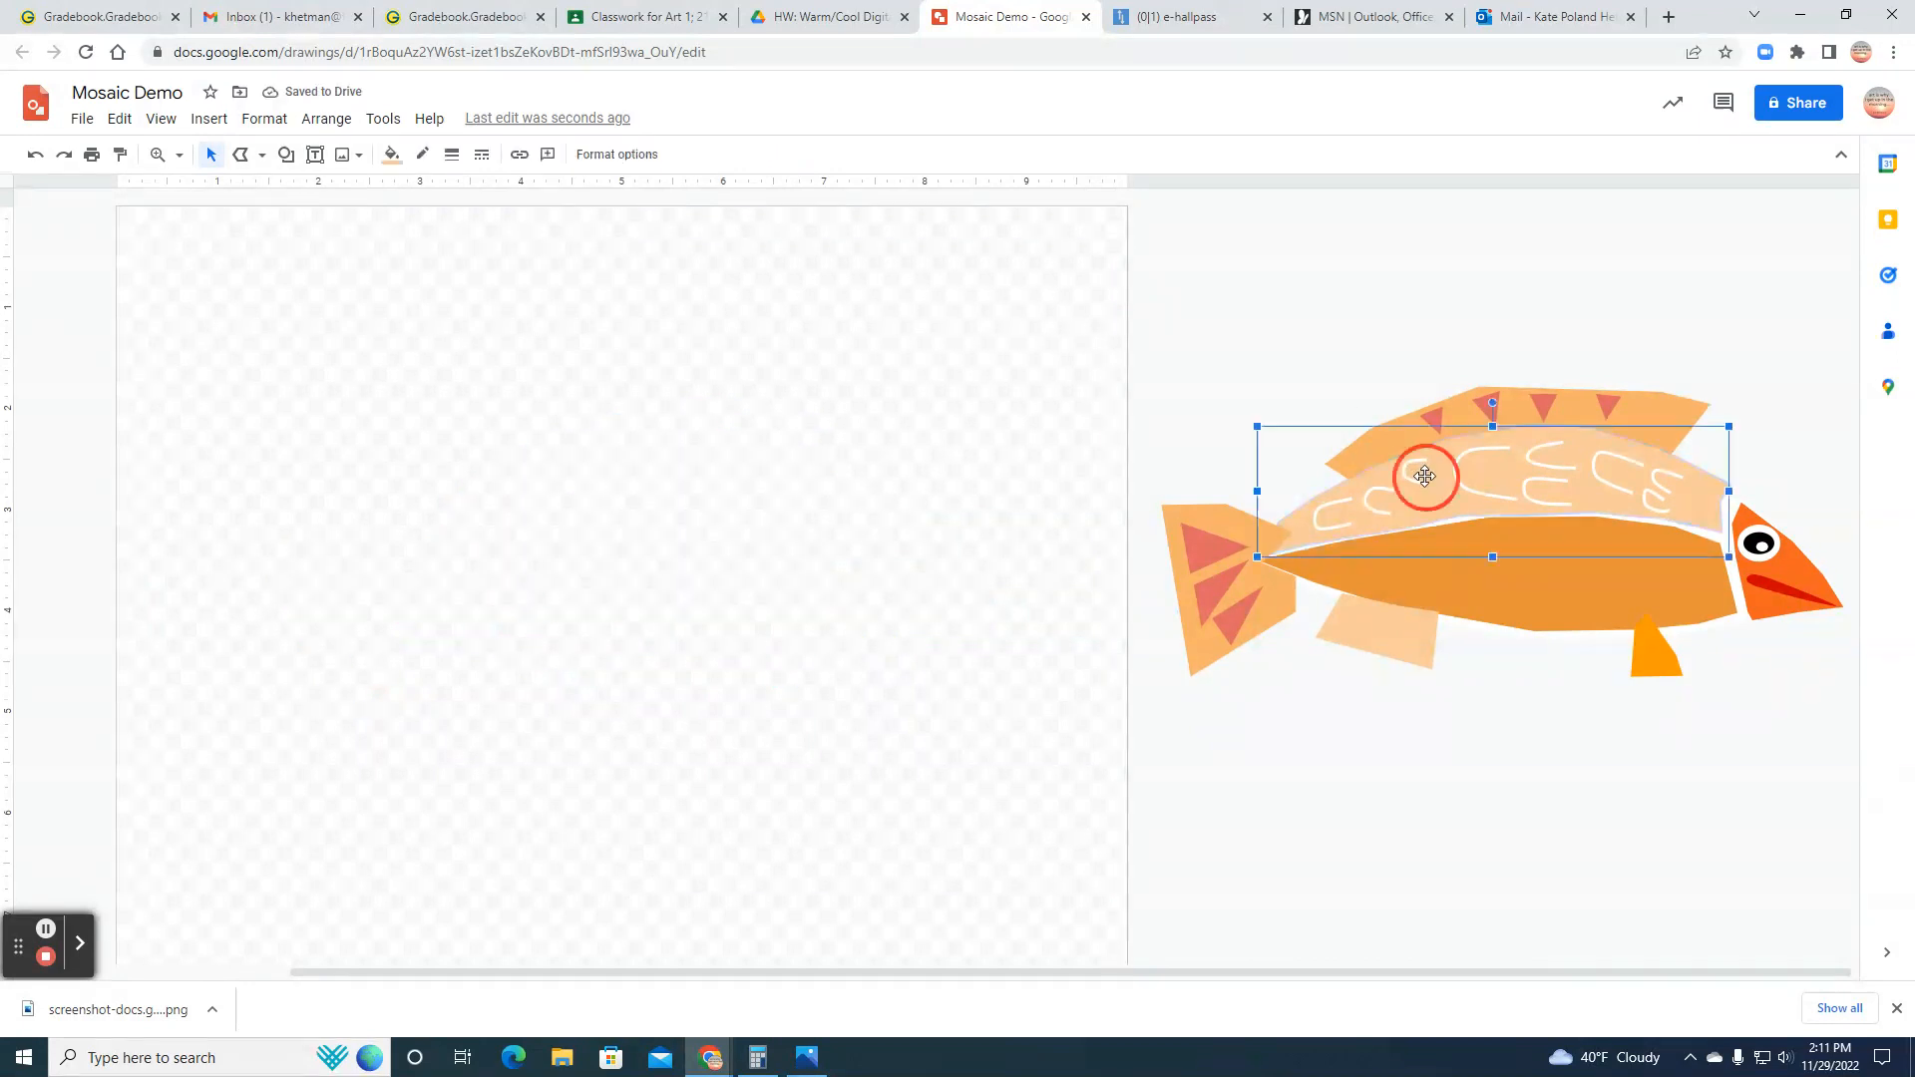
click(119, 118)
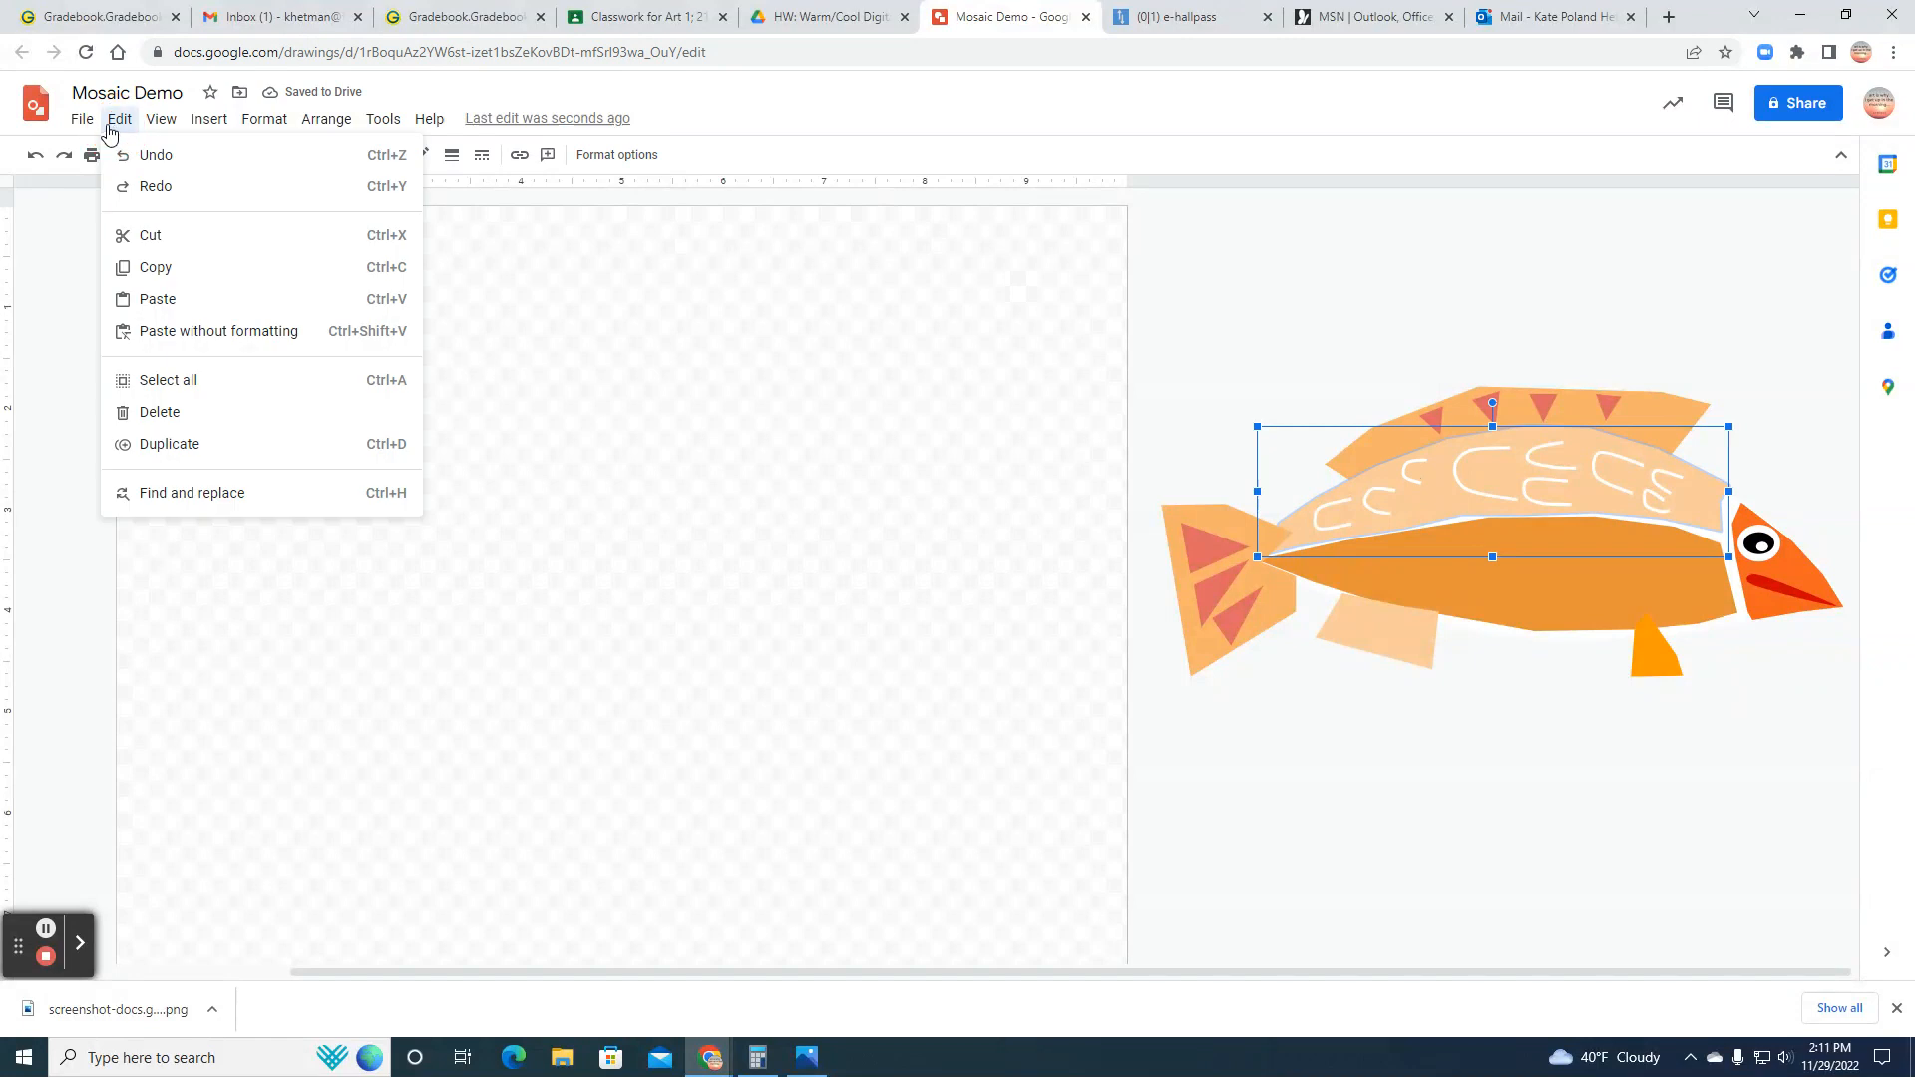
click(169, 379)
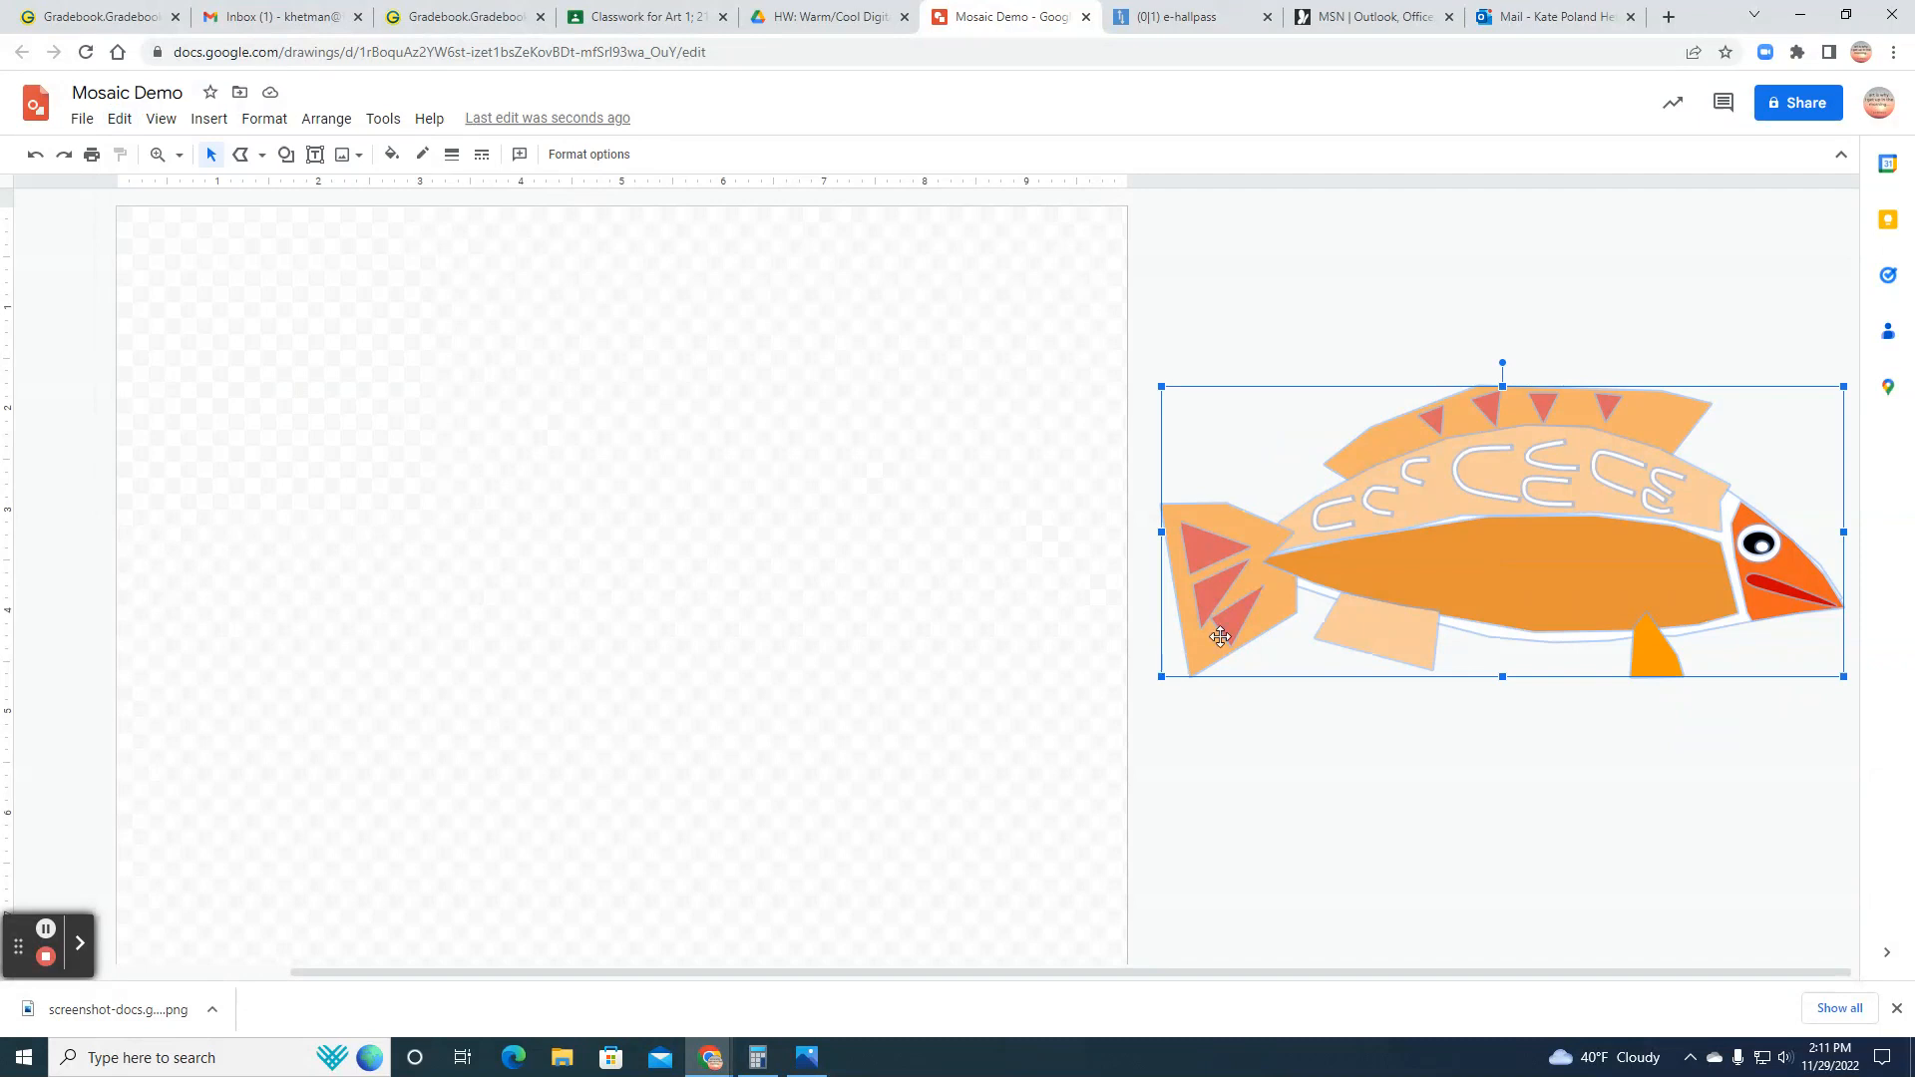
click(330, 123)
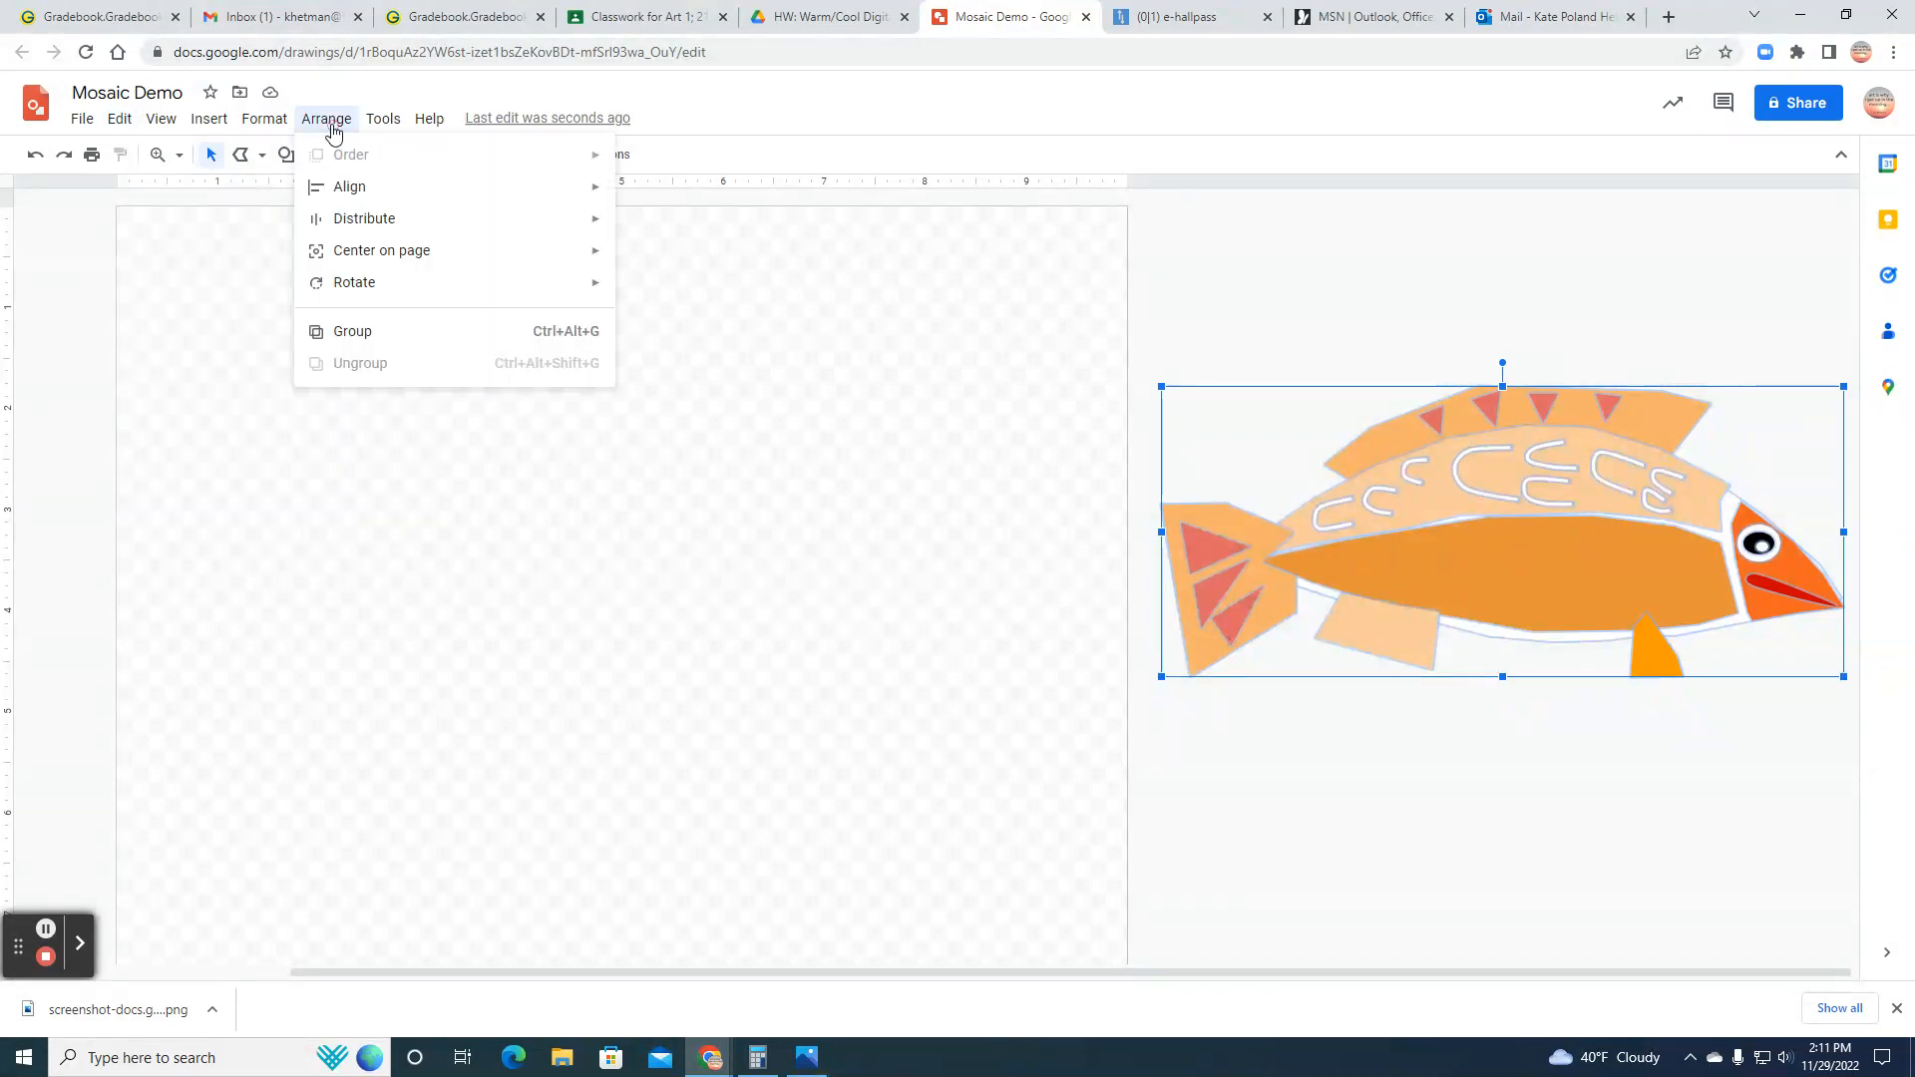
click(350, 330)
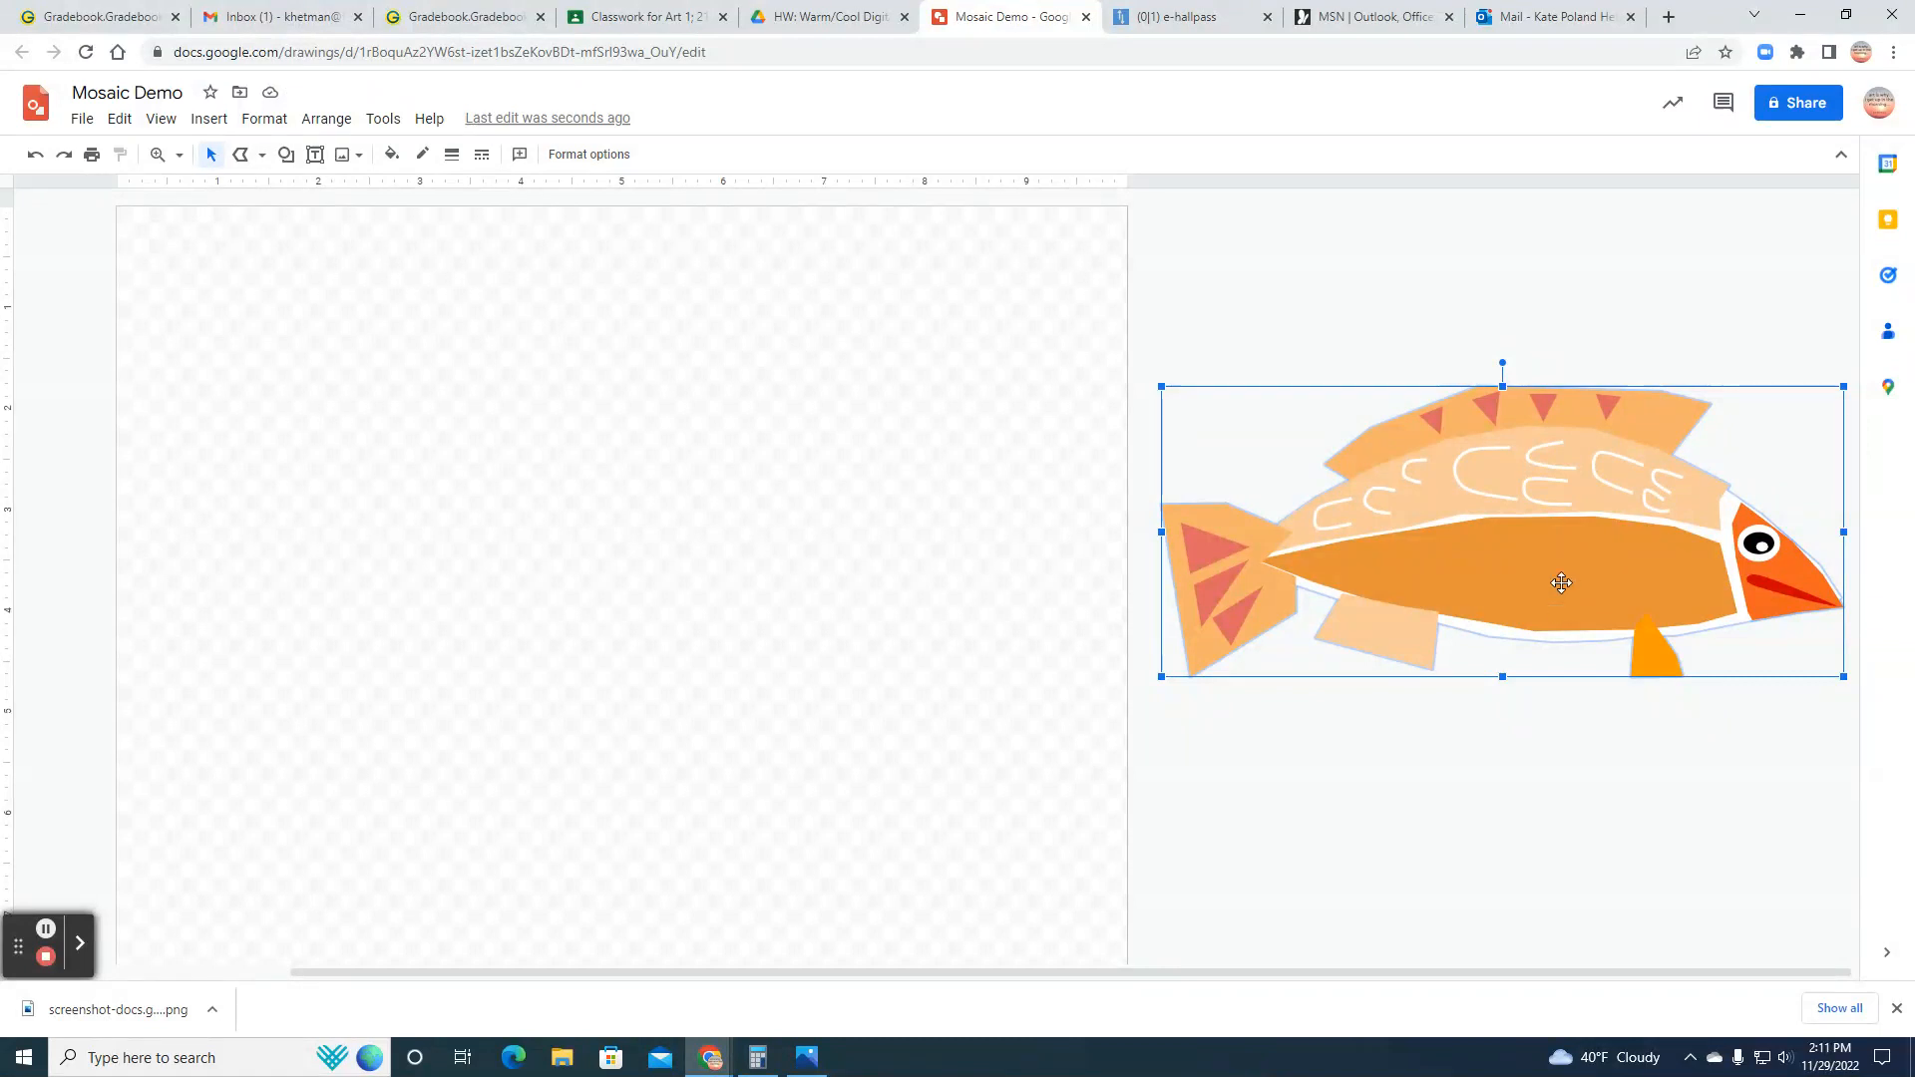
drag(1584, 477, 1531, 508)
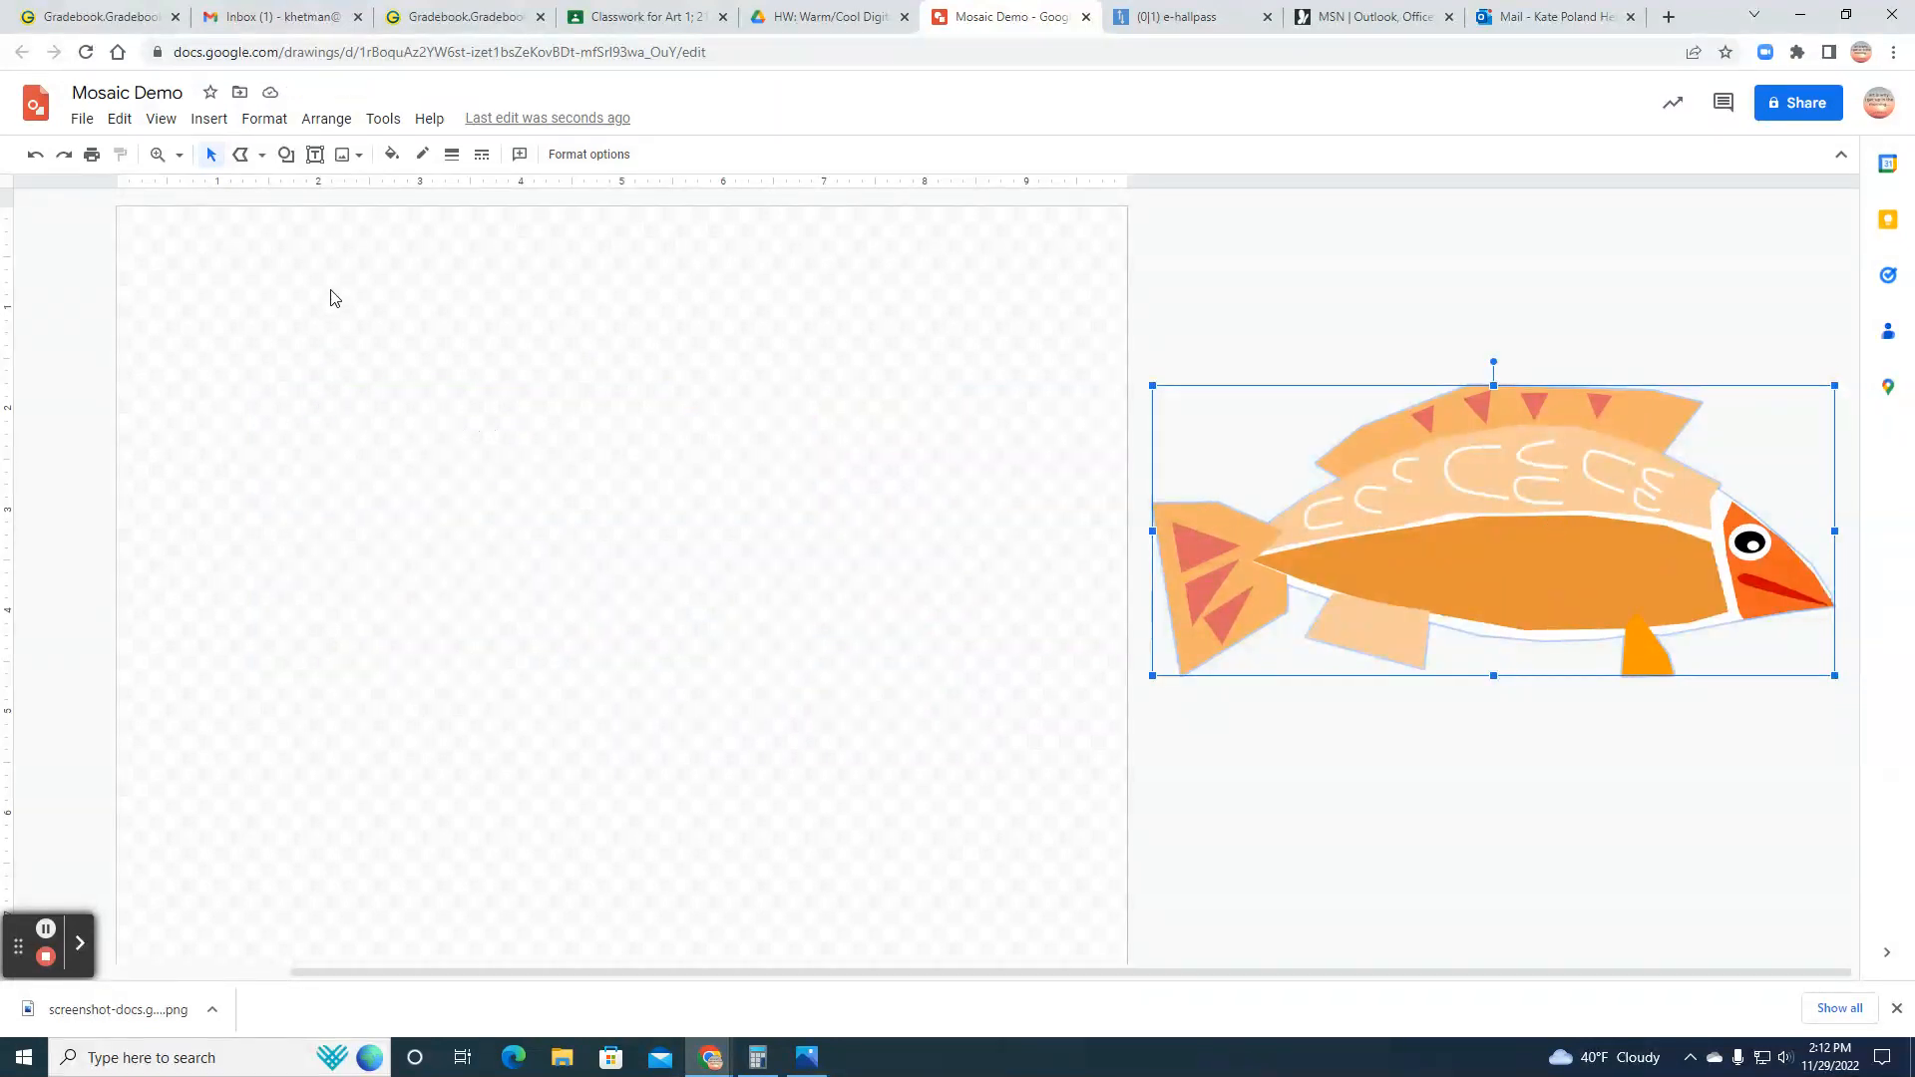
Step: Set the canvas background to a solid light grey
right_click(349, 337)
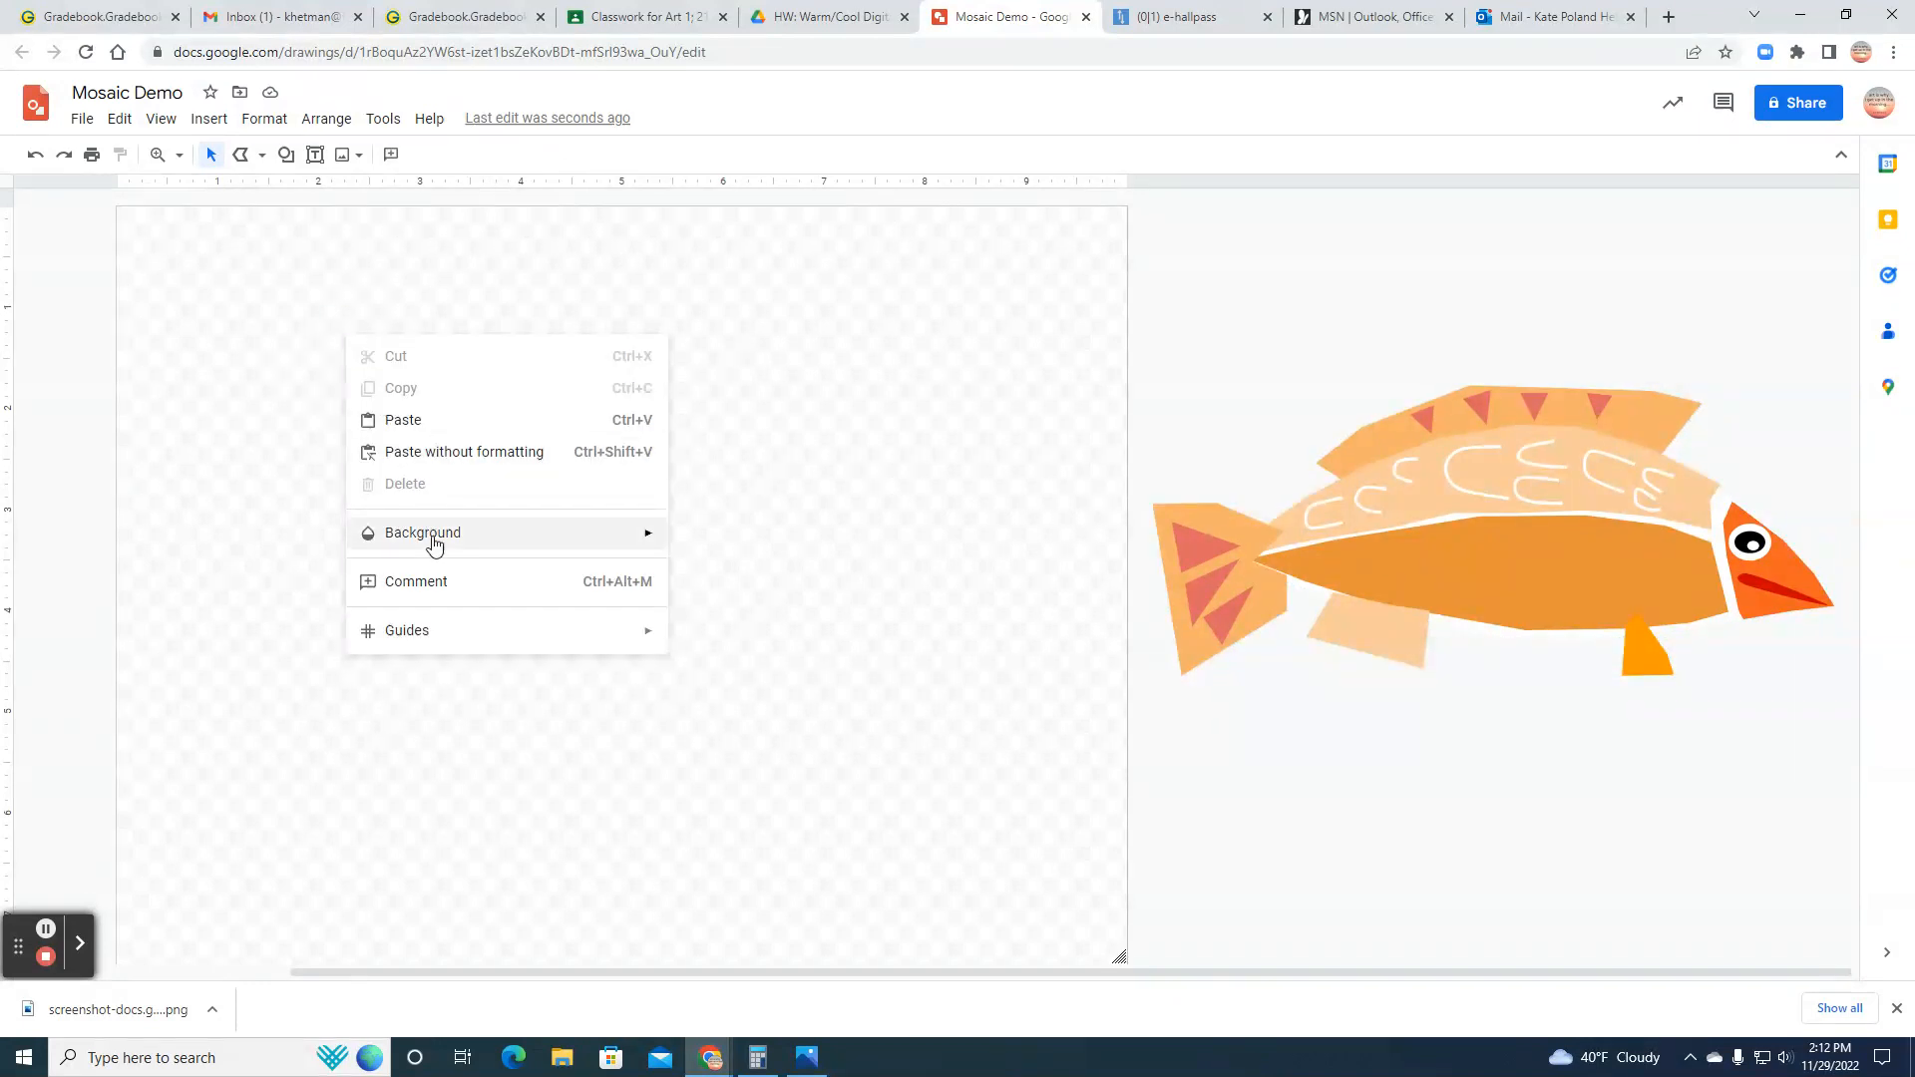
mouse_move(442, 548)
click(840, 547)
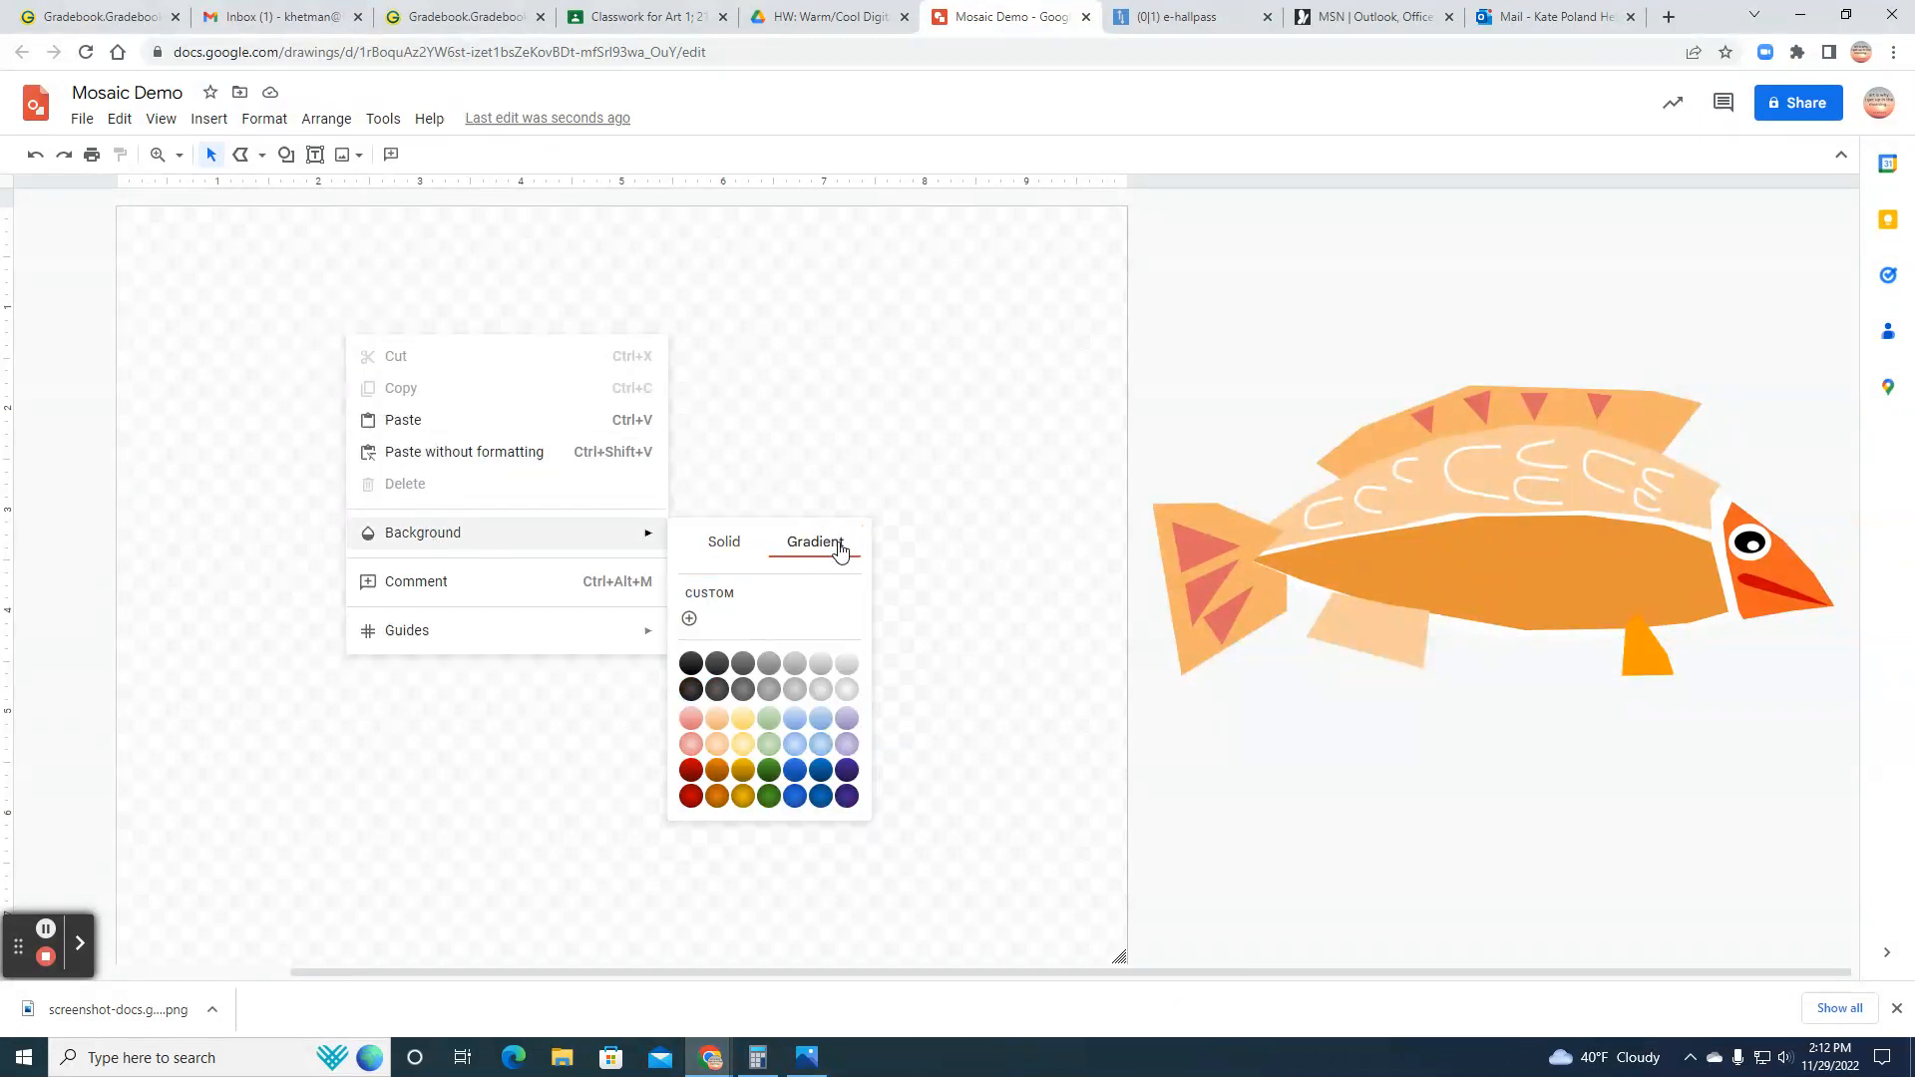
click(721, 542)
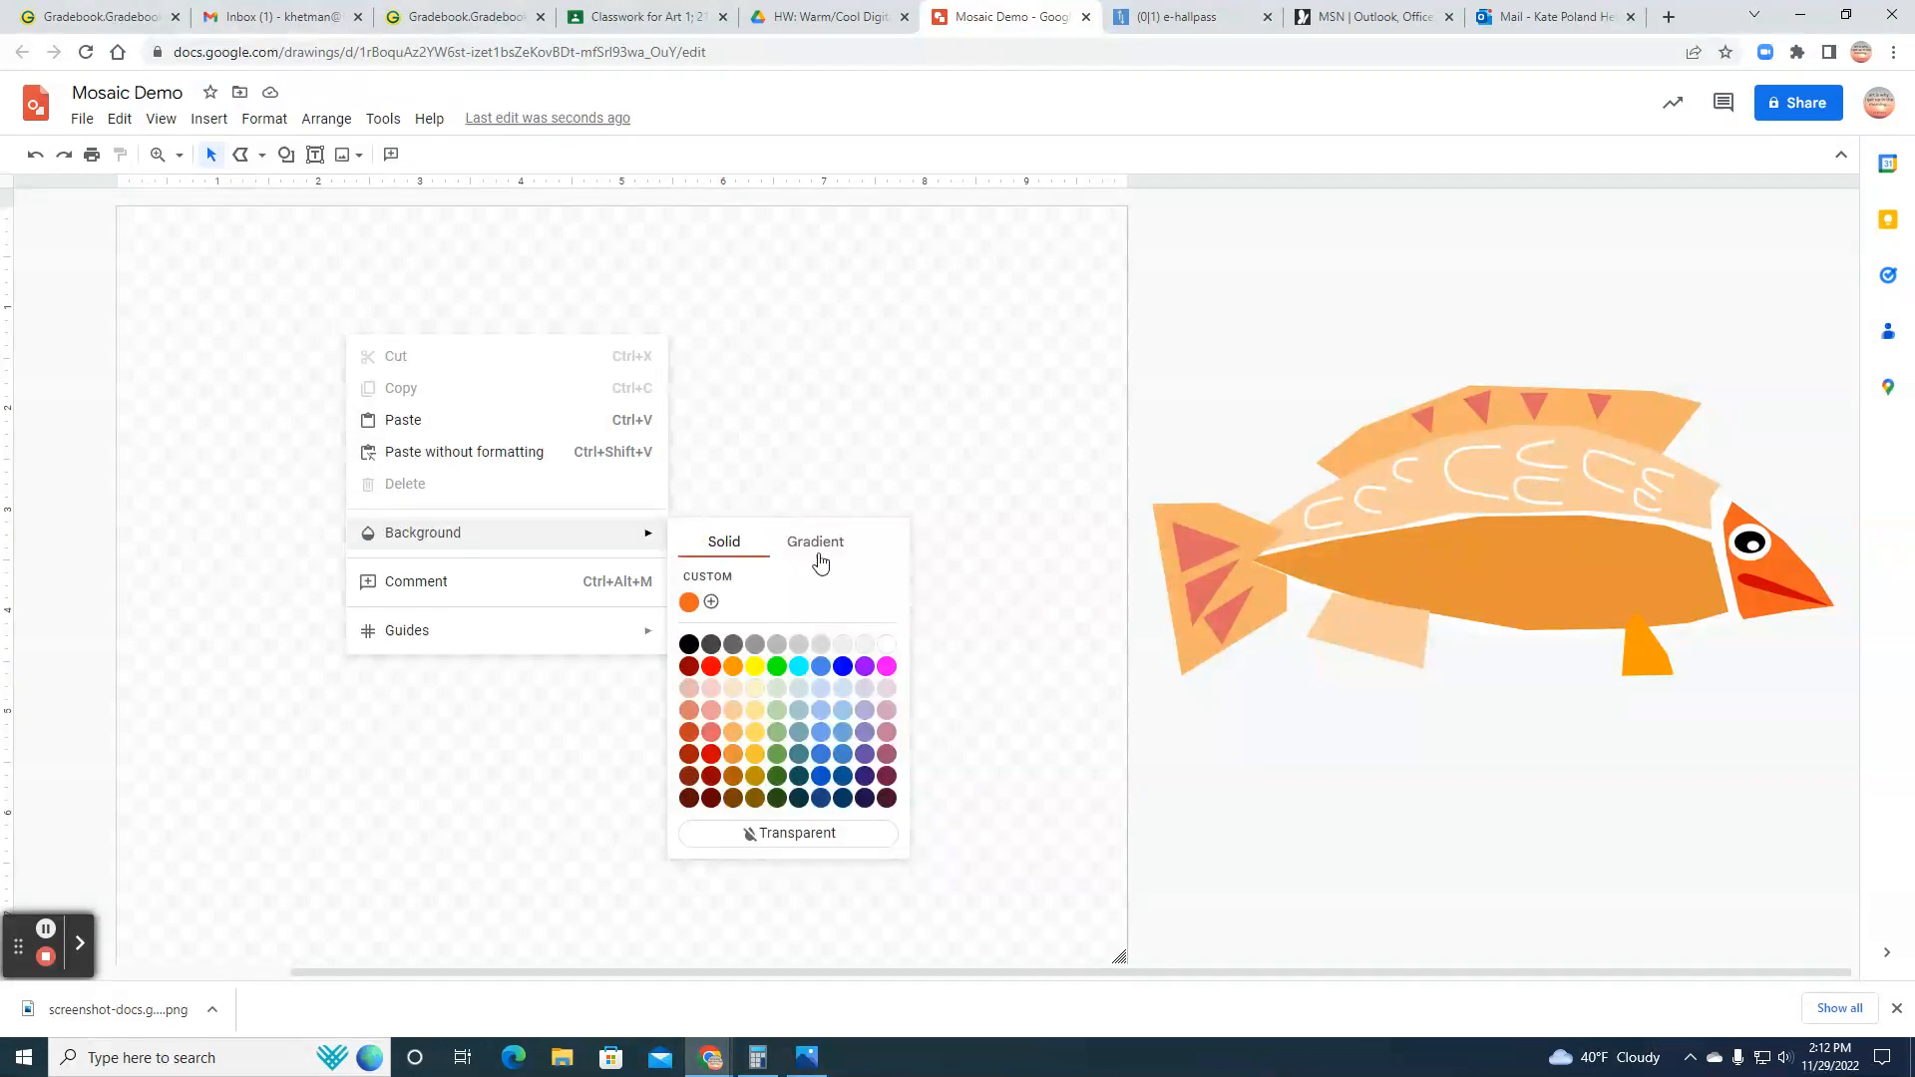
click(845, 646)
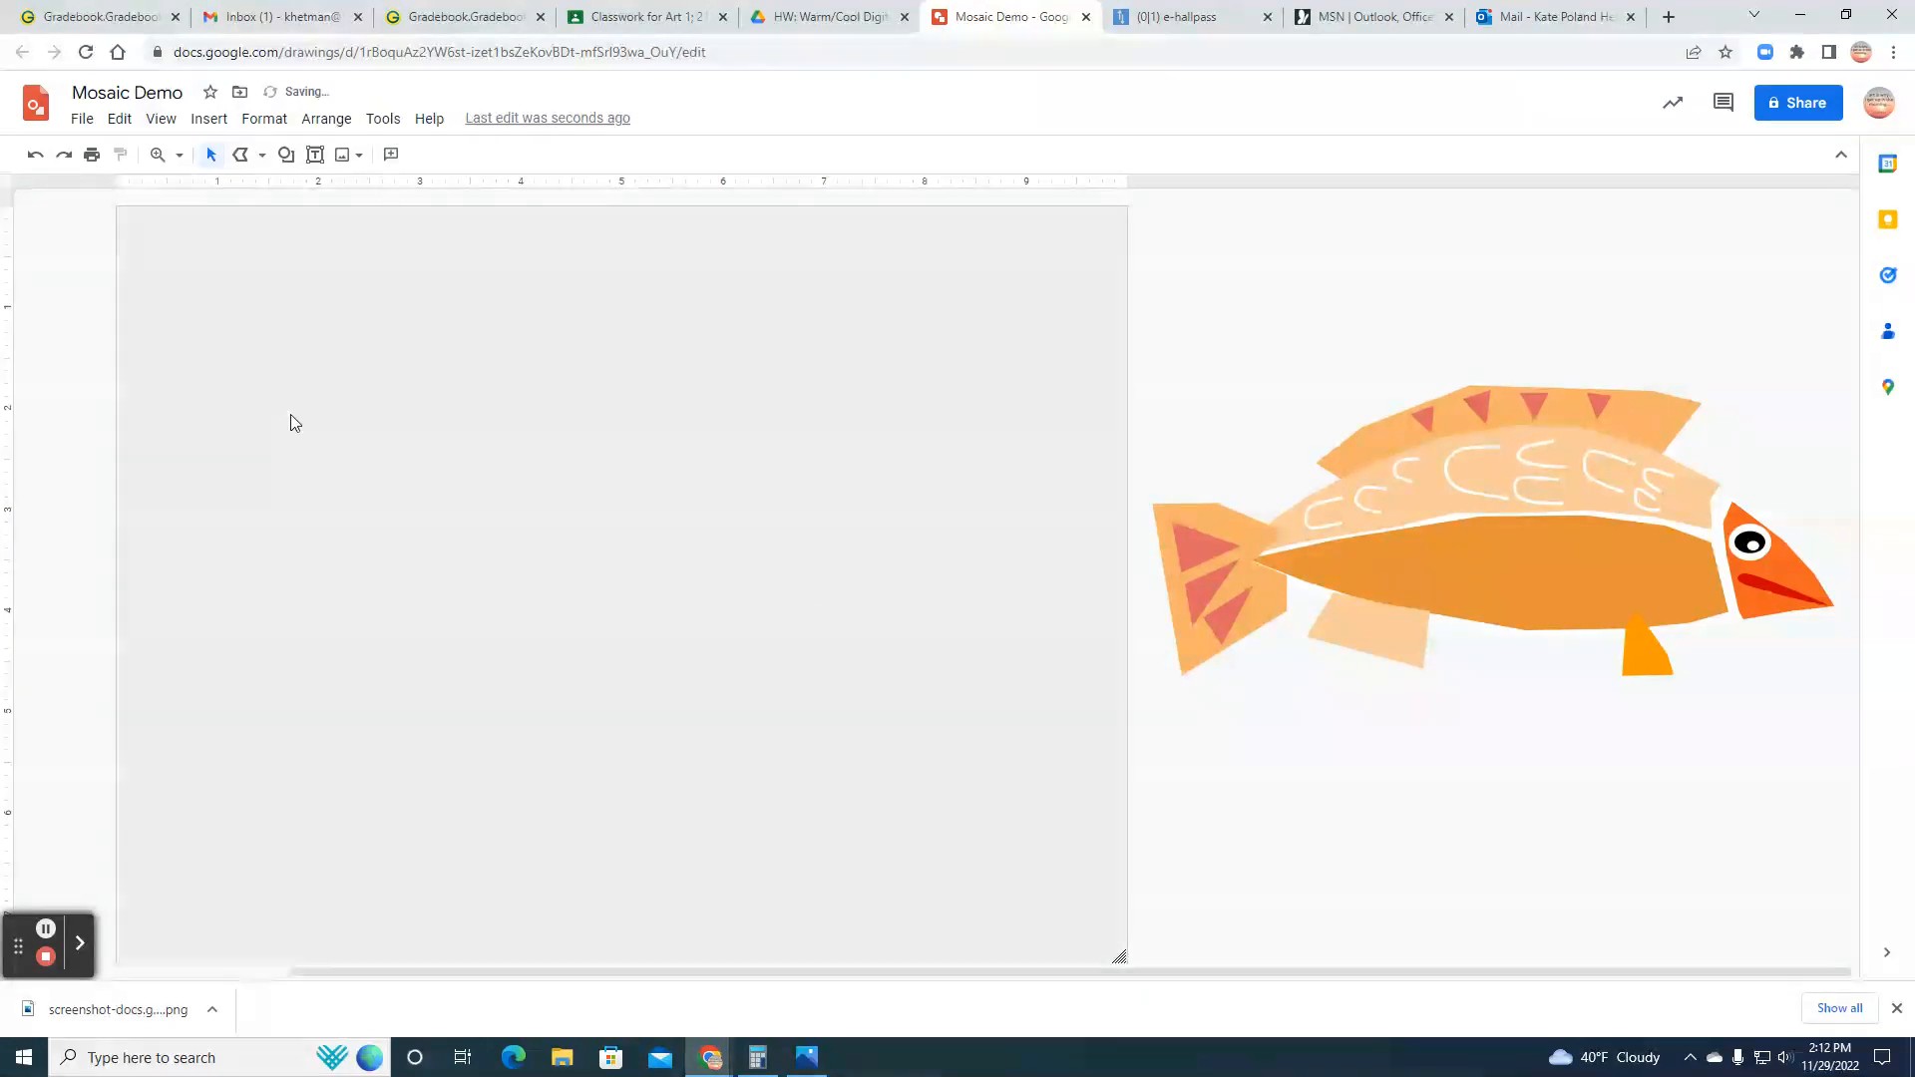
Step: Draw a closed, jagged-bottomed polyline shape in the upper left corner of the canvas, about 4.3 inches wide and 3.2 inches tall
click(261, 154)
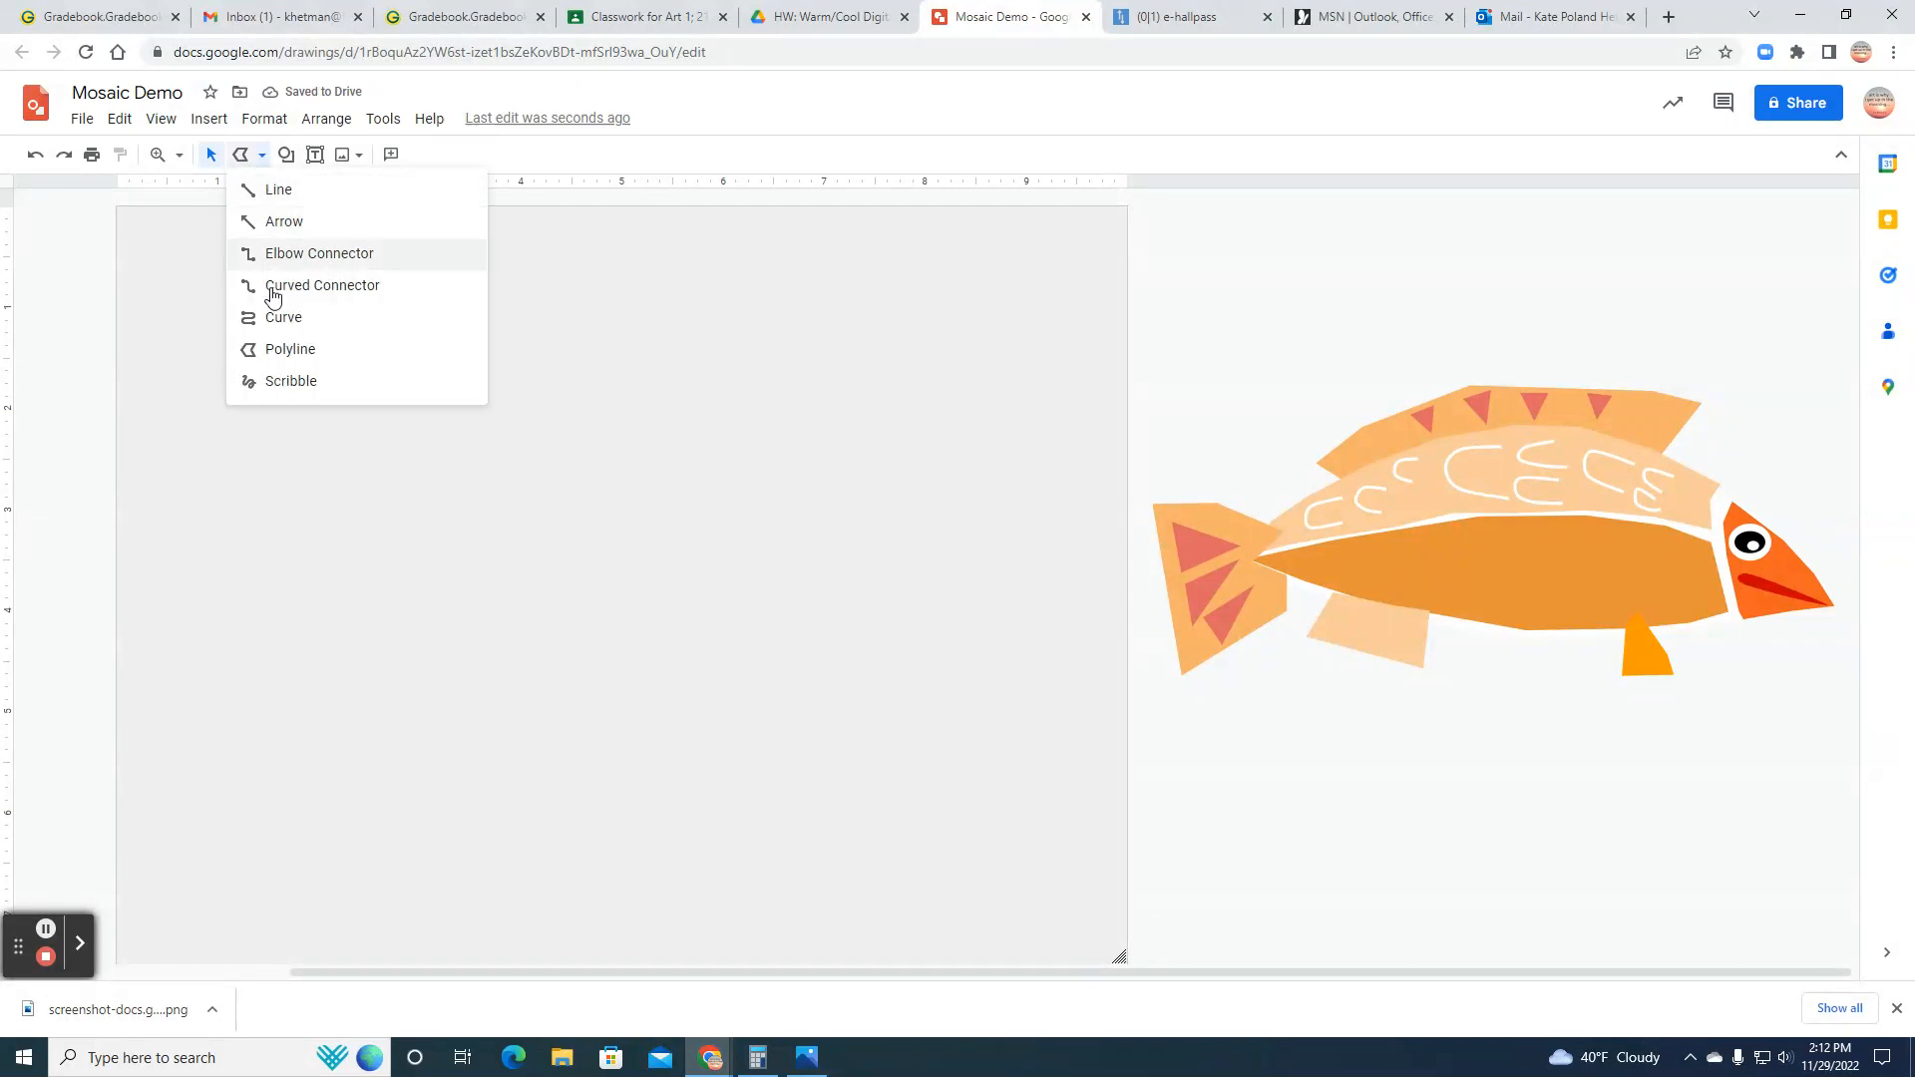
click(281, 350)
drag(116, 209, 117, 520)
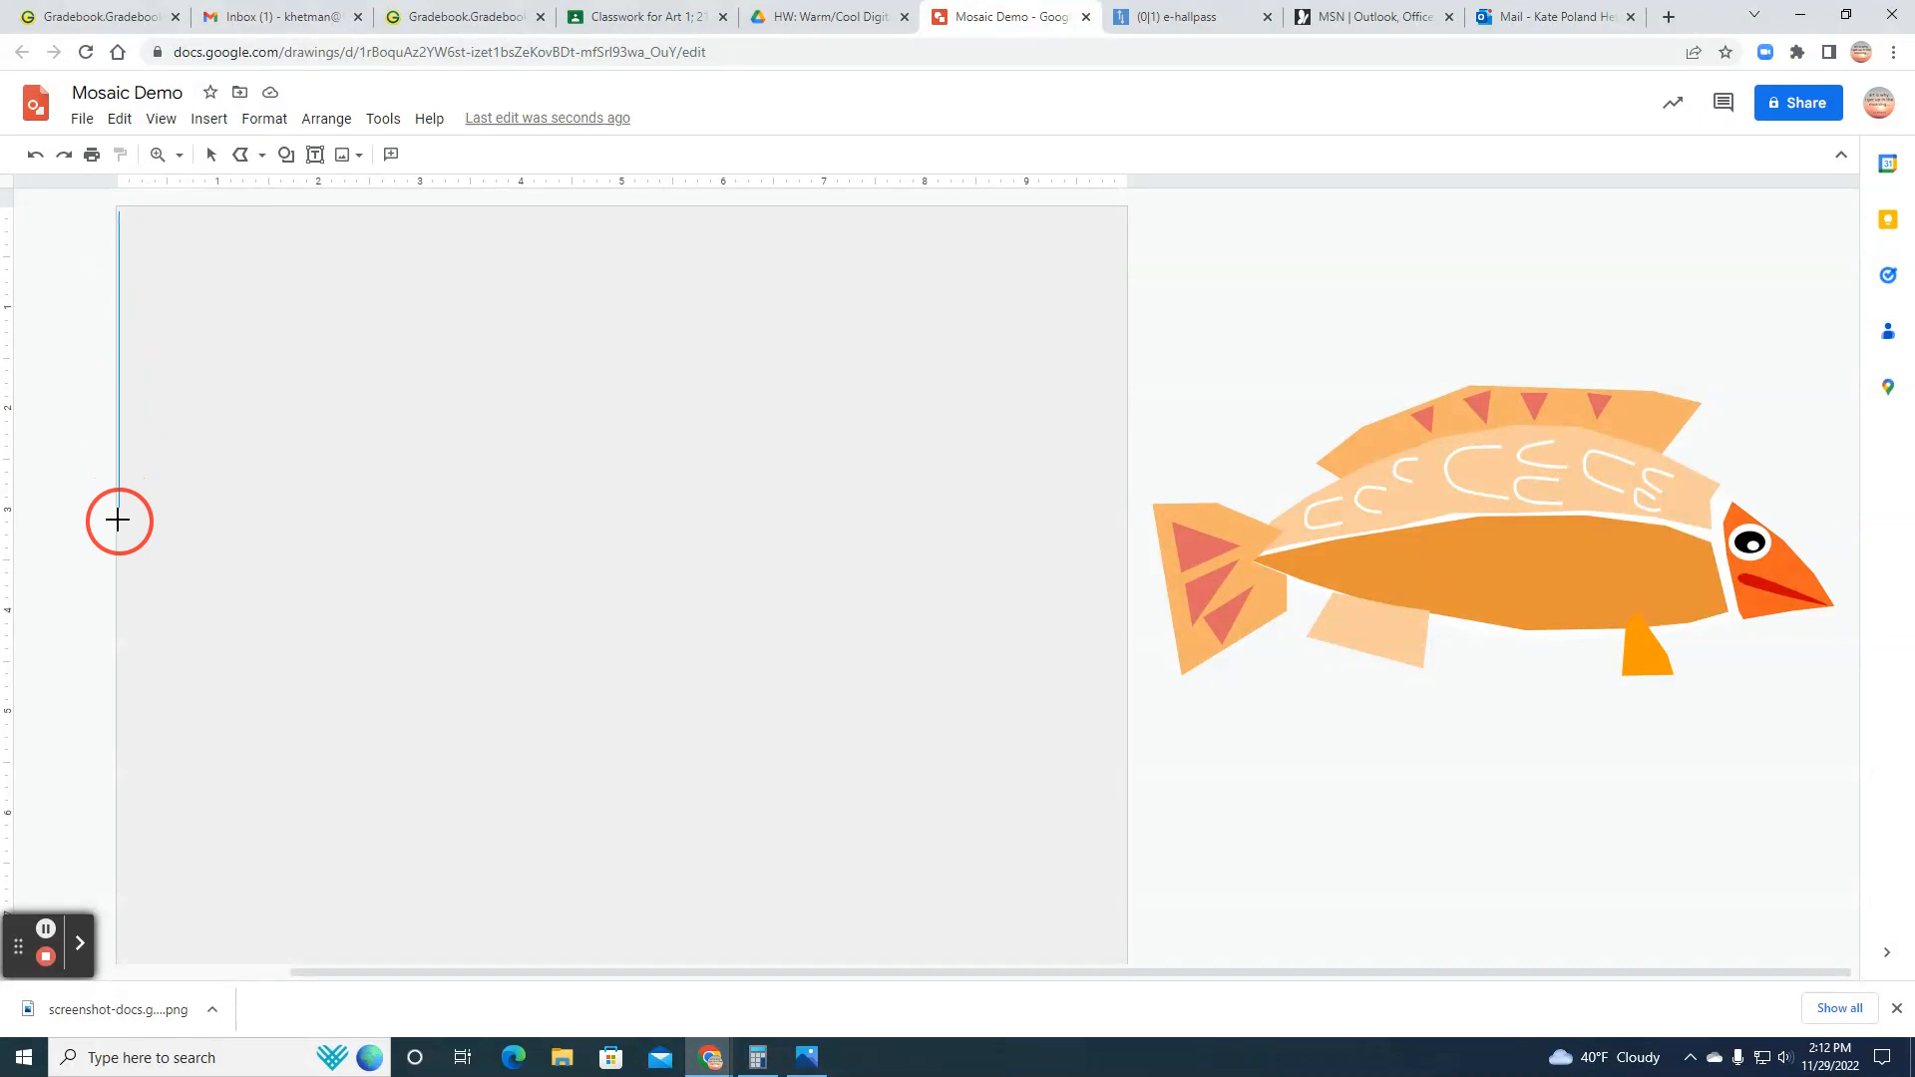
click(262, 509)
click(283, 382)
click(390, 527)
click(542, 412)
click(548, 205)
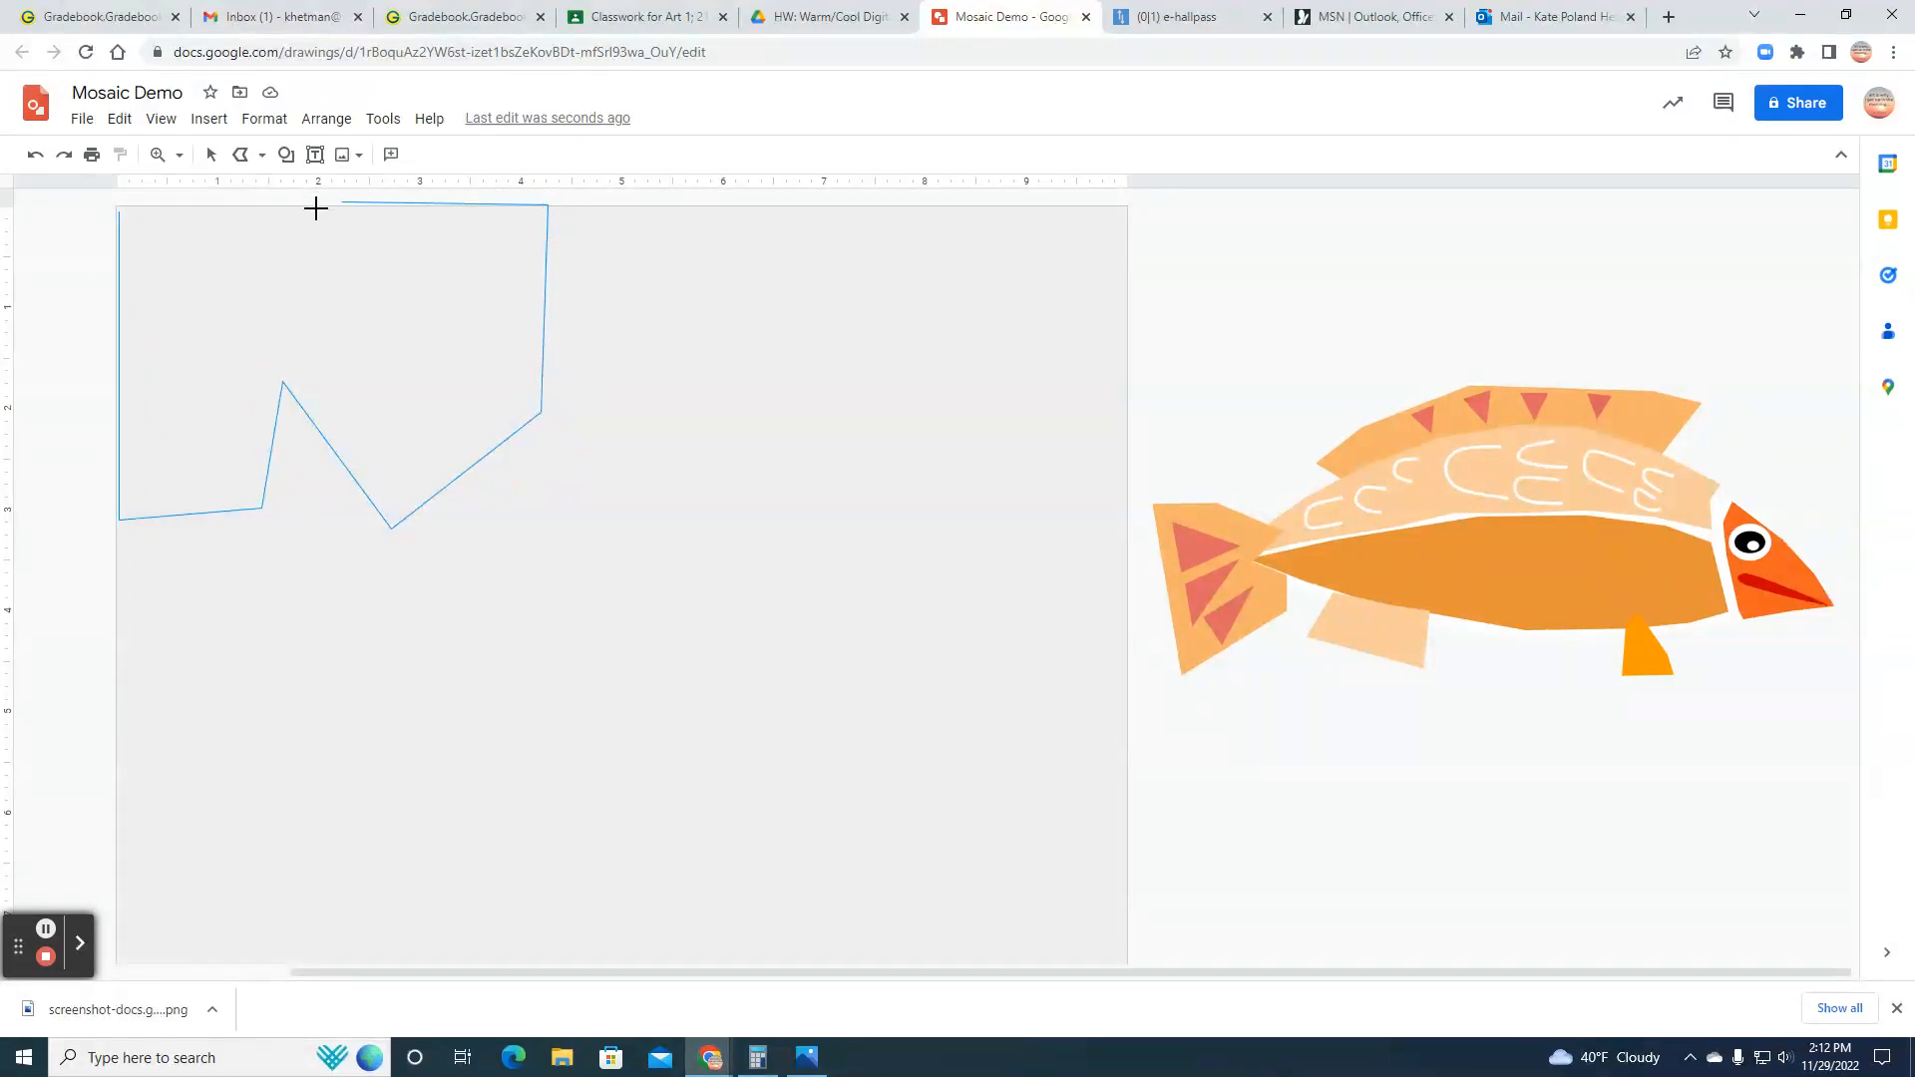
click(117, 210)
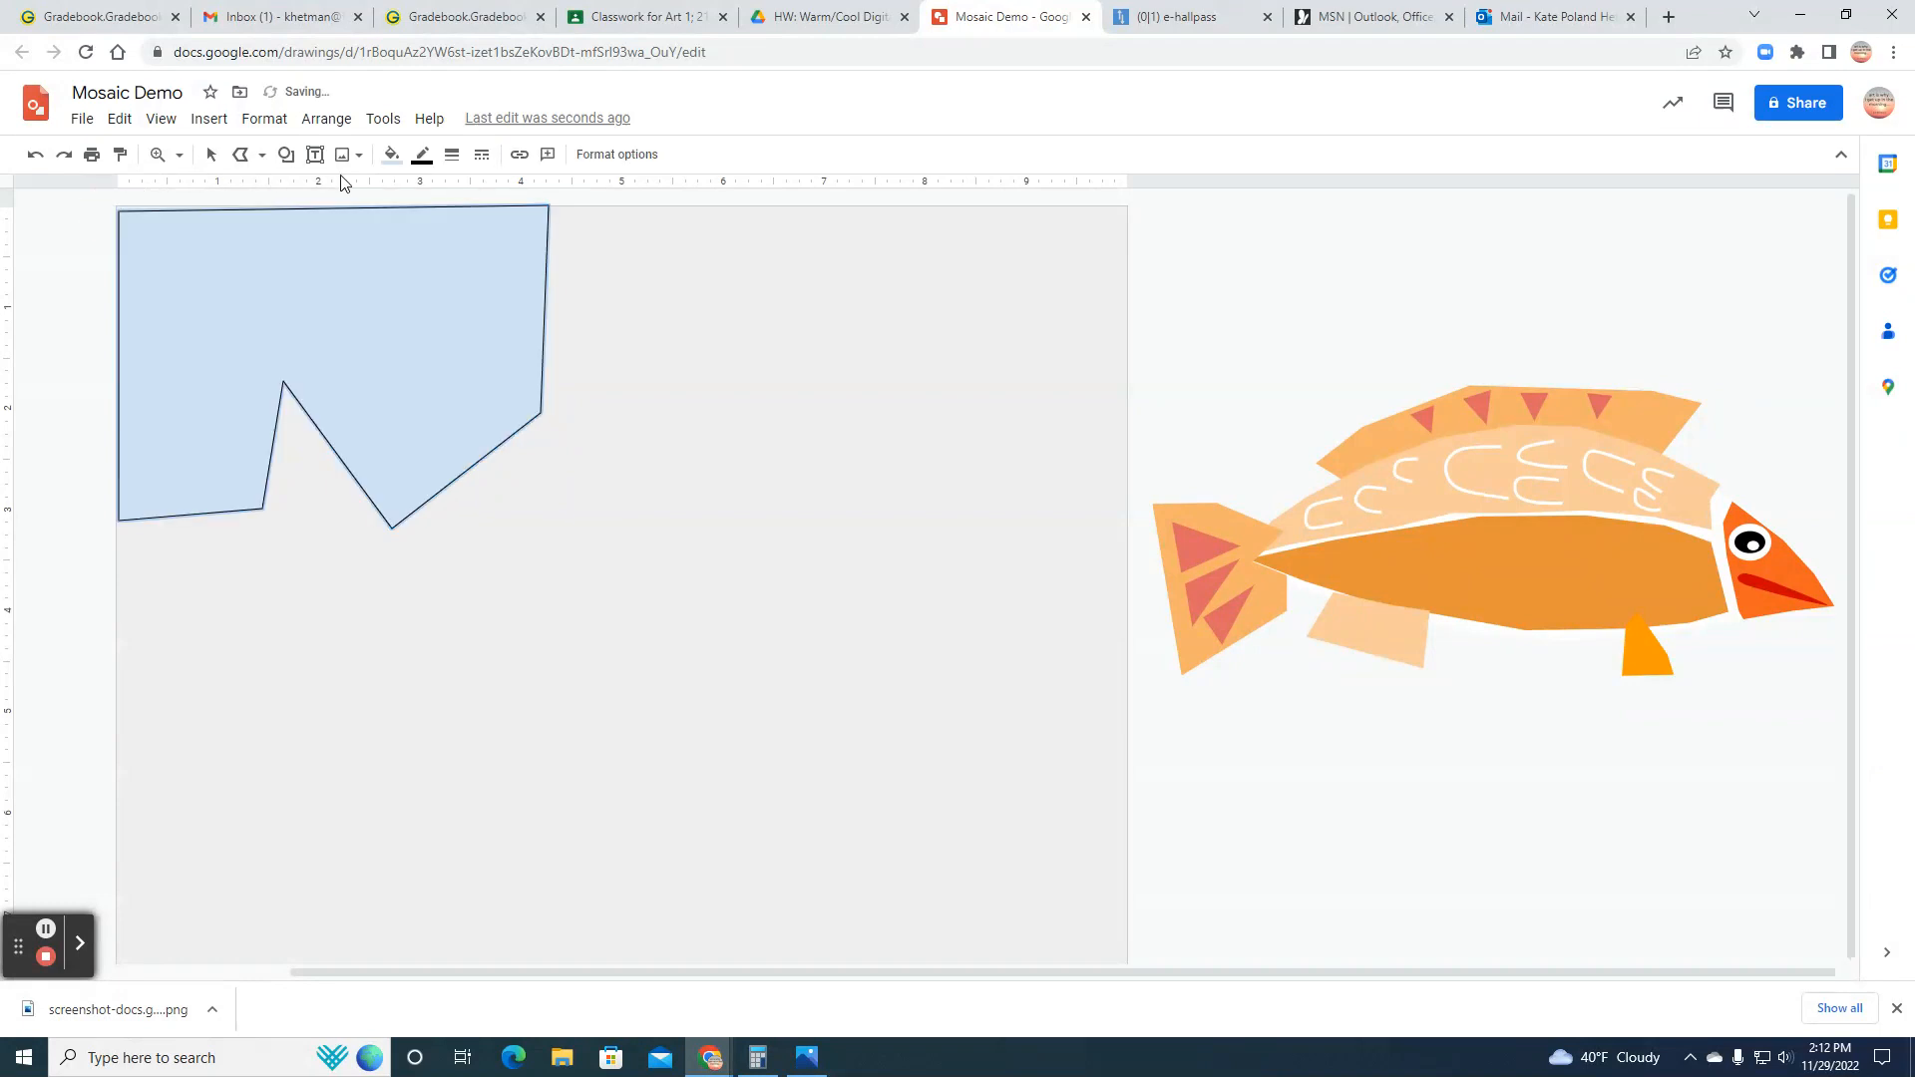
Step: Fill the jagged corner shape with light cornflower blue and make its border transparent
click(391, 154)
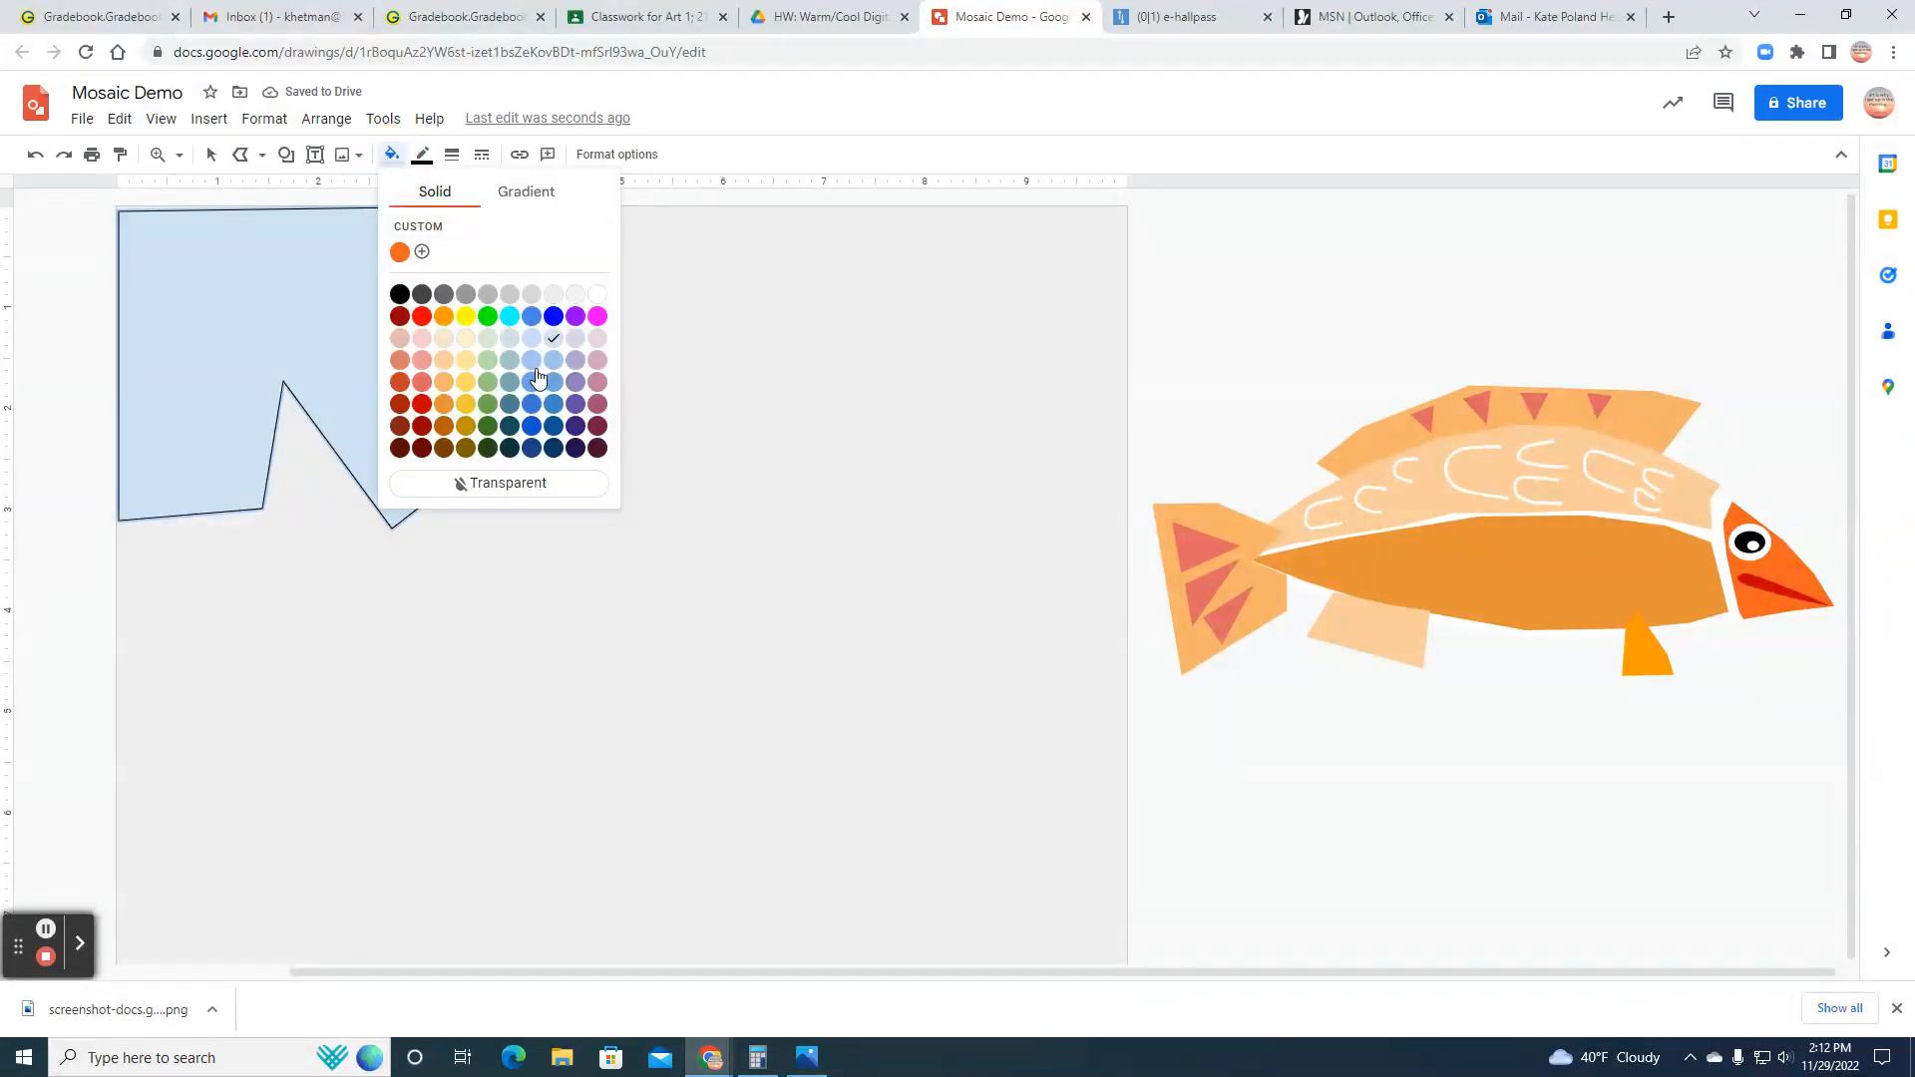
click(536, 375)
click(422, 154)
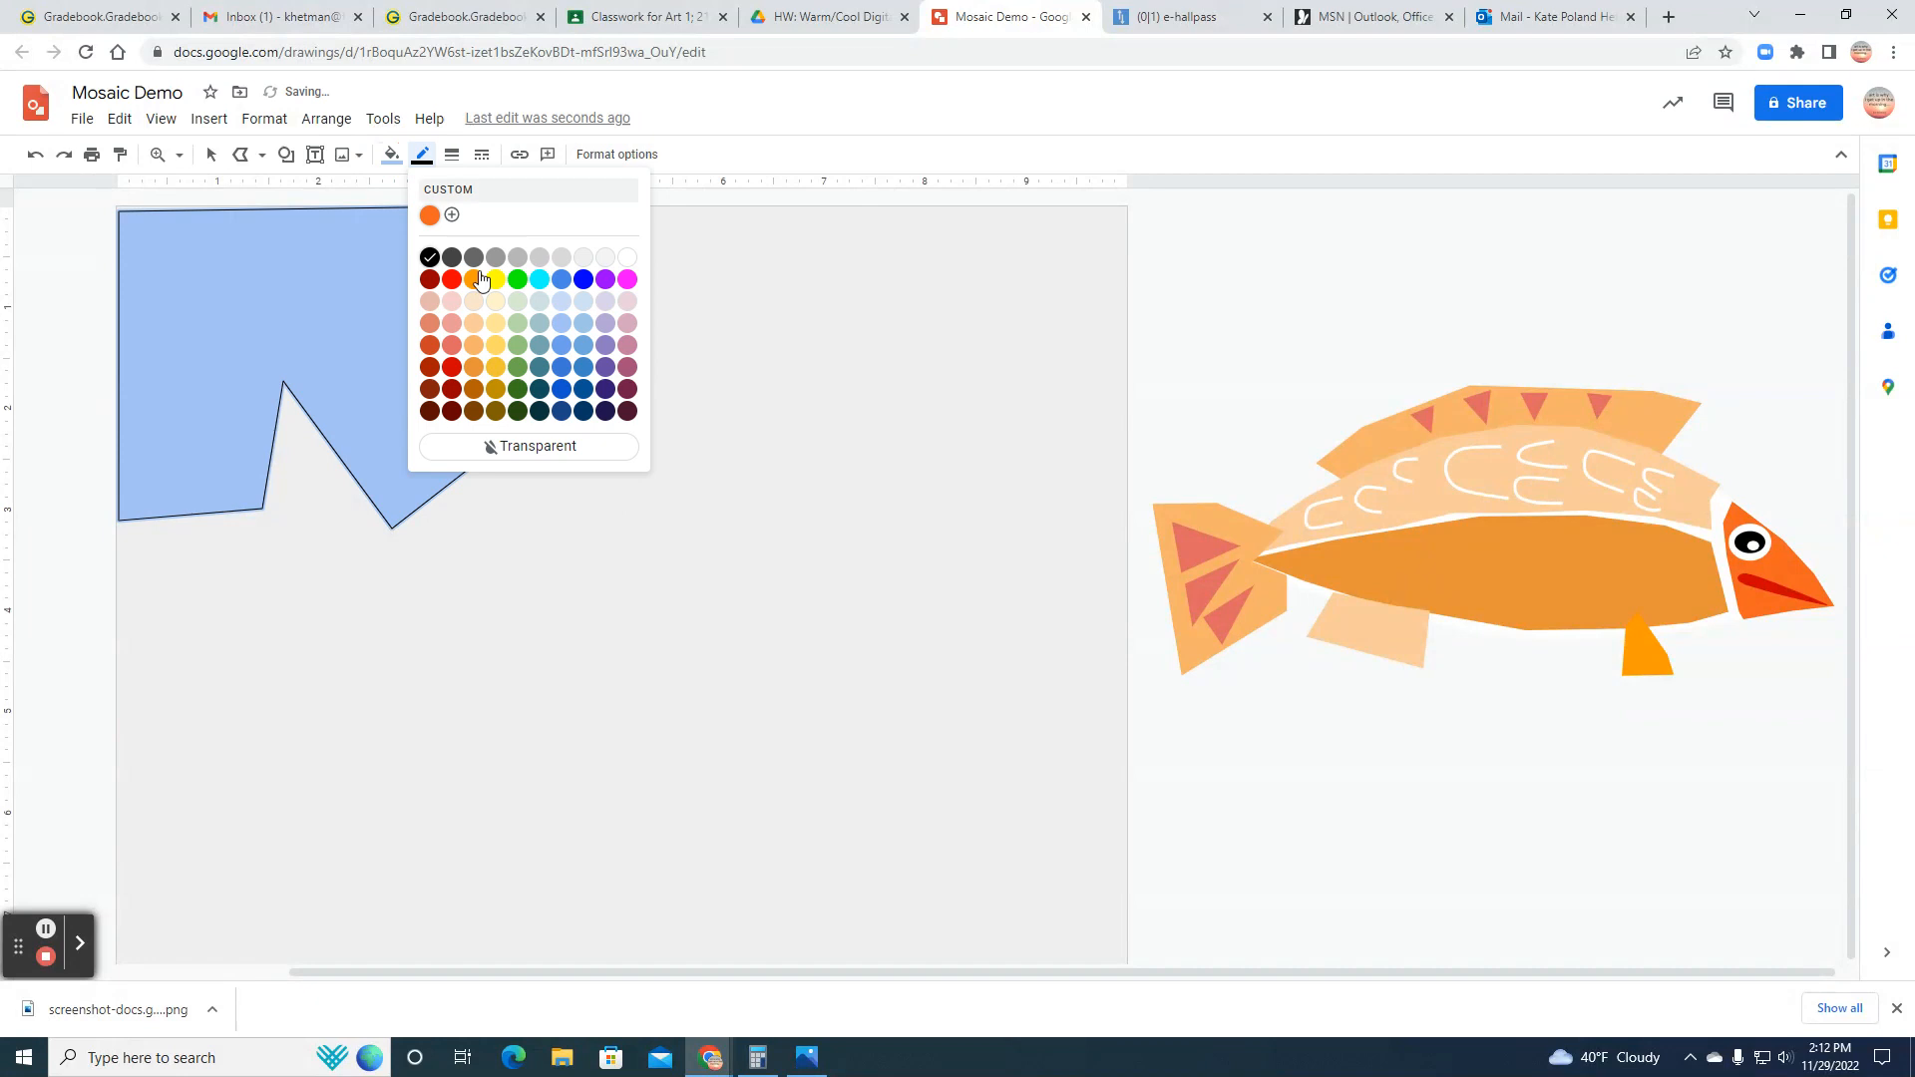
click(501, 445)
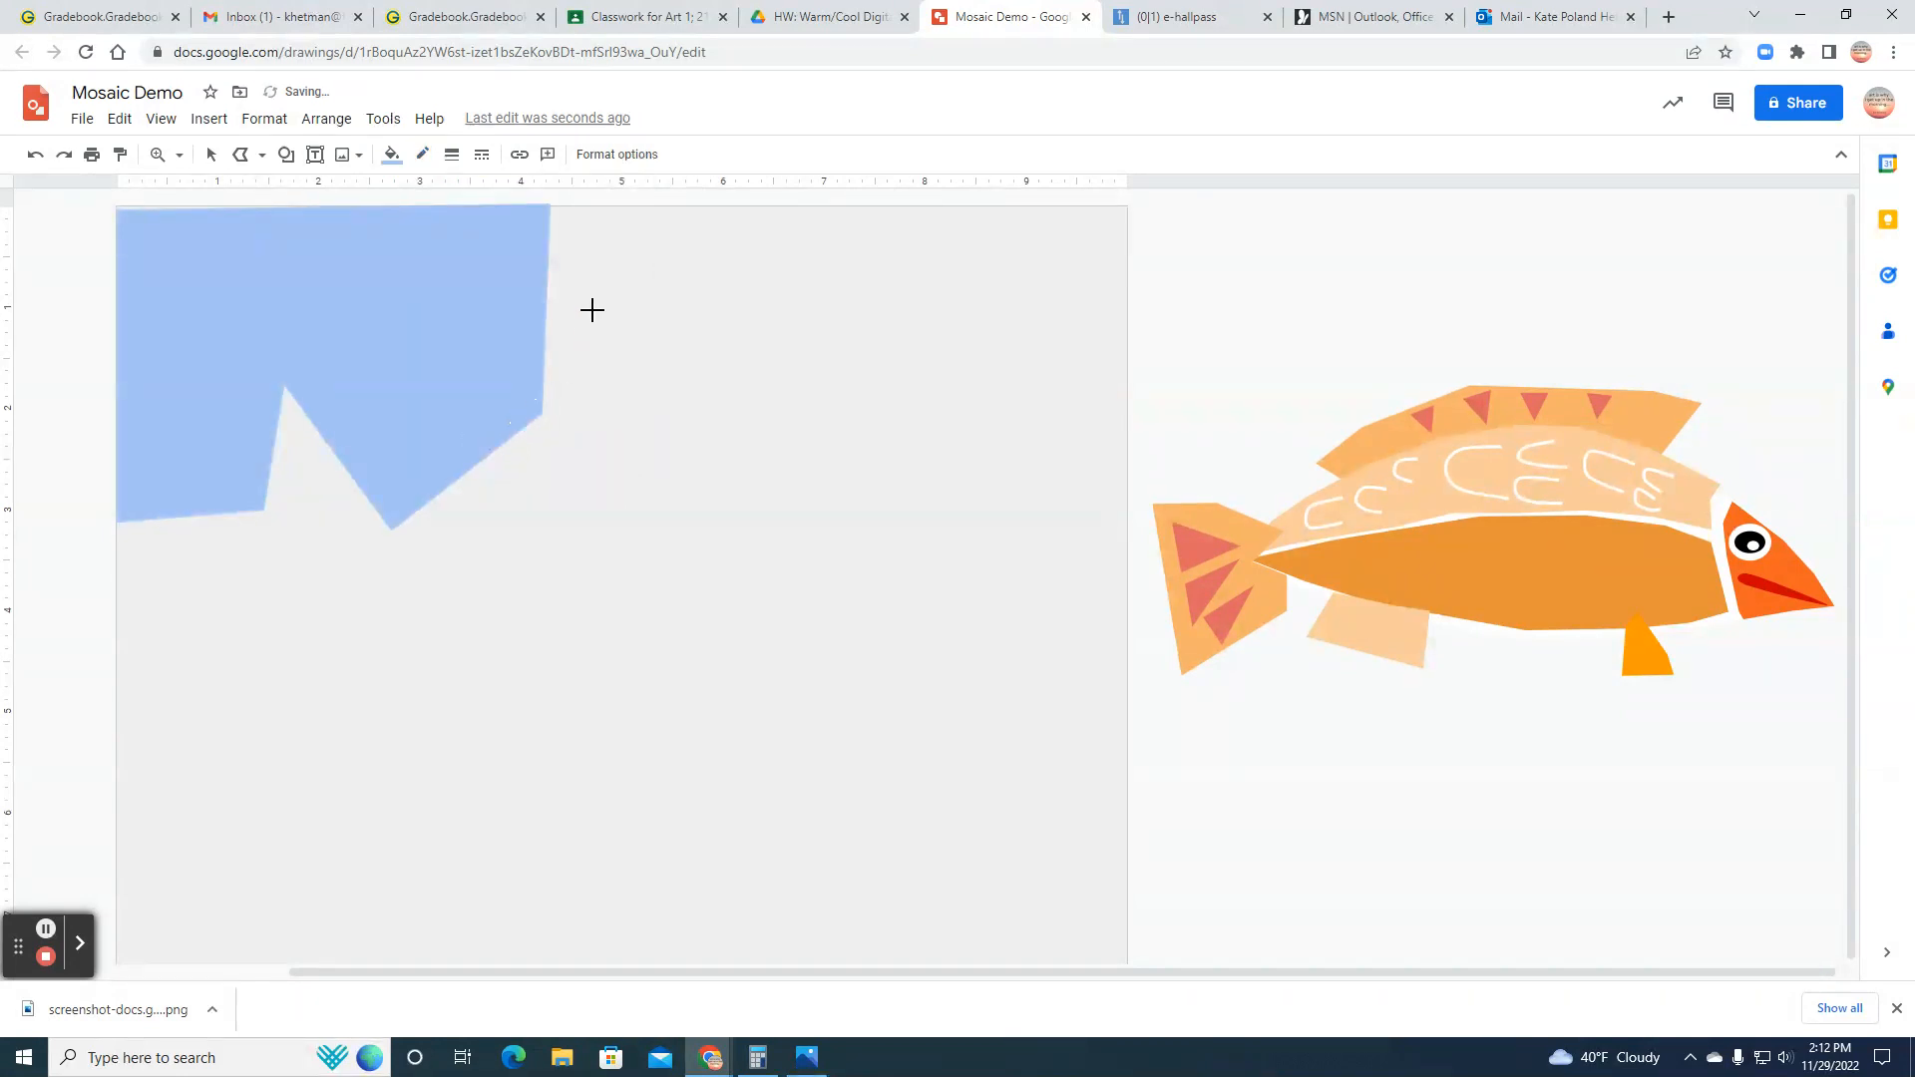
Step: Draw a second closed, jagged-bottomed polyline shape just right of the first along the canvas's upper edge, about 4 inches wide
click(240, 156)
click(241, 155)
click(563, 212)
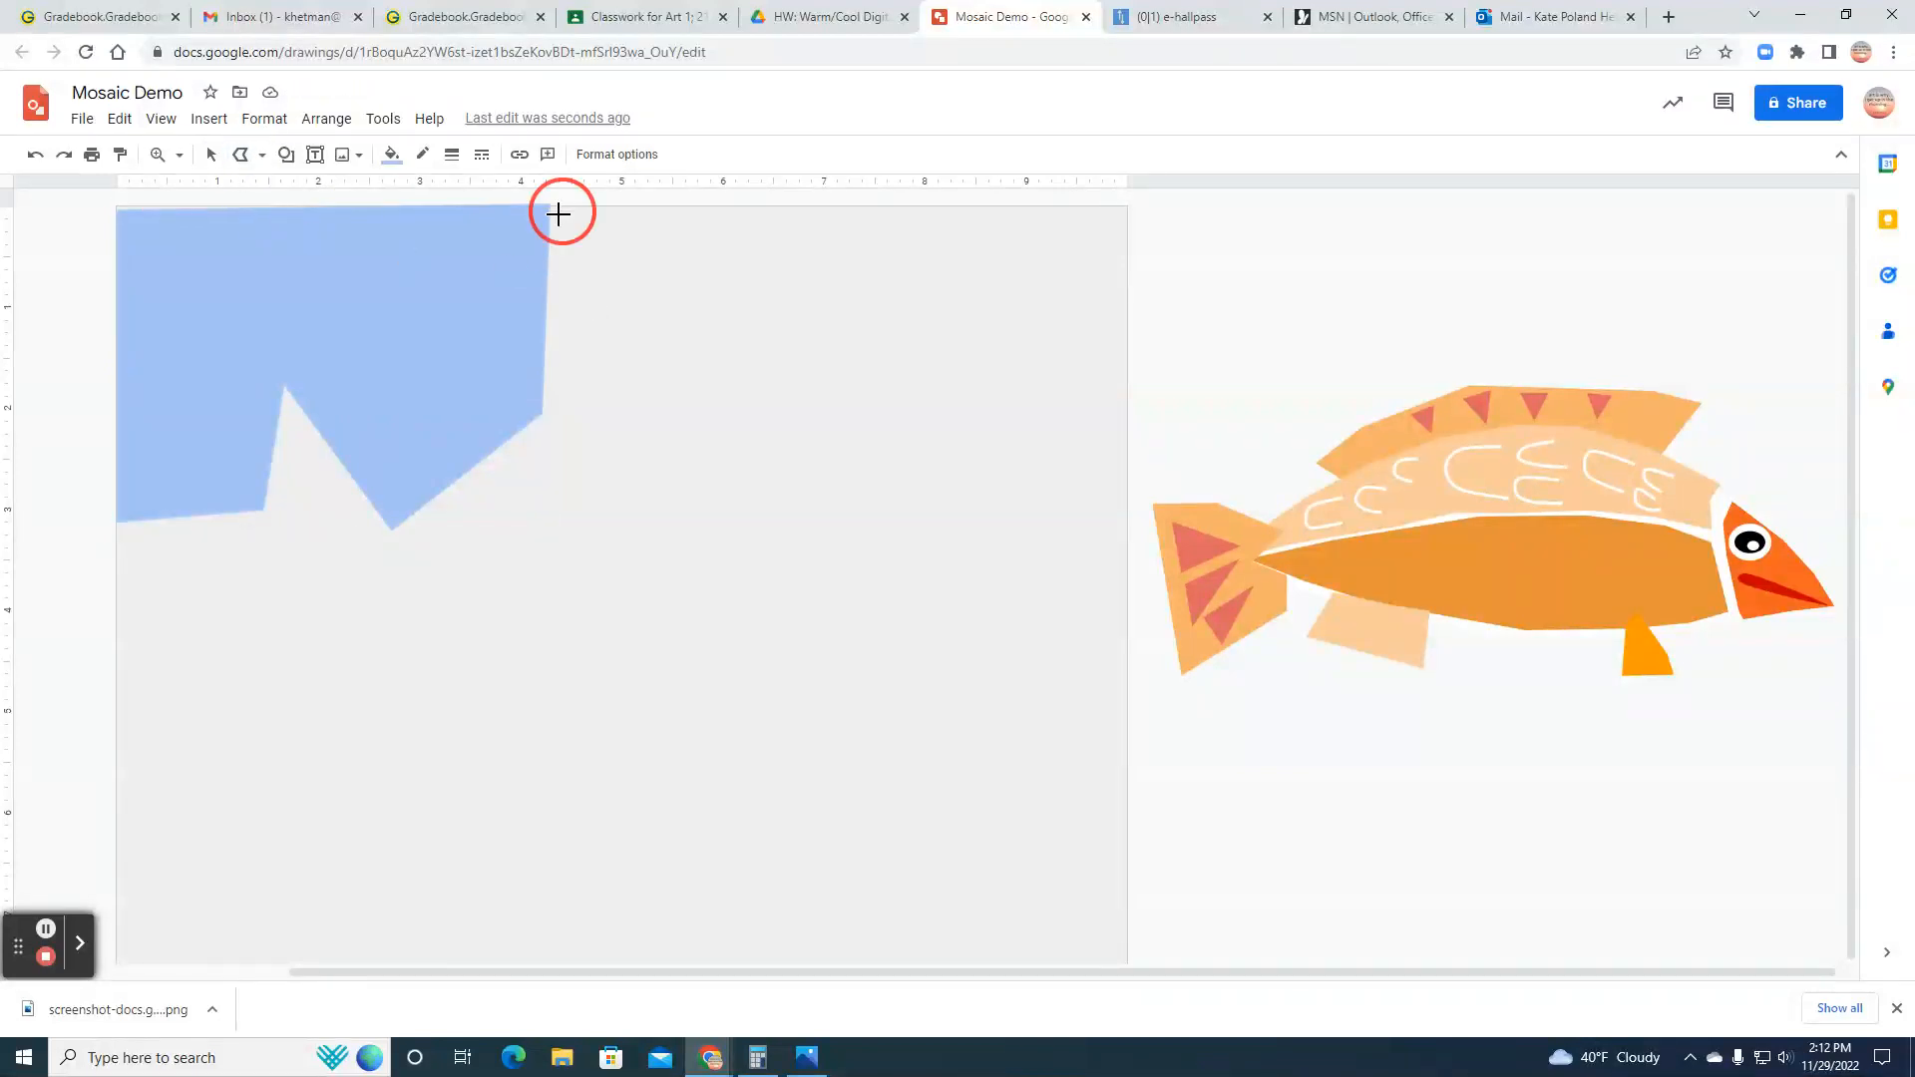
click(555, 447)
click(734, 462)
click(778, 392)
click(801, 578)
click(945, 525)
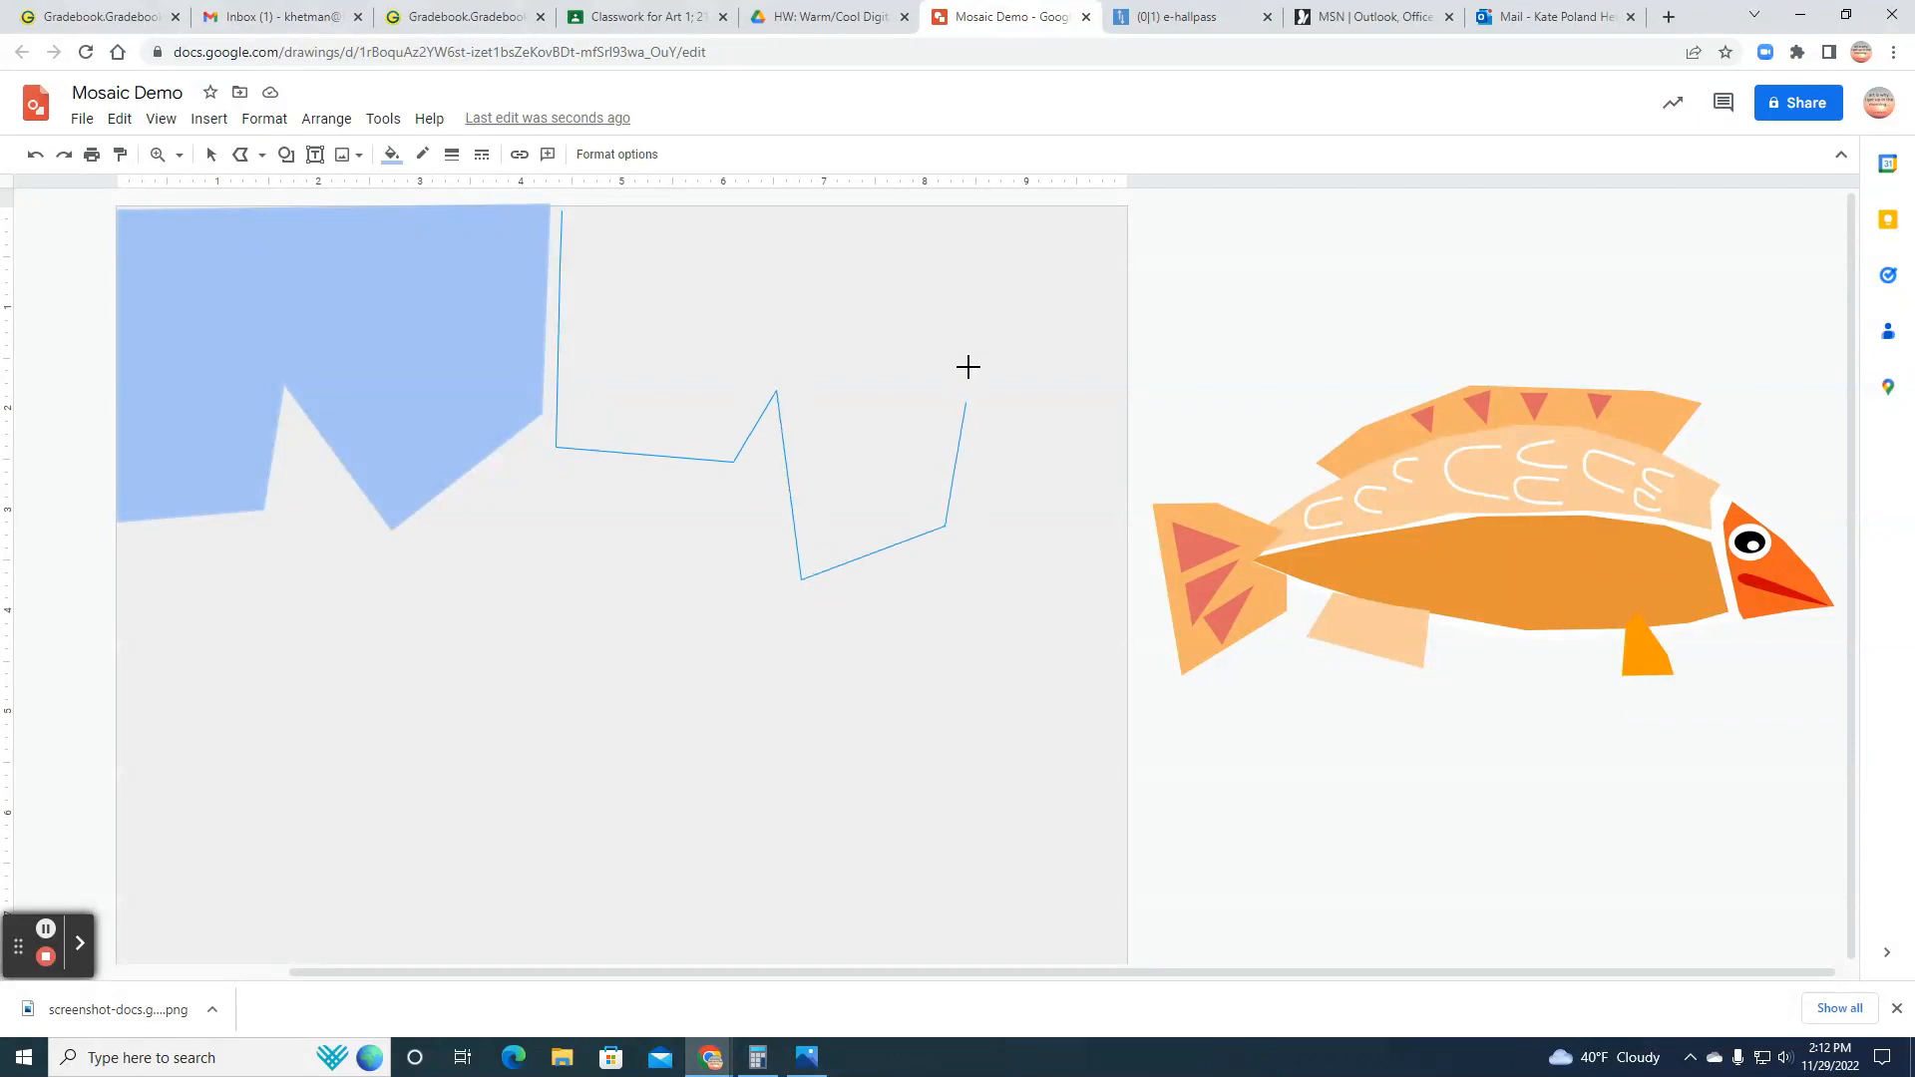
click(957, 199)
click(564, 205)
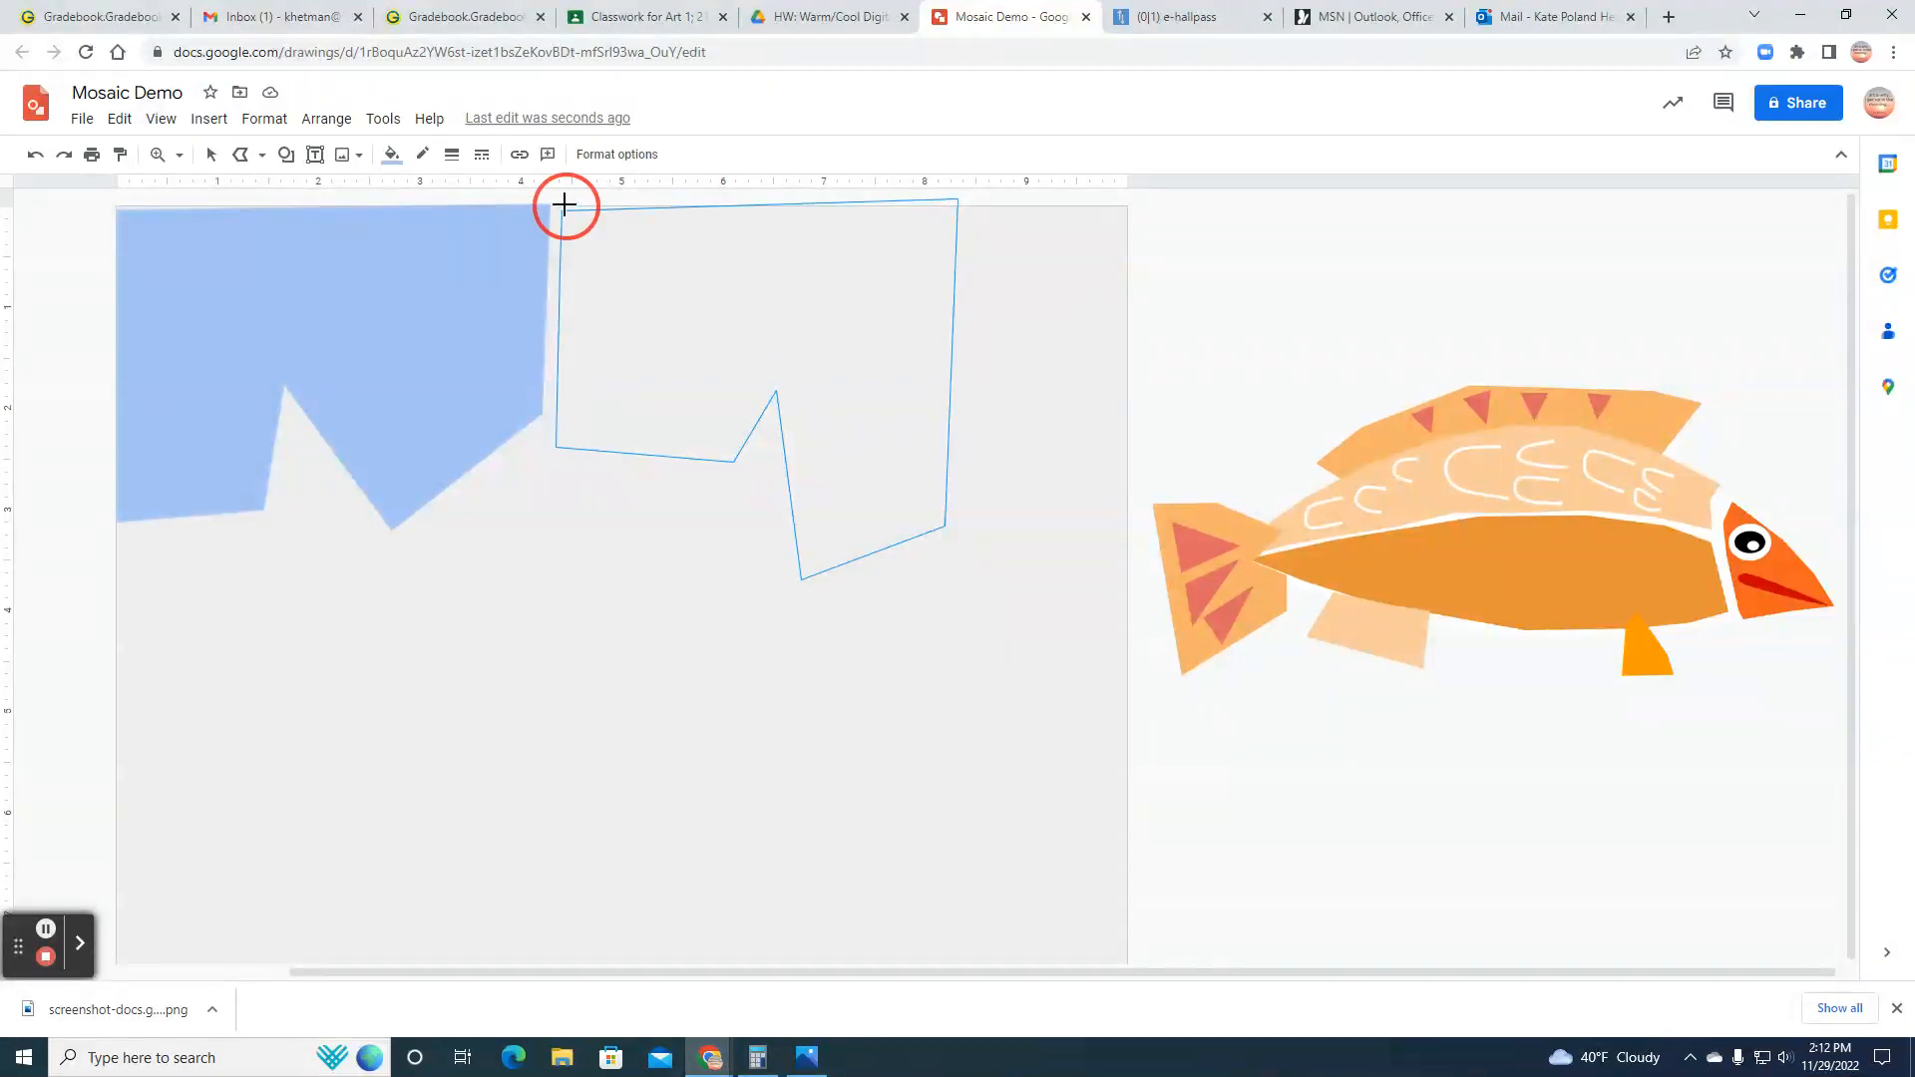
Step: Fill the second jagged shape along the canvas's upper edge with medium cornflower blue
click(391, 154)
click(543, 382)
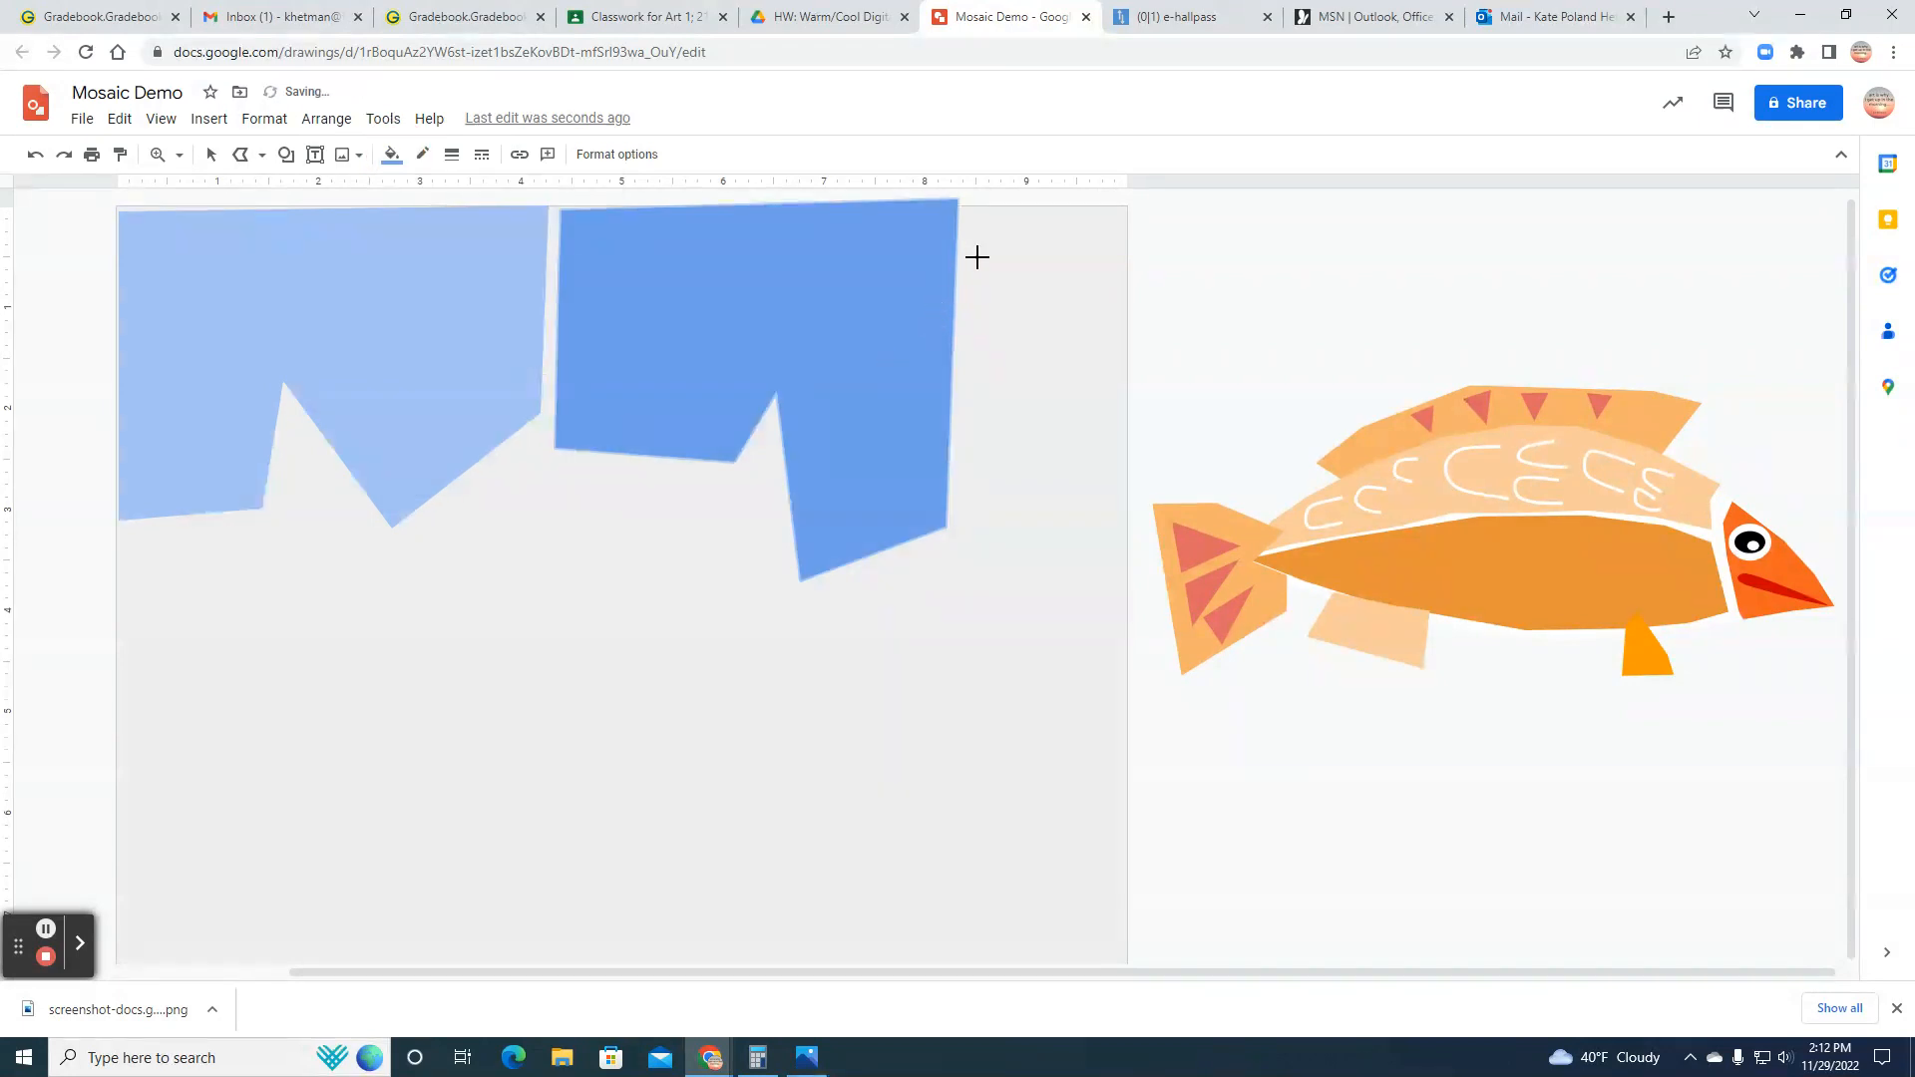
click(946, 306)
click(1018, 297)
Step: Draw a closed four-sided polyline shape in the canvas's upper right corner, about 1.6 inches wide and 3.6 inches tall
click(240, 153)
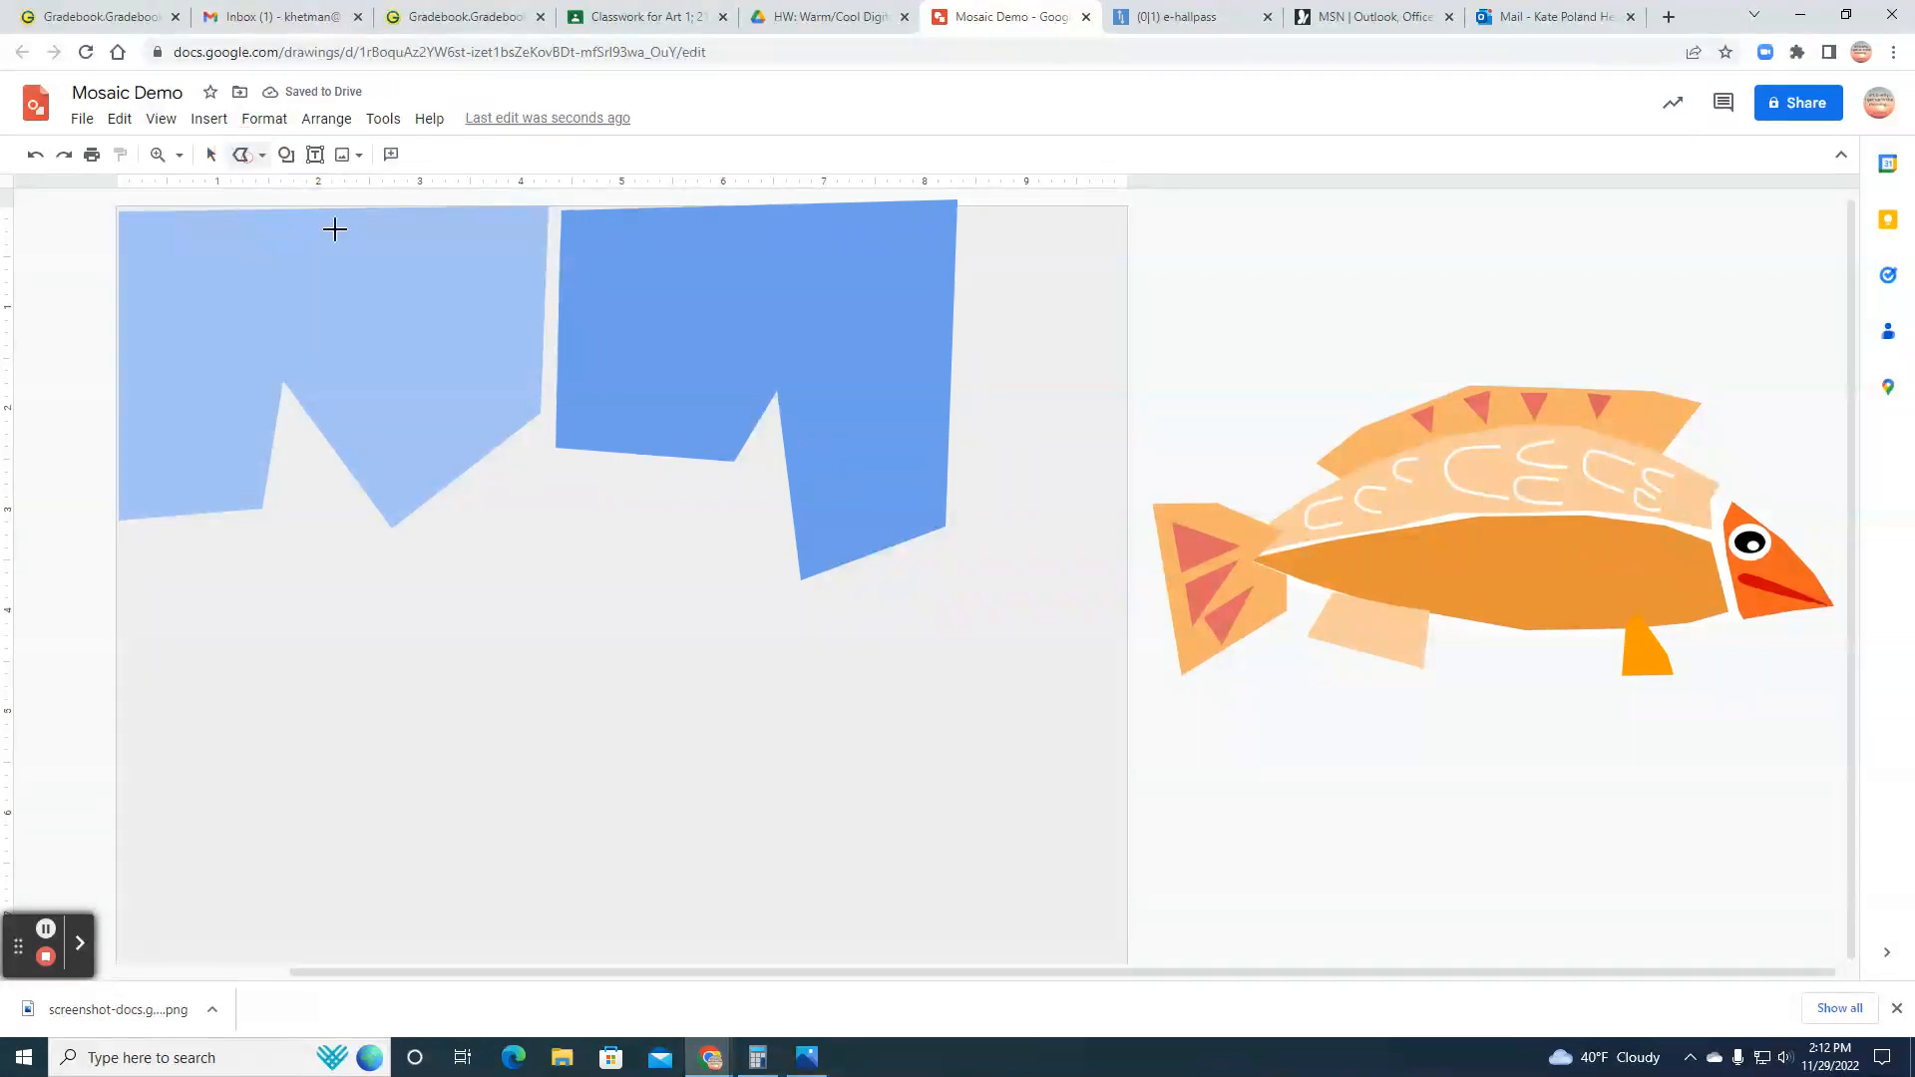
drag(965, 206, 958, 566)
click(1126, 563)
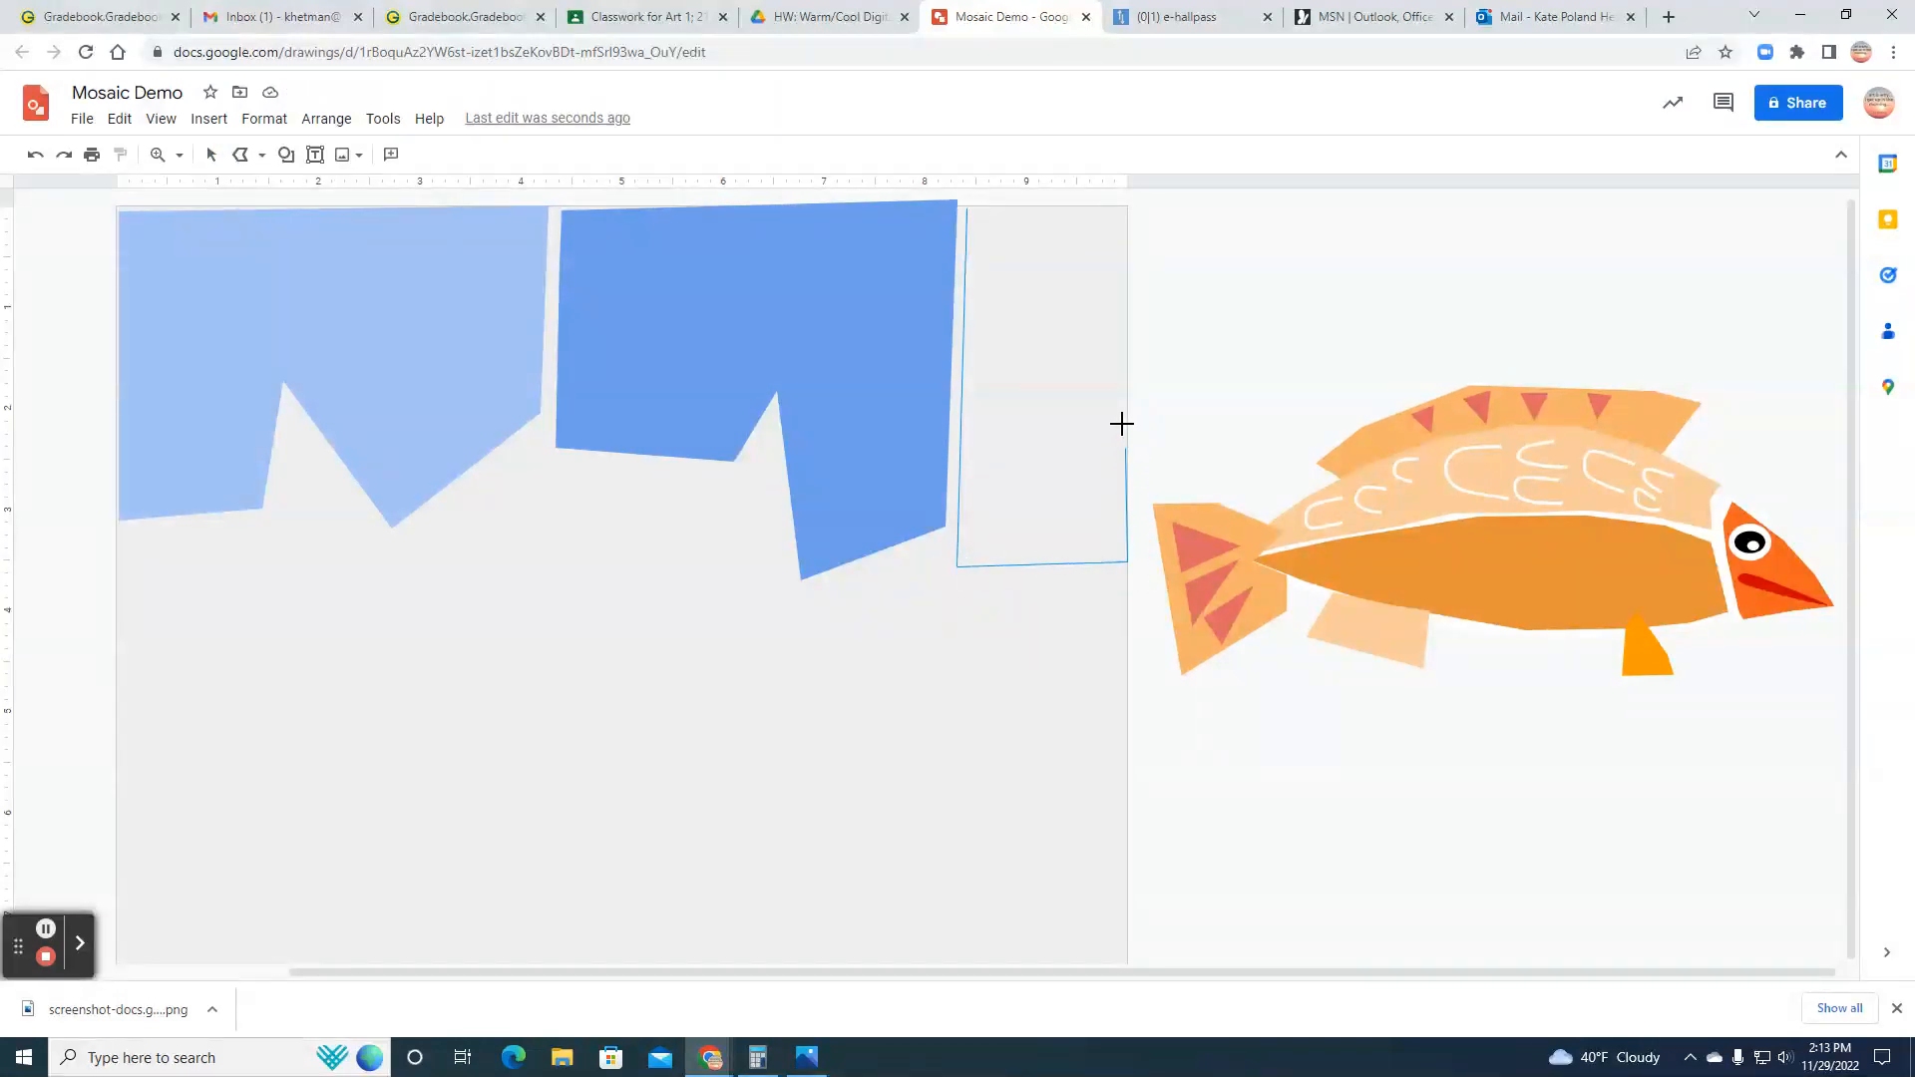
click(1127, 203)
click(968, 208)
Step: Fill the upper right corner shape with a darker cornflower blue and make its border transparent
click(392, 156)
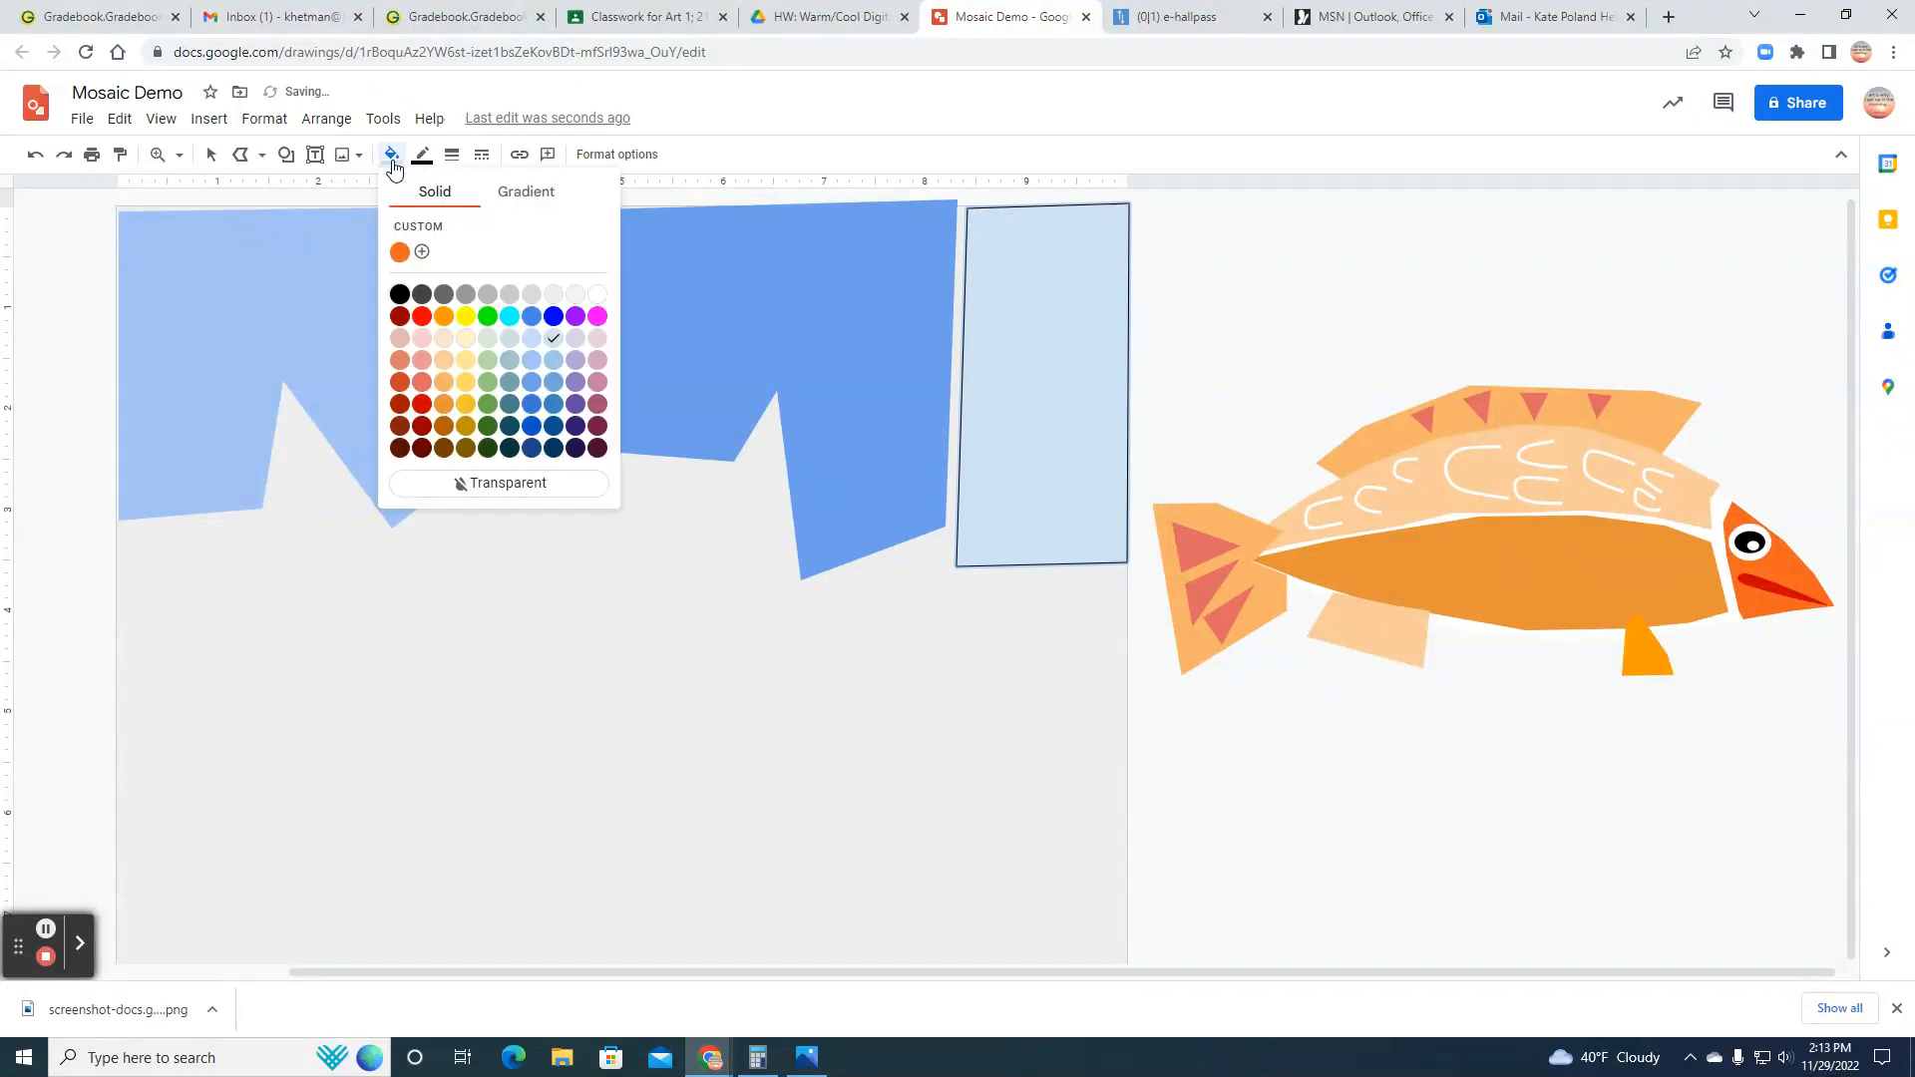
click(530, 403)
click(422, 156)
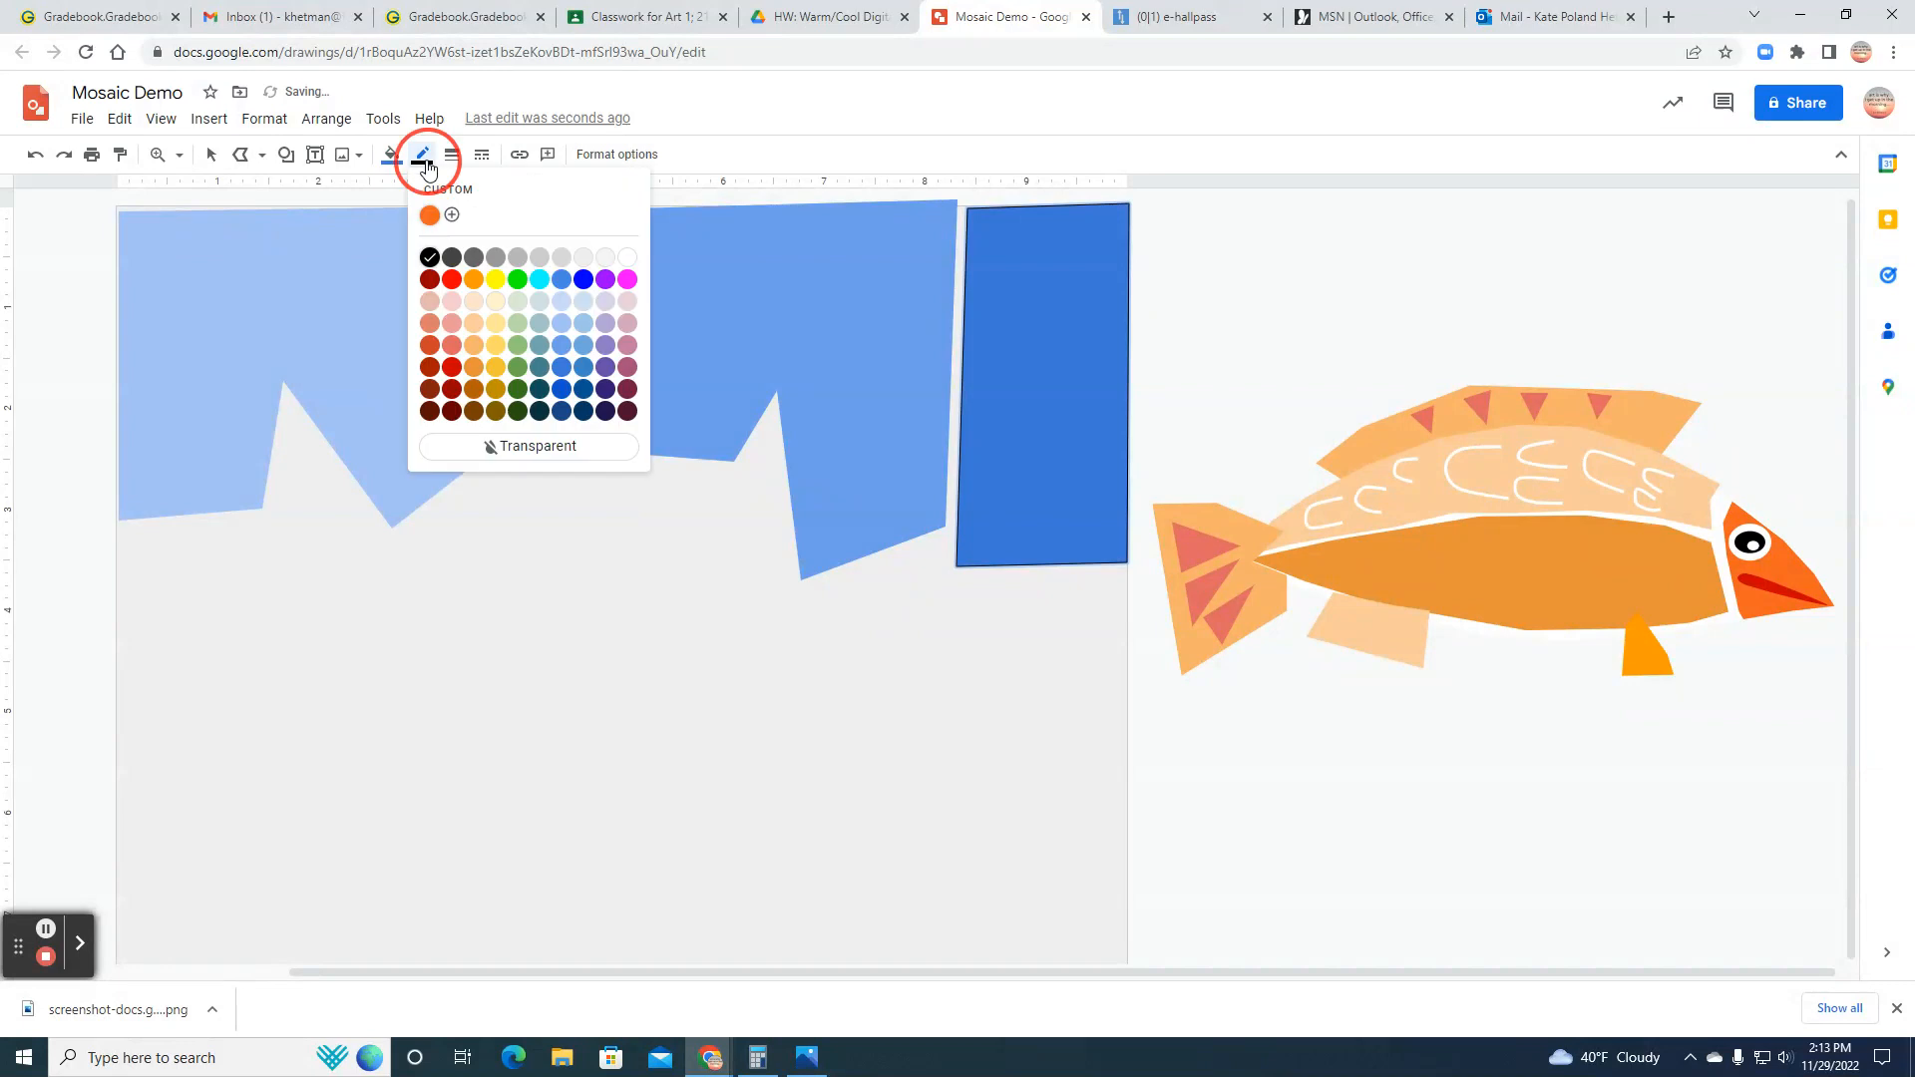
click(485, 439)
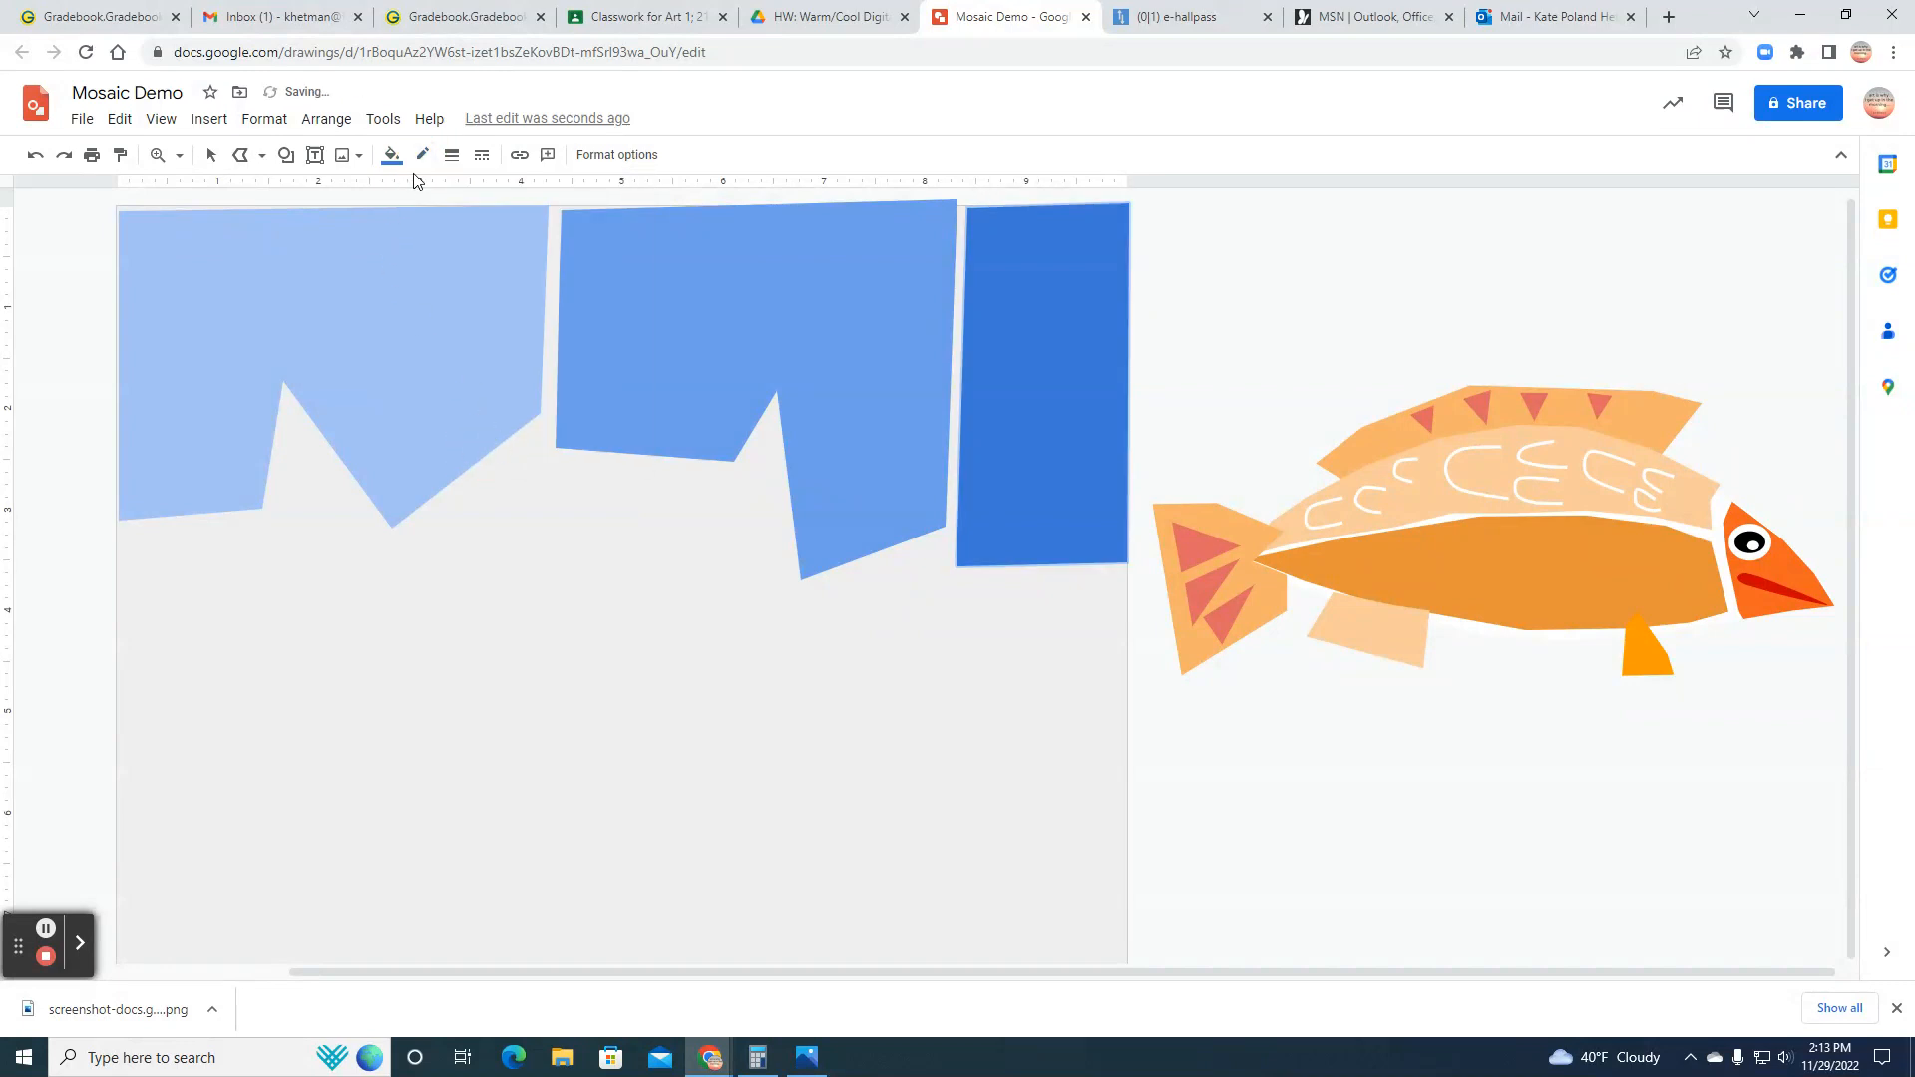
Step: Draw a closed polyline shape following the jagged edge below the first shape, about 5.9 inches wide and 3.3 inches tall
click(239, 155)
click(286, 519)
click(294, 408)
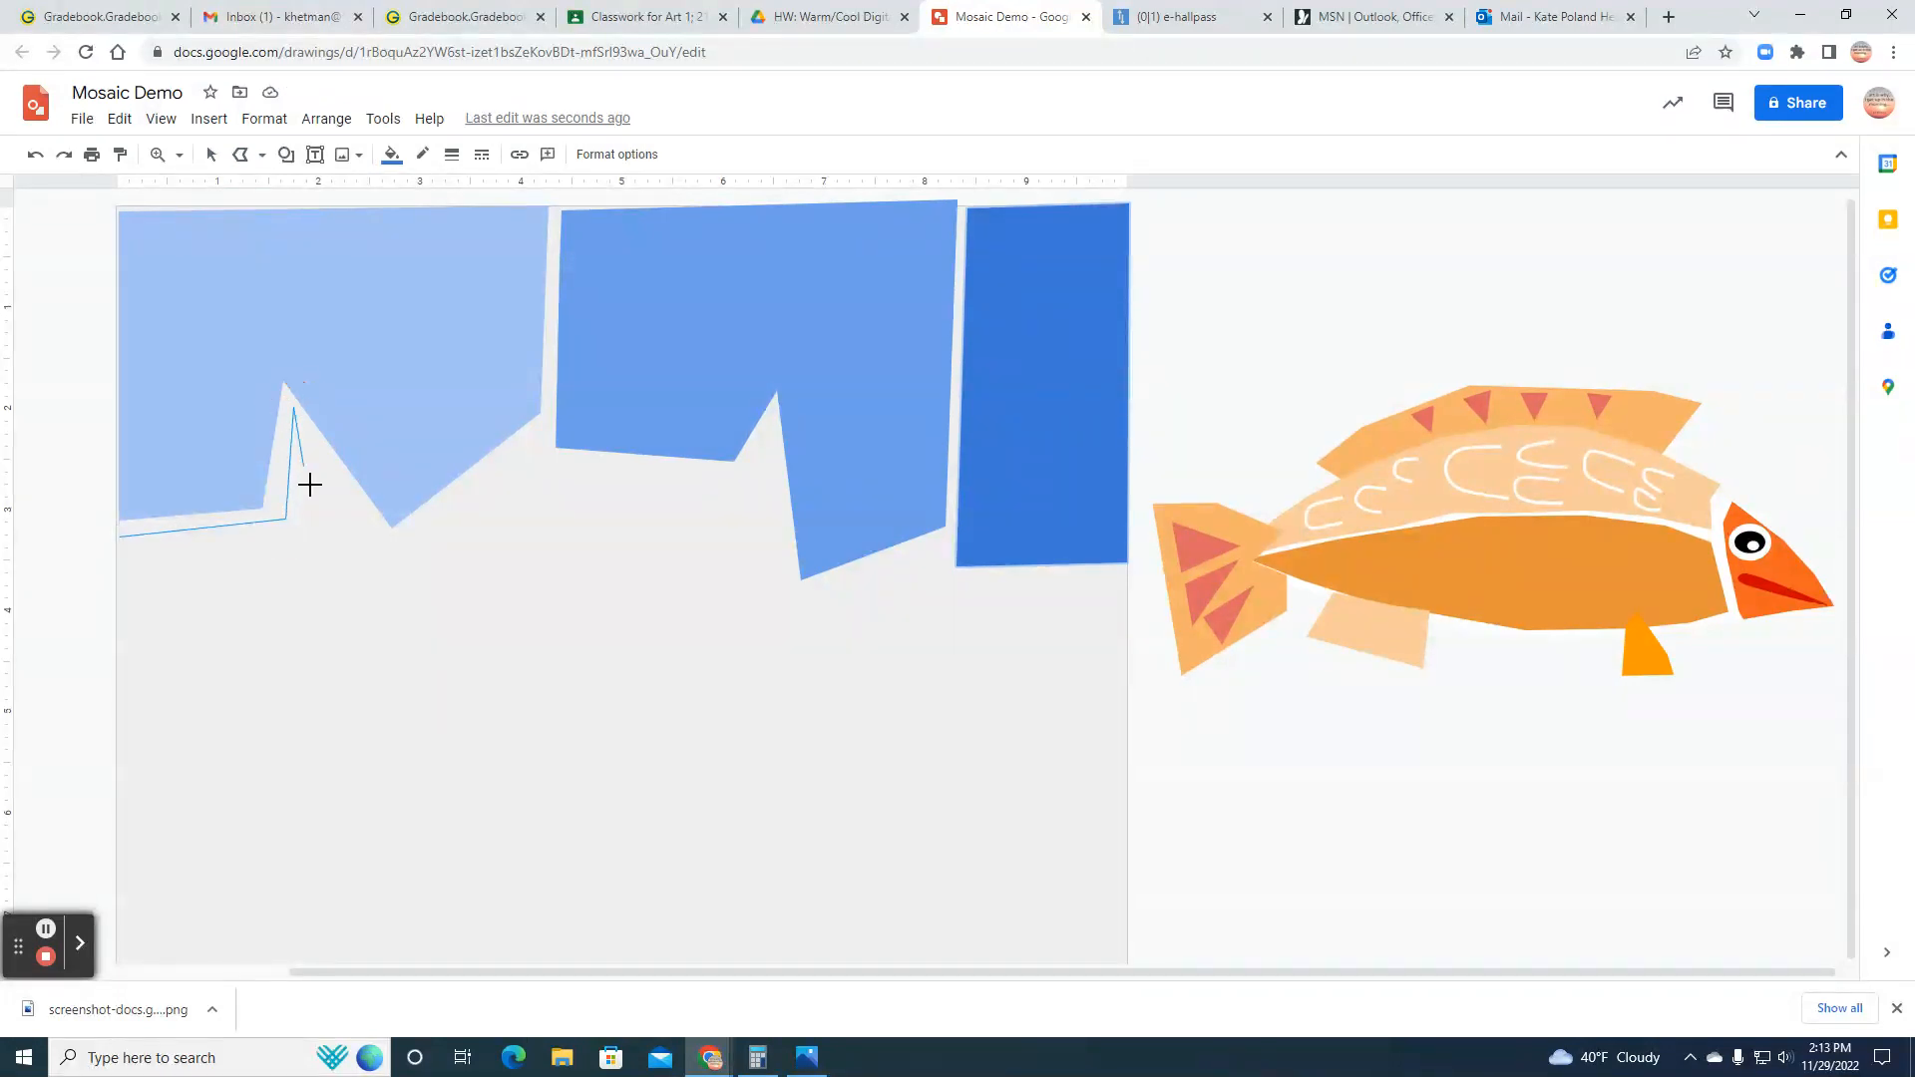
click(371, 542)
click(381, 556)
click(531, 439)
click(715, 481)
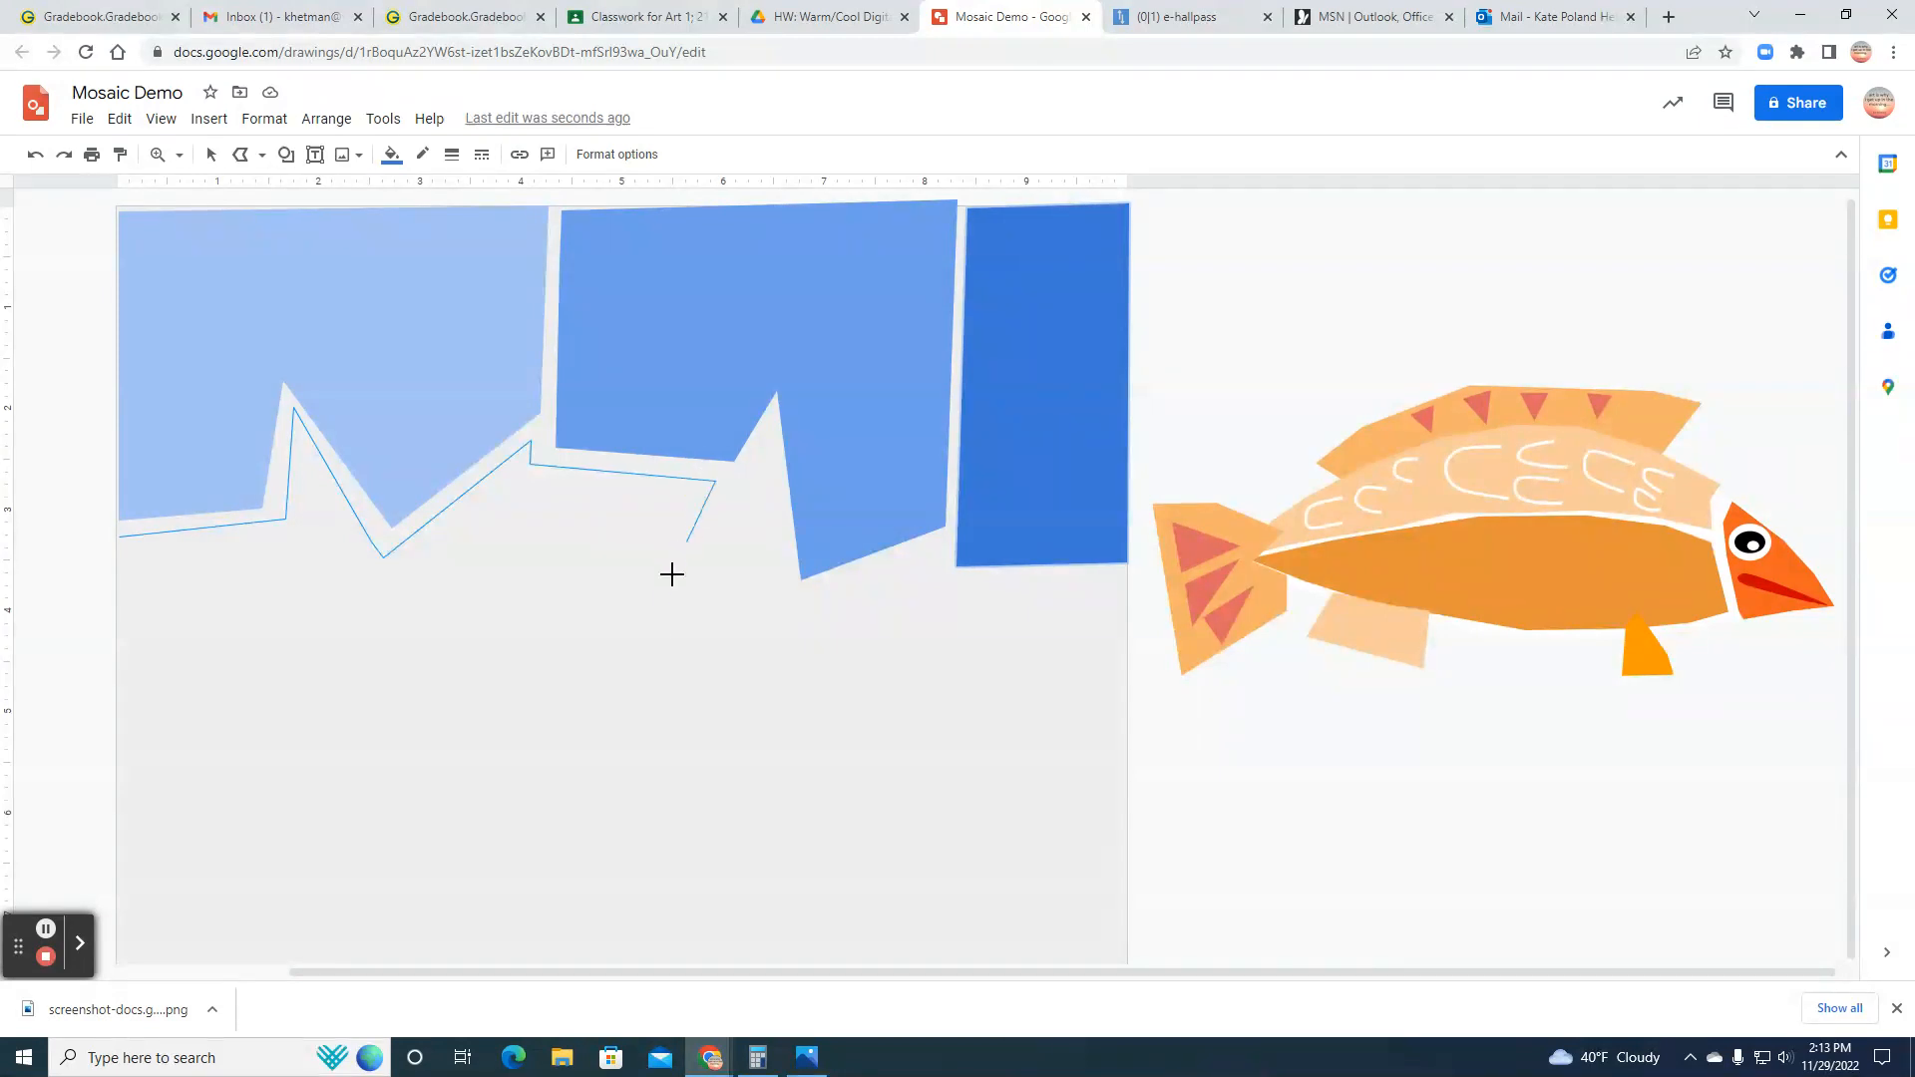
click(629, 745)
click(119, 705)
click(119, 531)
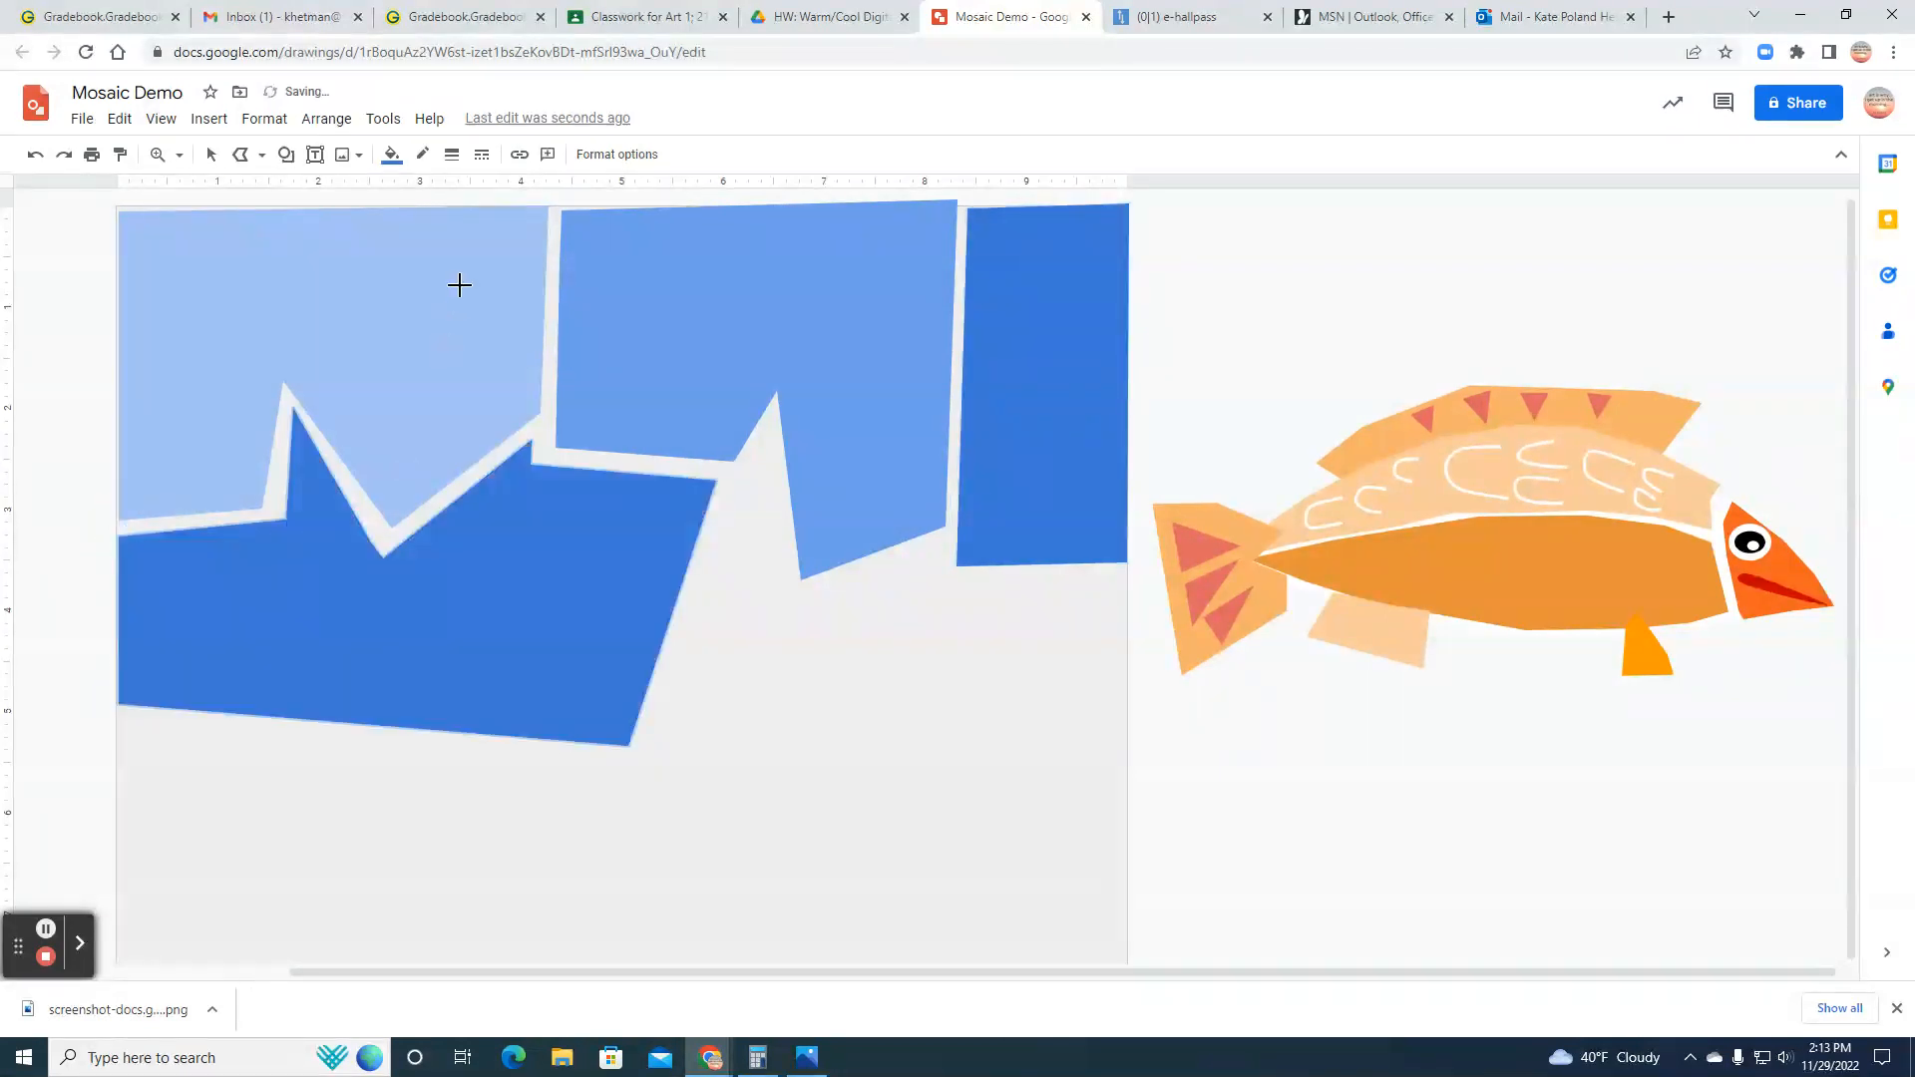
Step: Fill the jagged-topped shape at the canvas's left edge with medium cornflower blue
click(391, 155)
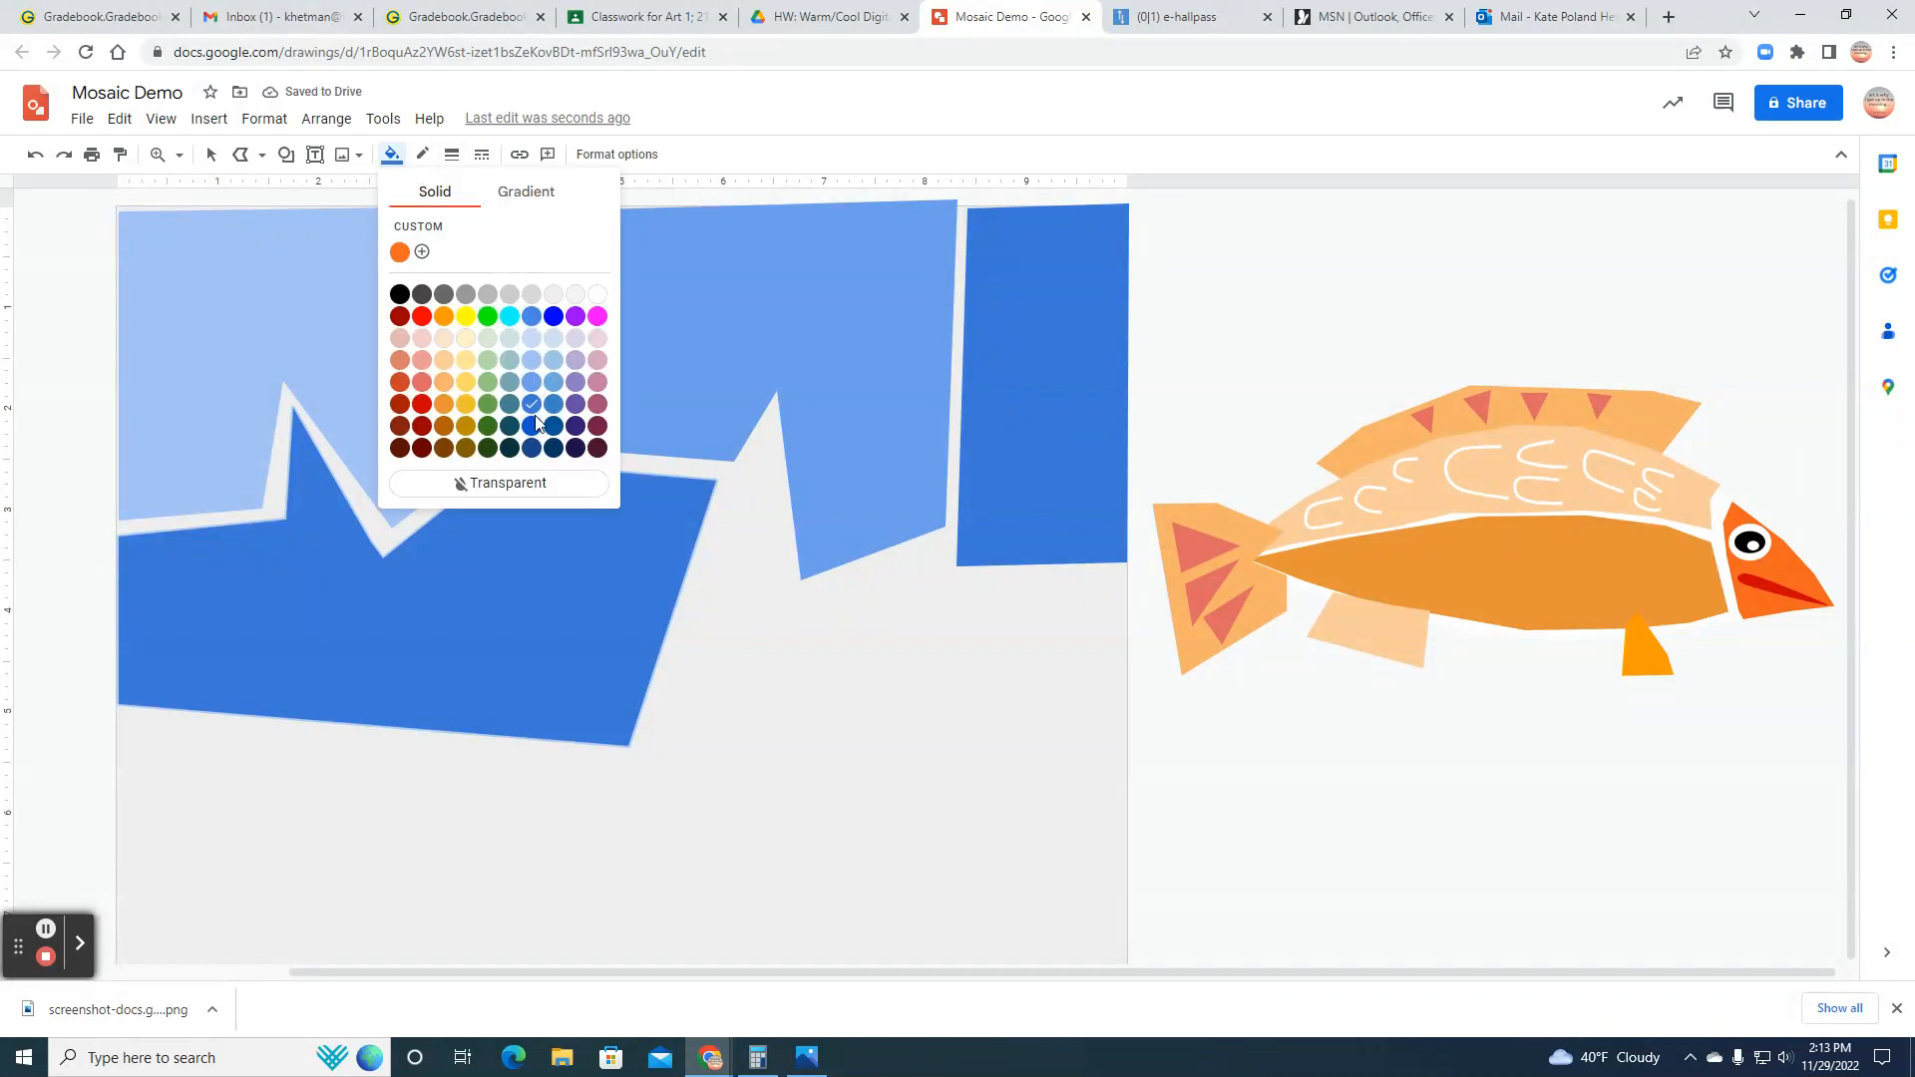
click(535, 384)
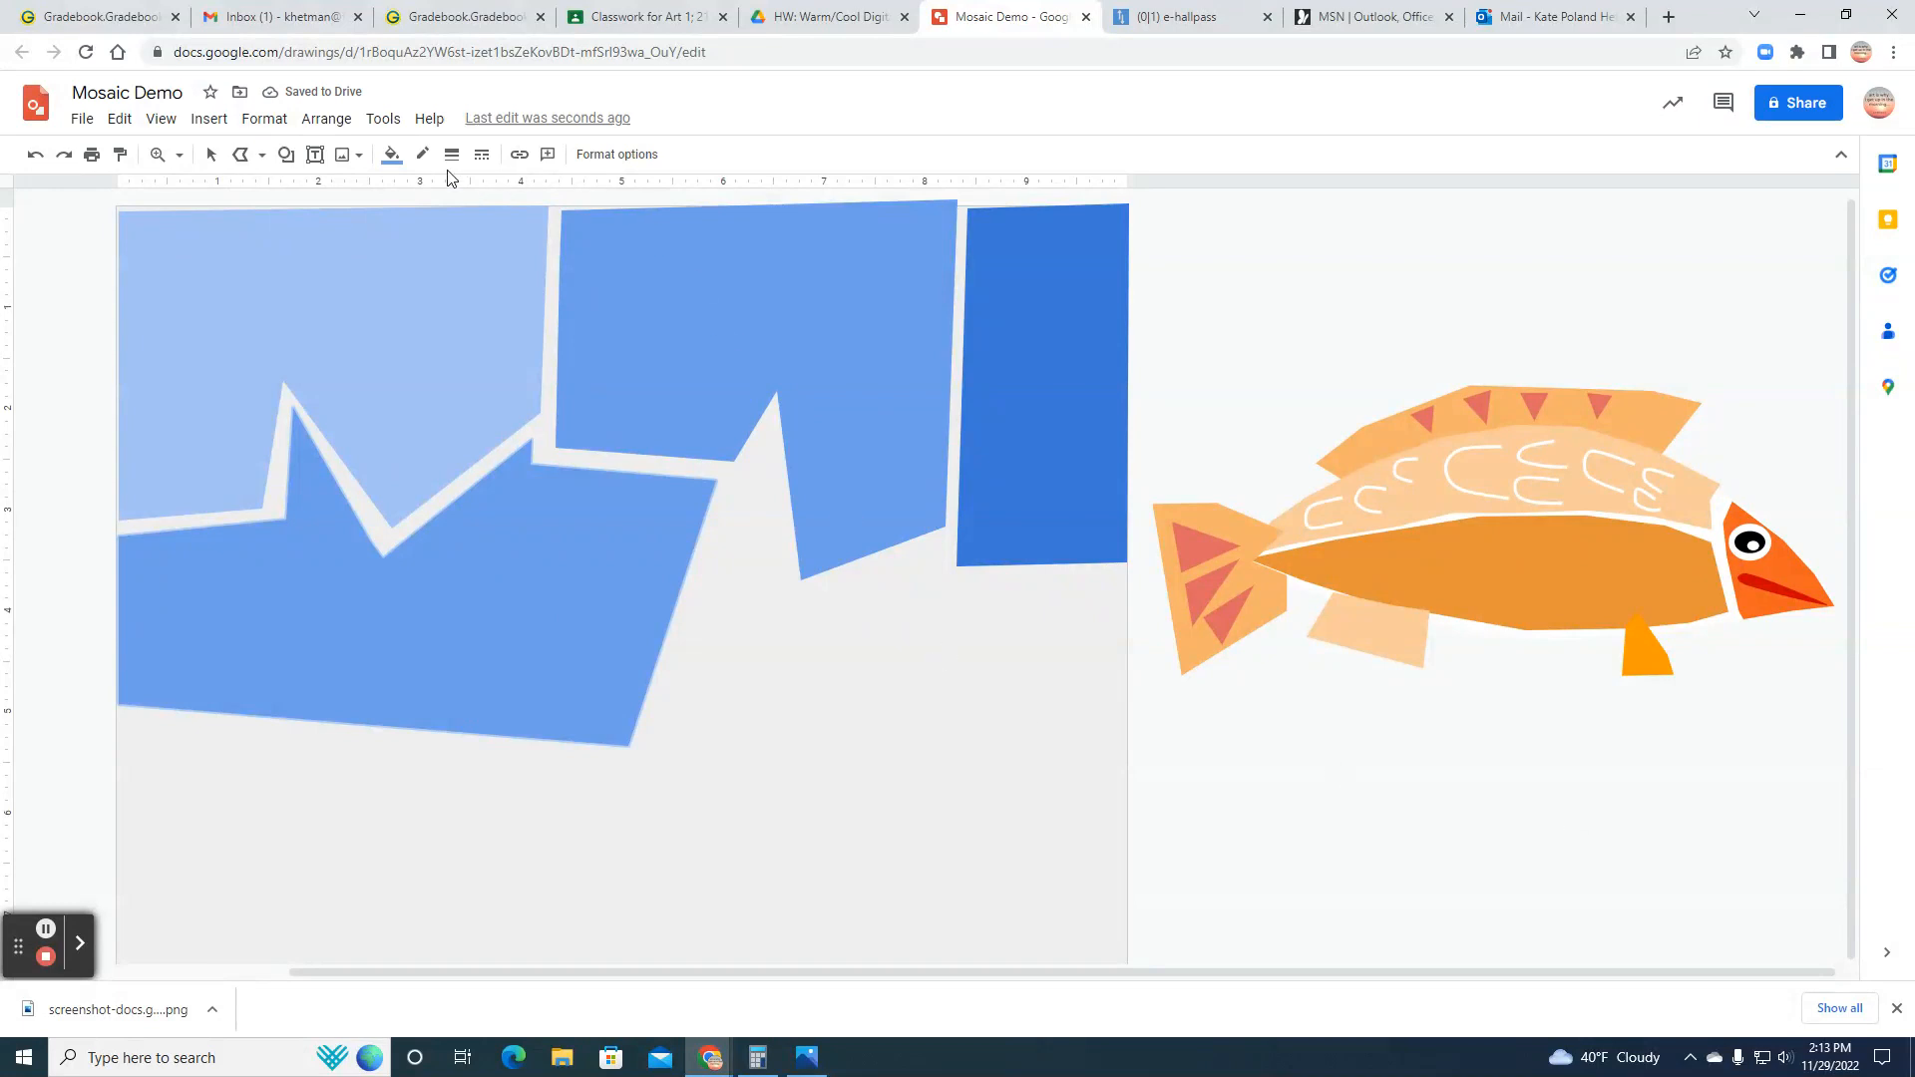
click(211, 154)
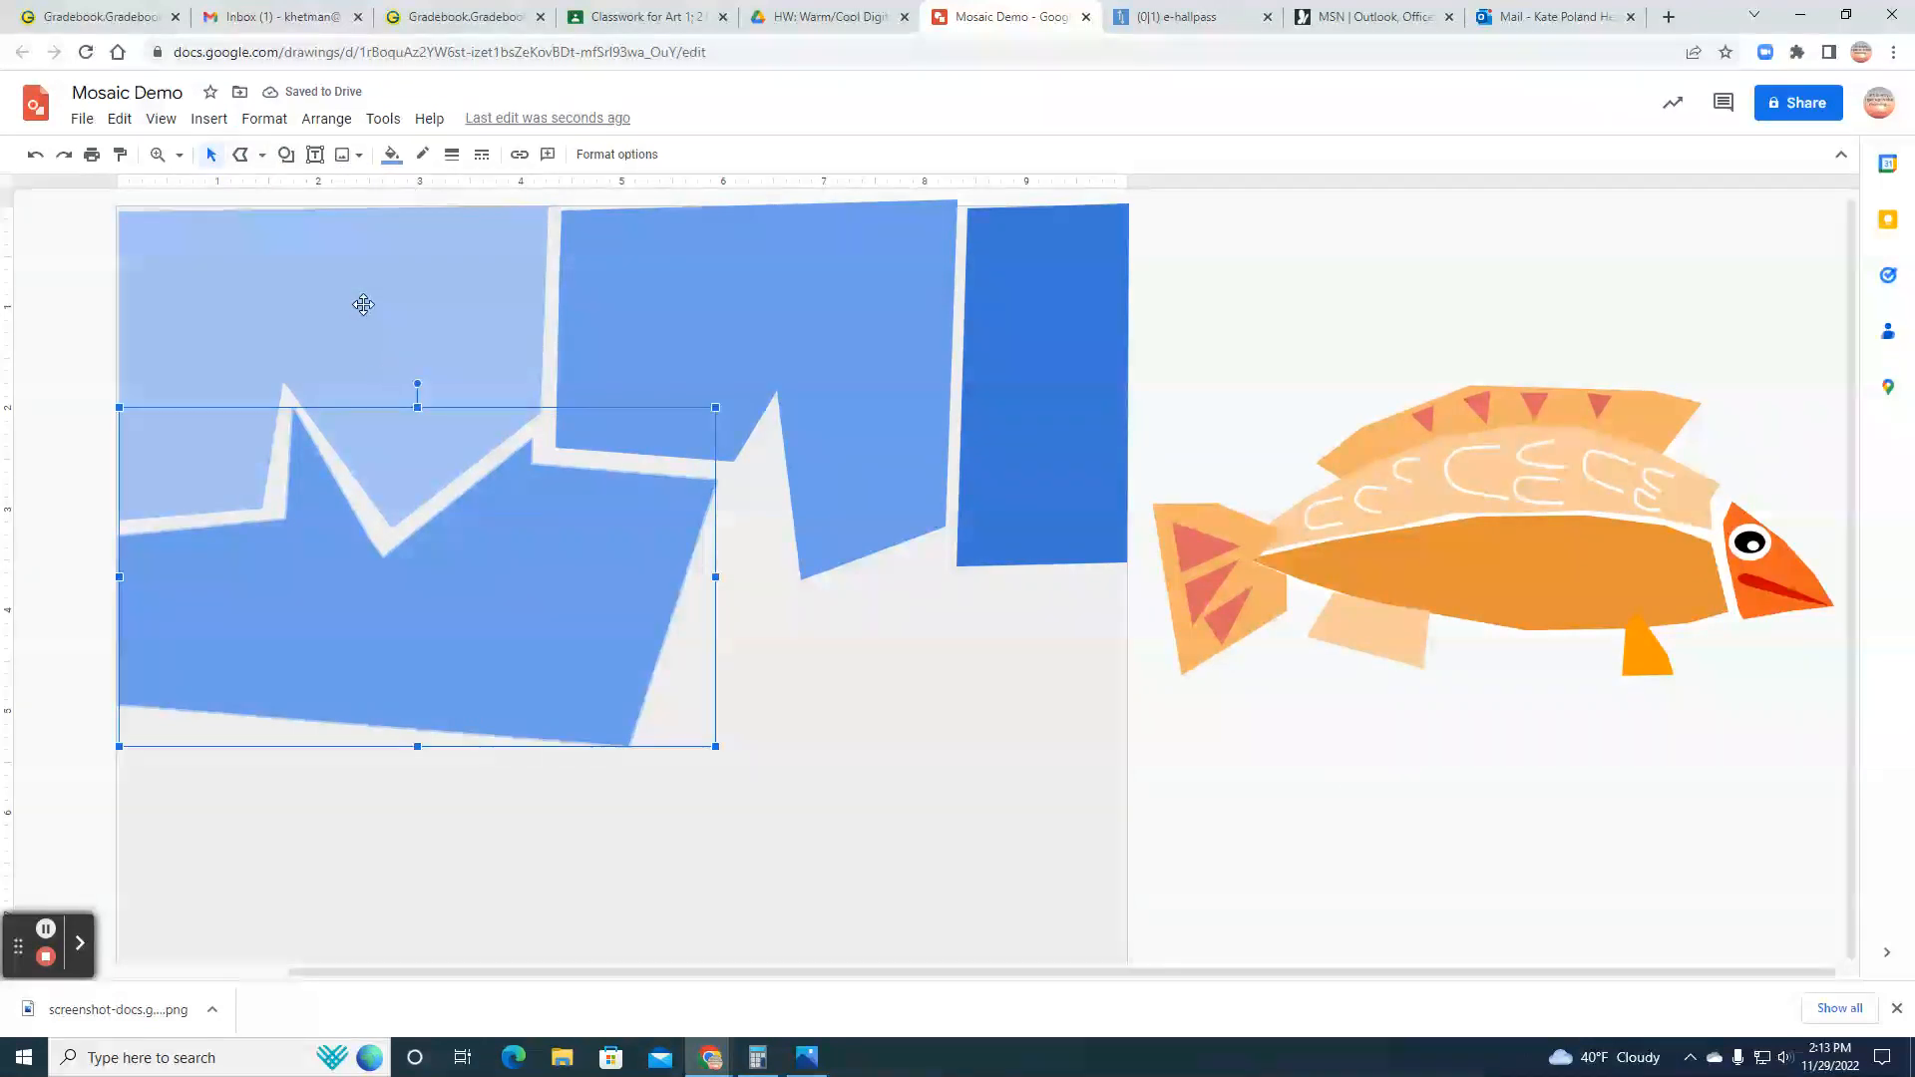
Step: Draw a closed jagged-topped polyline shape below the second and third shapes, reaching the canvas's right edge, about 4.7 inches wide and 4 inches tall
click(245, 158)
click(245, 158)
click(245, 163)
click(769, 435)
click(655, 754)
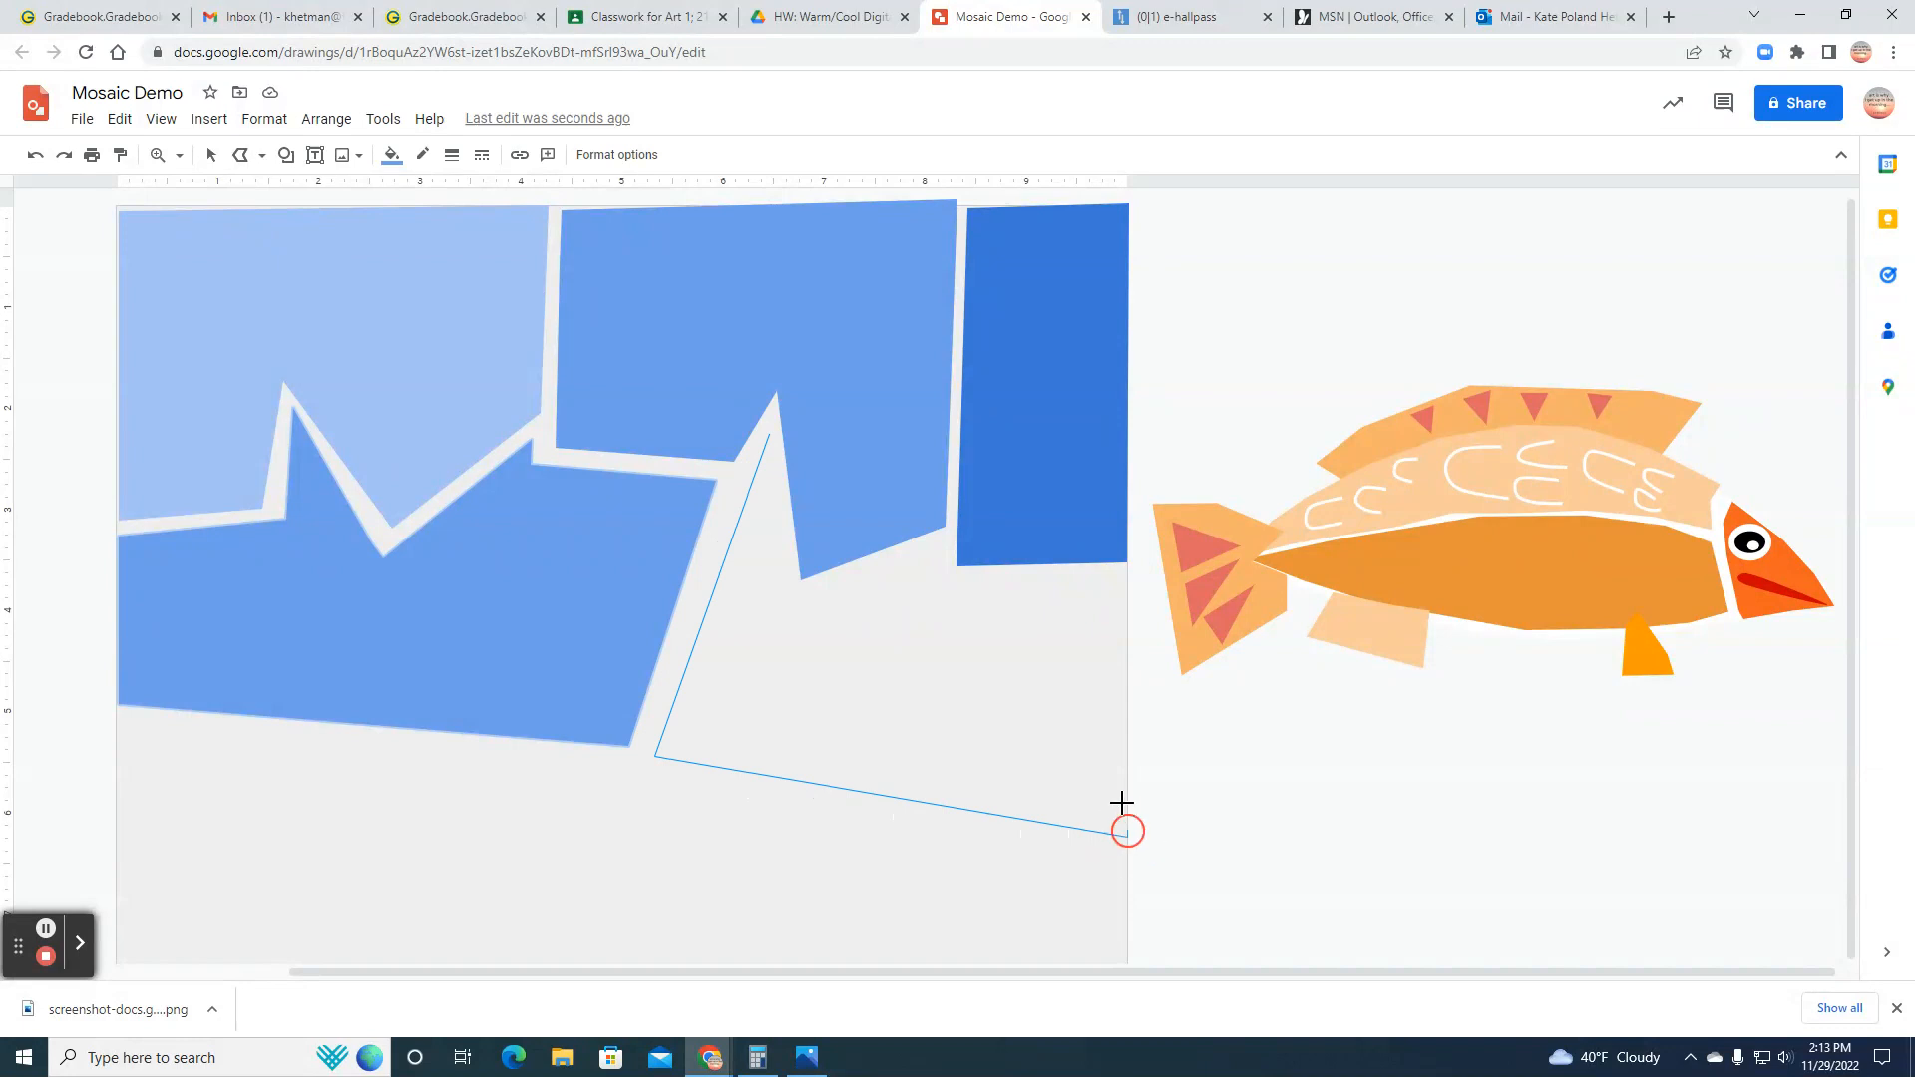
click(1129, 573)
click(945, 577)
click(940, 549)
click(807, 600)
click(776, 607)
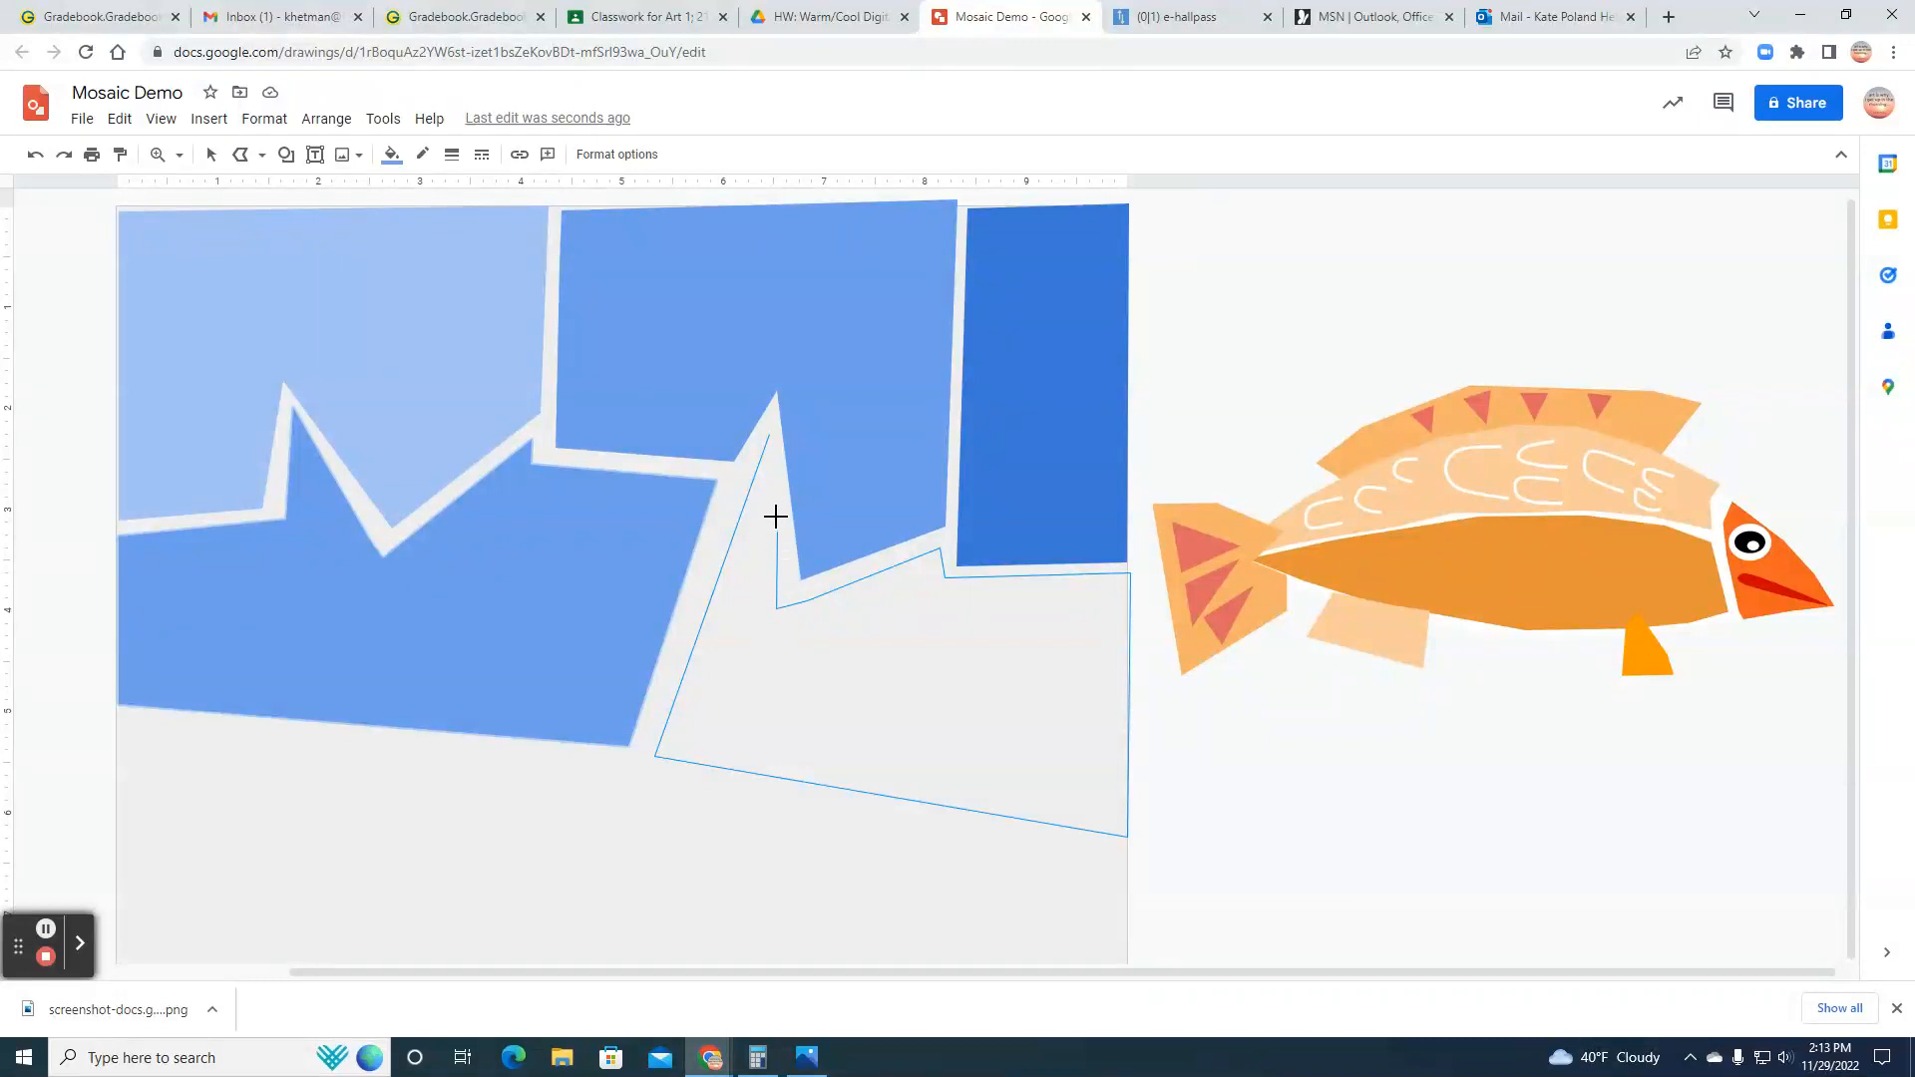
click(769, 436)
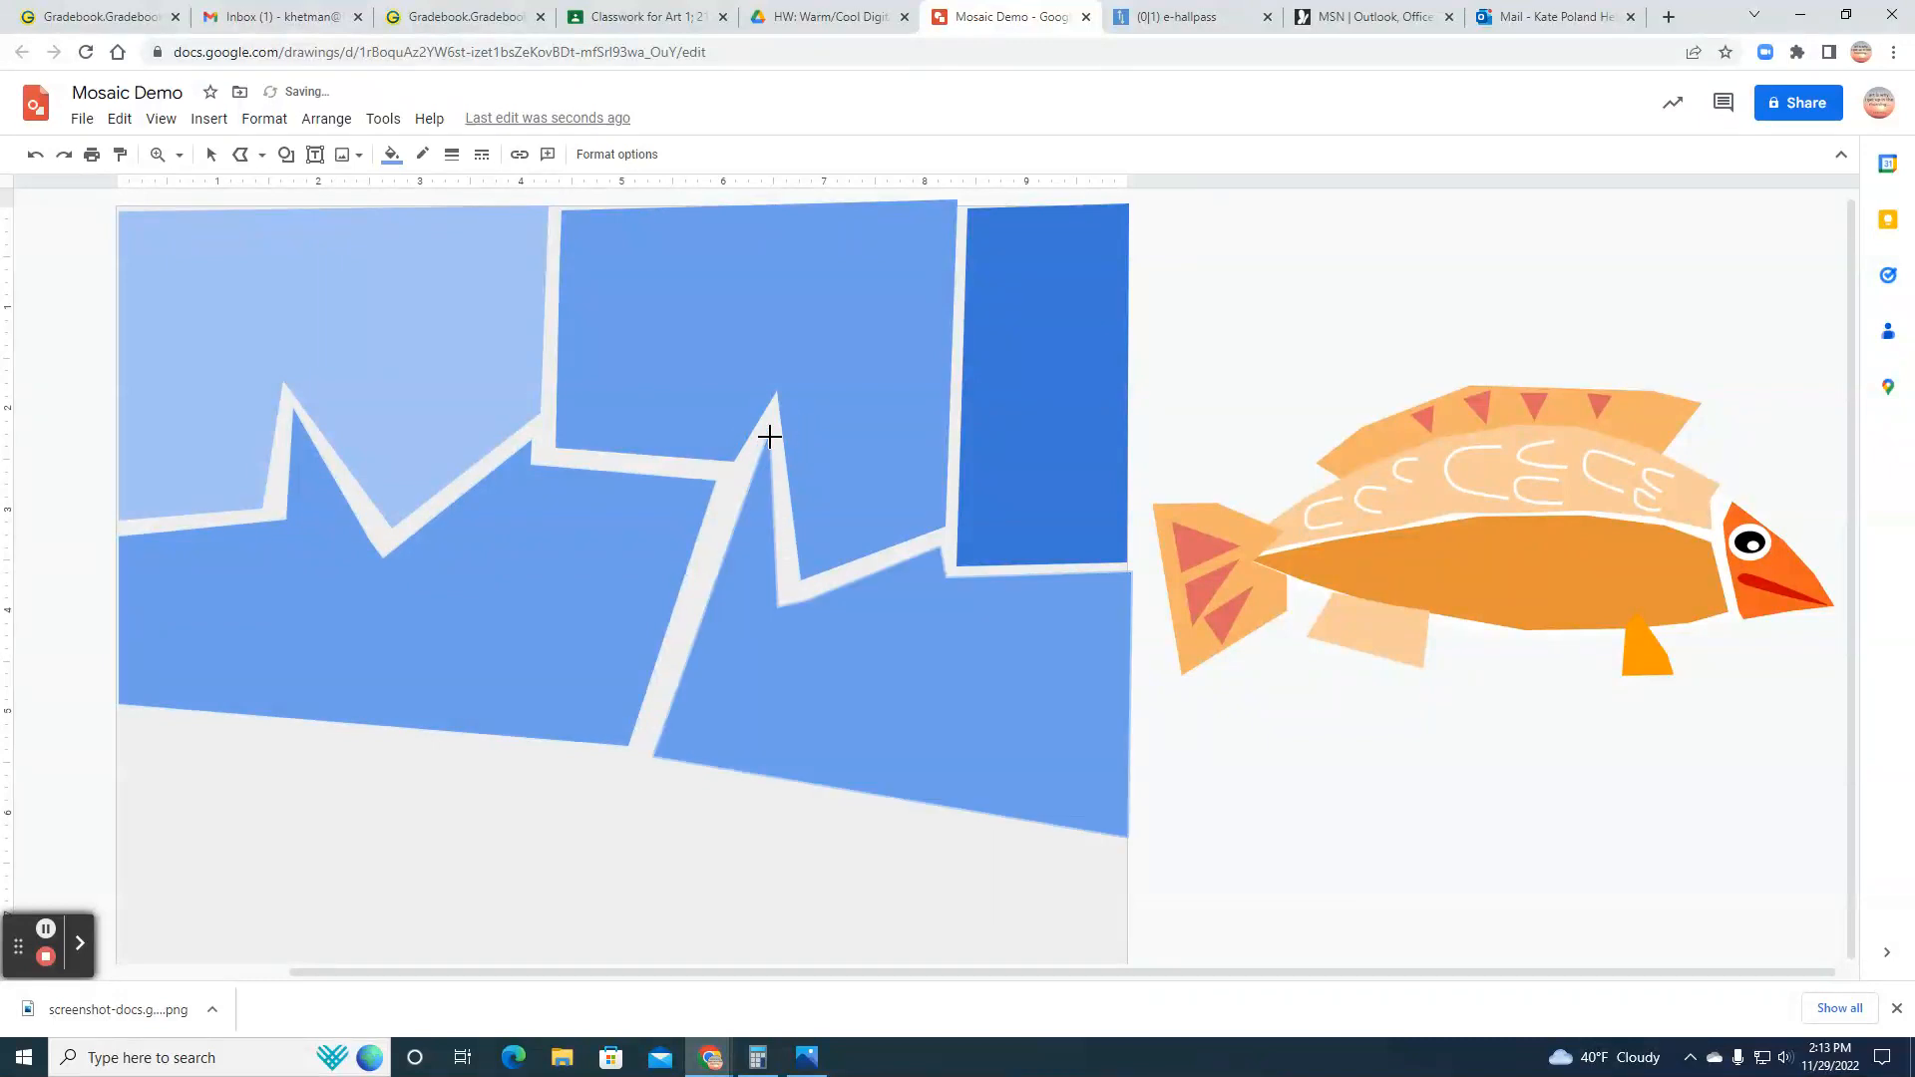
Step: Fill the jagged-topped shape at the canvas's right edge with light cornflower blue
click(391, 157)
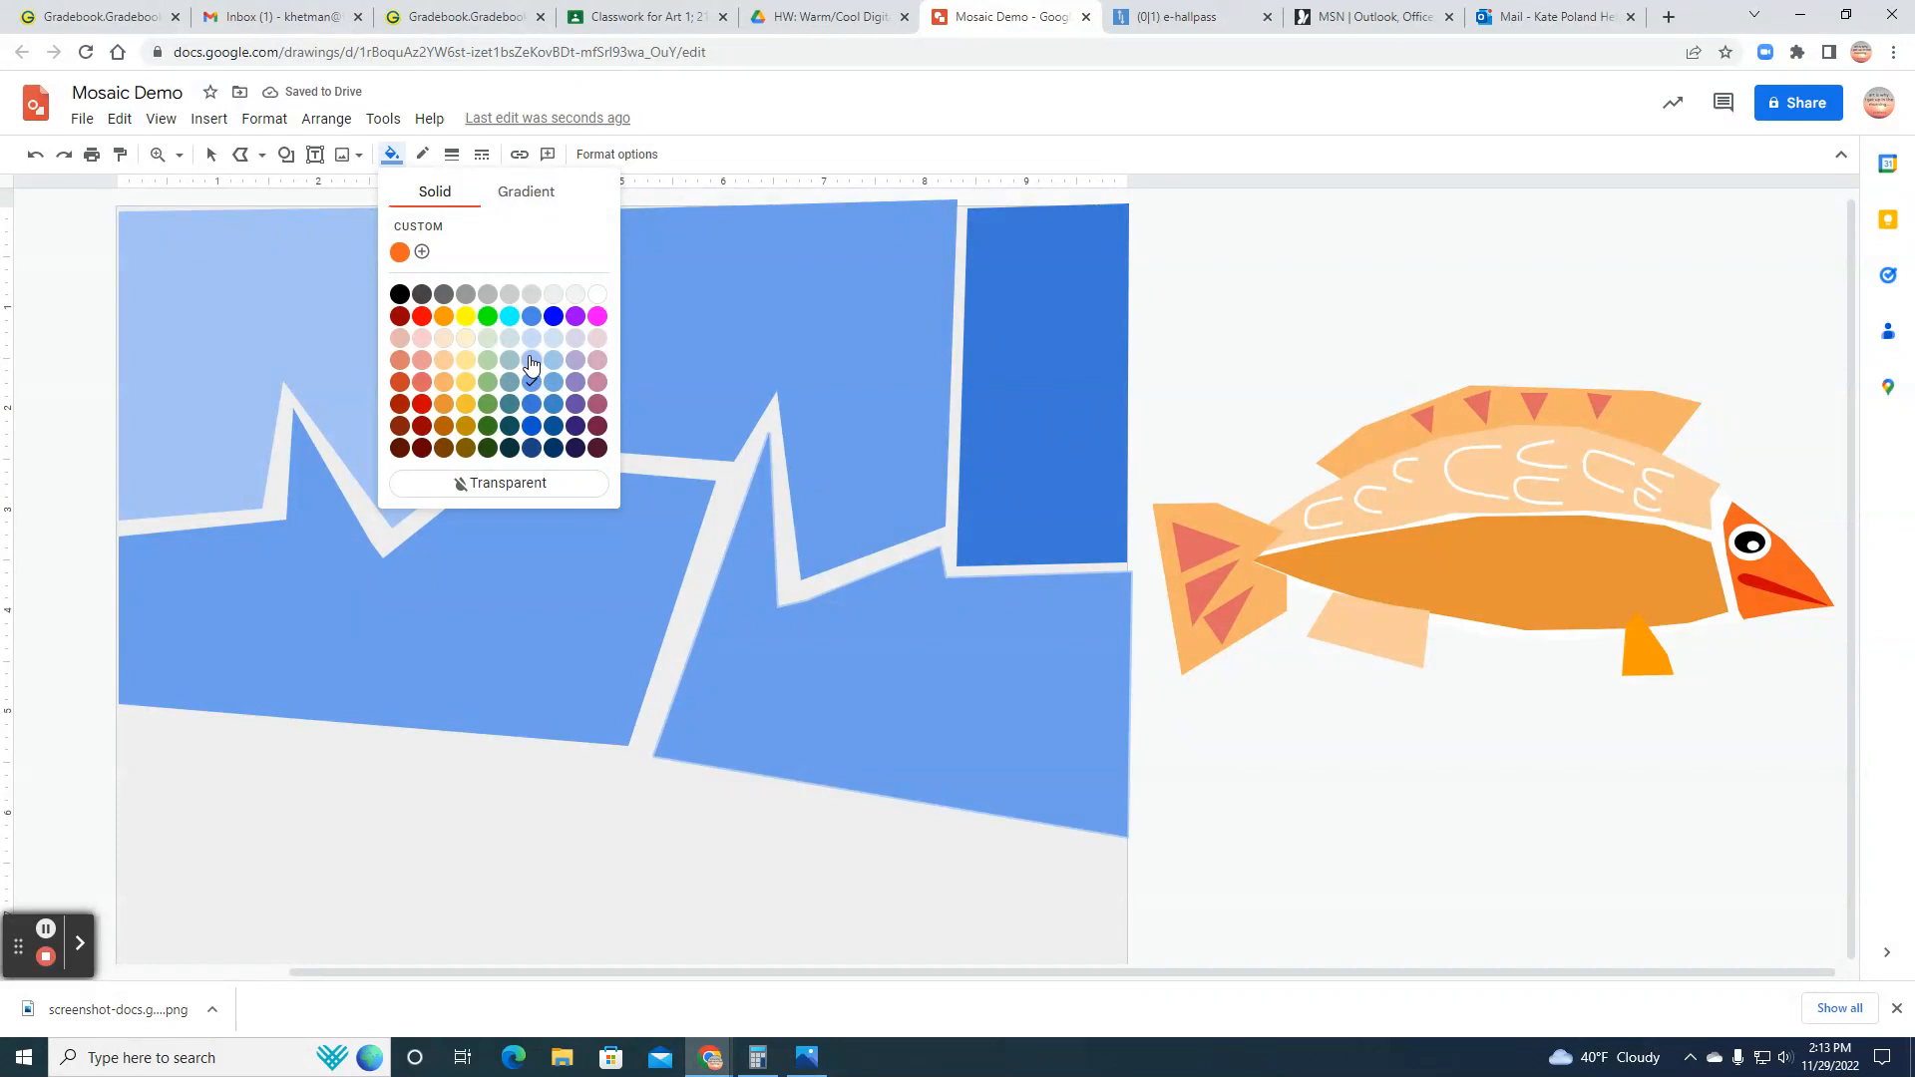
click(531, 361)
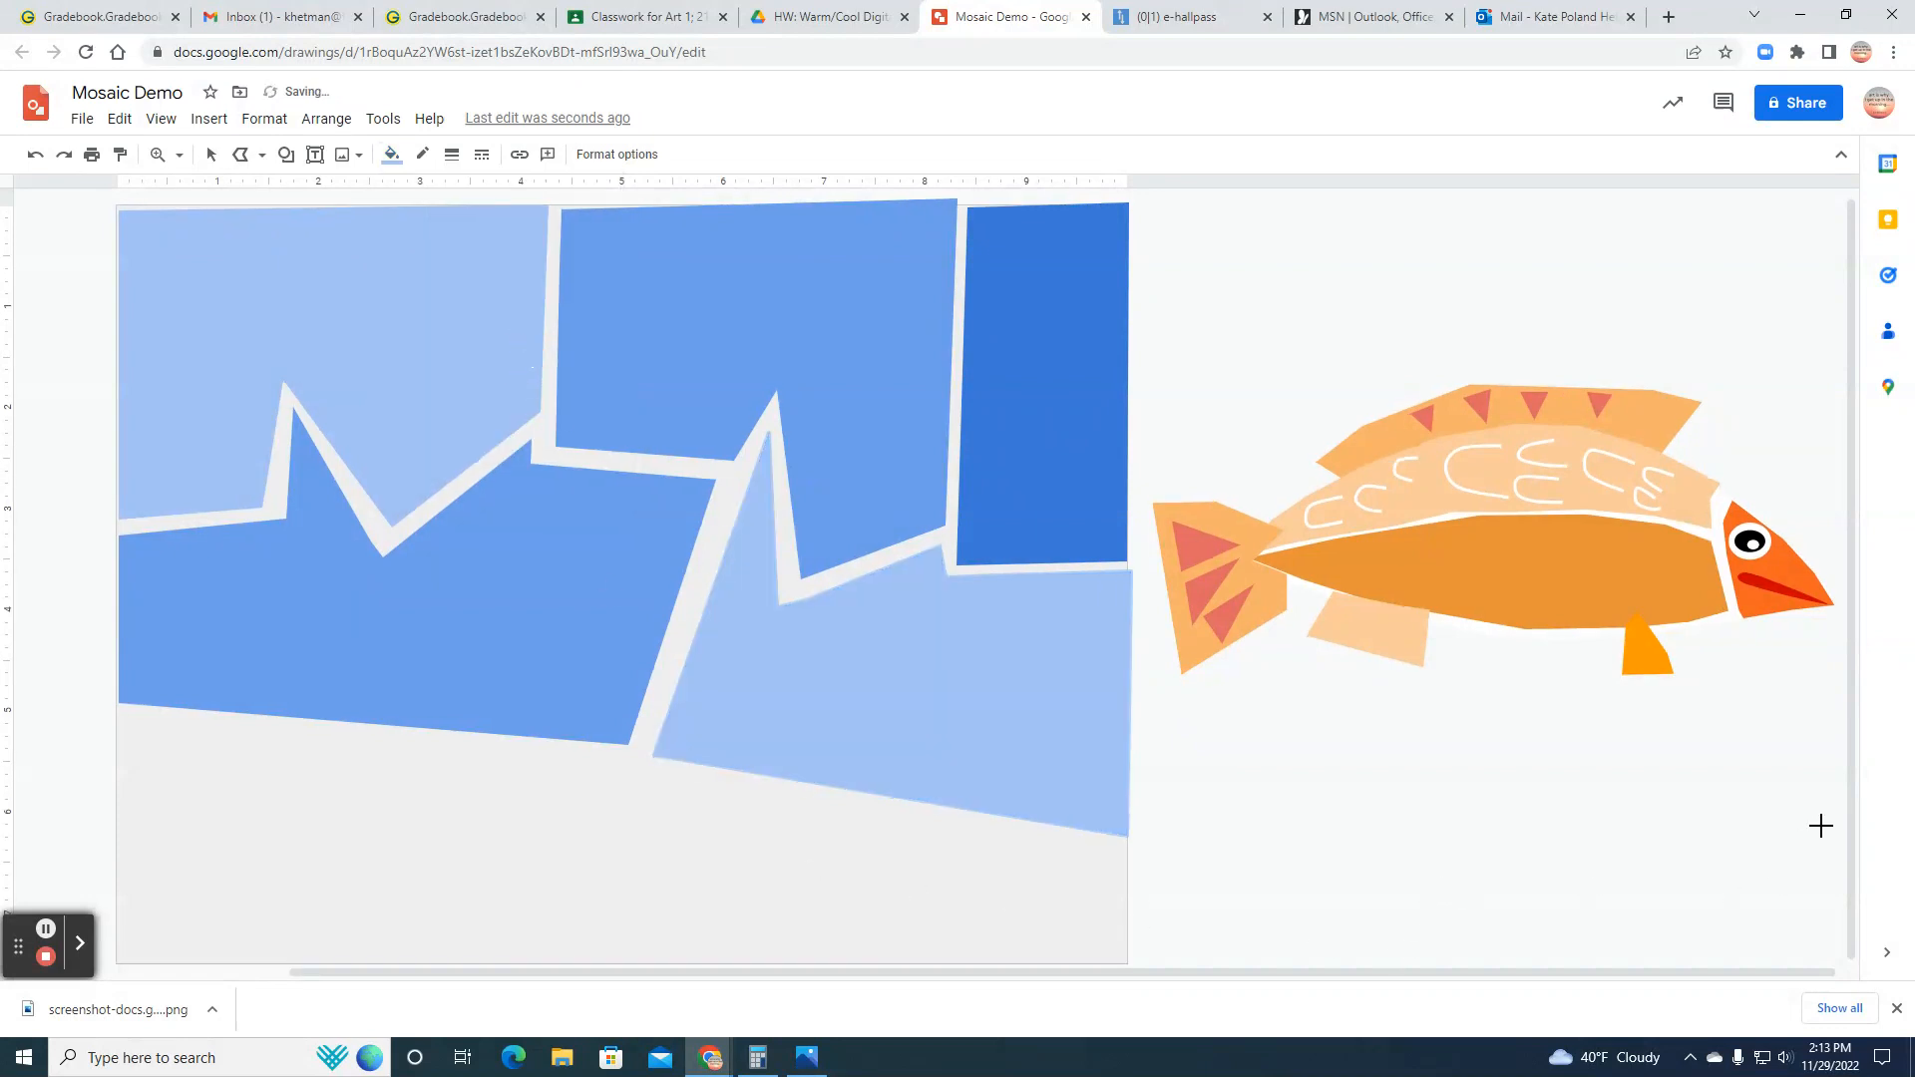
click(1849, 798)
click(1847, 886)
click(210, 153)
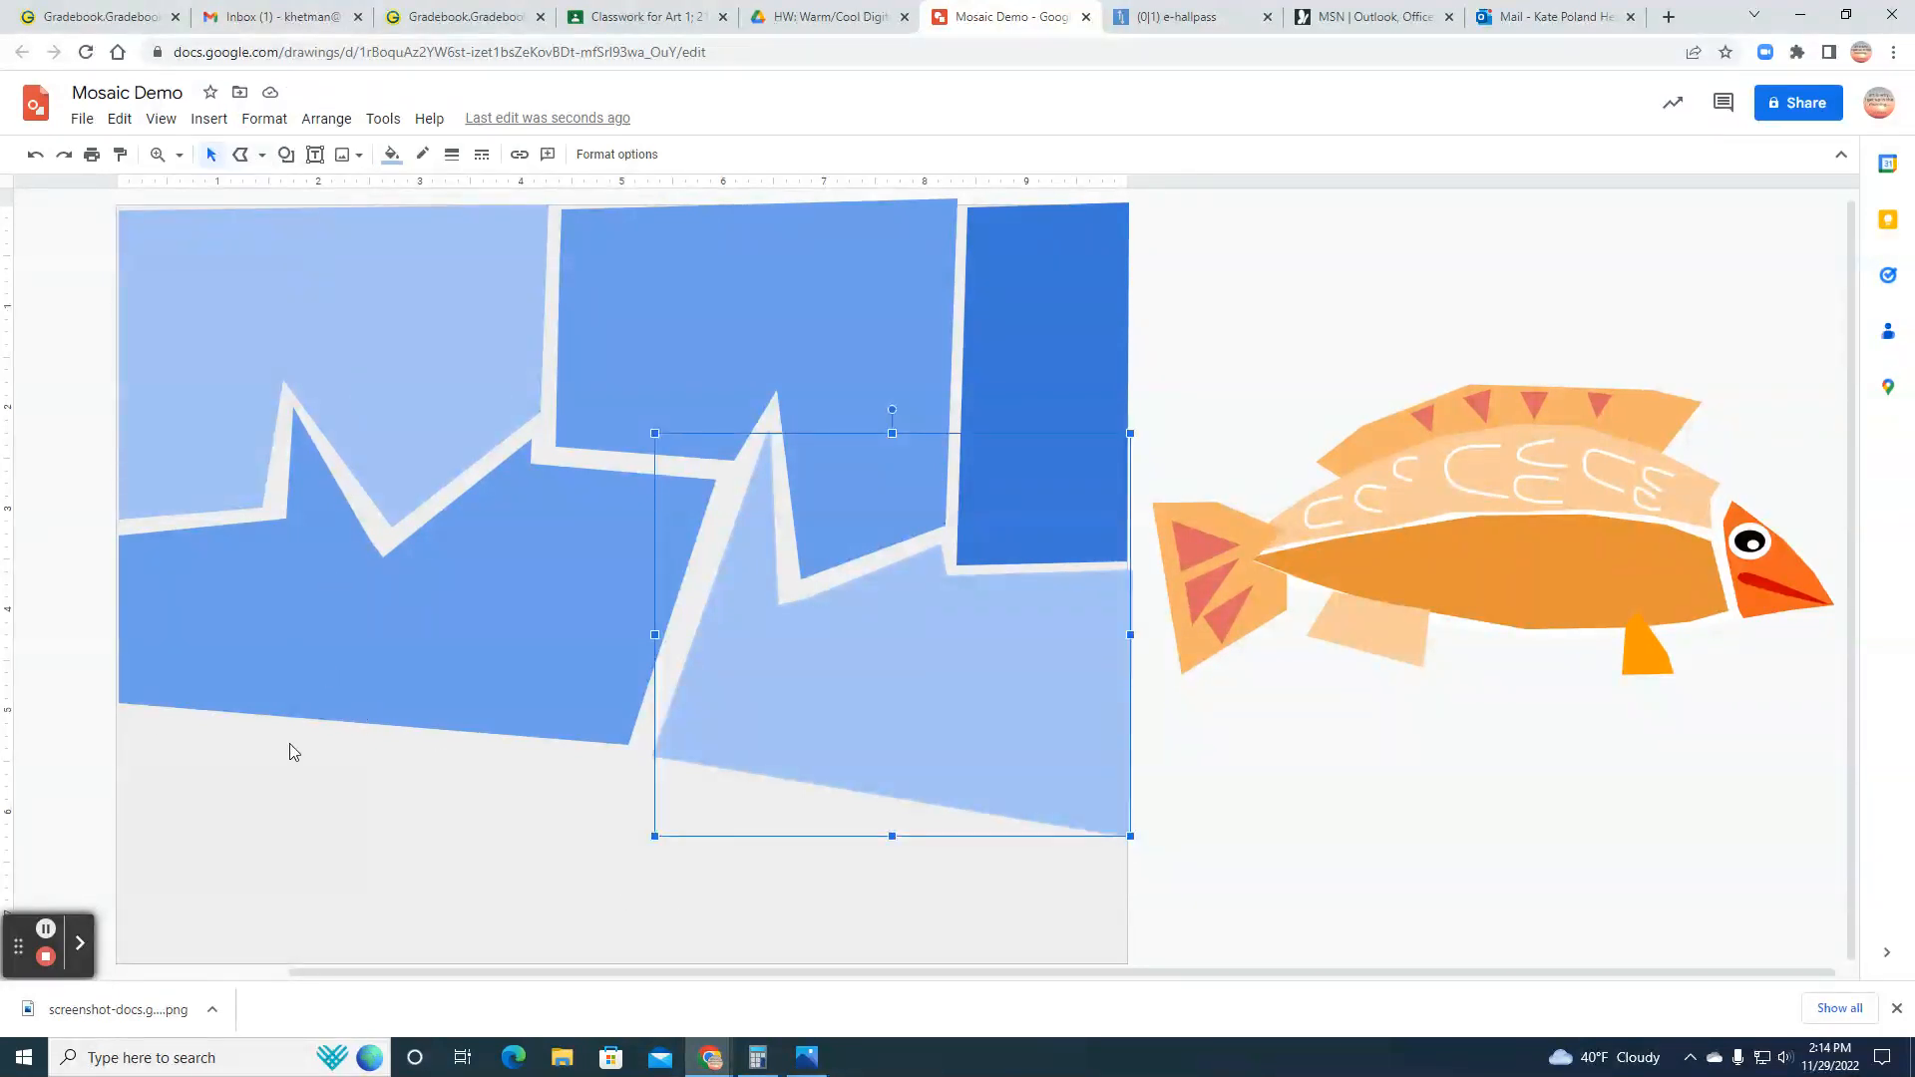
Step: Draw a closed four-sided polyline shape in the canvas's lower left corner, about 3.1 inches wide and 2.4 inches tall
click(241, 158)
click(120, 720)
click(430, 743)
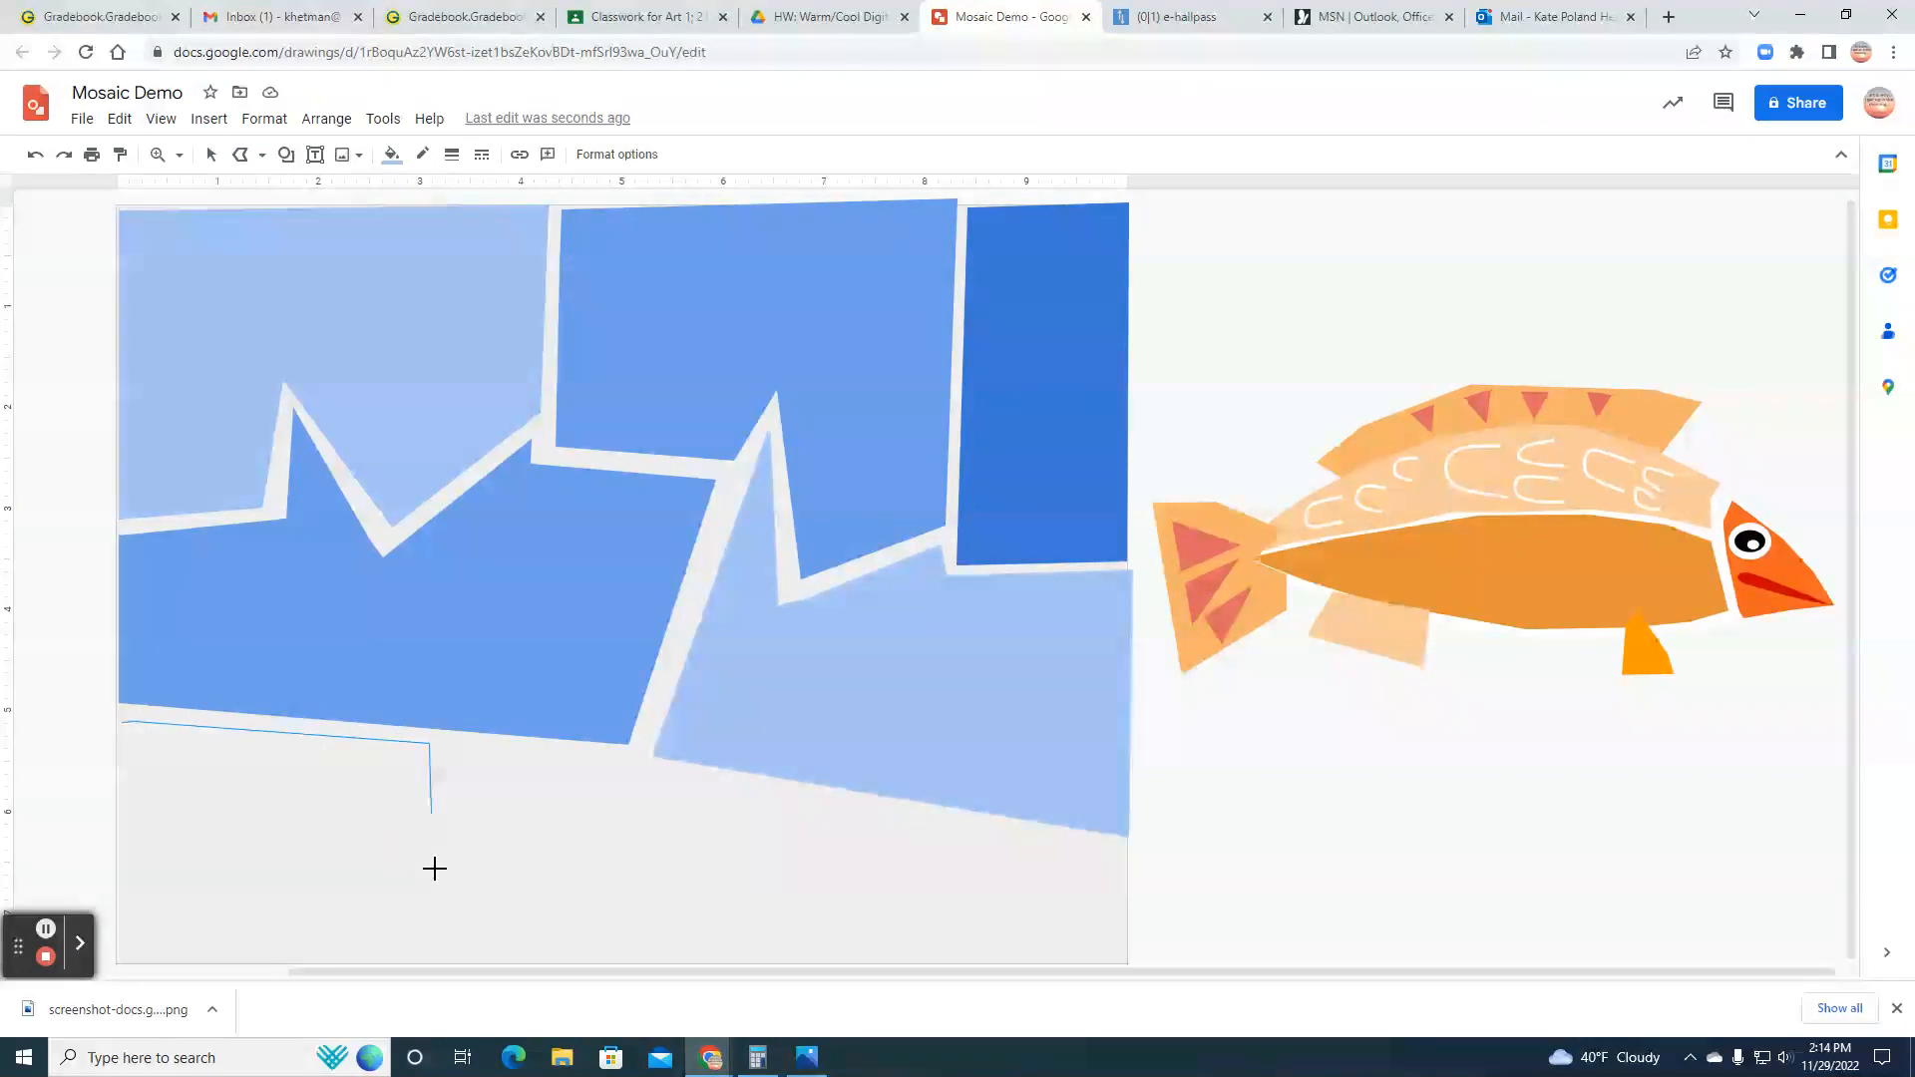
click(433, 958)
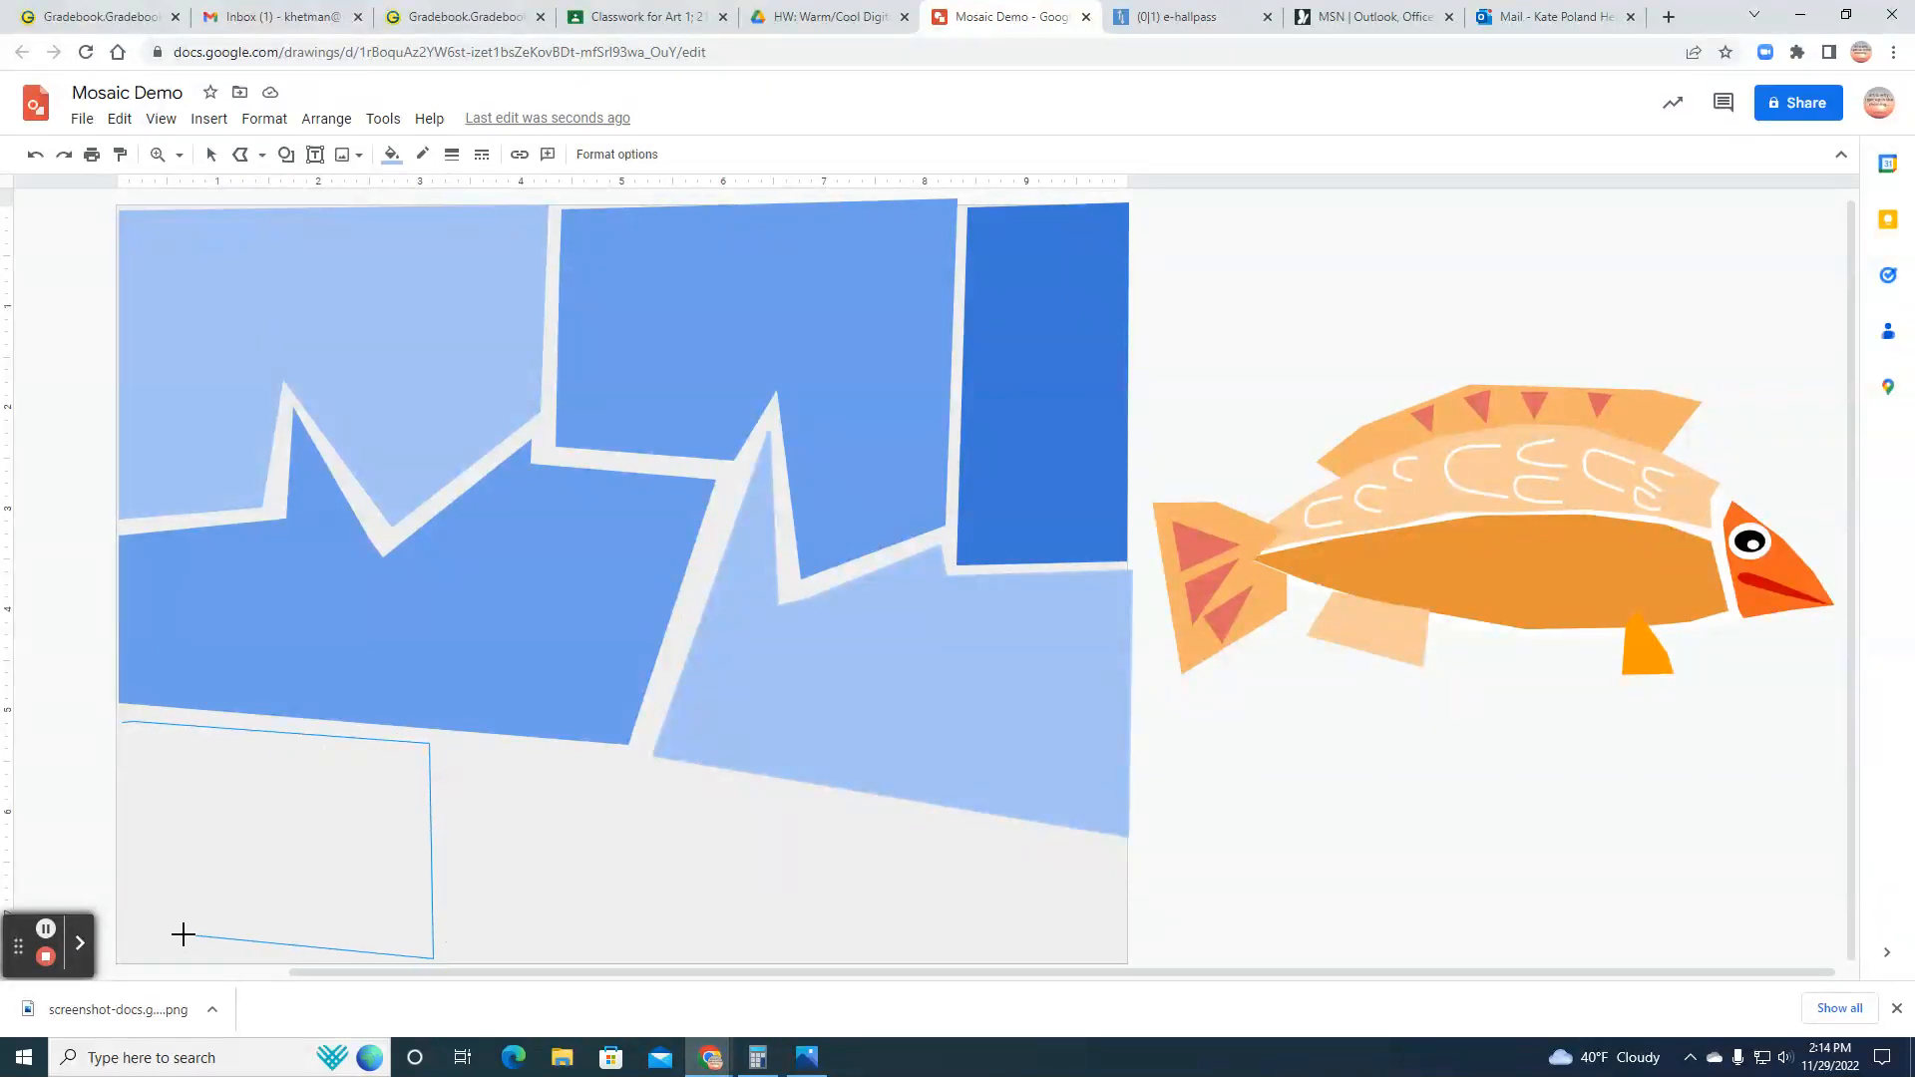
click(118, 958)
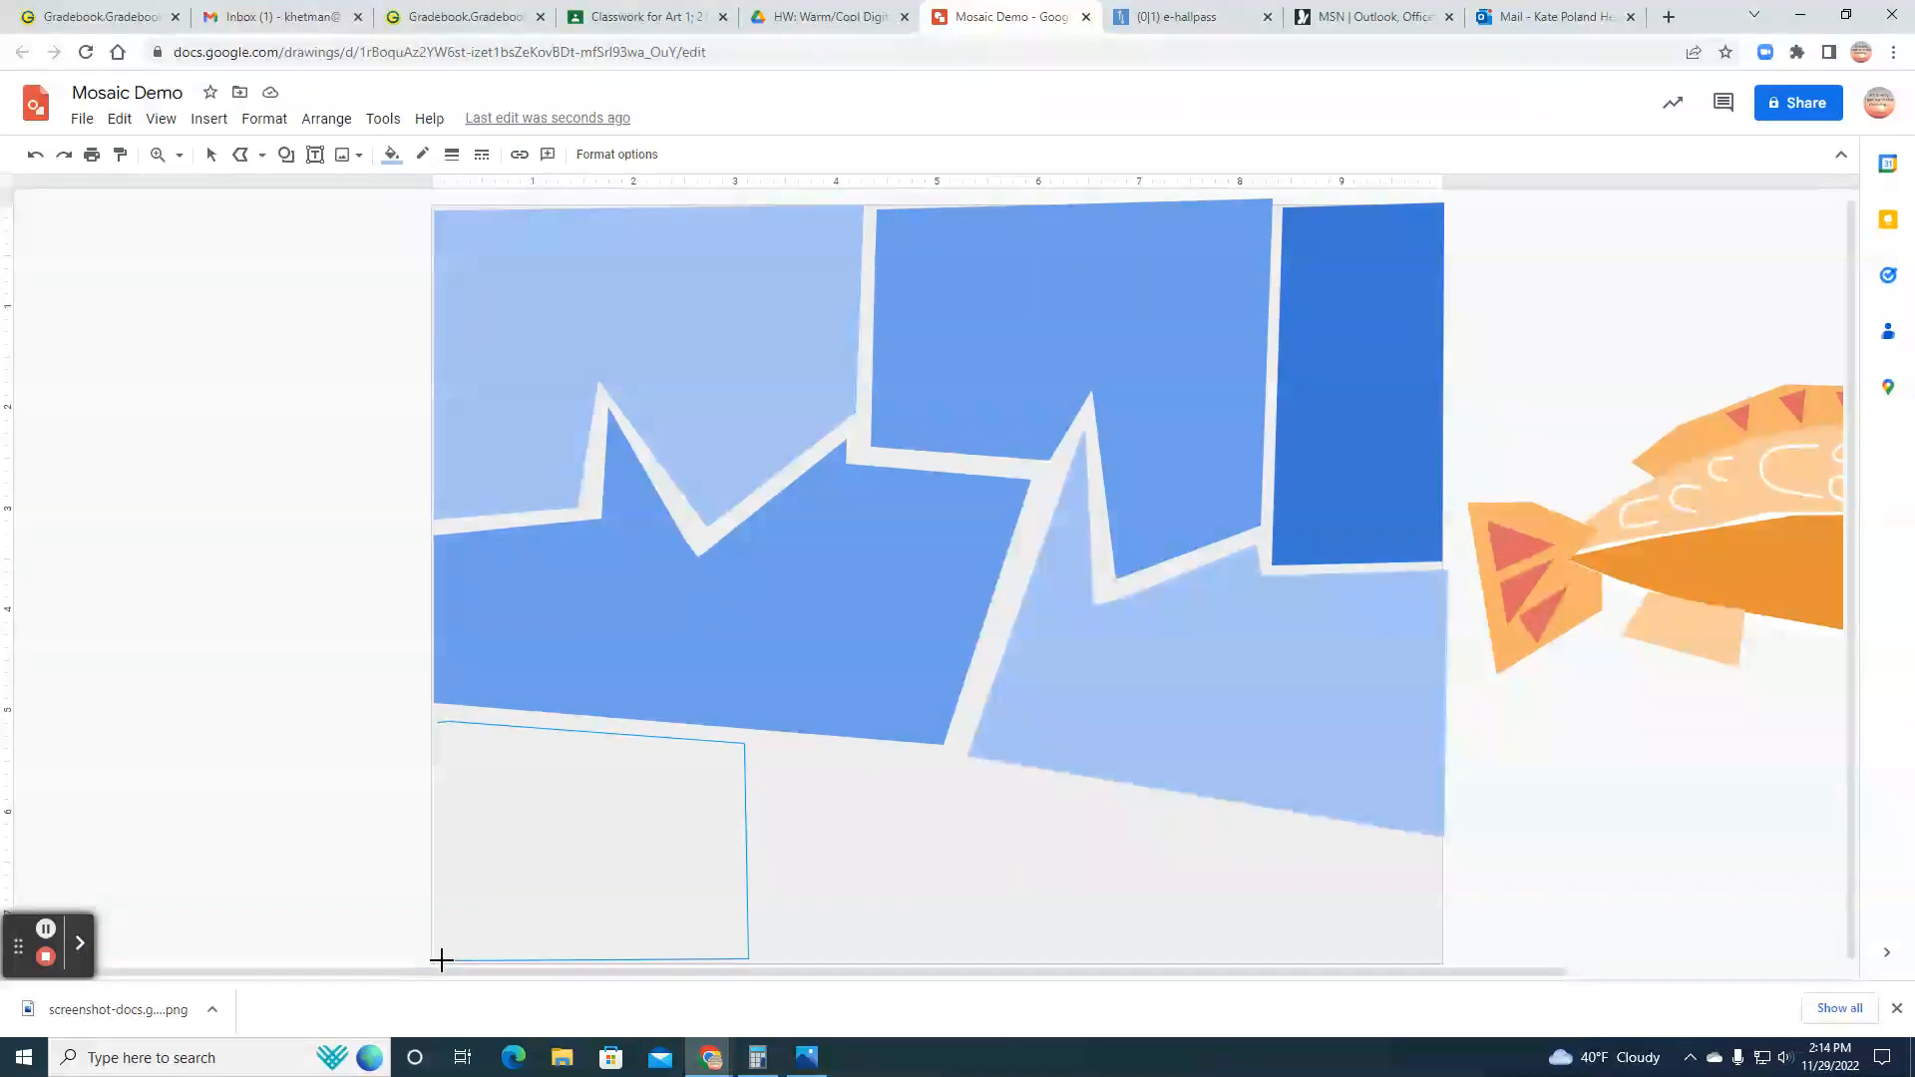
click(437, 718)
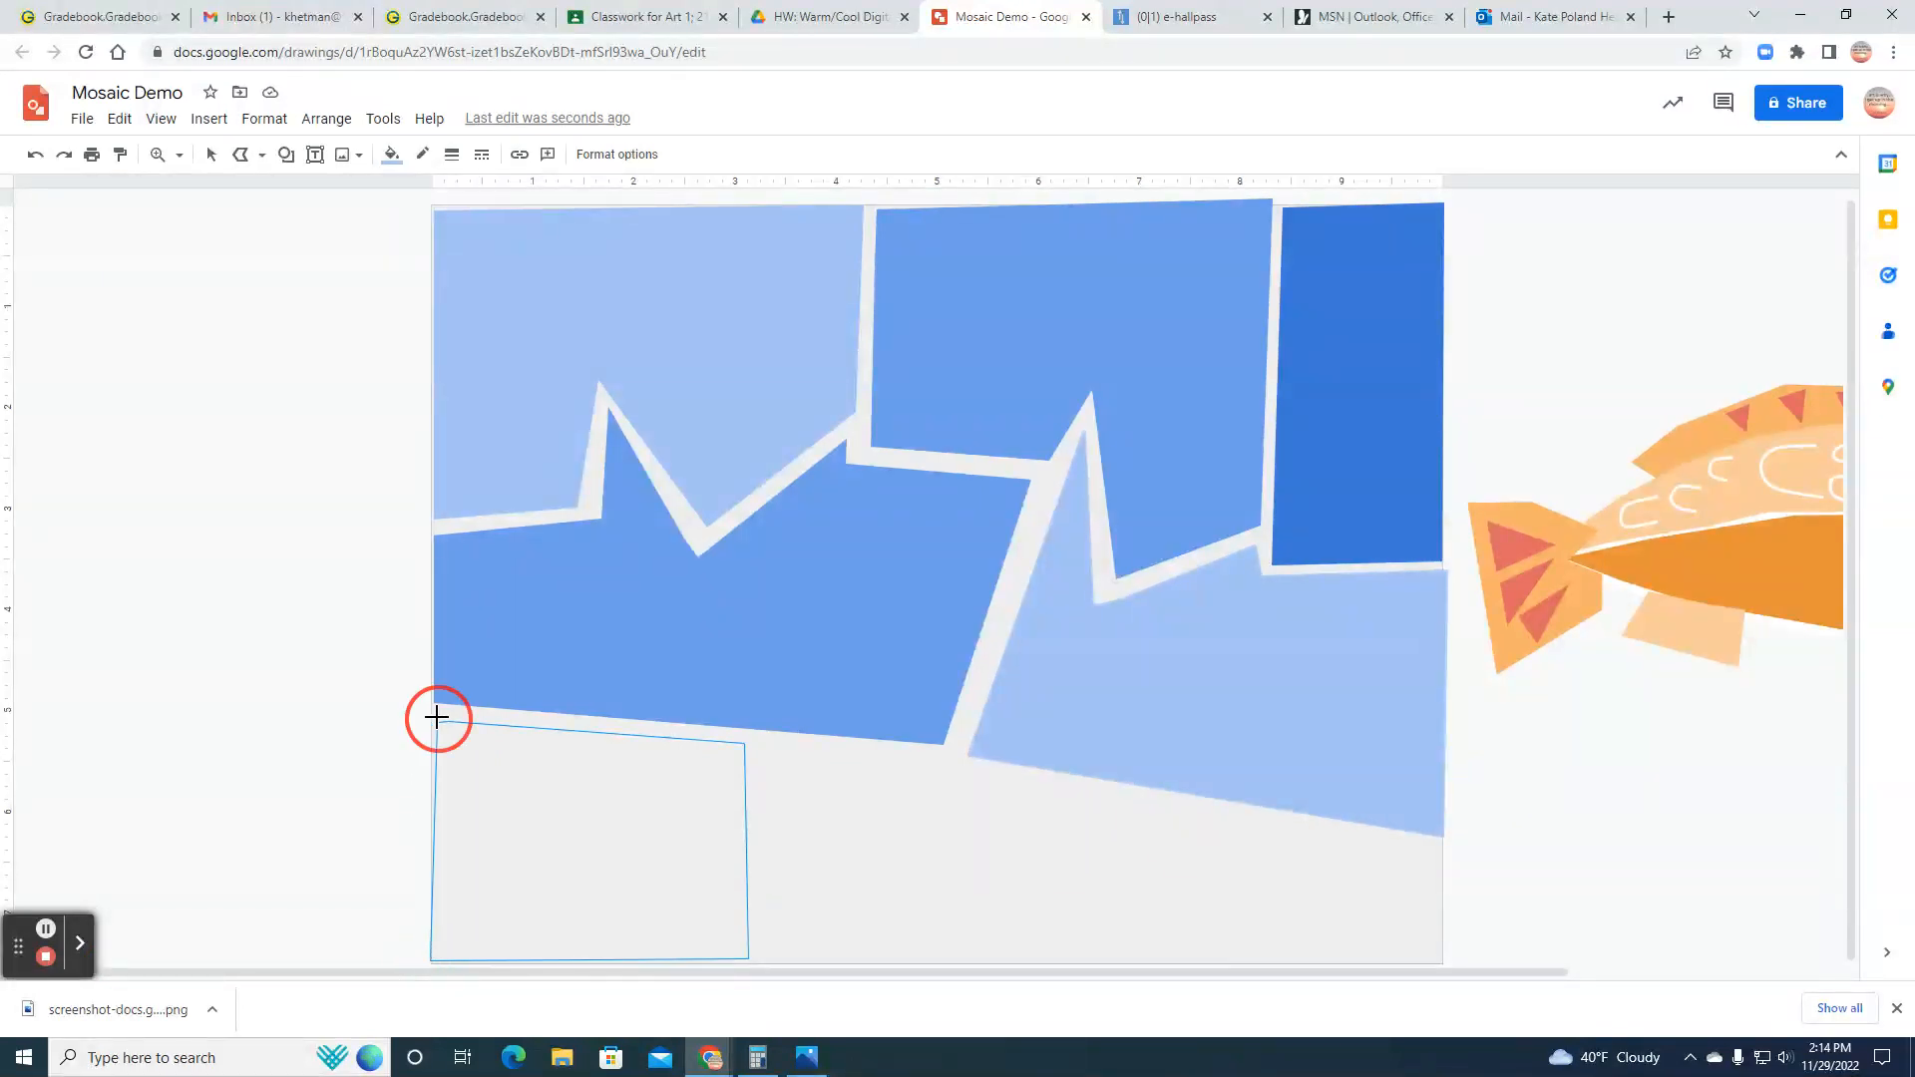
Step: Fill the lower left corner shape with the palest cornflower blue
click(392, 153)
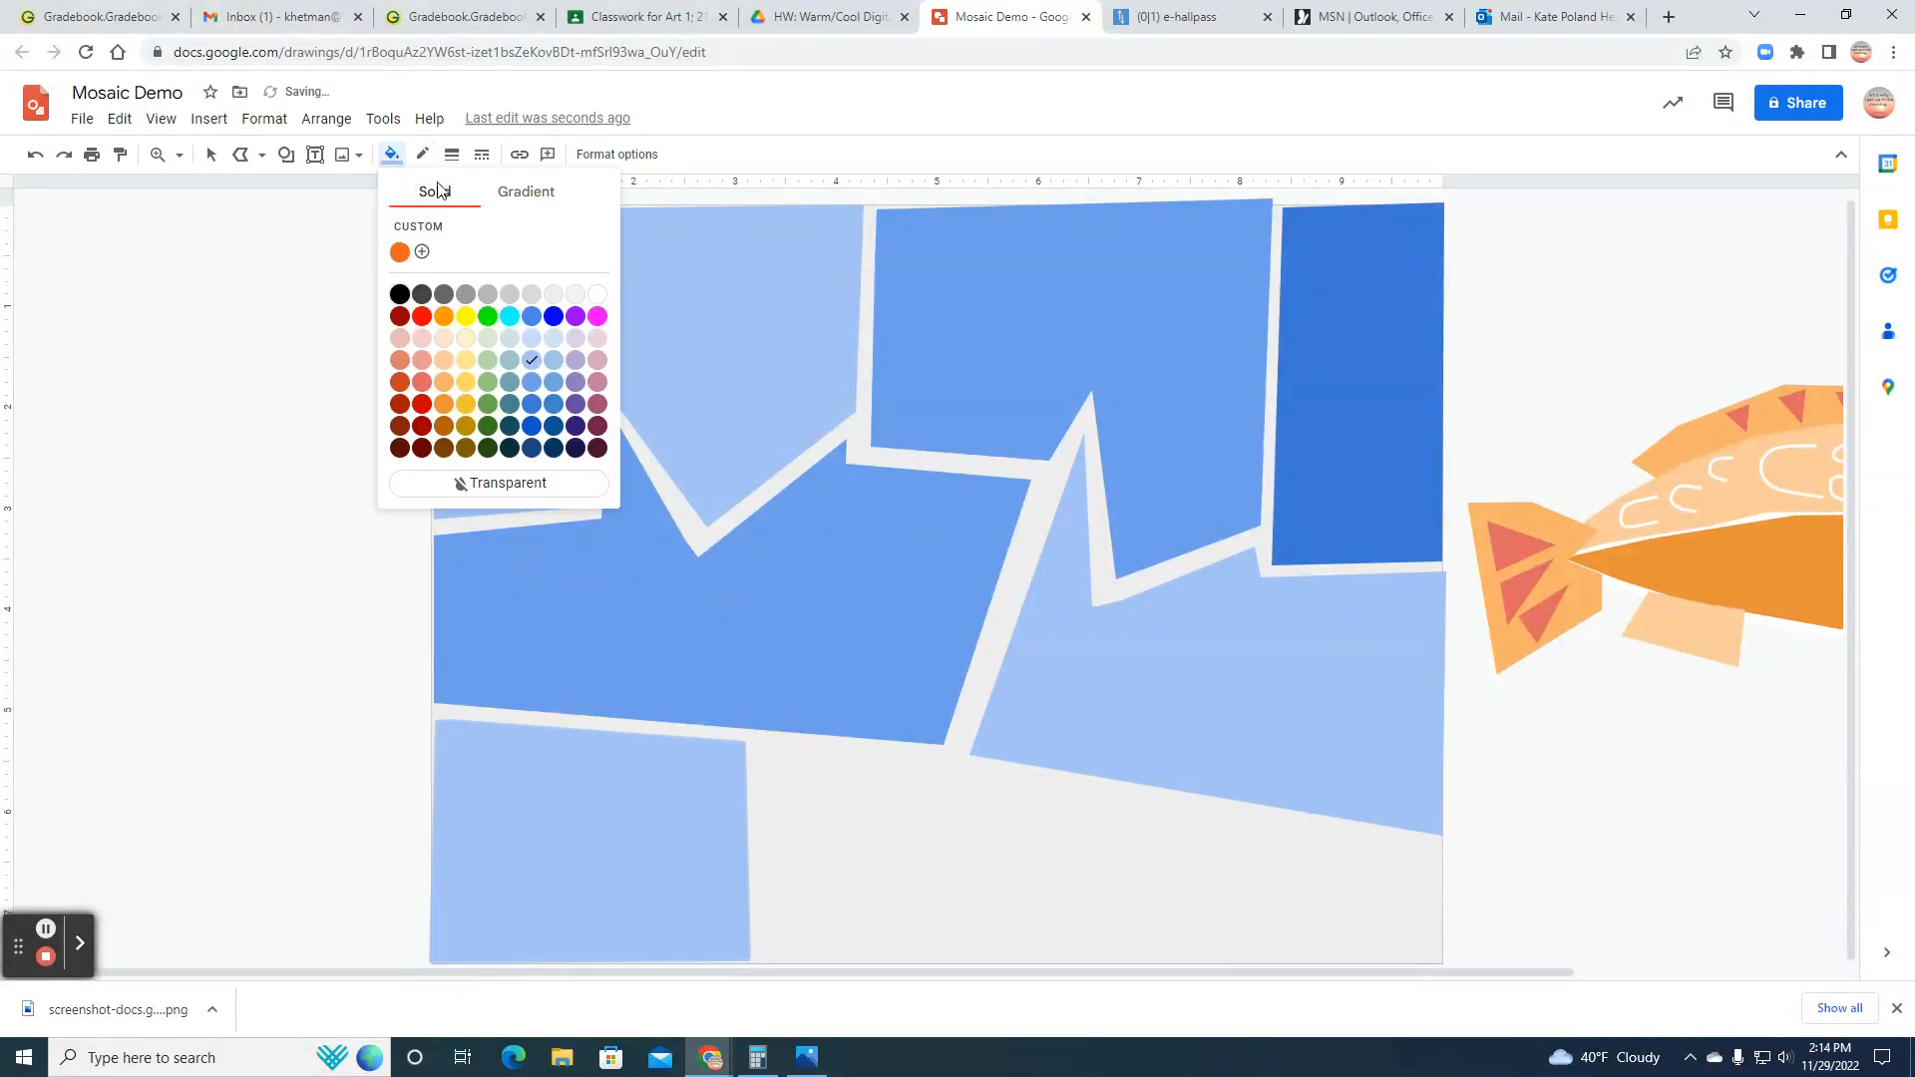
click(531, 338)
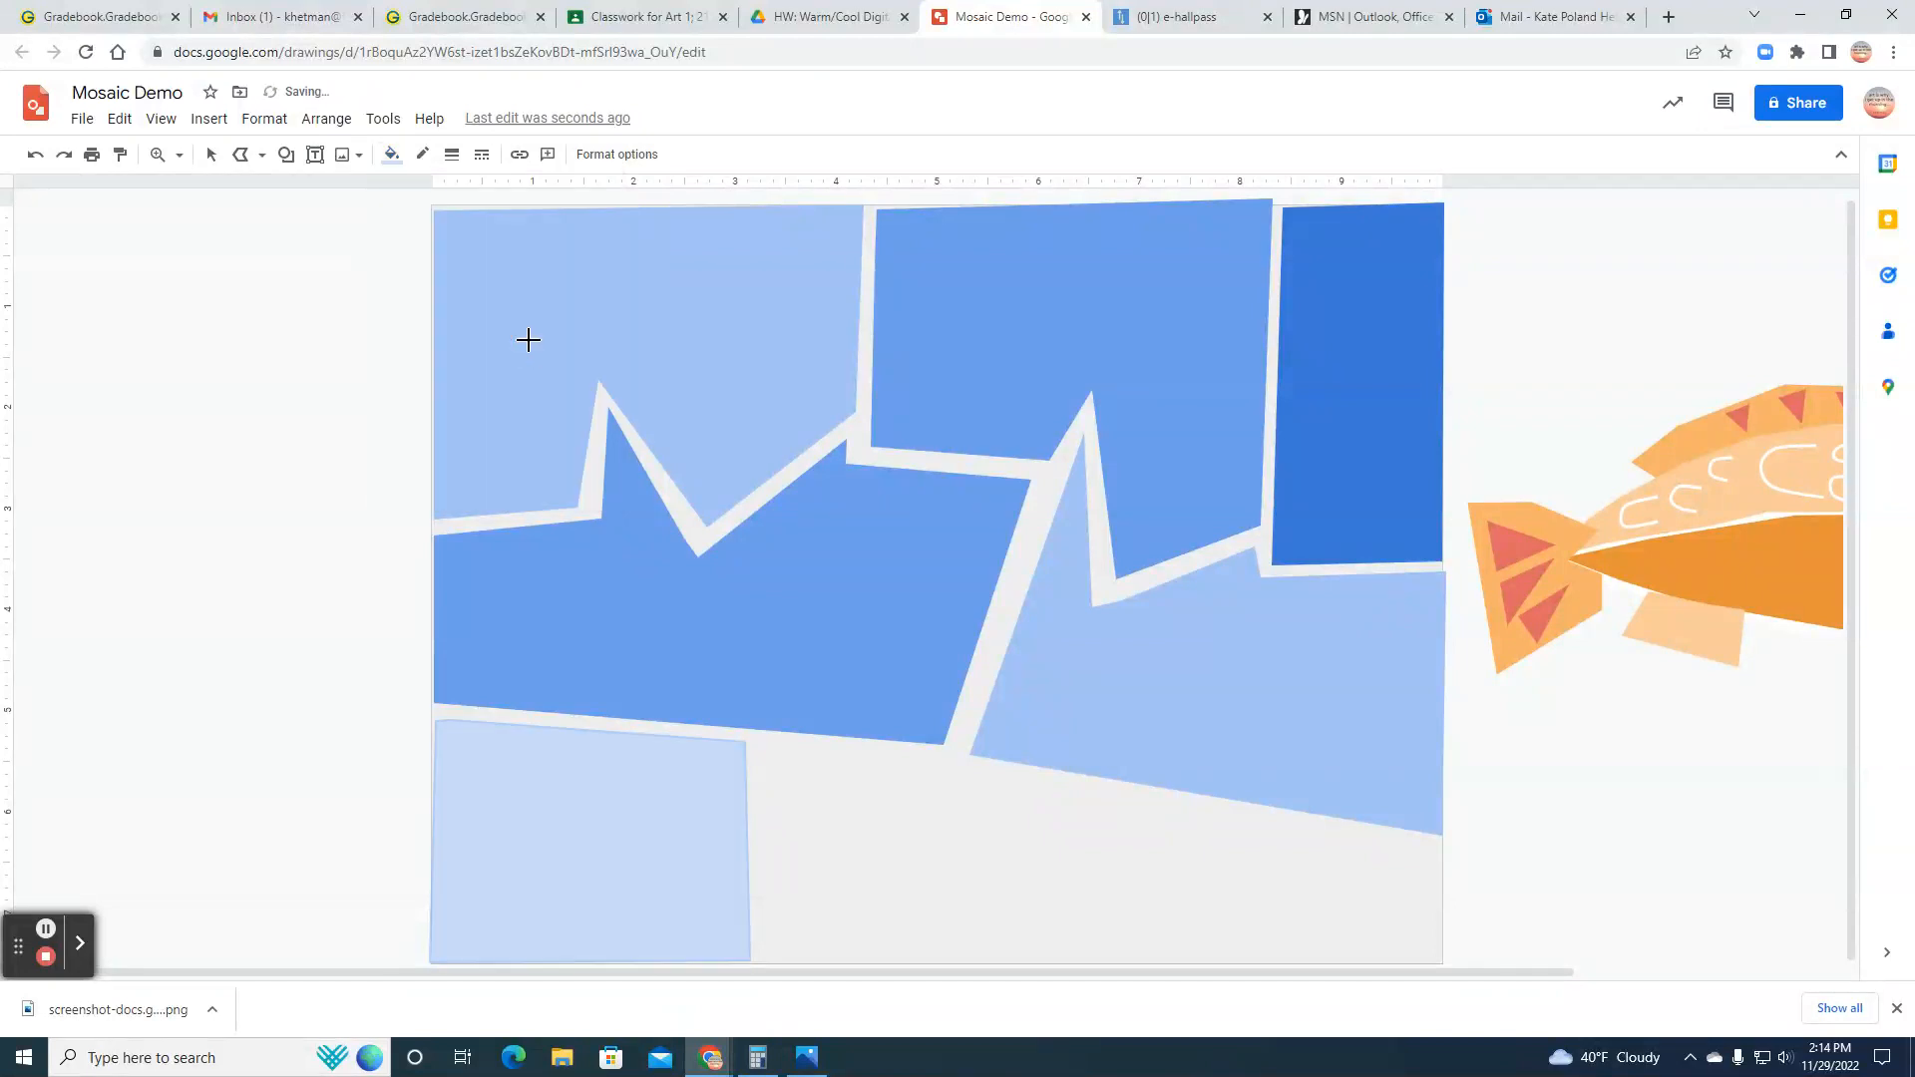
click(211, 154)
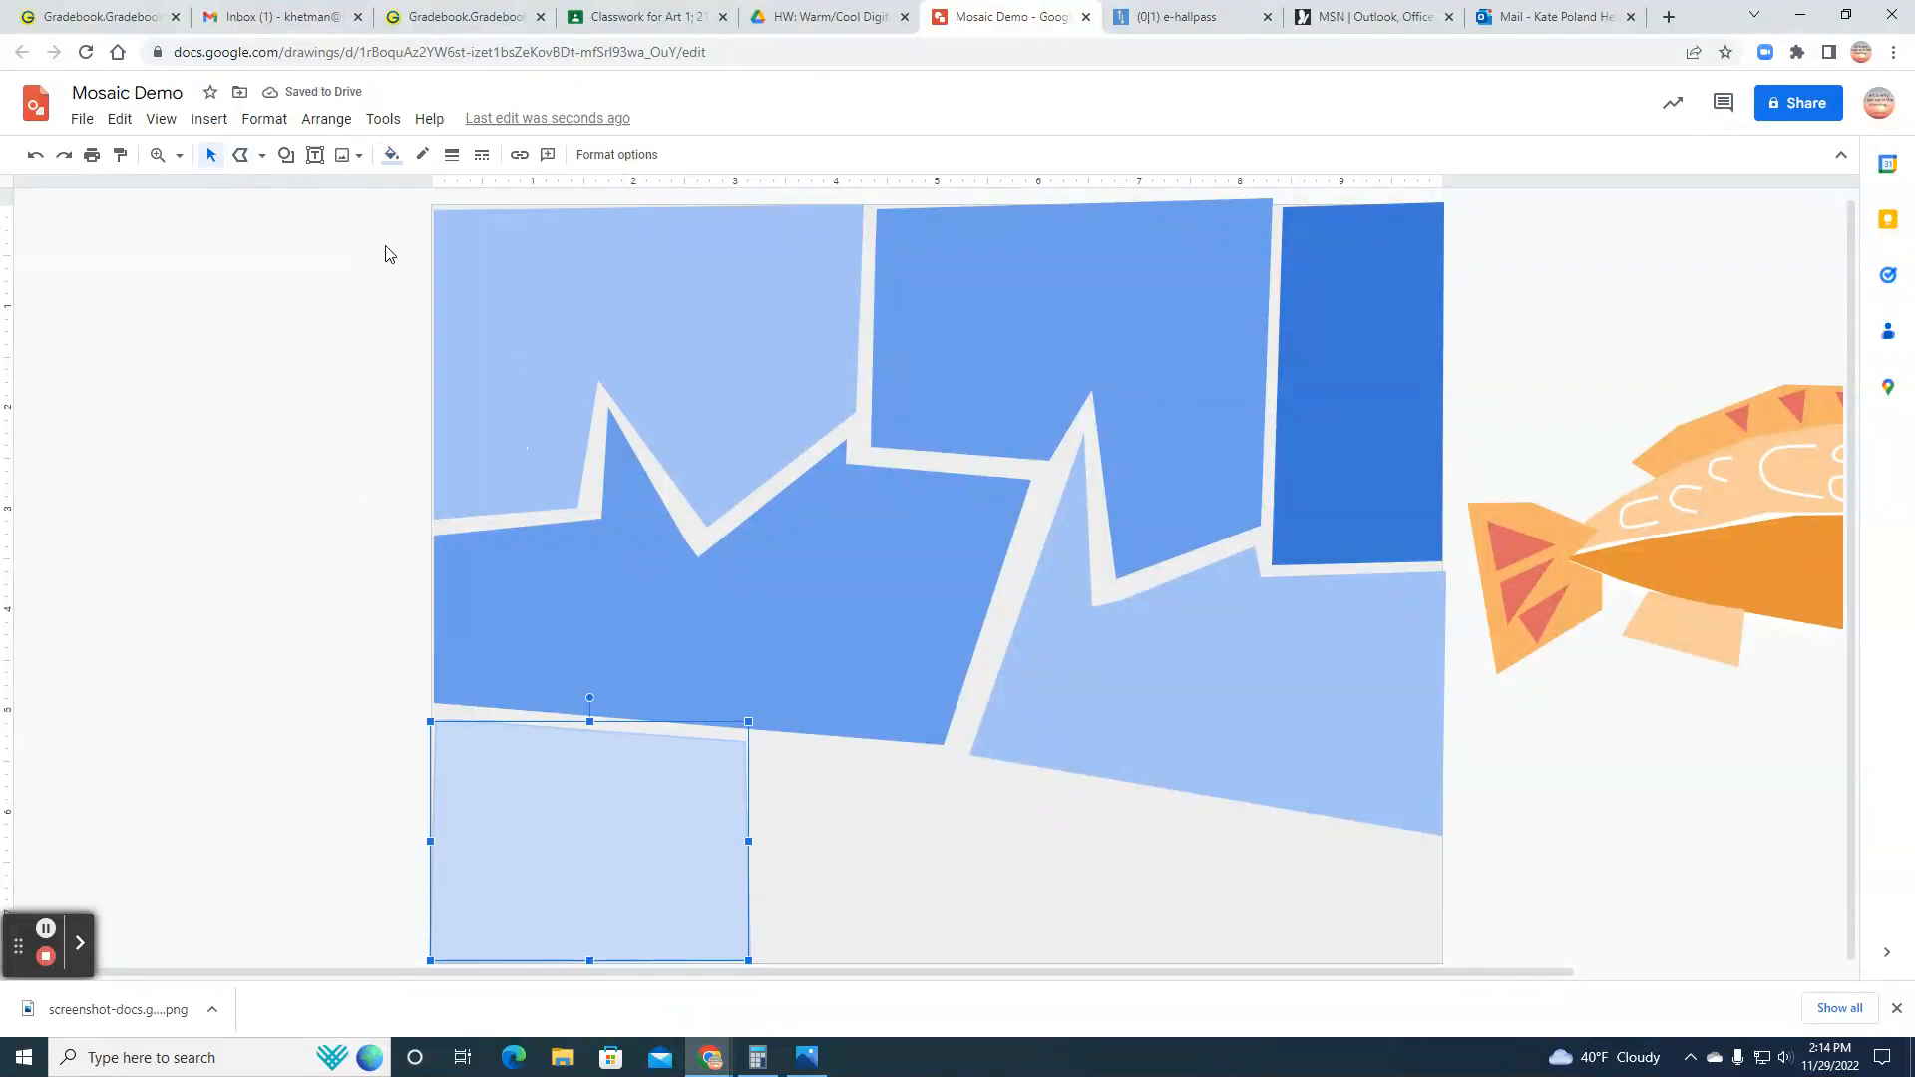
Step: Draw a closed polyline shape about 6.7 inches wide over the remaining lower right gap and fill it with medium cornflower blue
click(240, 158)
click(768, 751)
click(780, 958)
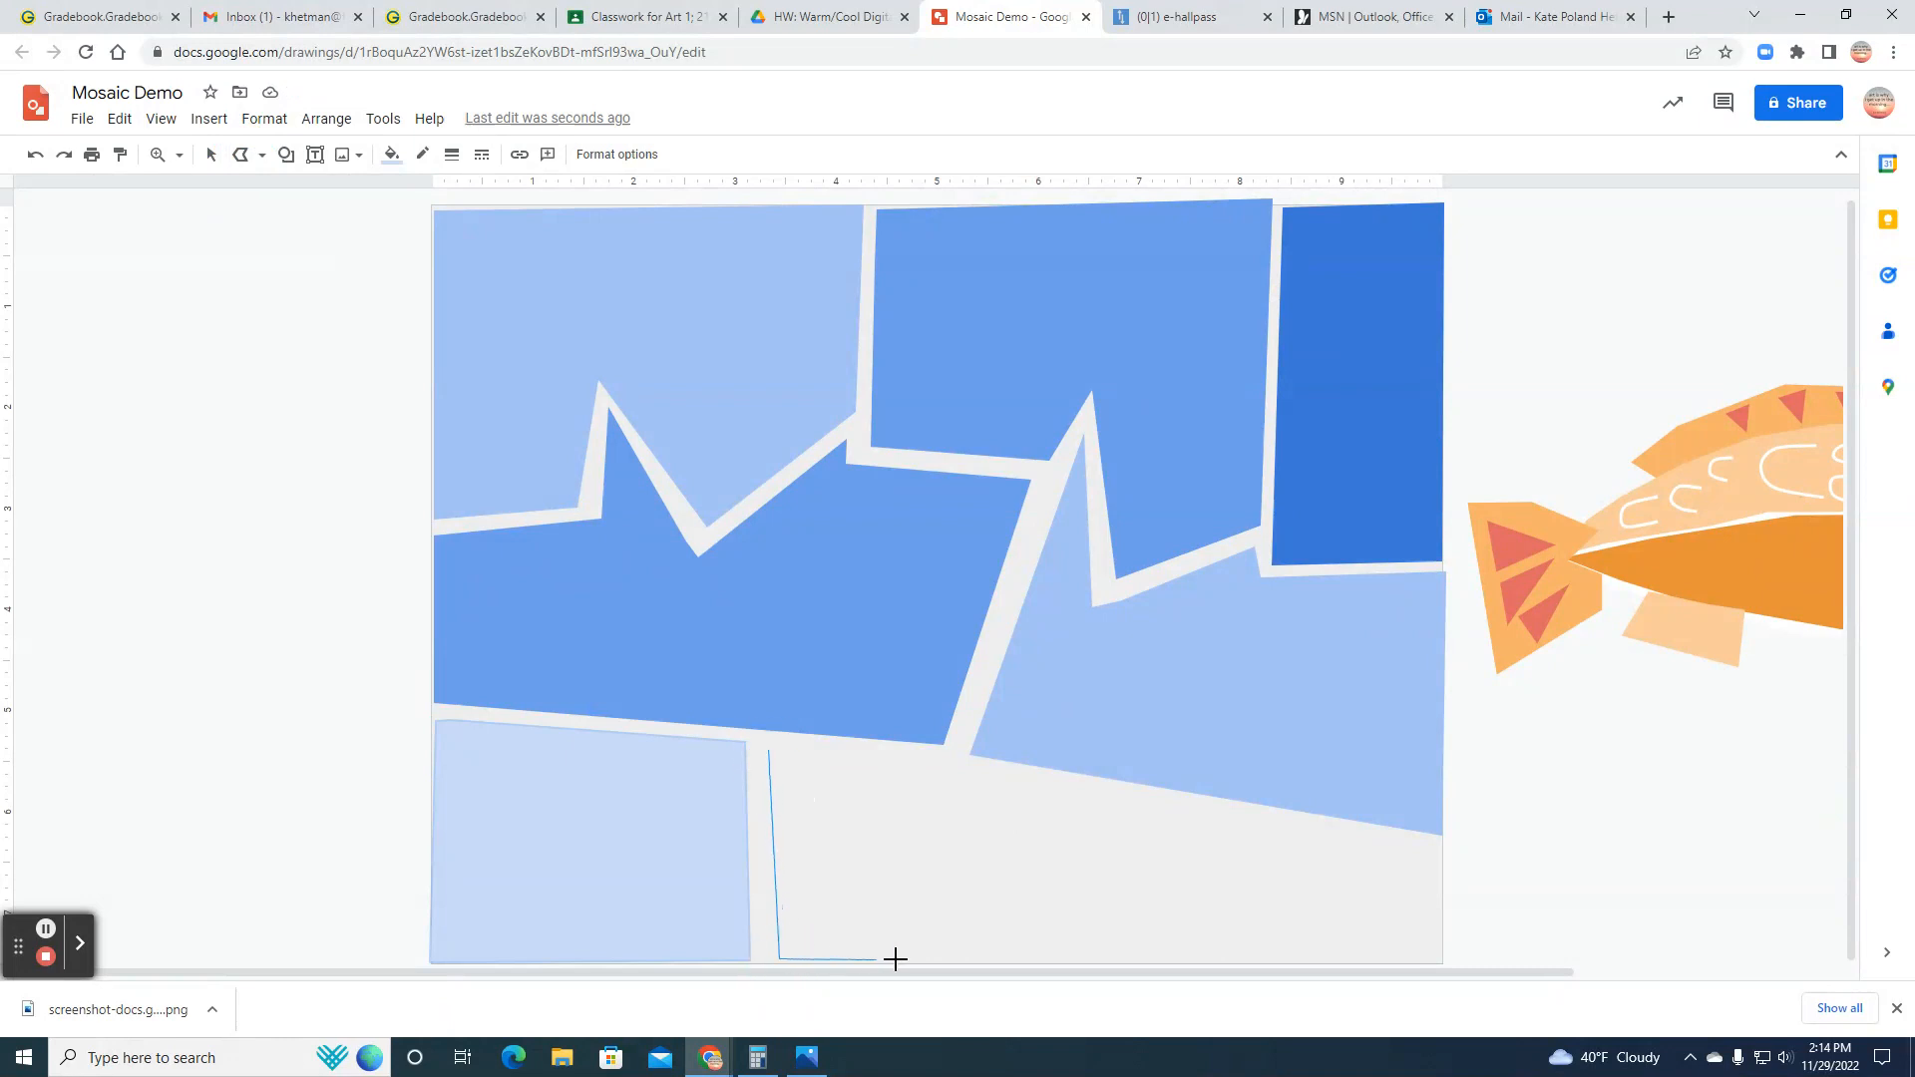
click(1440, 963)
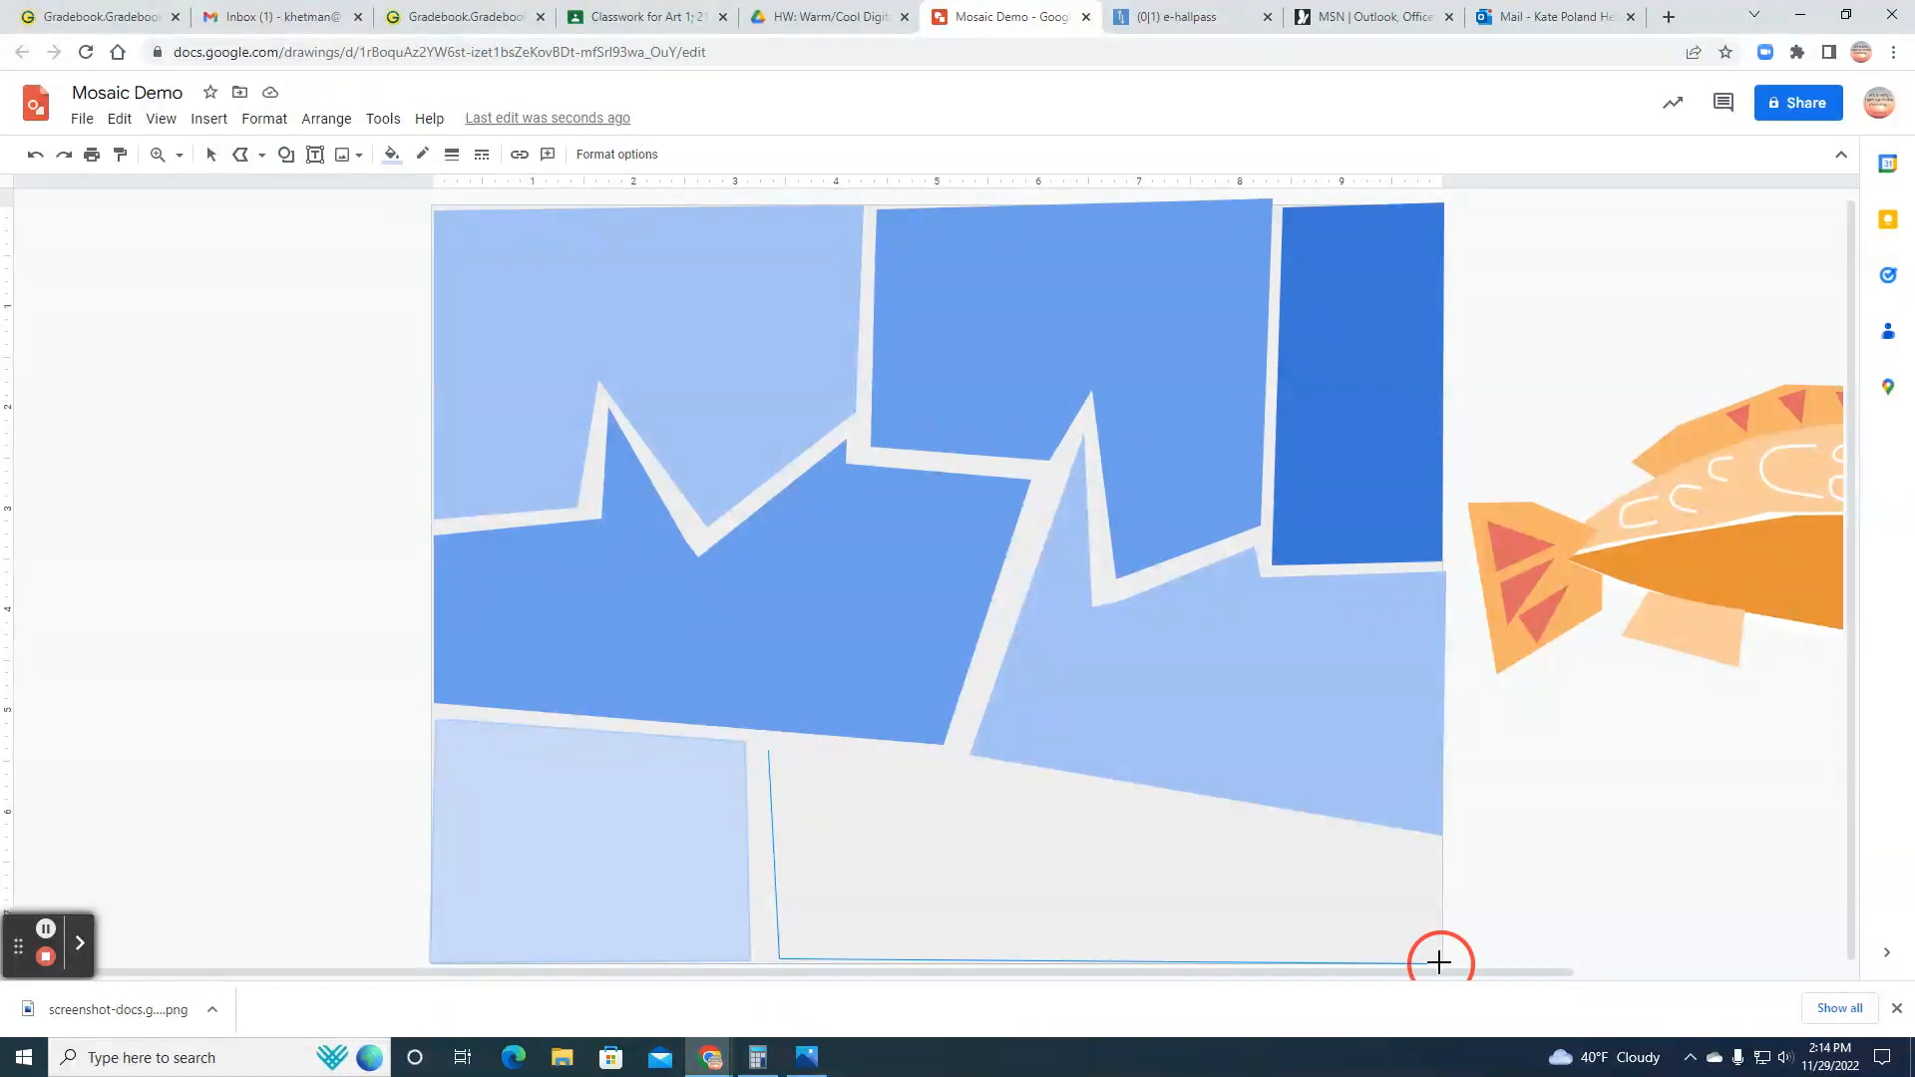
click(1440, 851)
click(983, 770)
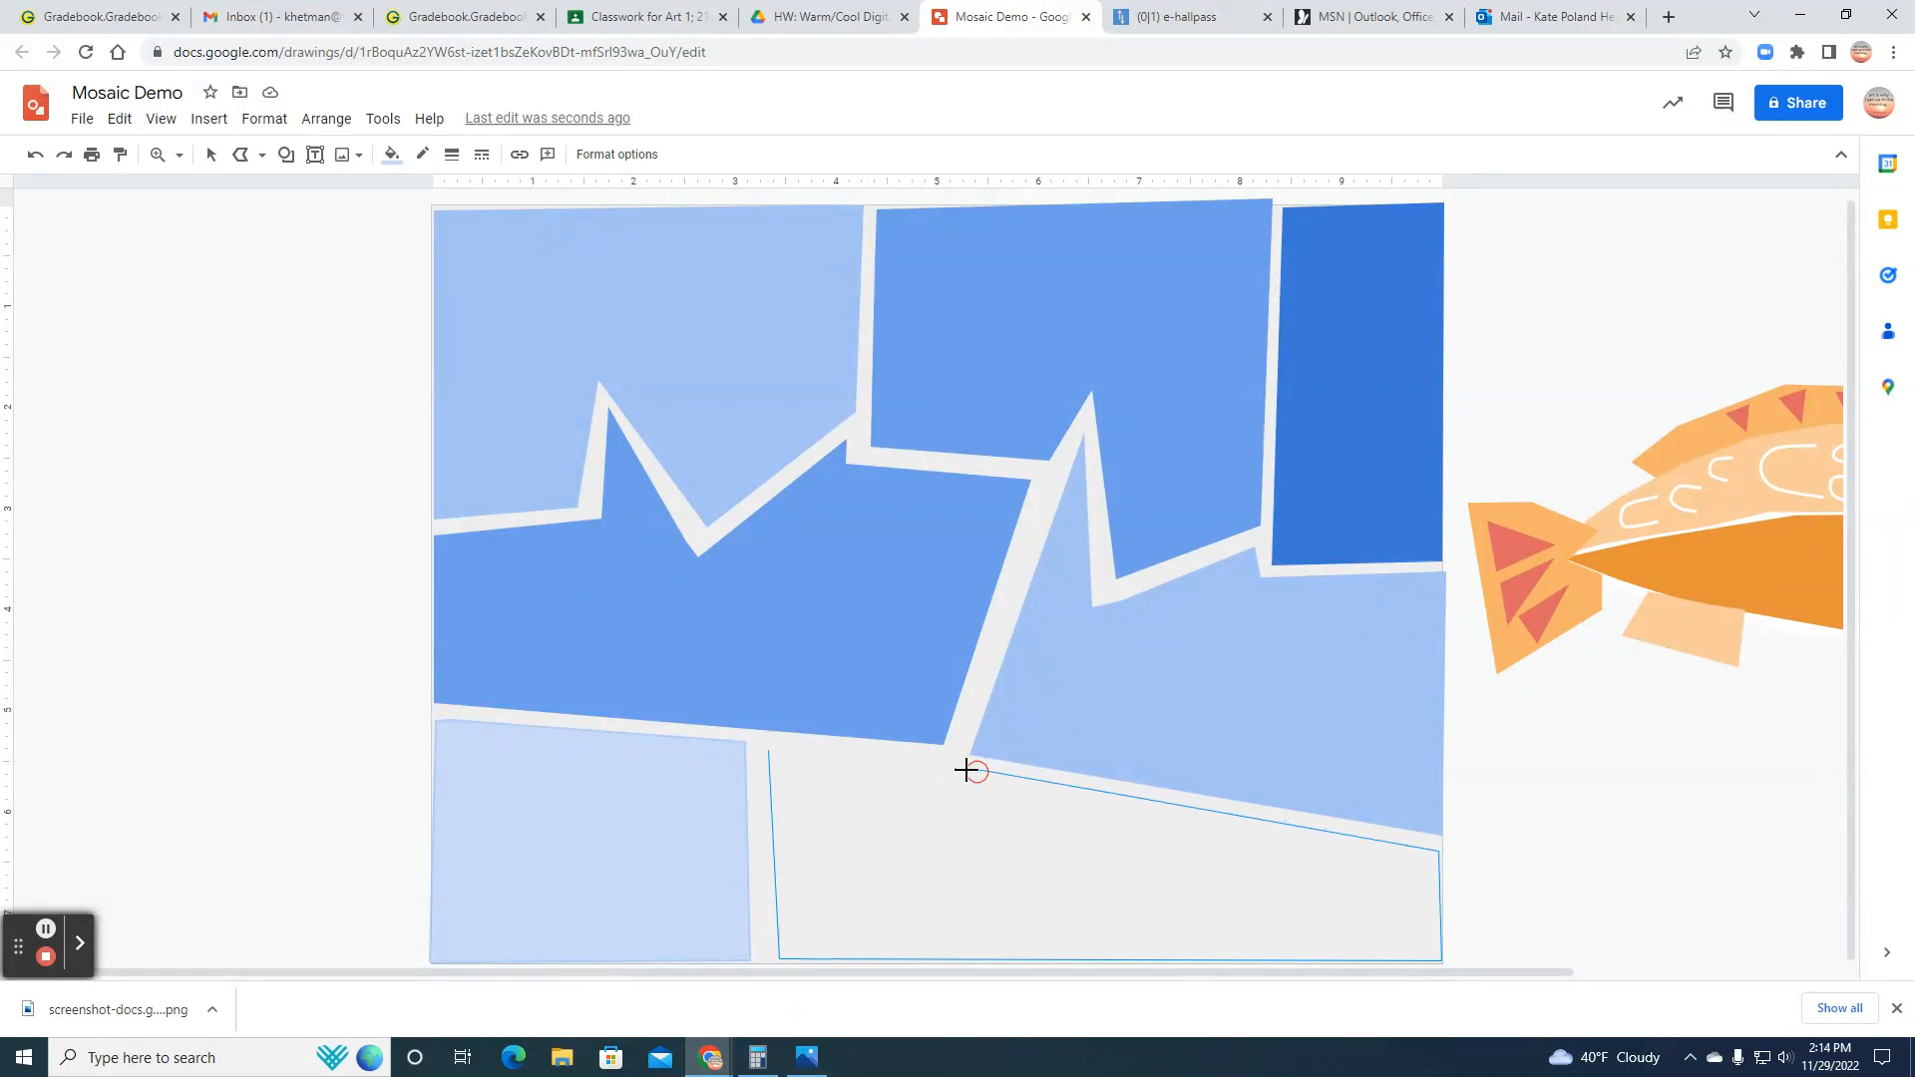
click(772, 751)
click(392, 155)
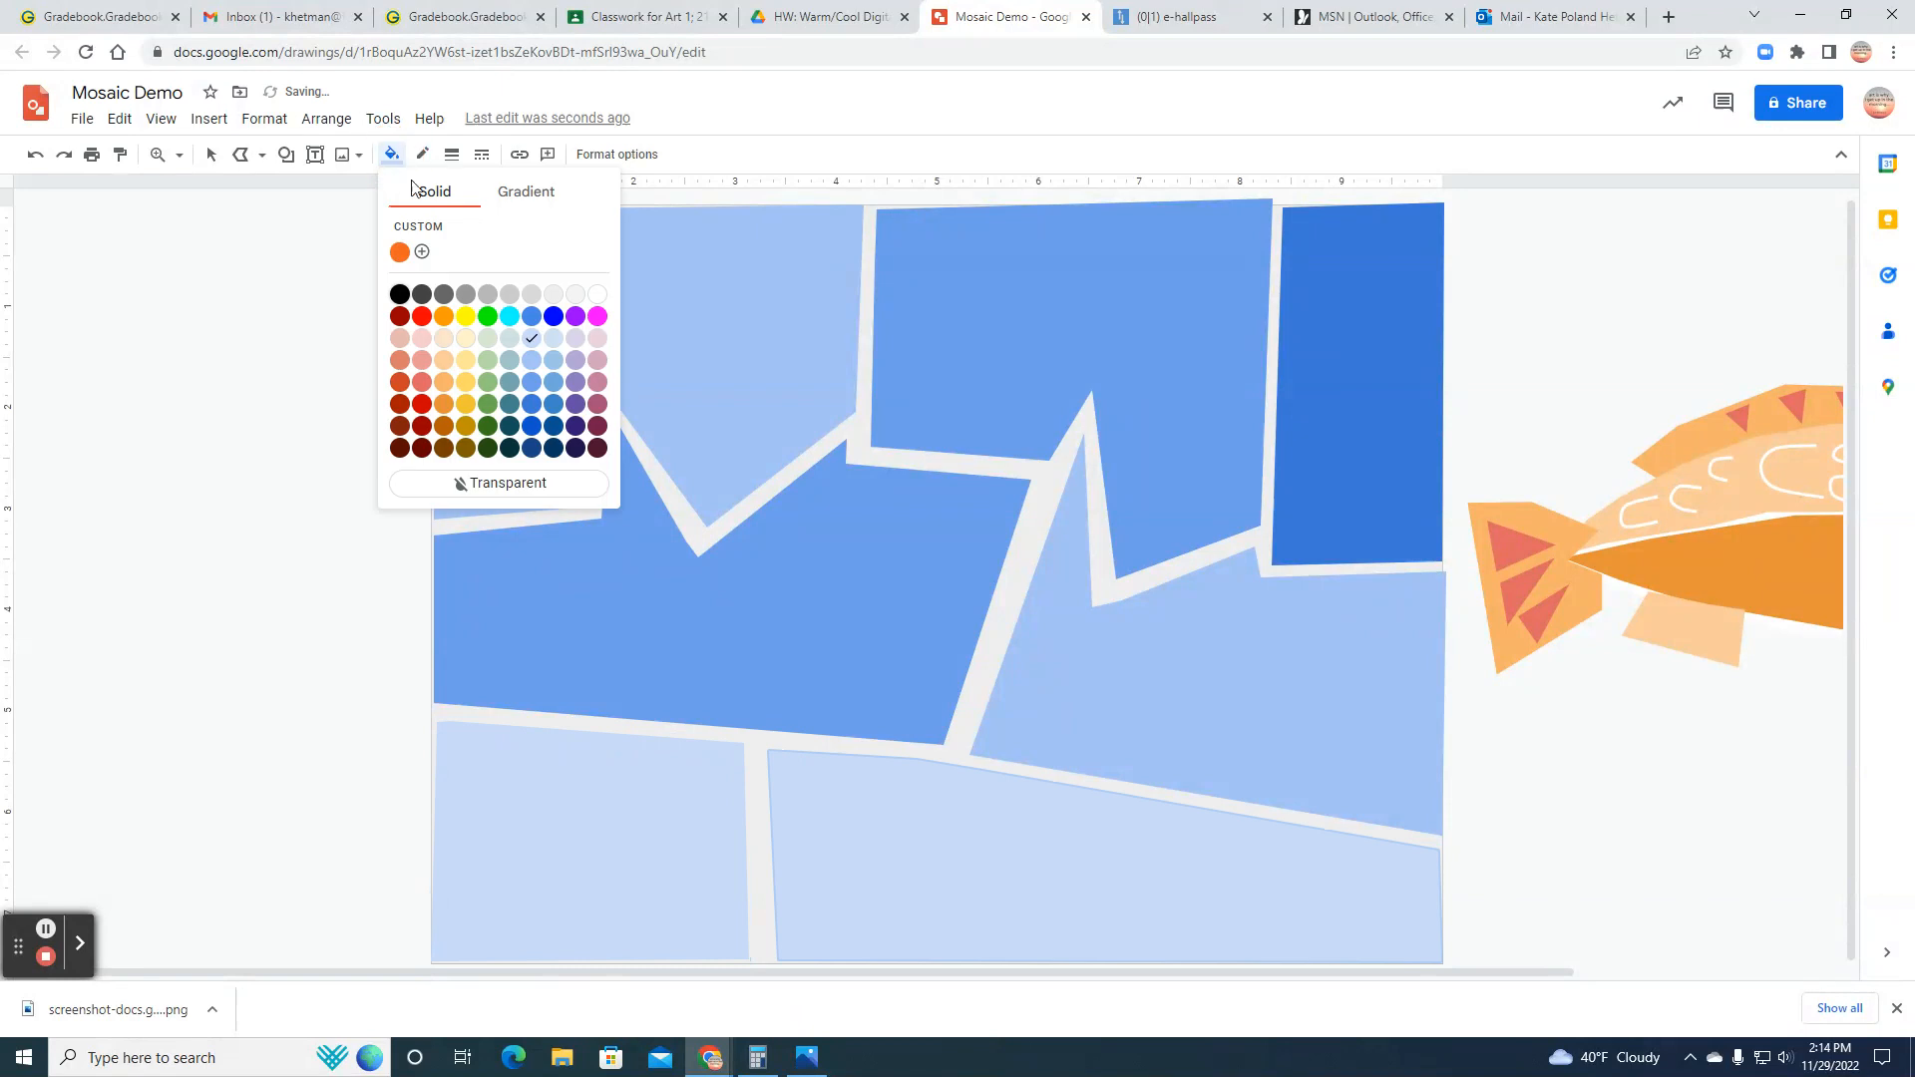
click(536, 384)
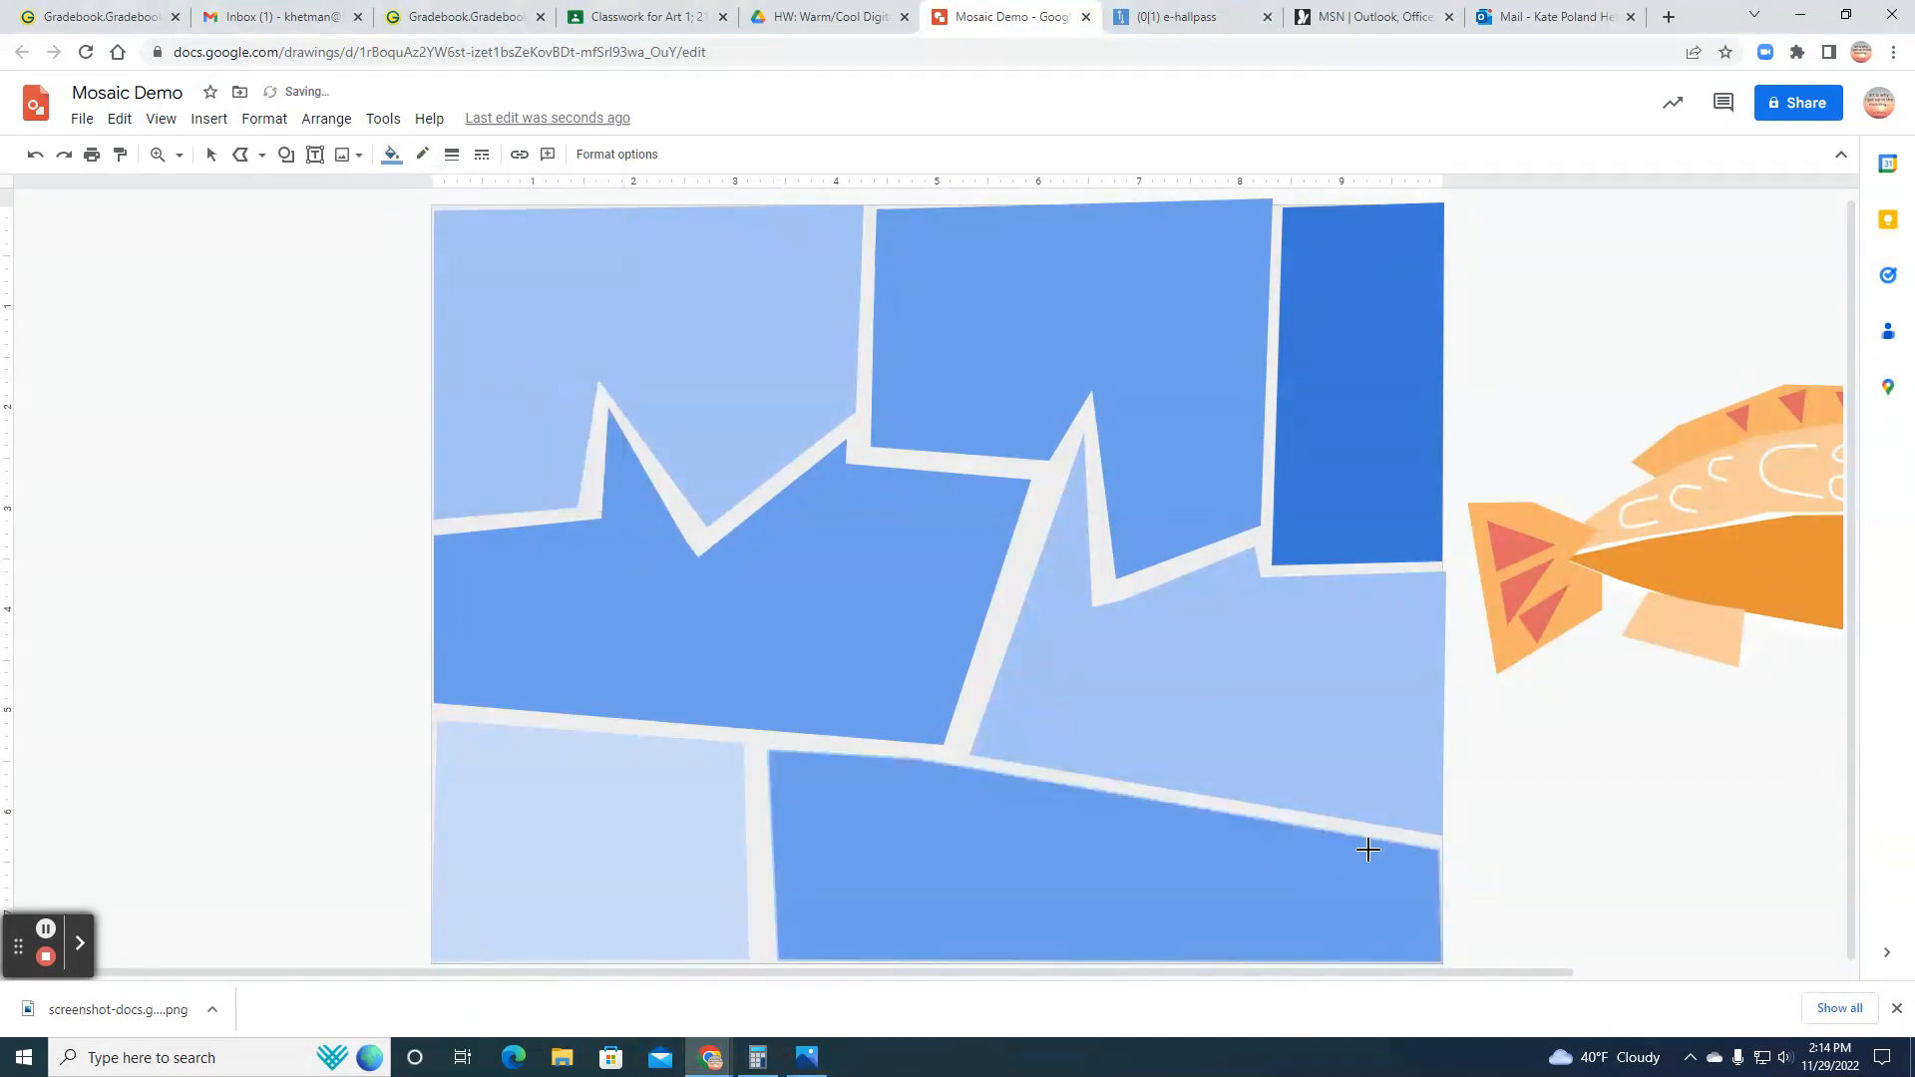
Step: Move the grouped fish from beside the canvas onto the middle of the blue mosaic background
drag(1416, 973, 1684, 987)
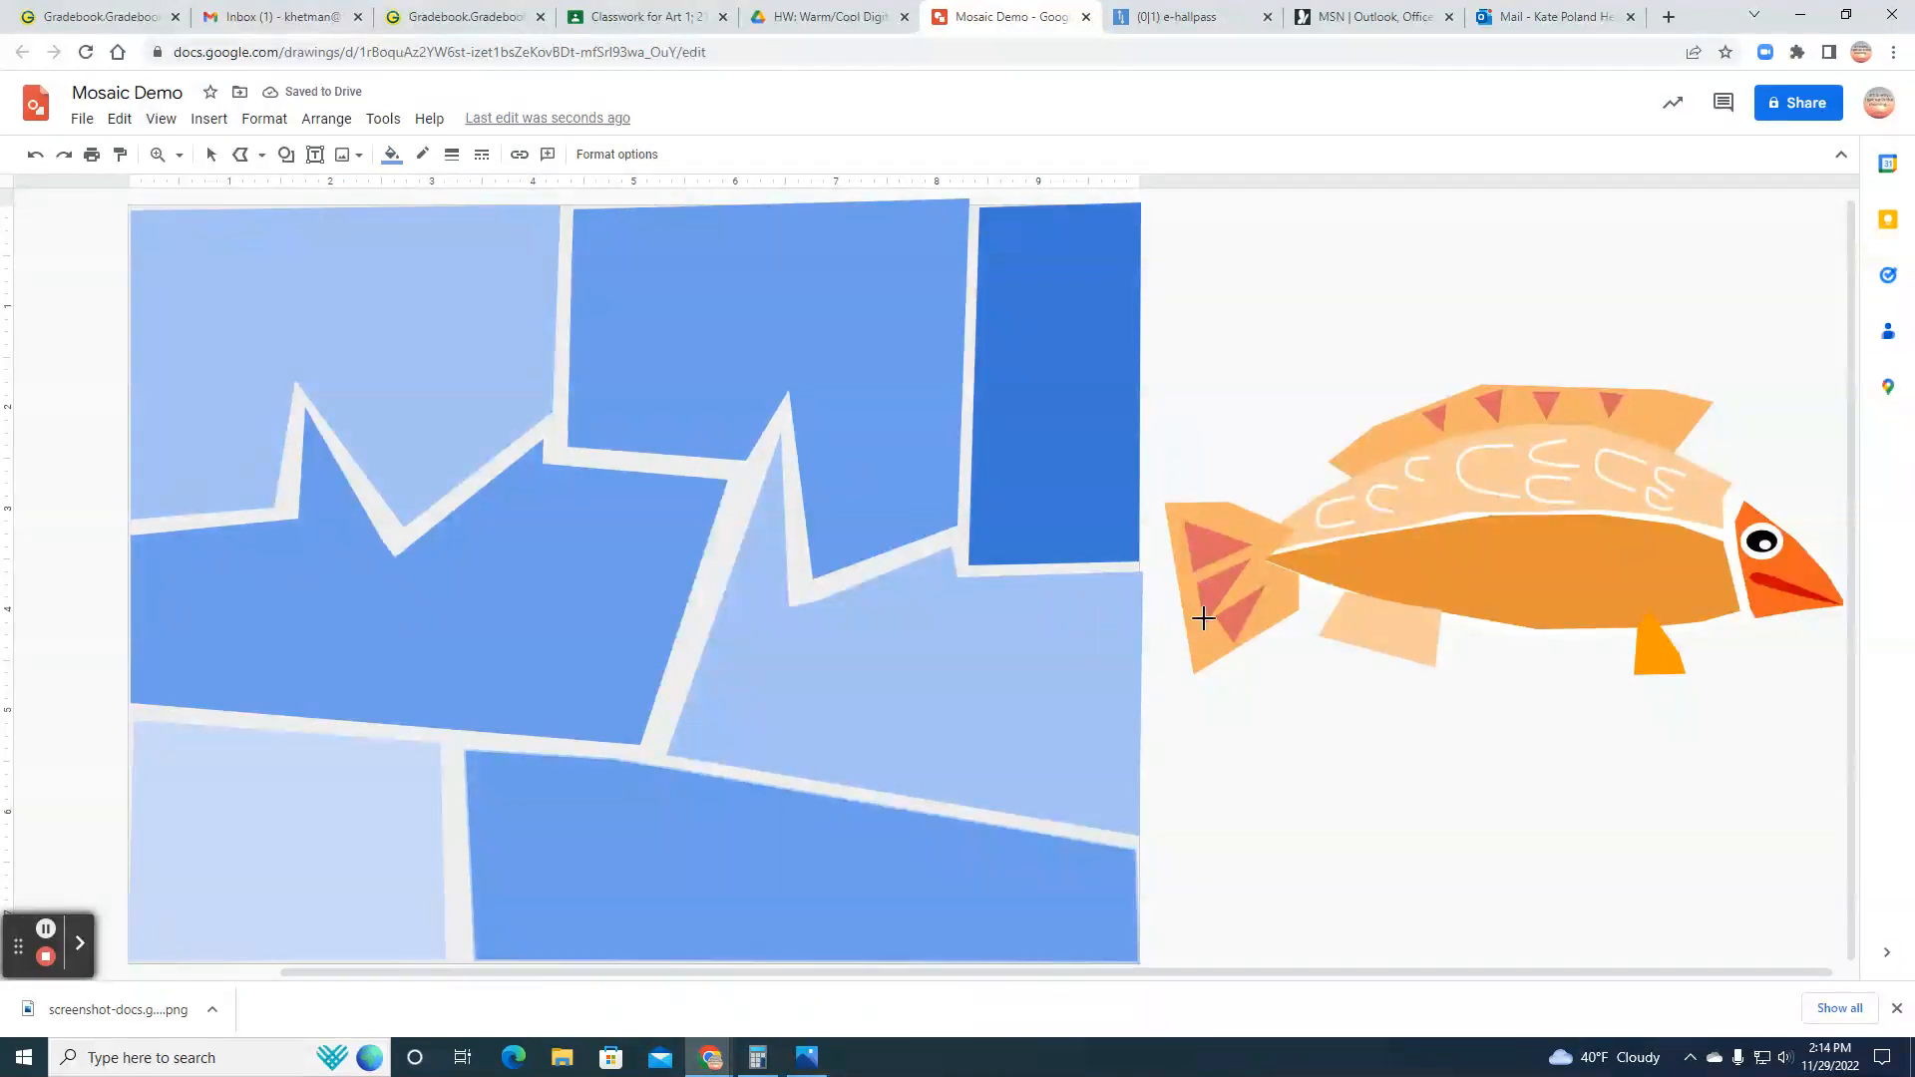
click(210, 153)
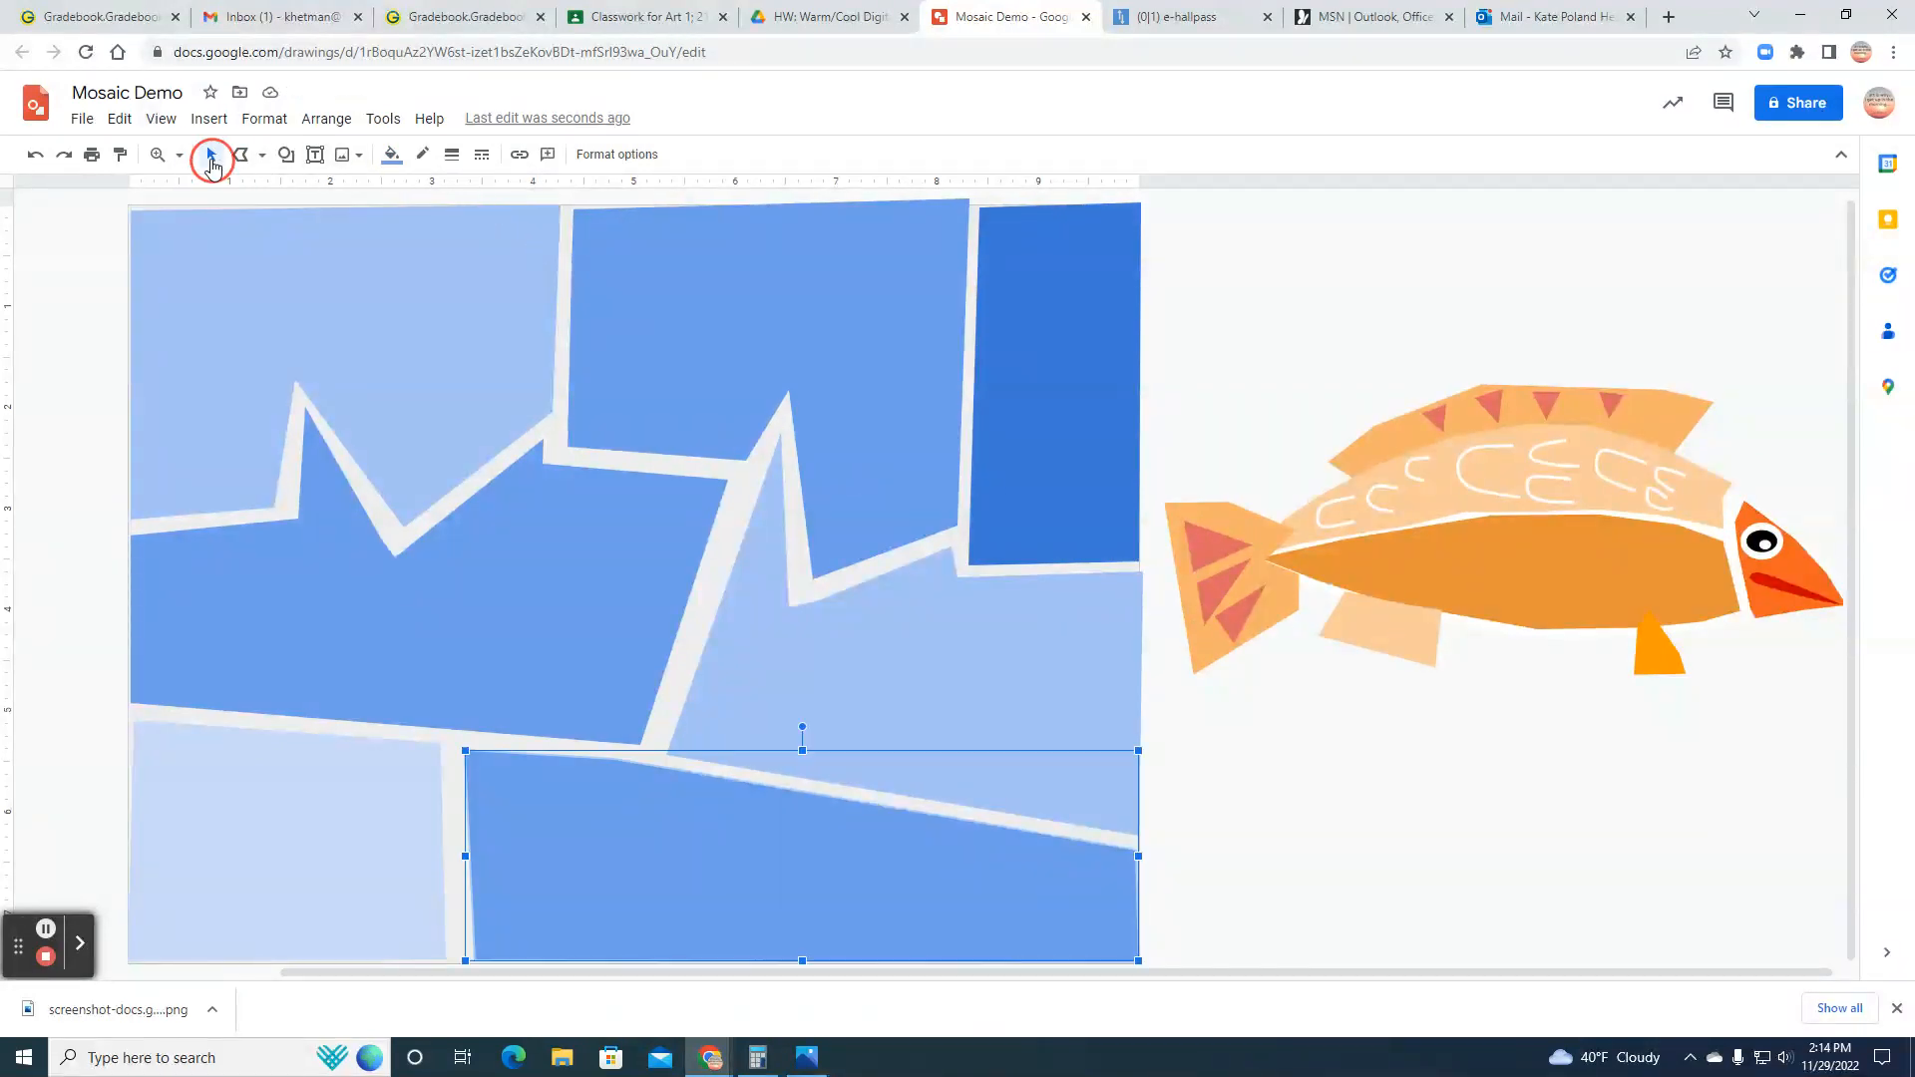
click(1536, 513)
drag(1574, 511, 643, 513)
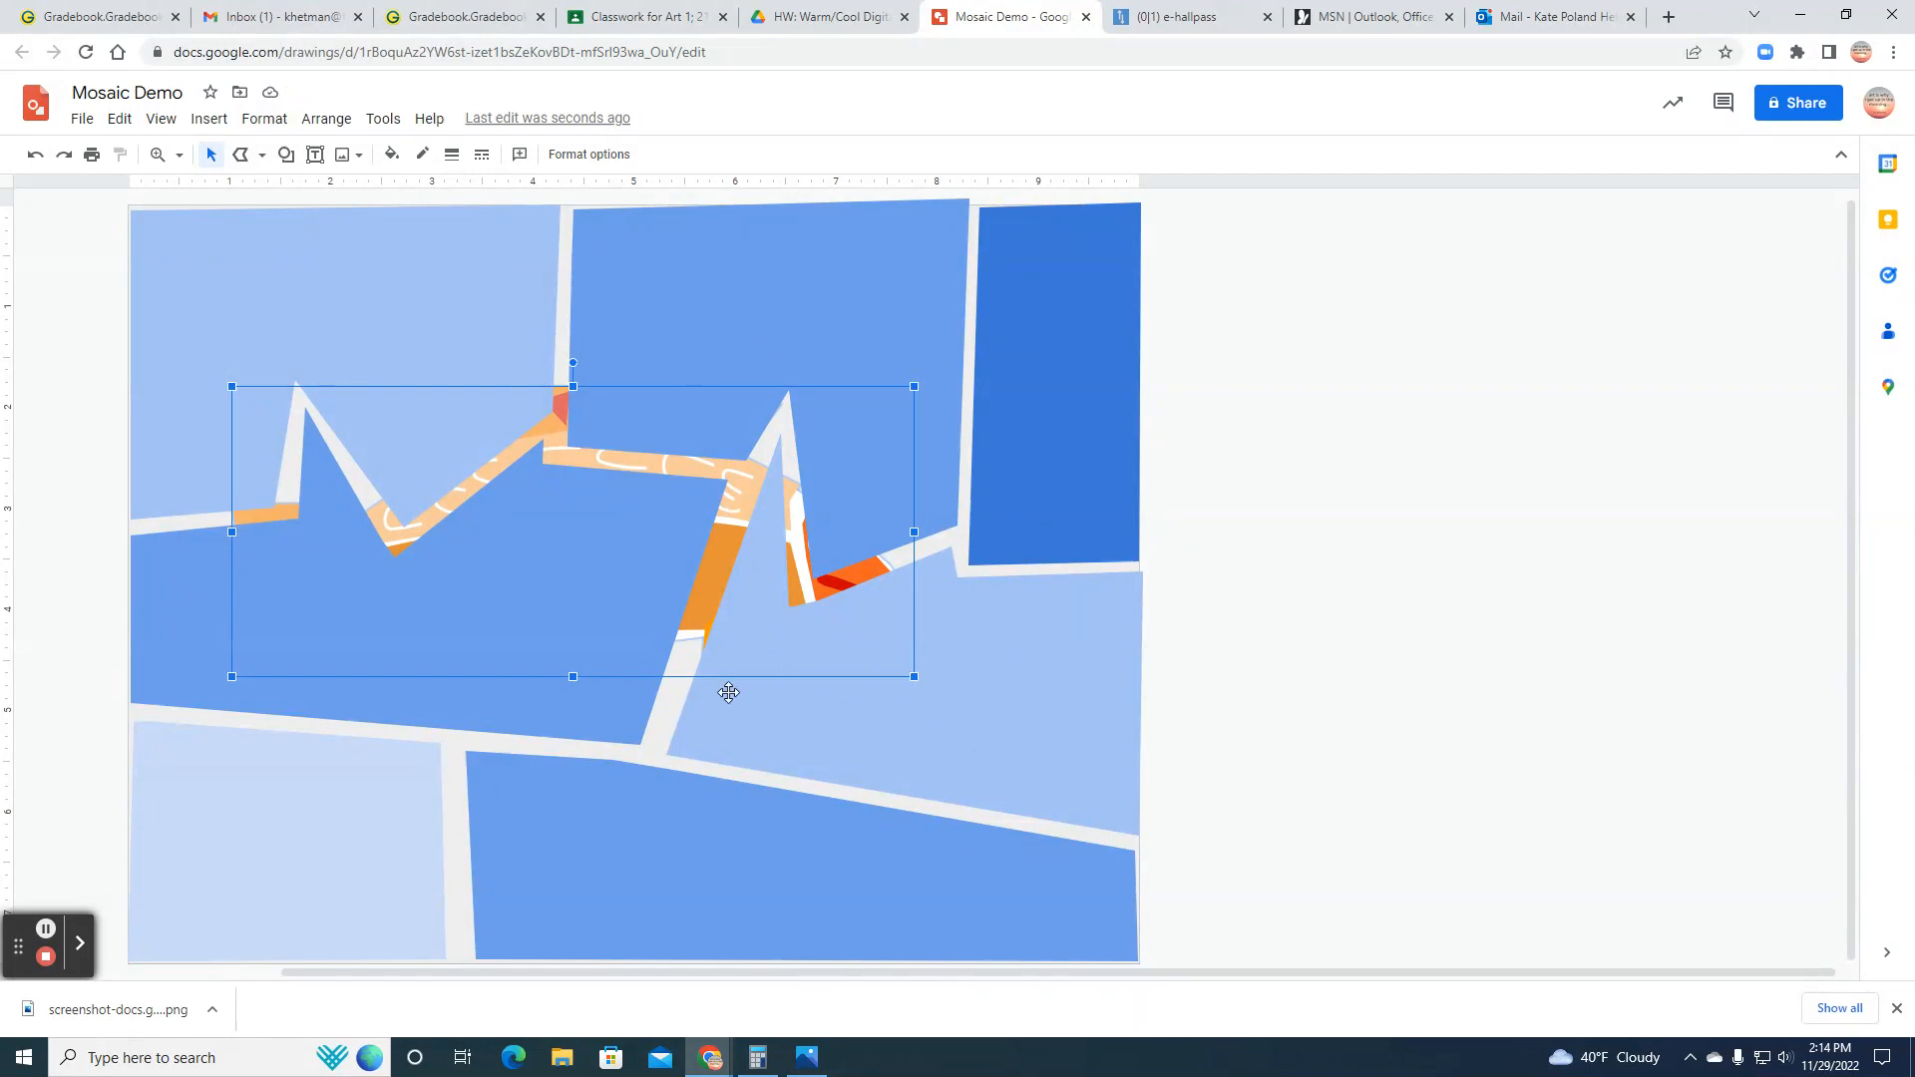
Step: Bring the fish to the front of the background shapes and rotate it slightly counterclockwise so its head tilts upward
click(336, 125)
mouse_move(344, 157)
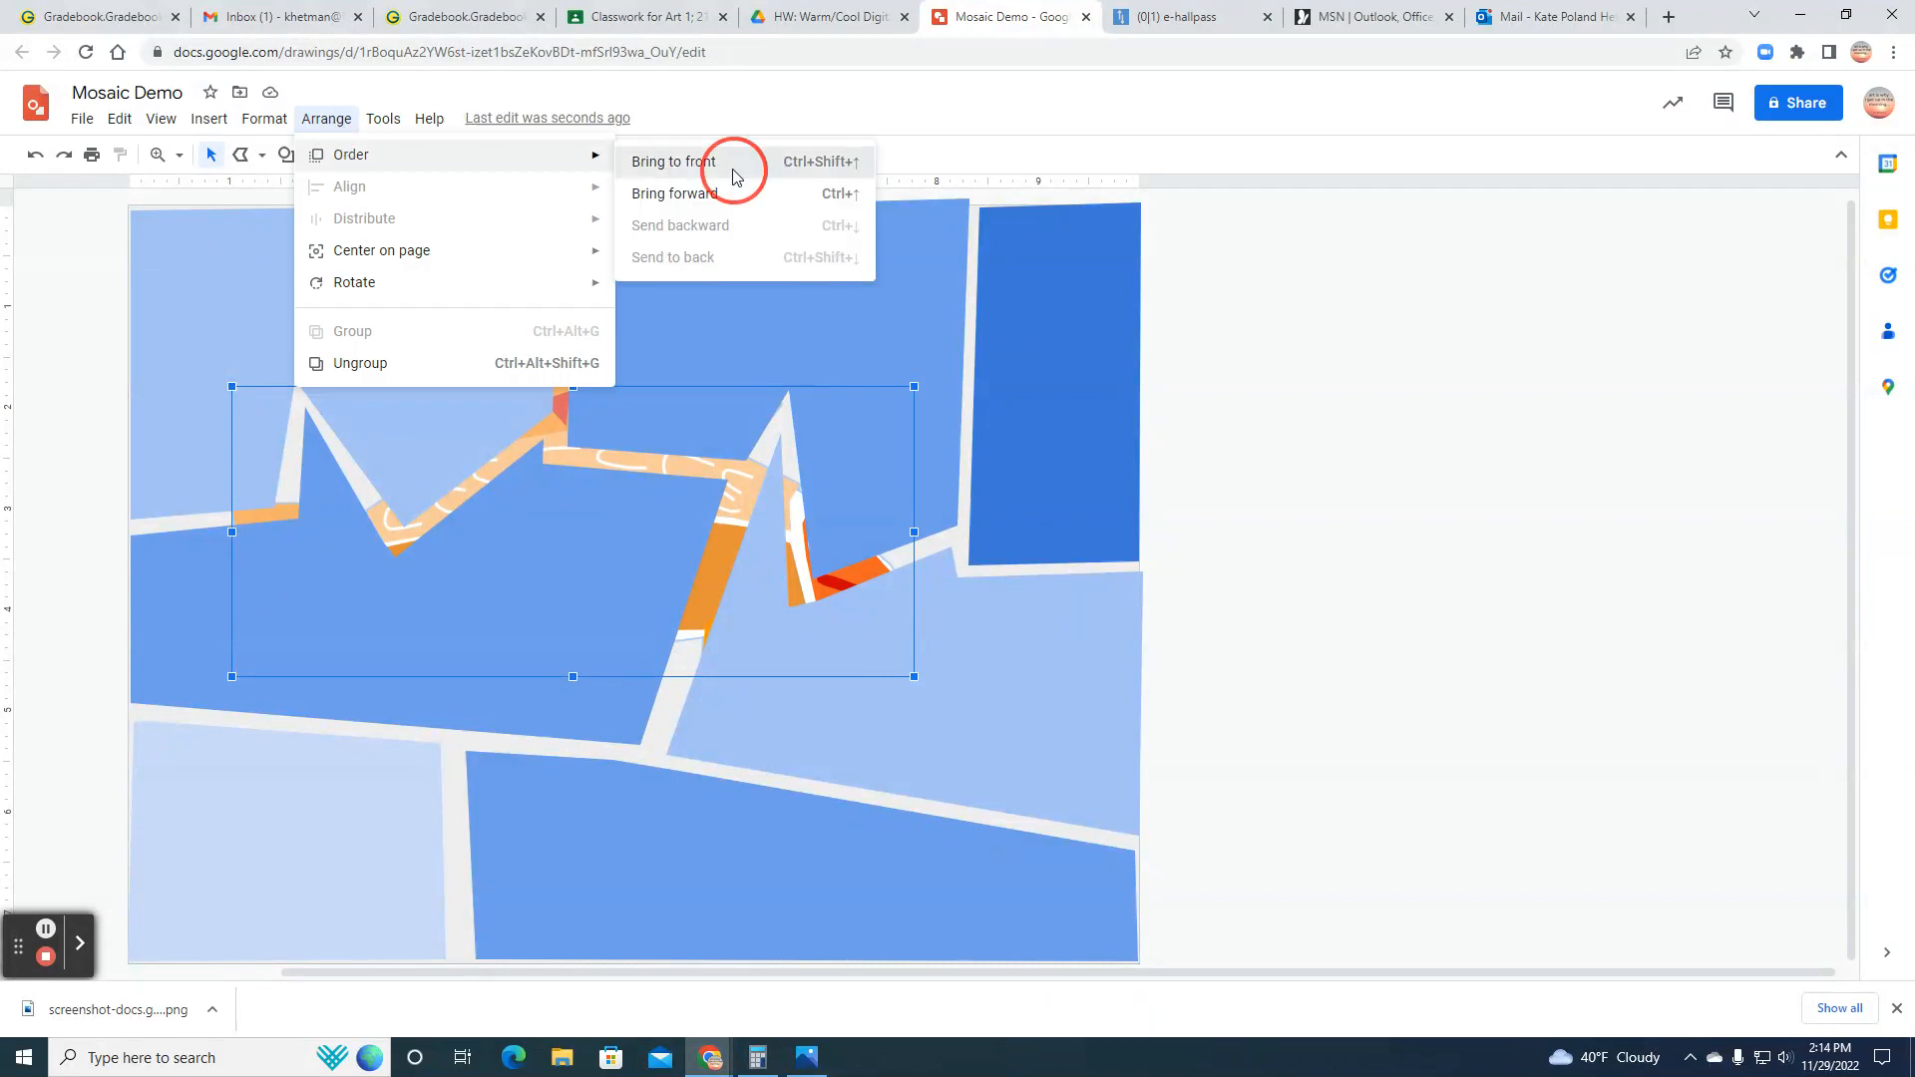
click(736, 175)
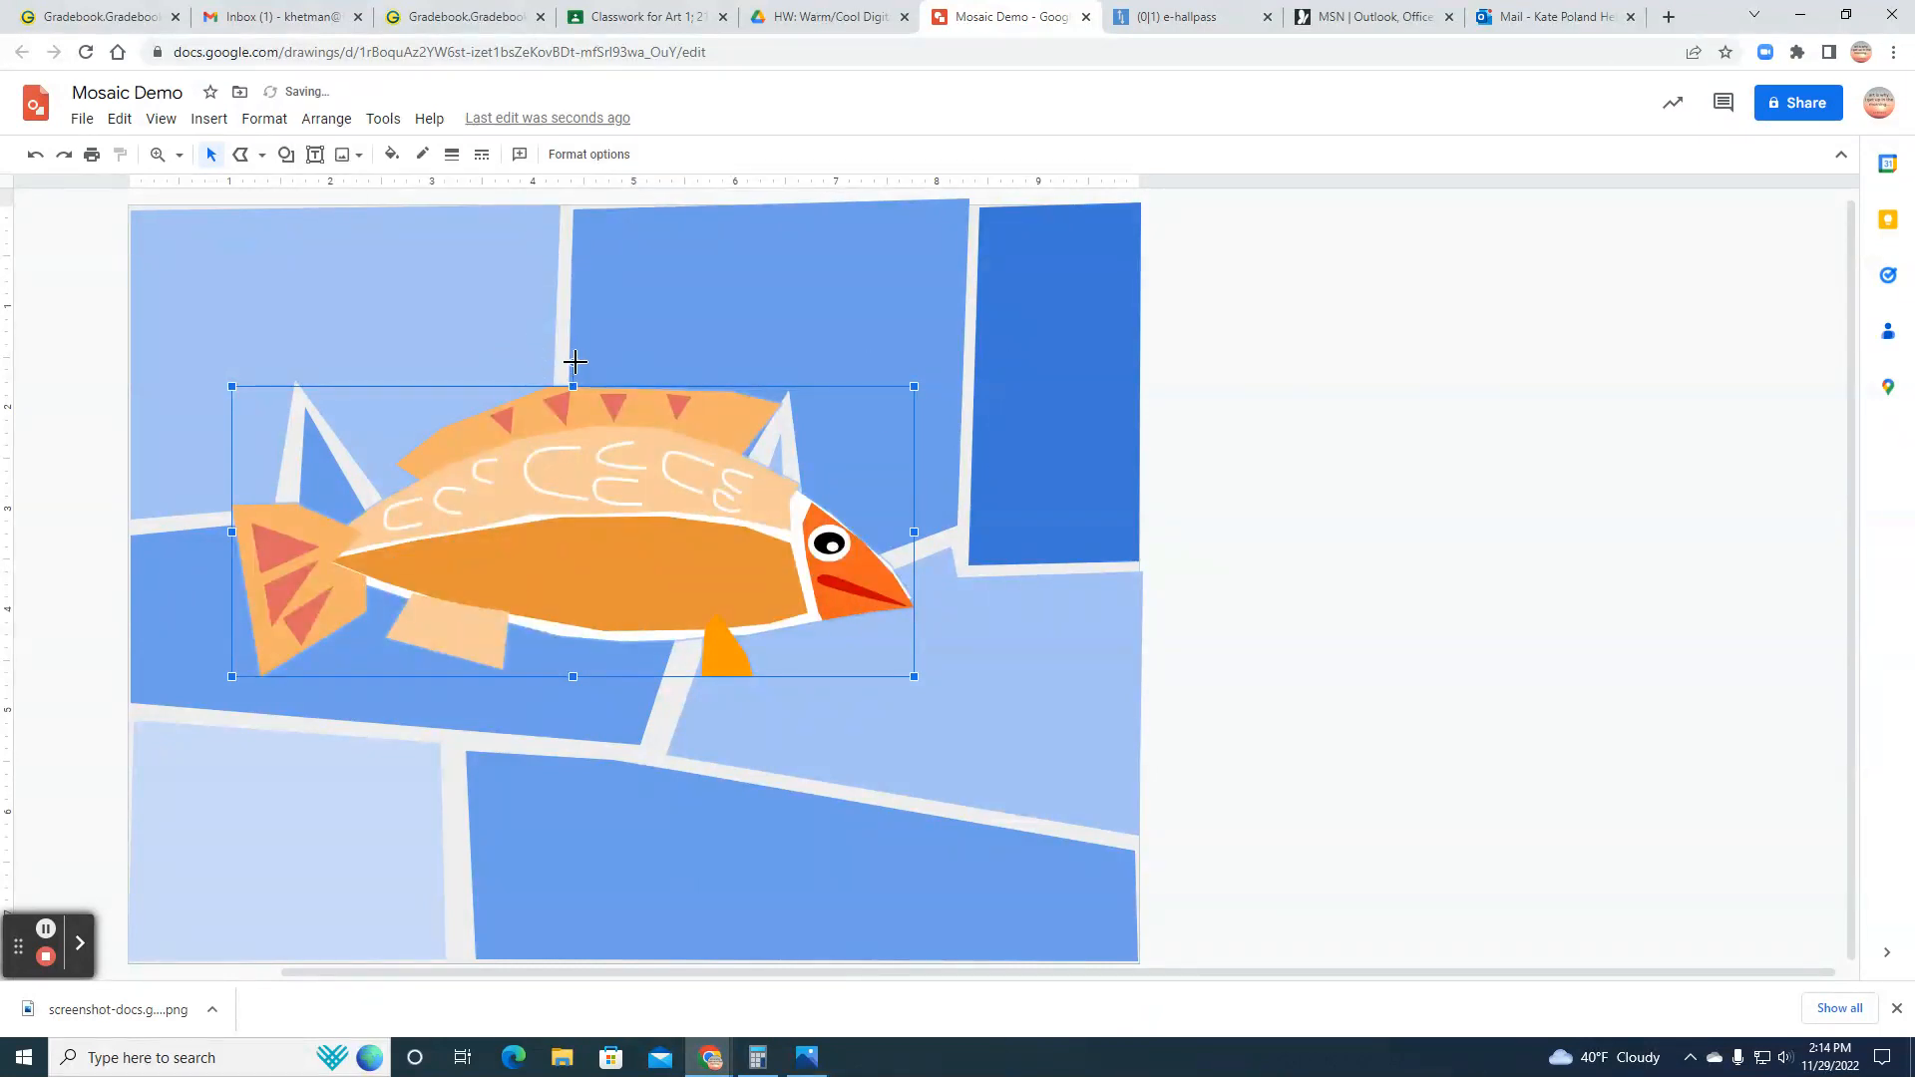
drag(568, 367, 537, 369)
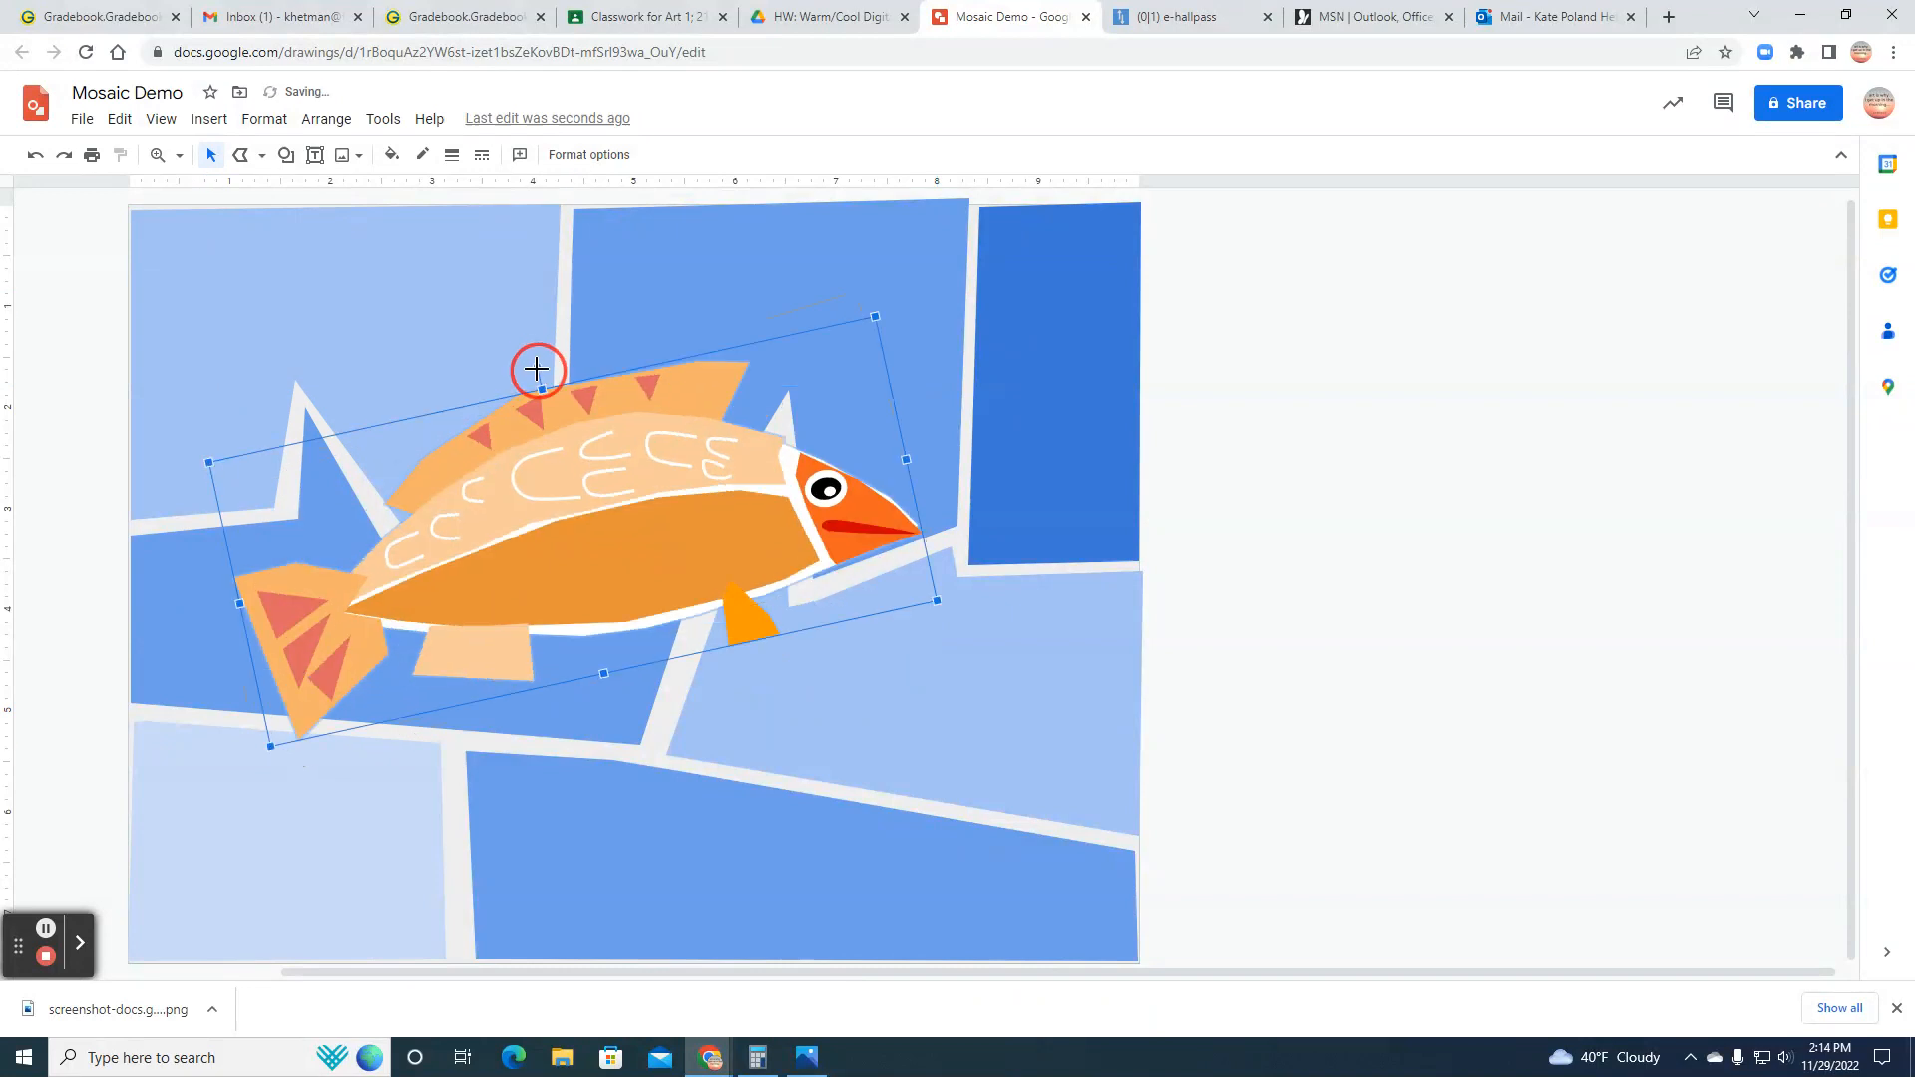
Step: Enlarge the grouped fish to about 8 inches long, shift it slightly down on the blue background, and deselect everything
drag(937, 600, 1058, 643)
drag(285, 810, 256, 839)
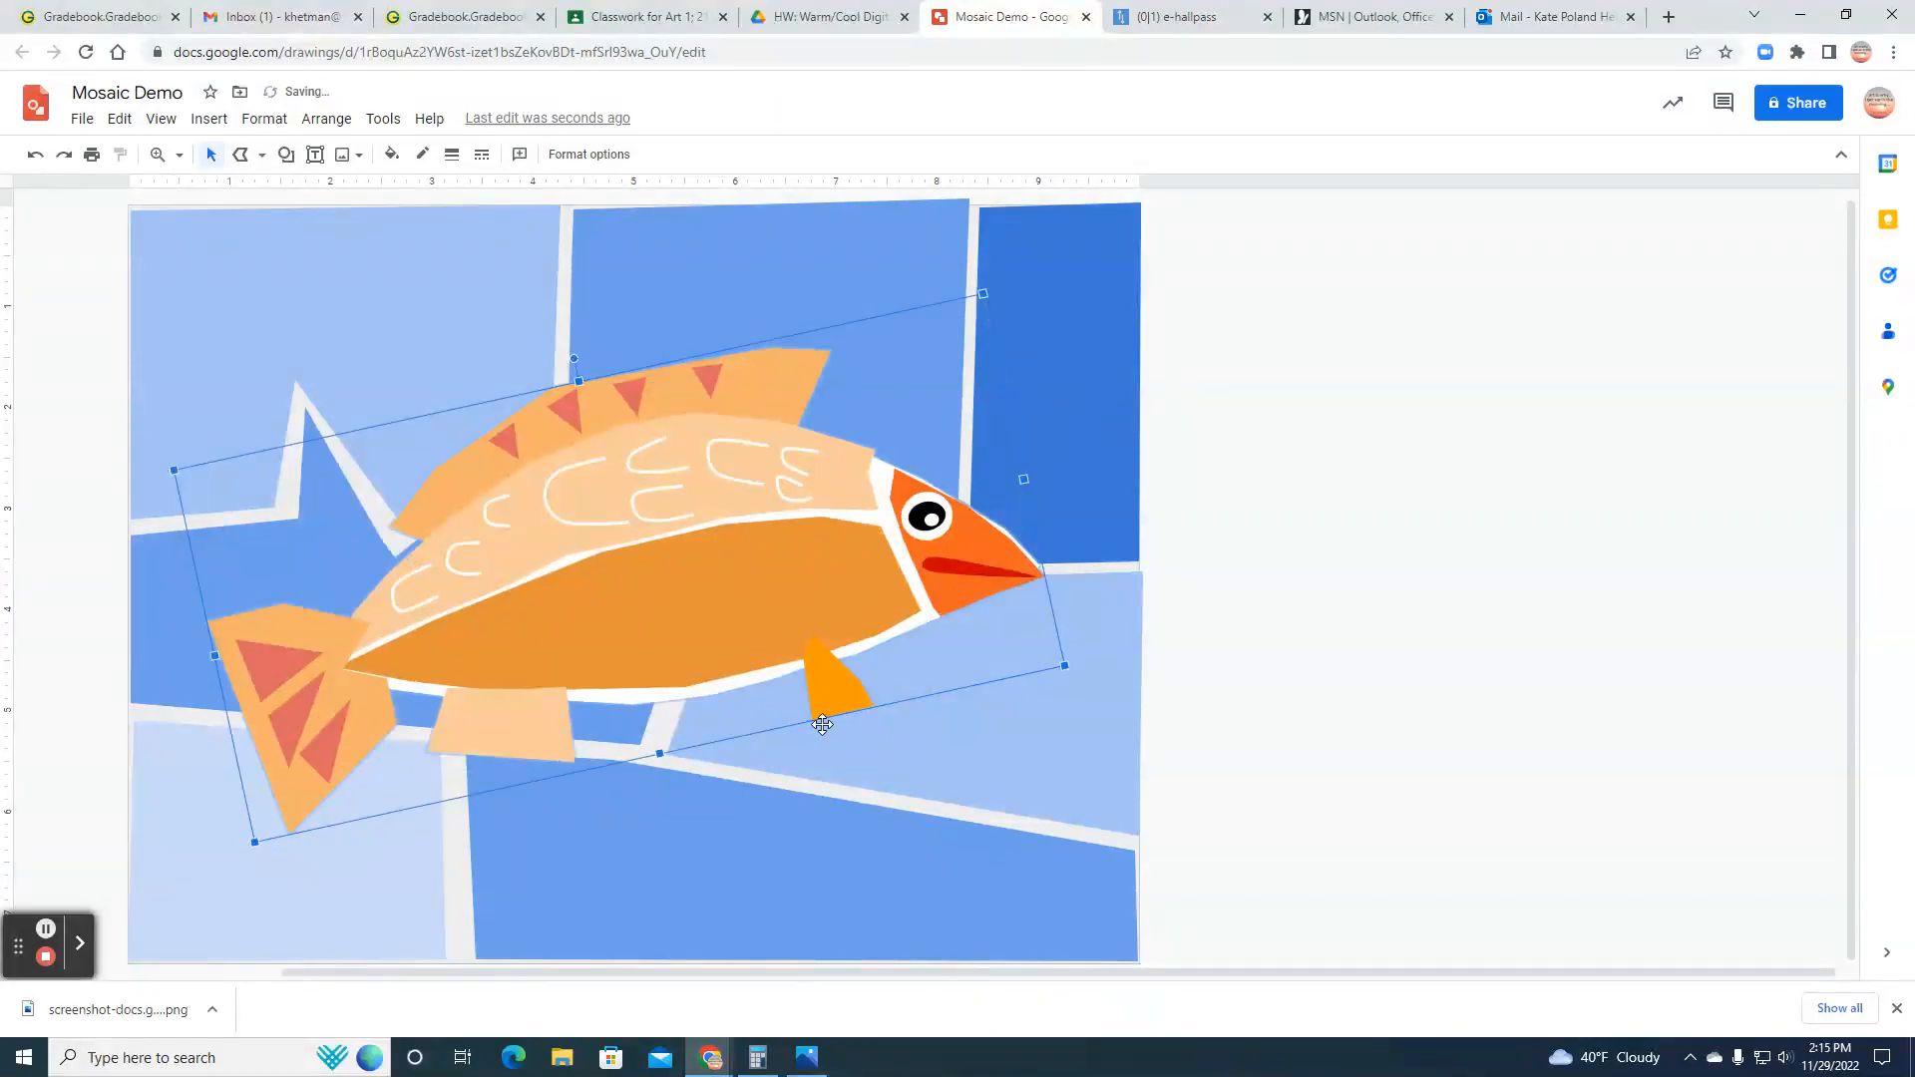
drag(652, 566, 655, 588)
click(739, 837)
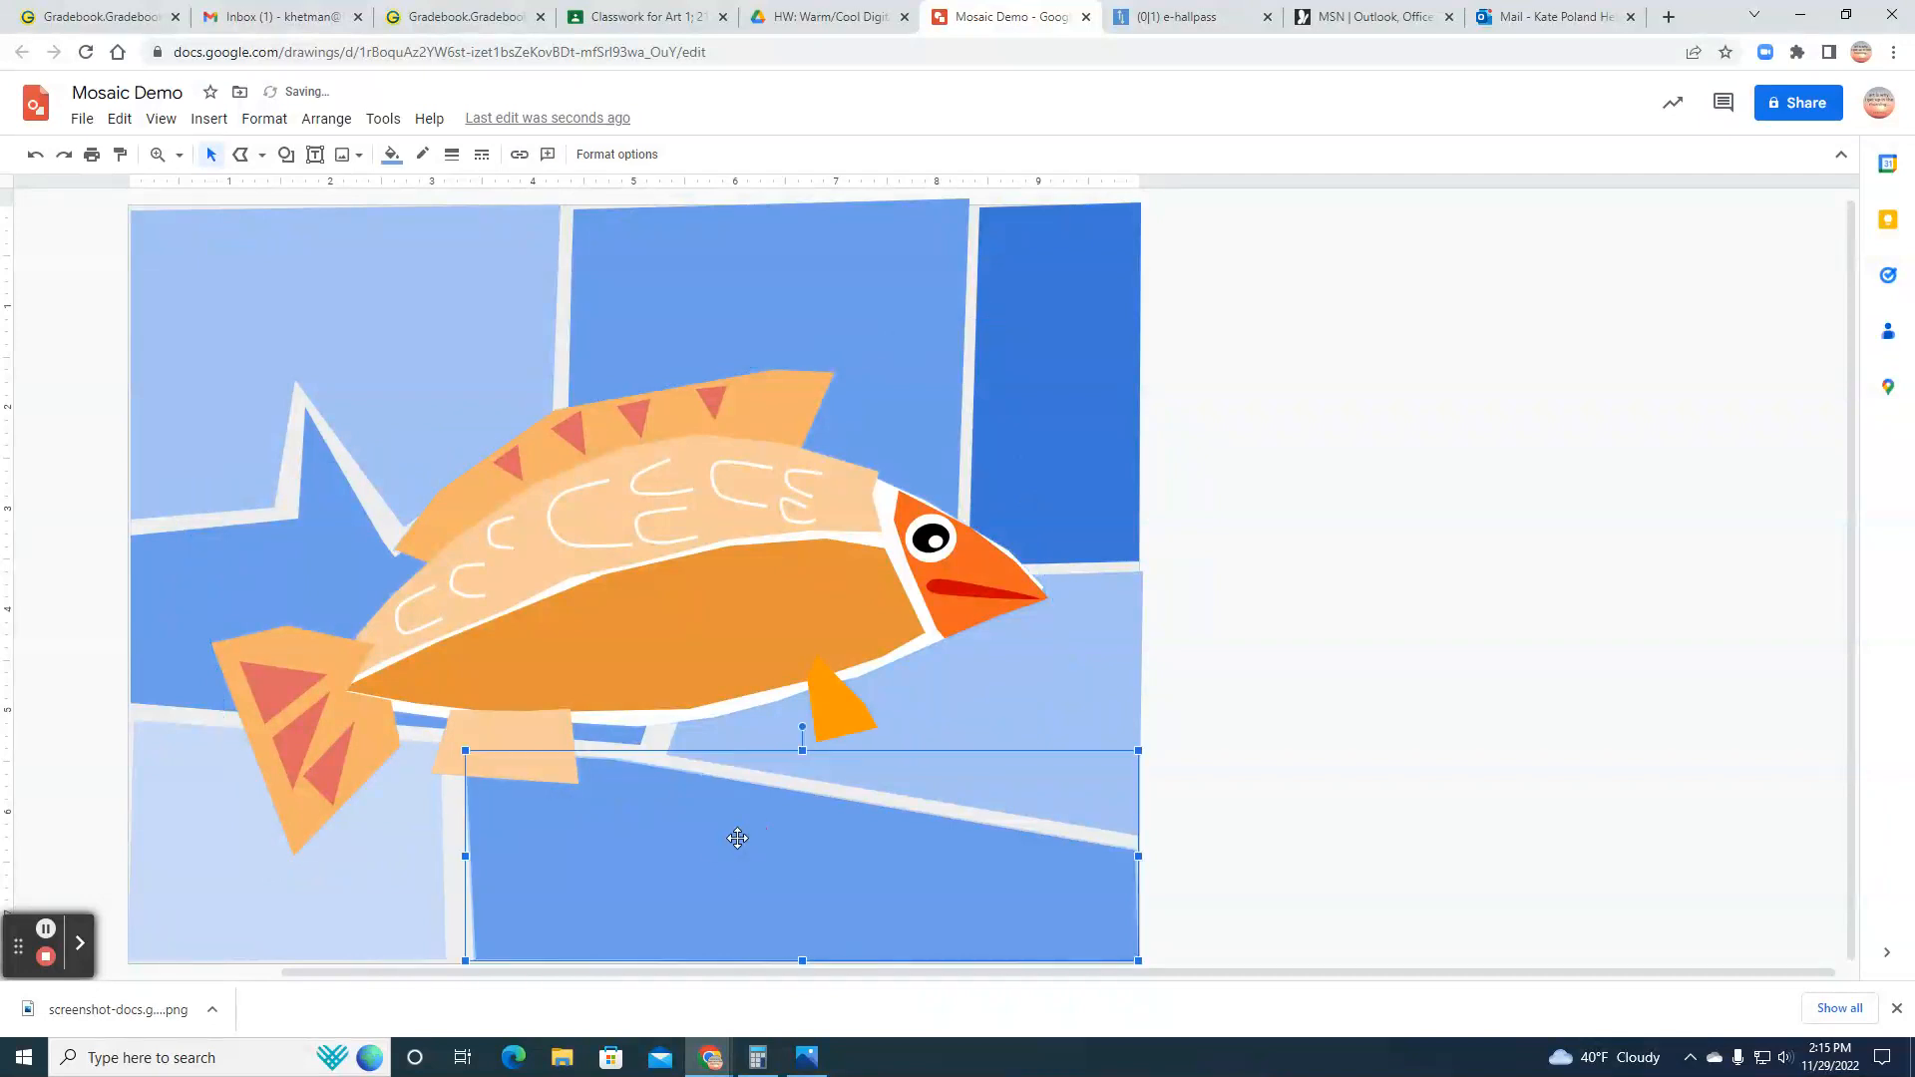
click(1562, 675)
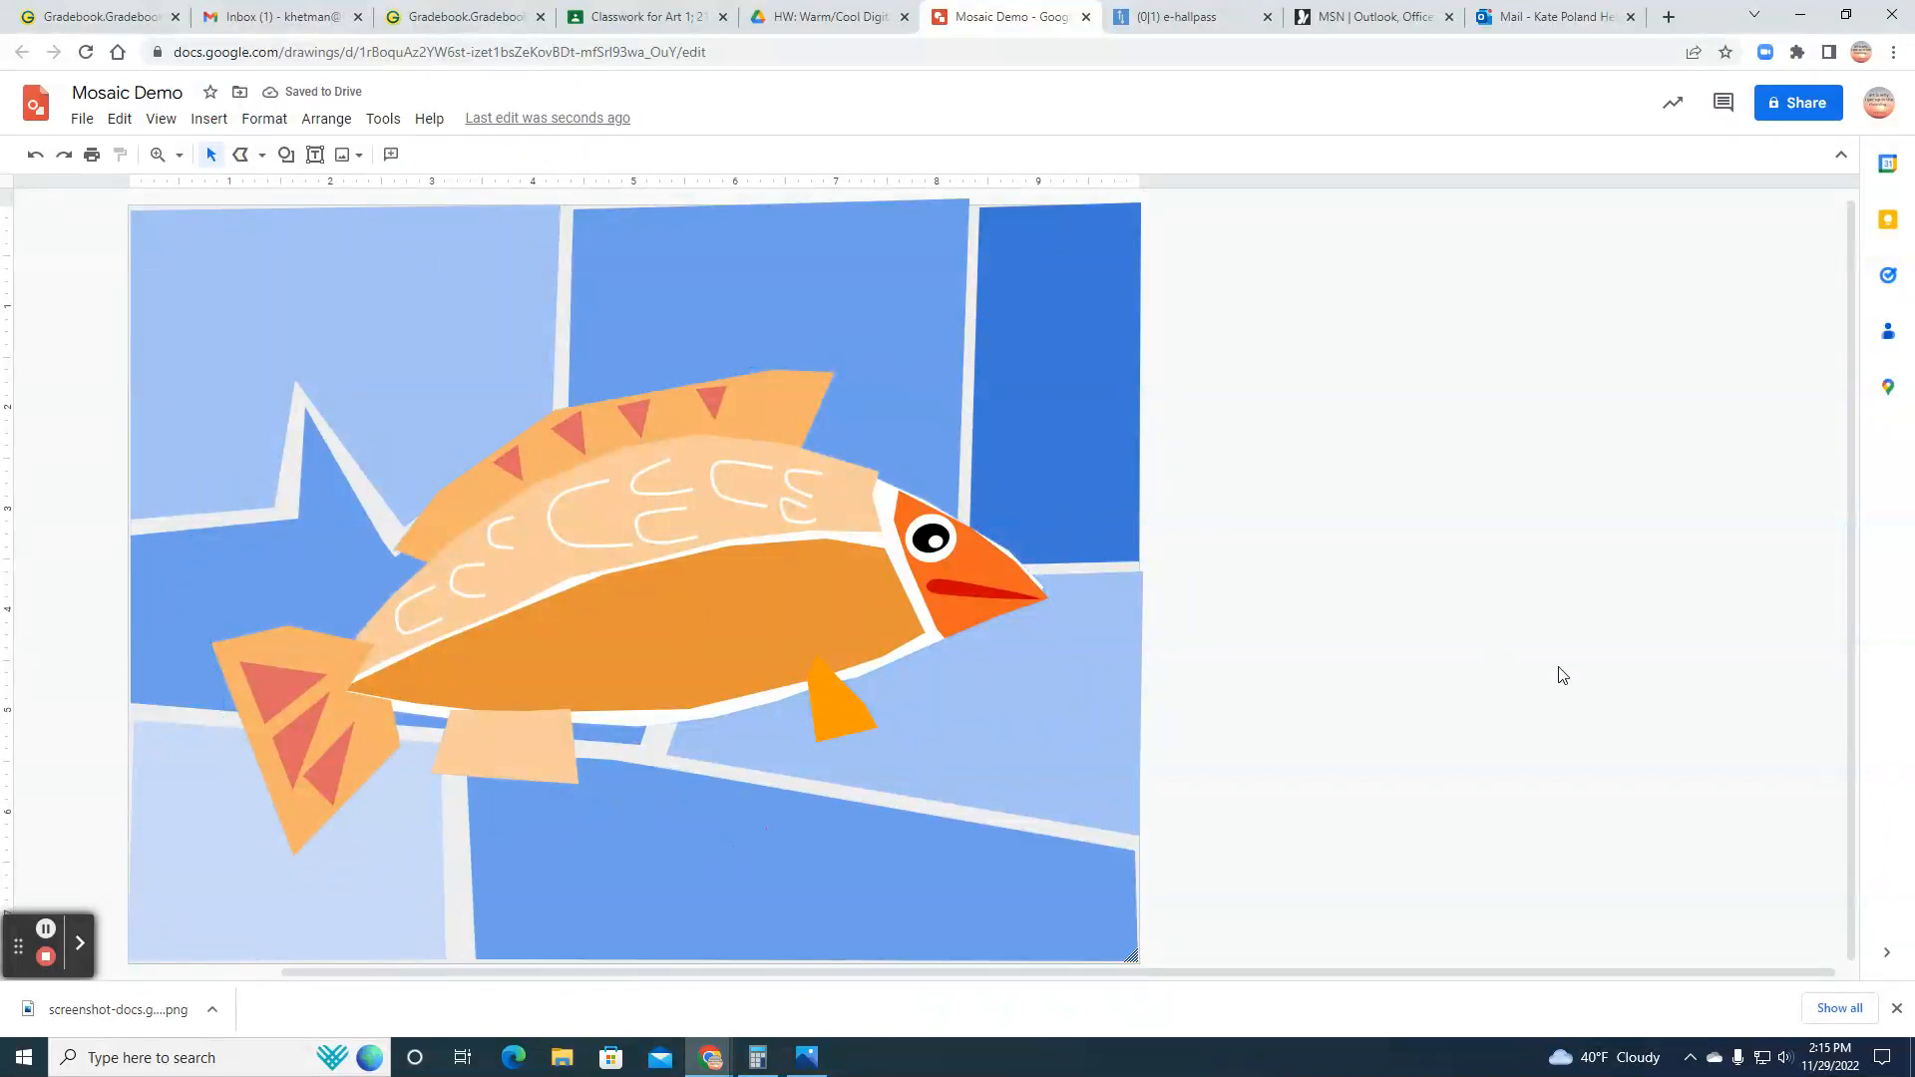
Step: Download the drawing as a PNG image and save it to the Desktop as Mosaic Demo
drag(1285, 972, 1161, 983)
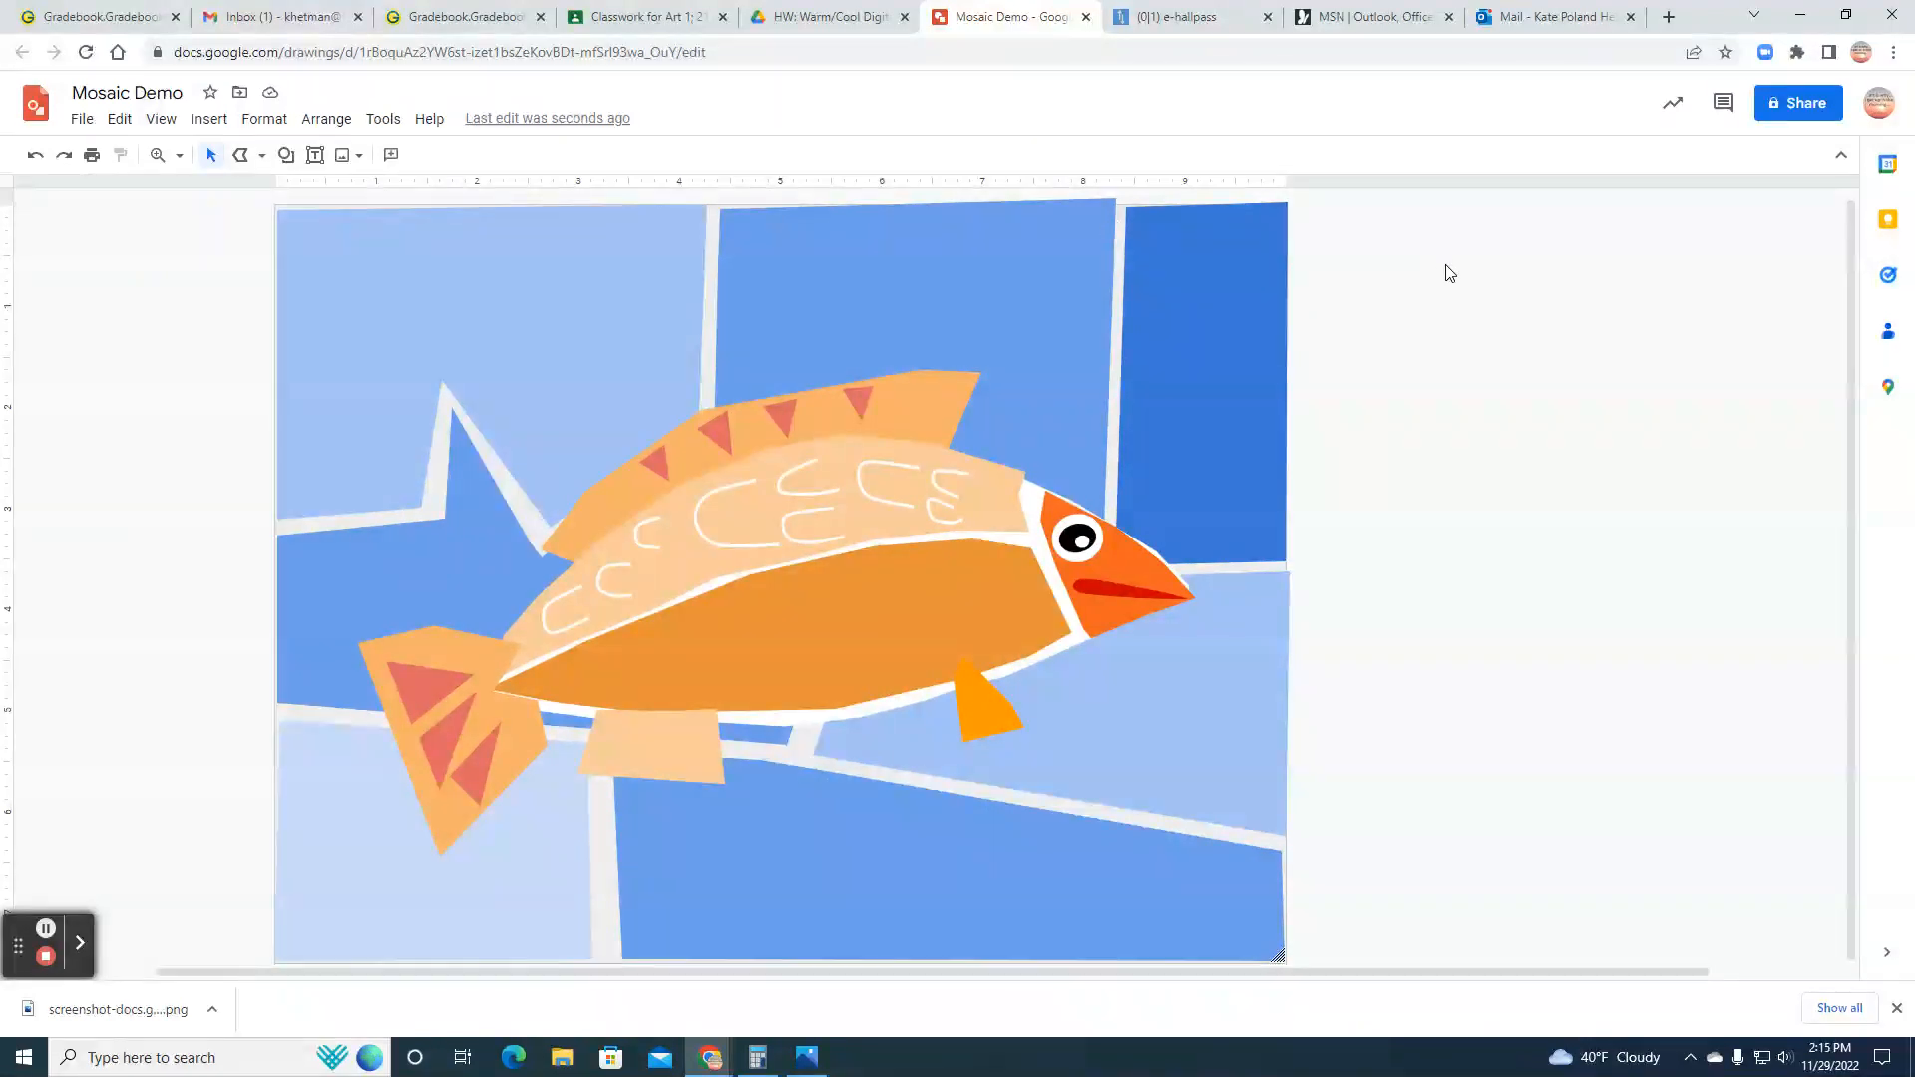
click(86, 127)
mouse_move(152, 342)
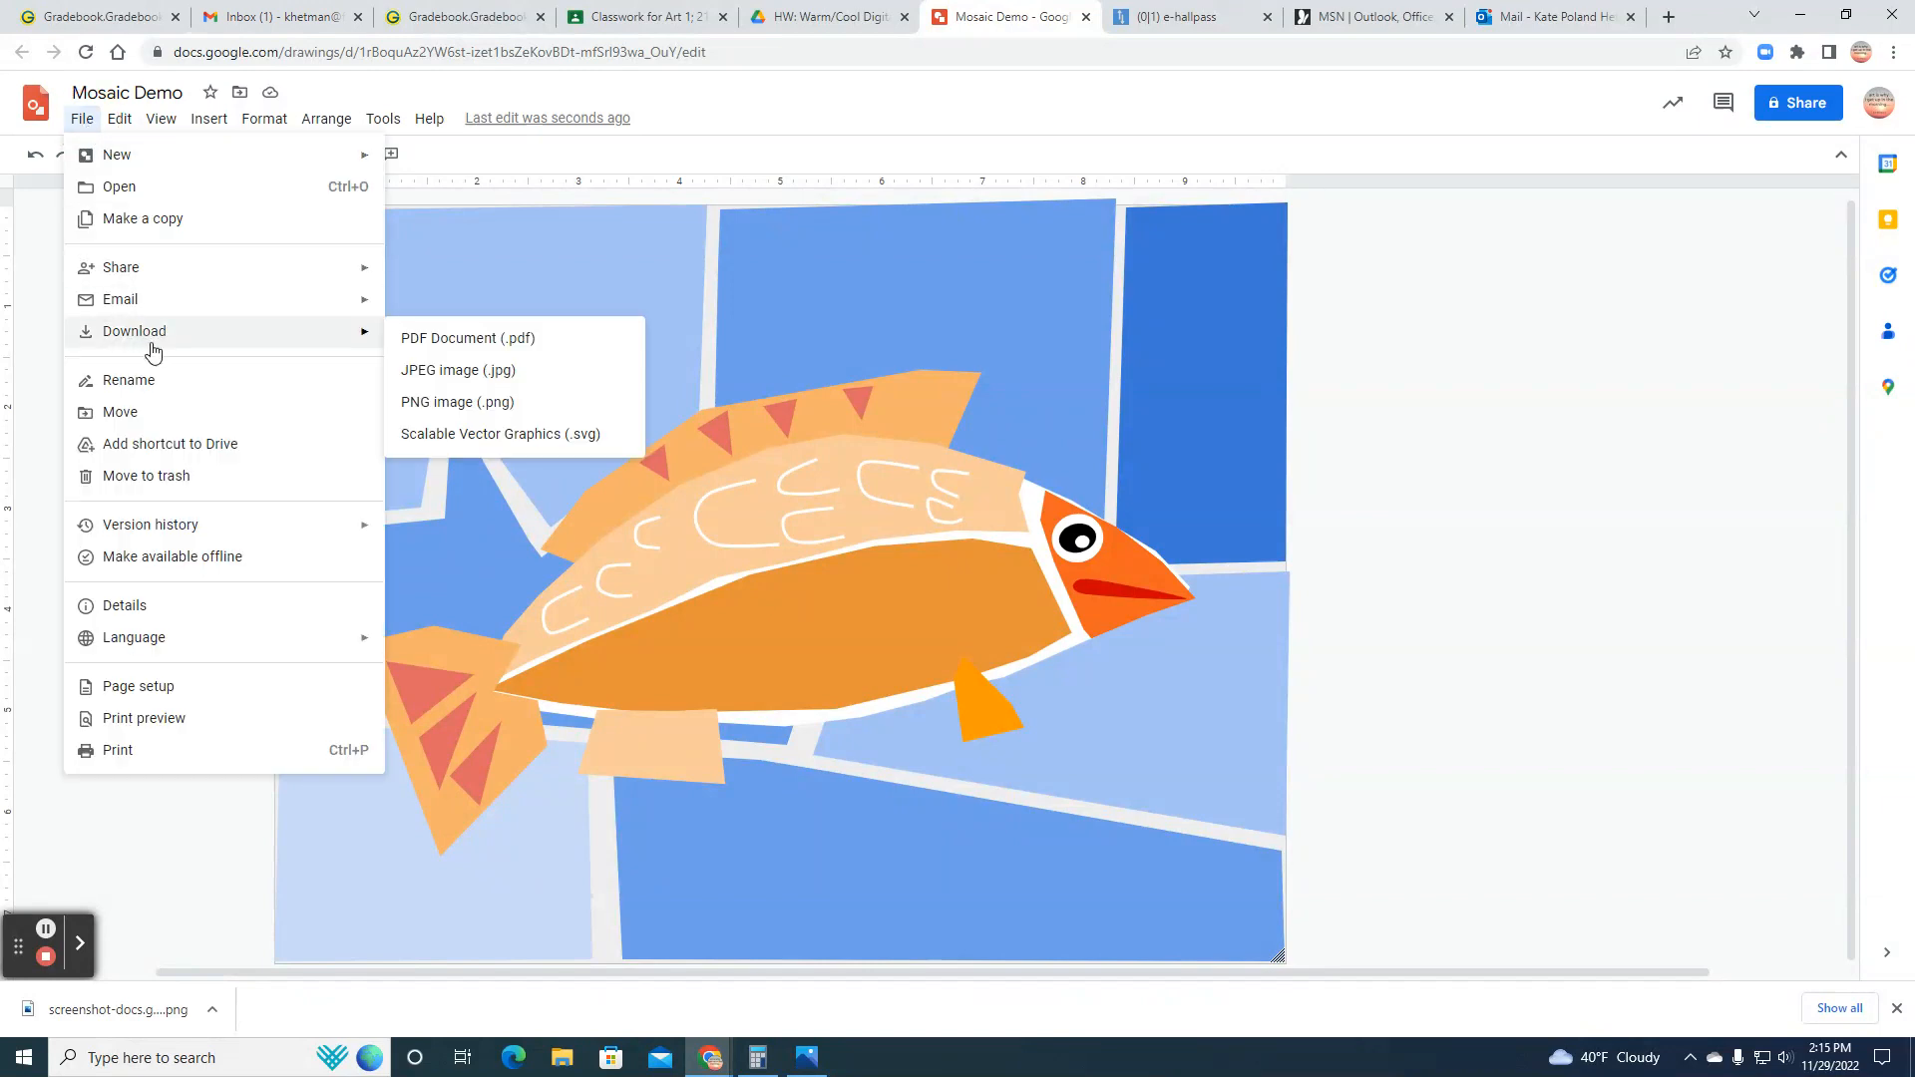
click(427, 403)
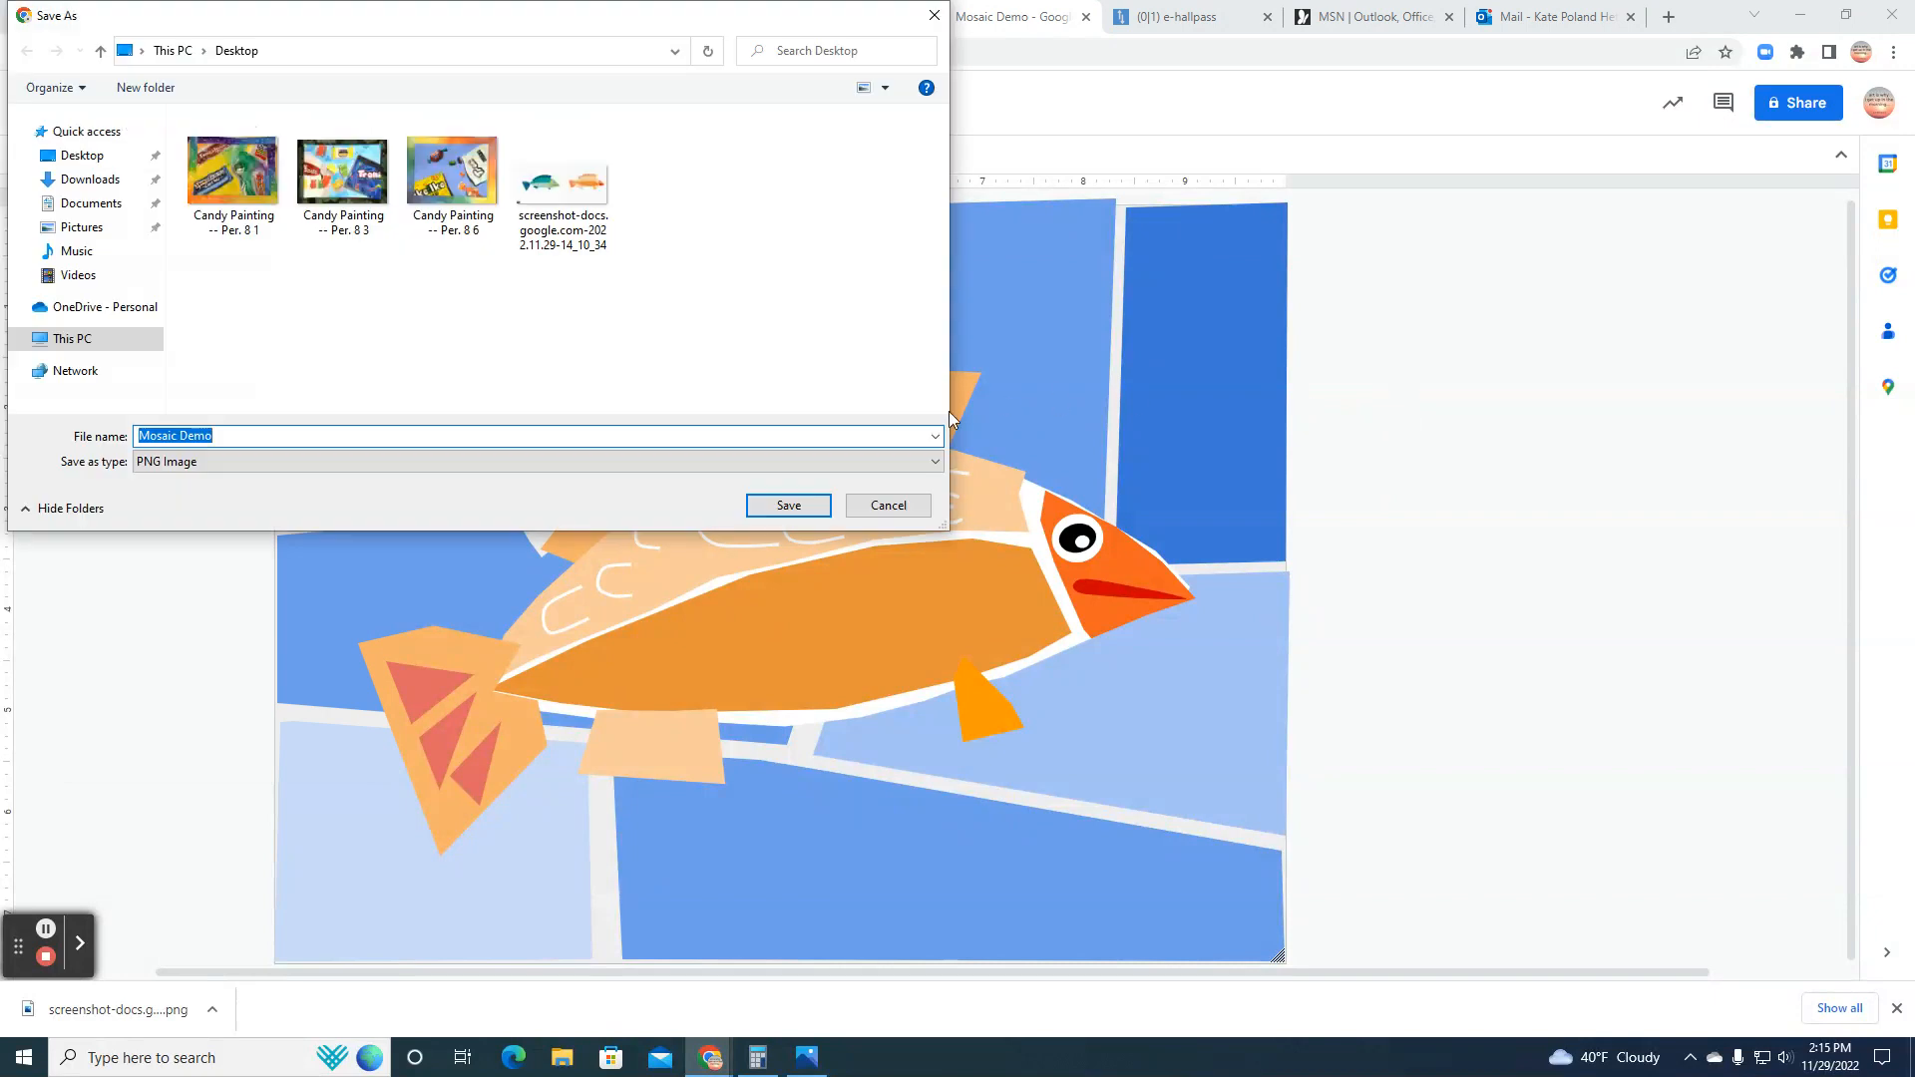
click(785, 507)
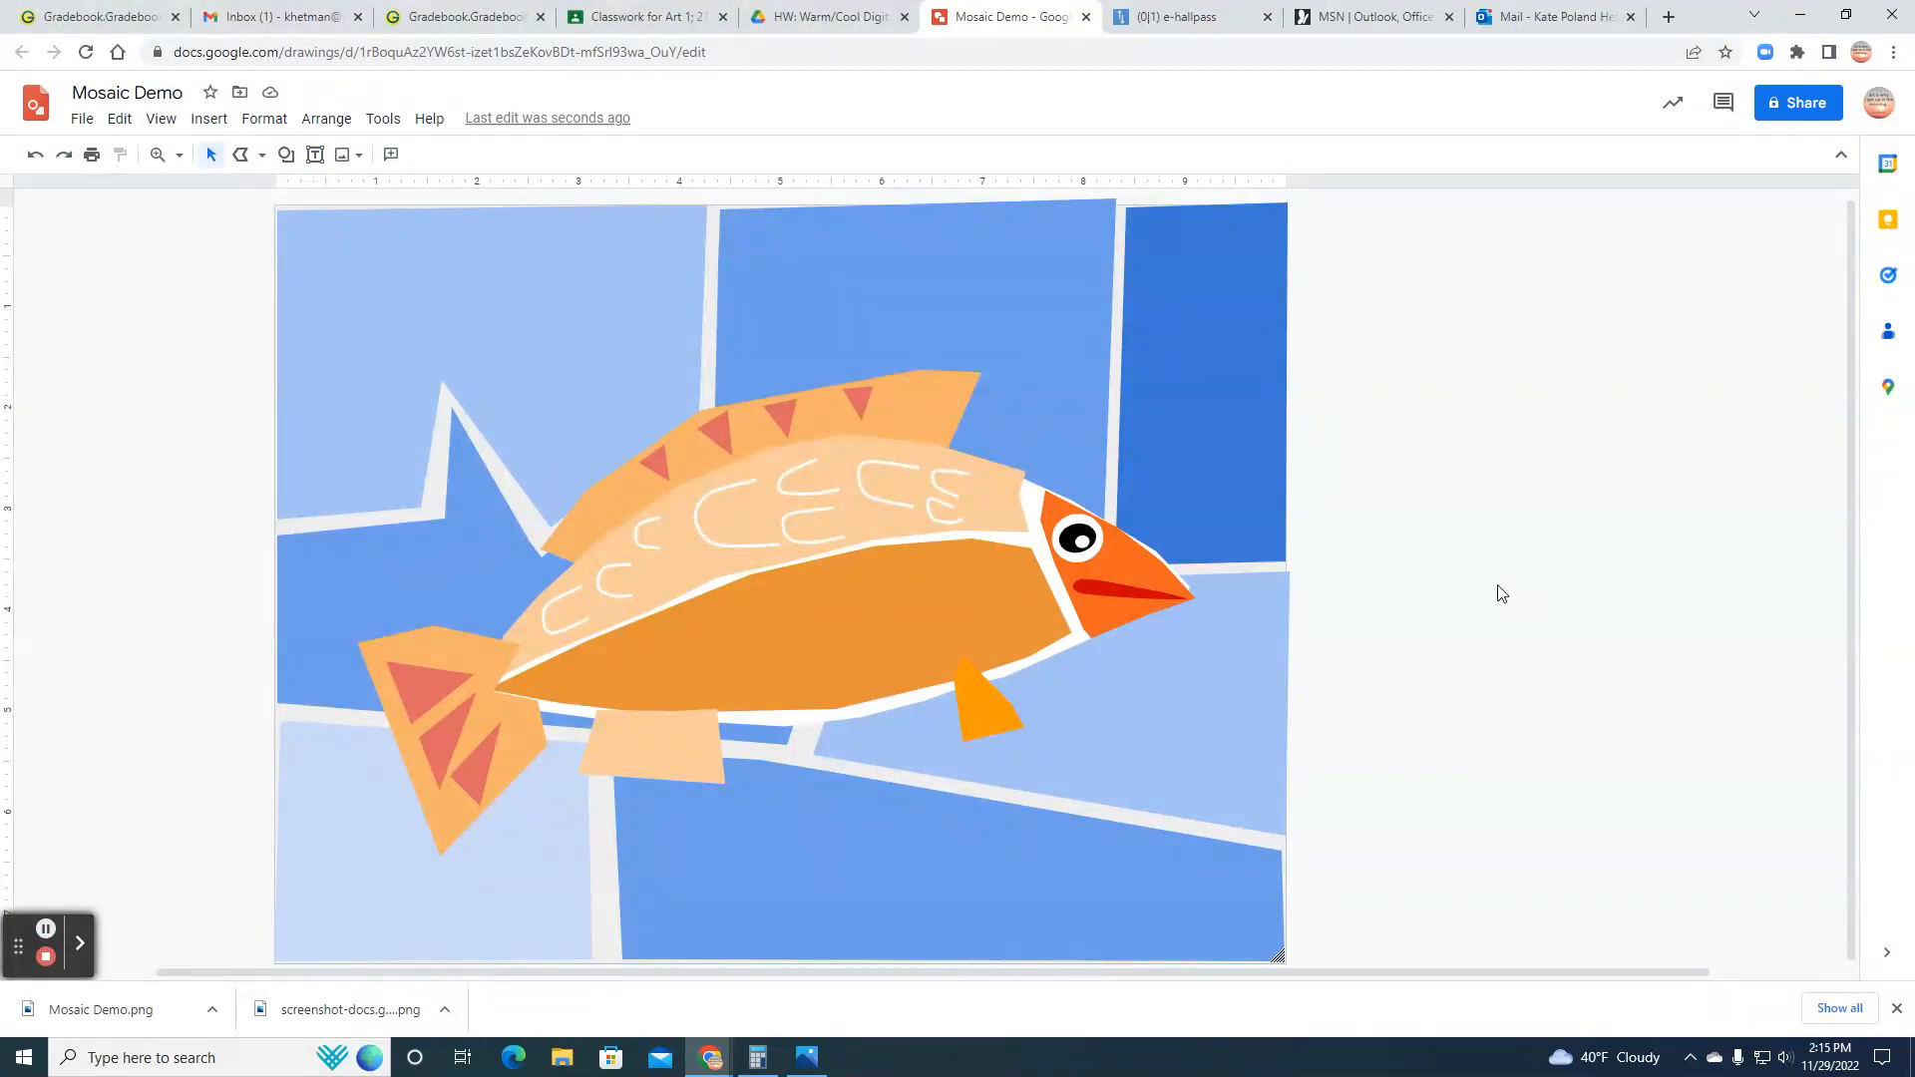
Step: View the downloaded fish comparison screenshot and the exported Mosaic Demo.png, closing each image after checking it
click(447, 983)
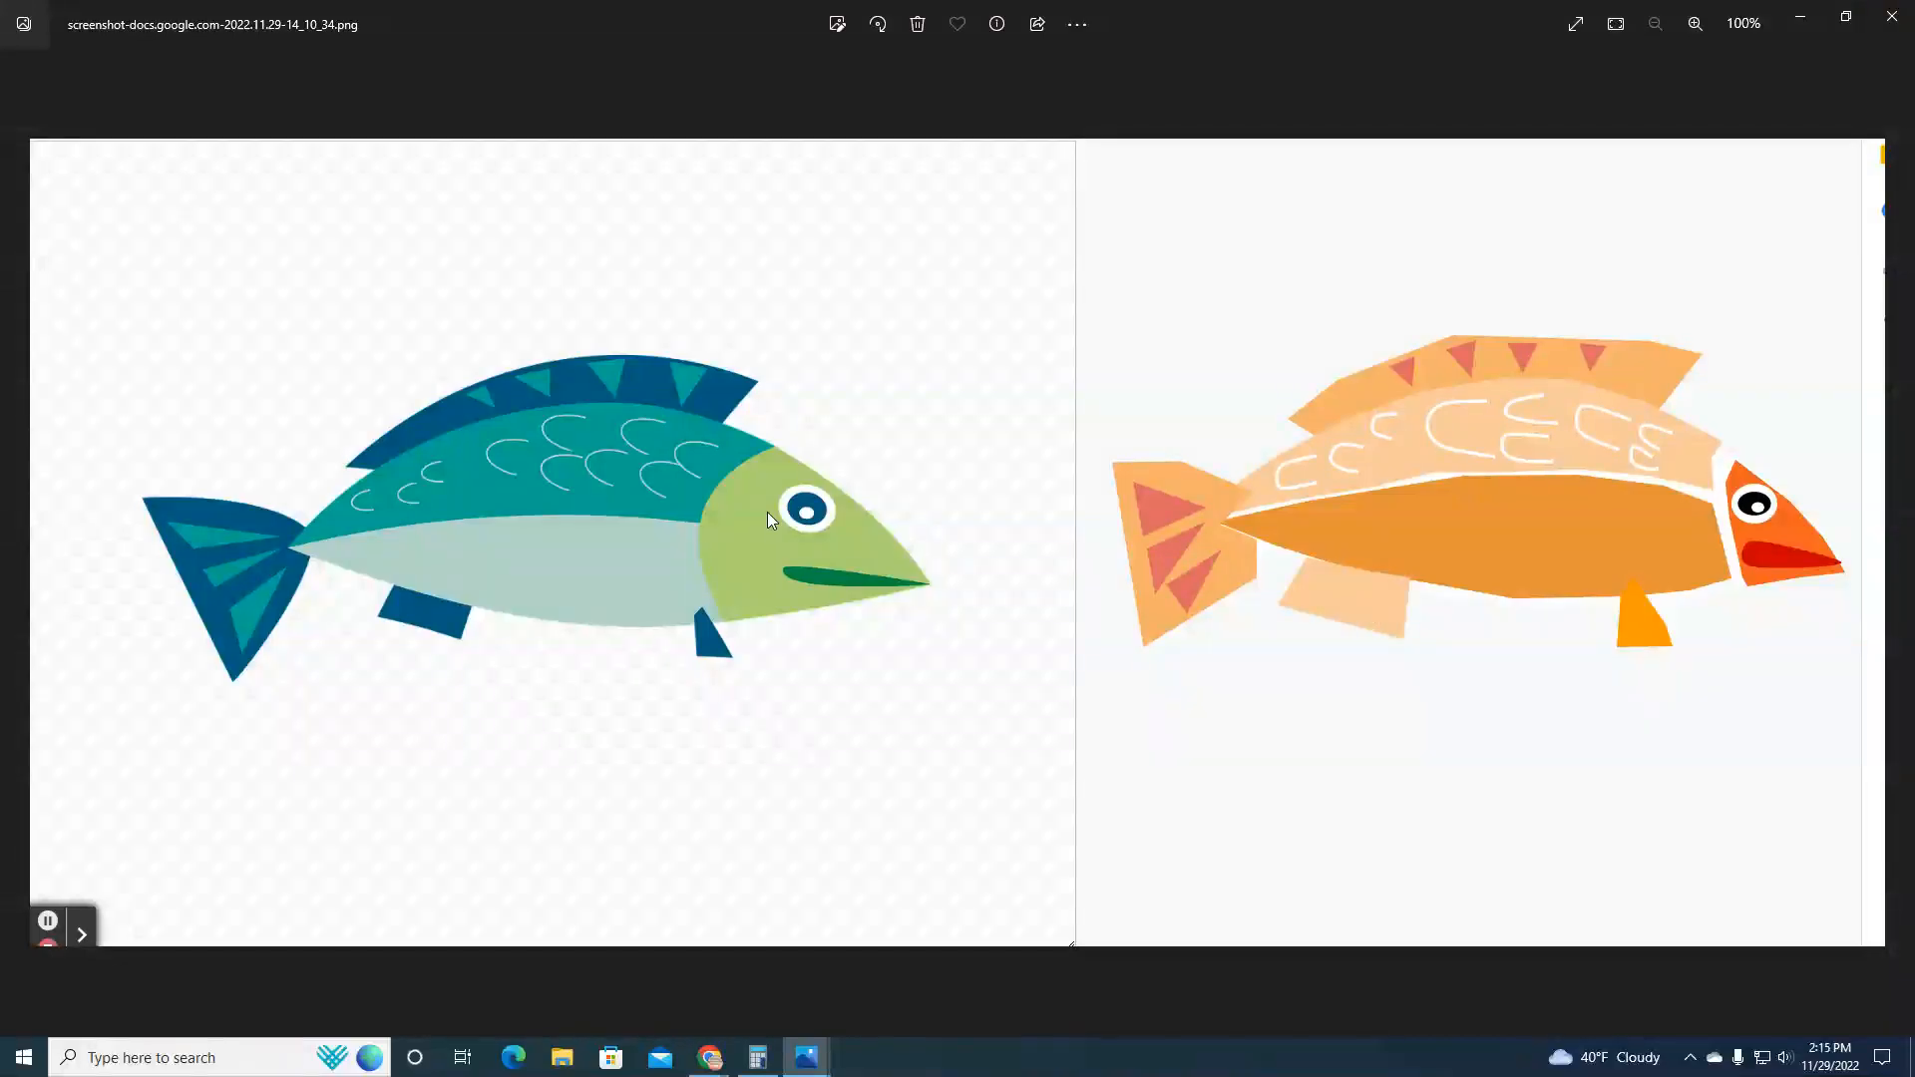
click(1892, 16)
click(127, 1010)
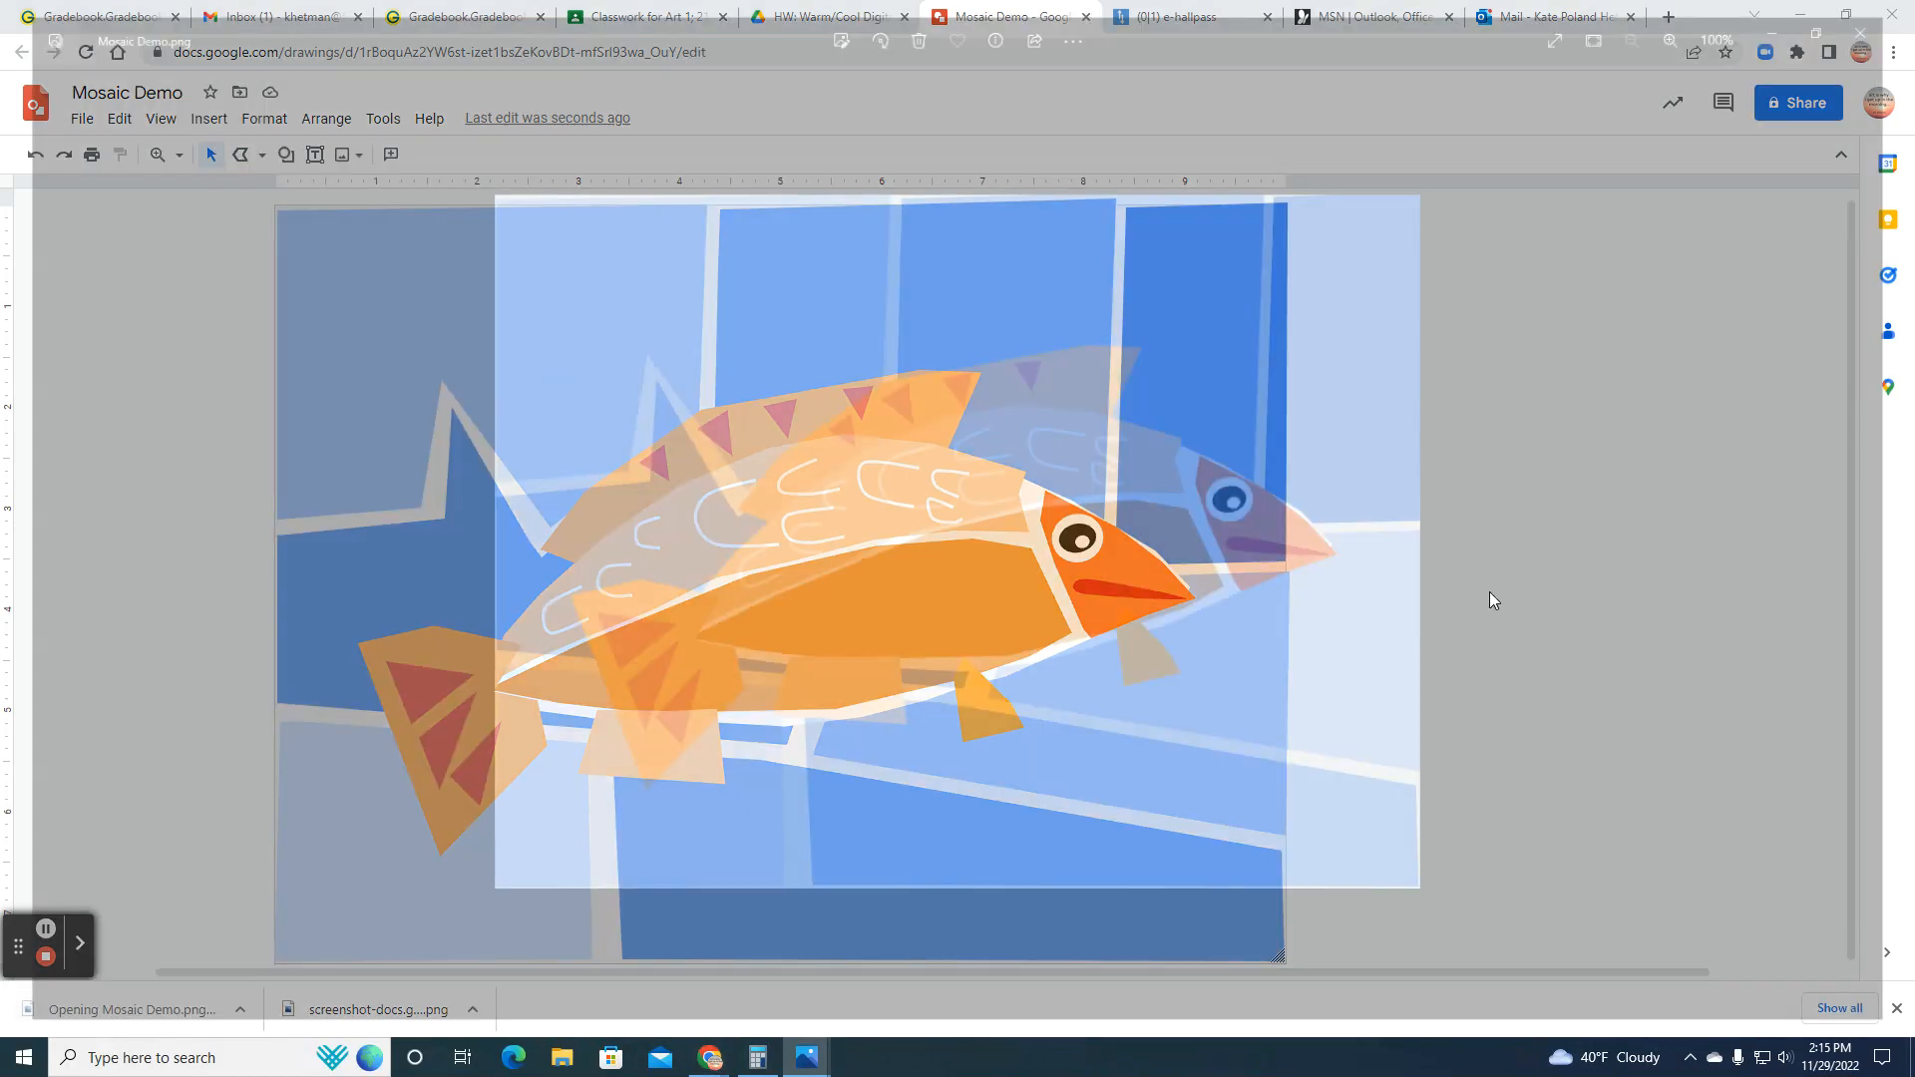
click(1892, 16)
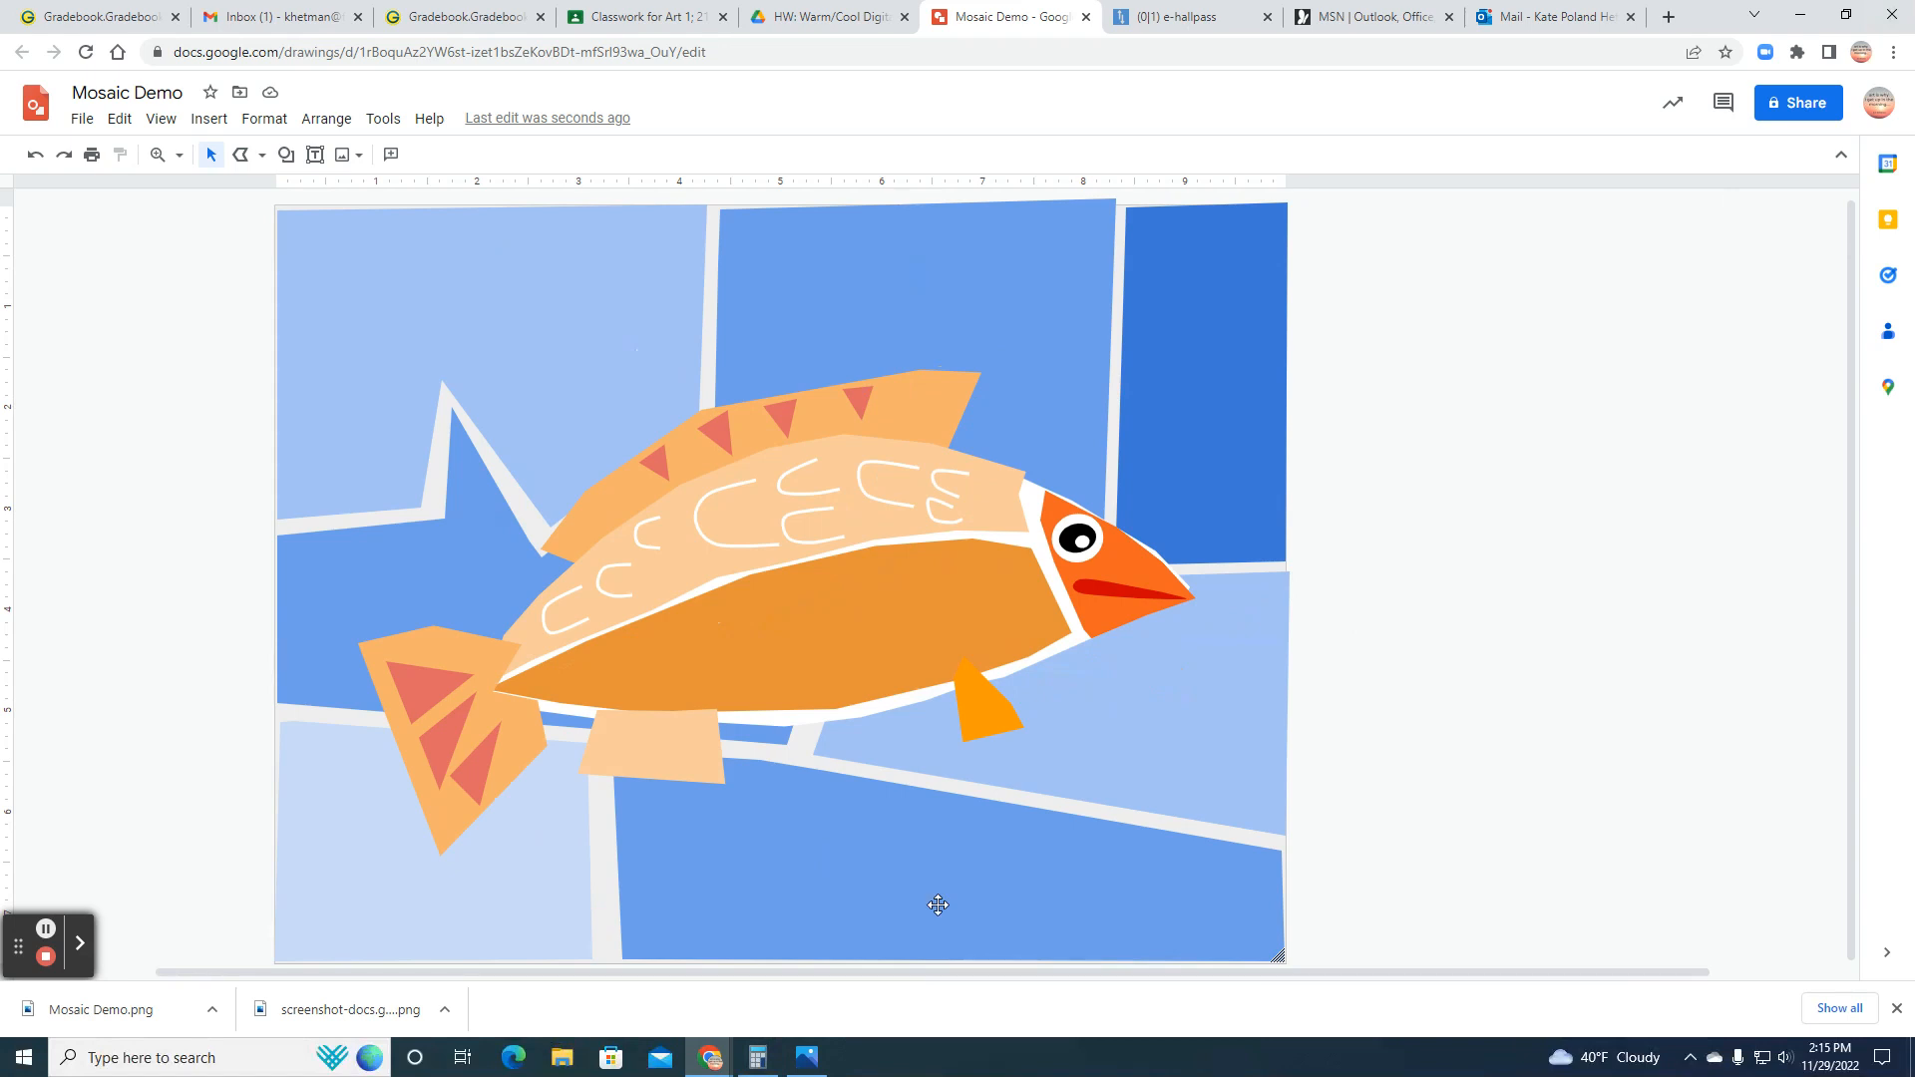